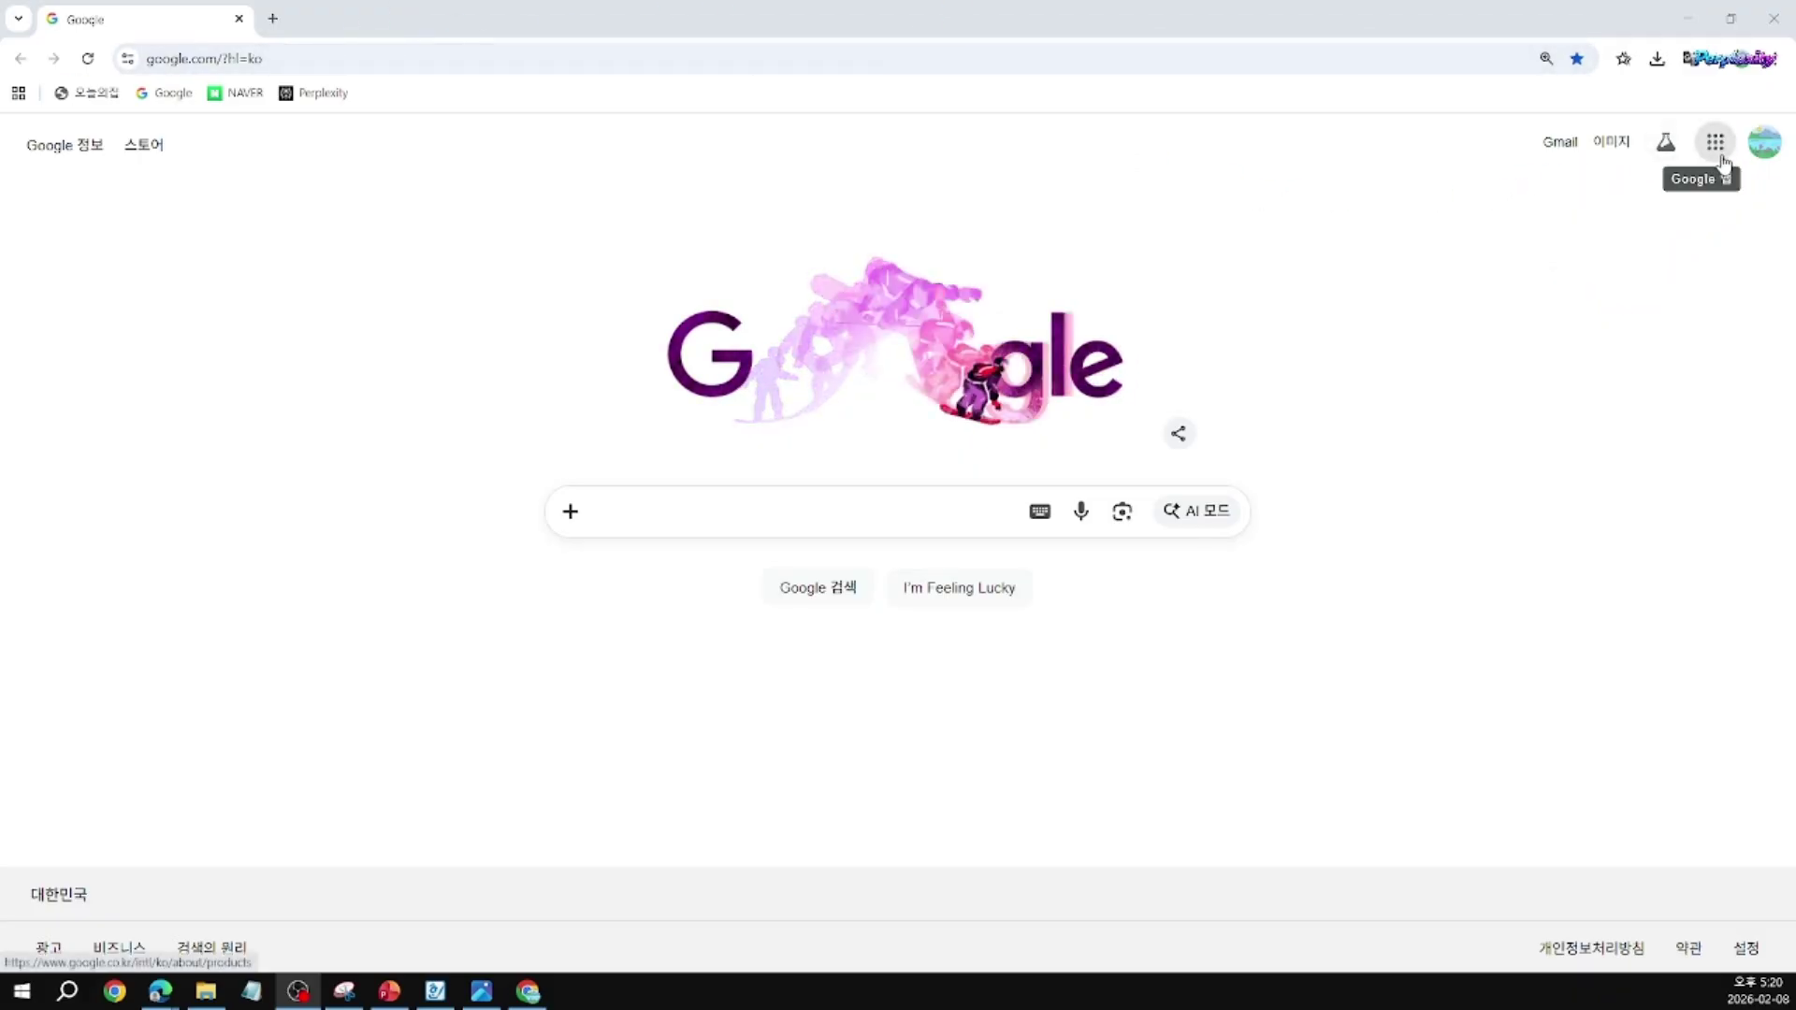
Step: Search Google for "제미니" and open the Google Gemini site from the results
left_click(1724, 164)
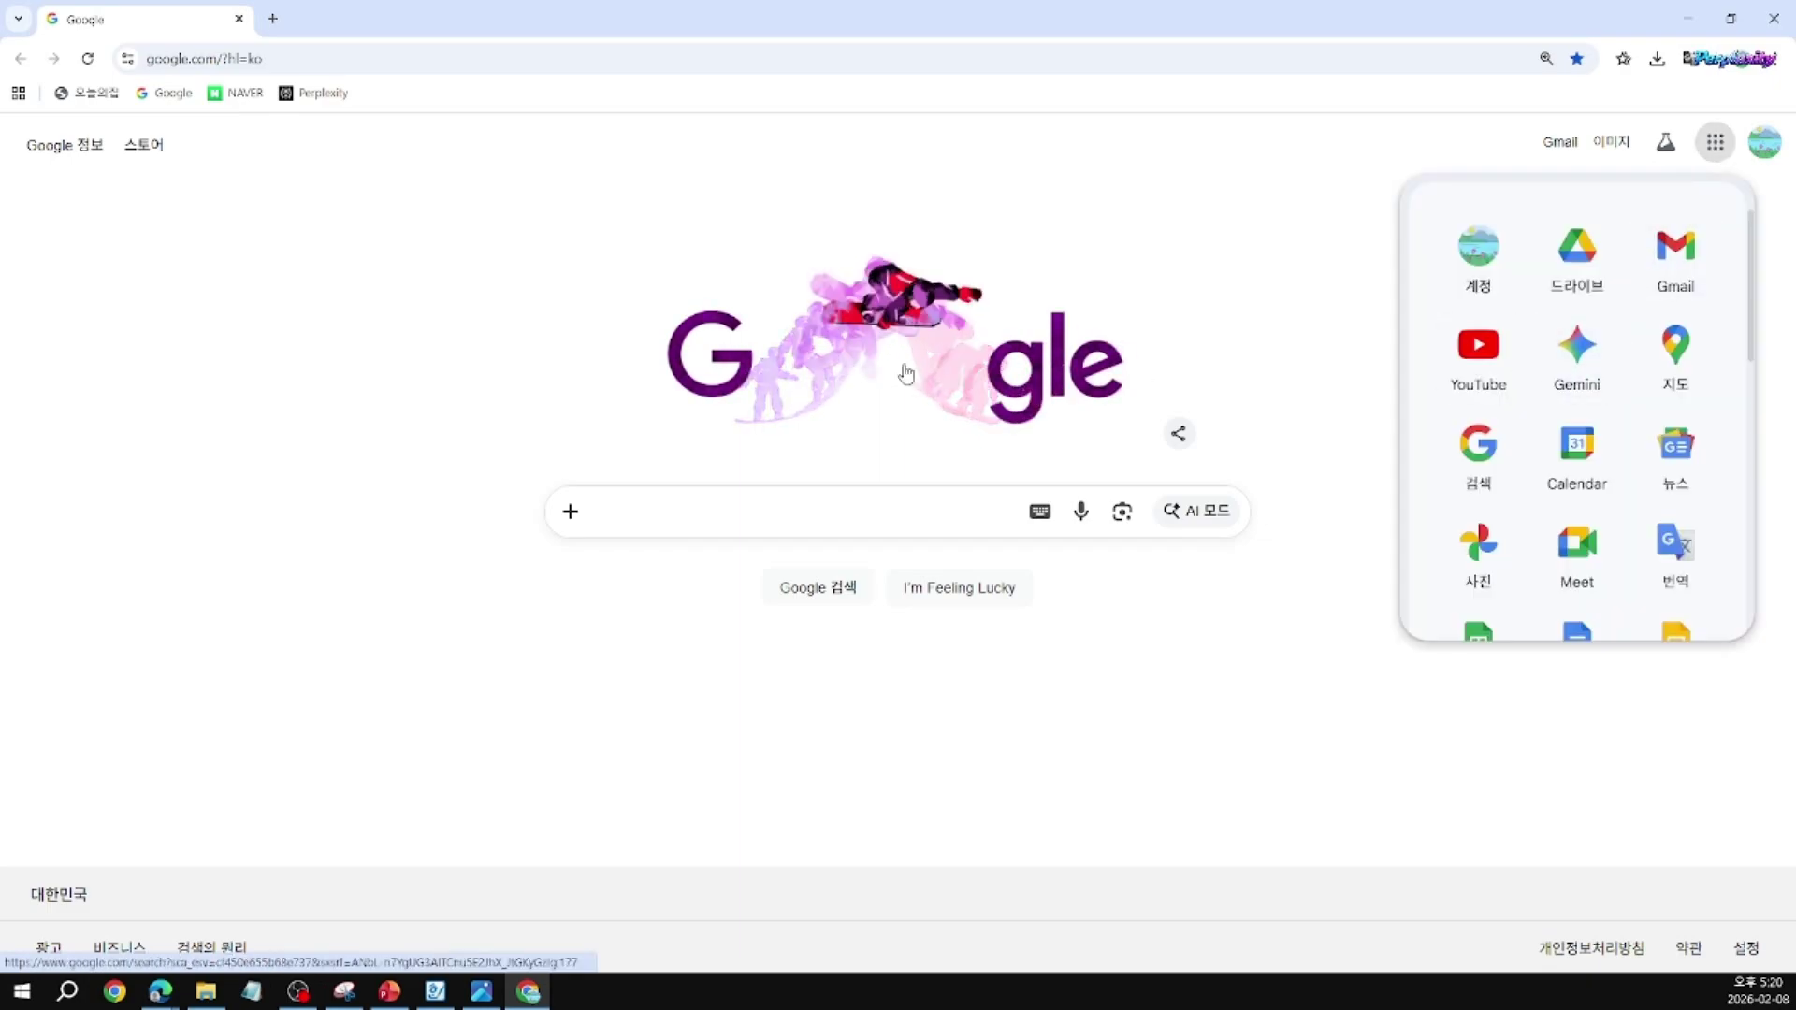
left_click(624, 502)
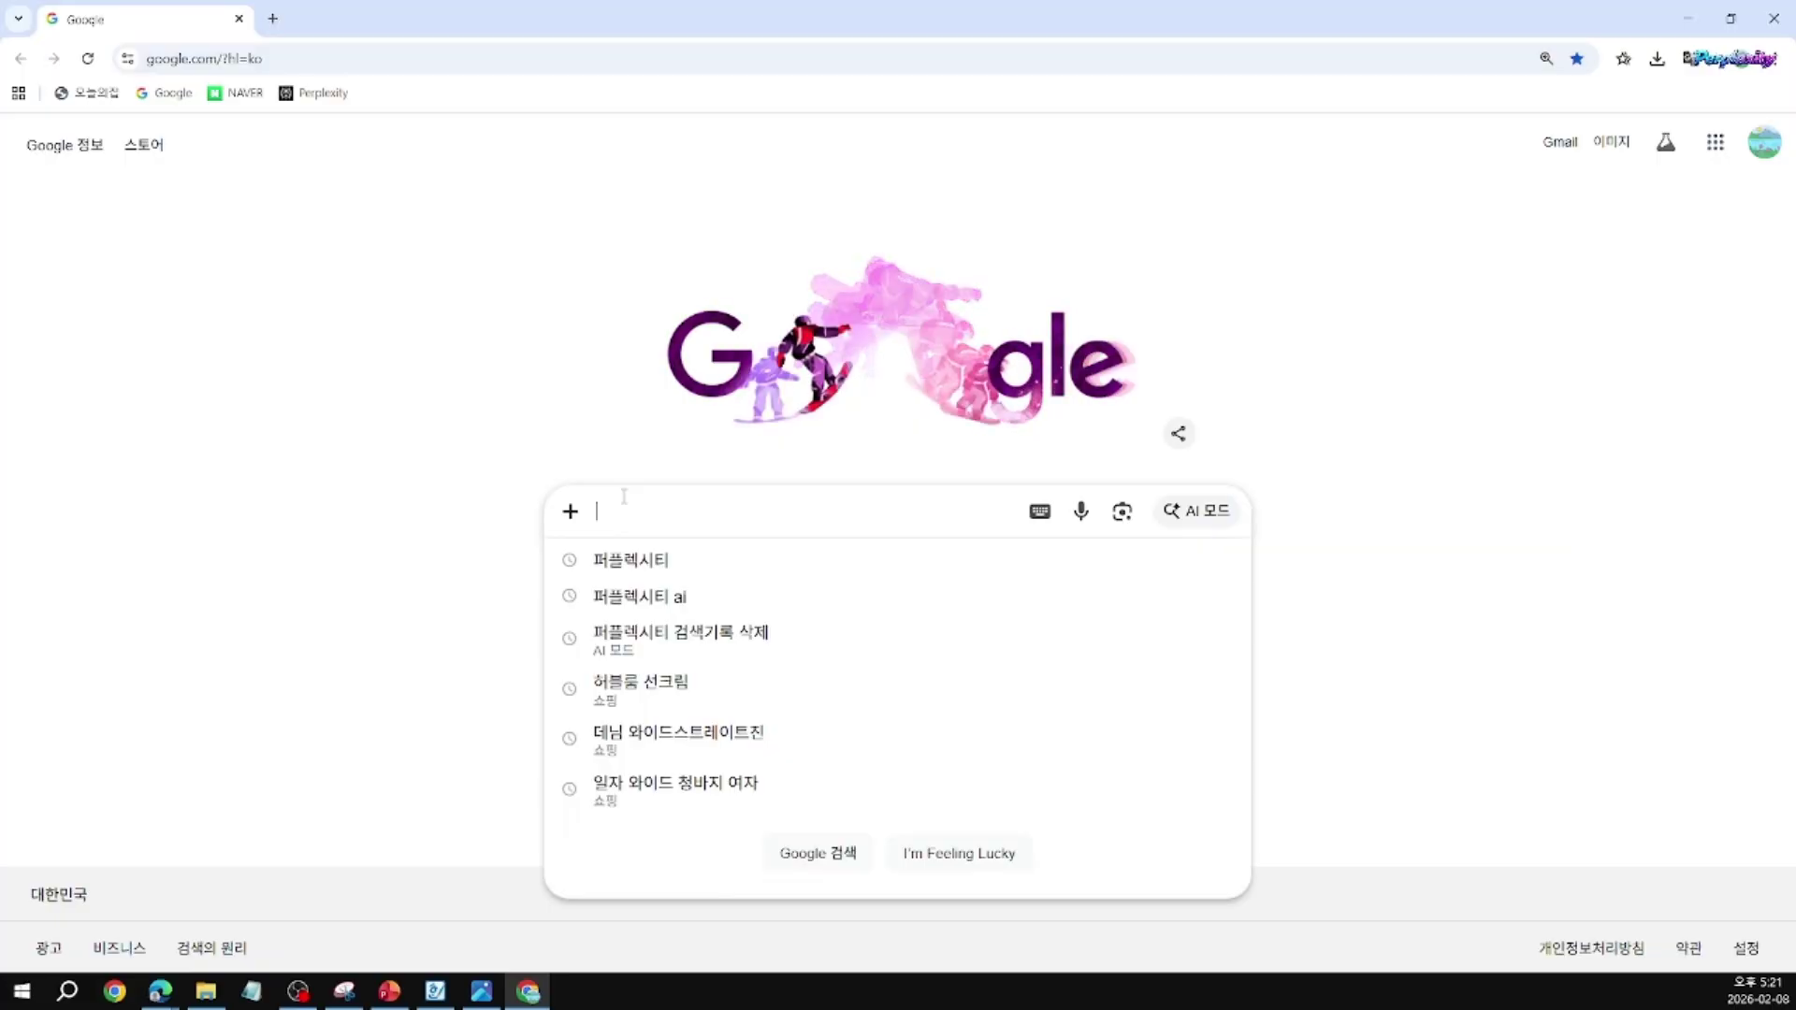
type("wp")
key("BackSpace")
key("BackSpace")
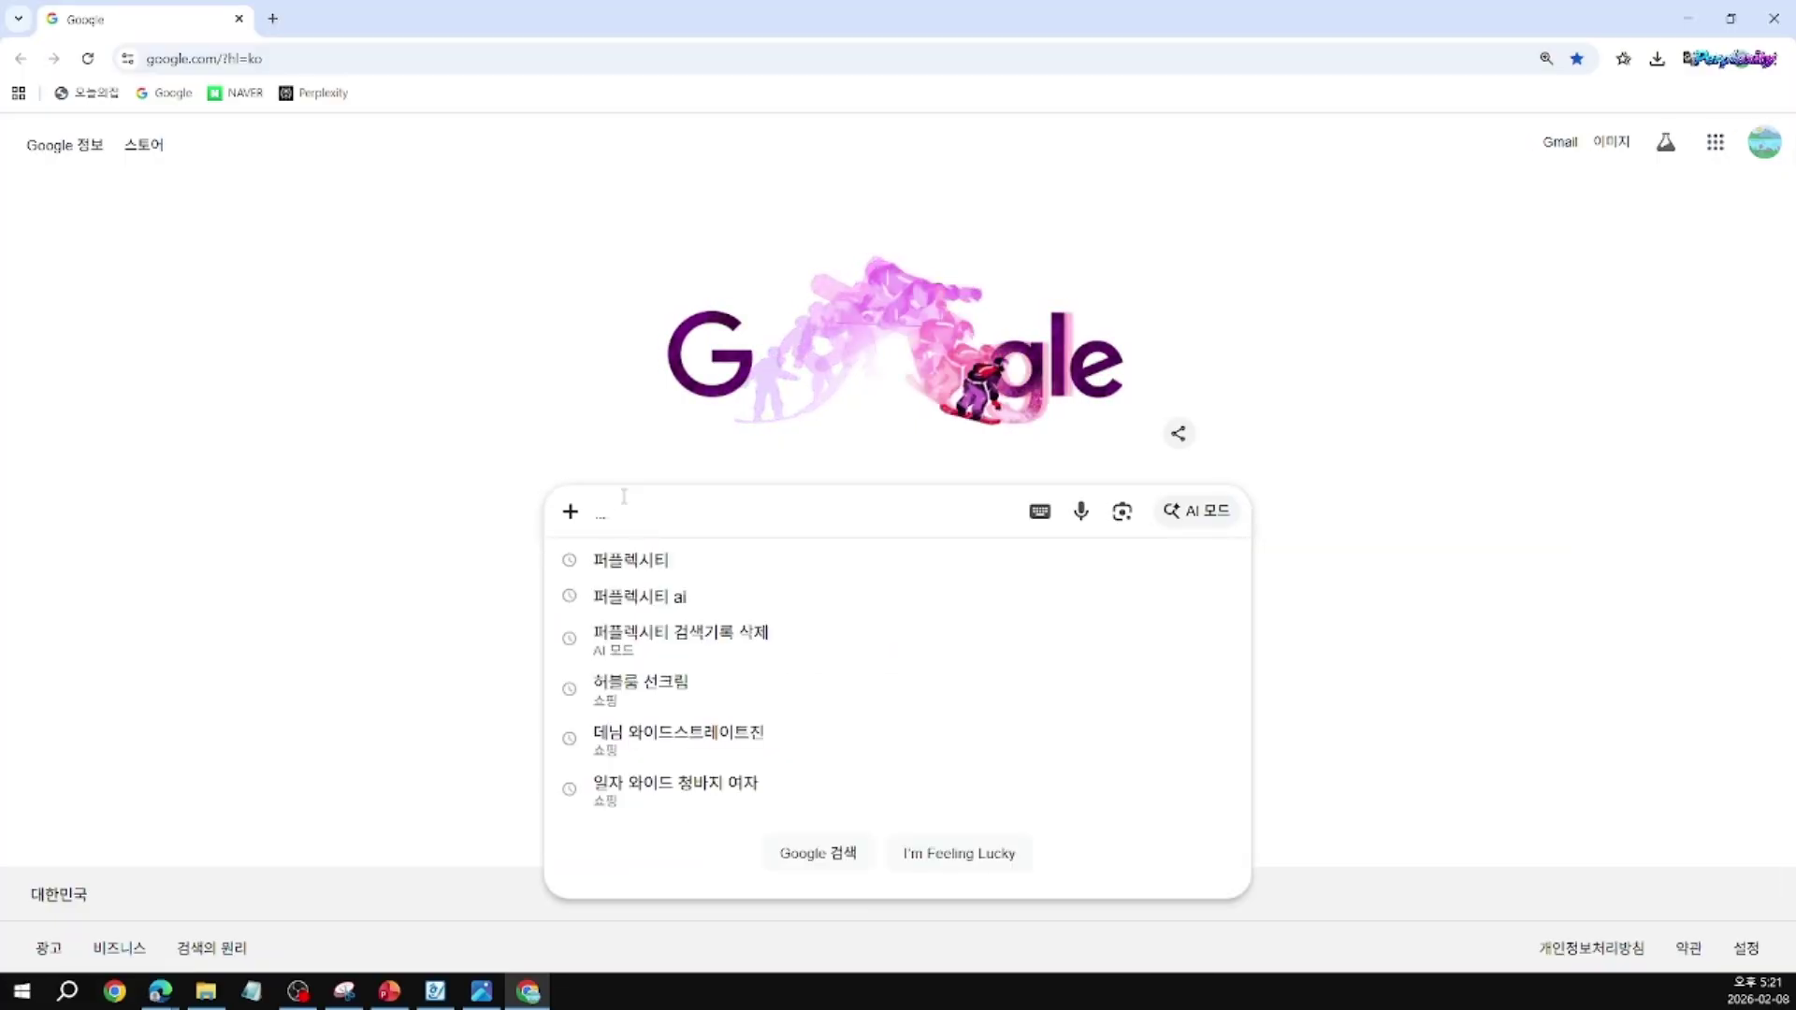
type("젬;")
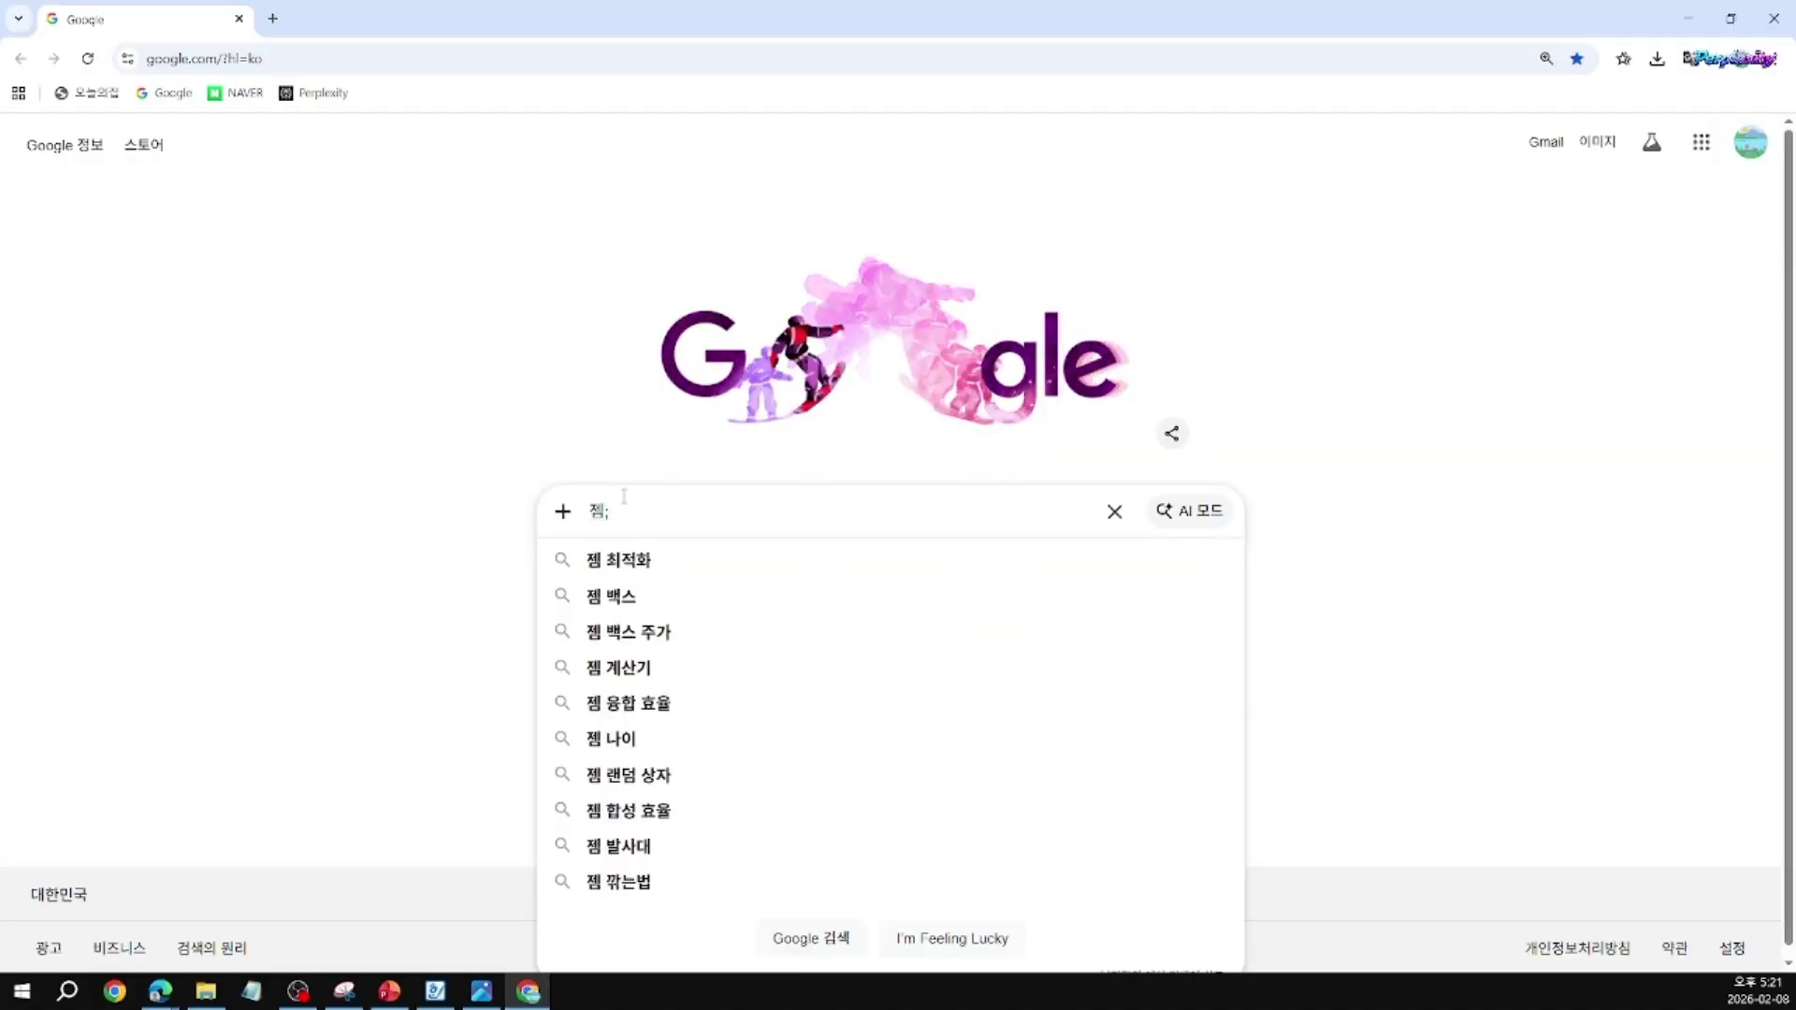
key("BackSpace")
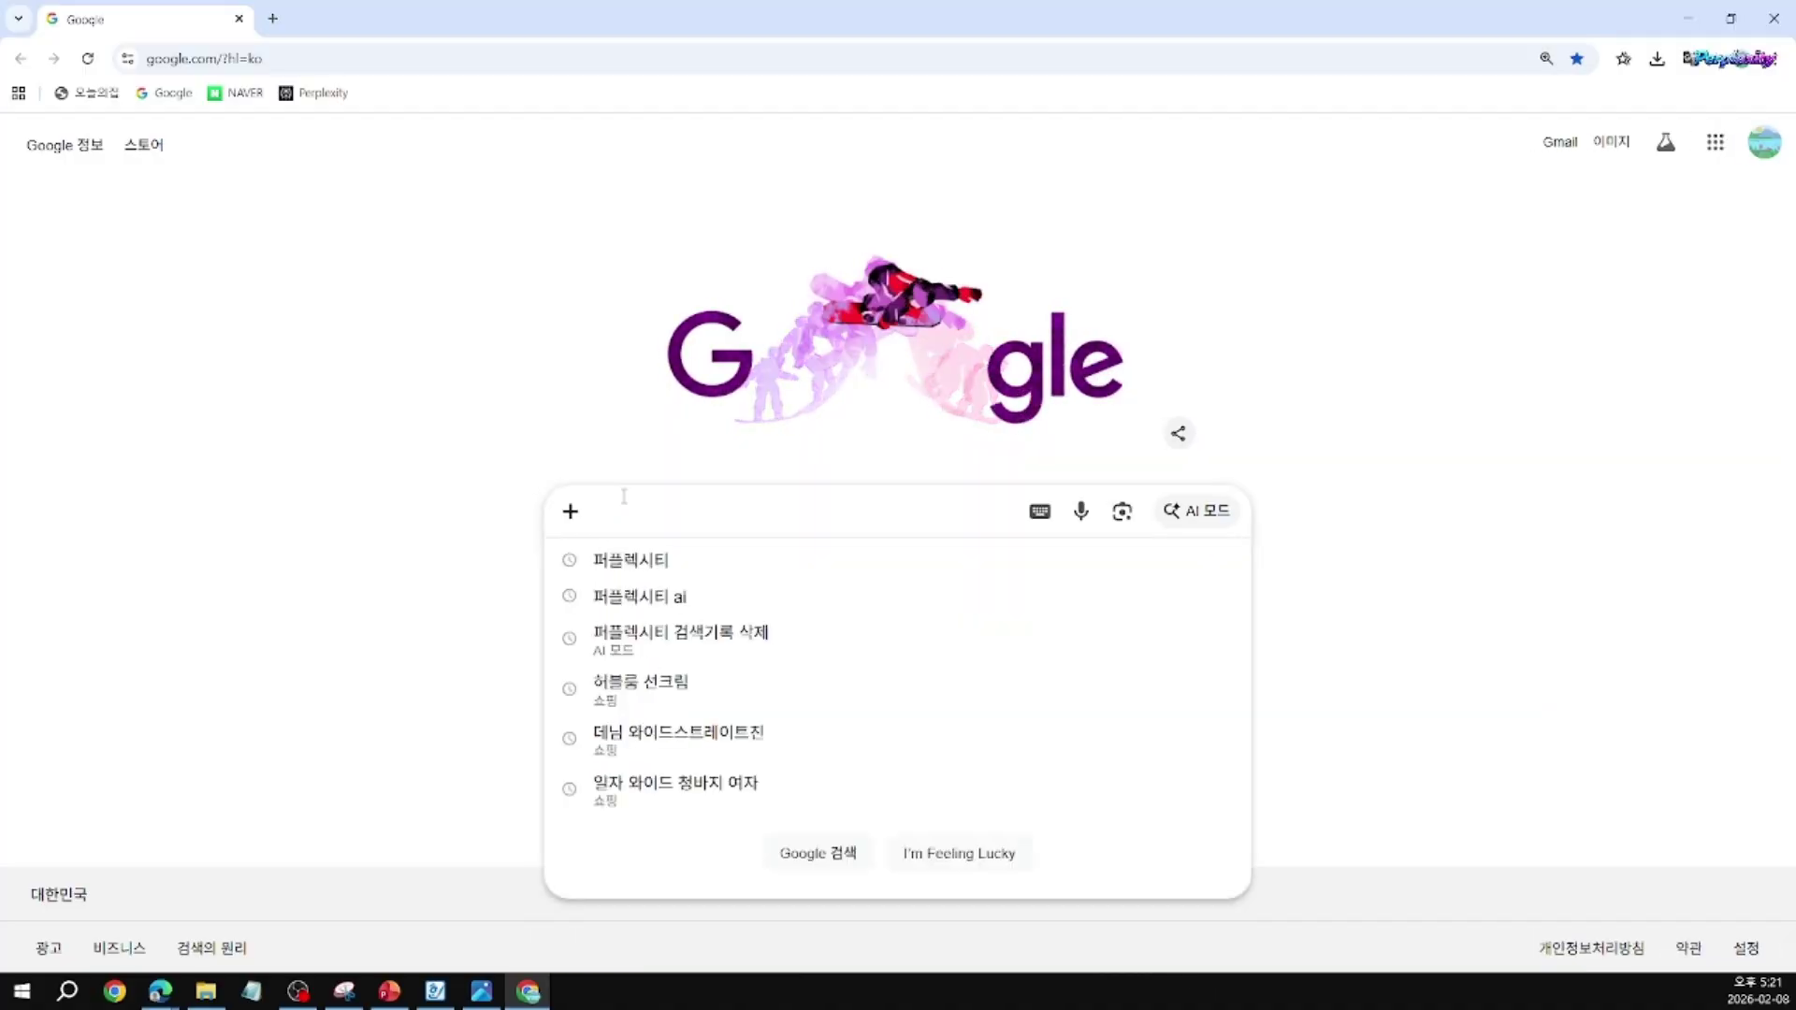
type("제미니")
key("Return")
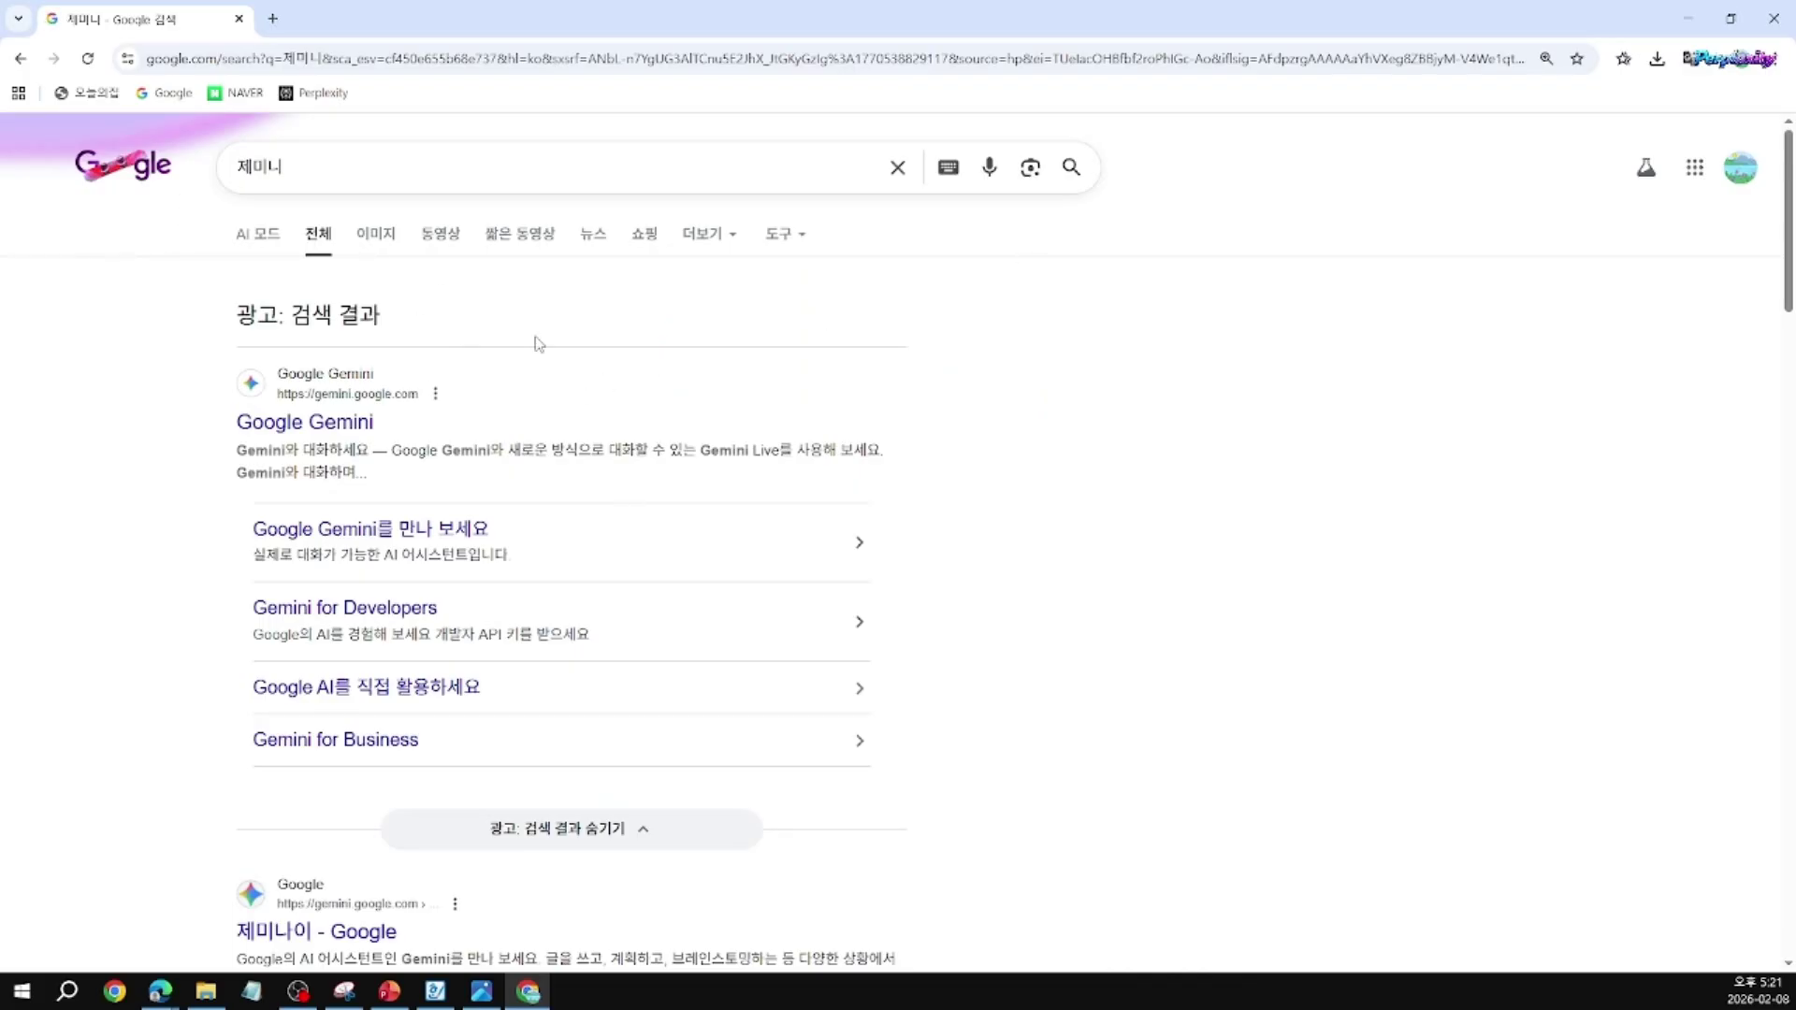
left_click(311, 427)
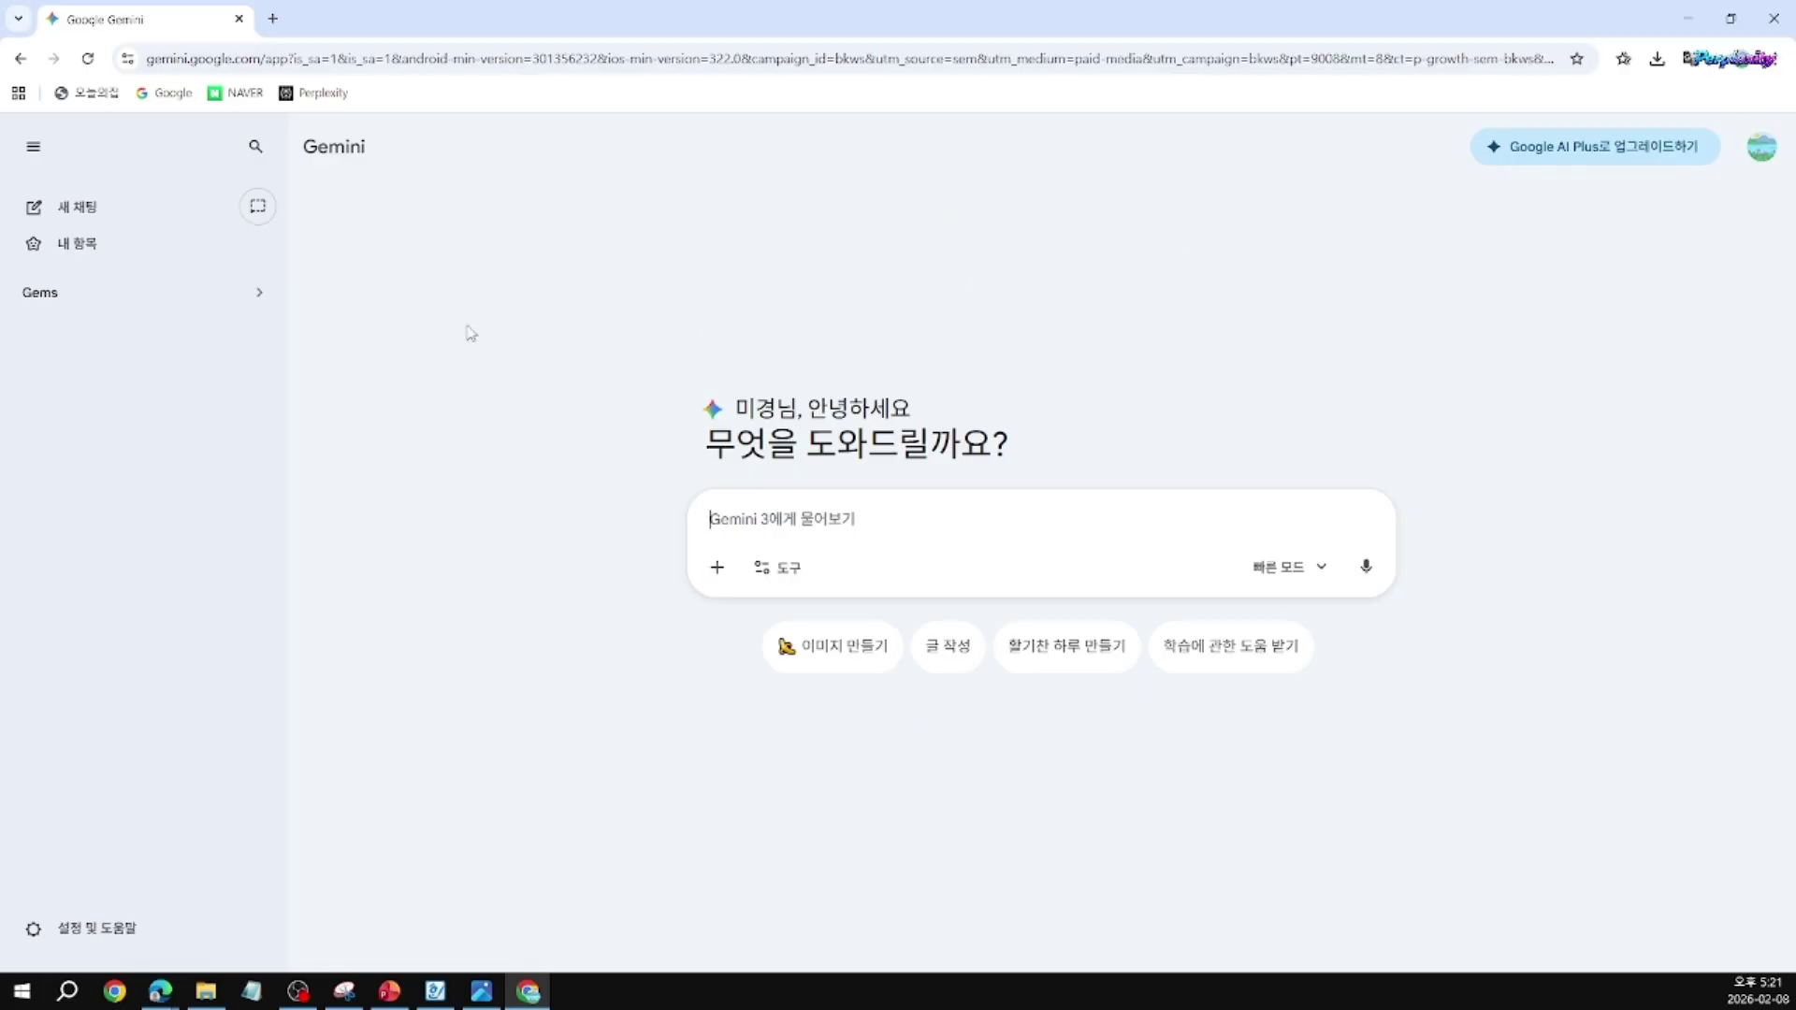
Step: Collapse Gemini's side menu and expand it again
left_click(38, 152)
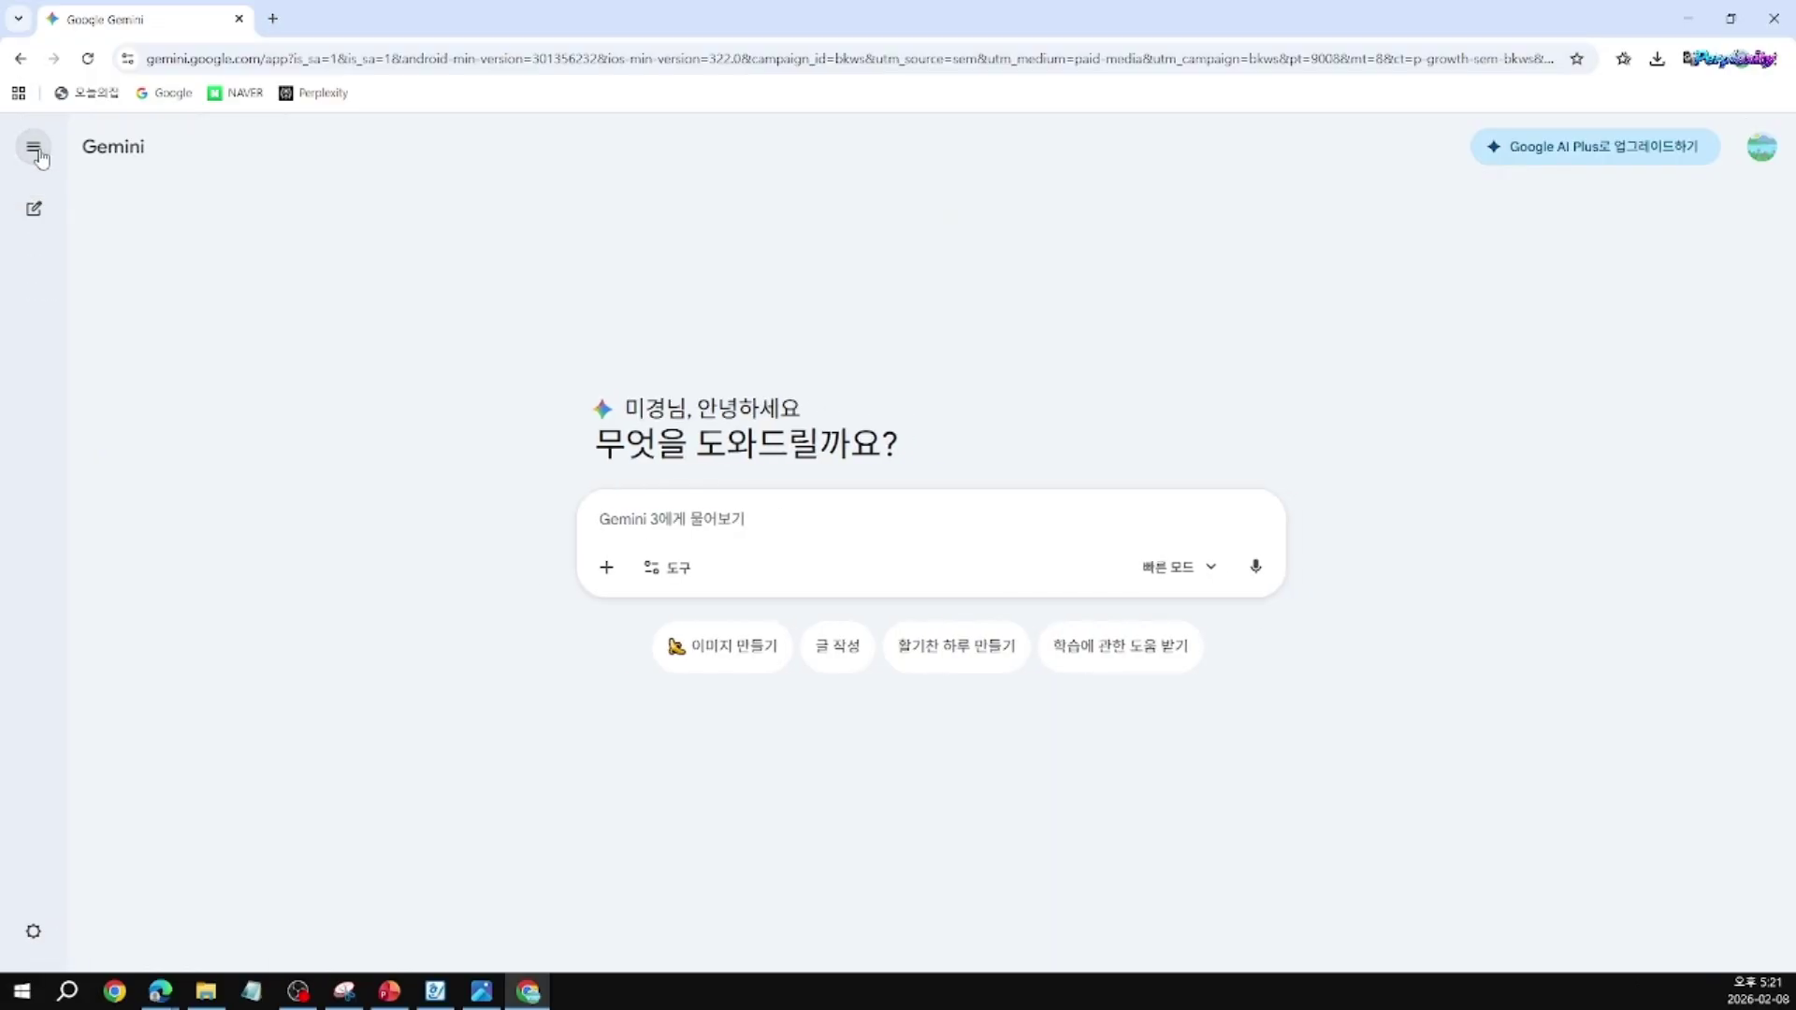
left_click(37, 152)
left_click(37, 151)
left_click(37, 152)
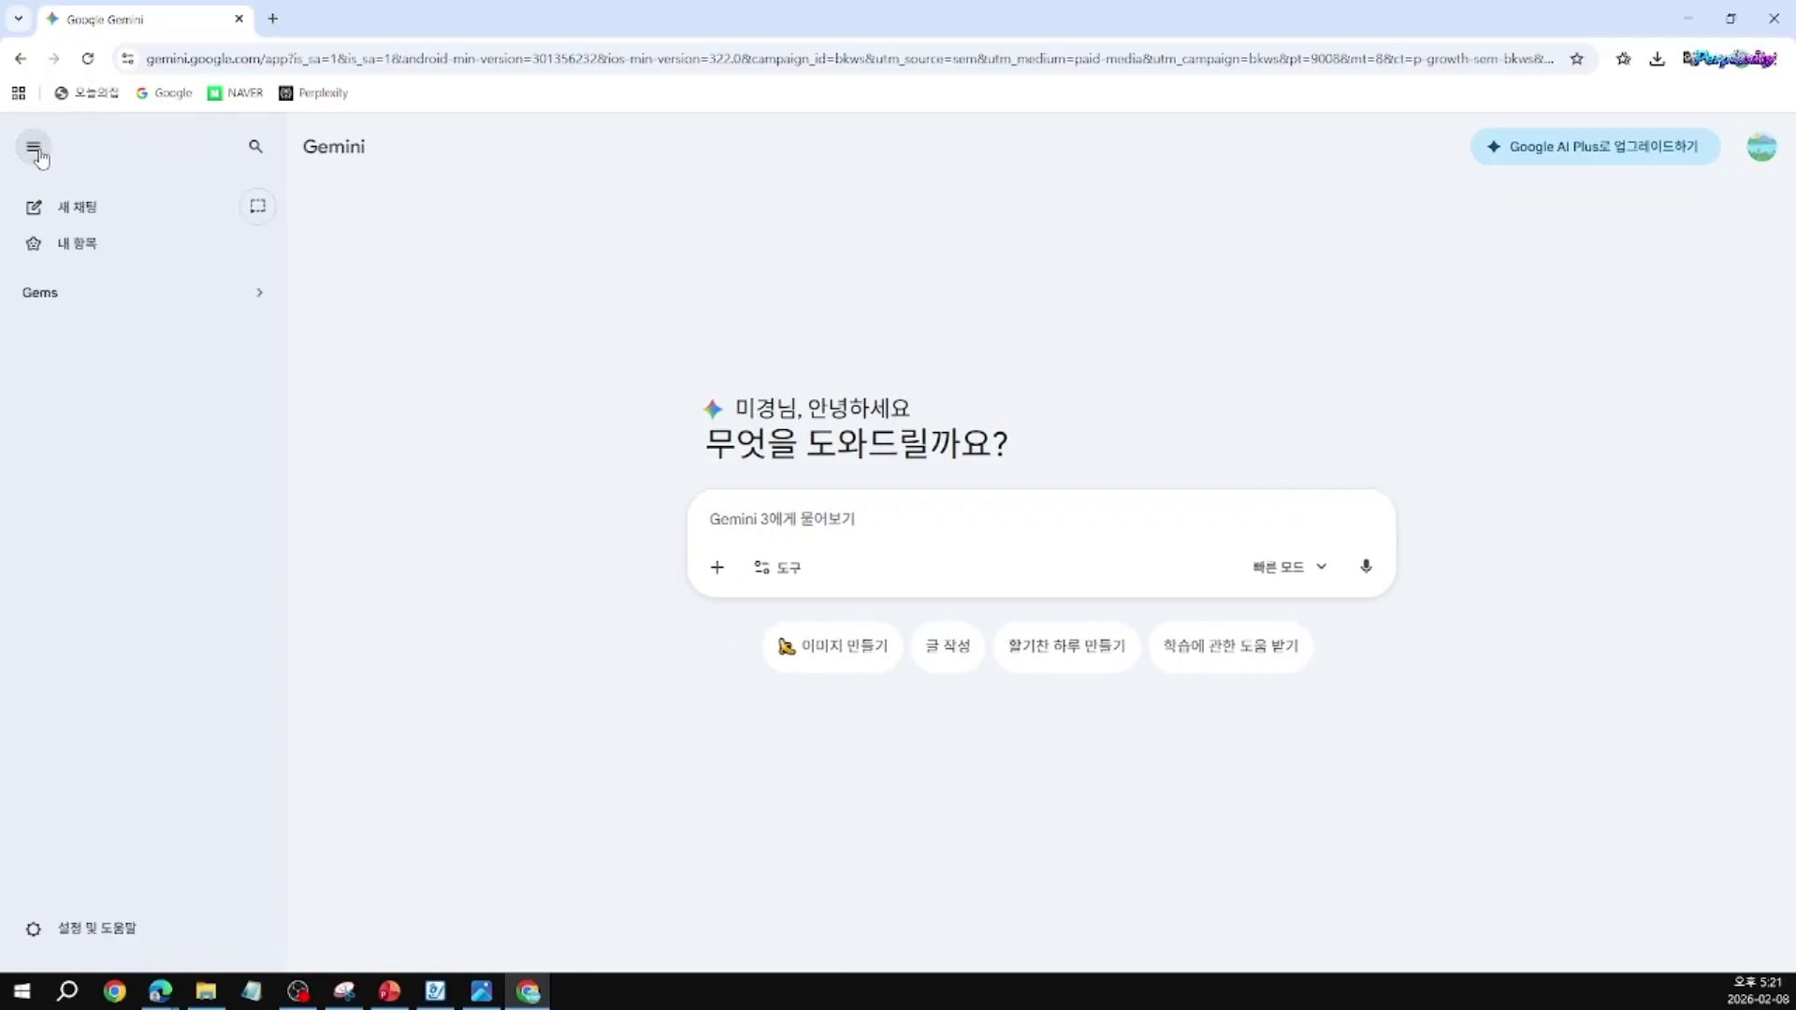
left_click(37, 151)
left_click(37, 151)
Step: Look through the Gems page, from the Labs Gems to the Gem 관리자 section
left_click(57, 301)
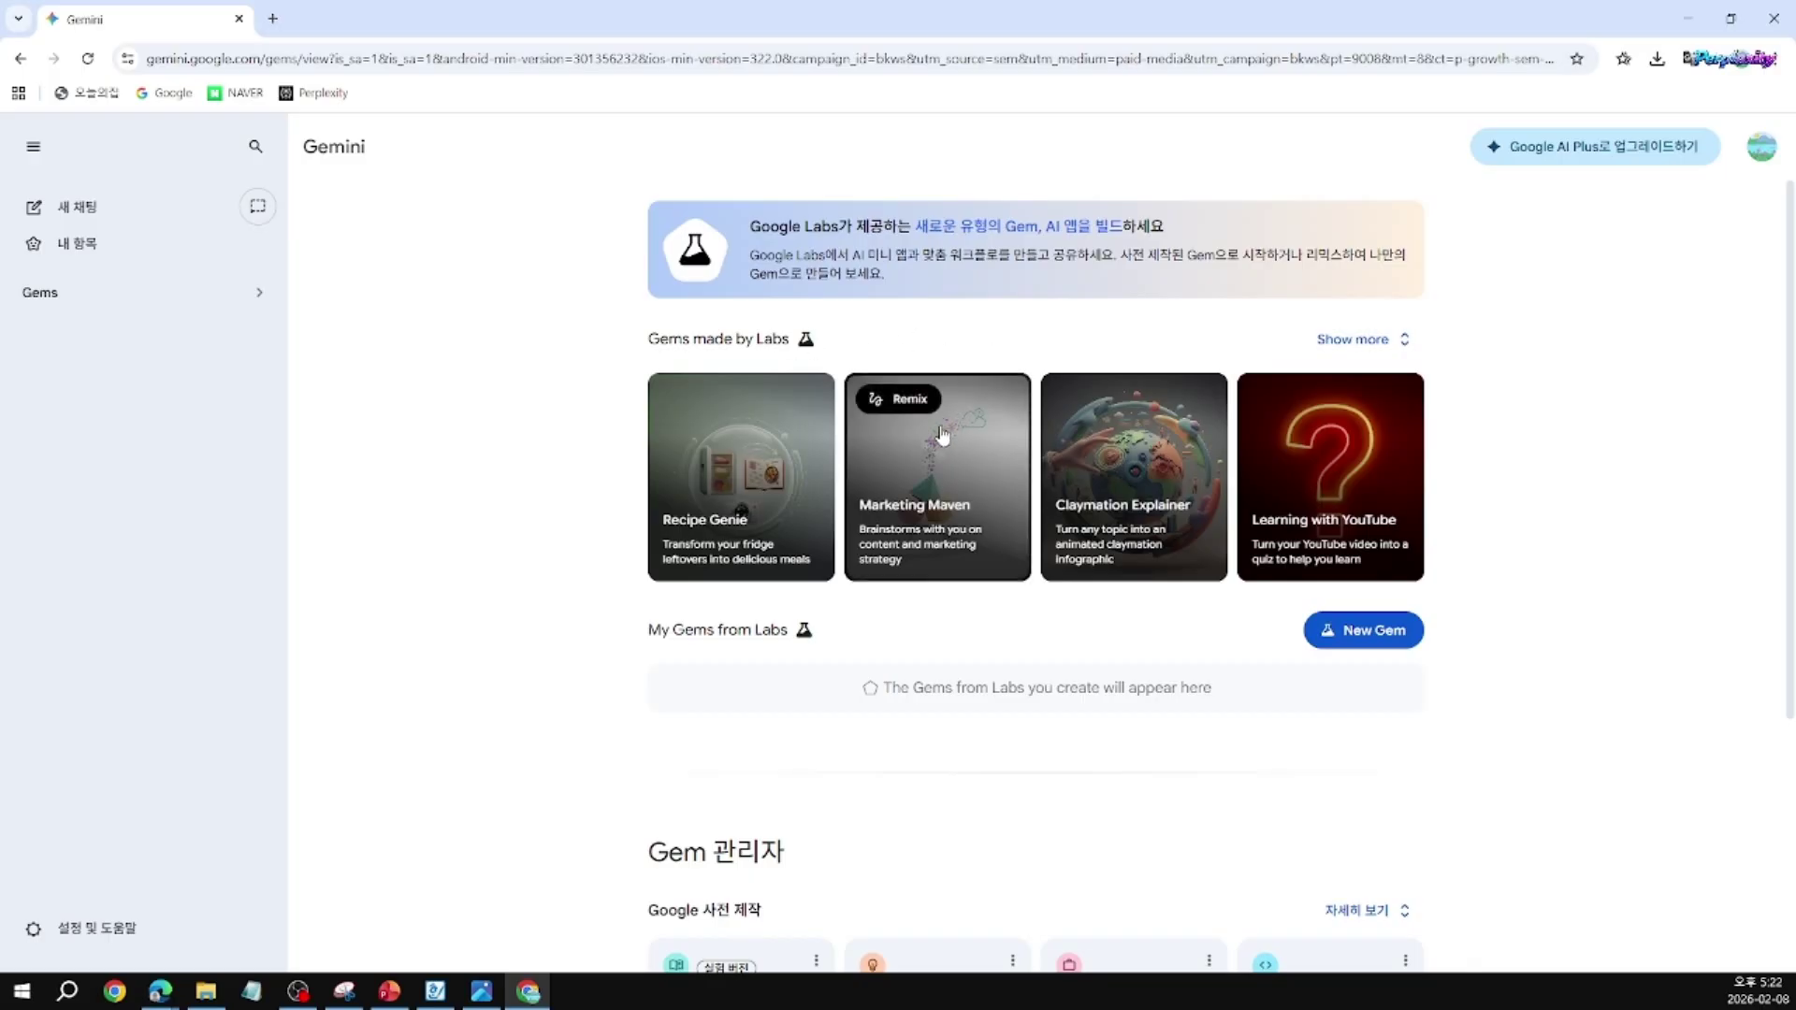
scroll(935, 449, "down", 3)
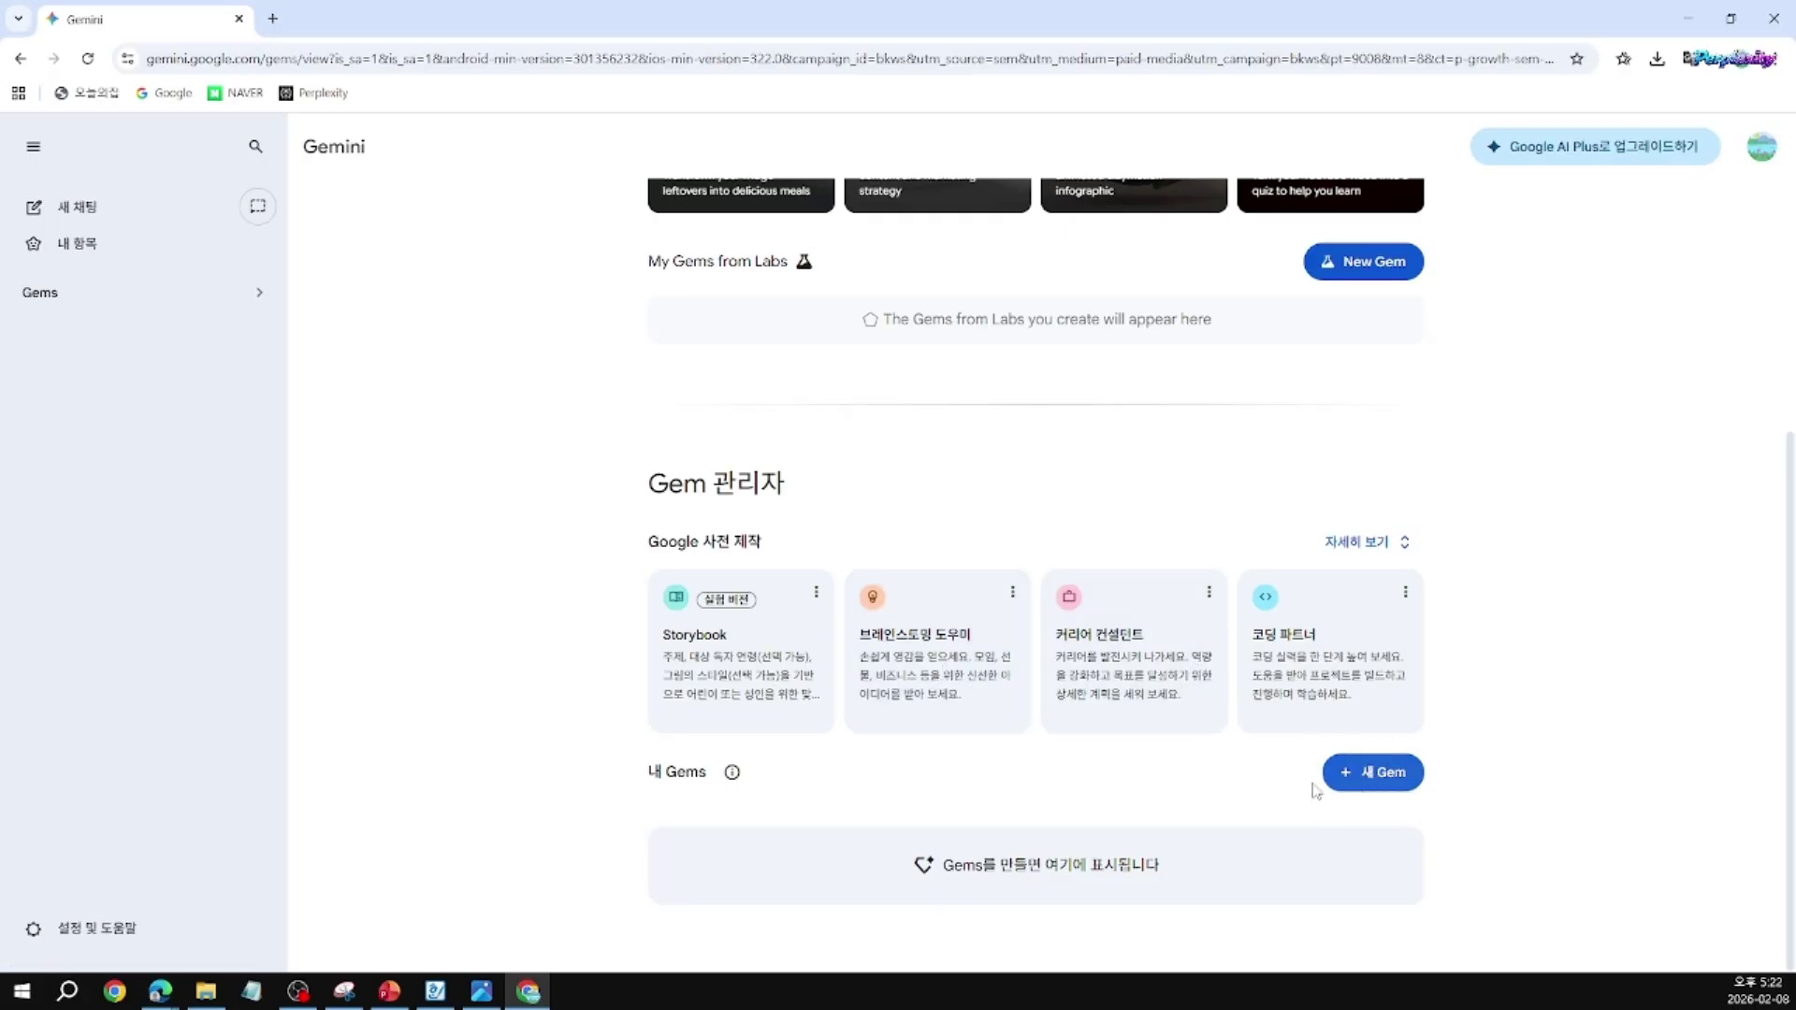
scroll(1120, 700, "up", 3)
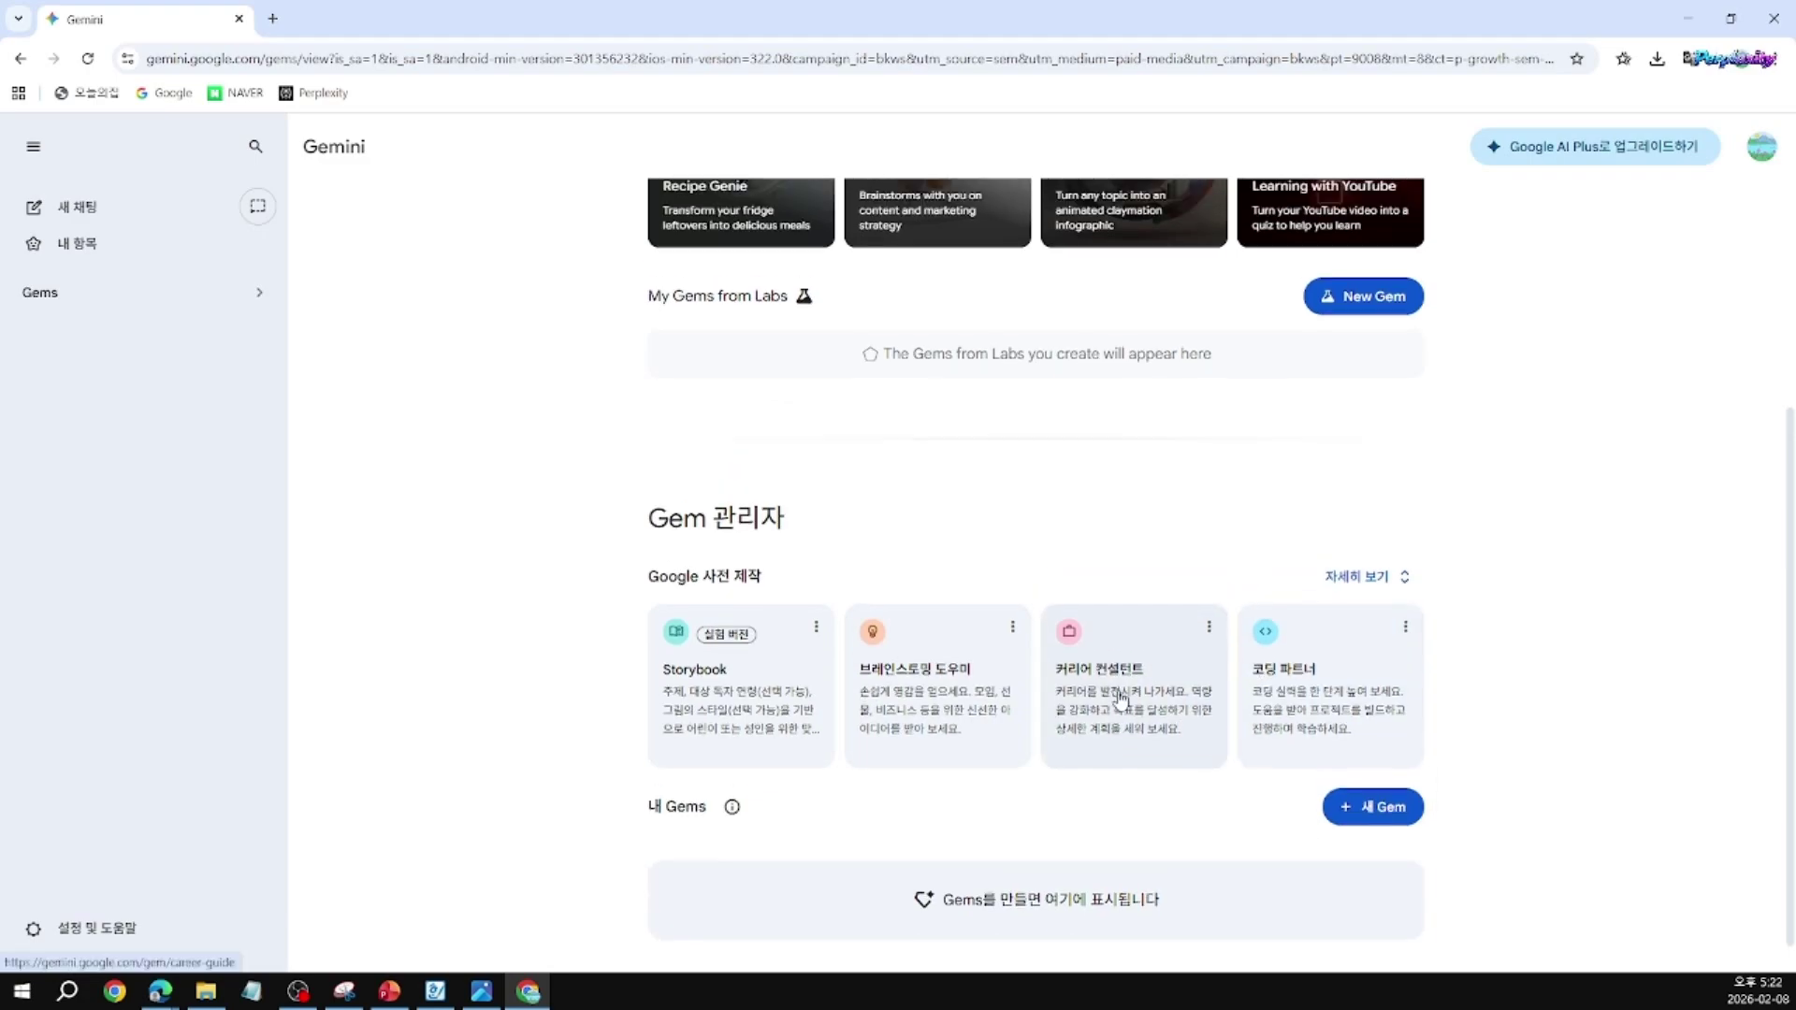
scroll(1121, 700, "up", 1)
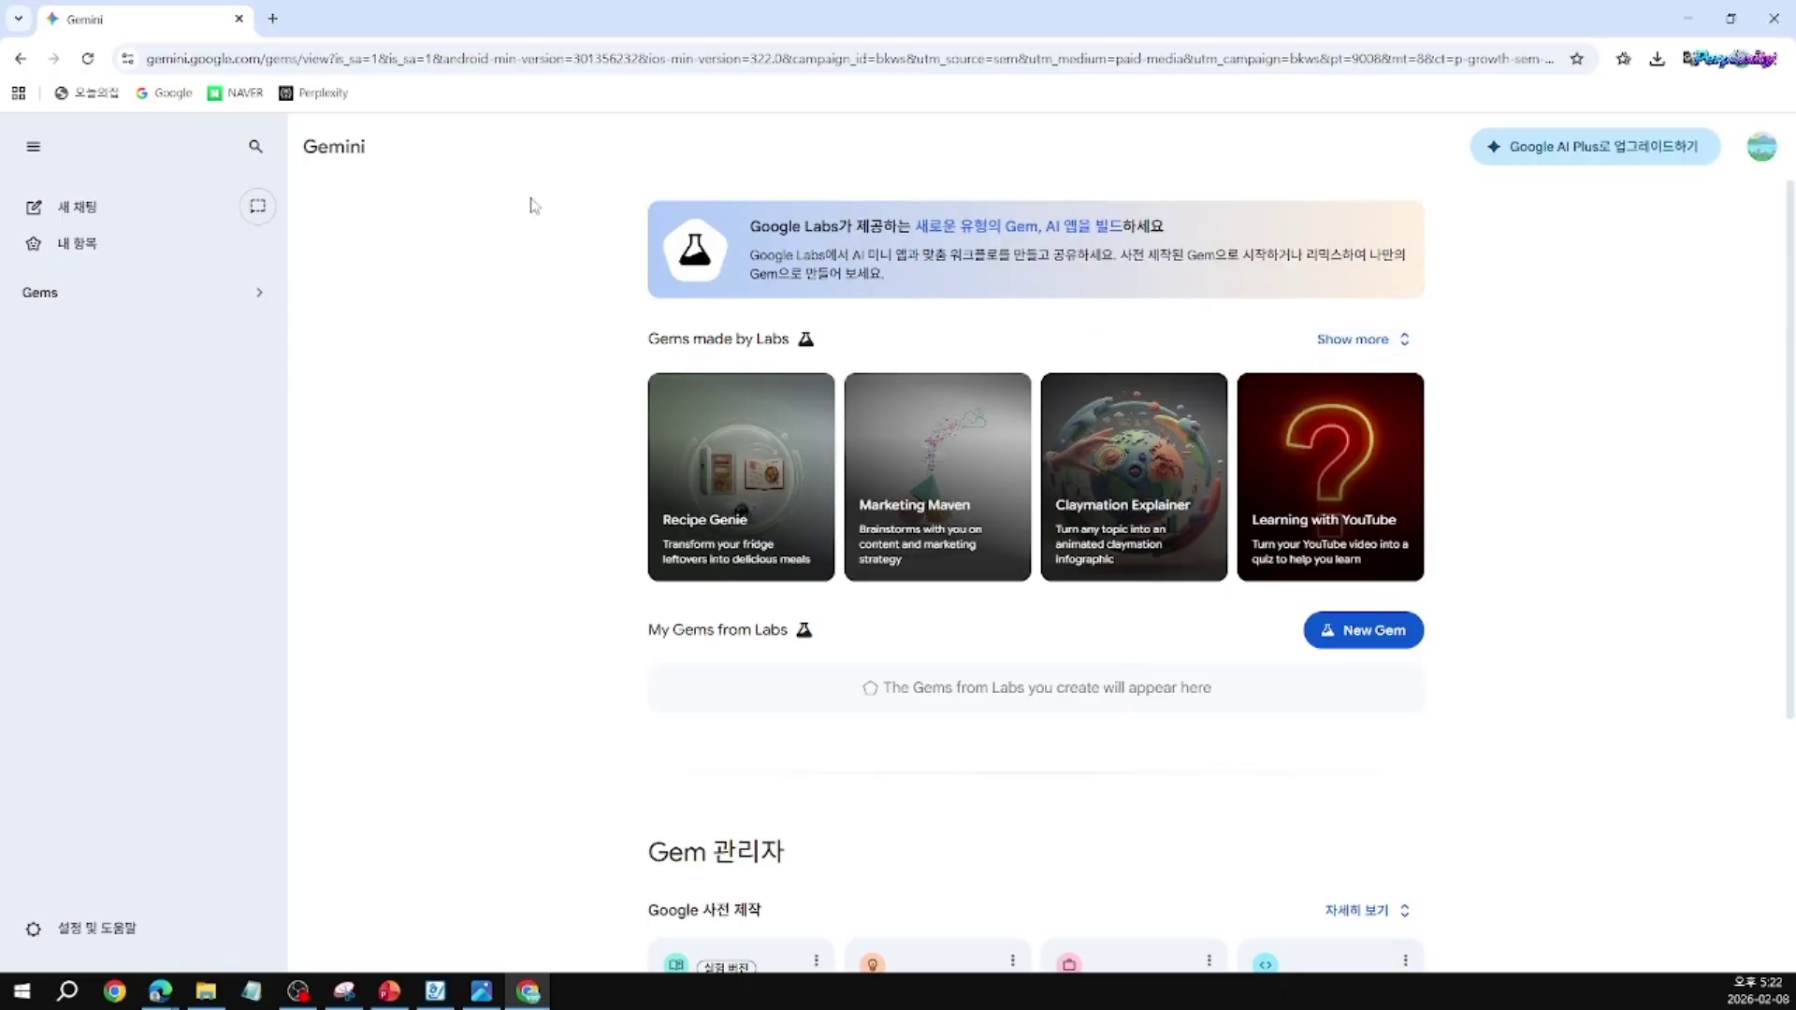
Step: Go back to Gemini's start page, view the Google AI upgrade plans, and return to the Gemini chat
left_click(341, 161)
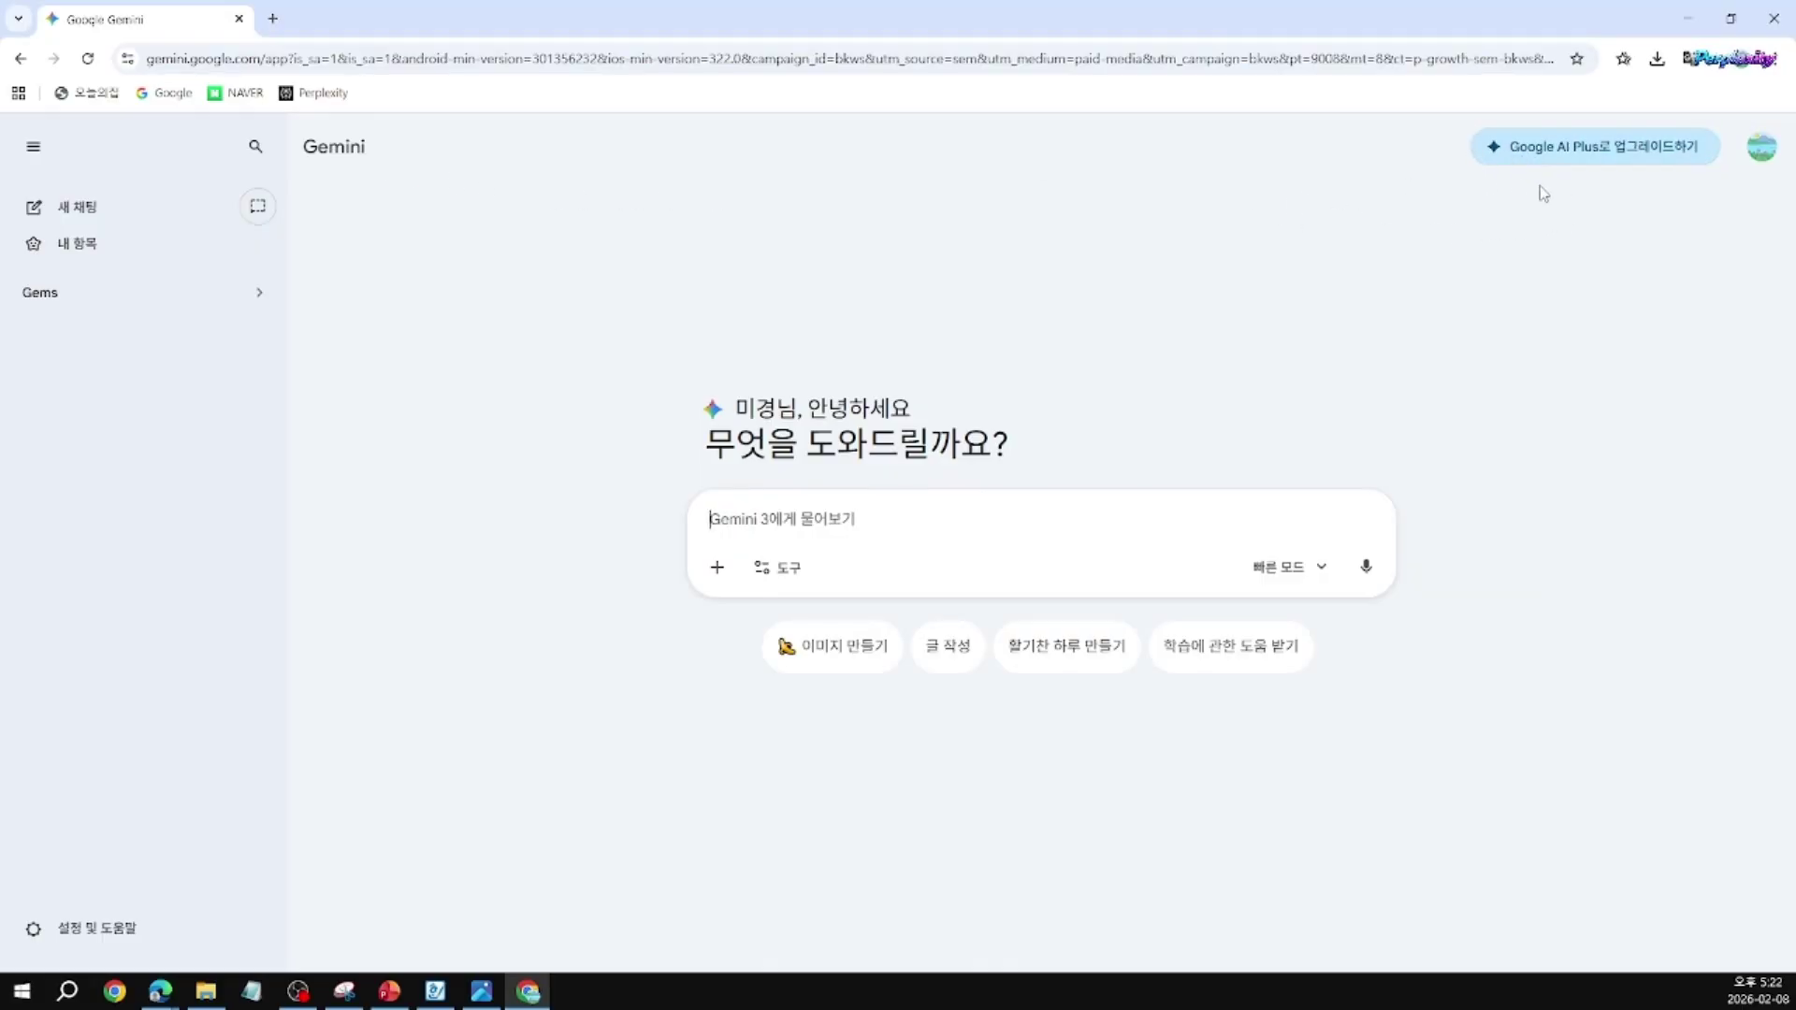
left_click(1605, 159)
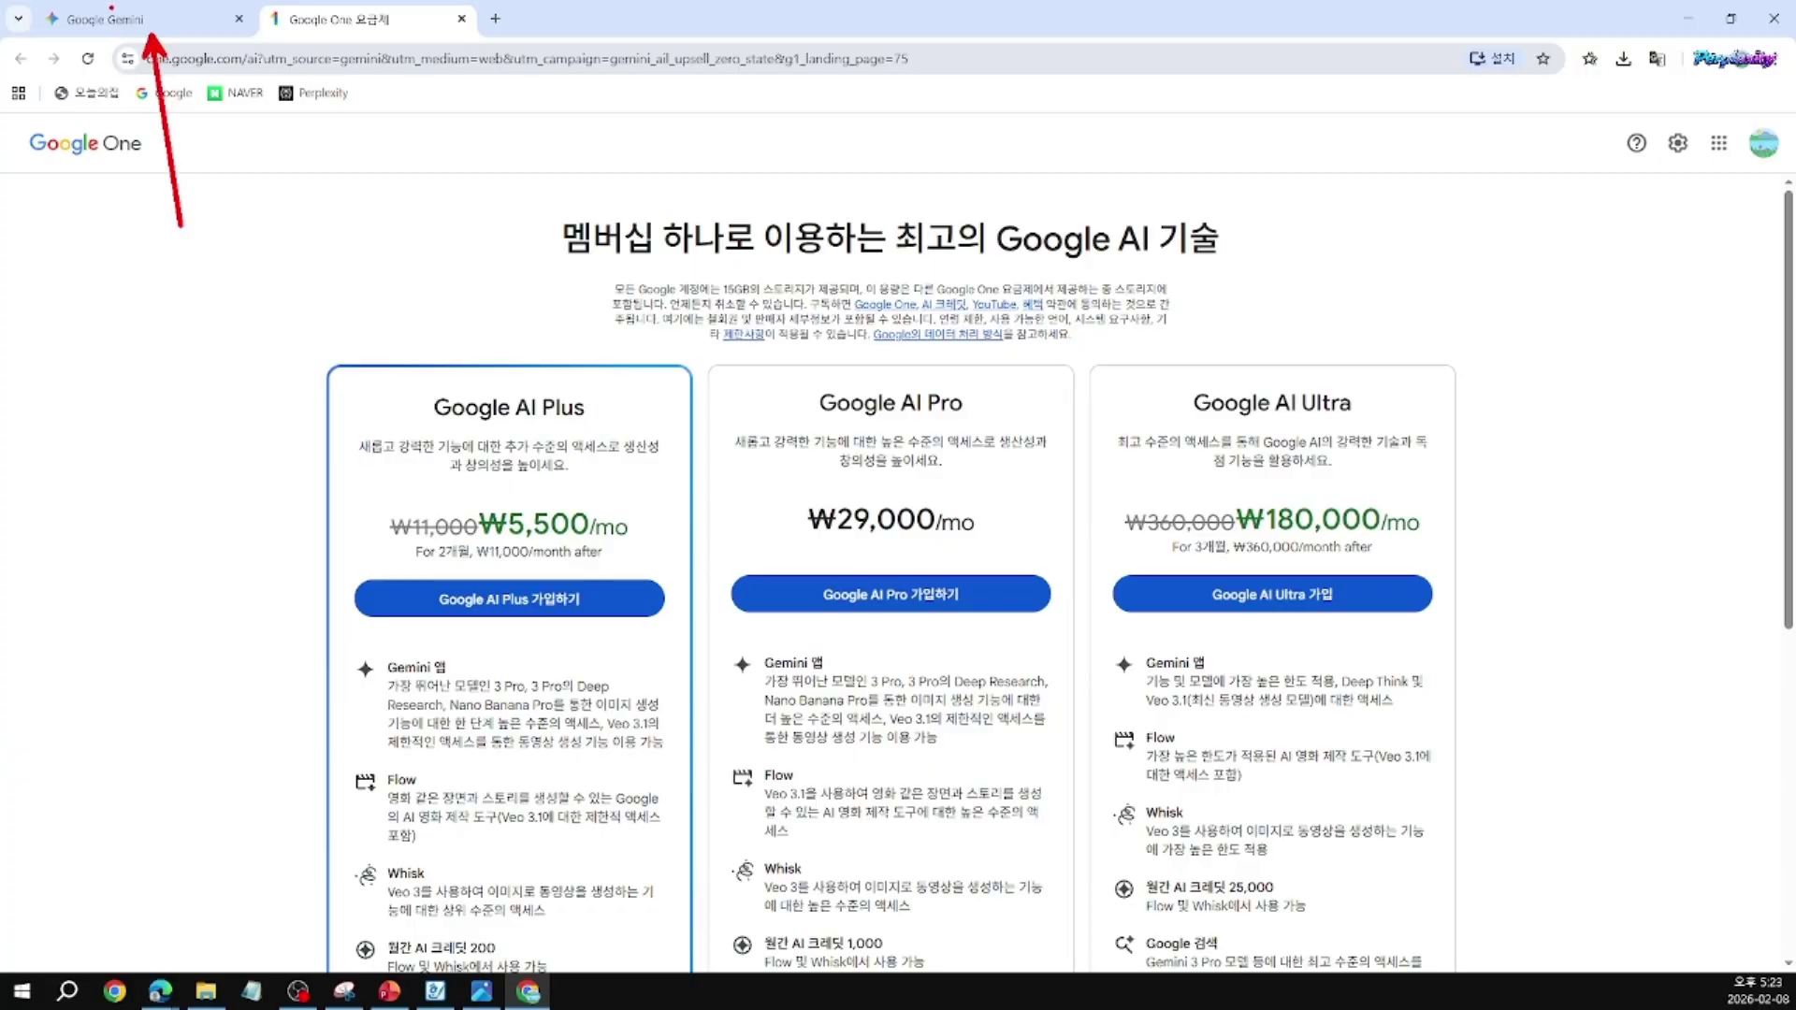
left_click(181, 22)
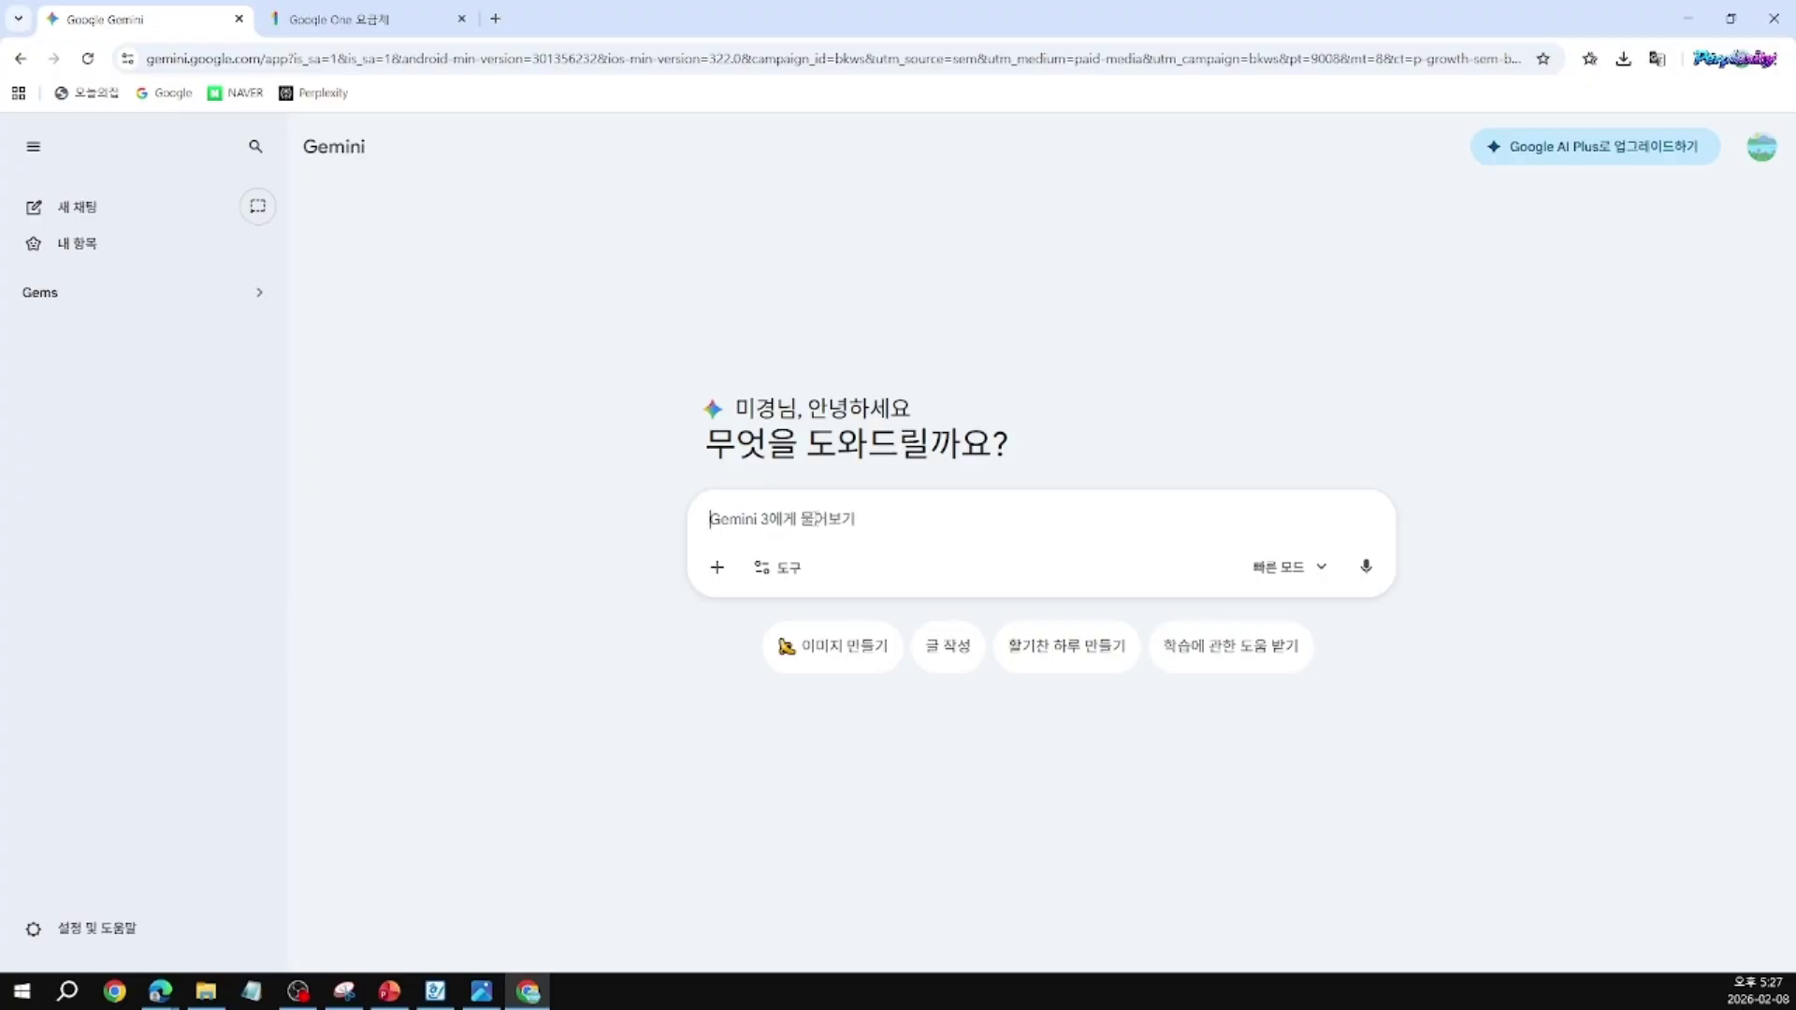
Step: Begin a prompt with the line "50대가 재취업을 준비할 때 도움이 되는 방법을" and start a new line
type("50대")
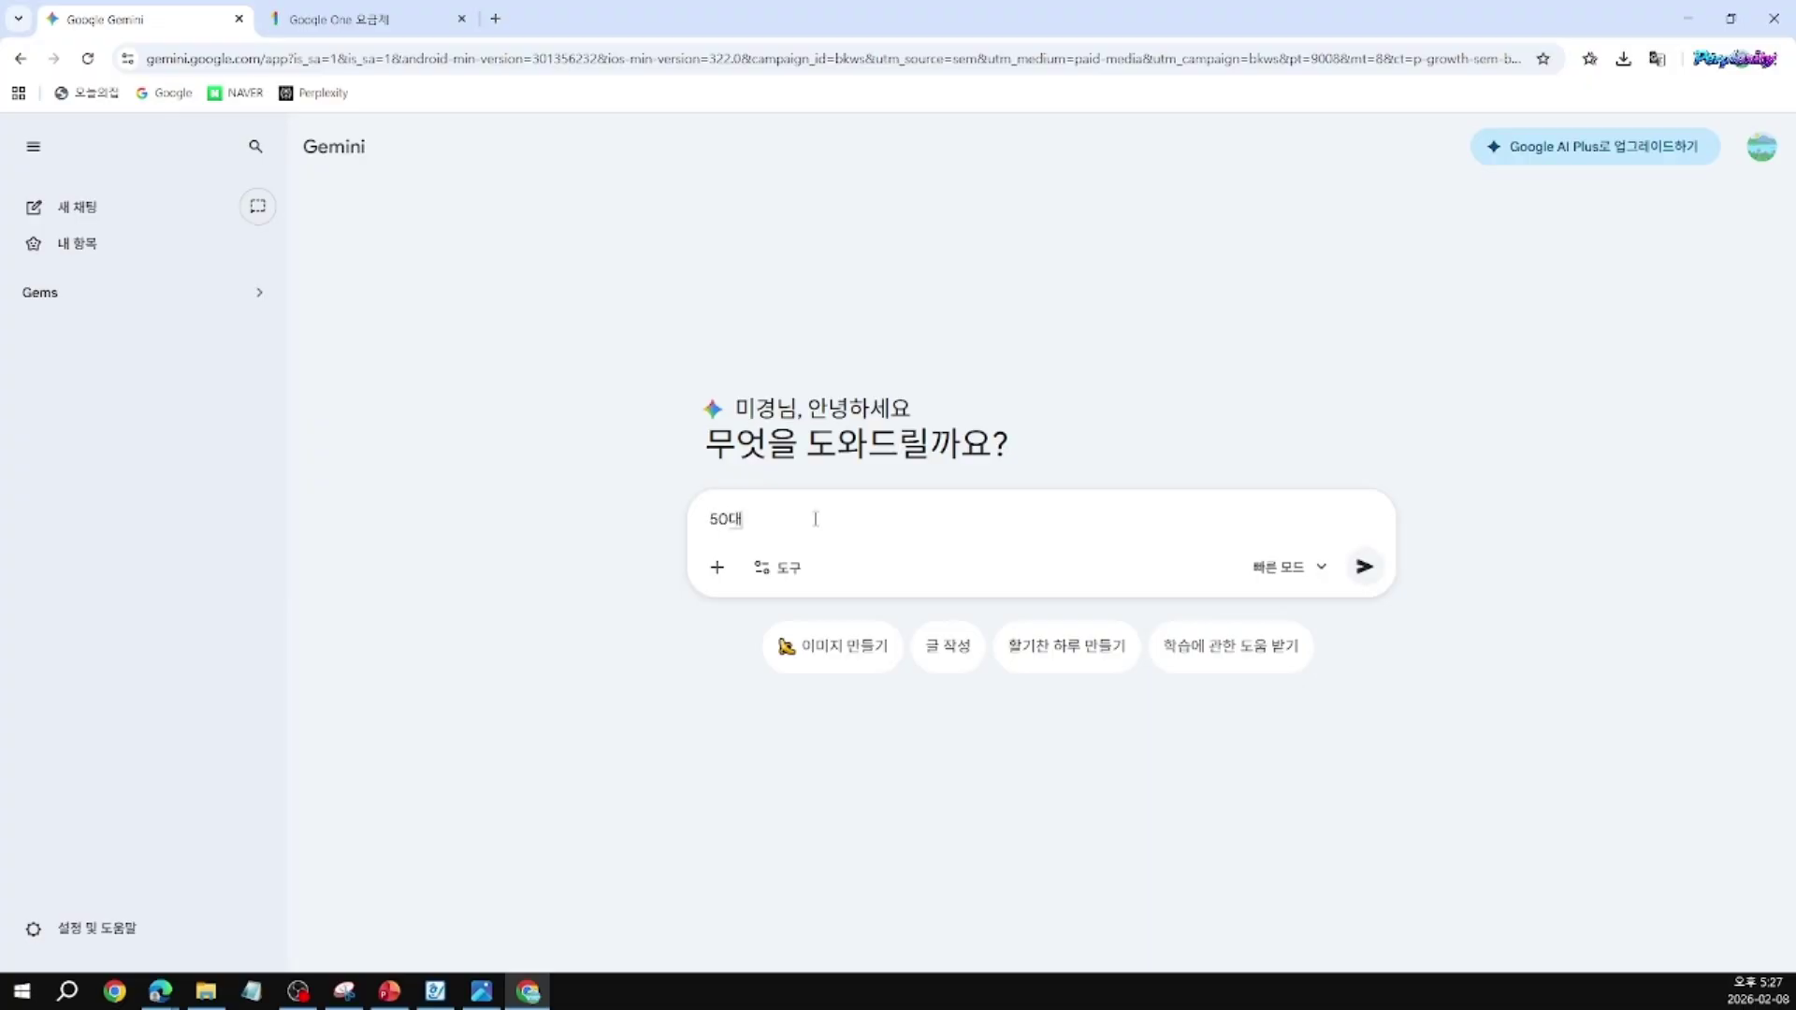
type("가 재추")
type("취업을 주")
type("준비할 때")
type(" 도움이")
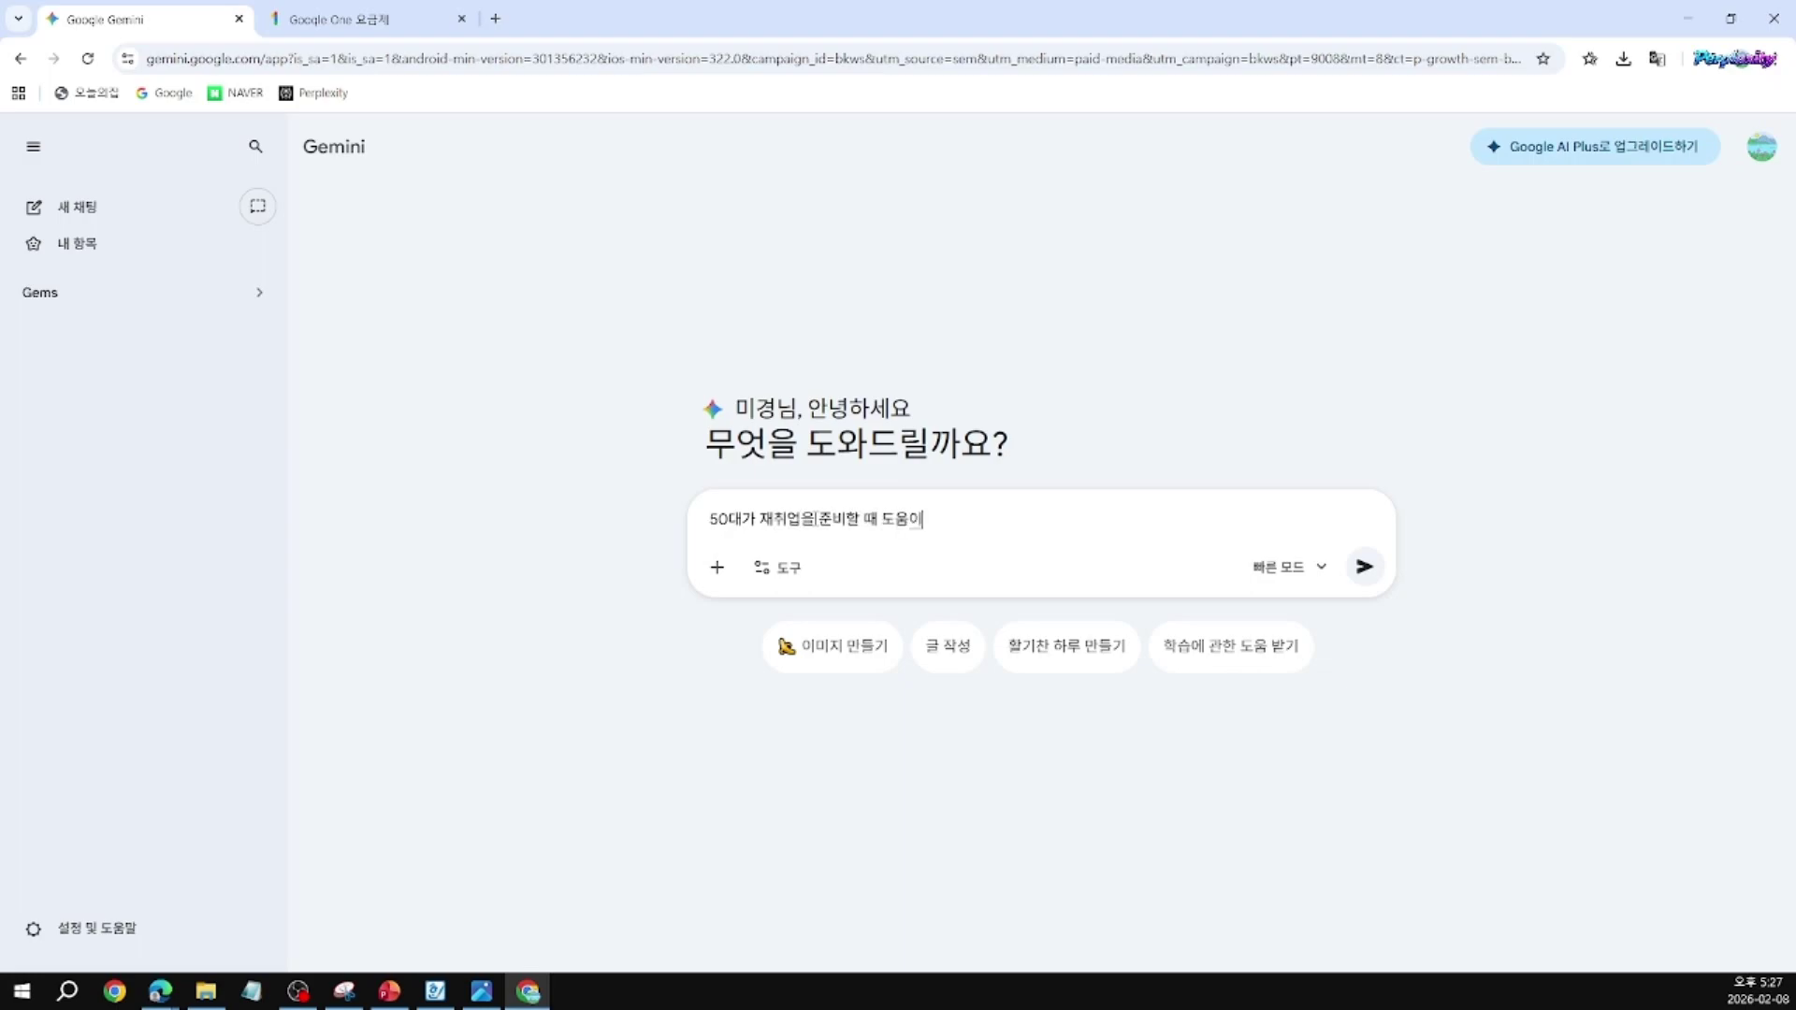
type(" 디되는 방법이을")
key("shift+Return")
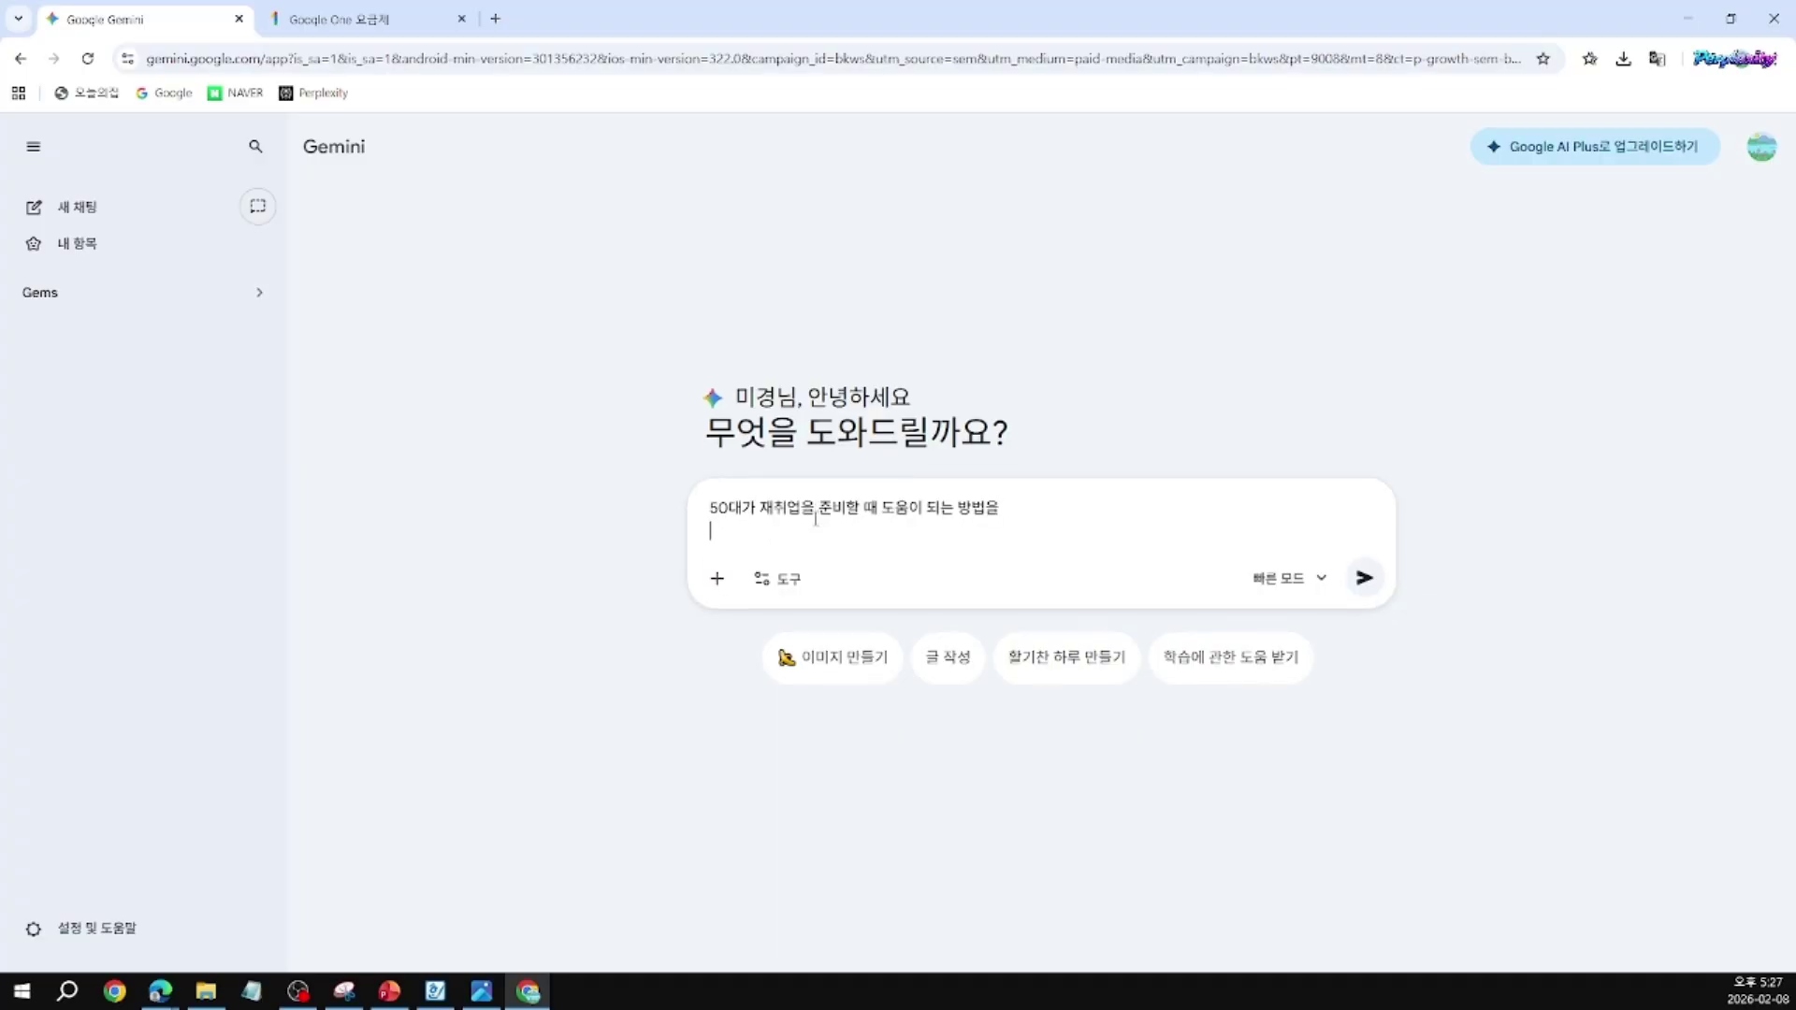
Step: Add the topics "마음가짐", "준비해야 할 것" and "실천 방법" to the prompt on separate lines
type("마음개")
type("짐")
key("shift+Return")
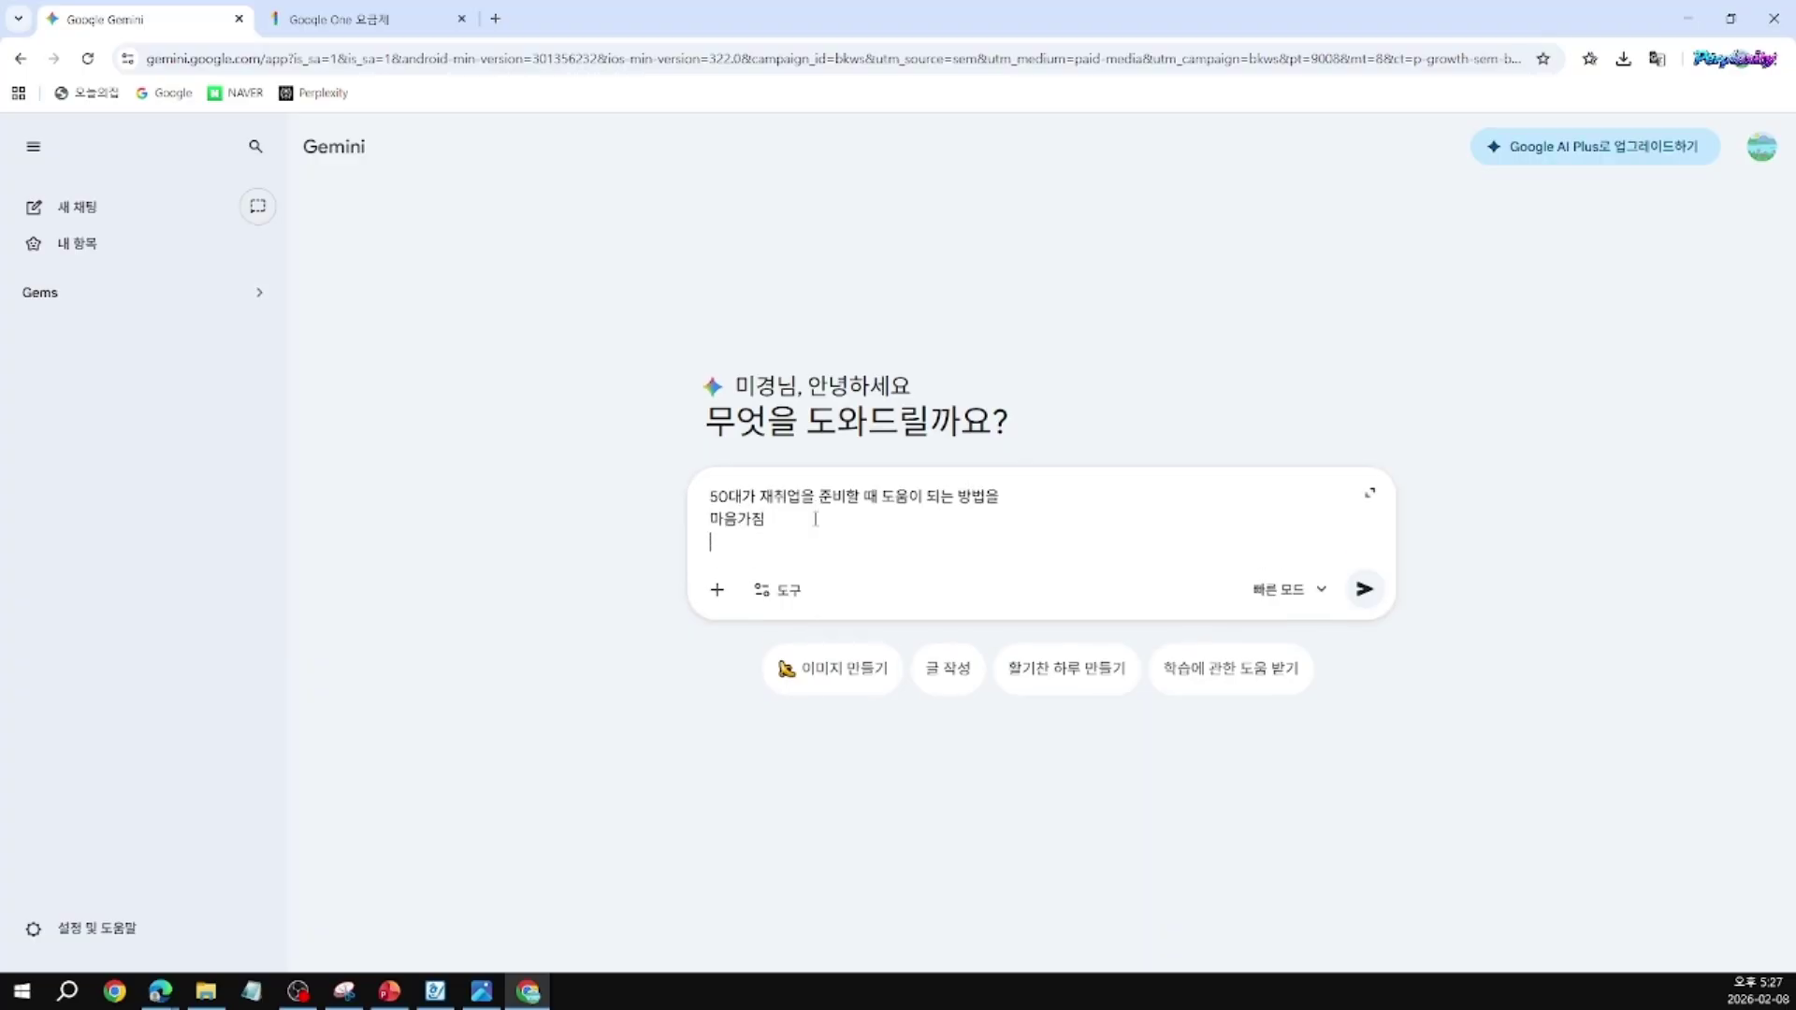
type("준비해야 할 것")
key("shift+Return")
type("시")
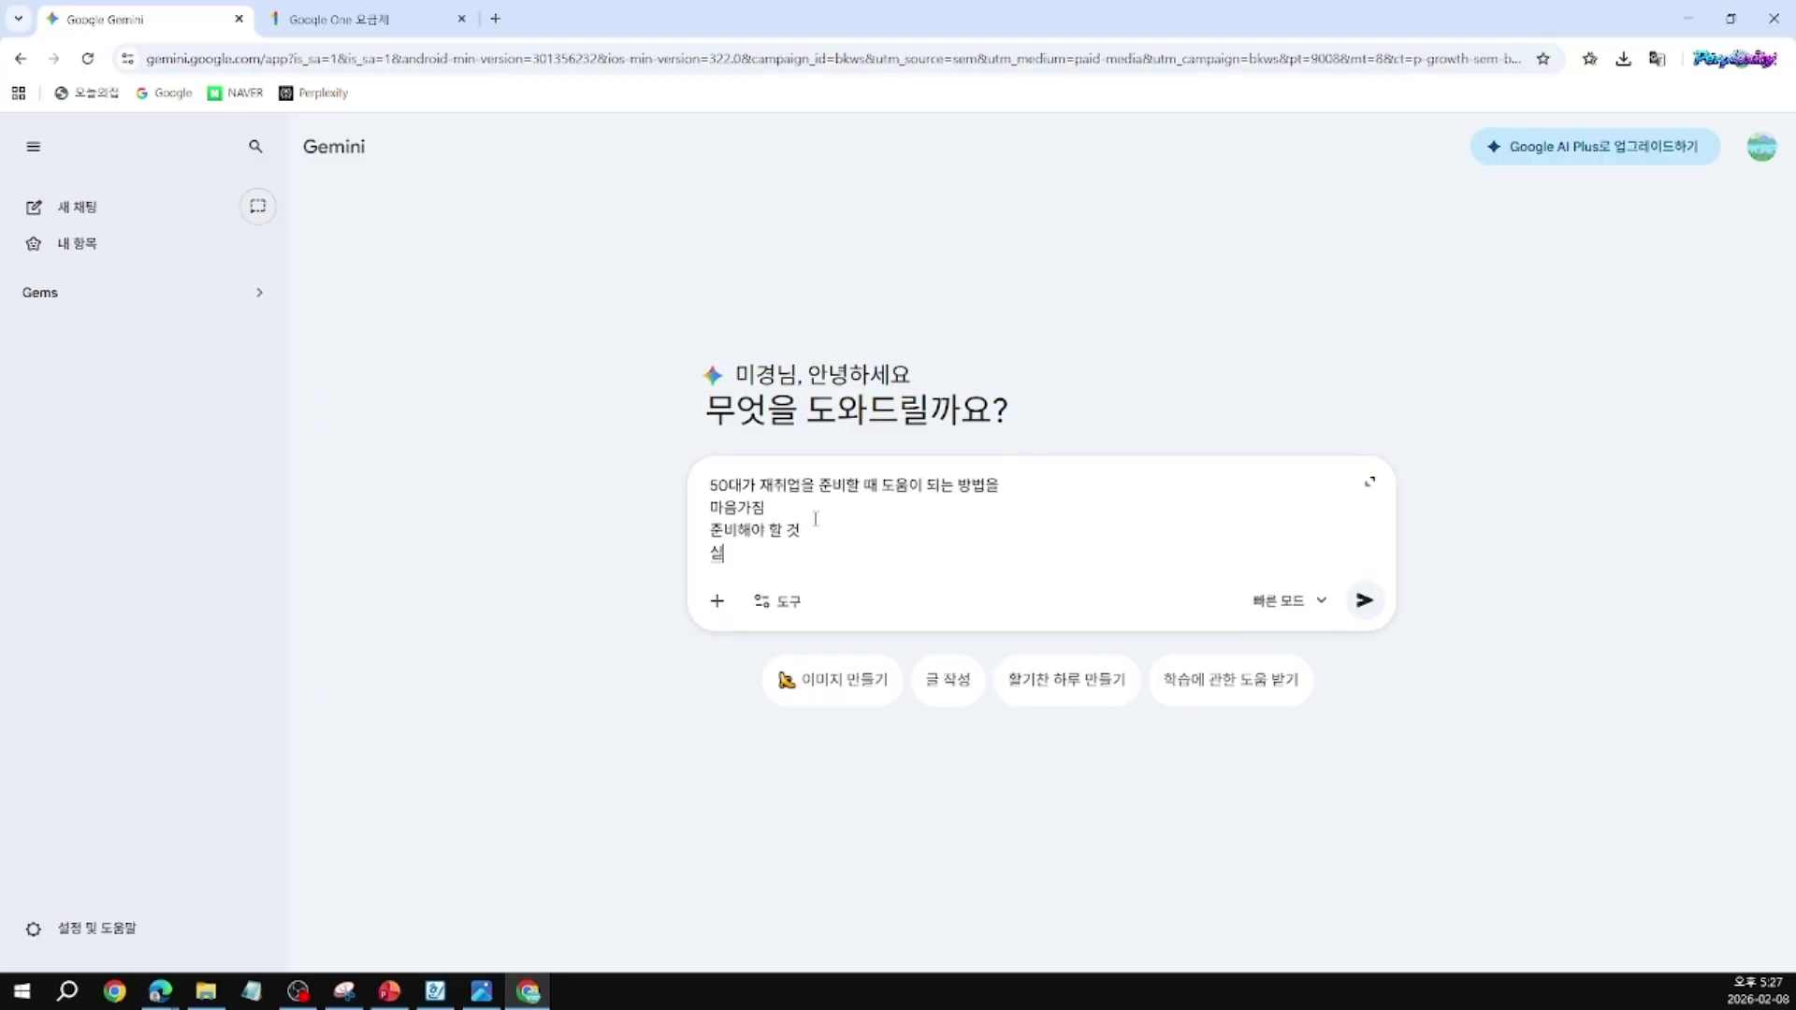
type("천 방비ㅓ")
key("shift+Return")
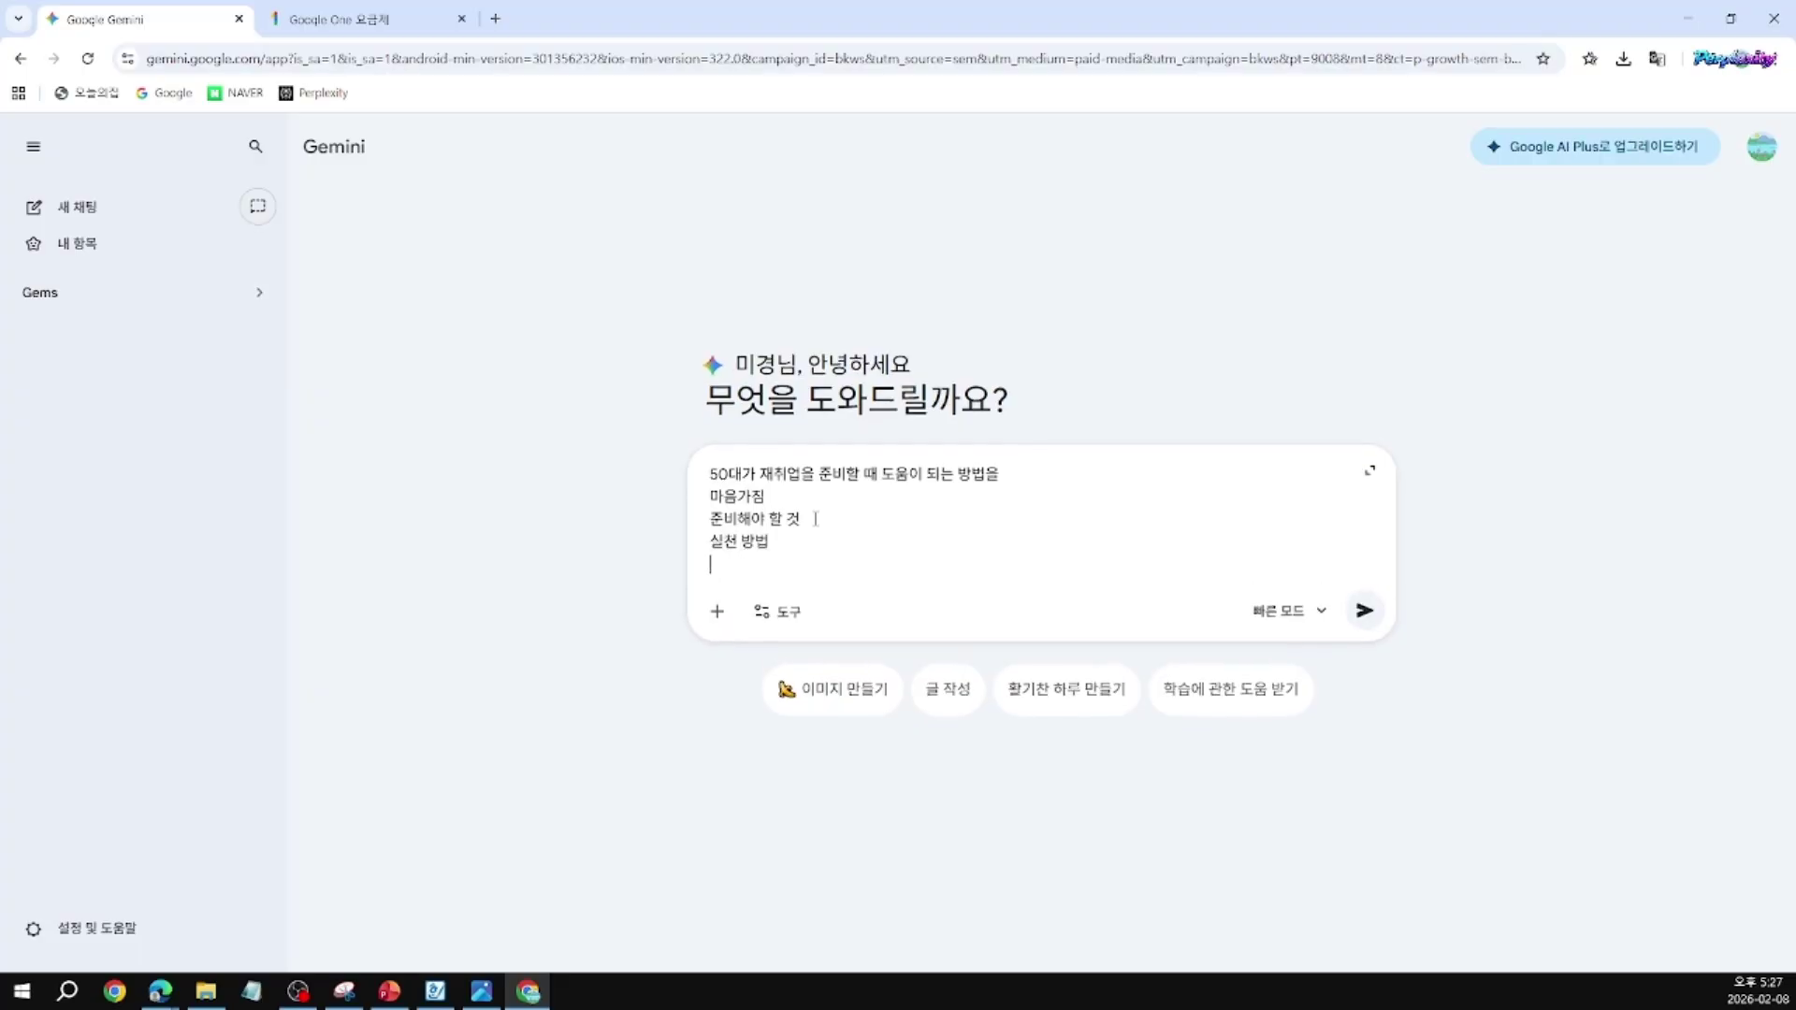
Step: End the prompt with "순서대로 600자 정도로 쉽게 써주세요" and send it
type("쉬")
type("세")
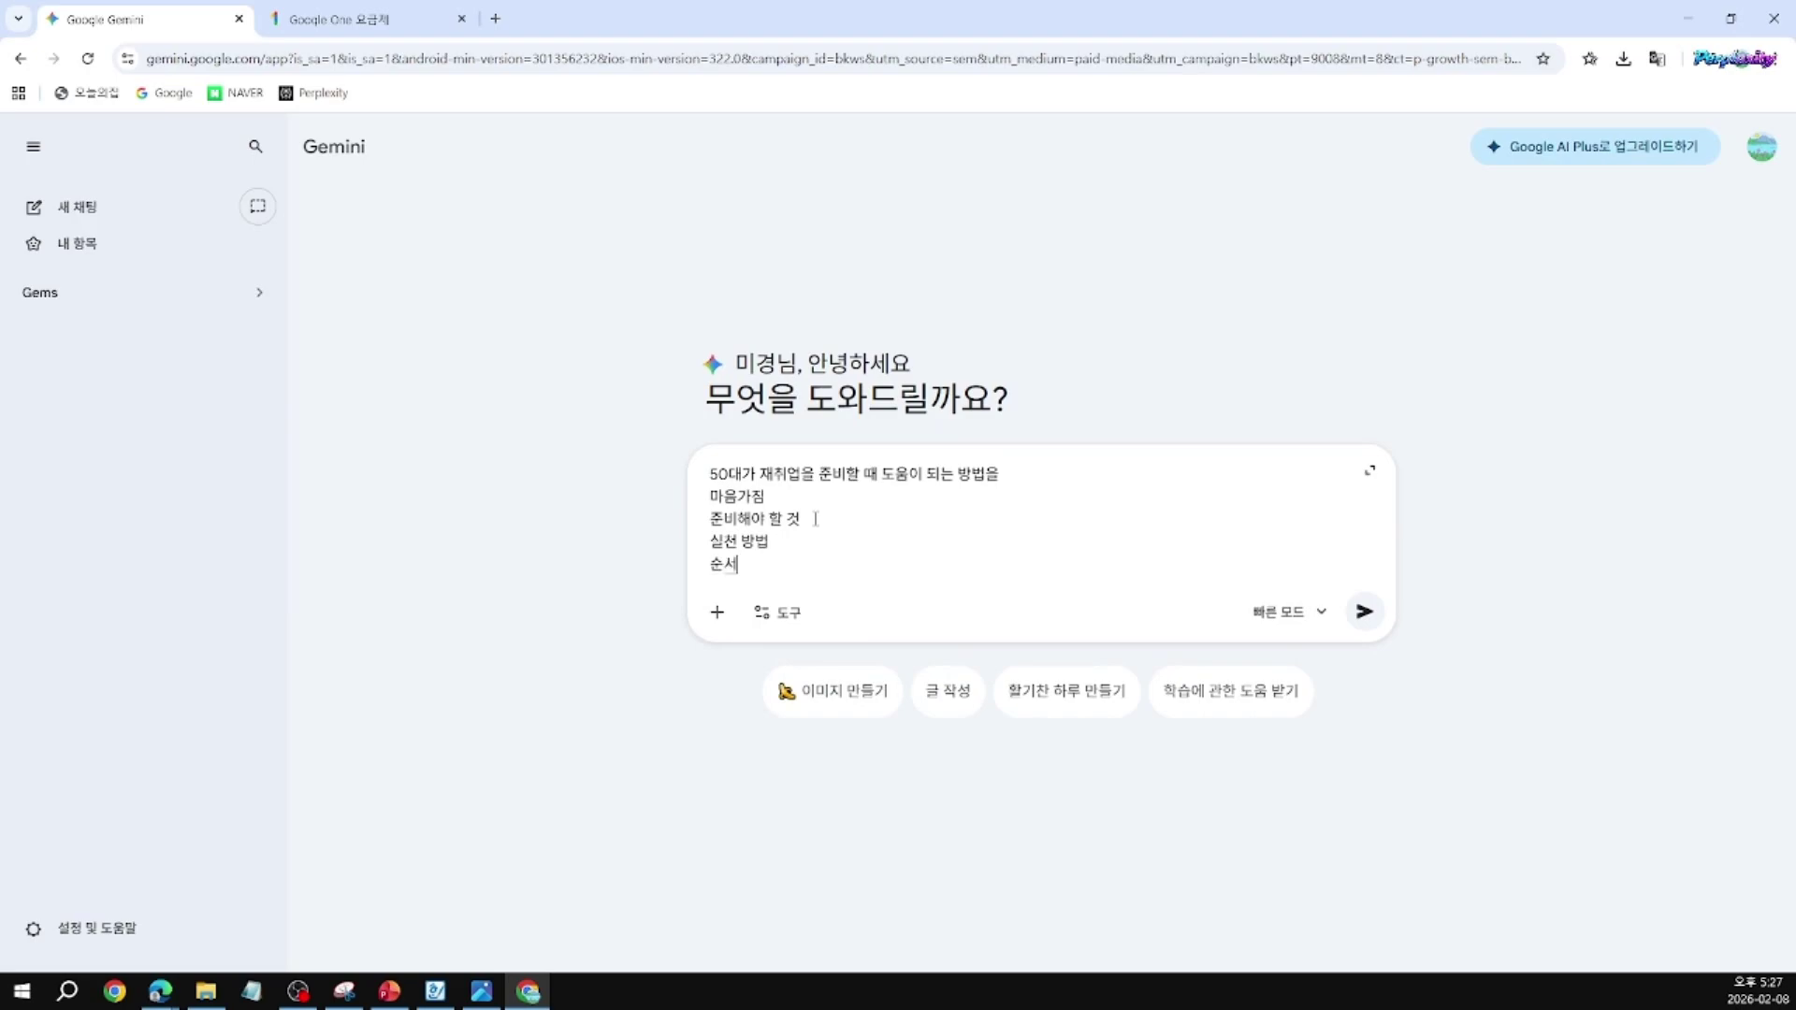
type("대로 6")
type("00자 정디")
type("로 쉽")
type("게")
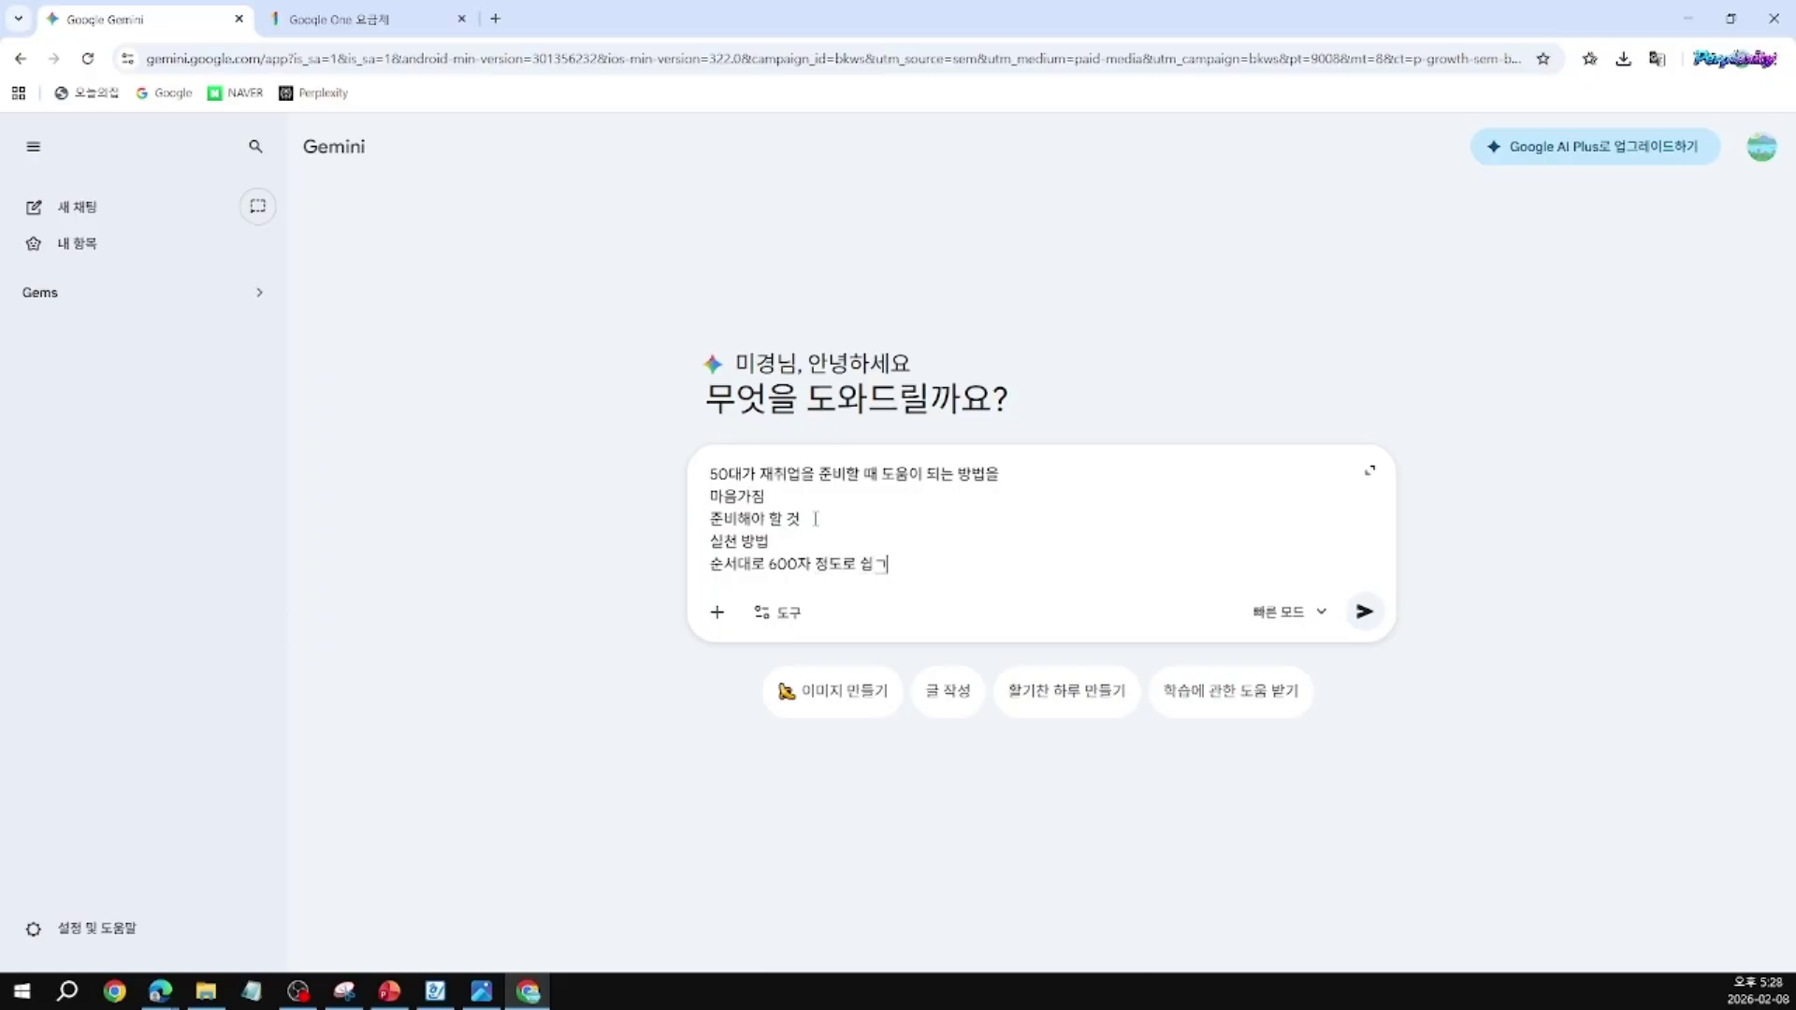
type(" 써주세요")
left_click(1365, 611)
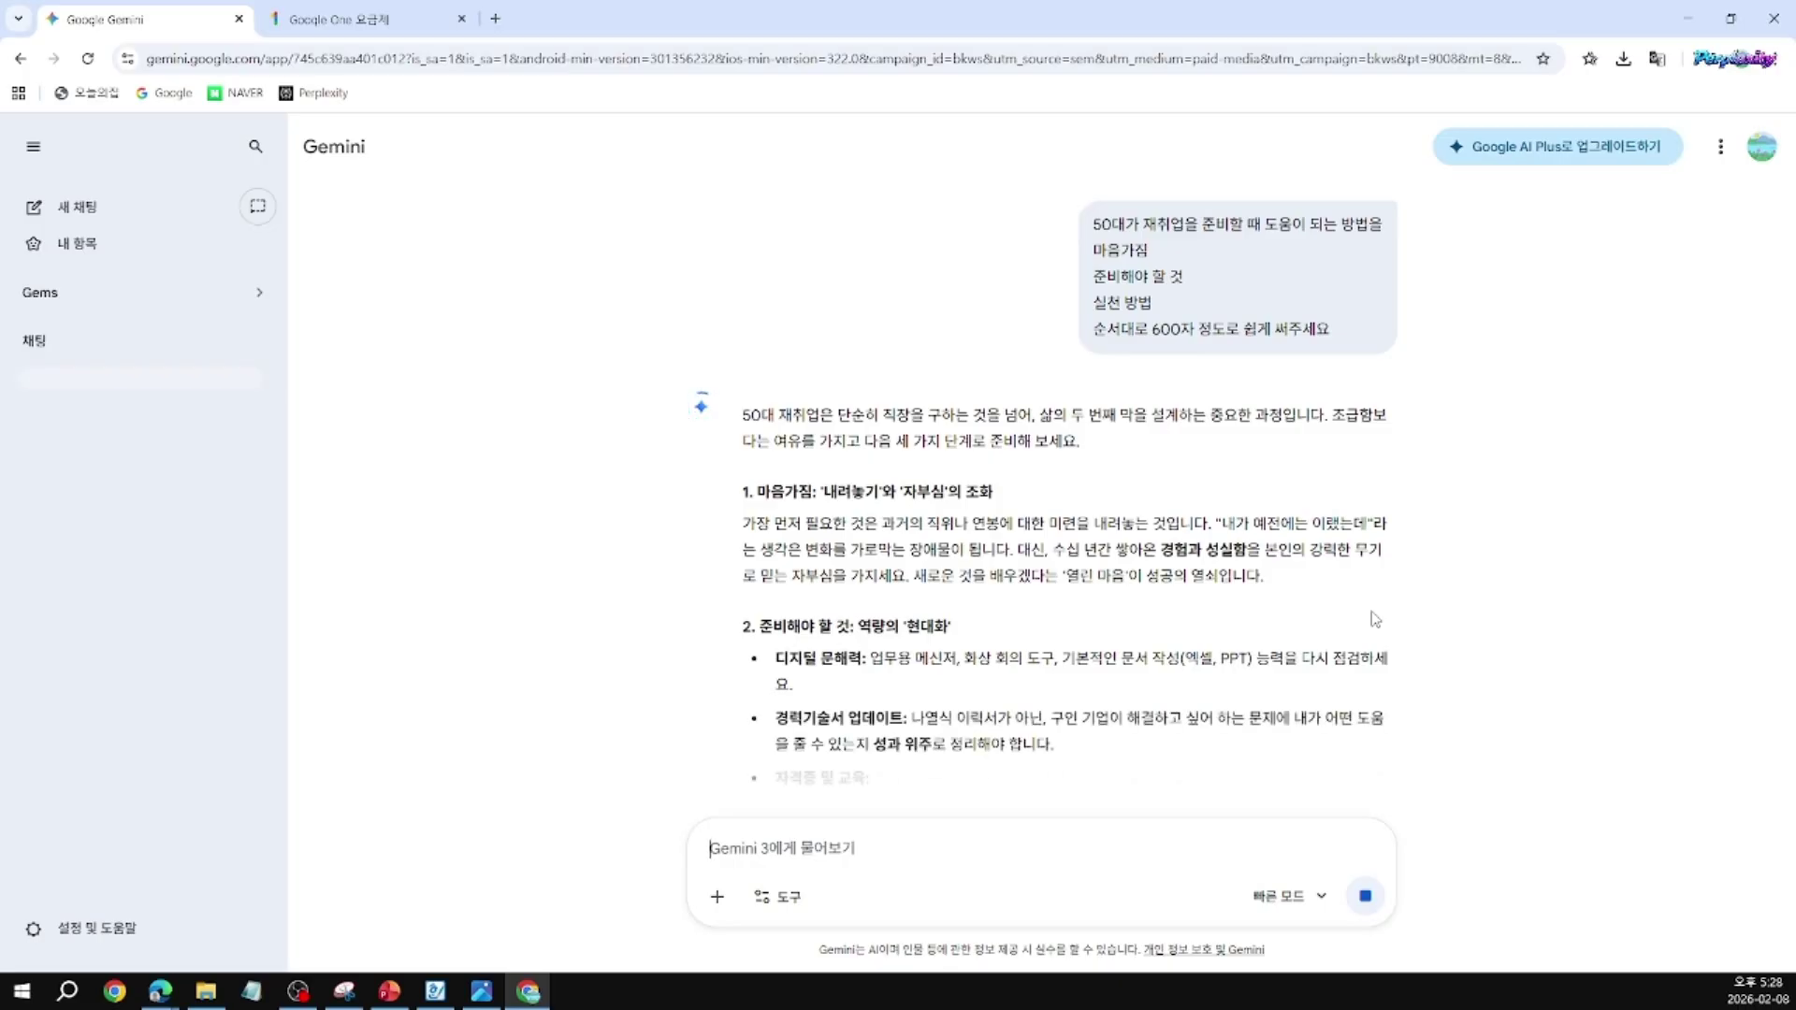
Step: Read through Gemini's answer on re-employment preparation for people in their 50s
scroll(1297, 586, "down", 2)
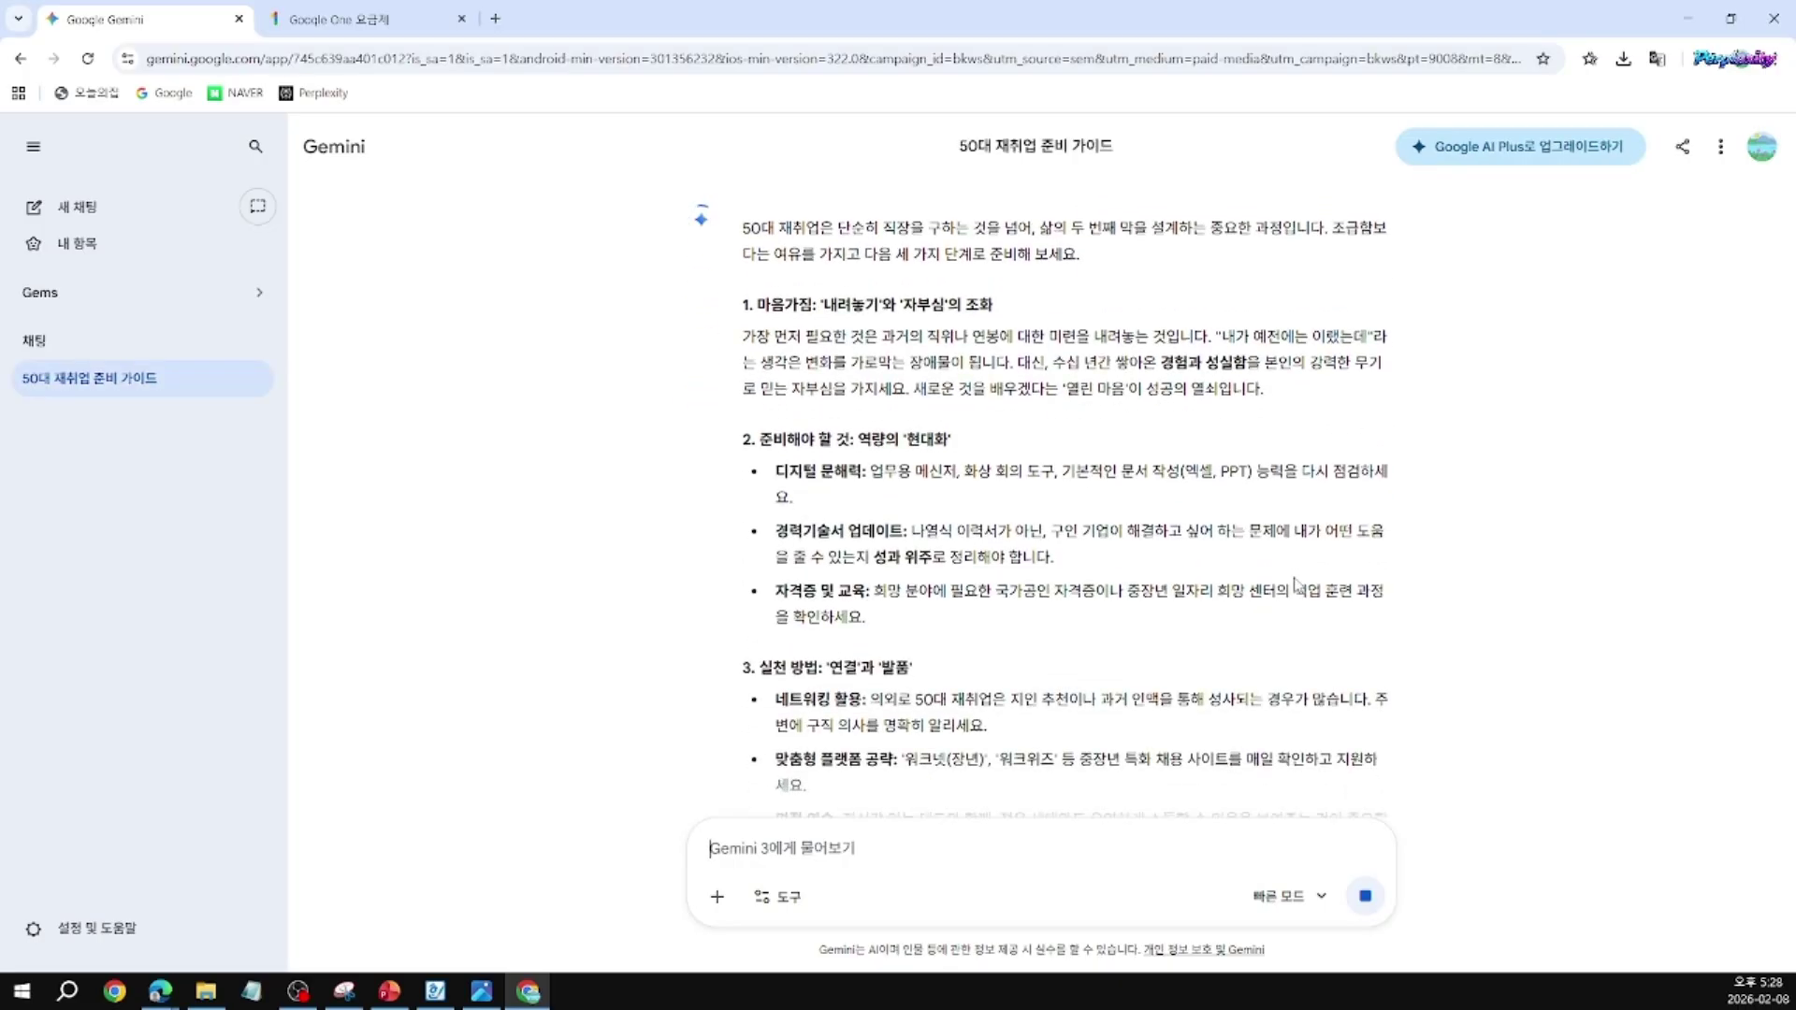
scroll(1297, 586, "down", 3)
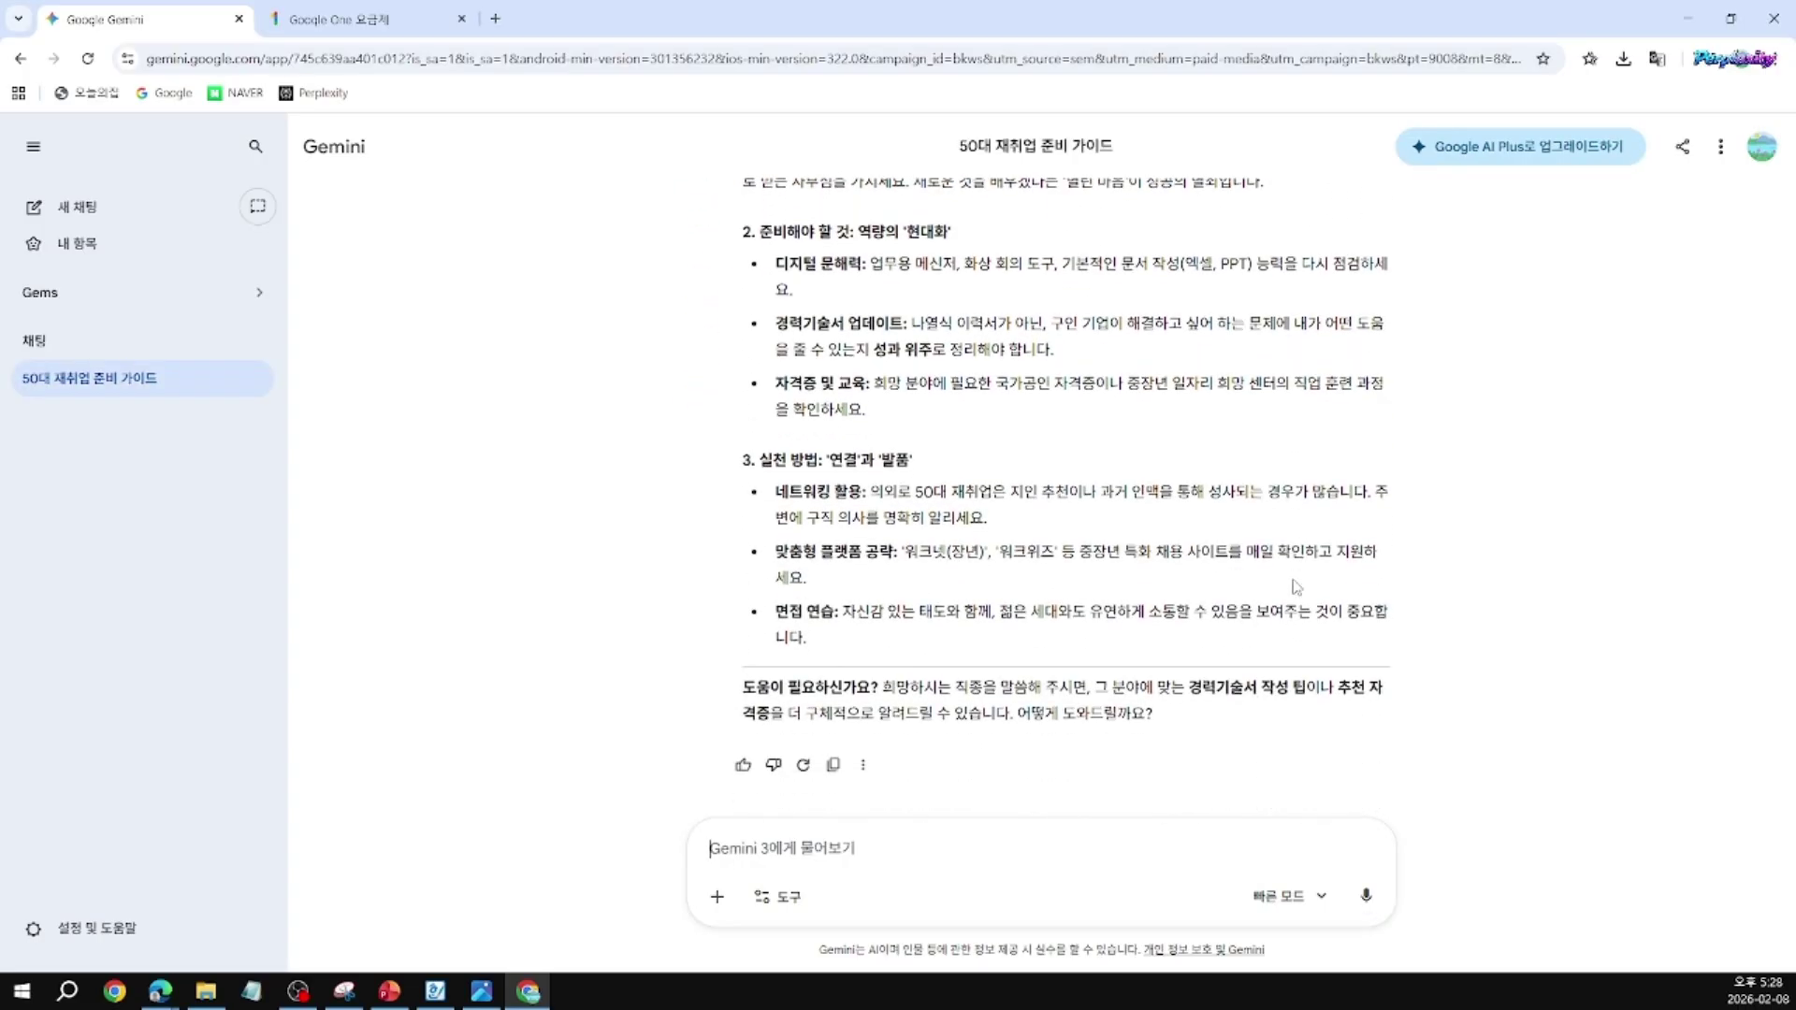
scroll(1297, 597, "up", 2)
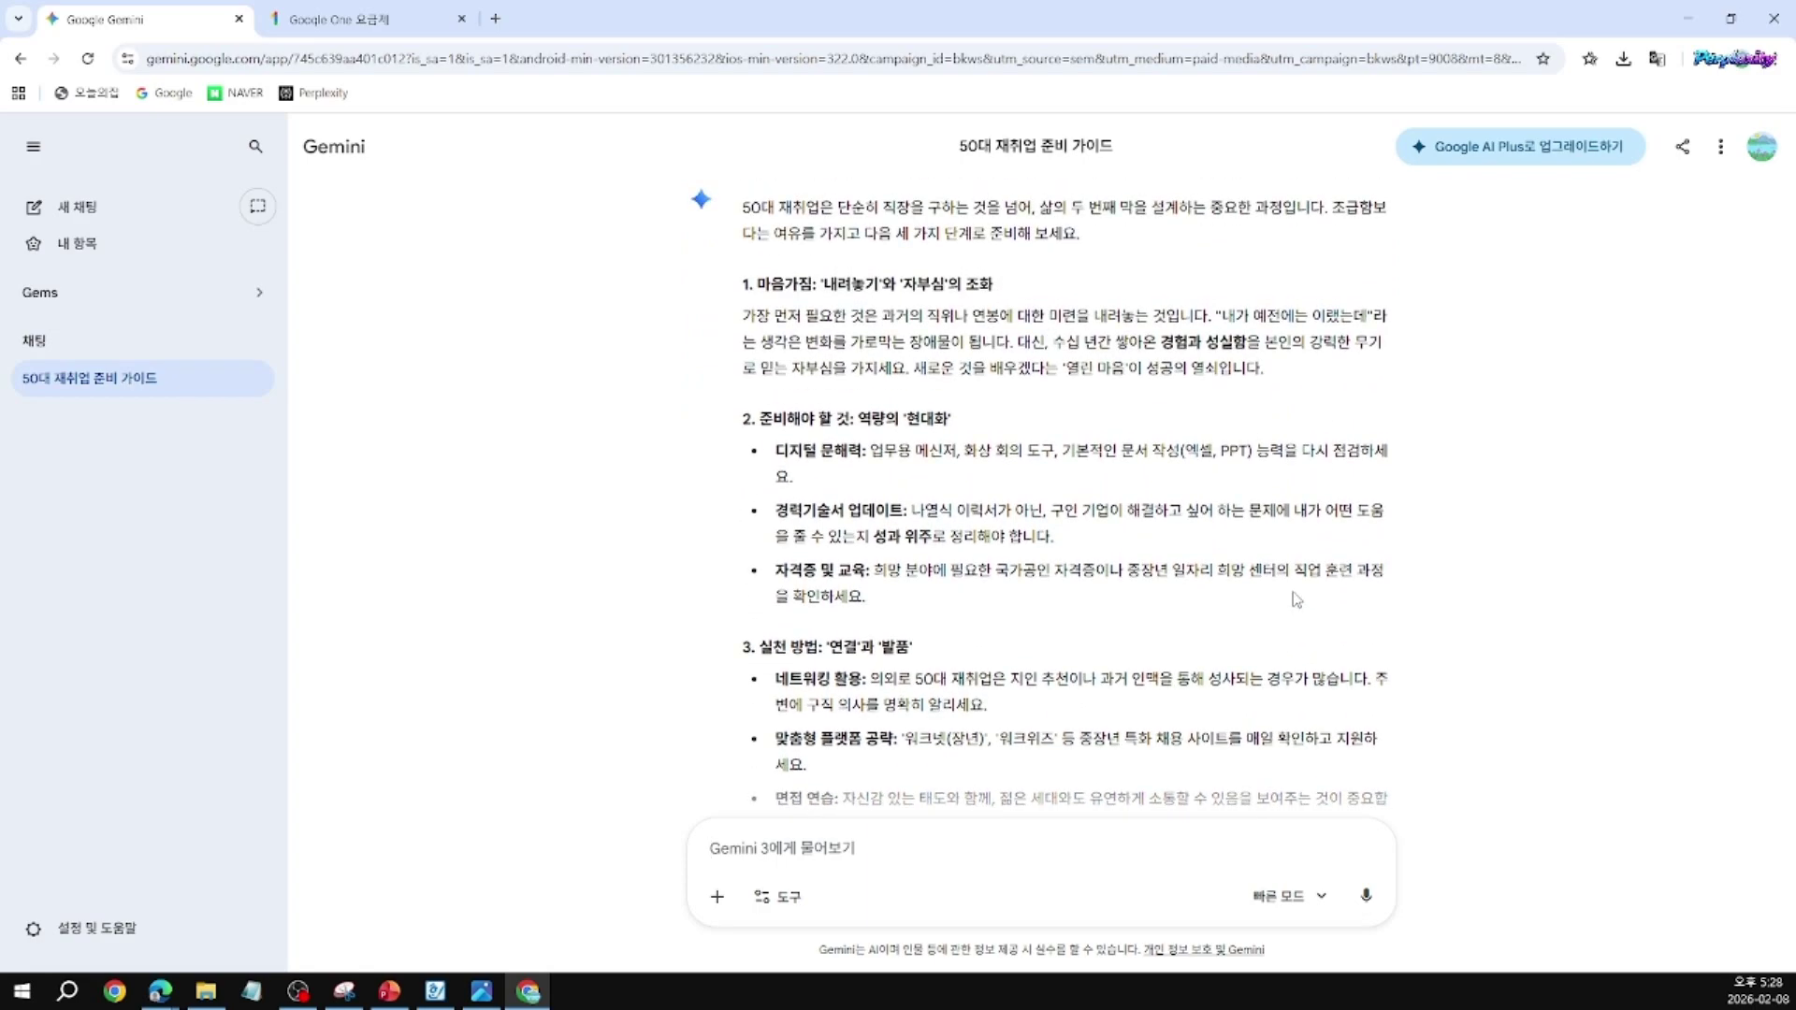
scroll(1297, 599, "down", 1)
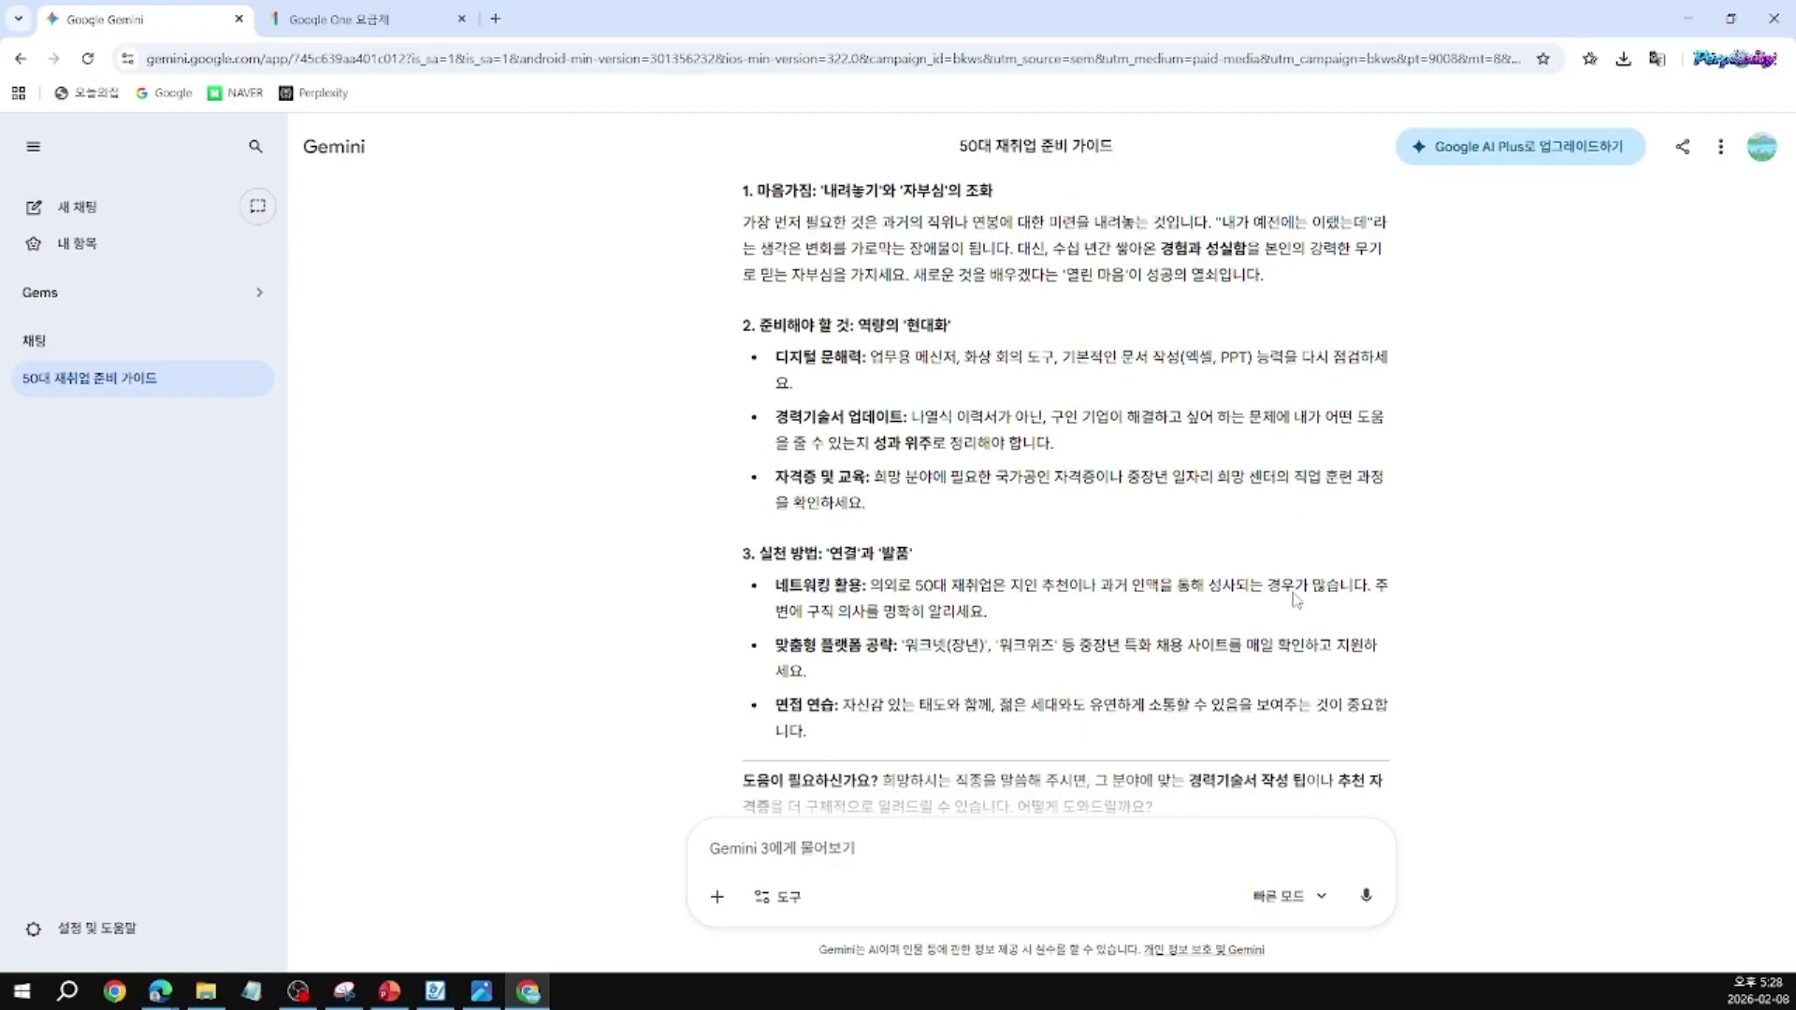
scroll(1296, 599, "down", 1)
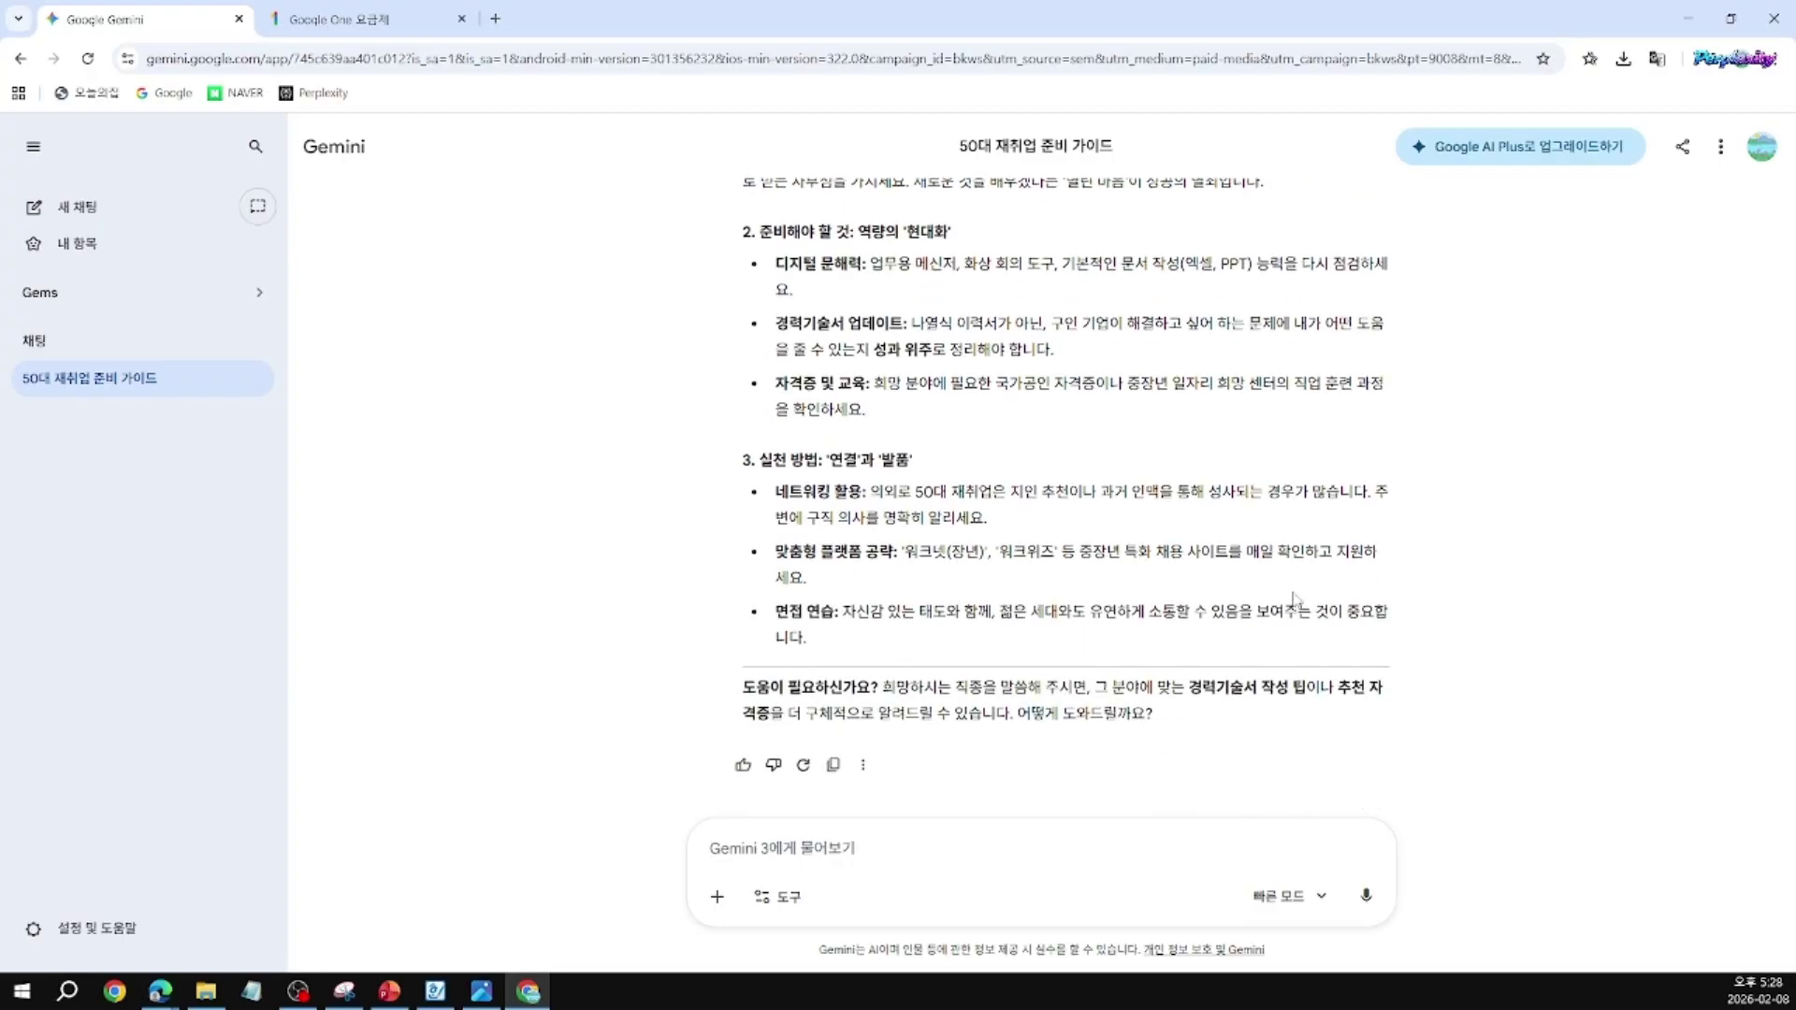
scroll(1296, 600, "up", 3)
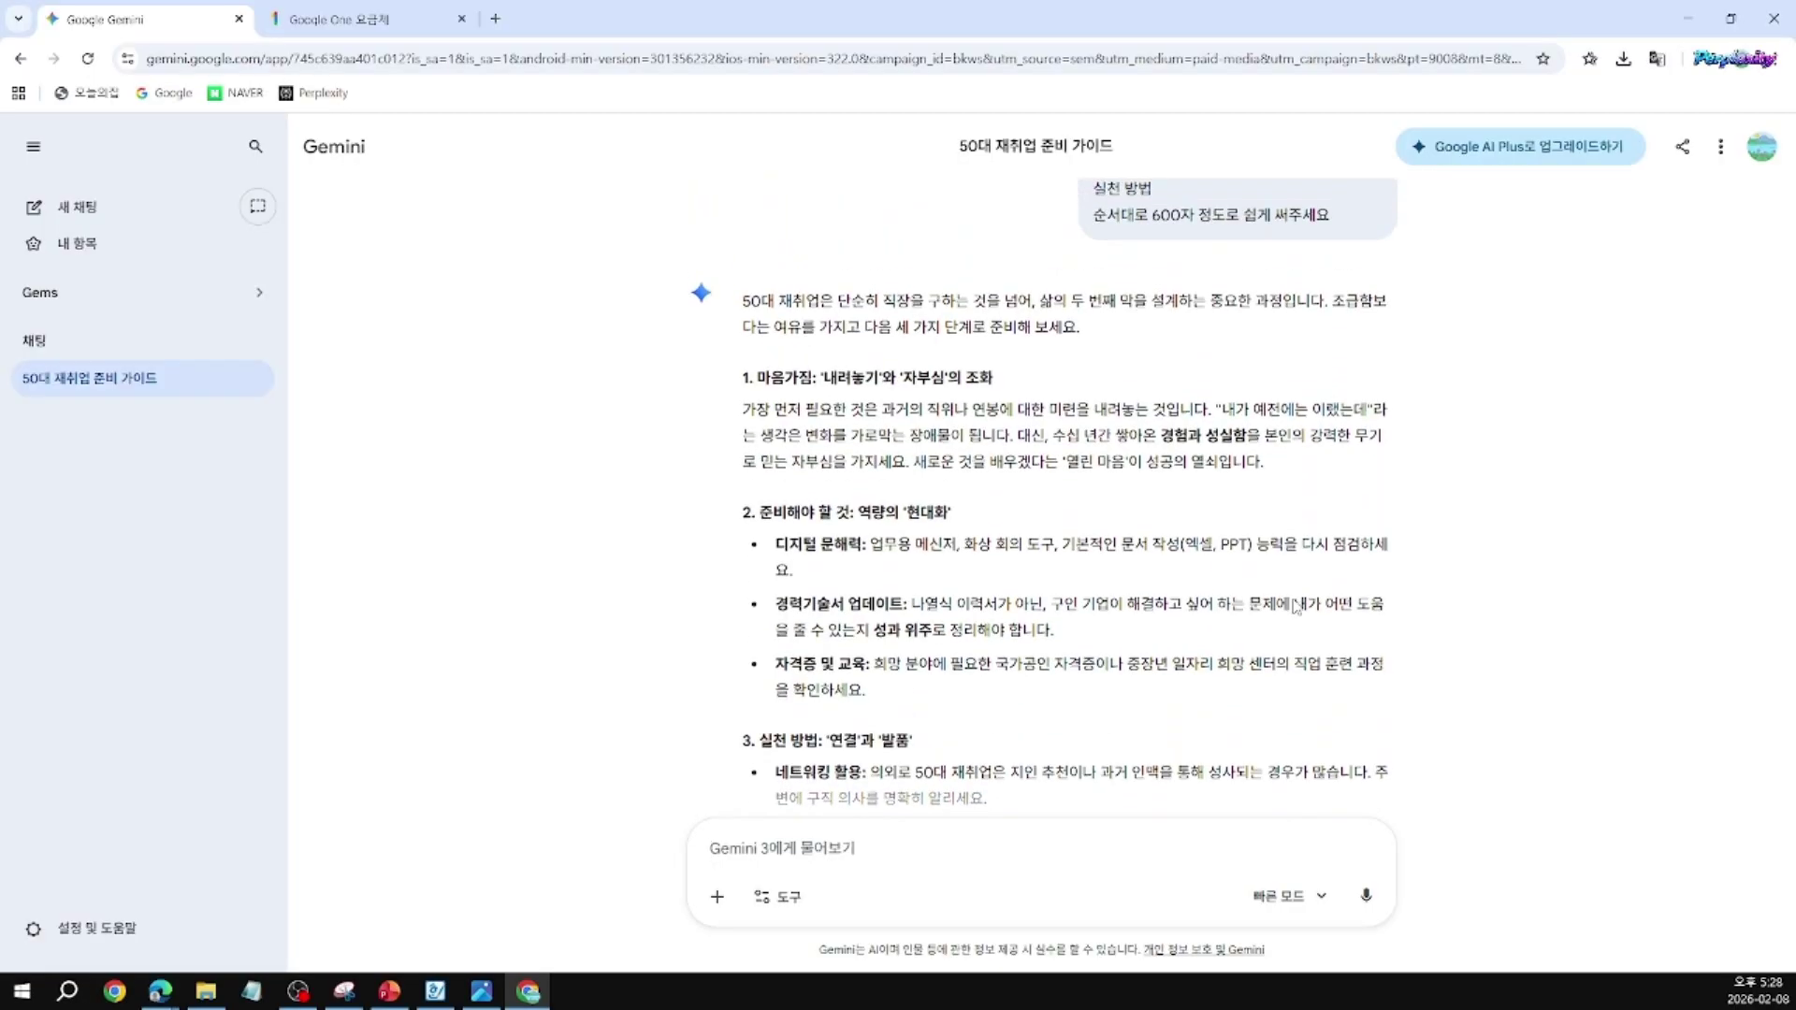
scroll(1297, 603, "down", 3)
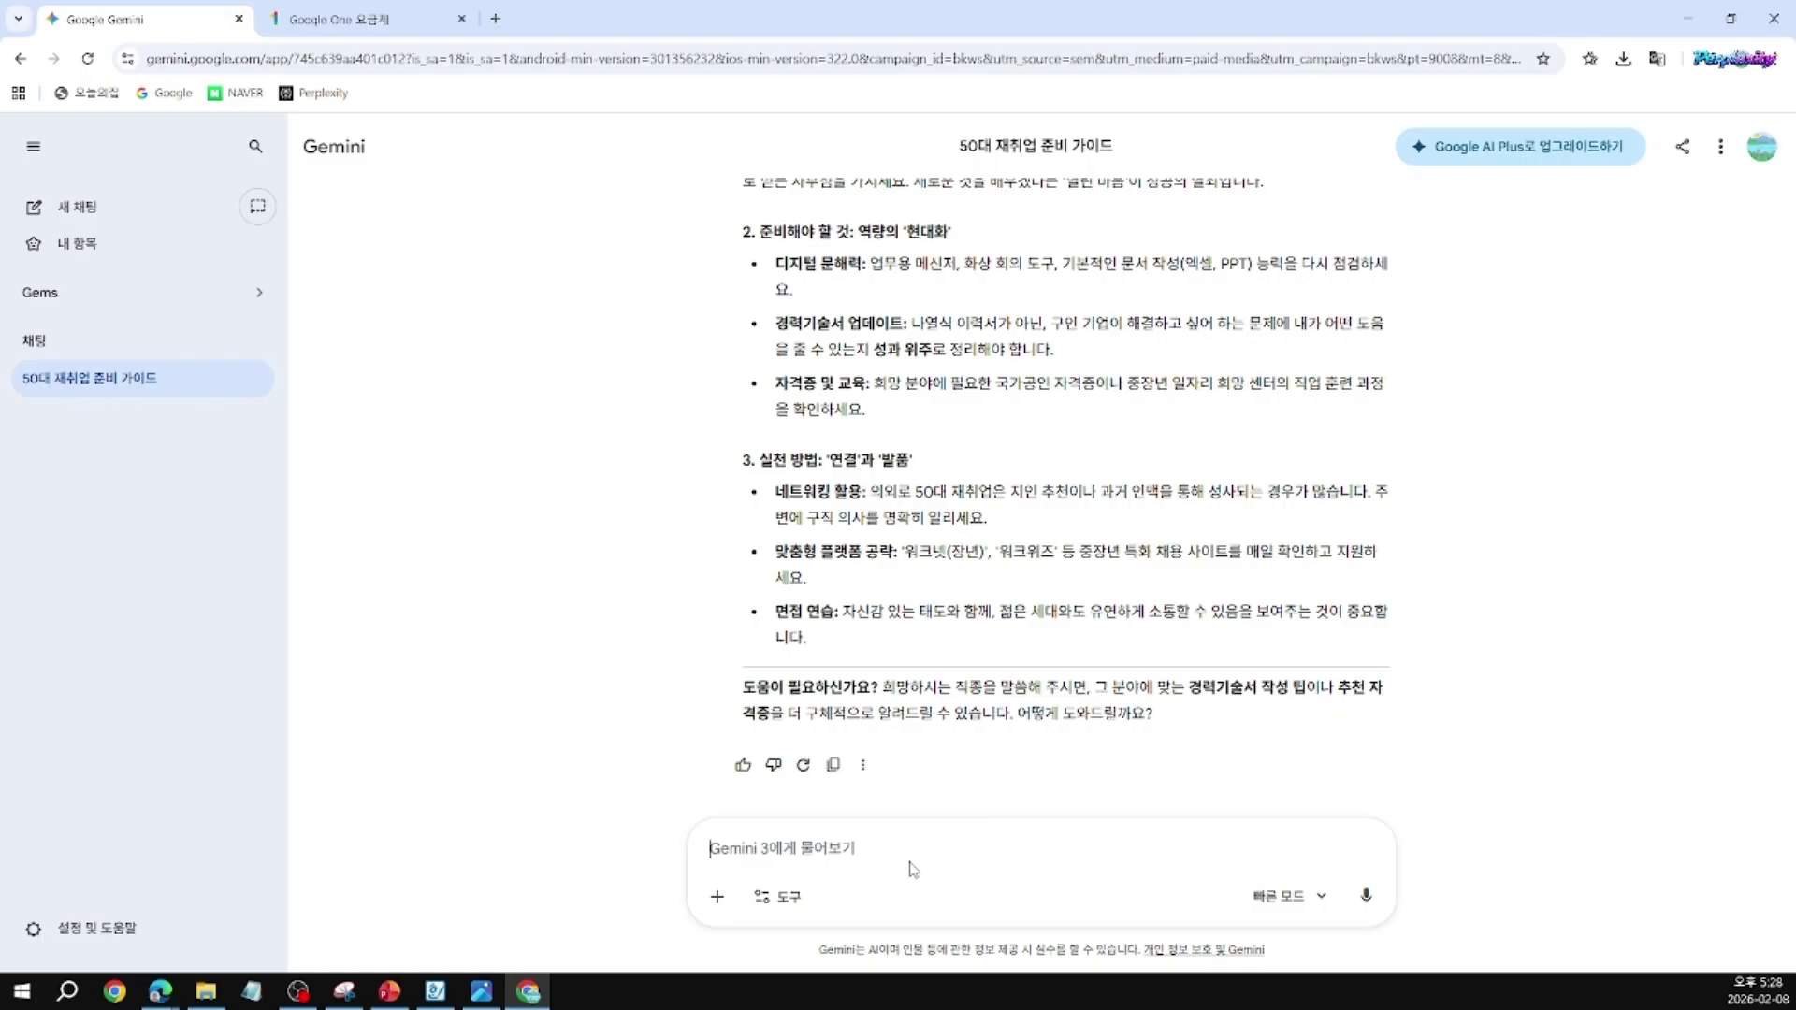
Step: Send the follow-up request "좀더 따뜻한 말투로 바꿔주세요" to have the answer rewritten
type("좀더")
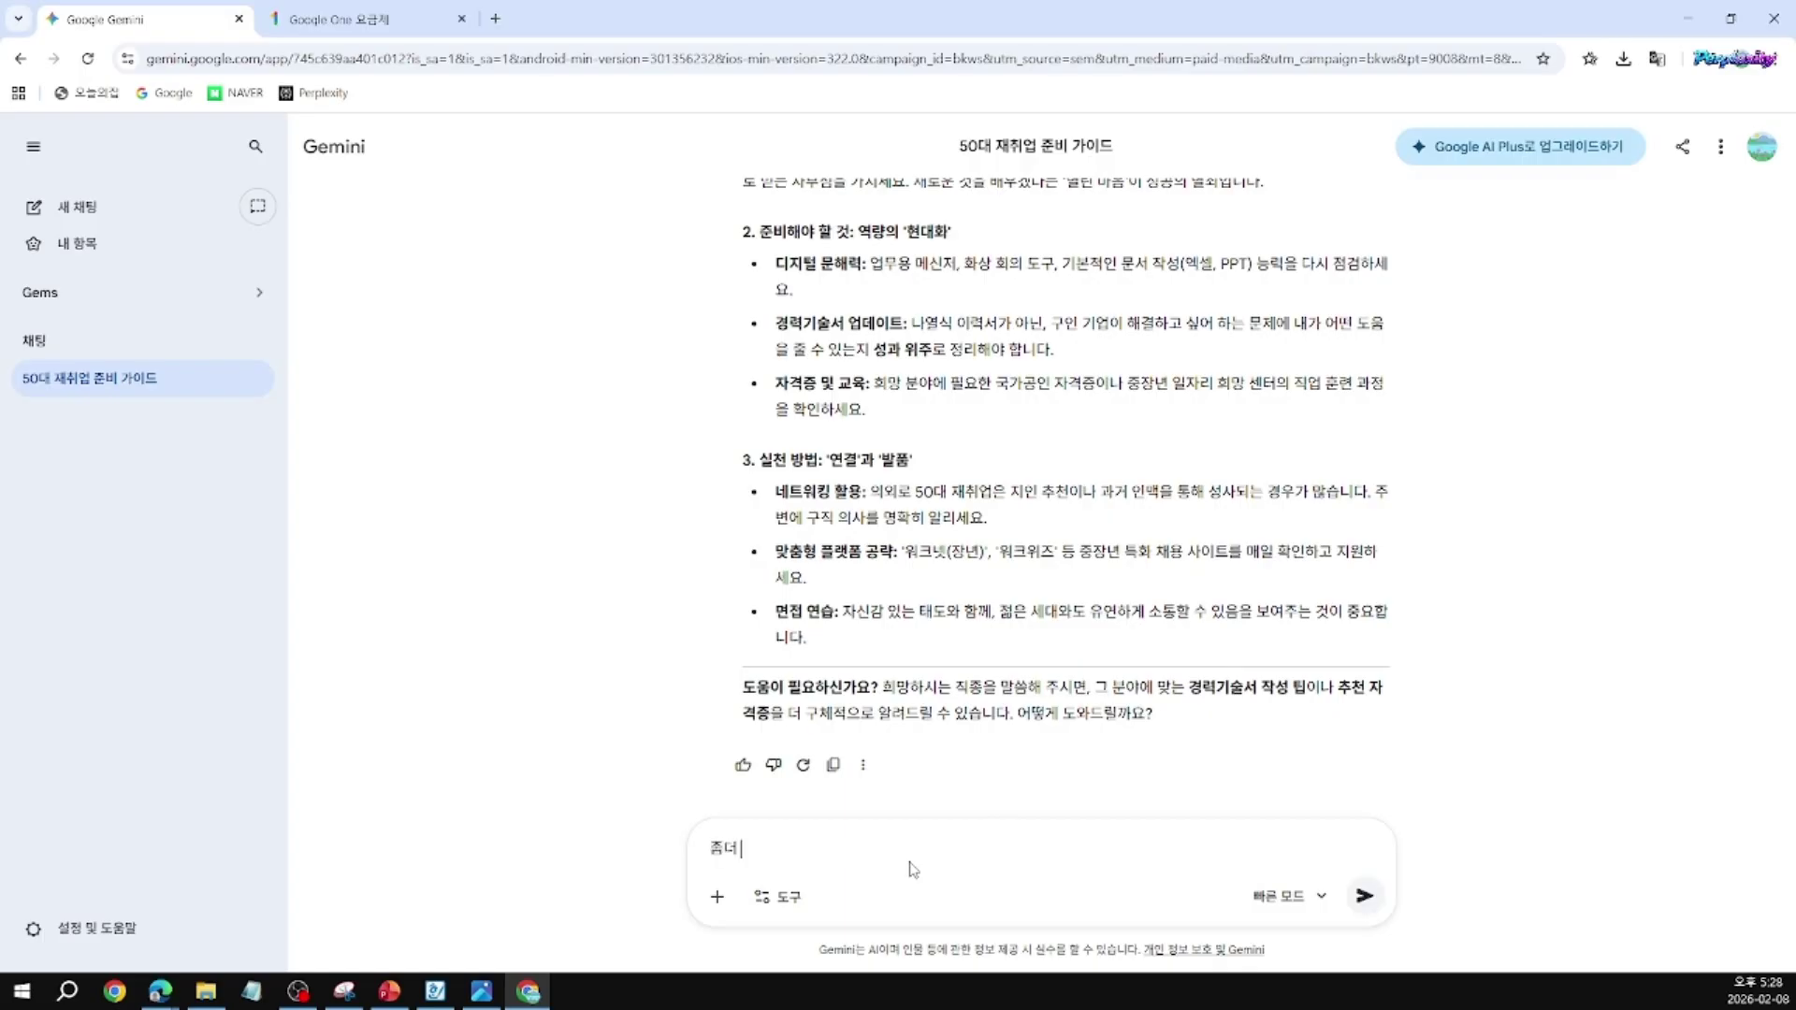
type(" 따뜨ㅅ한 매")
key("BackSpace")
type("ㅏㄹ투로 배ㅝ주세요")
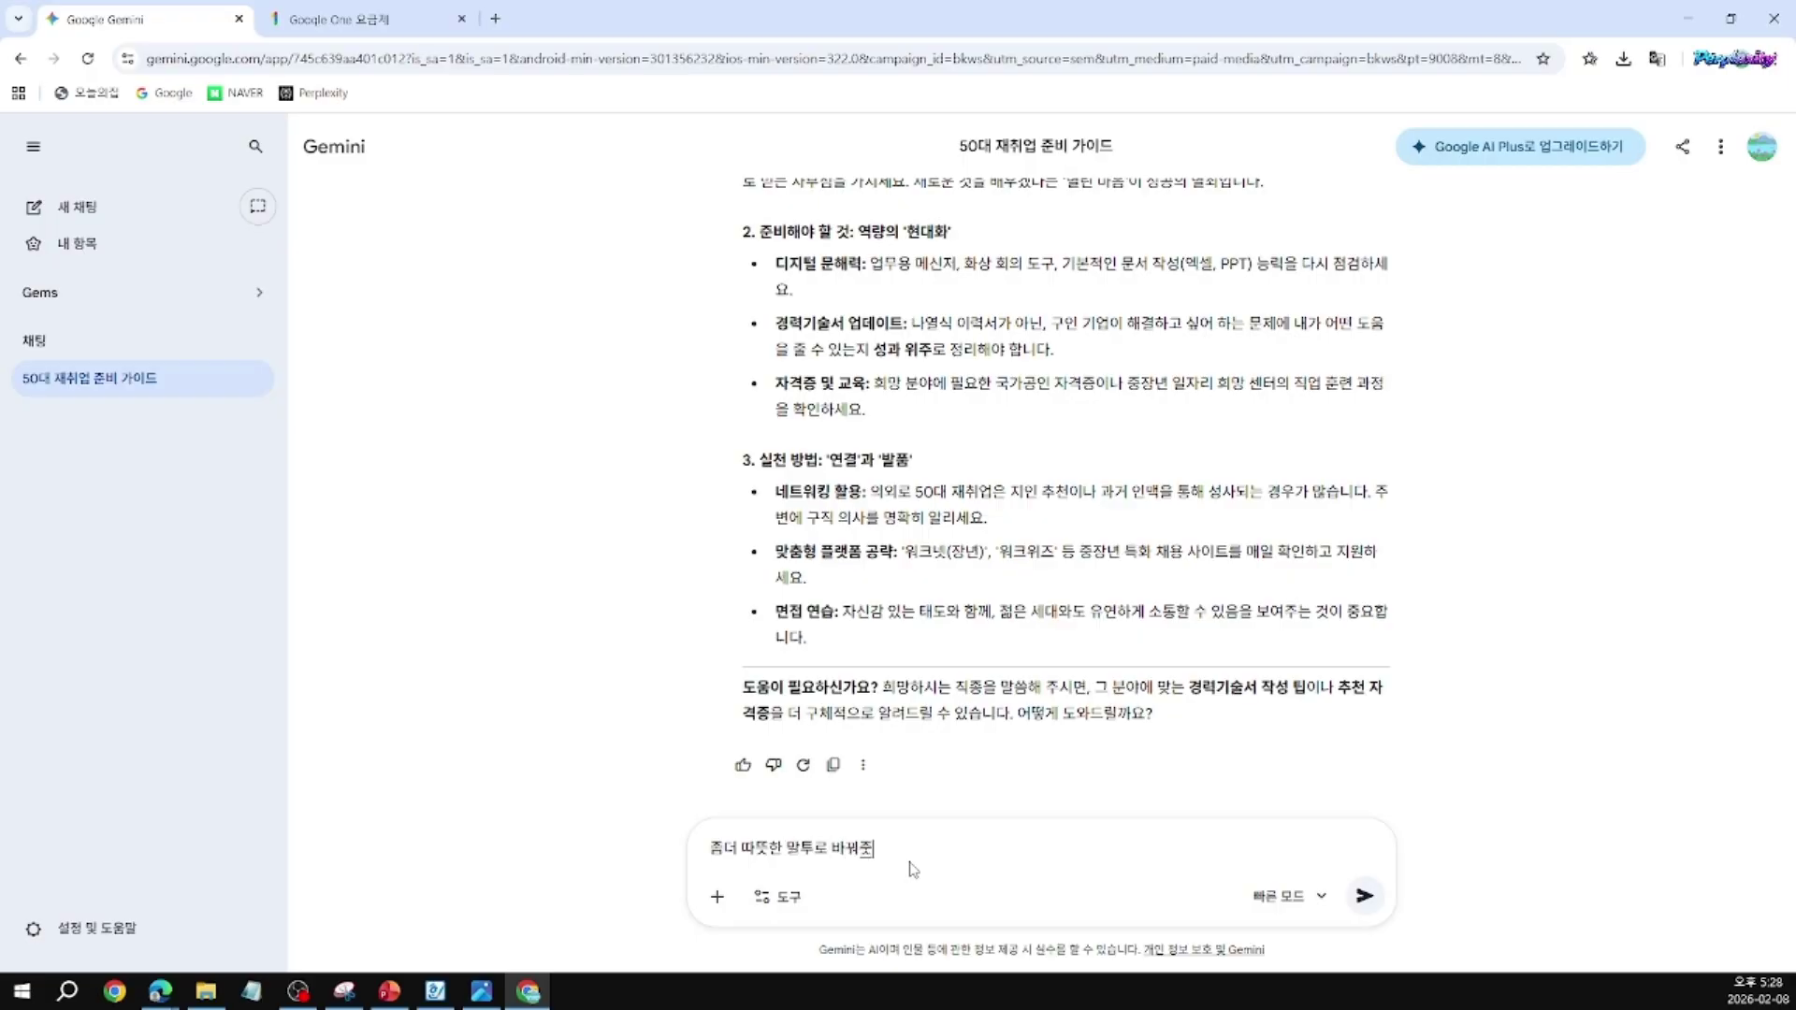
key("Return")
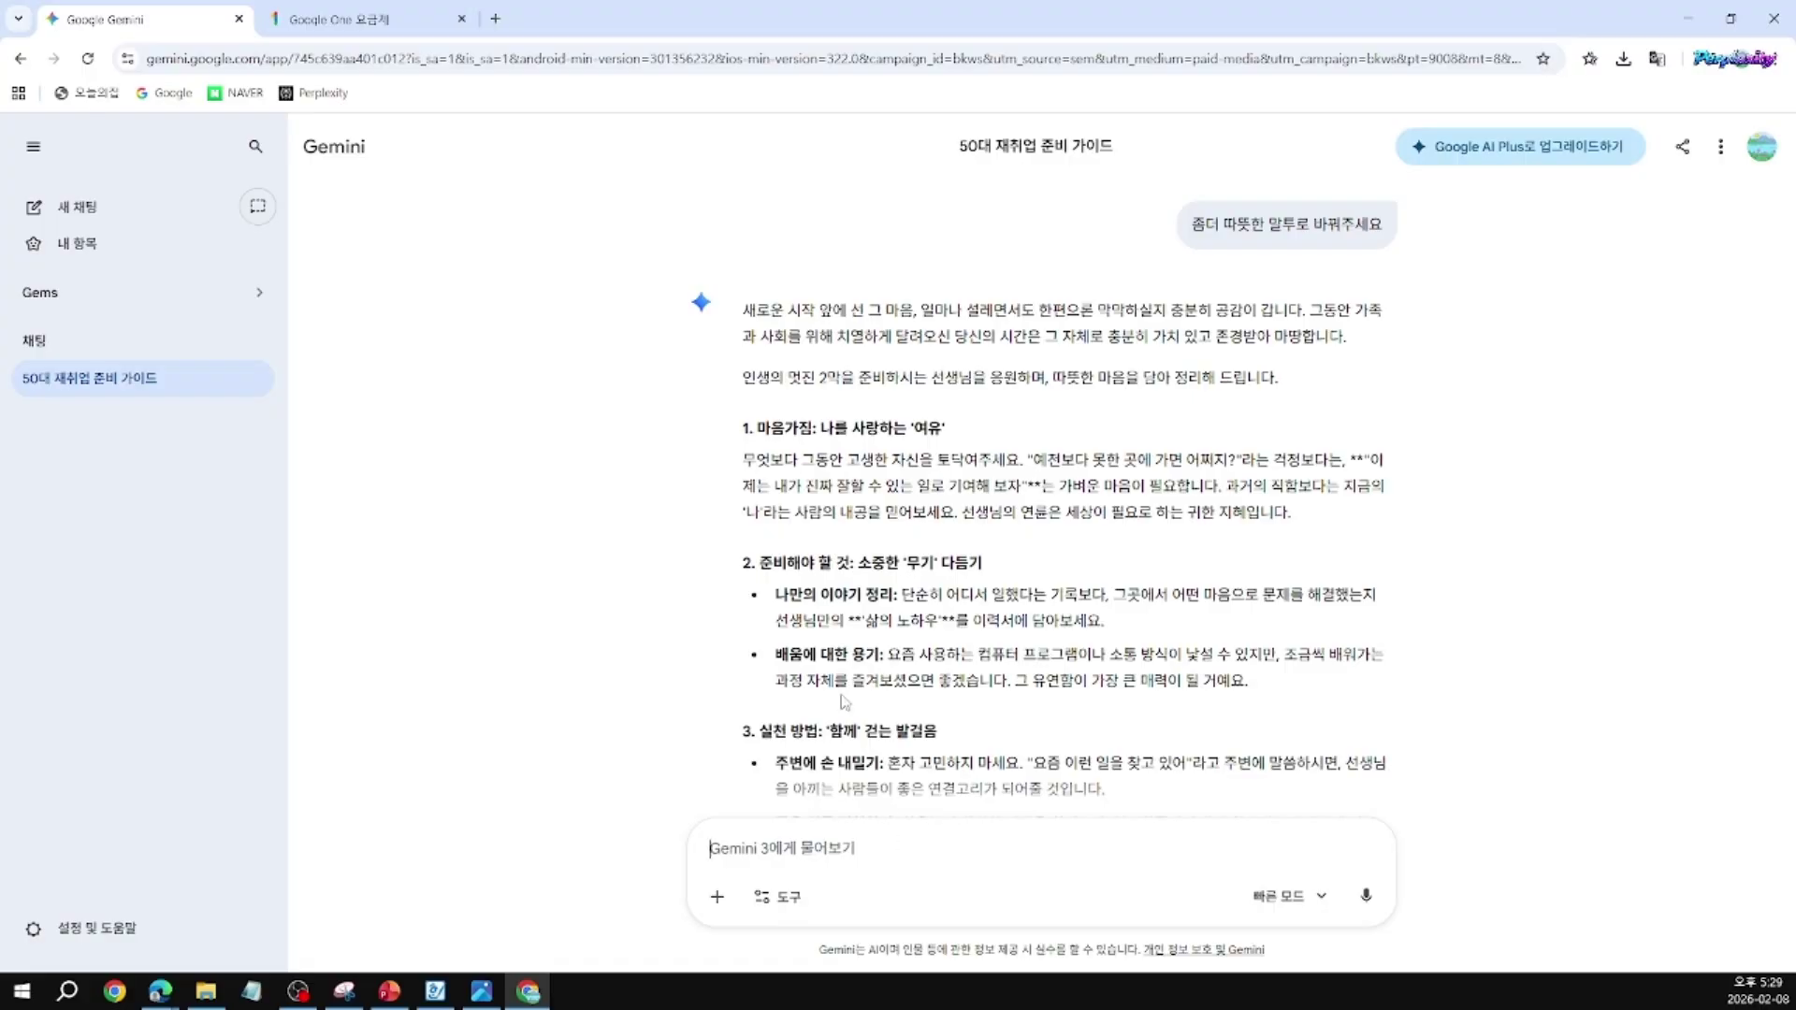
Step: Send the follow-up request "글을 더 짧게 정리해 주세요" to have the re-employment guide shortened
scroll(871, 781, "down", 2)
left_click(875, 850)
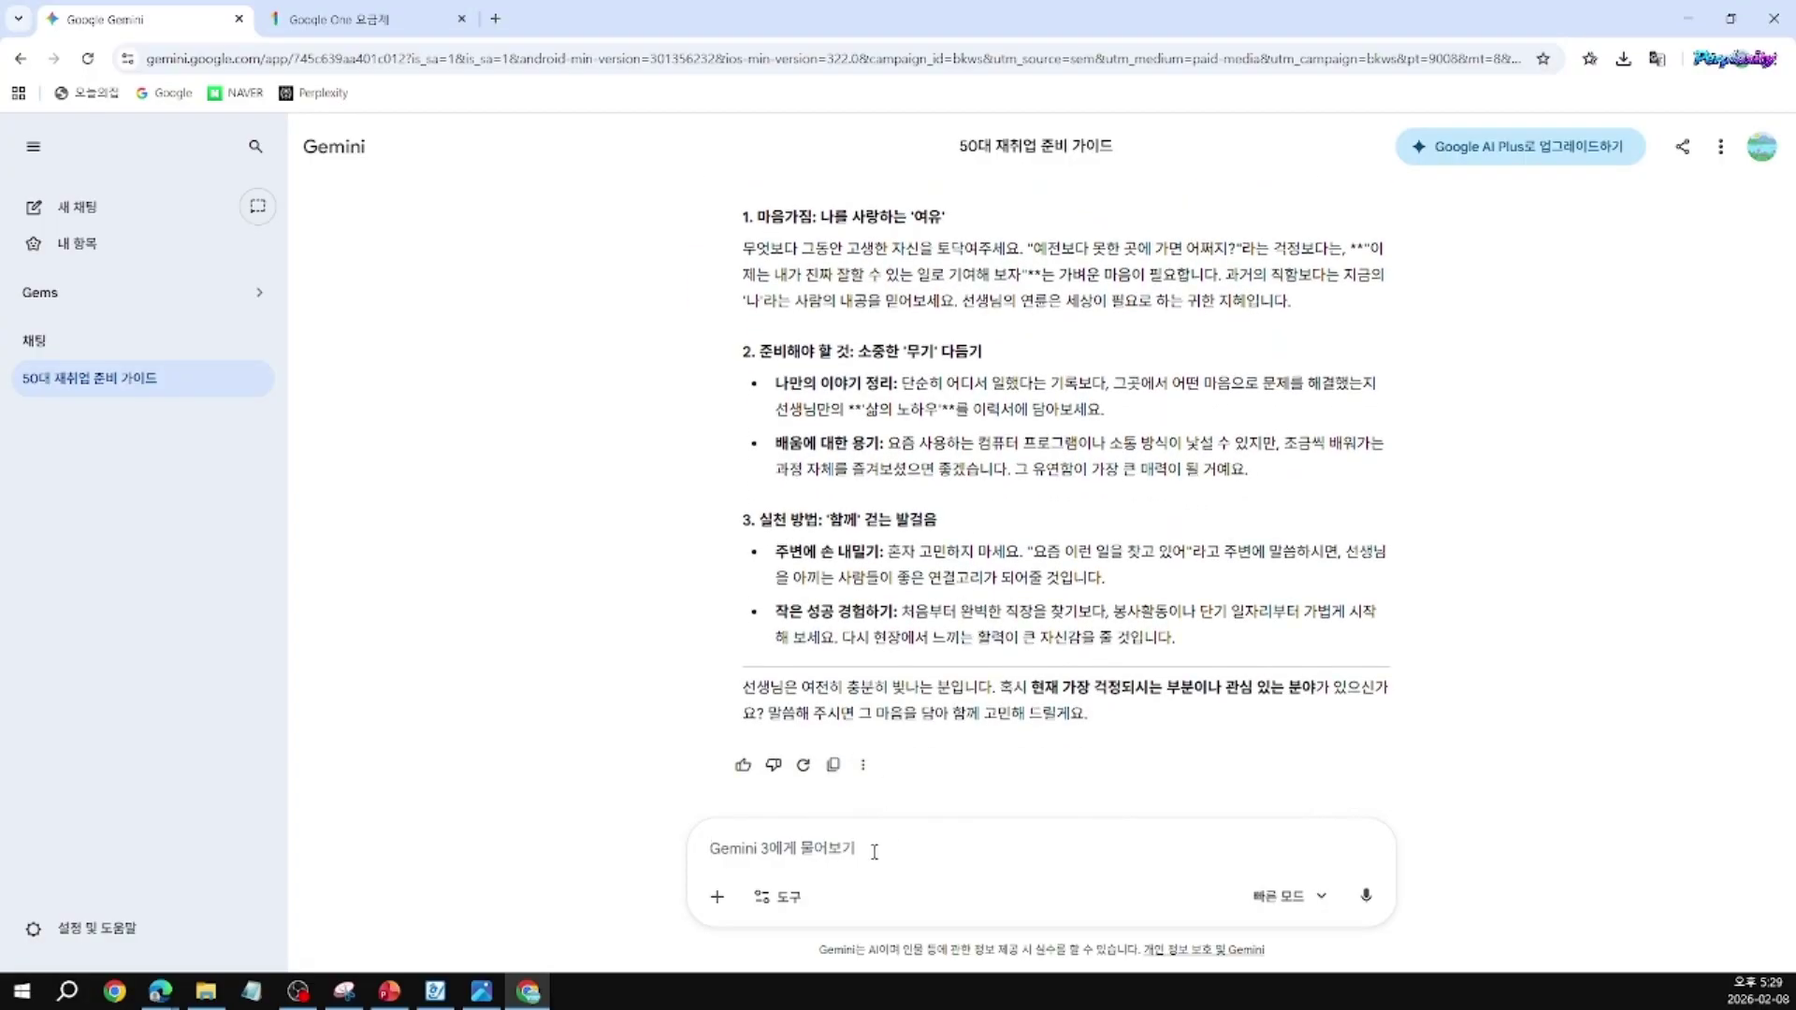
type("글을 디")
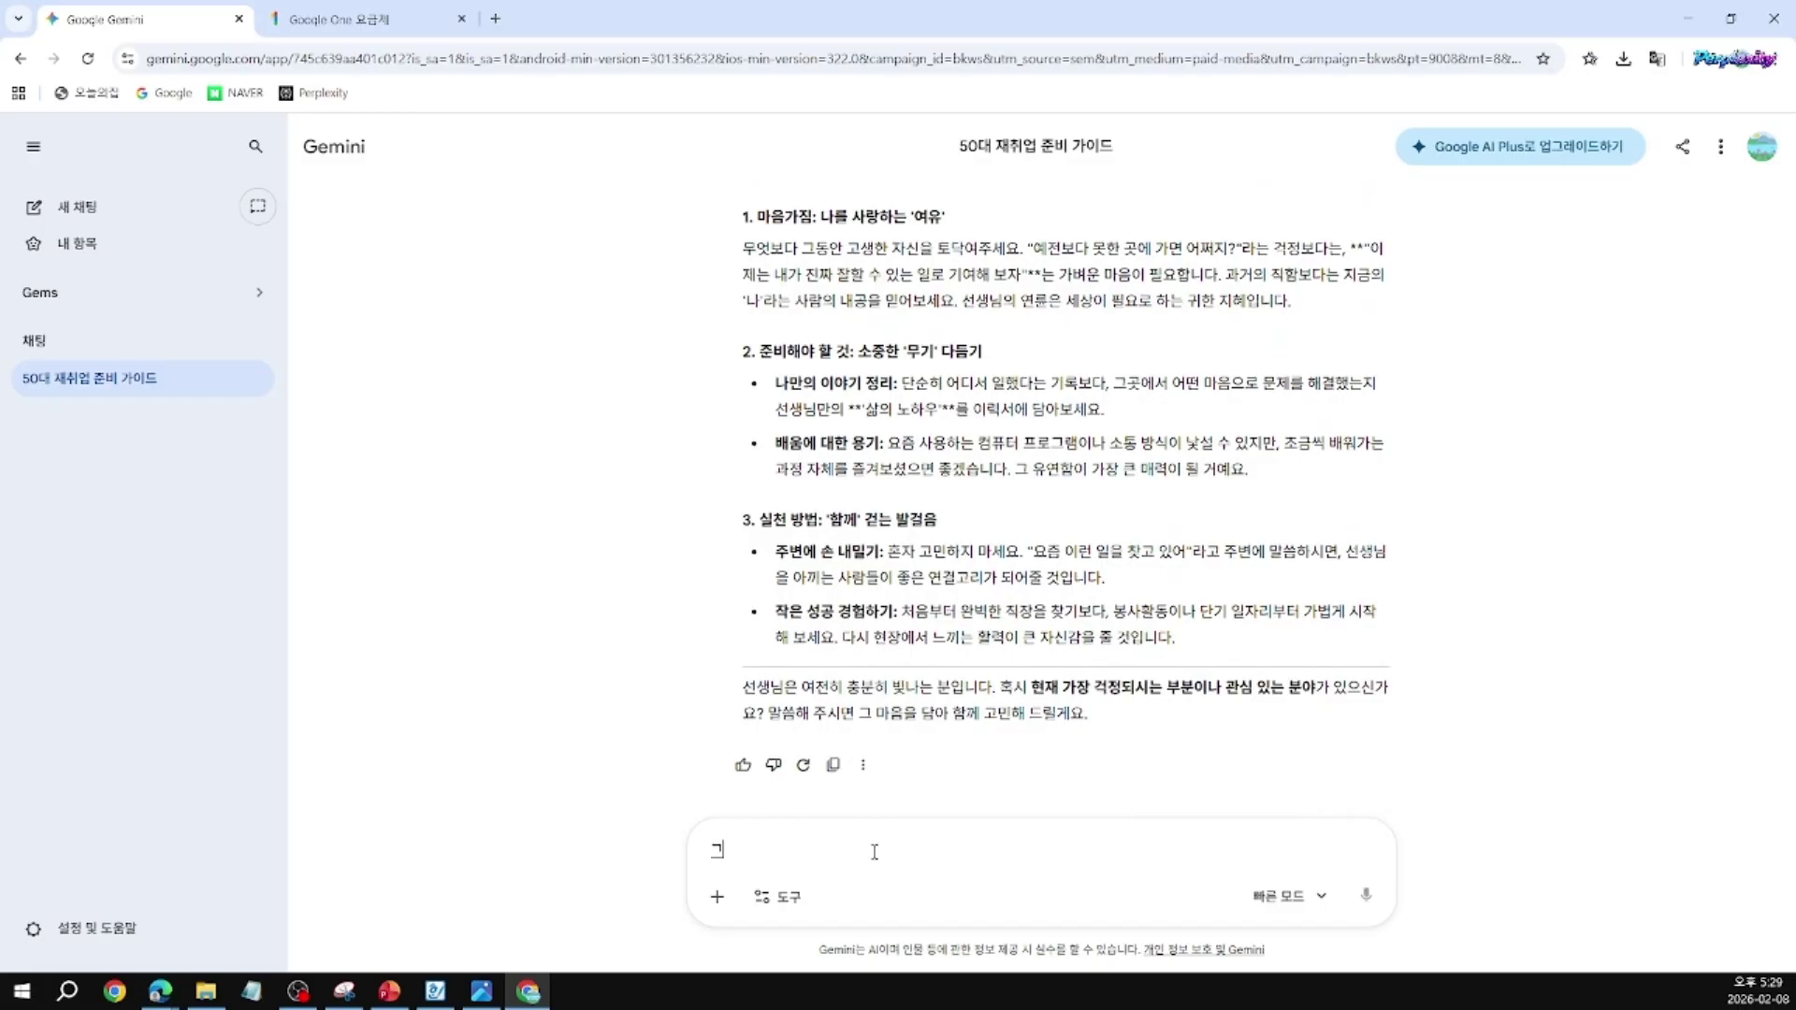
type(" 짜게")
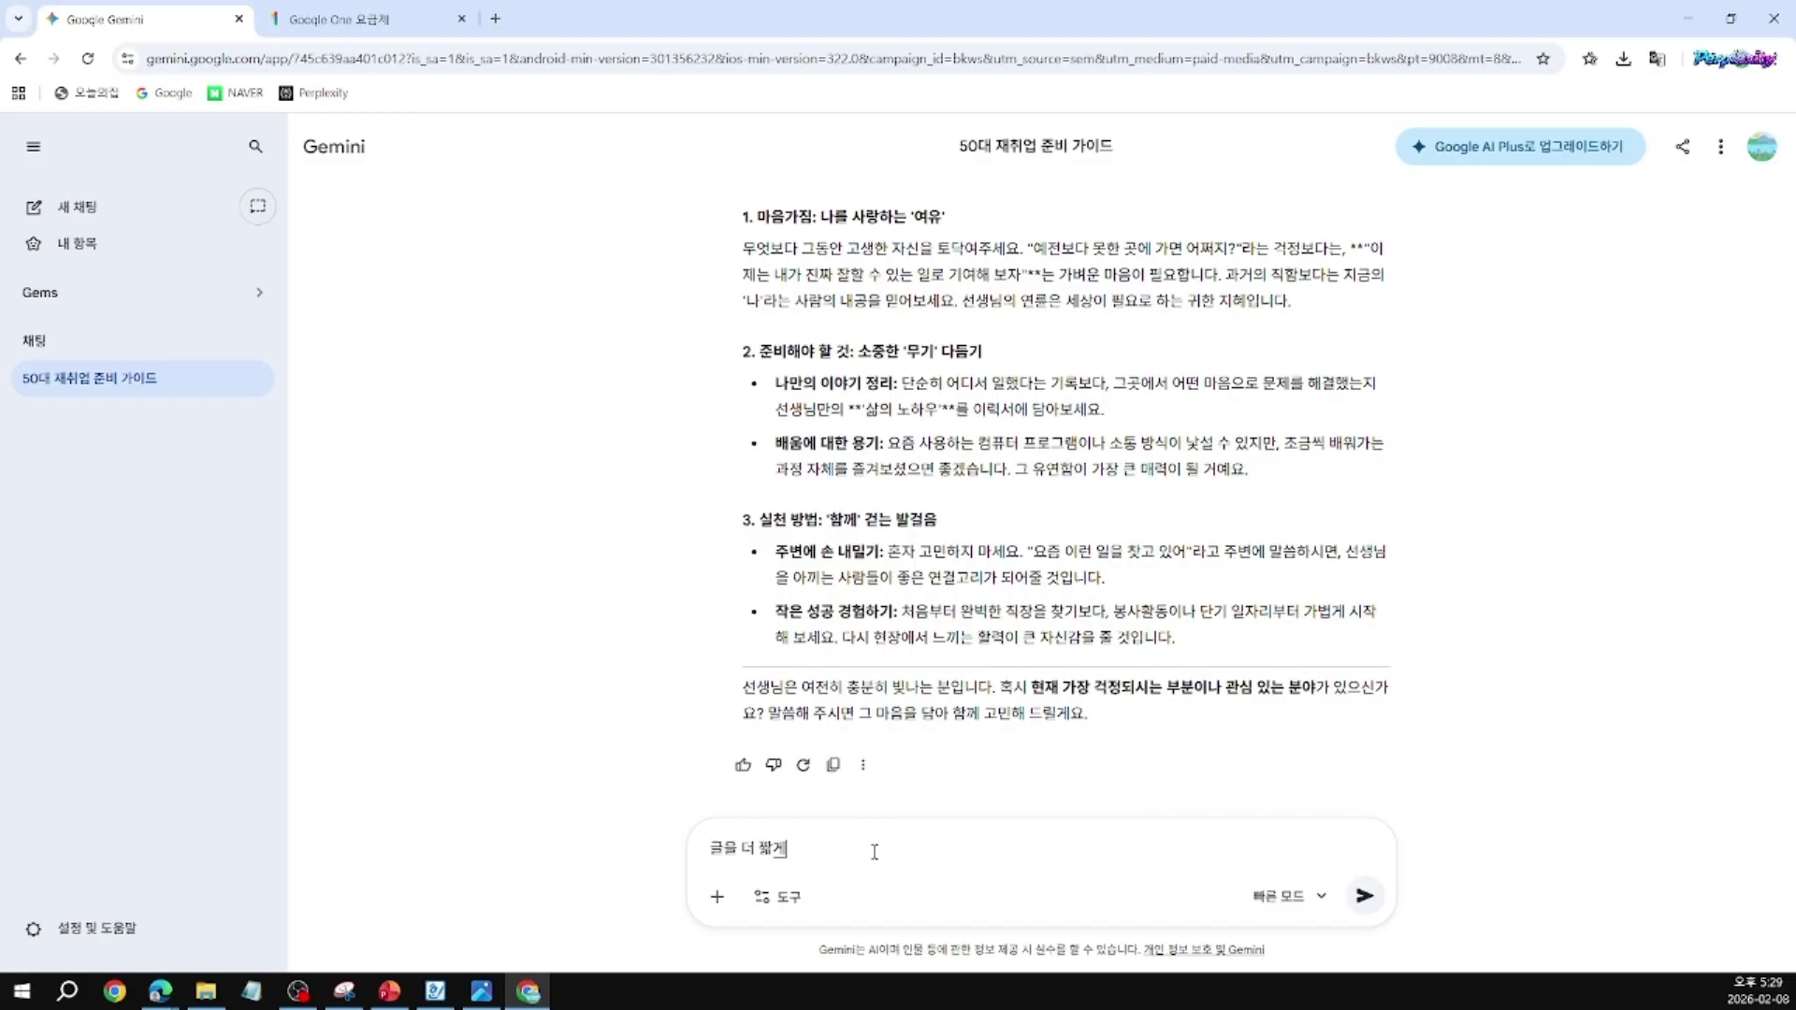
type(" 정리해 주세요")
key("Return")
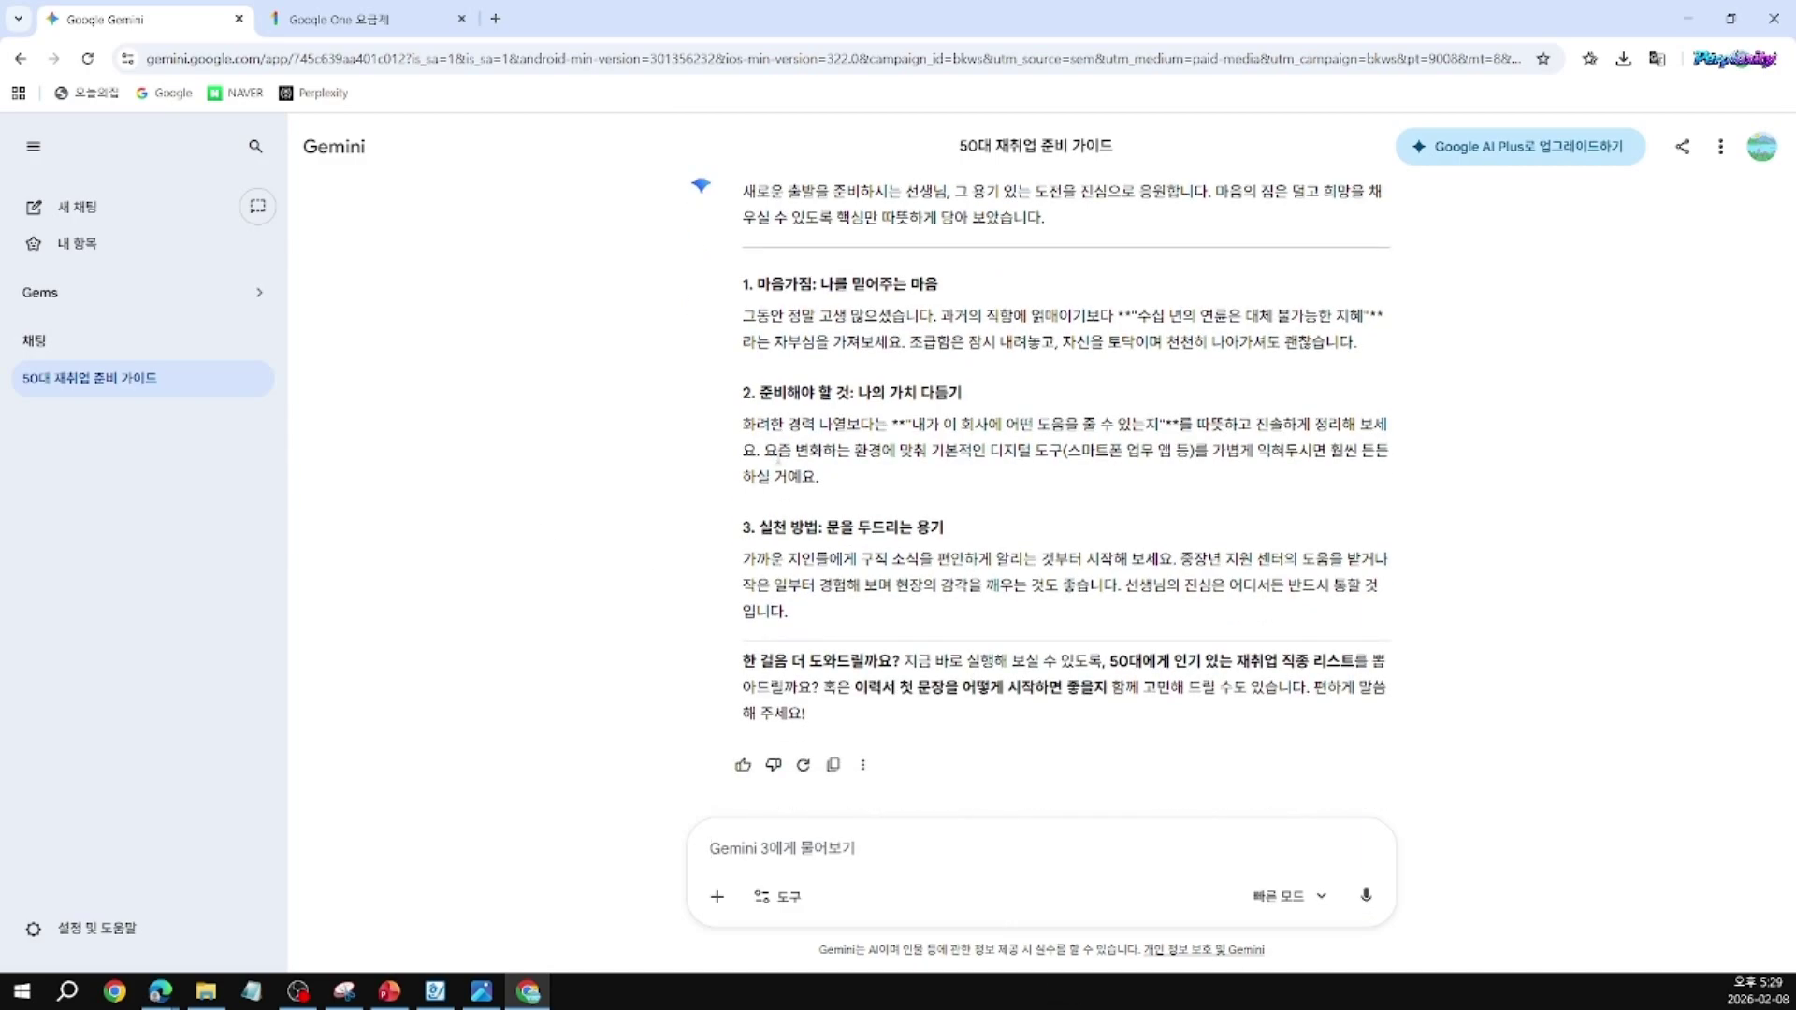
Step: Copy the shortened re-employment guide and look over the answer
left_click(835, 773)
left_click(834, 767)
scroll(823, 482, "up", 2)
scroll(871, 465, "down", 2)
Step: Start a new chat and enter "우리 동내에 작은 카페를 오픈했습니다." as the first prompt line
left_click(68, 214)
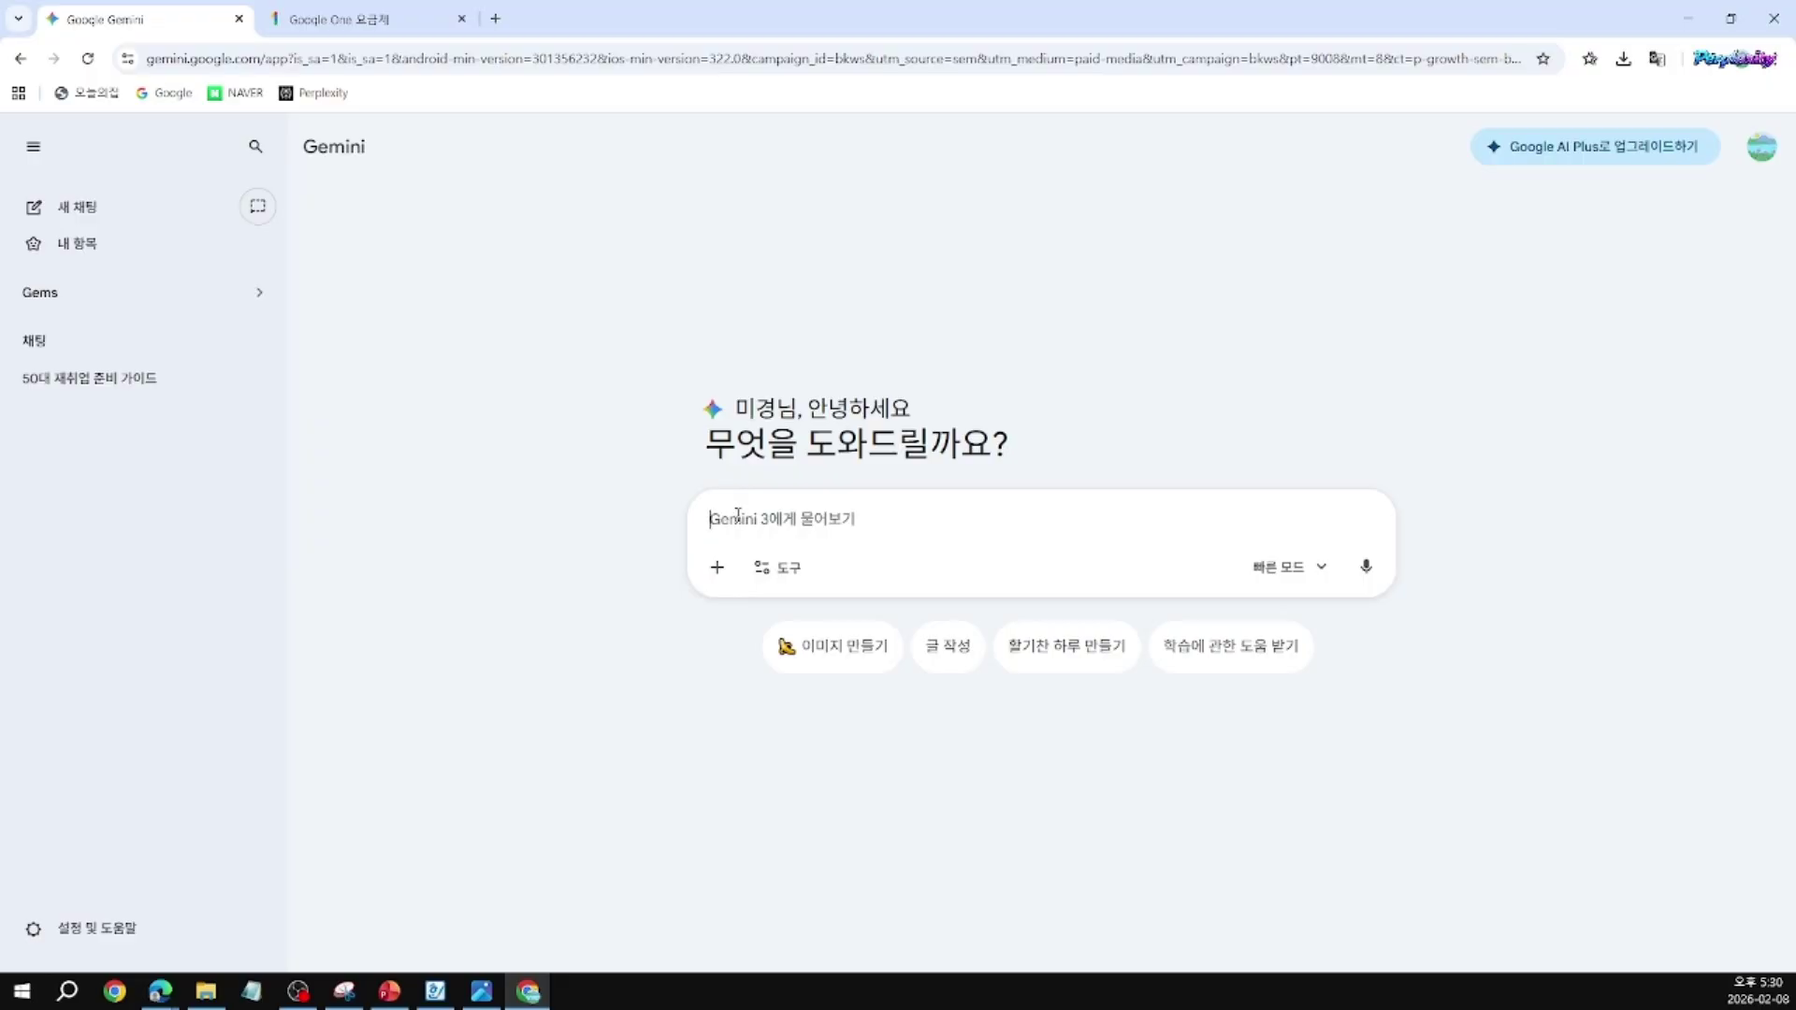
type("우리동니")
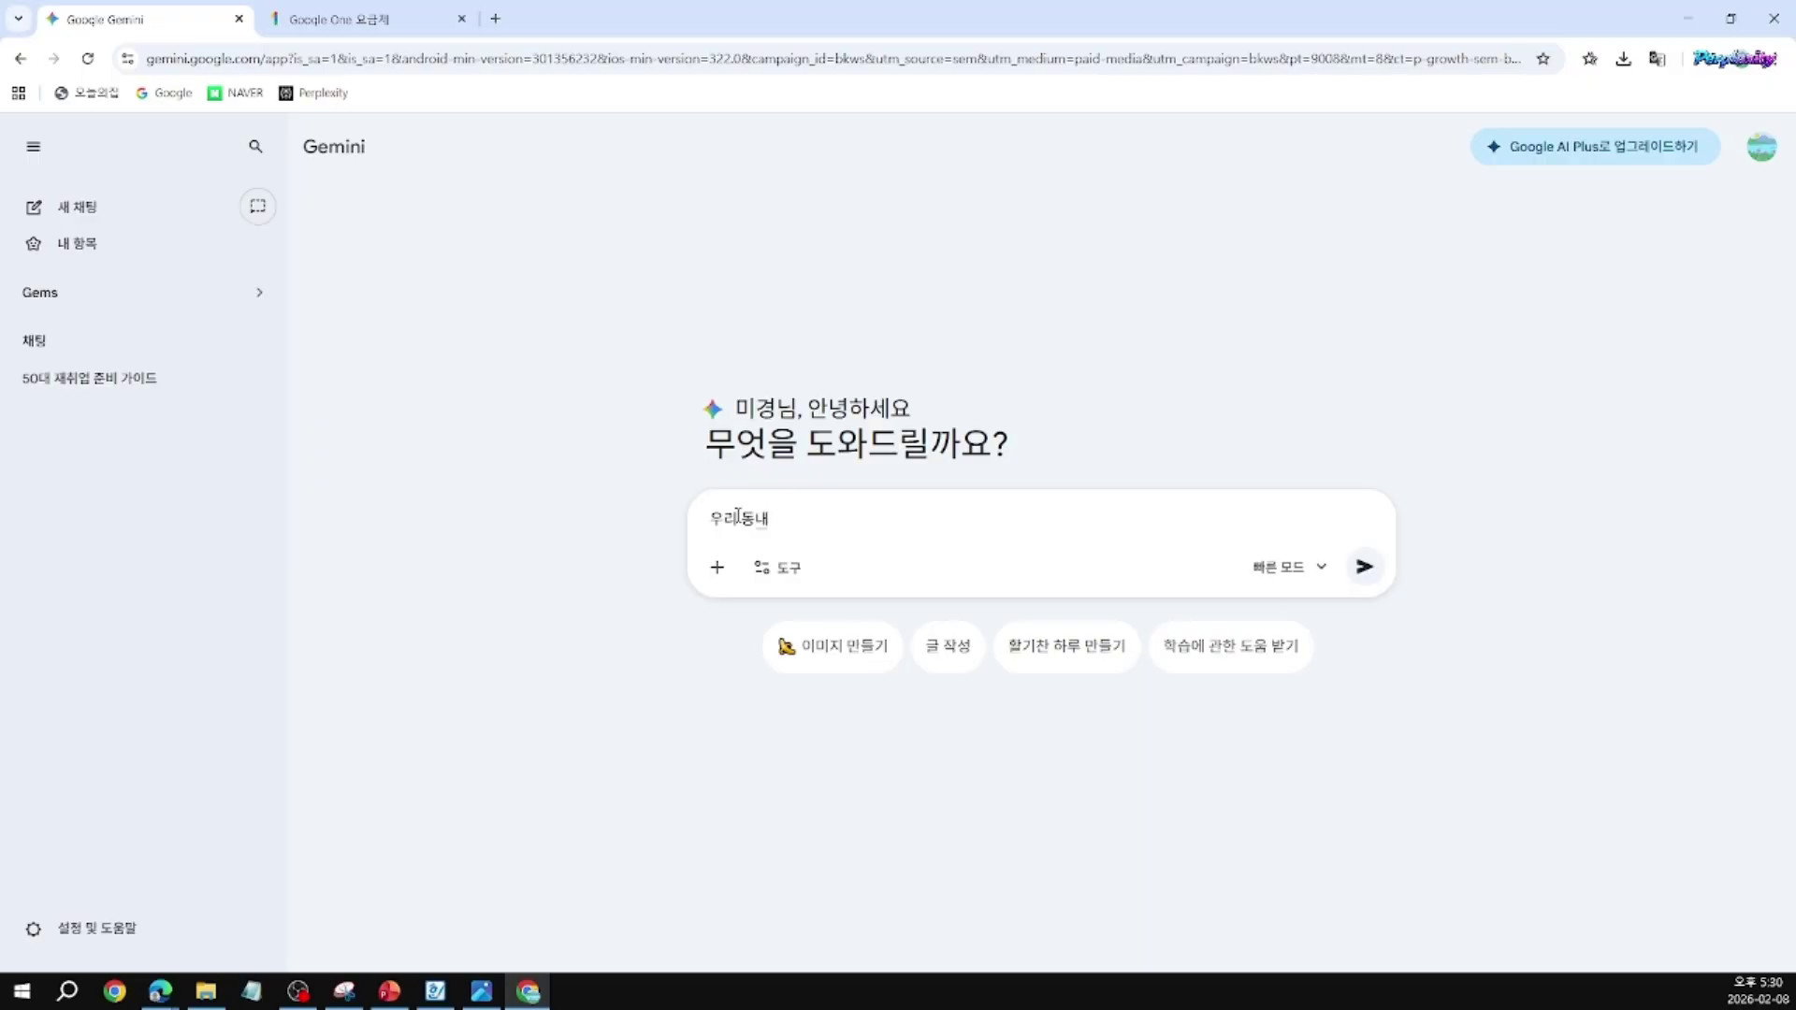
type("에 작은 가")
type("페를 오프")
type("ㄴ했습니")
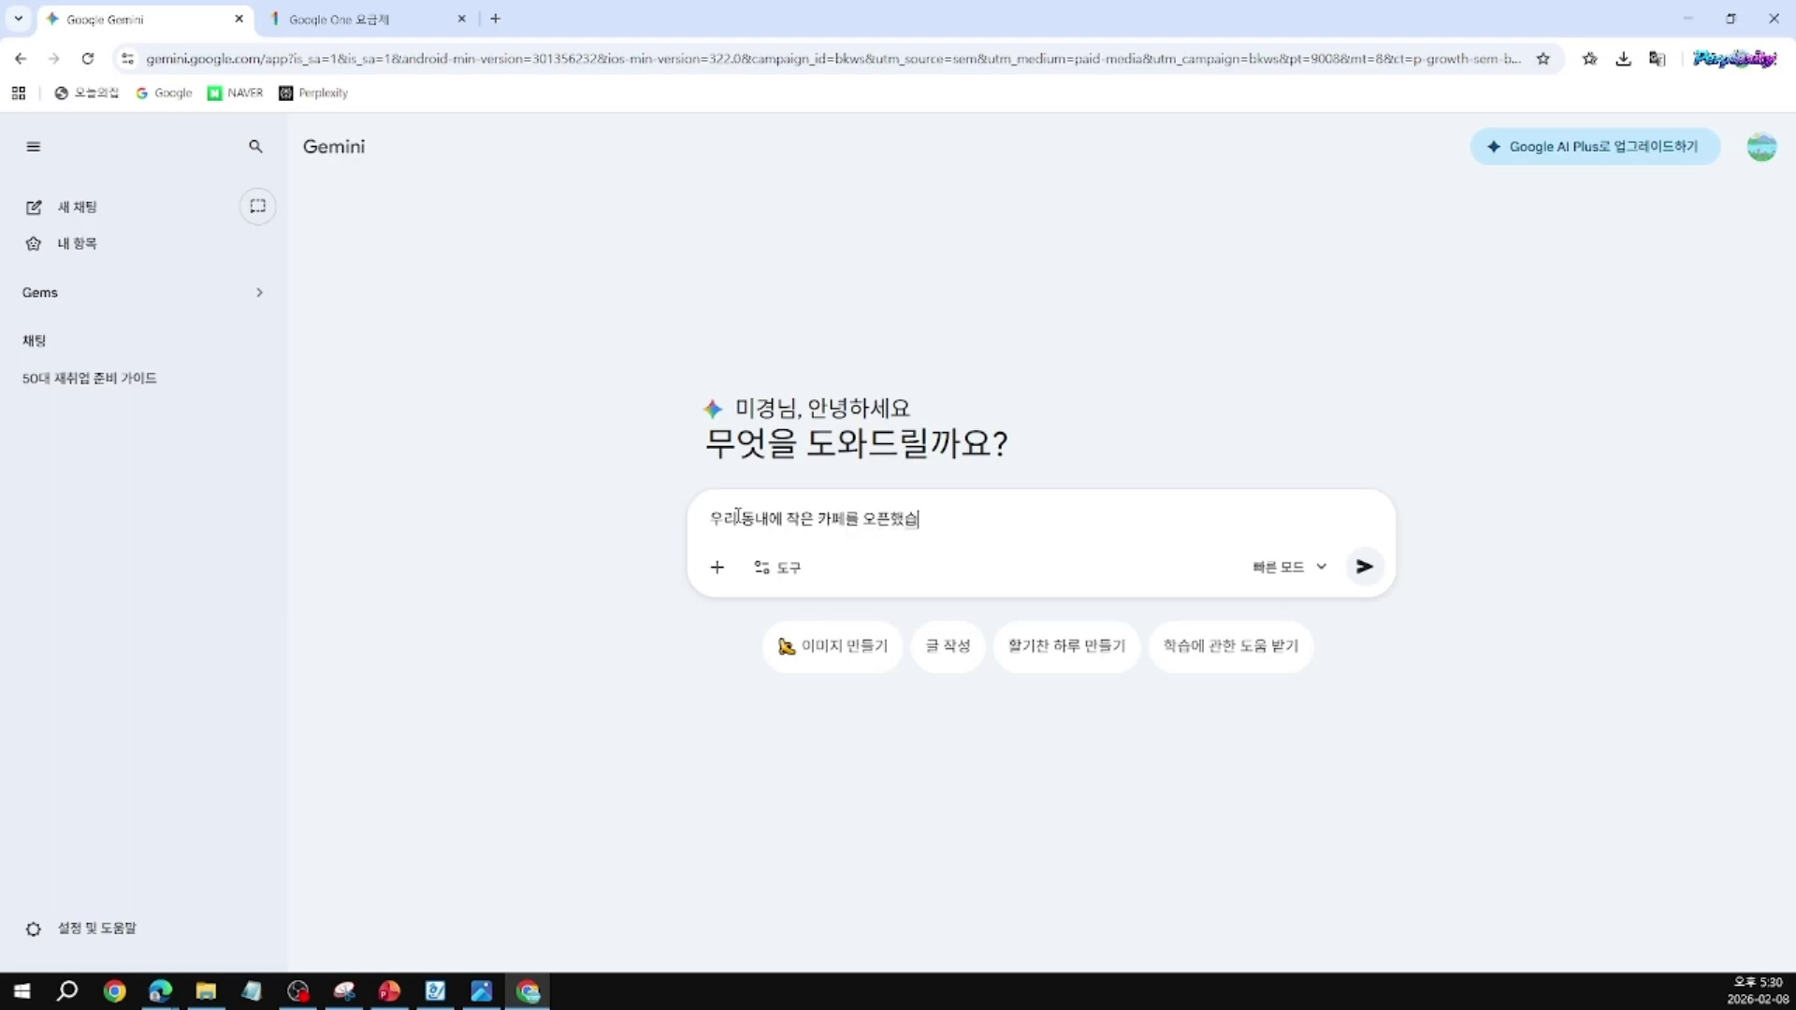
type("다.")
key("shift+Return")
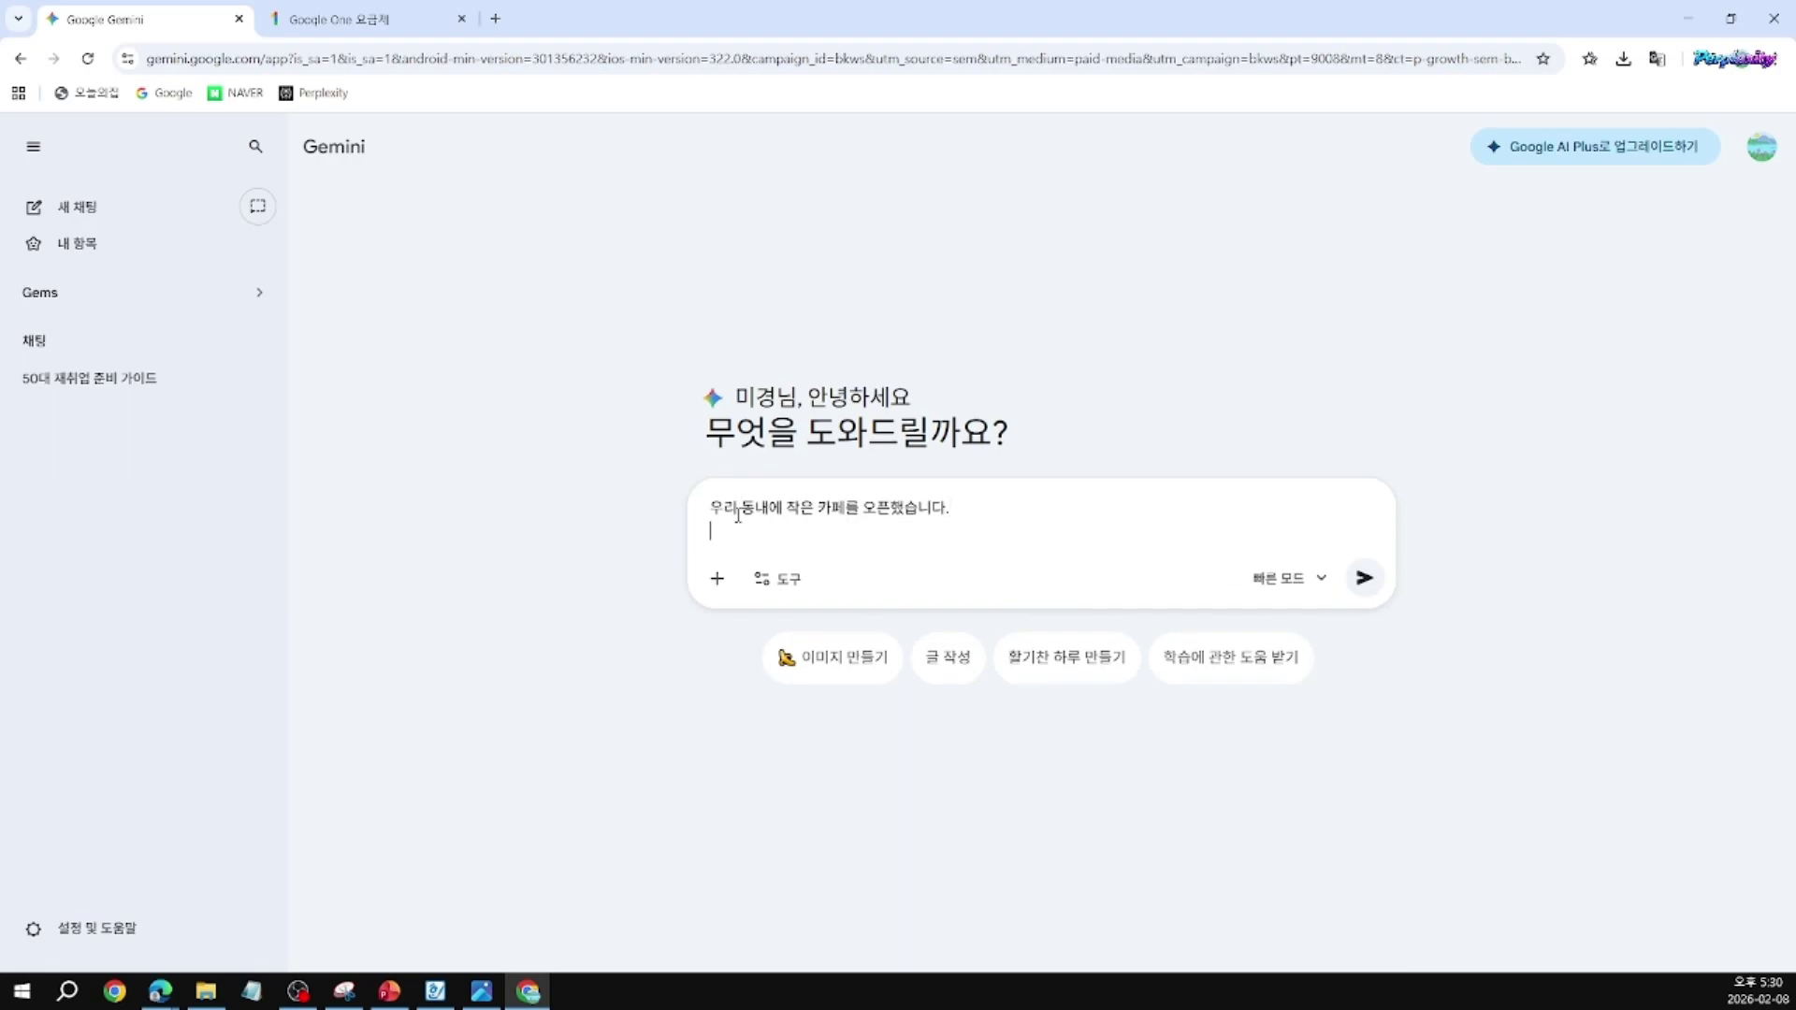
Step: Add "편안한 분위기와 직접 내린 커피가 장점입니다." as the second line of the prompt
type("편안한 ")
type("분위")
type("기와 지")
type("ㄱ")
type("접")
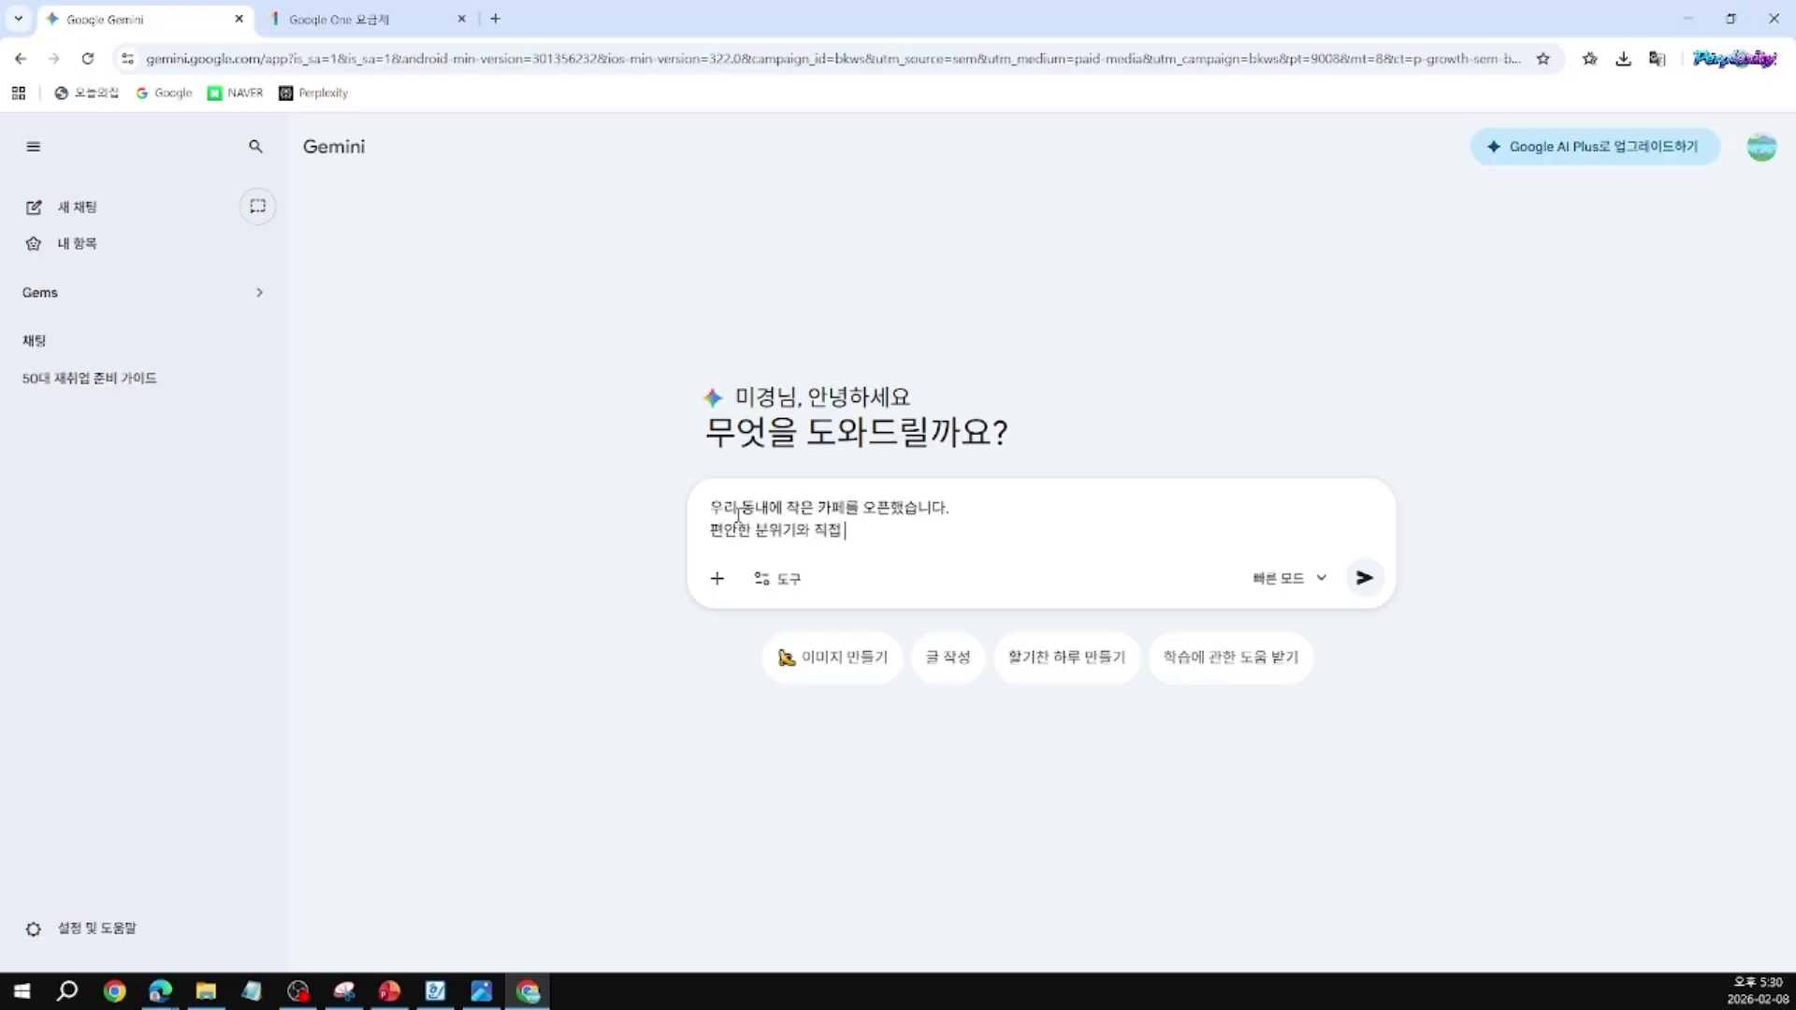
type(" 내린 ㅋㅓ피가 장버")
key("BackSpace")
type("점")
key("BackSpace")
key("BackSpace")
type("점입니다.")
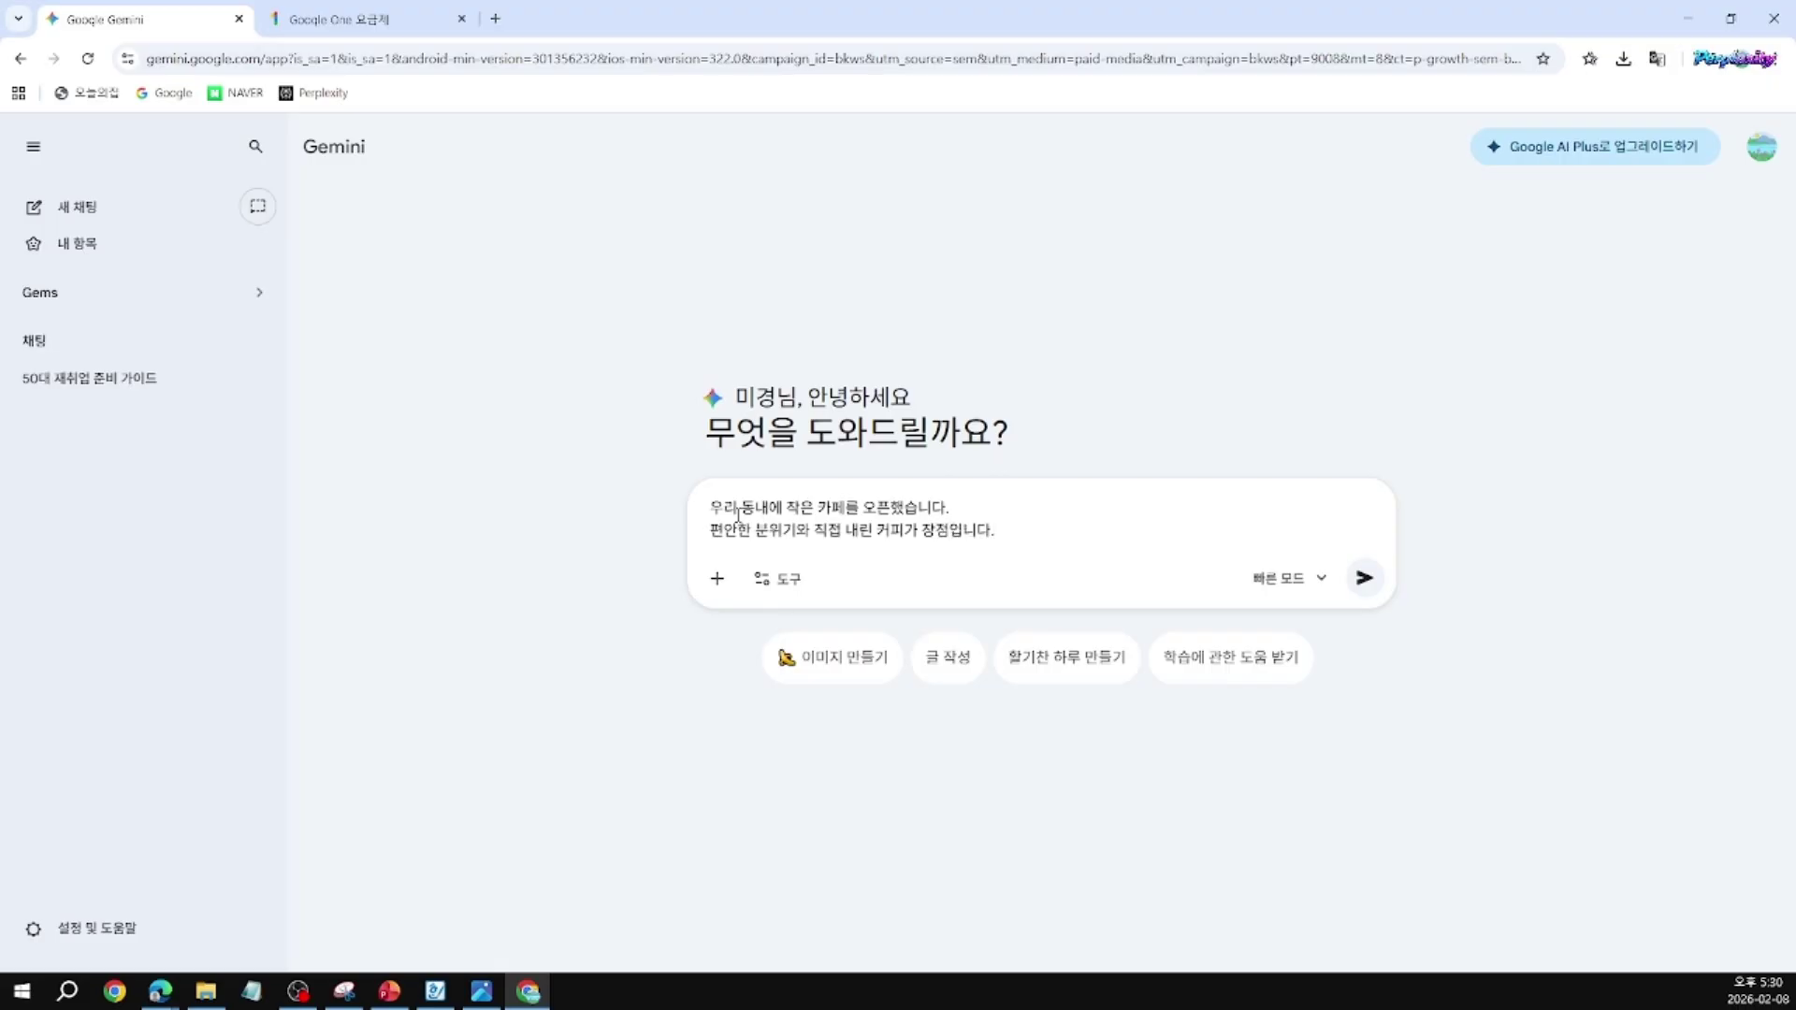
key("shift+Return")
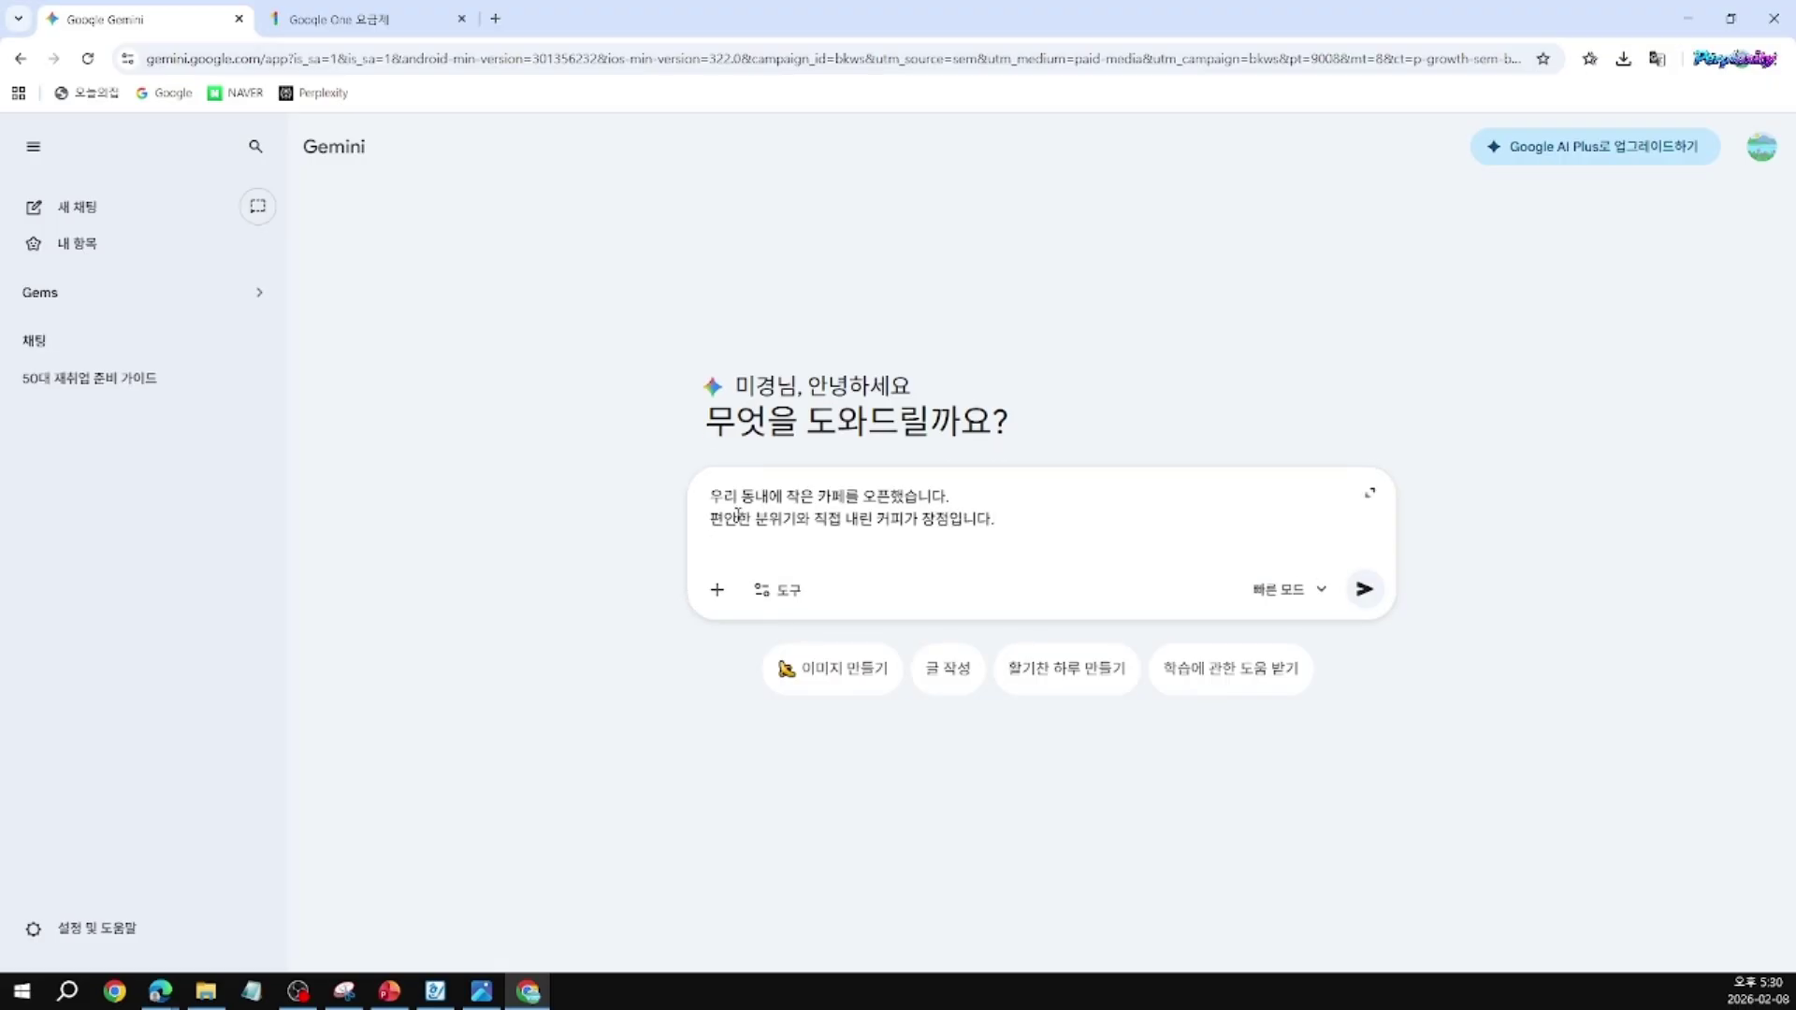
Step: Finish the prompt with "따뜻한 느낌으로 SNS 글을 써 주세요" on a third line and send it
type("따뜨")
type("ㅅ한 늬")
type("낌이")
type("ㅡ")
type("로")
type(" A")
key("BackSpace")
type("SNS 글 씨")
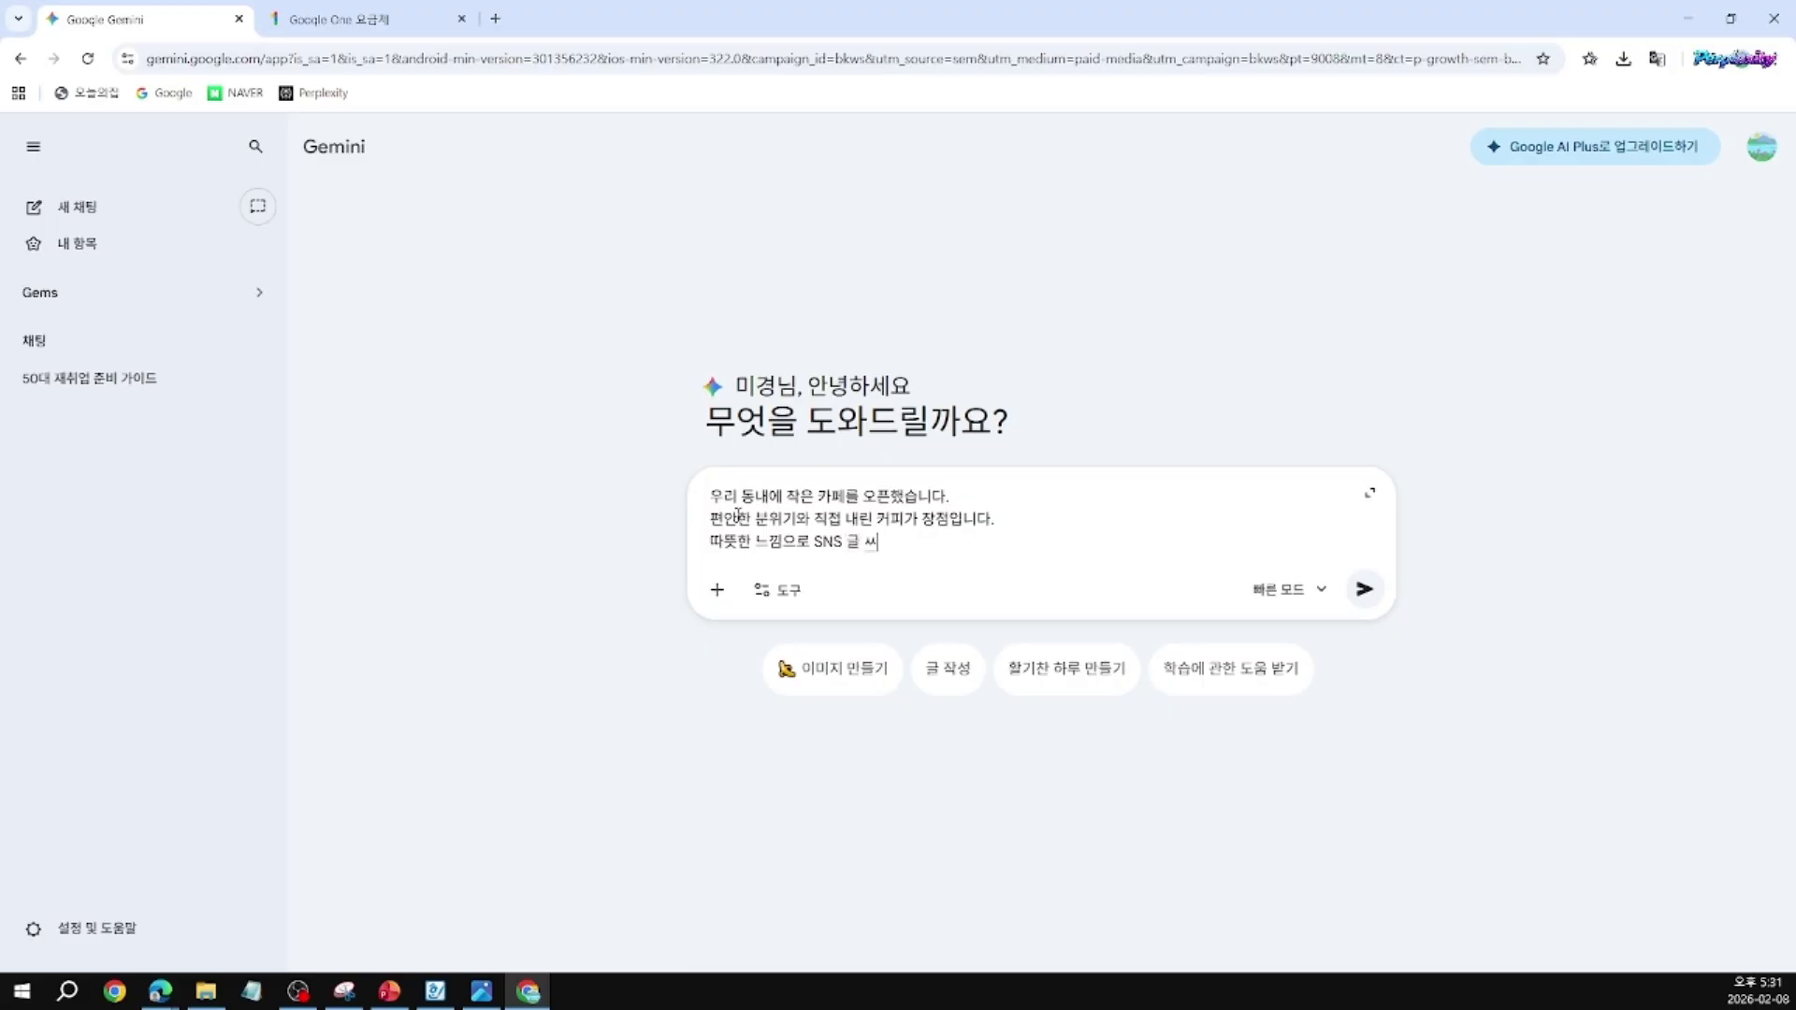
key("BackSpace")
key("BackSpace")
type("을 써 지")
key("BackSpace")
type("주세요")
key("Return")
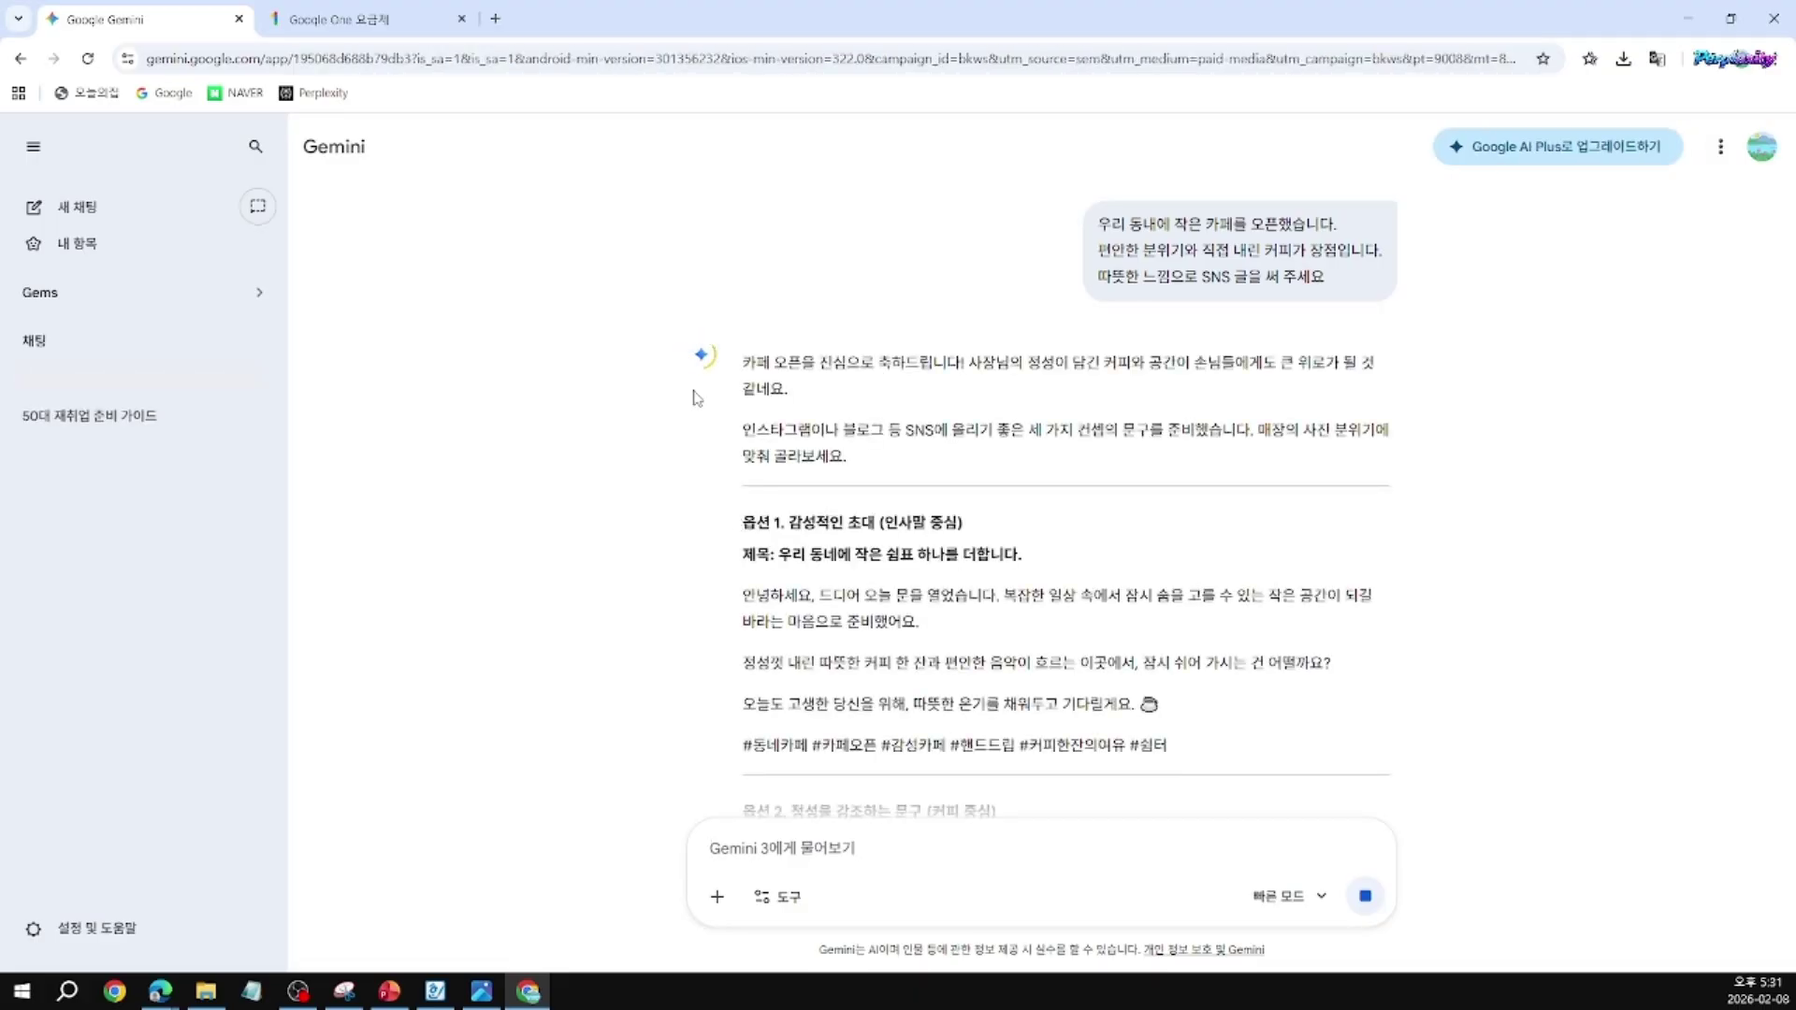
Step: Review the suggested café posts and start a follow-up with the line "어르신들도 공감할 문장으로 마춰 주세요"
scroll(842, 622, "down", 2)
scroll(842, 624, "down", 1)
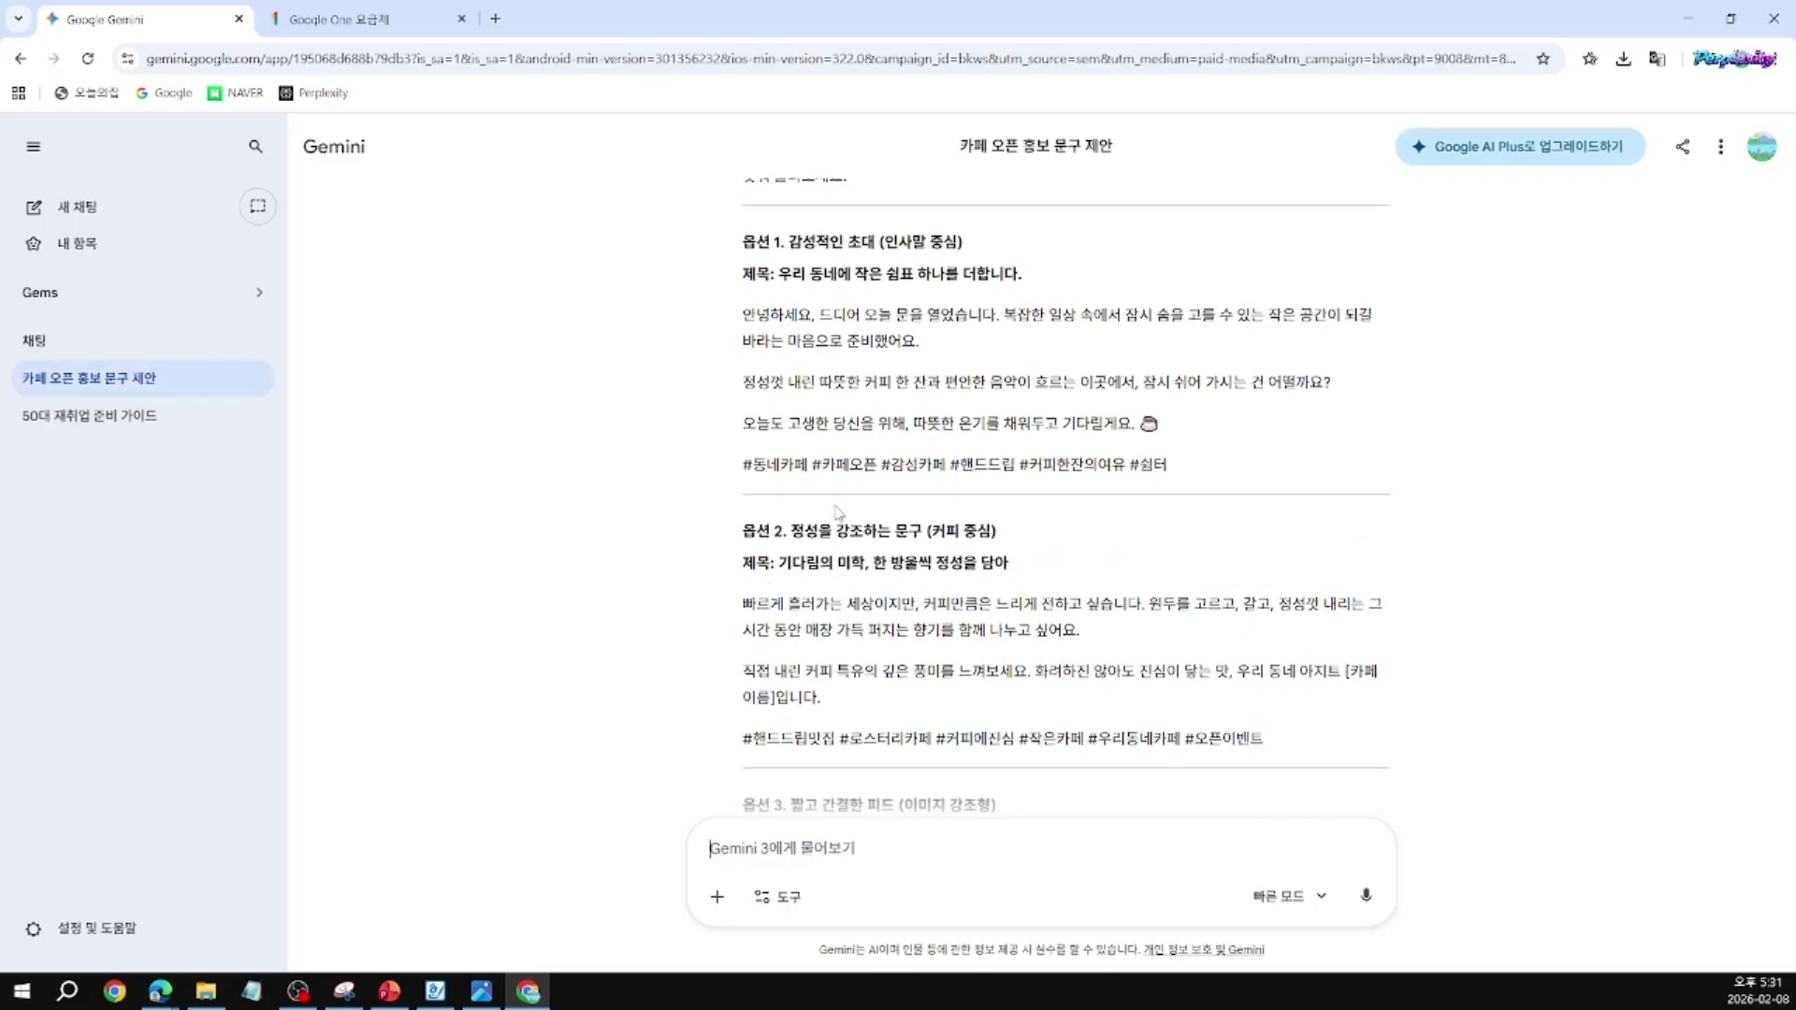
scroll(831, 492, "down", 1)
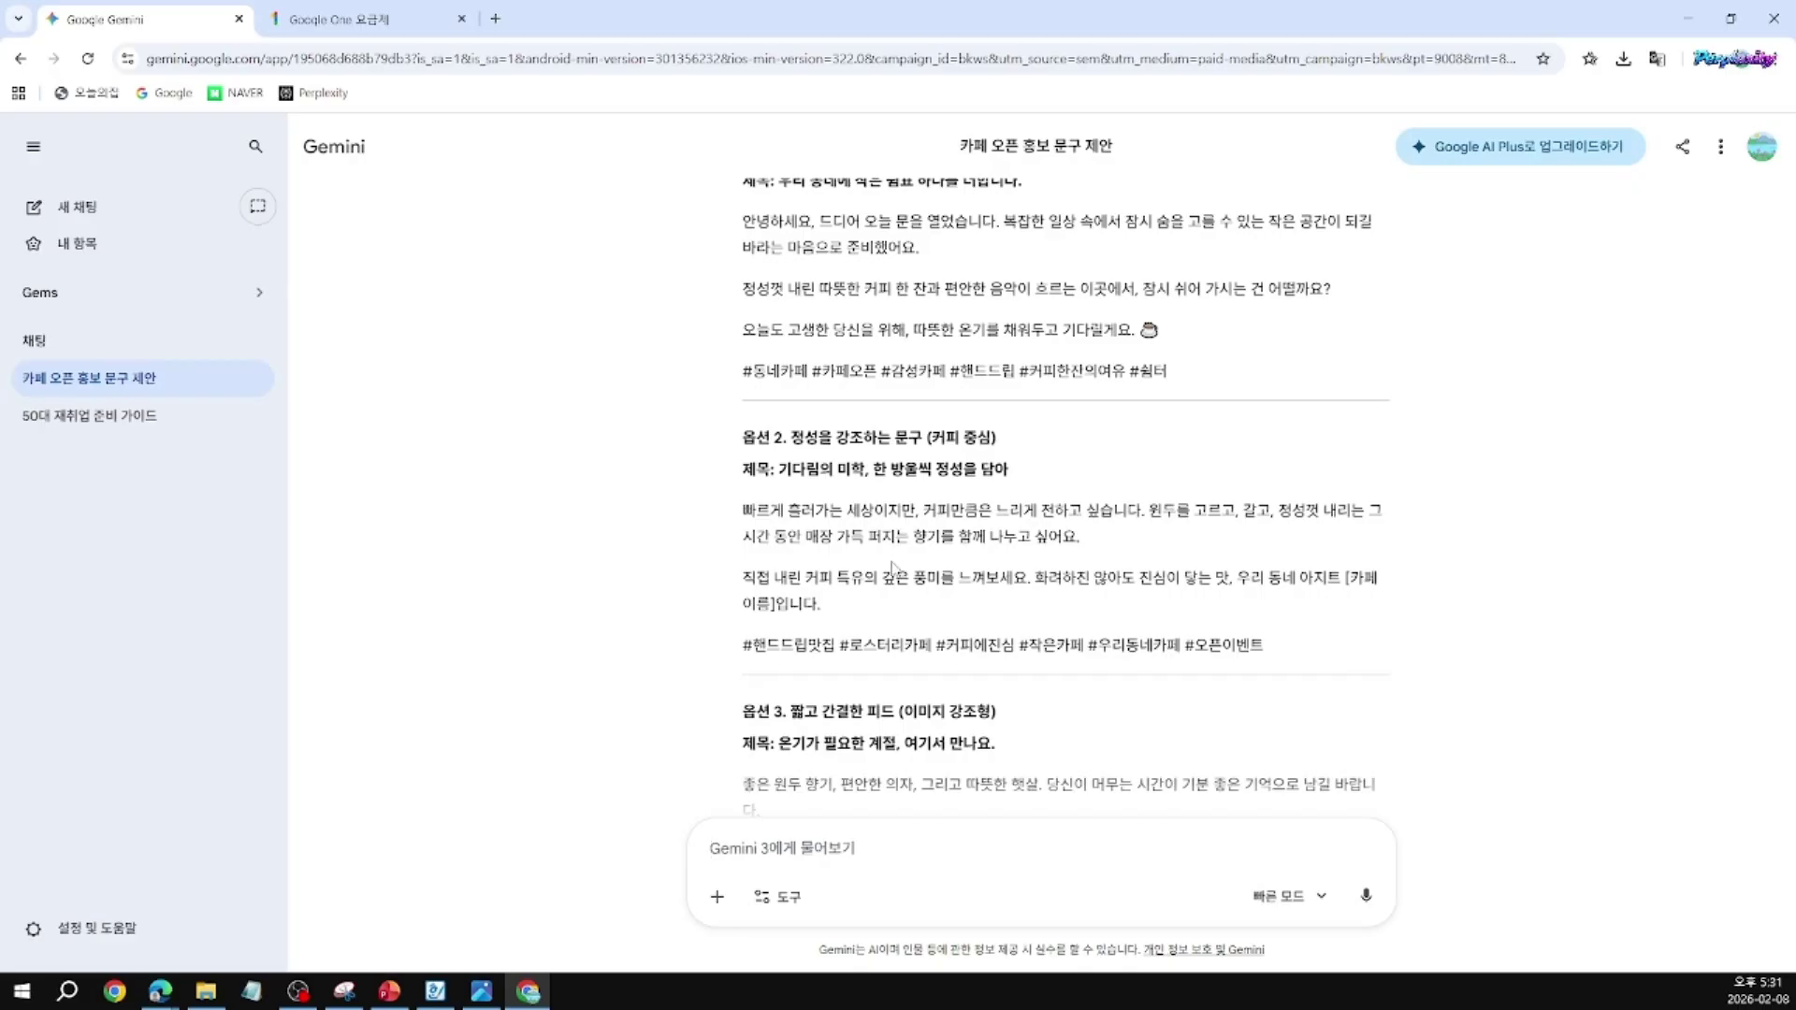
scroll(893, 562, "down", 4)
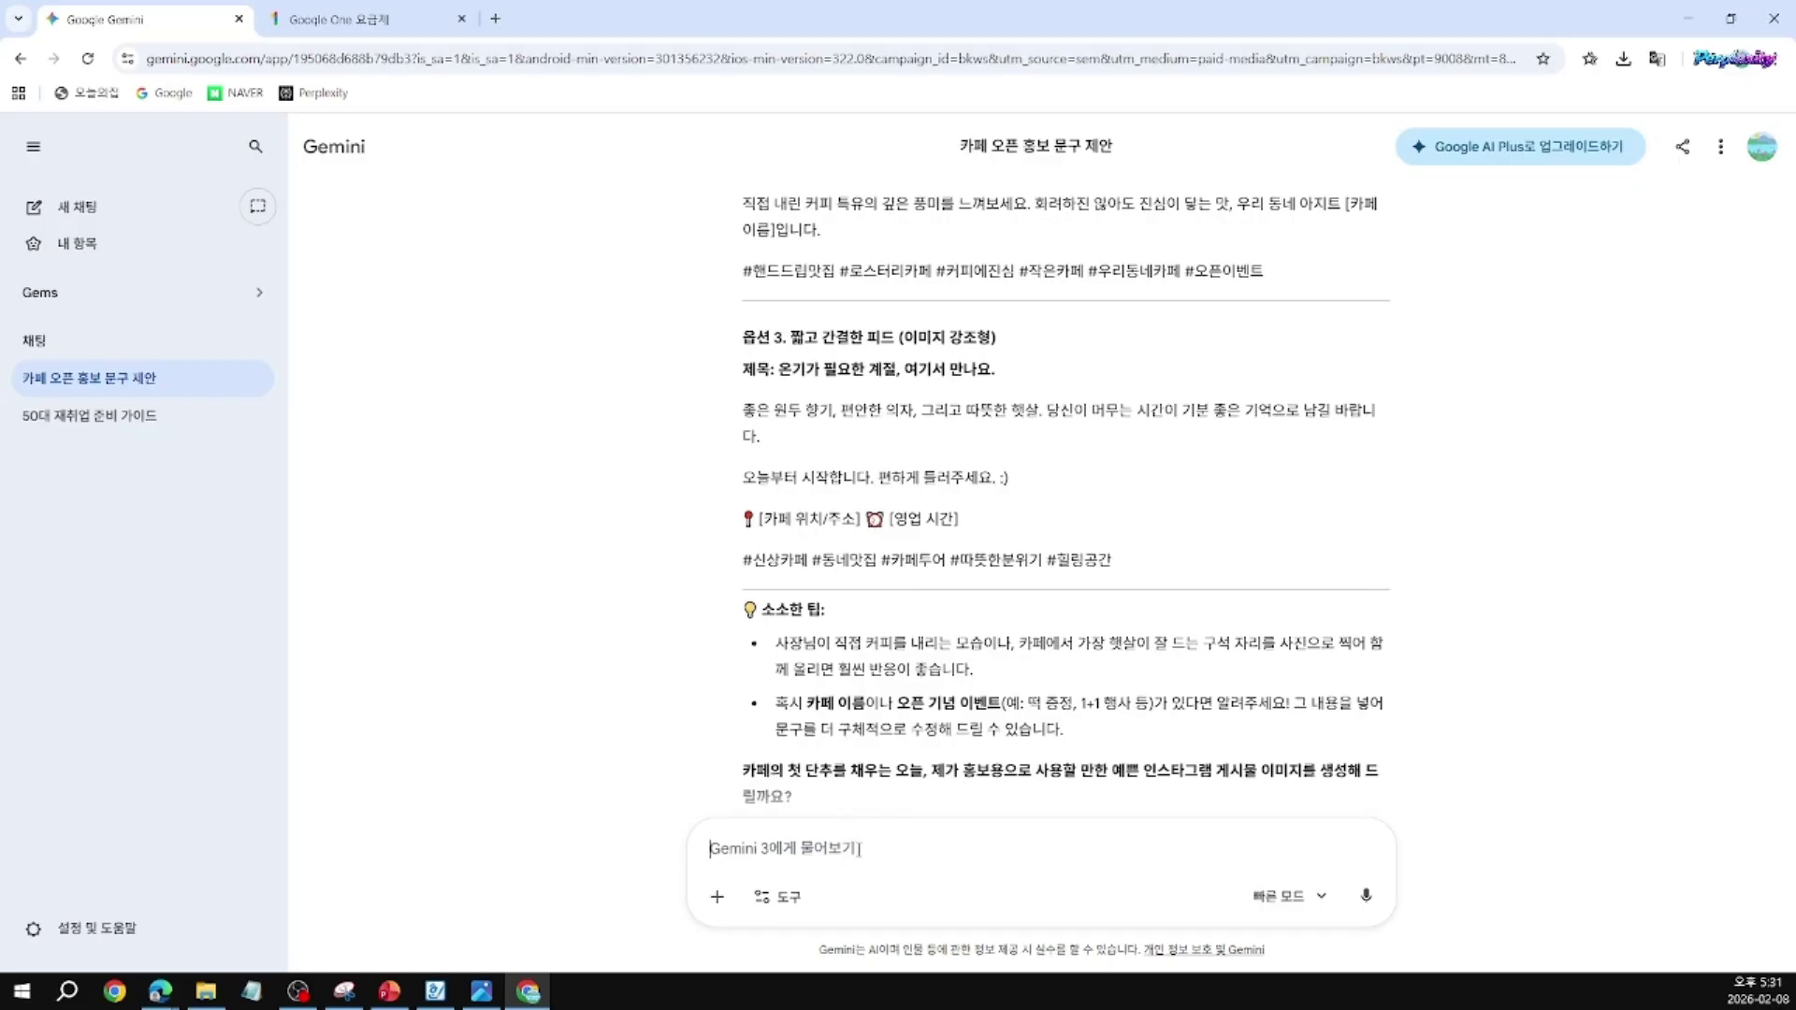
type("어르")
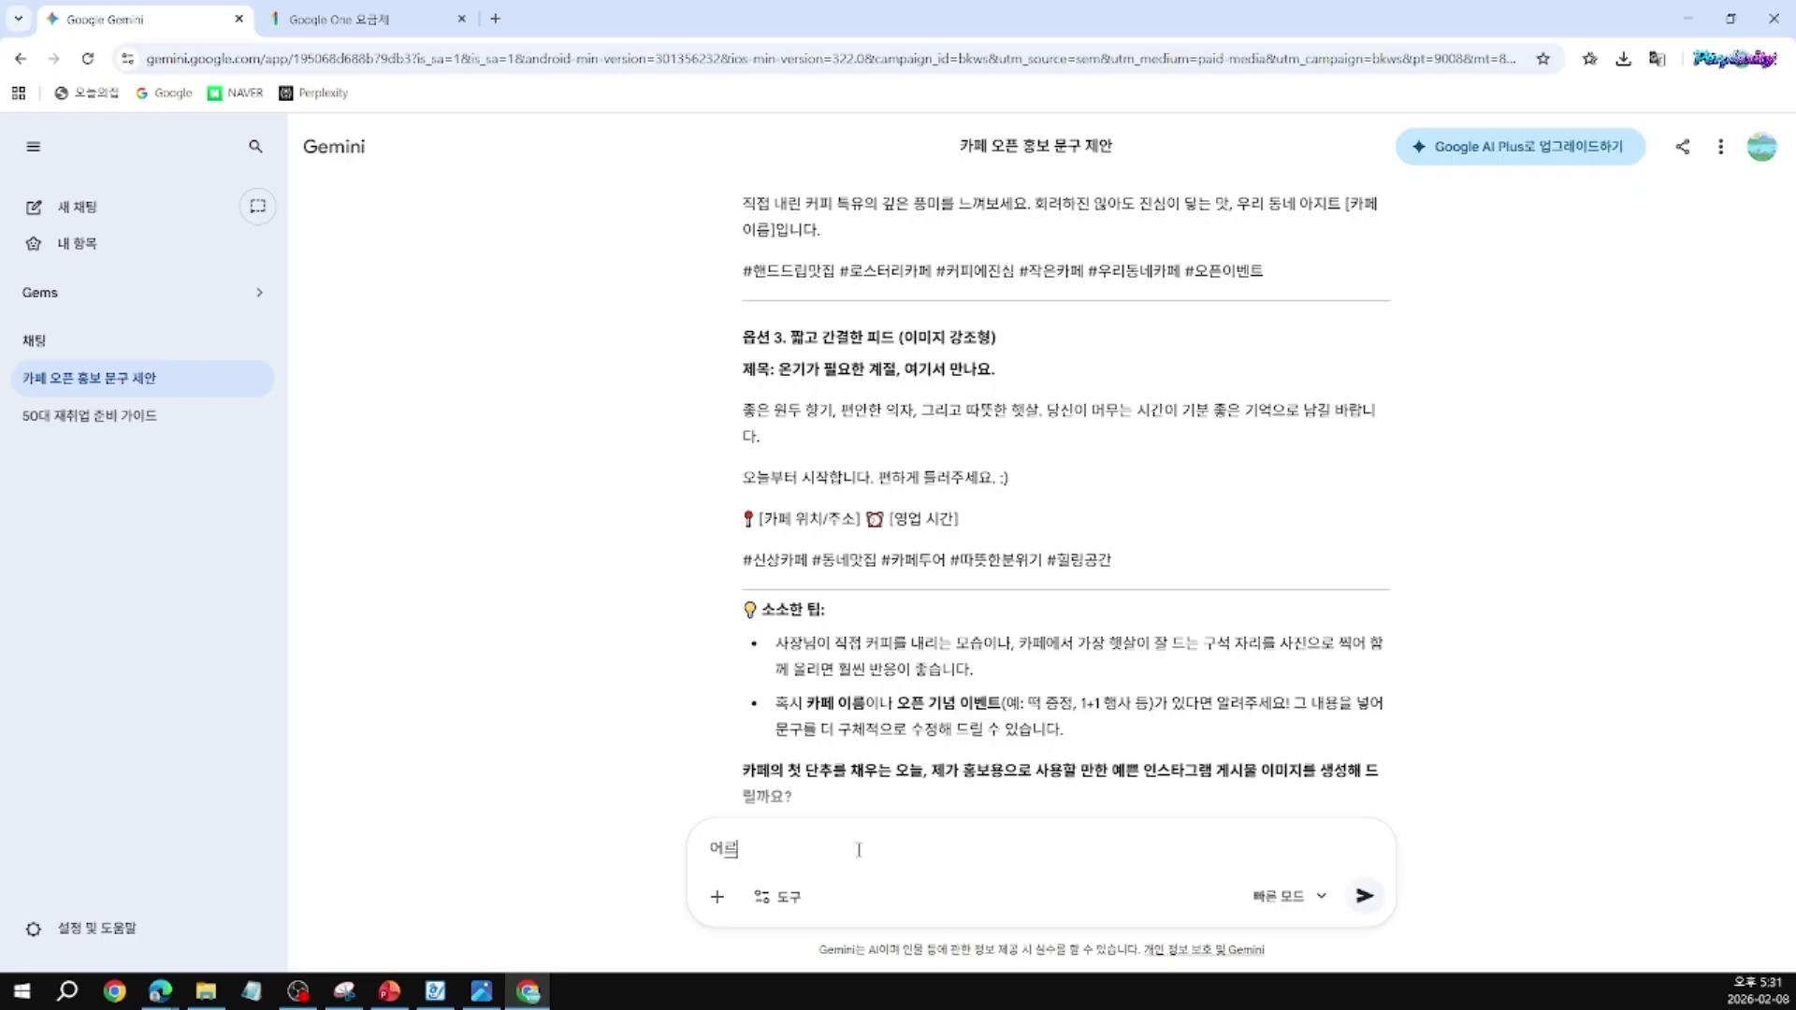
type("신들도 괴")
type("감할 뭐")
key("BackSpace")
type("문재")
type("장으로 매")
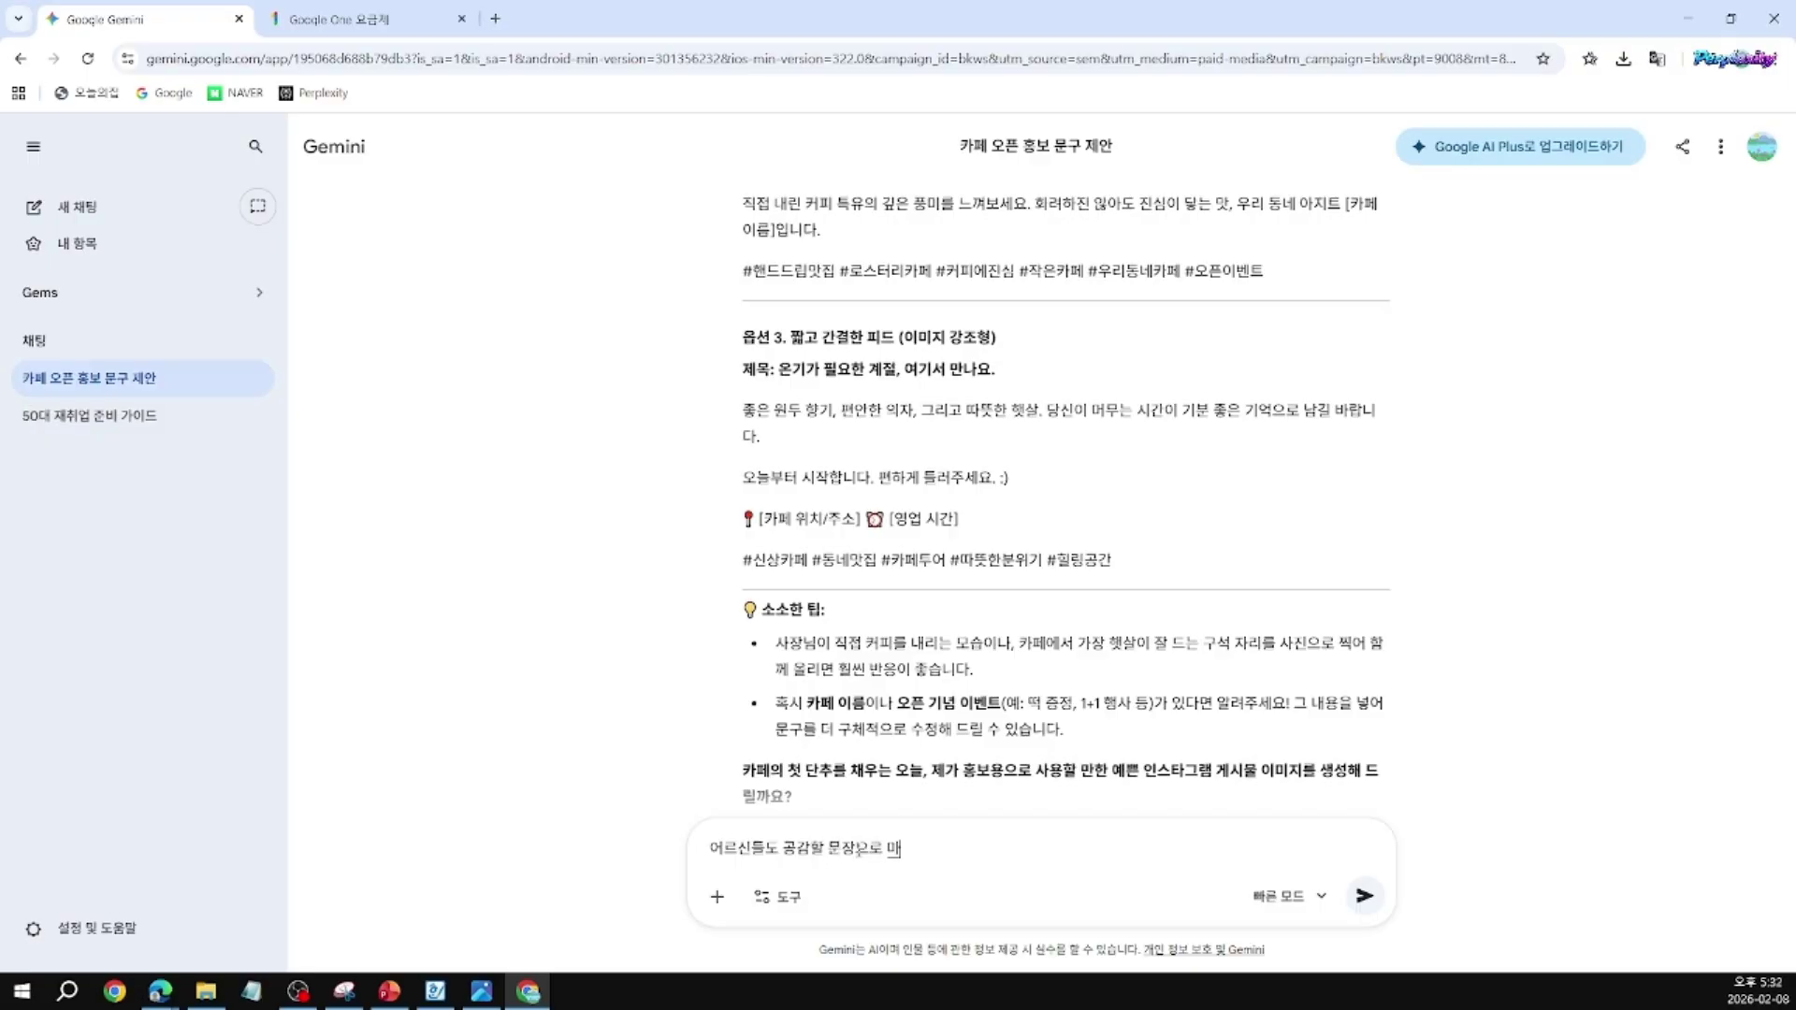
key("BackSpace")
type("마춰 주셍")
type("요")
key("shift+Return")
Step: Add "문장 길이를 더 짧게 줄여주세요" as the second line, send the follow-up and view the revised posts
type("문장의")
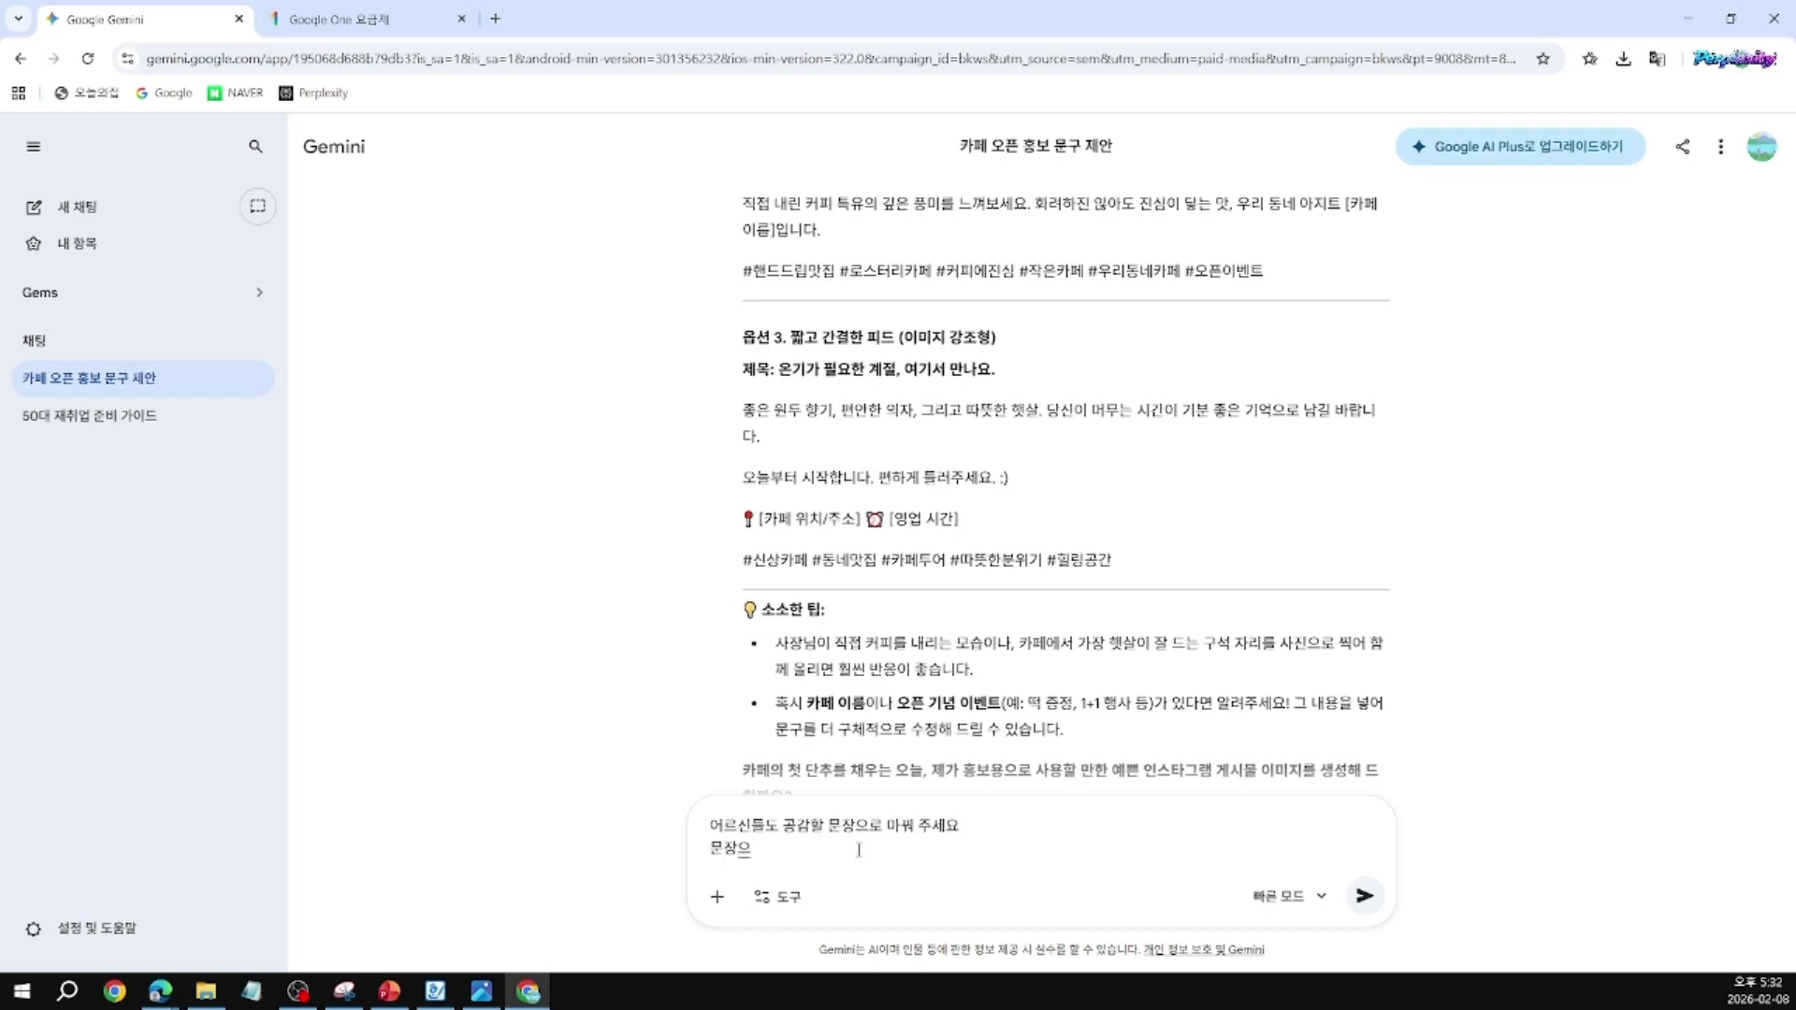
key("BackSpace")
key("BackSpace")
type("결")
type("이")
key("BackSpace")
type("를 더 짧게 줄여주세요")
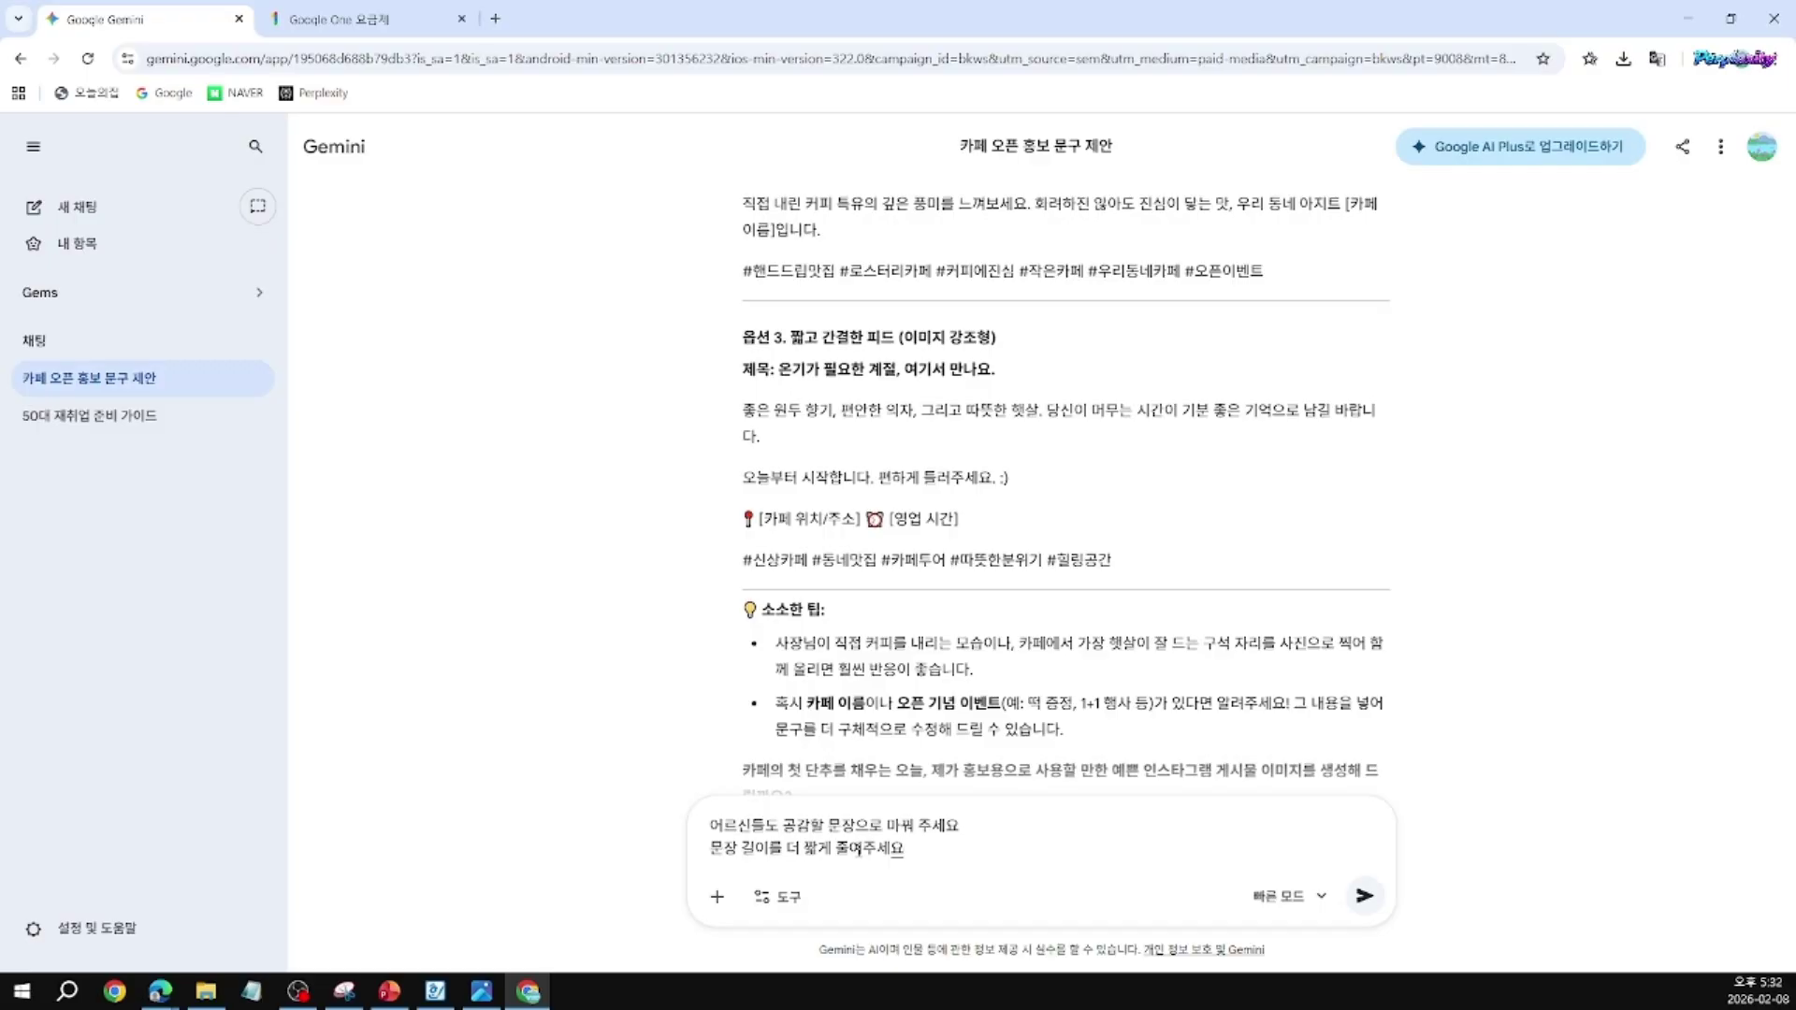
key("Return")
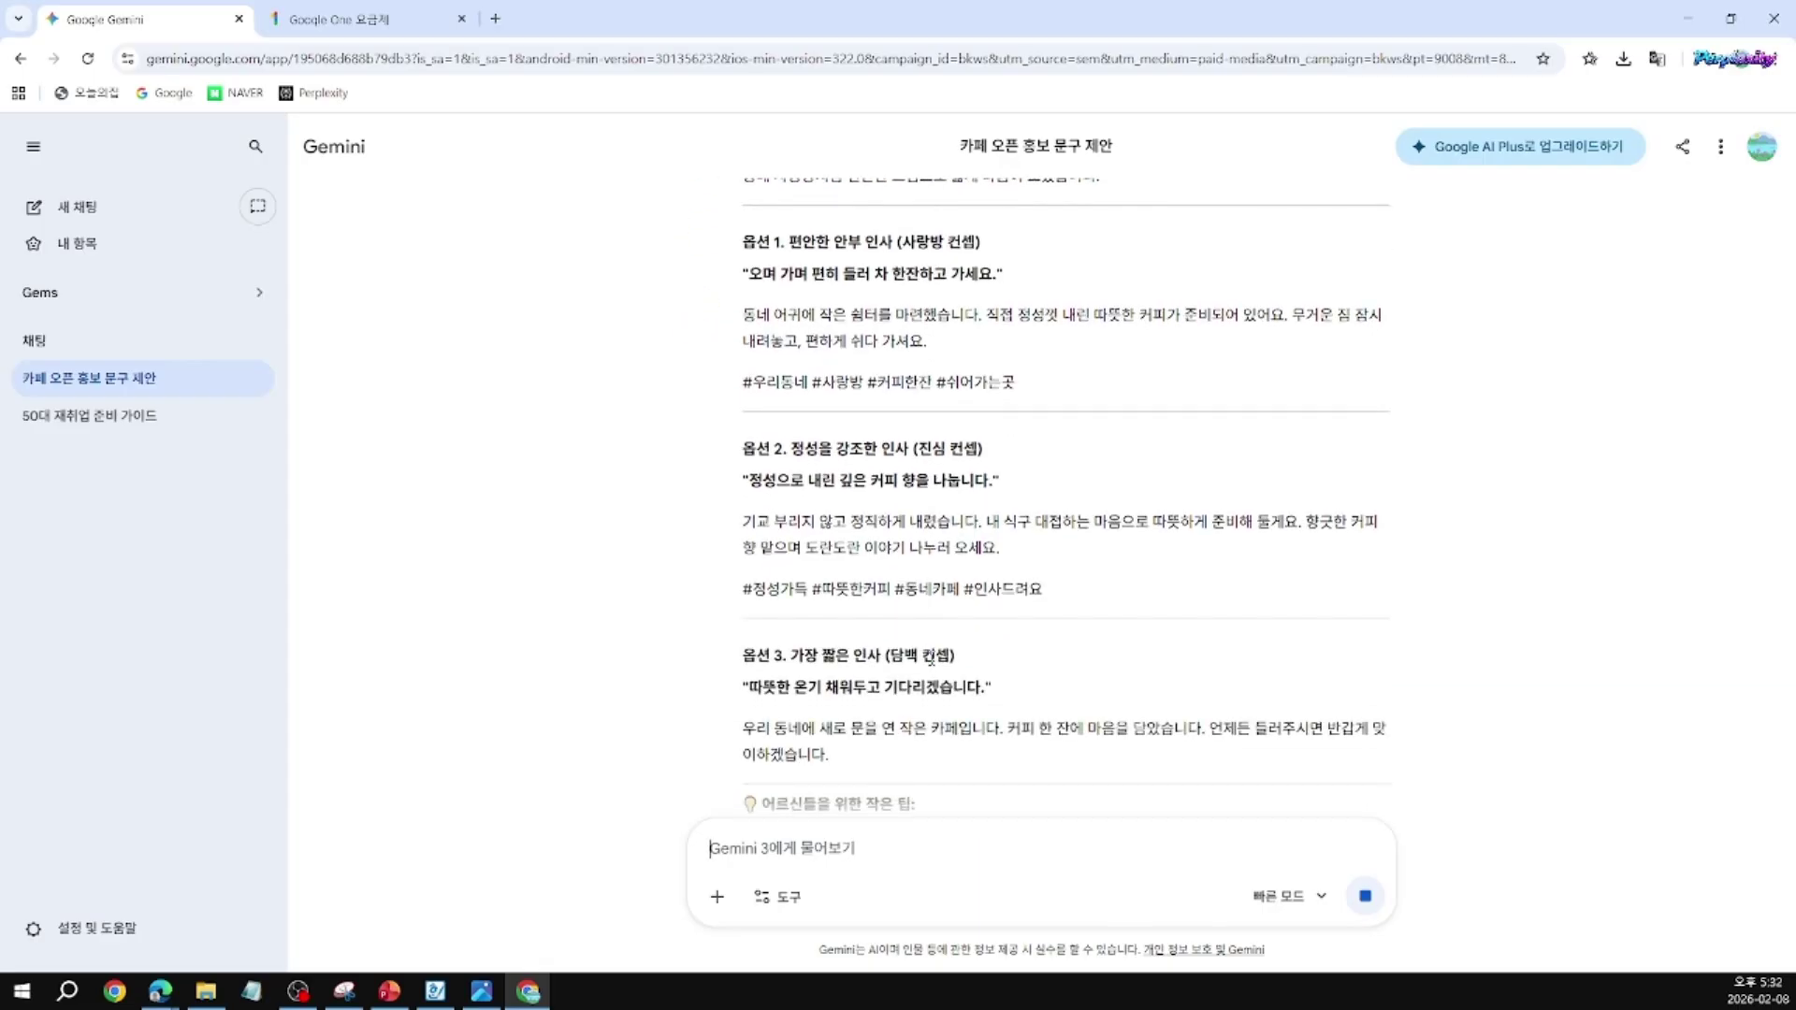
scroll(916, 573, "up", 3)
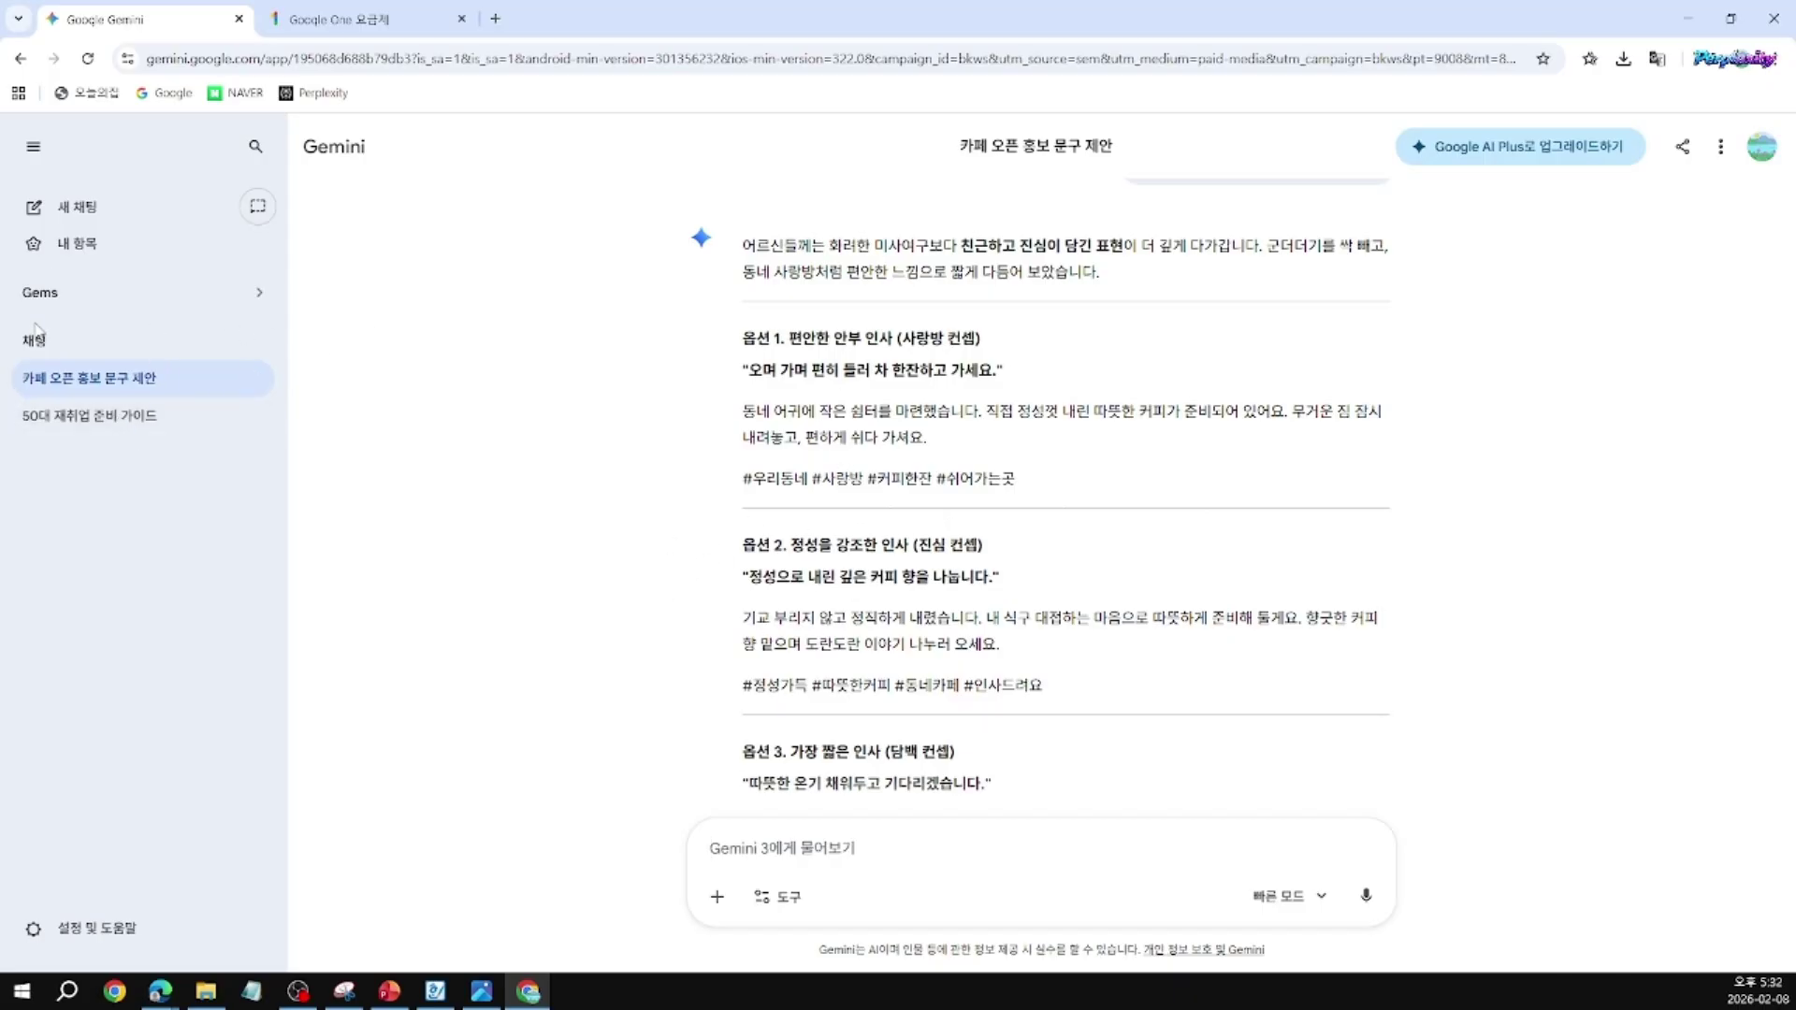
mouse_move(95, 389)
left_mouse_down()
mouse_move(86, 408)
mouse_move(145, 454)
left_mouse_up()
mouse_move(19, 447)
left_mouse_down()
mouse_move(189, 456)
mouse_move(374, 552)
left_mouse_up()
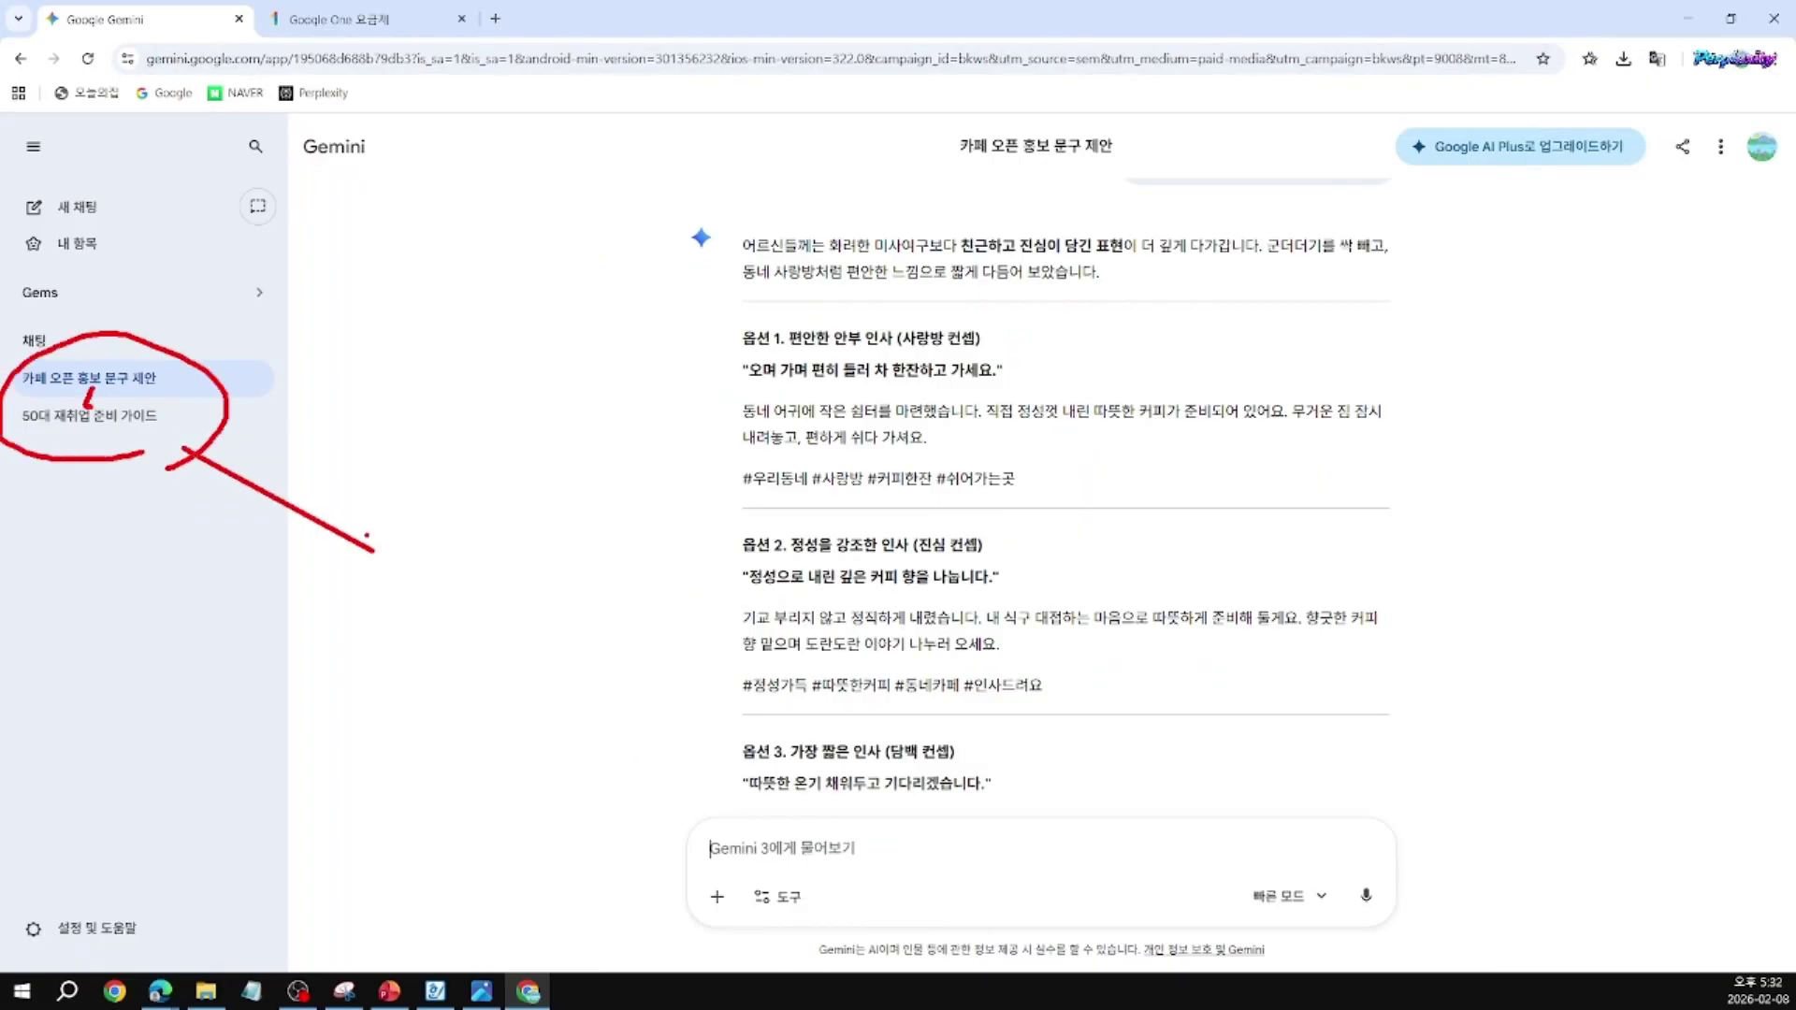
key("Escape")
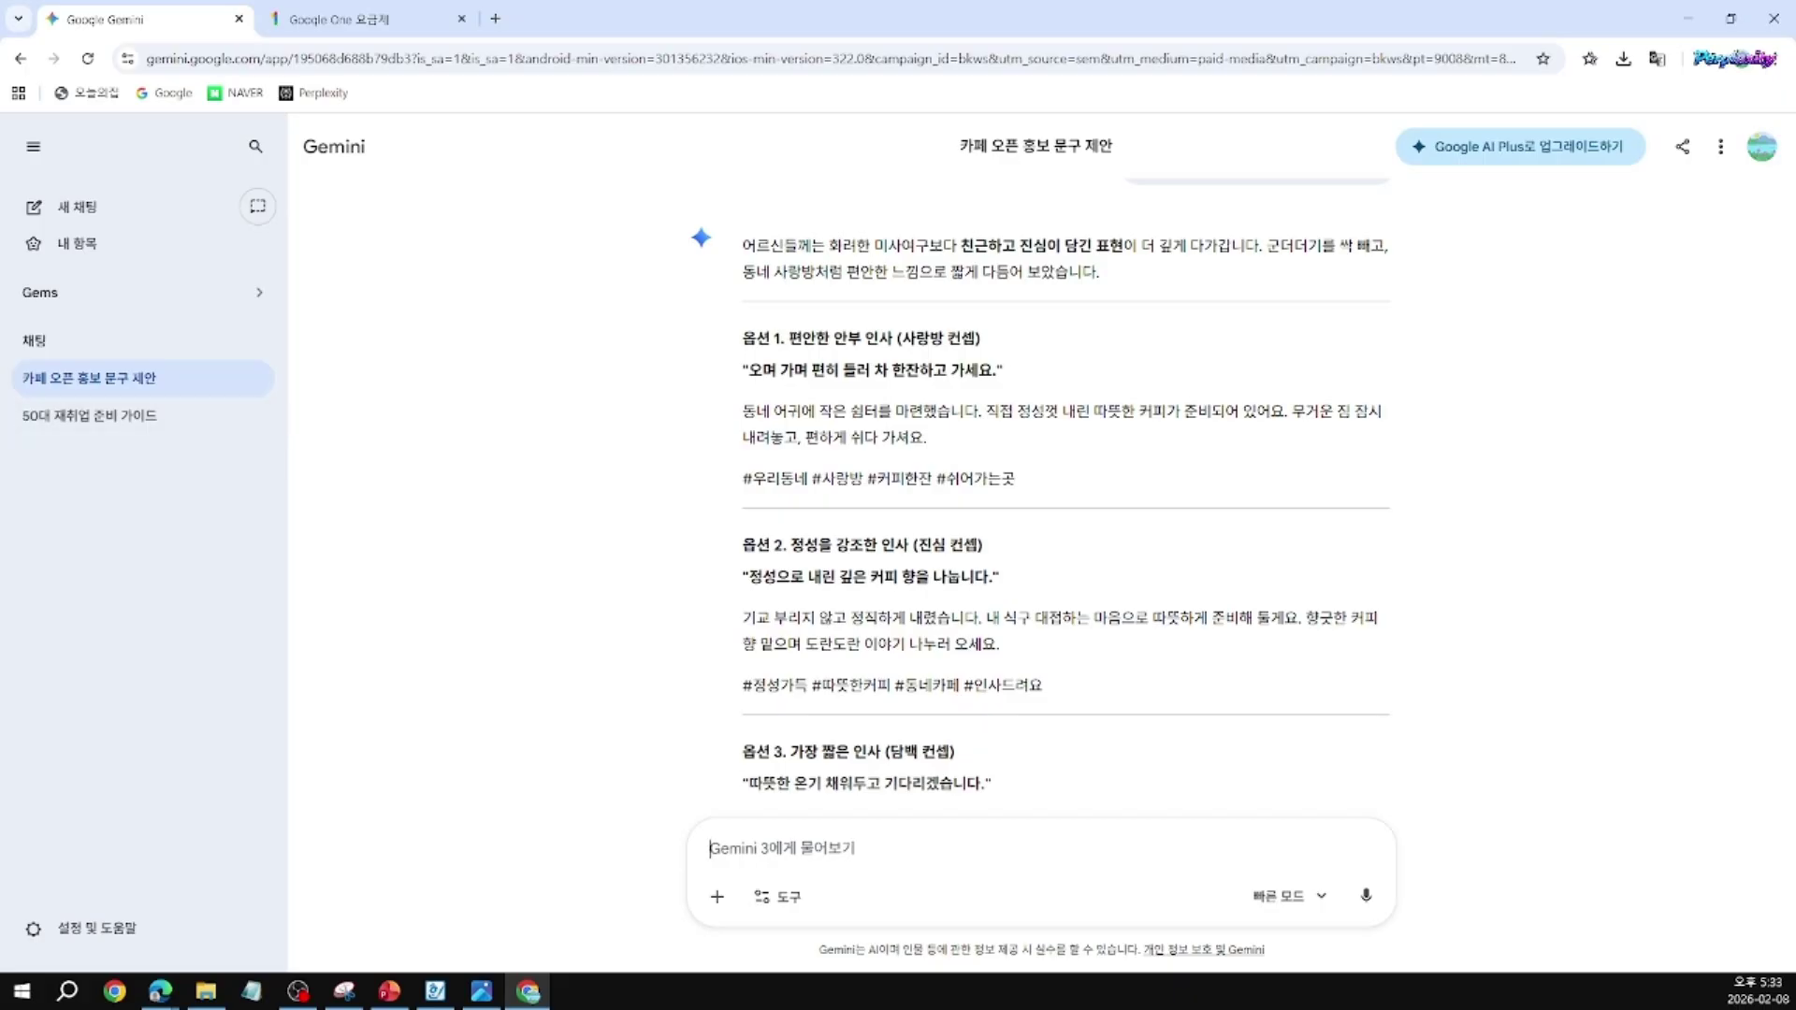
left_click(435, 991)
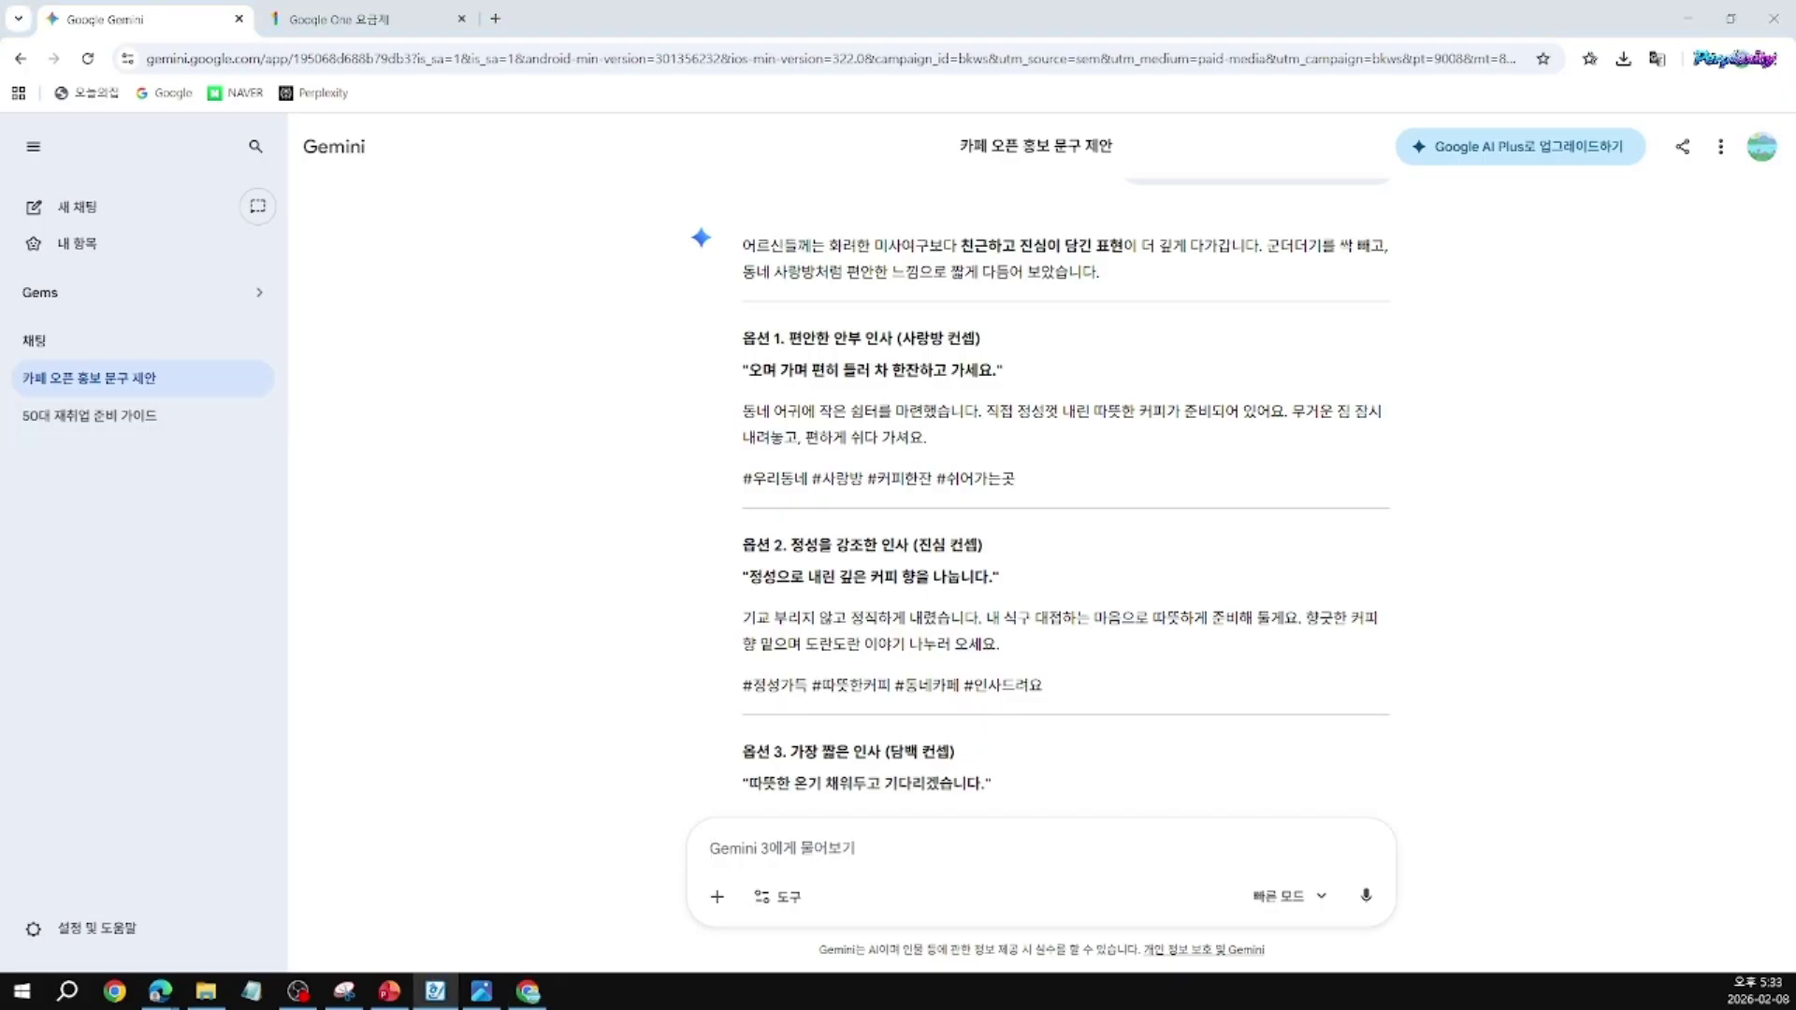
left_click(161, 991)
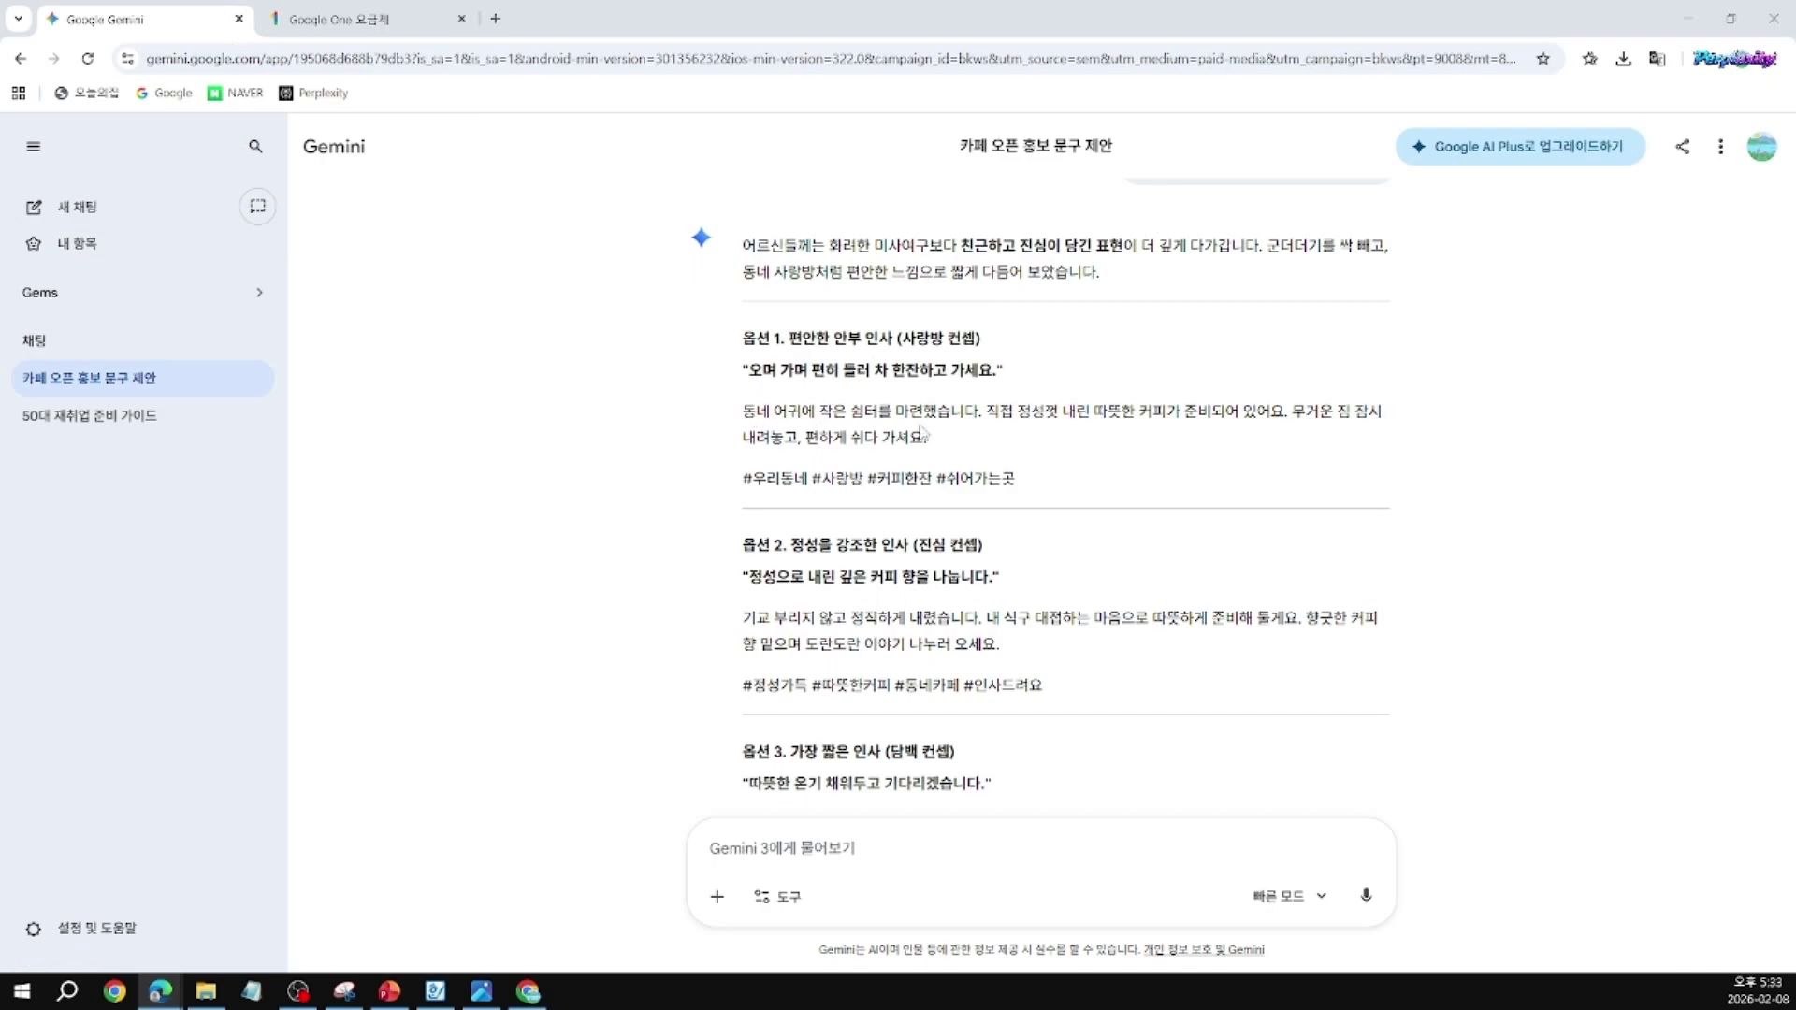
Step: Bring the body text of option 1 (사랑방 컨셉) into a new chat with the image creation tool enabled
left_click_drag(745, 408, 938, 449)
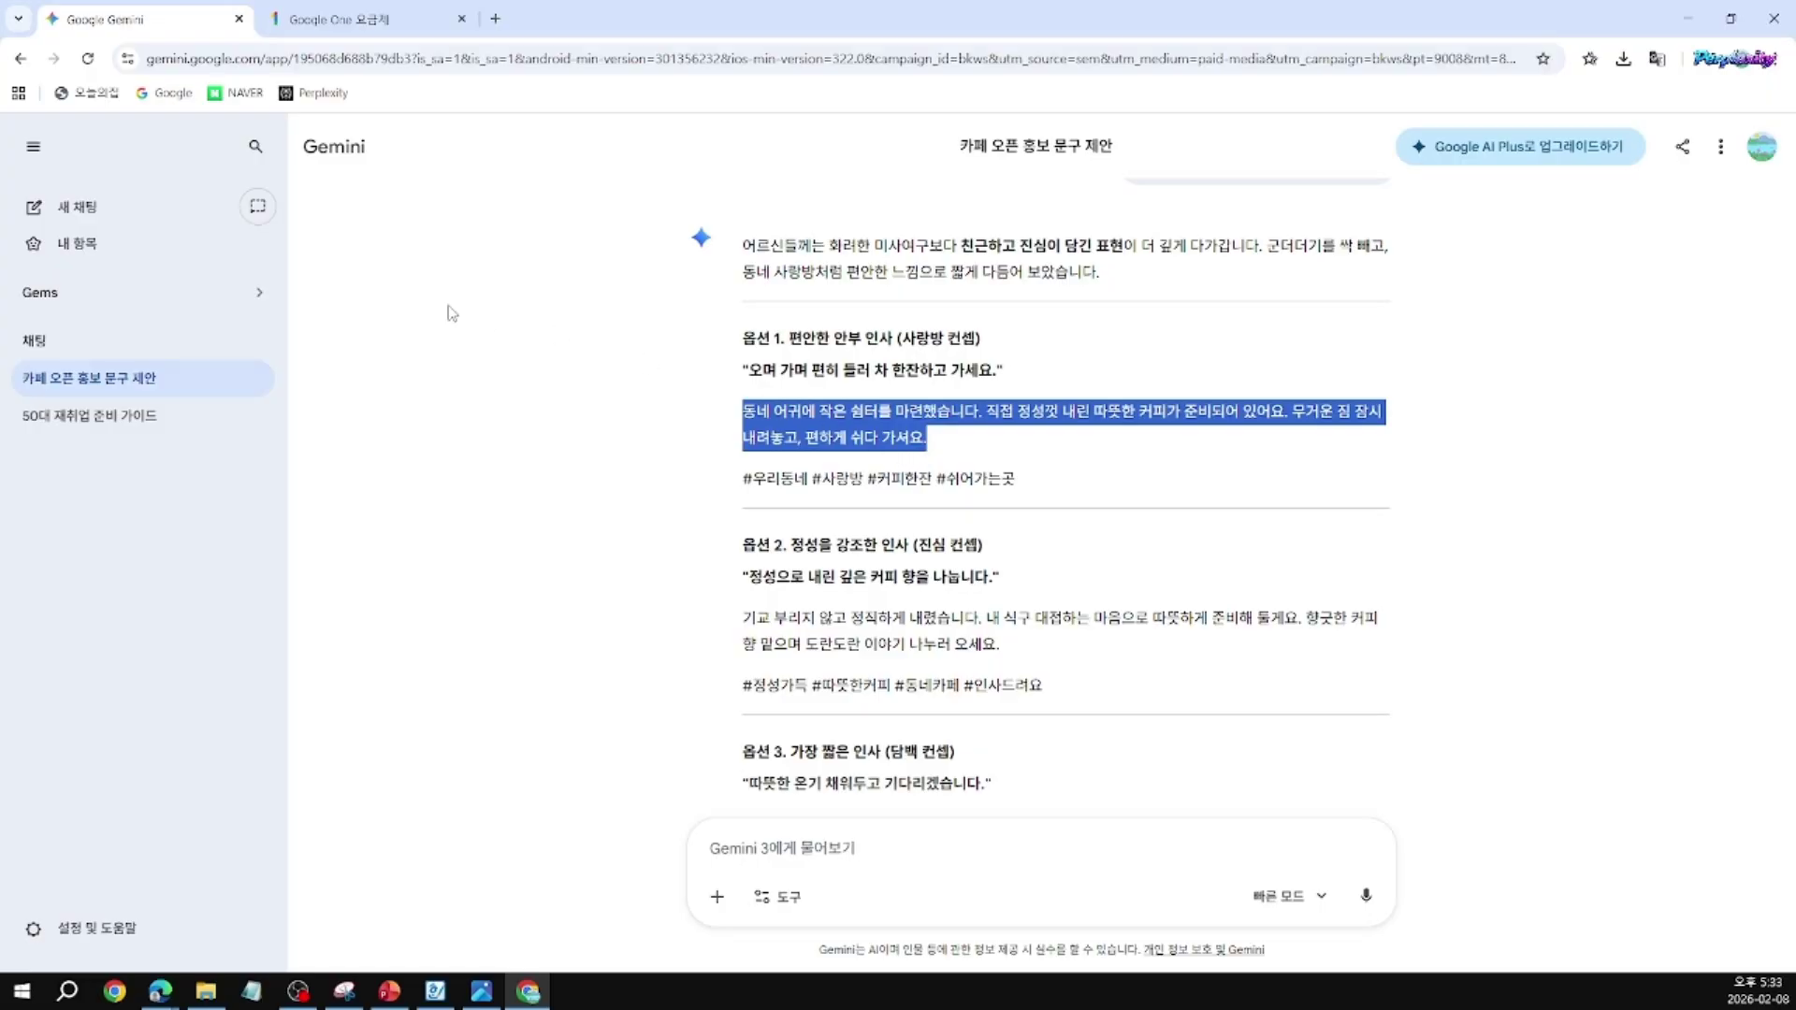
left_click(70, 217)
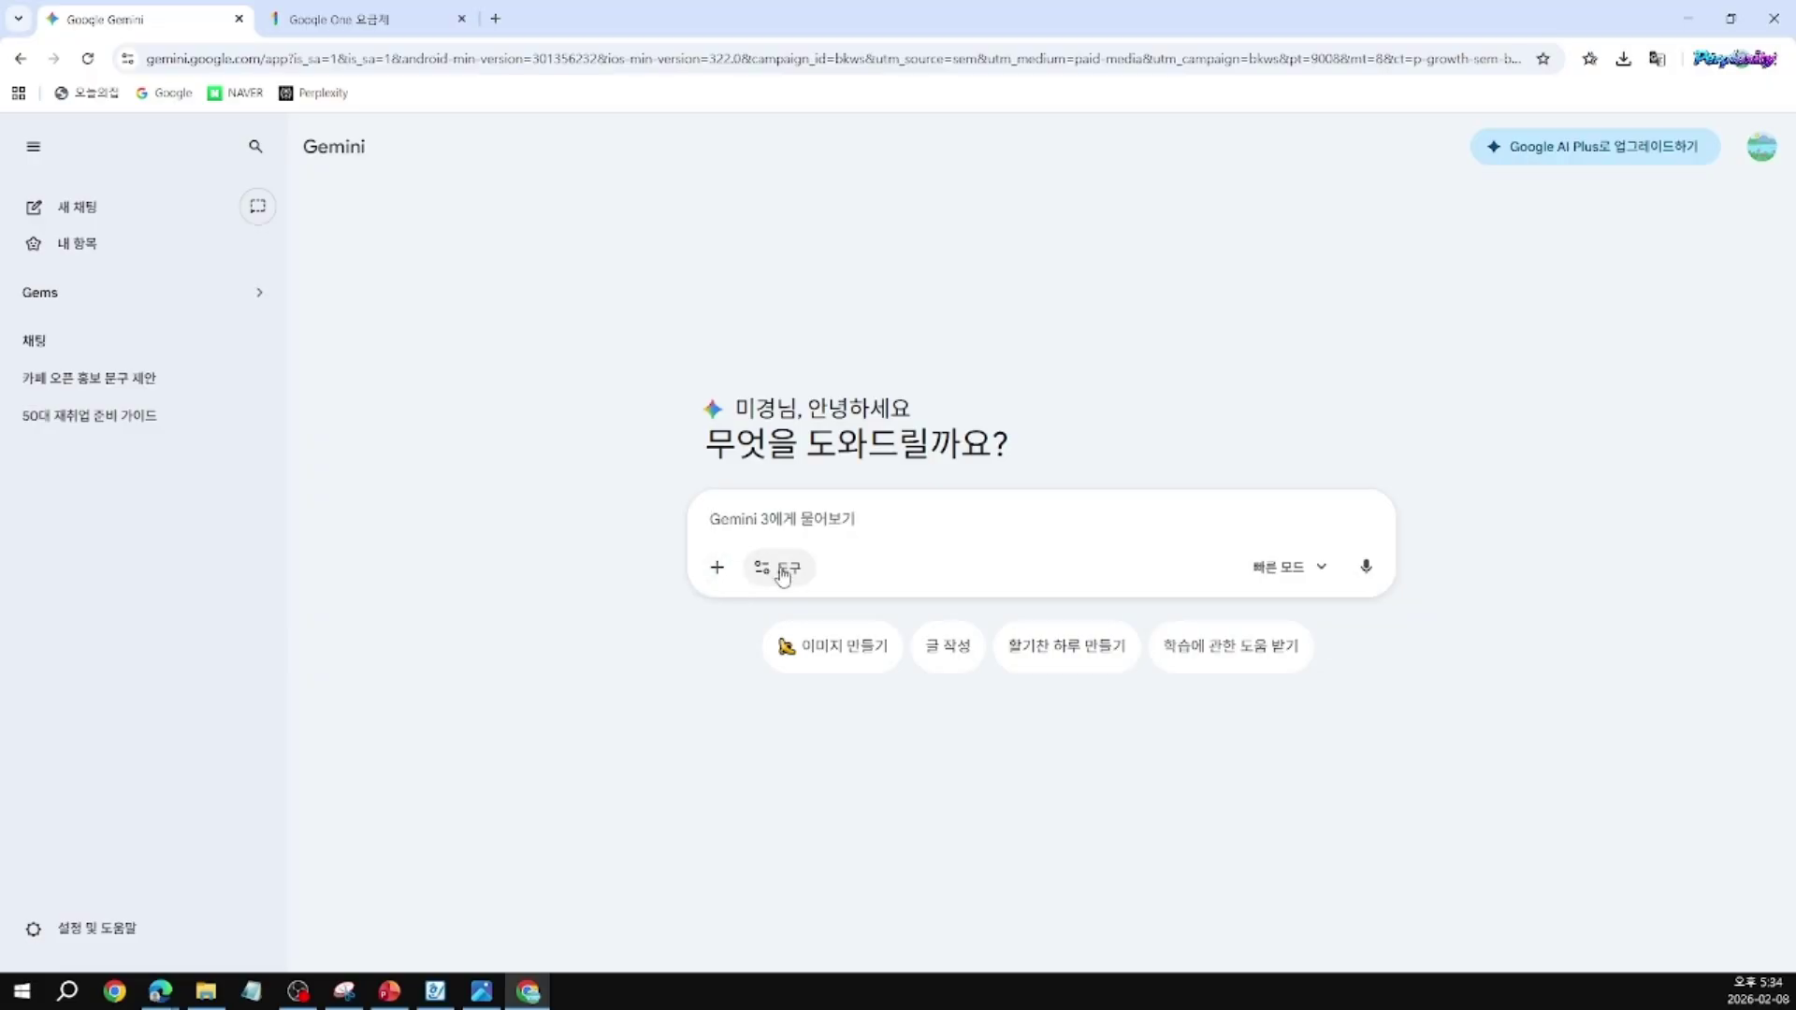
left_click(718, 571)
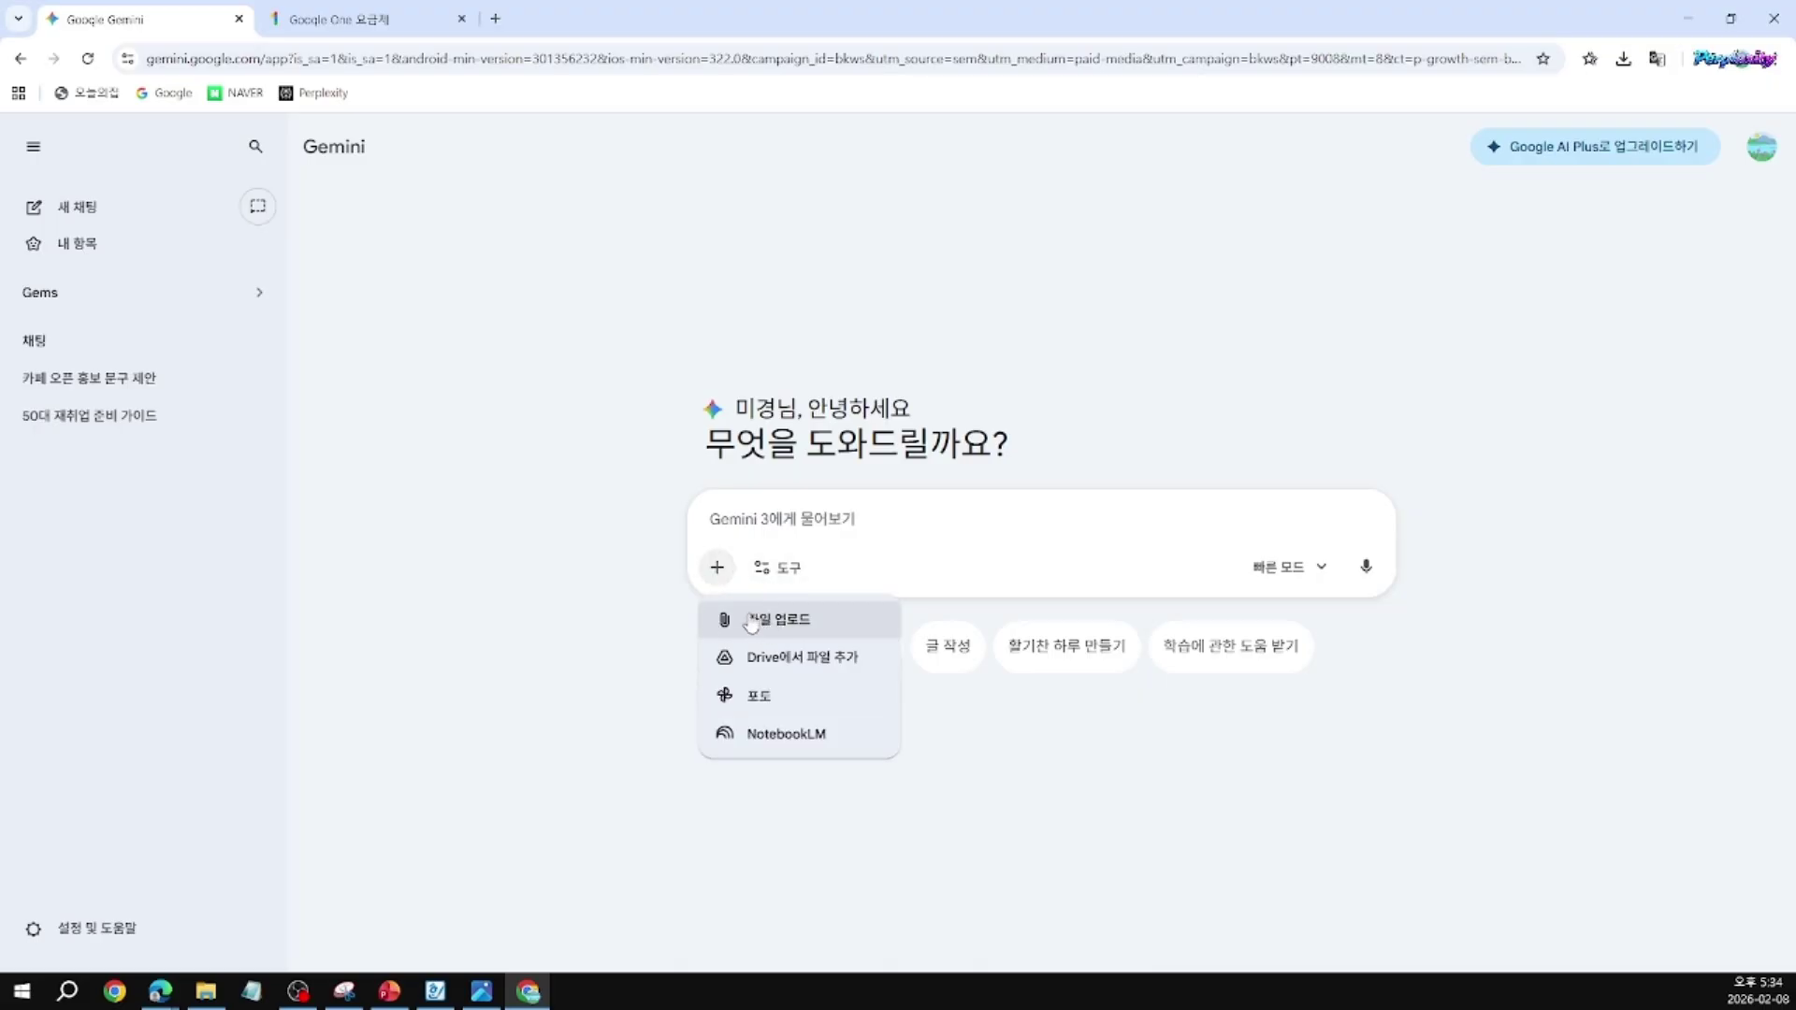
left_click(777, 573)
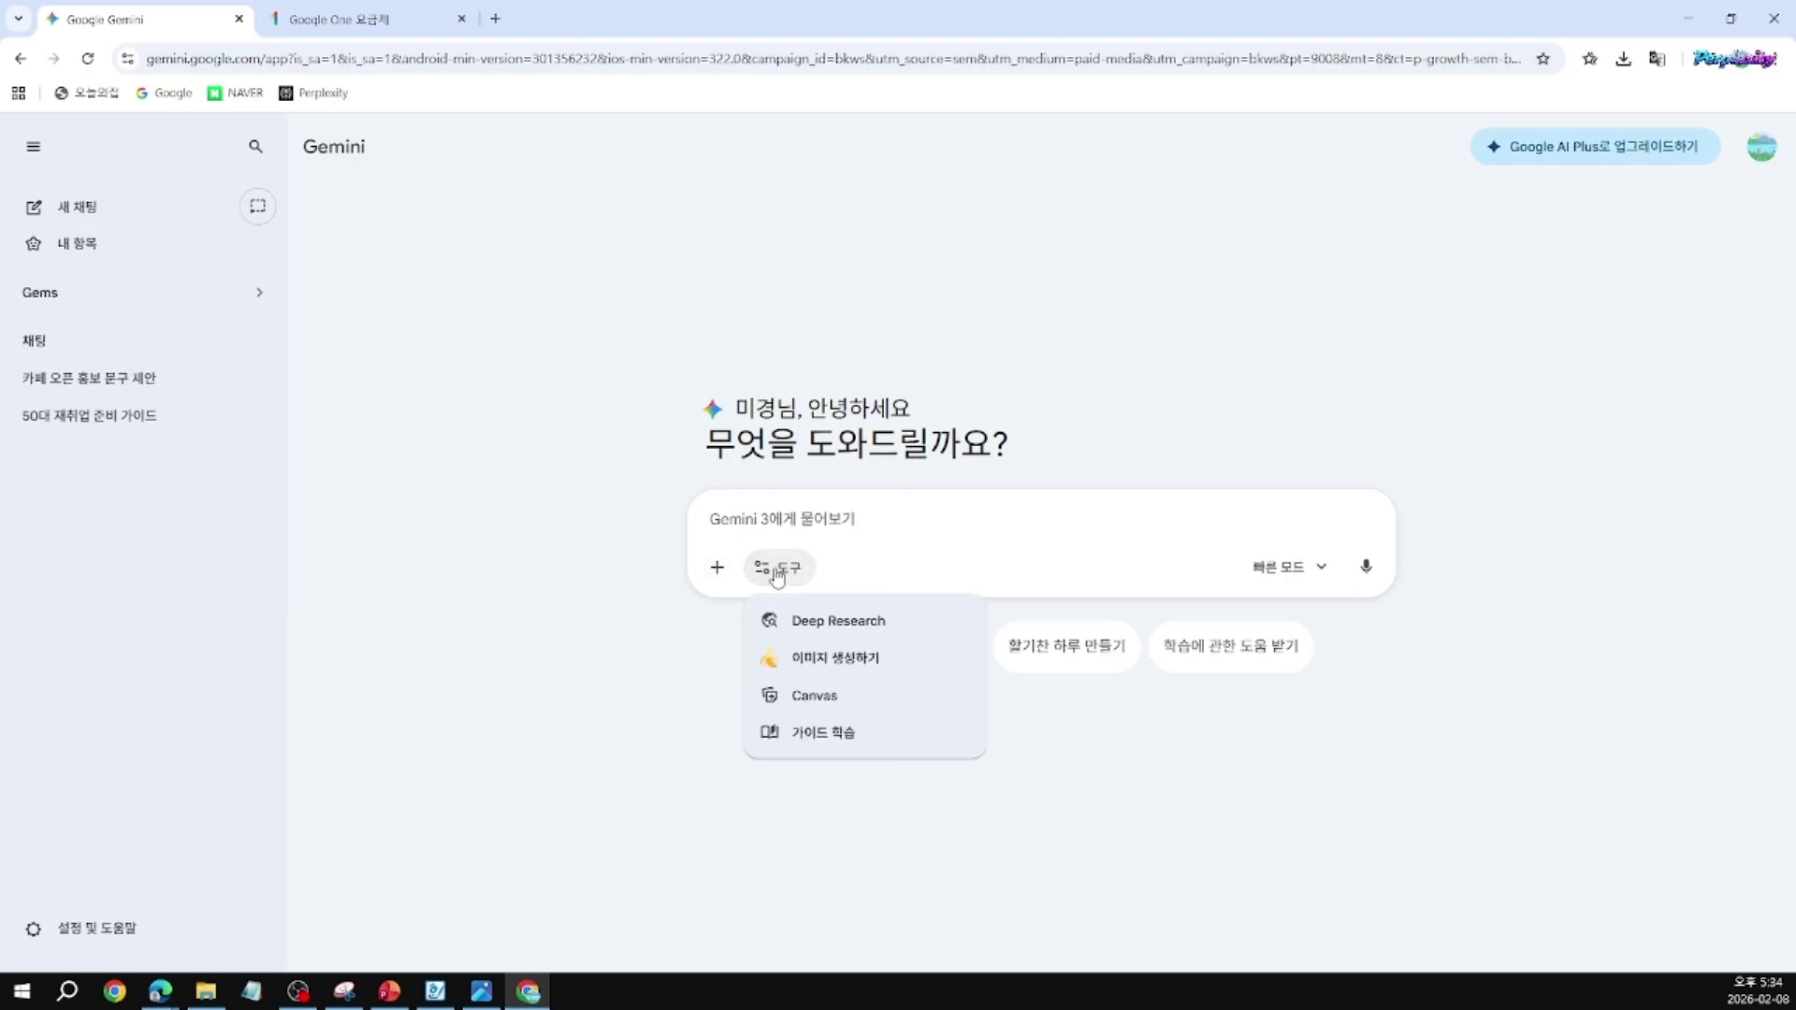
left_click(833, 659)
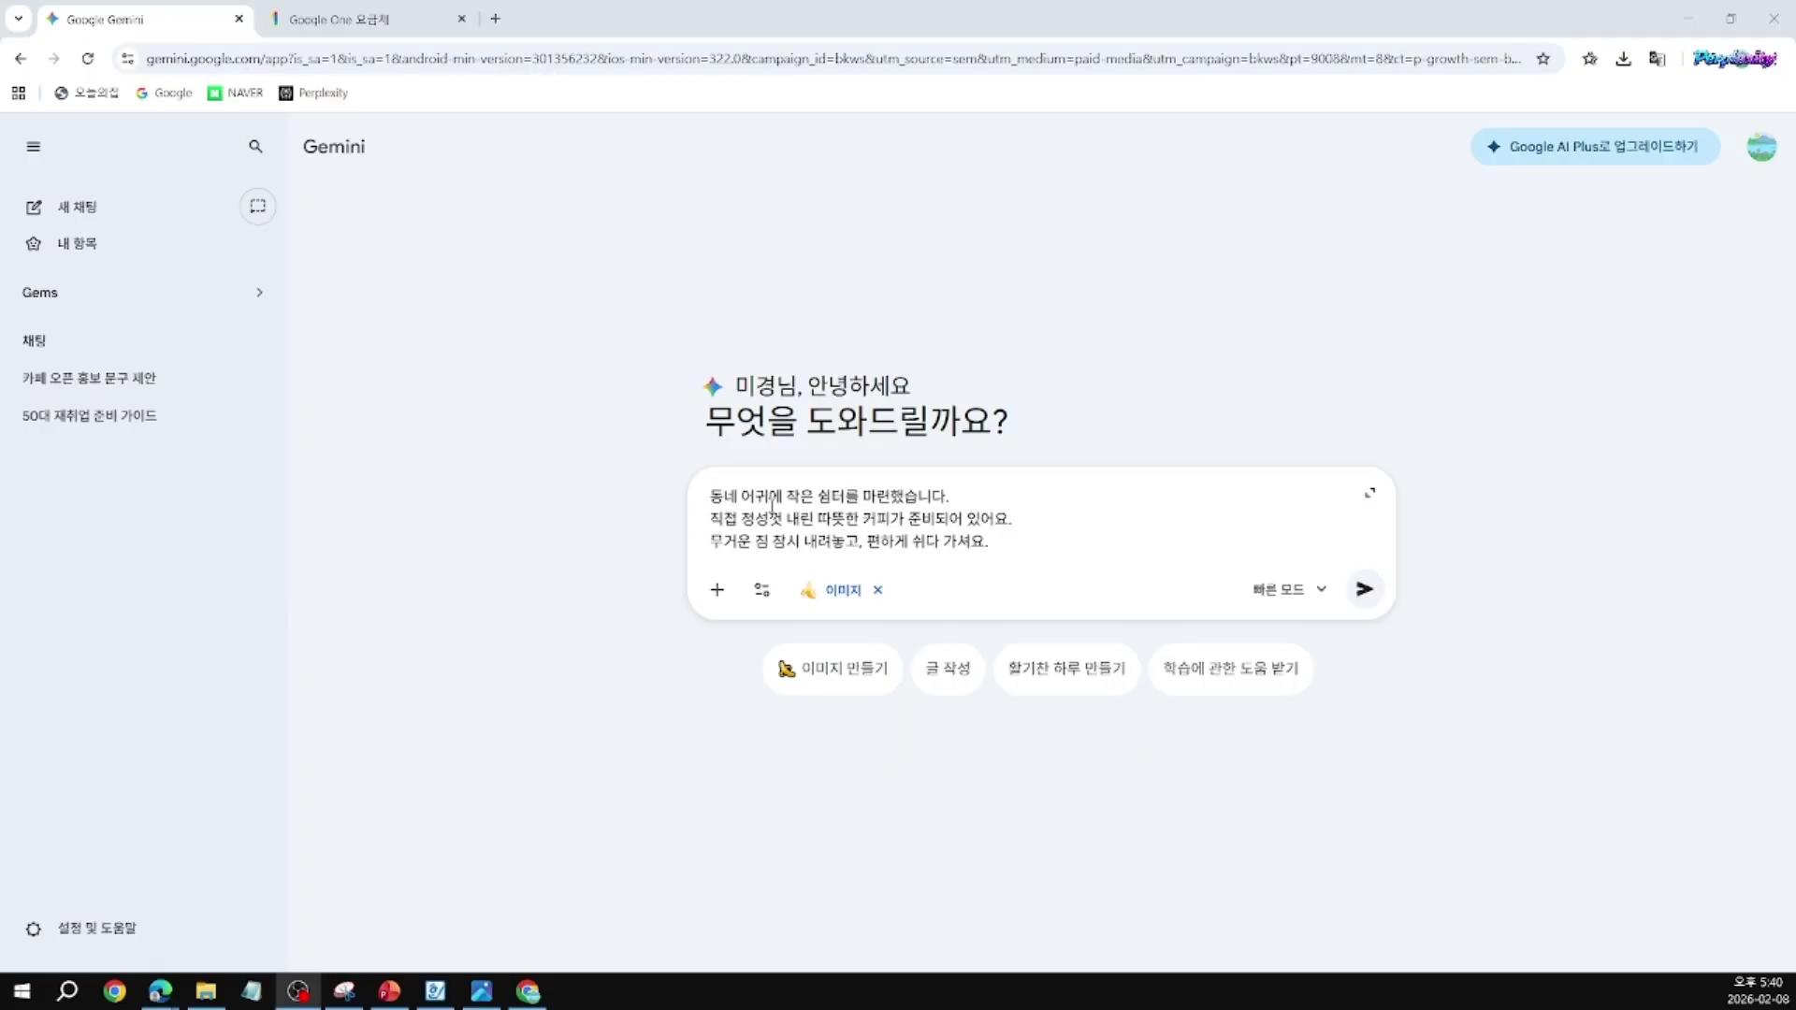
Step: Shorten the first two prompt lines to "동네 어귀에 작은 쉼터" and "직접 정성껏 내린 따뜻한 커피"
left_click_drag(849, 497, 941, 497)
key("BackSpace")
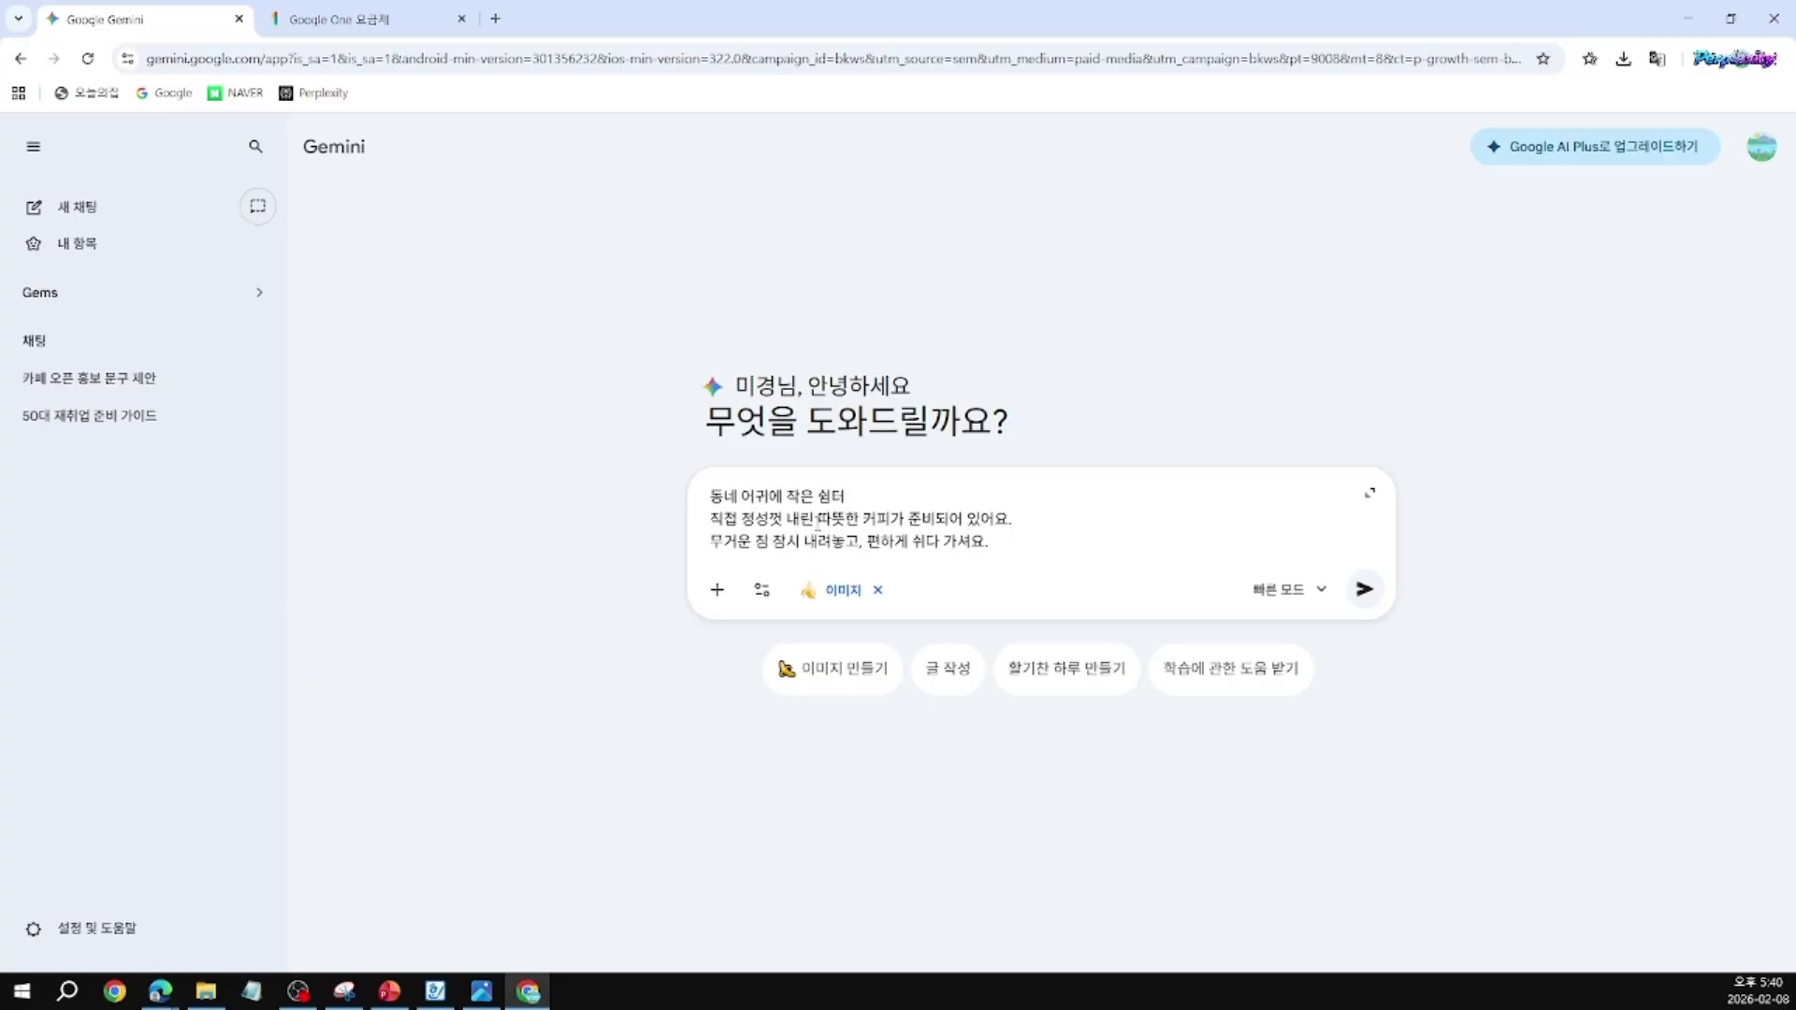
left_click_drag(892, 517, 1026, 525)
key("BackSpace")
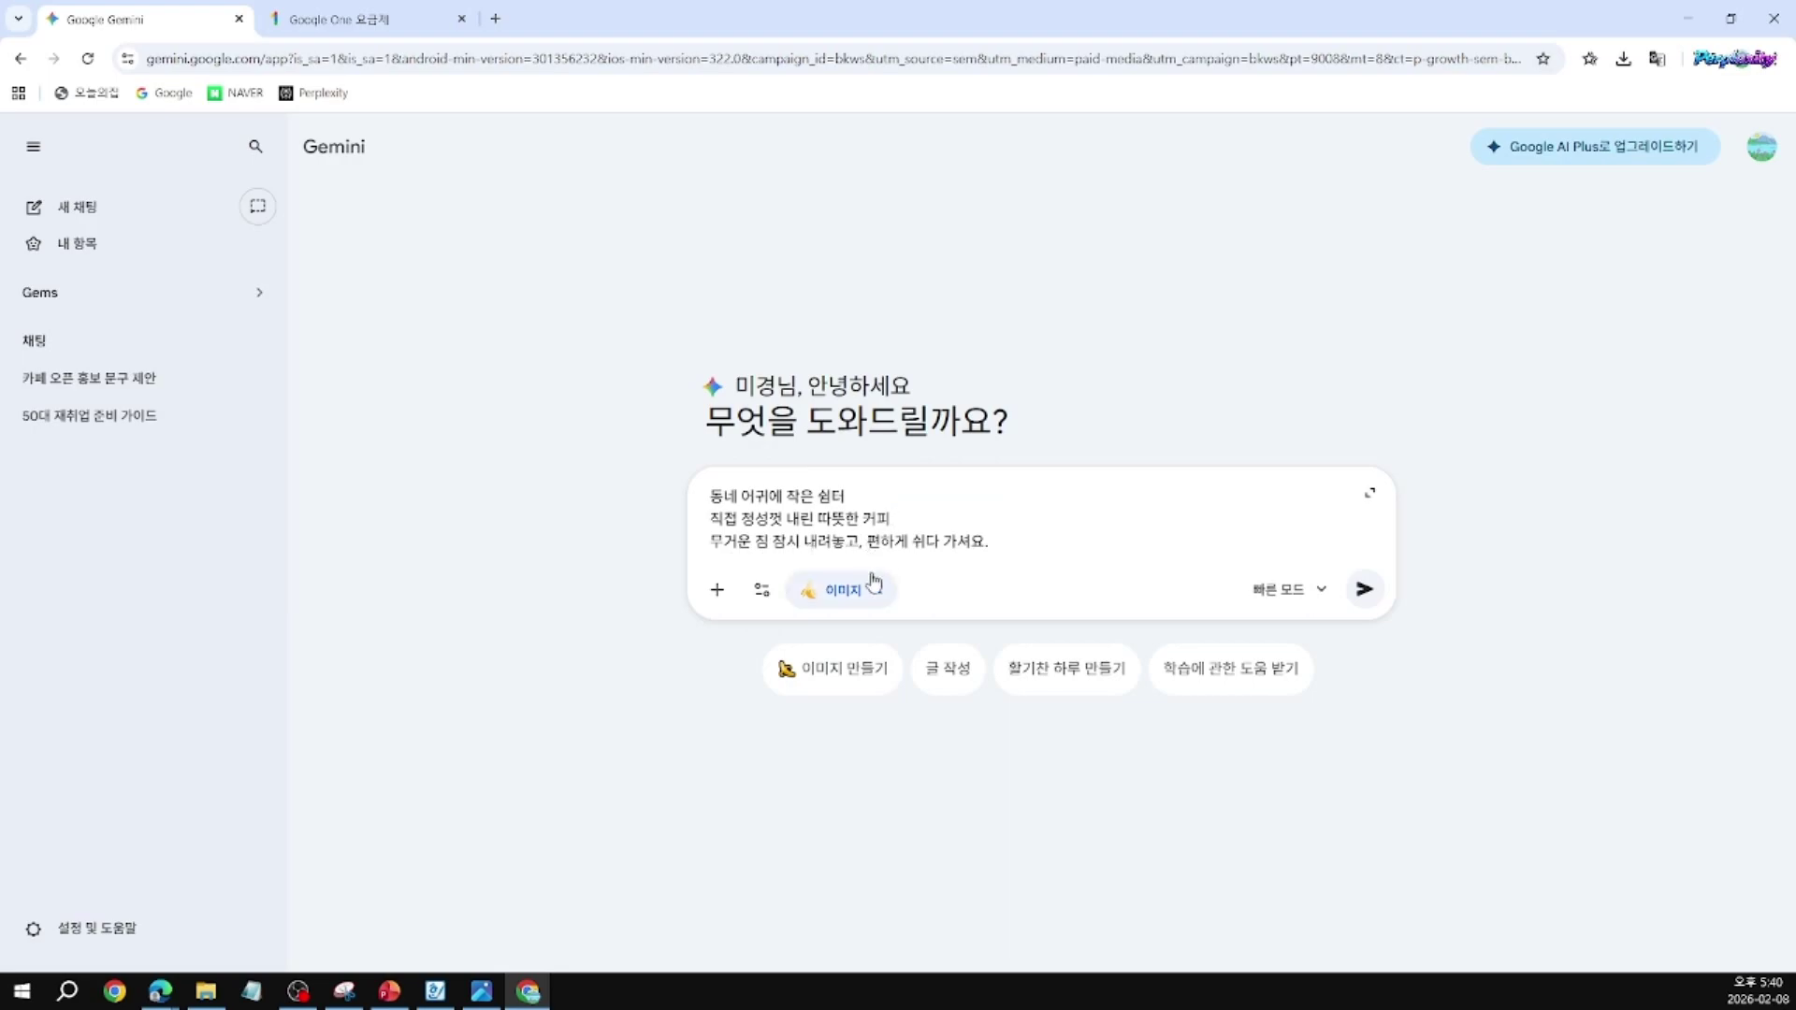
Step: Remove "무거운 짐 잠시 내려놓고," from the start of the third prompt line
key("BackSpace")
key("BackSpace")
key("BackSpace")
key("BackSpace")
key("BackSpace")
key("BackSpace")
key("BackSpace")
key("BackSpace")
key("BackSpace")
key("BackSpace")
key("BackSpace")
key("BackSpace")
key("BackSpace")
key("BackSpace")
key("BackSpace")
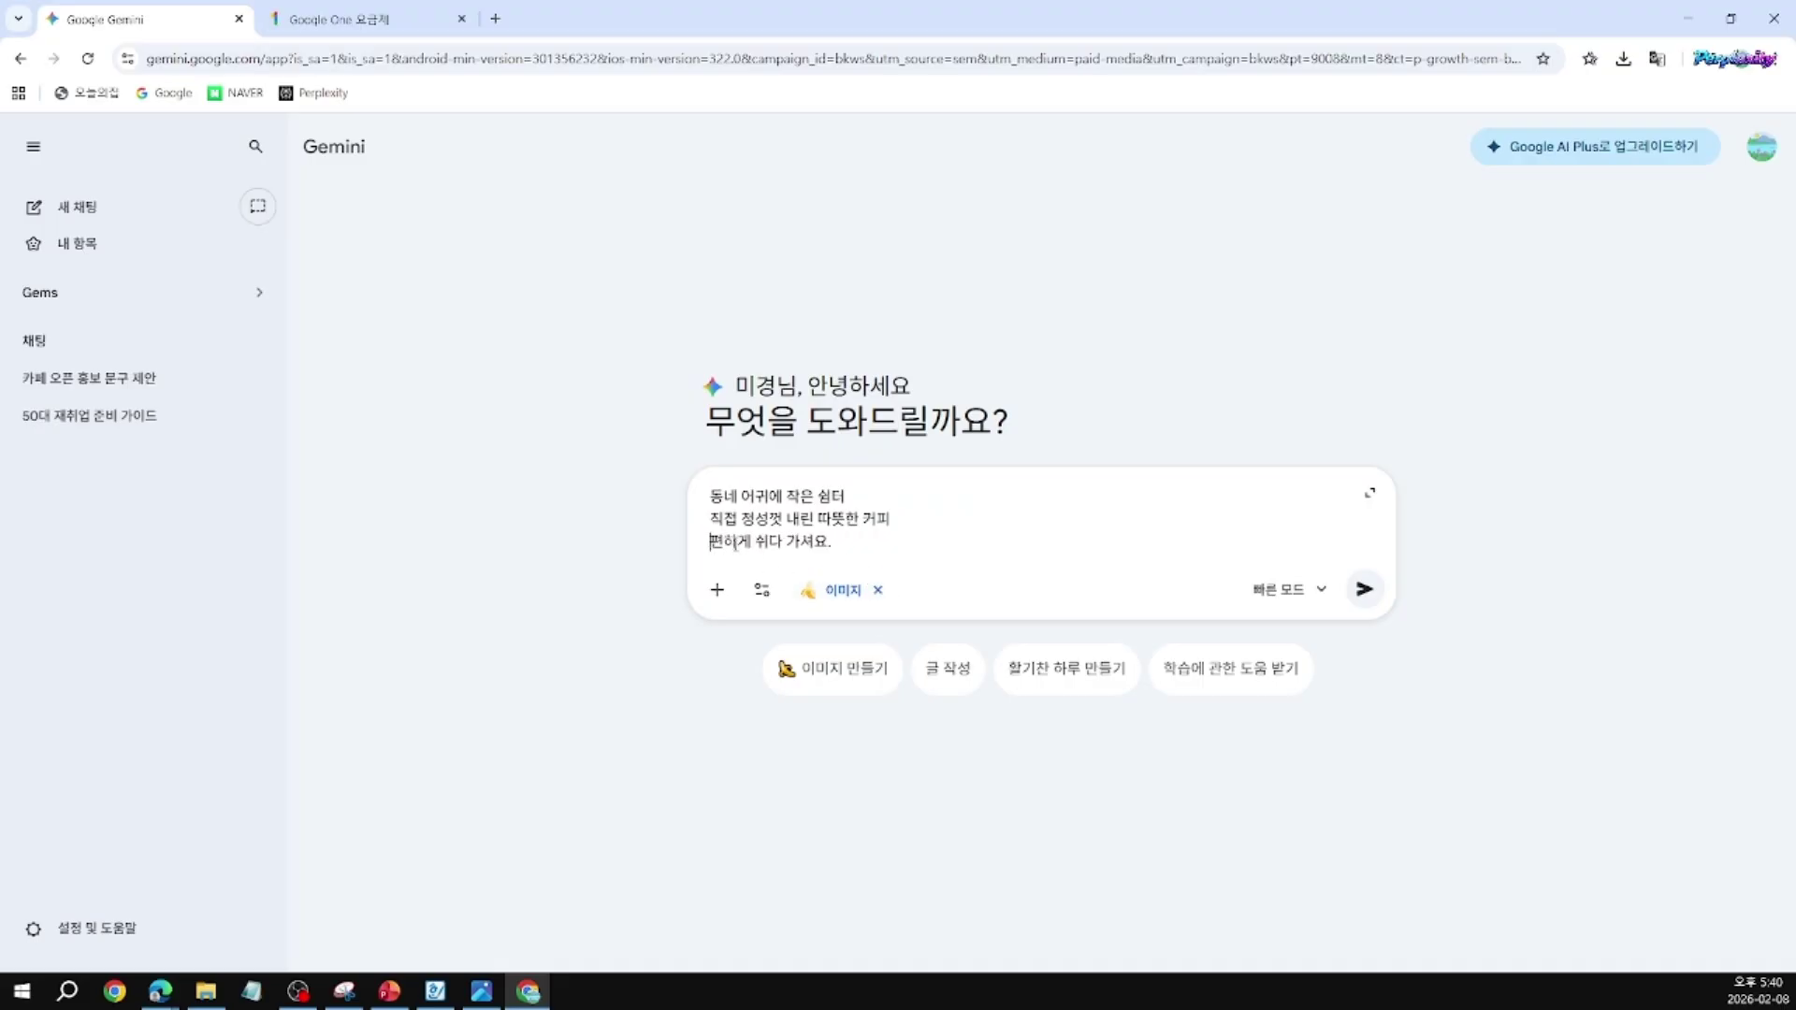
Step: Replace the third prompt line with "편안한 분위기"
left_click_drag(726, 542, 839, 550)
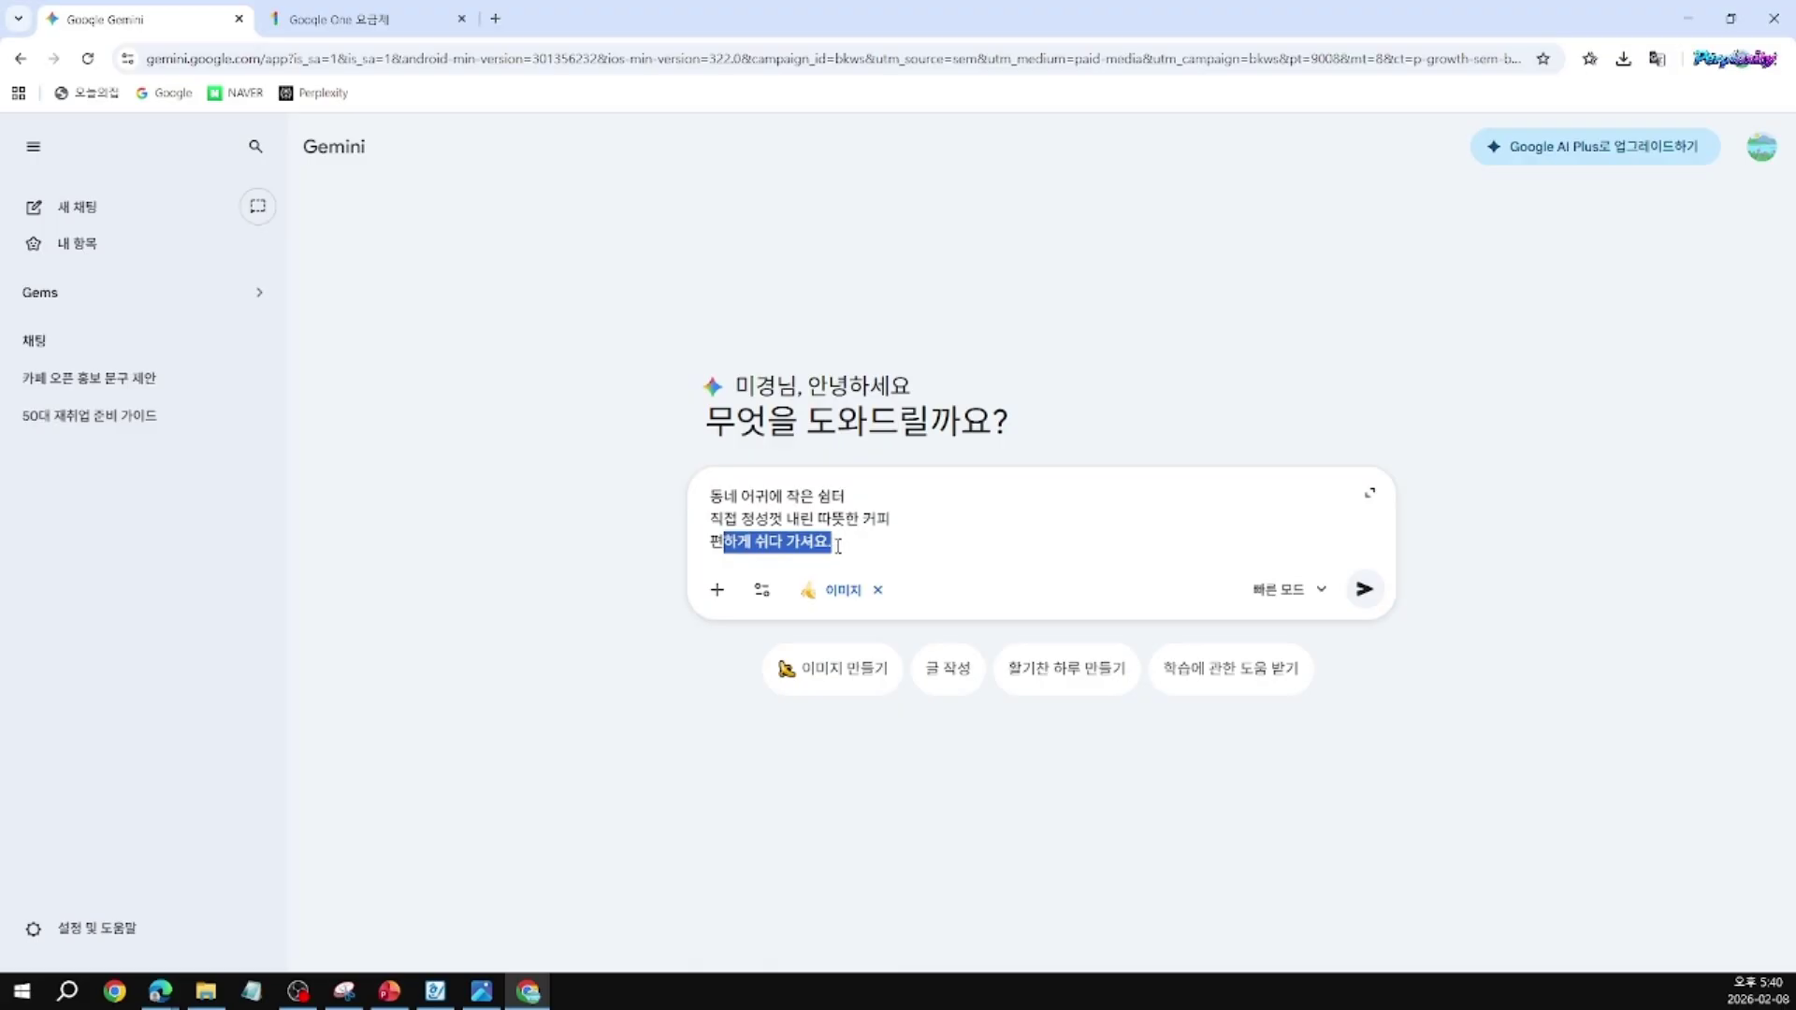
left_click(758, 544)
left_click_drag(725, 542, 837, 544)
type("이")
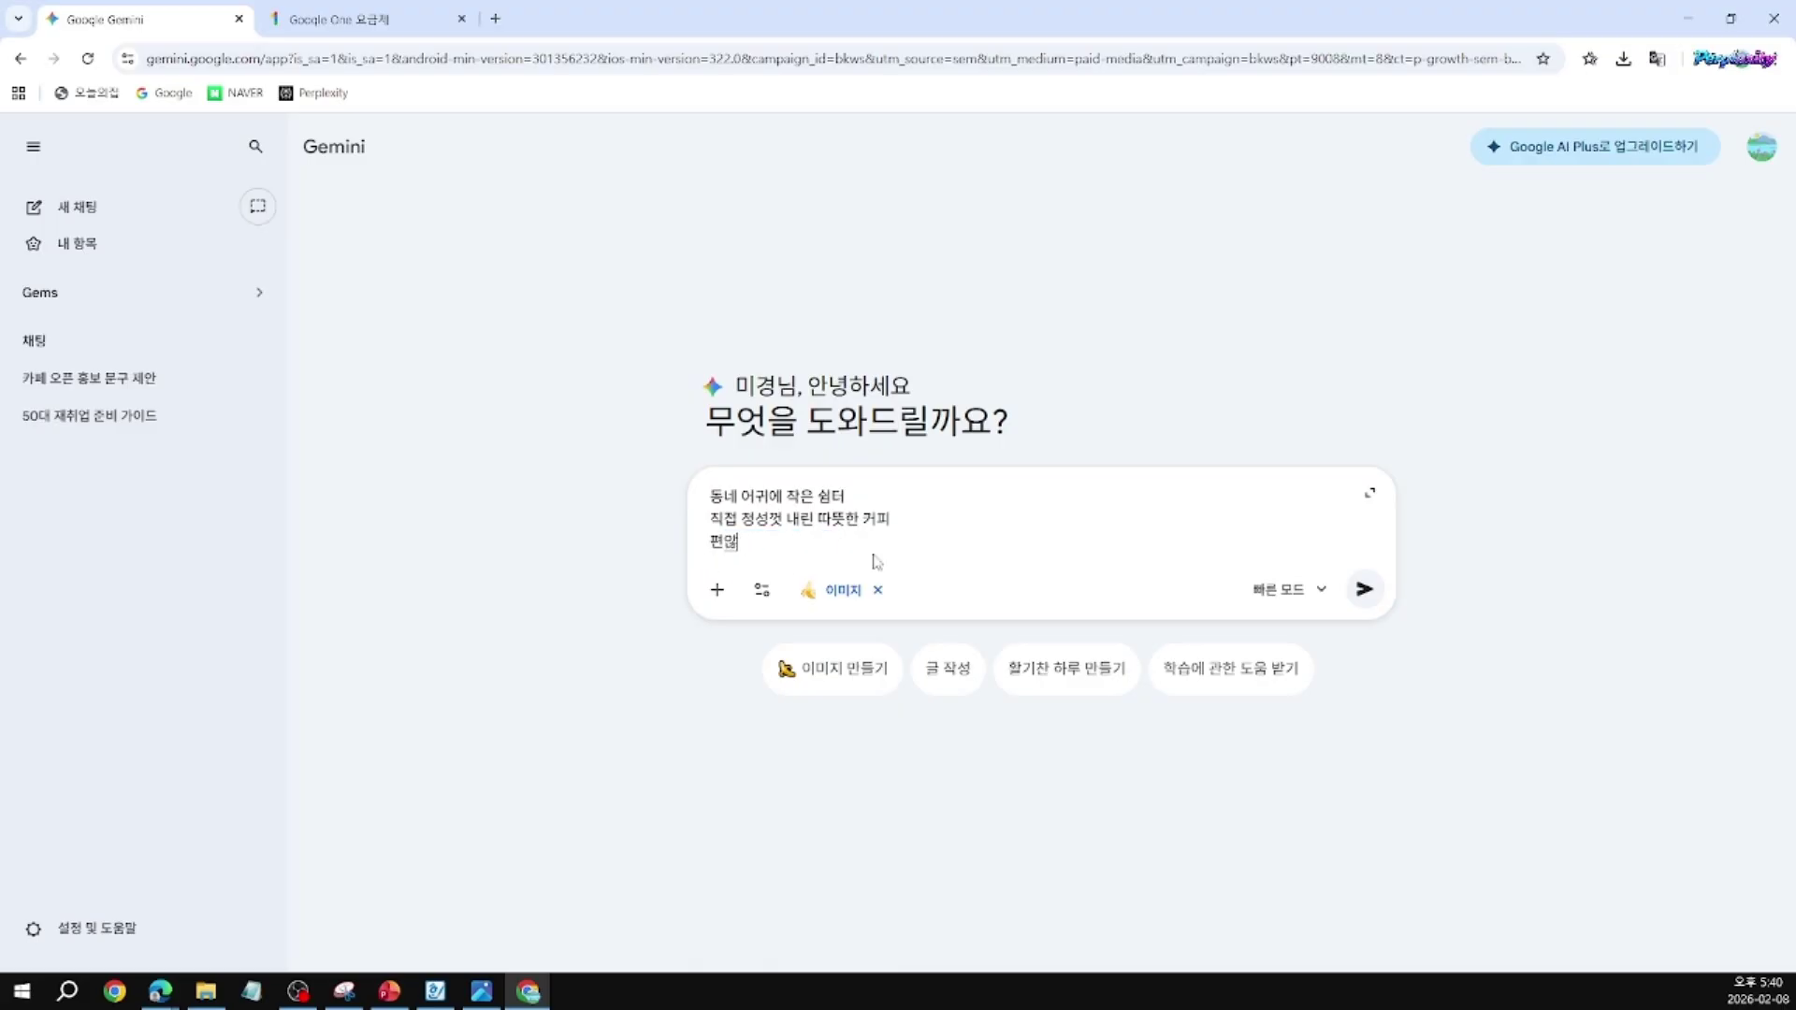
type("한 분위기")
Step: Add "이미지를 생성해 주세요" as the fourth prompt line and submit it to generate the café image
key("shift+Return")
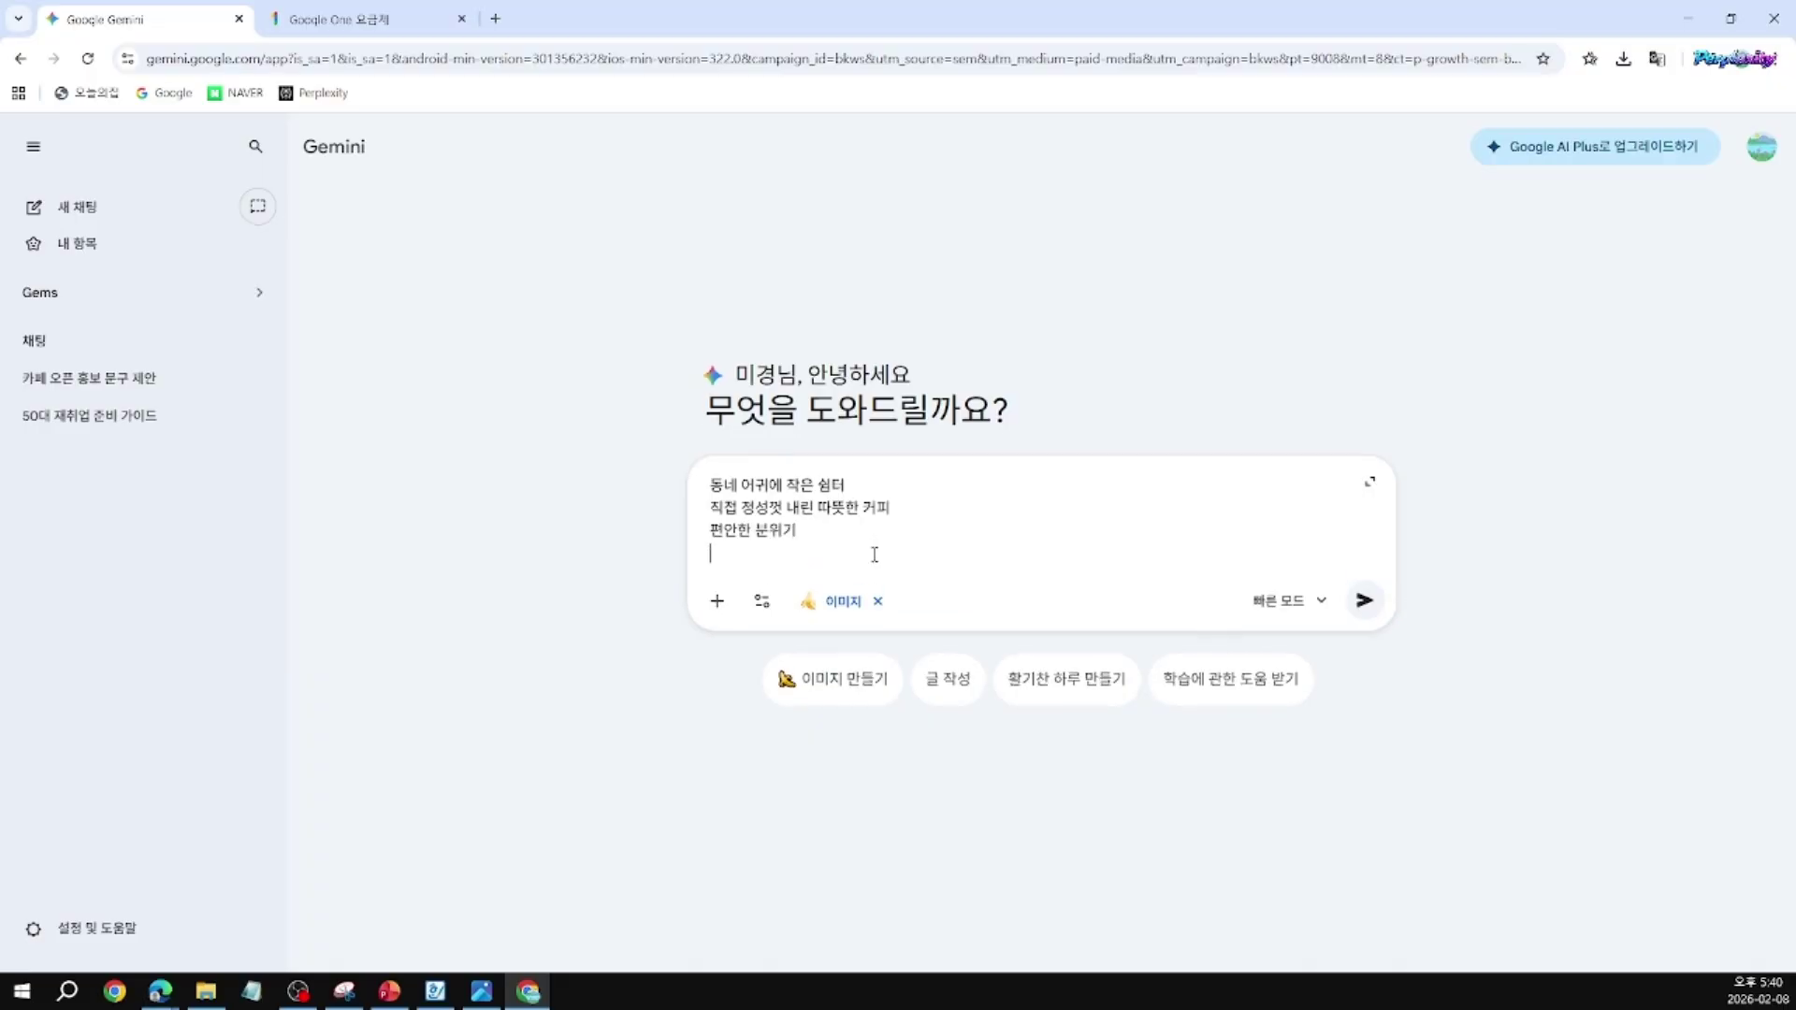
type("이미")
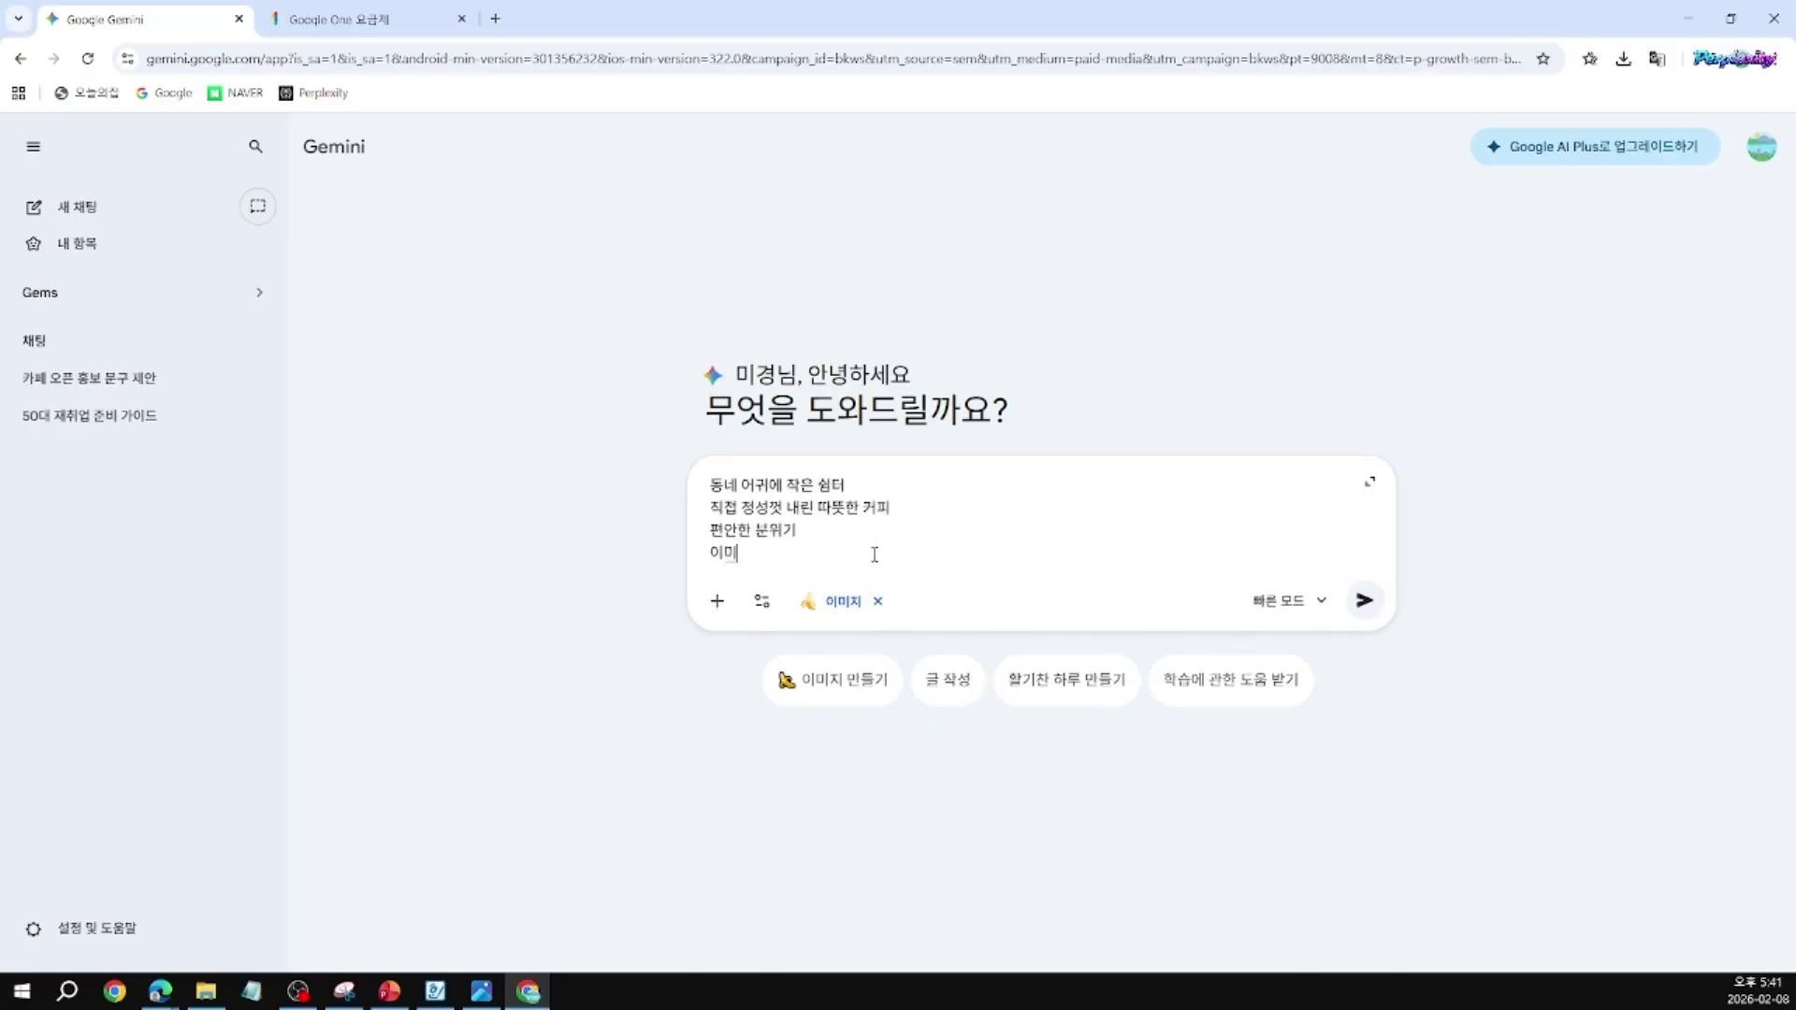
type("지를 생세")
type("해 주세요")
key("Return")
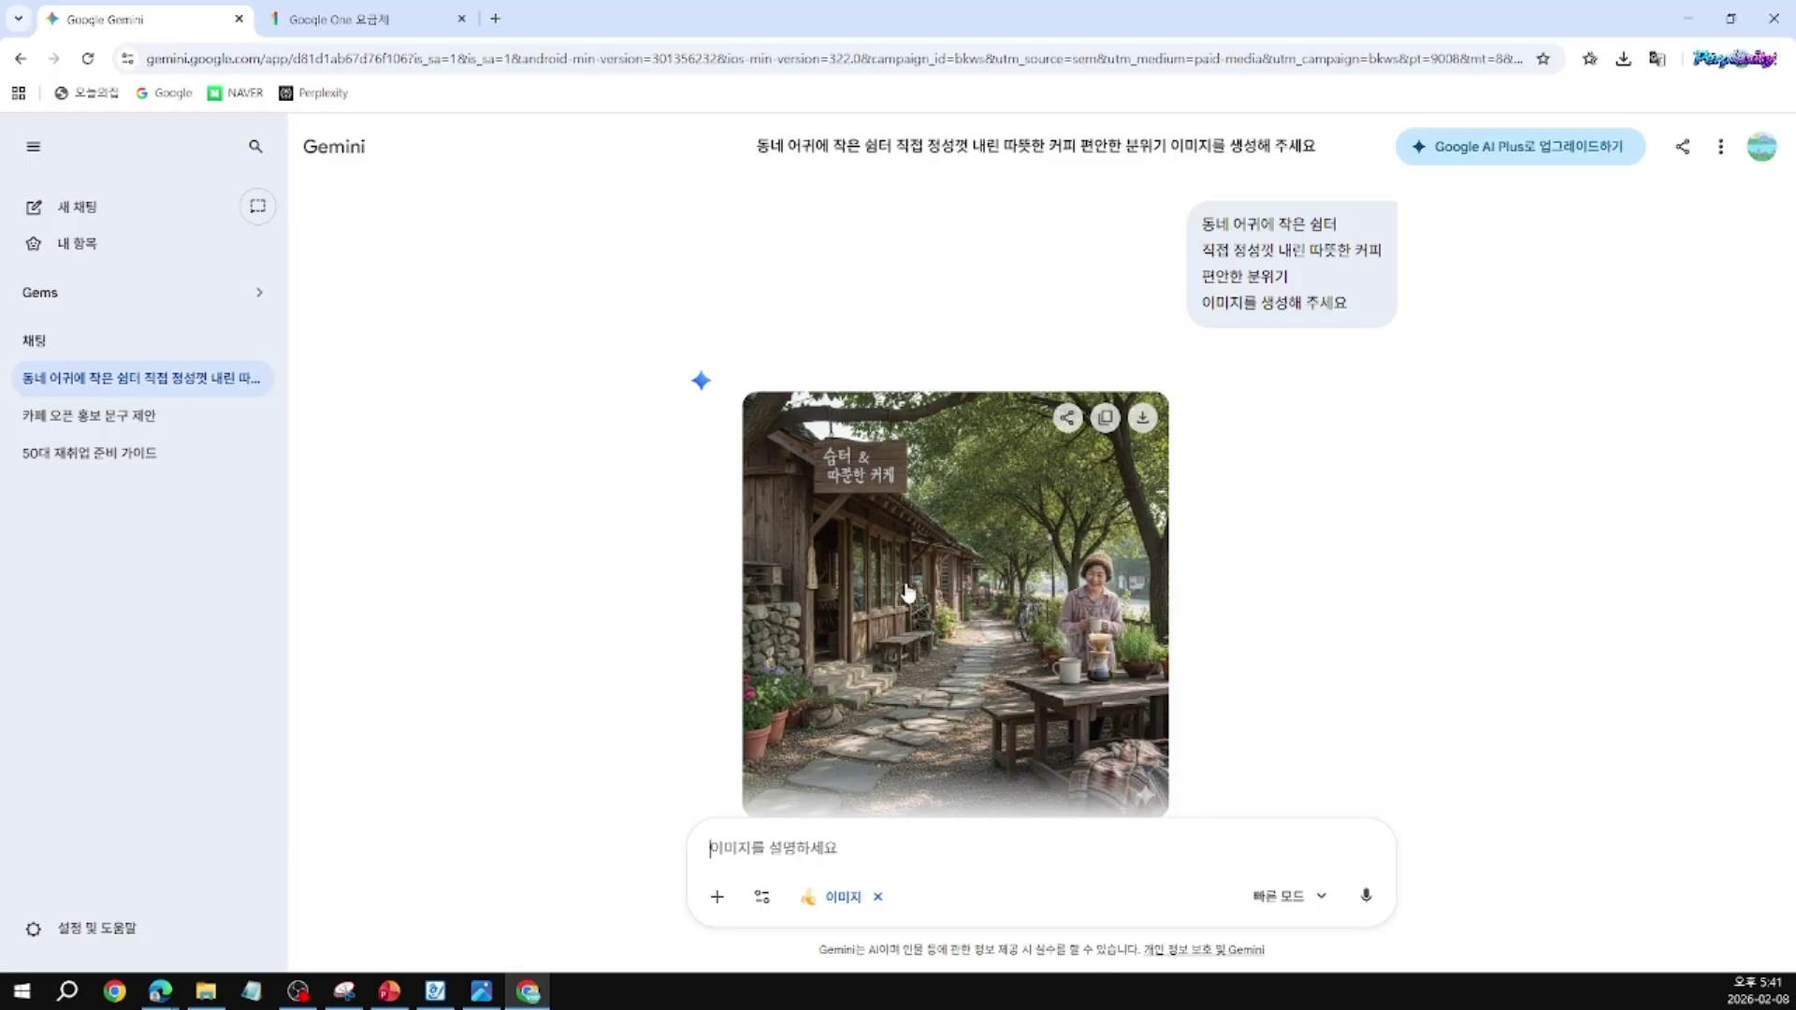
Step: View the generated café image and its public link sharing options, and close the sharing dialog
scroll(907, 592, "up", 1)
mouse_move(1202, 204)
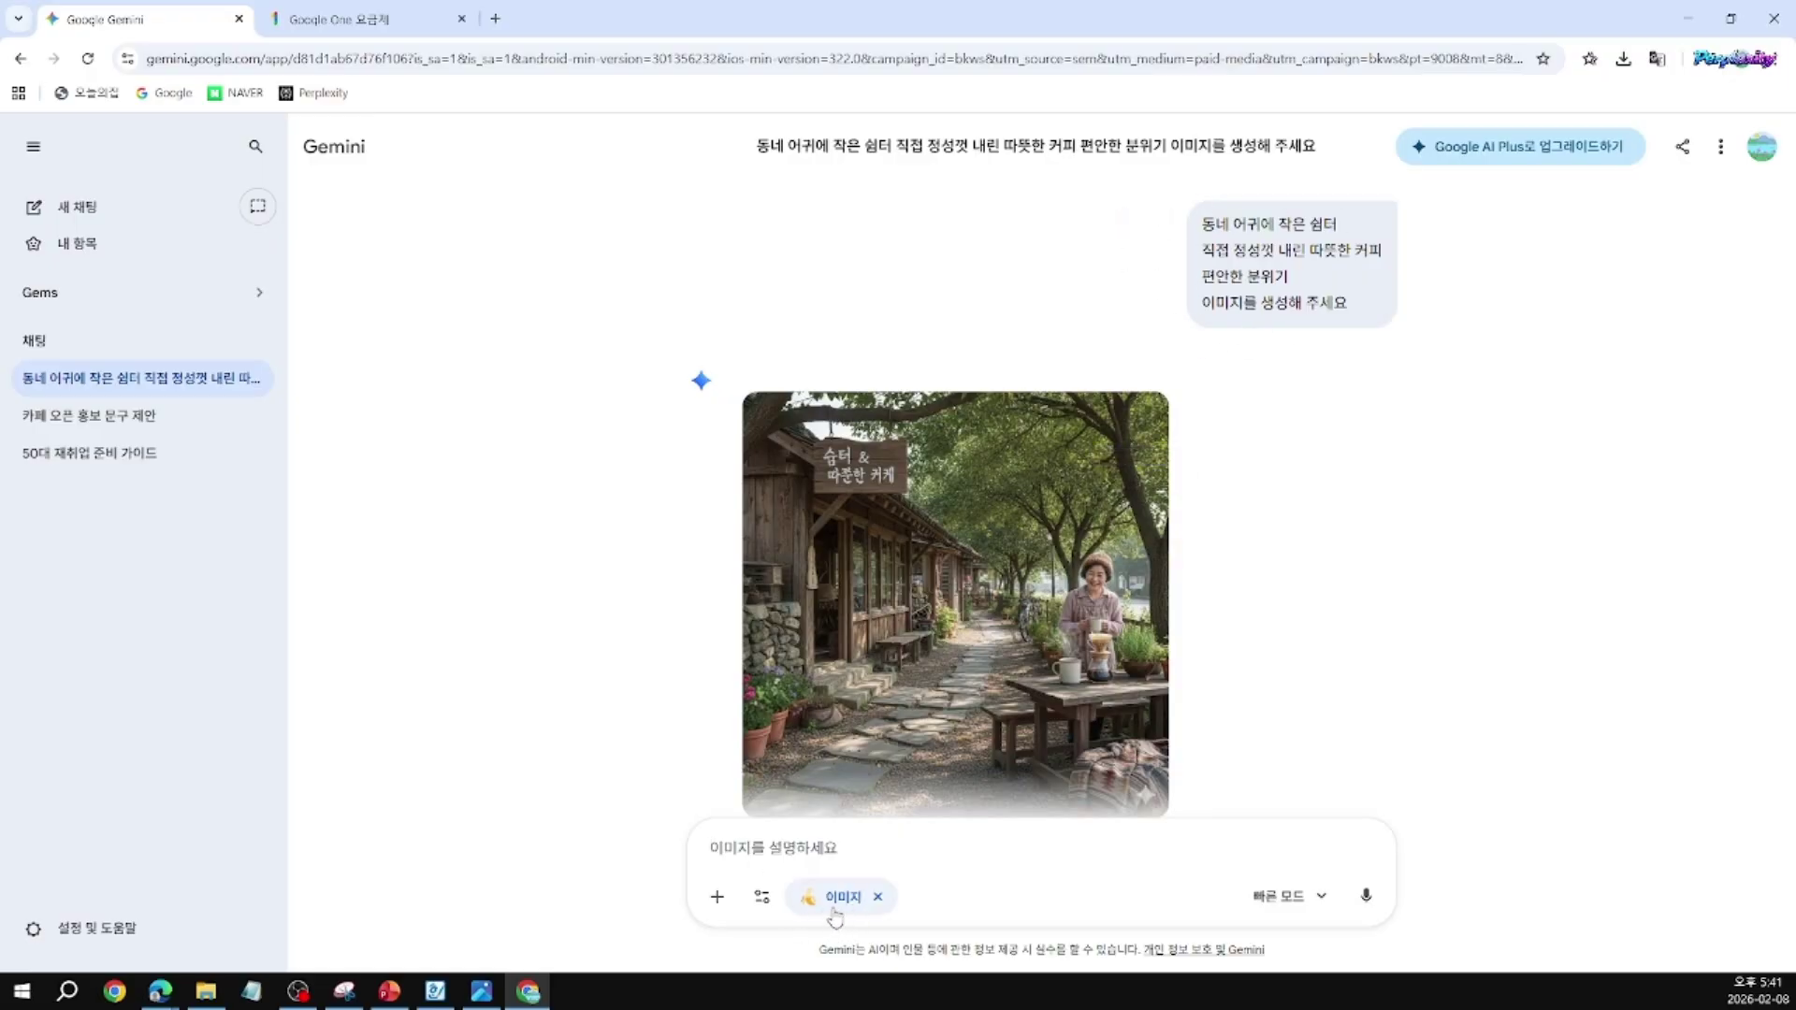
mouse_move(982, 676)
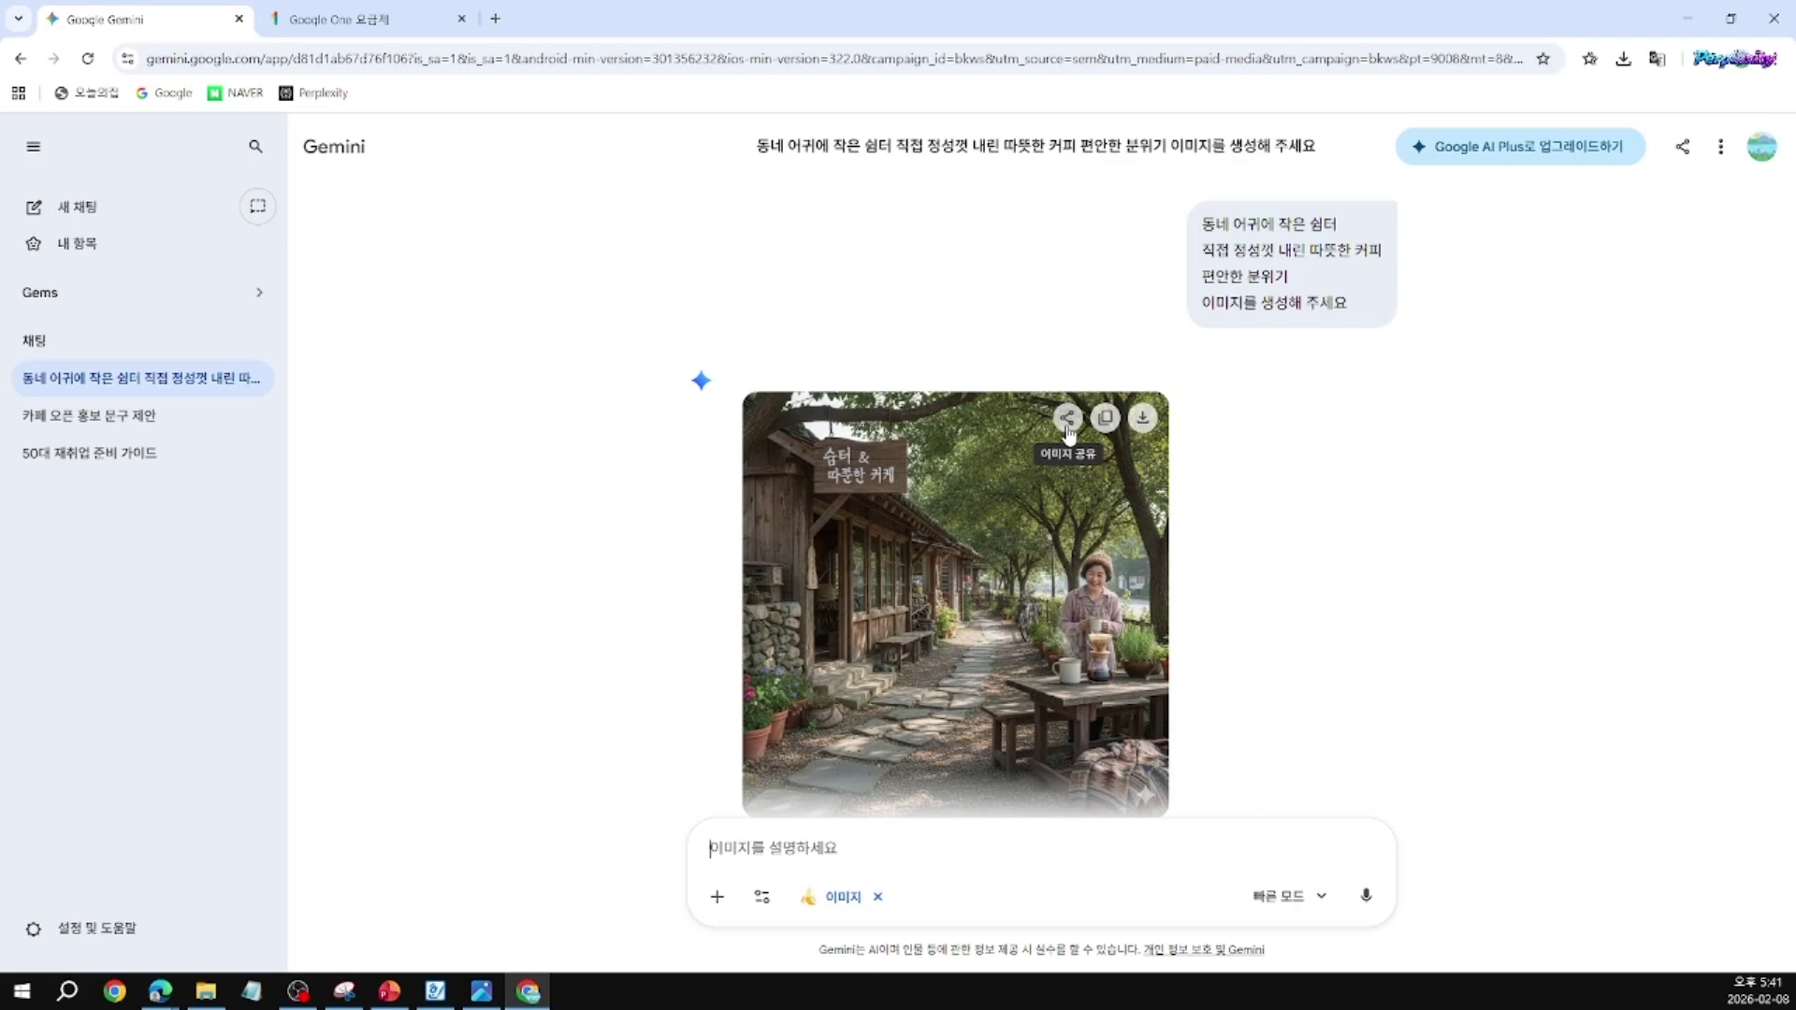
left_click(1068, 427)
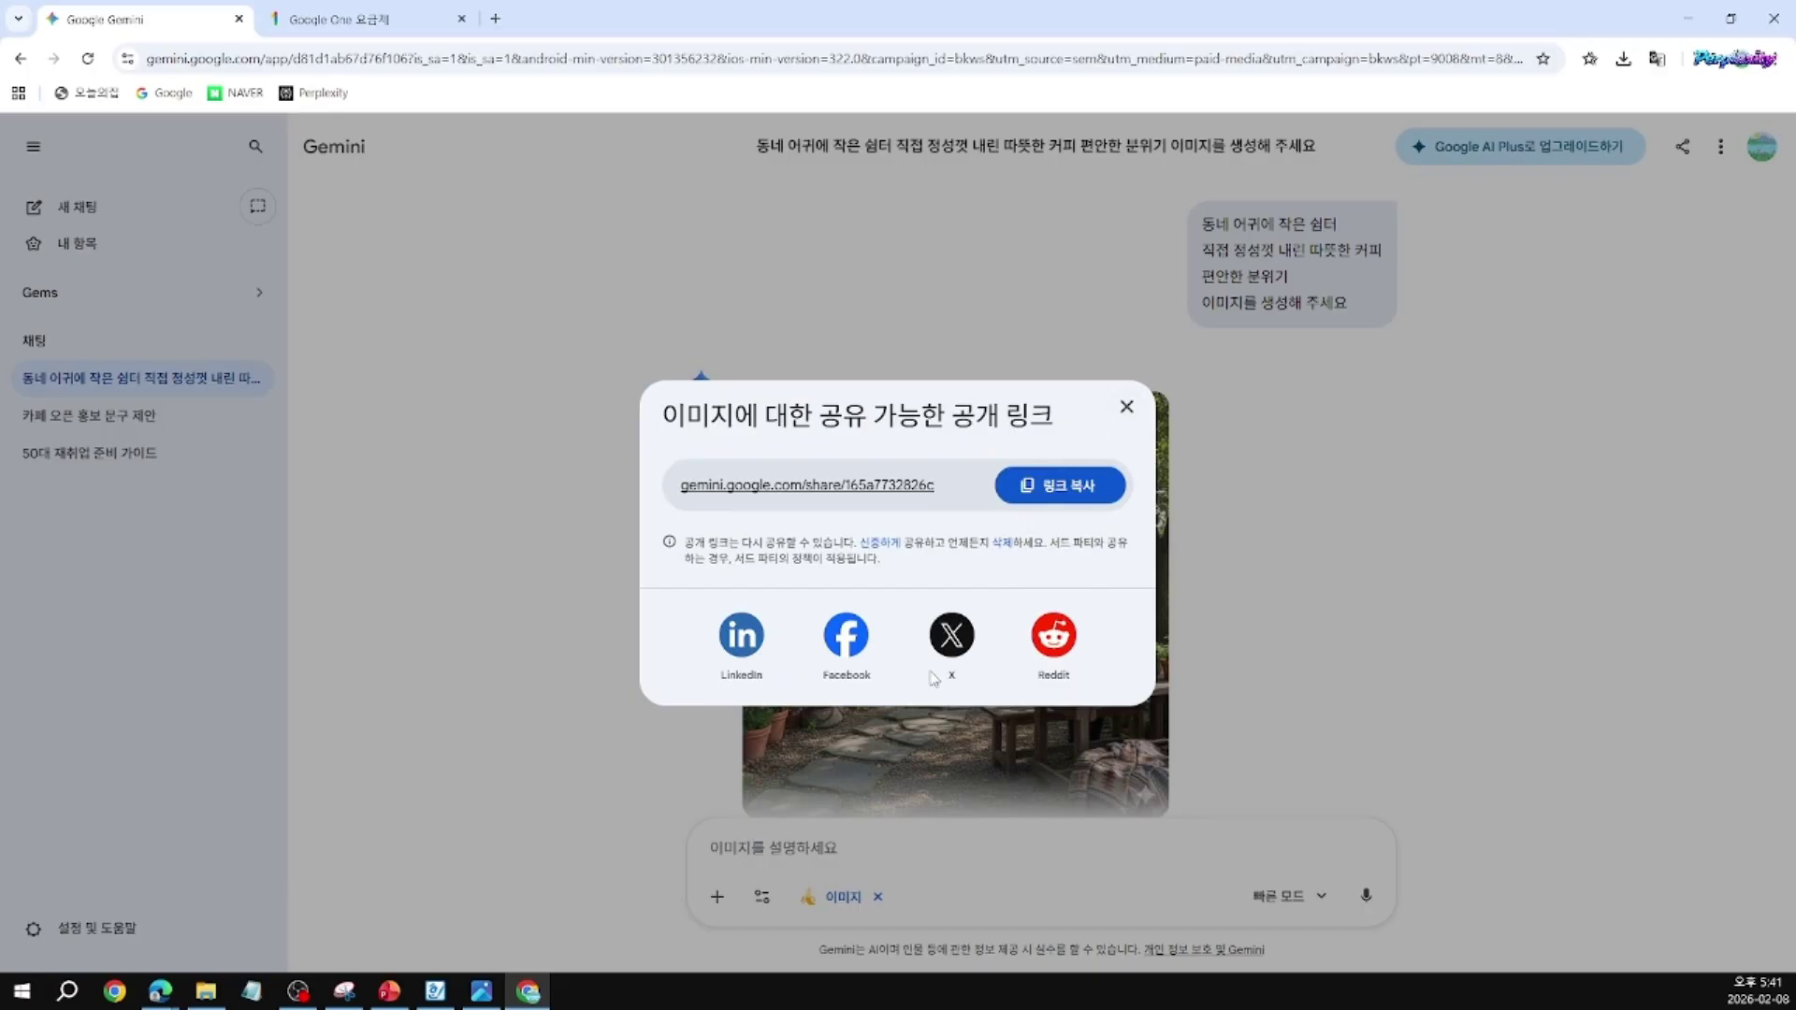
left_click(1127, 408)
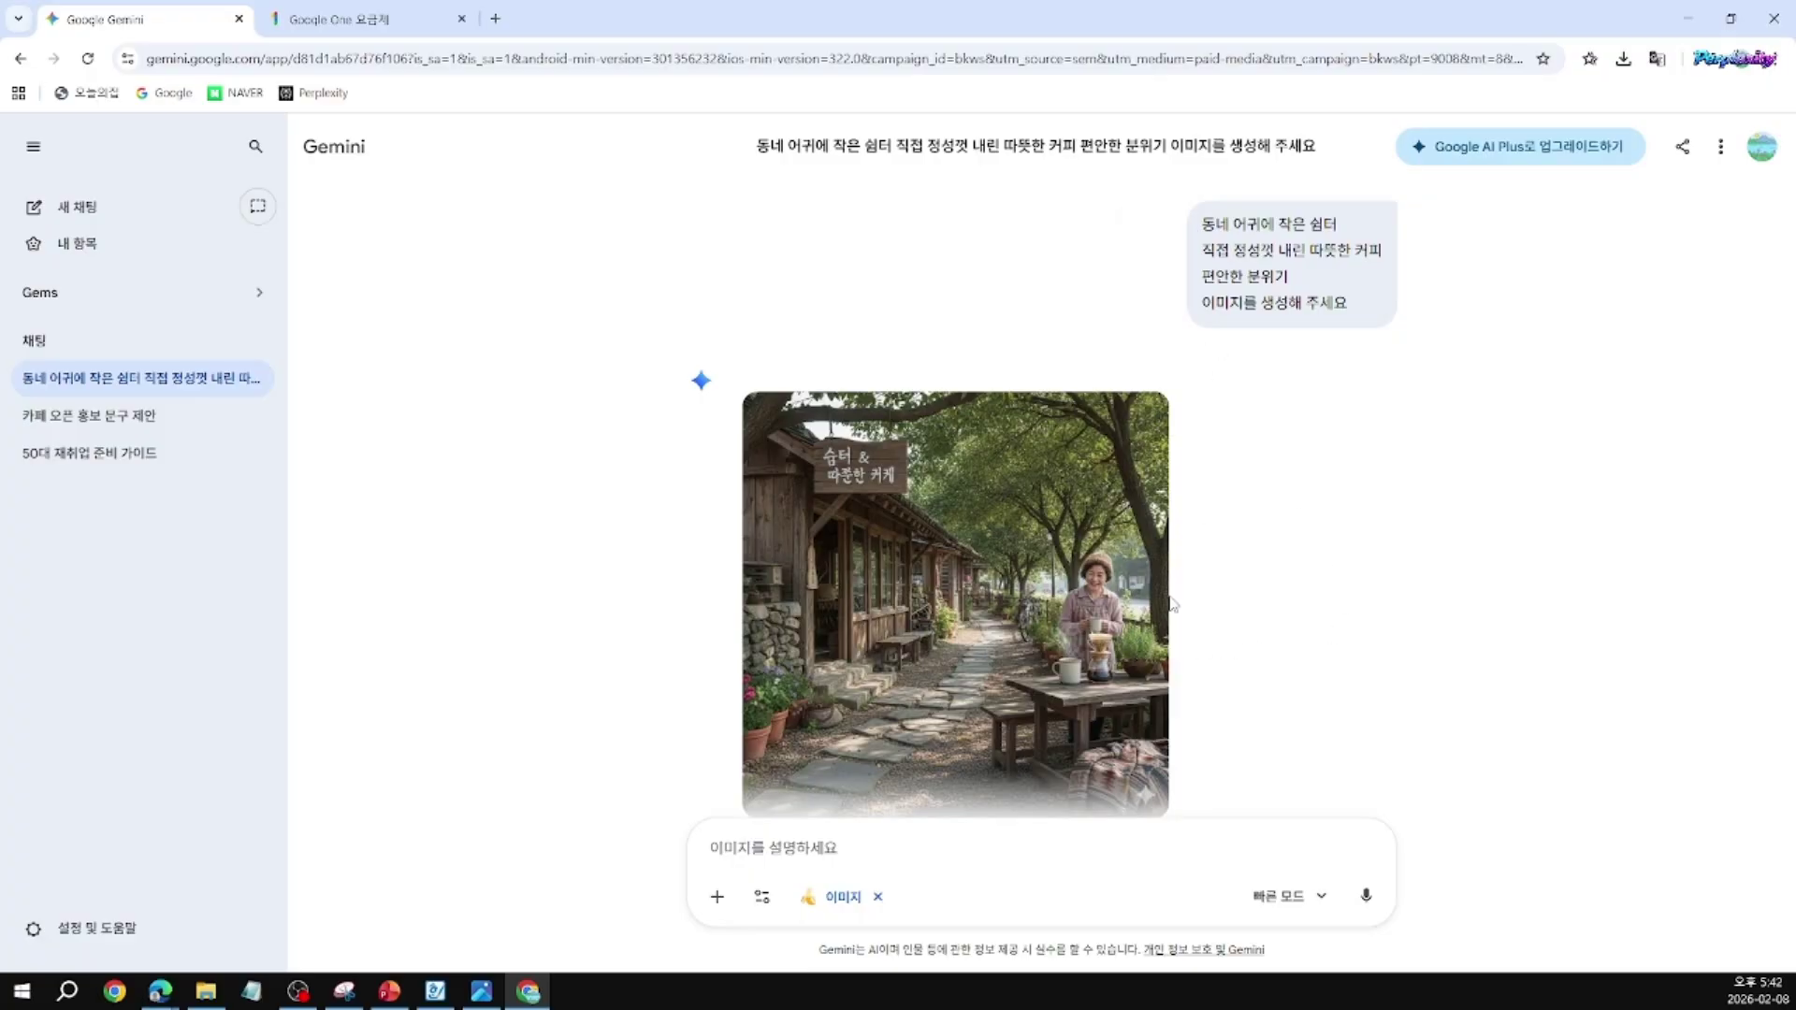
Step: Rate the café image as good and download it from its full-size view, returning to the chat
scroll(1198, 602, "down", 1)
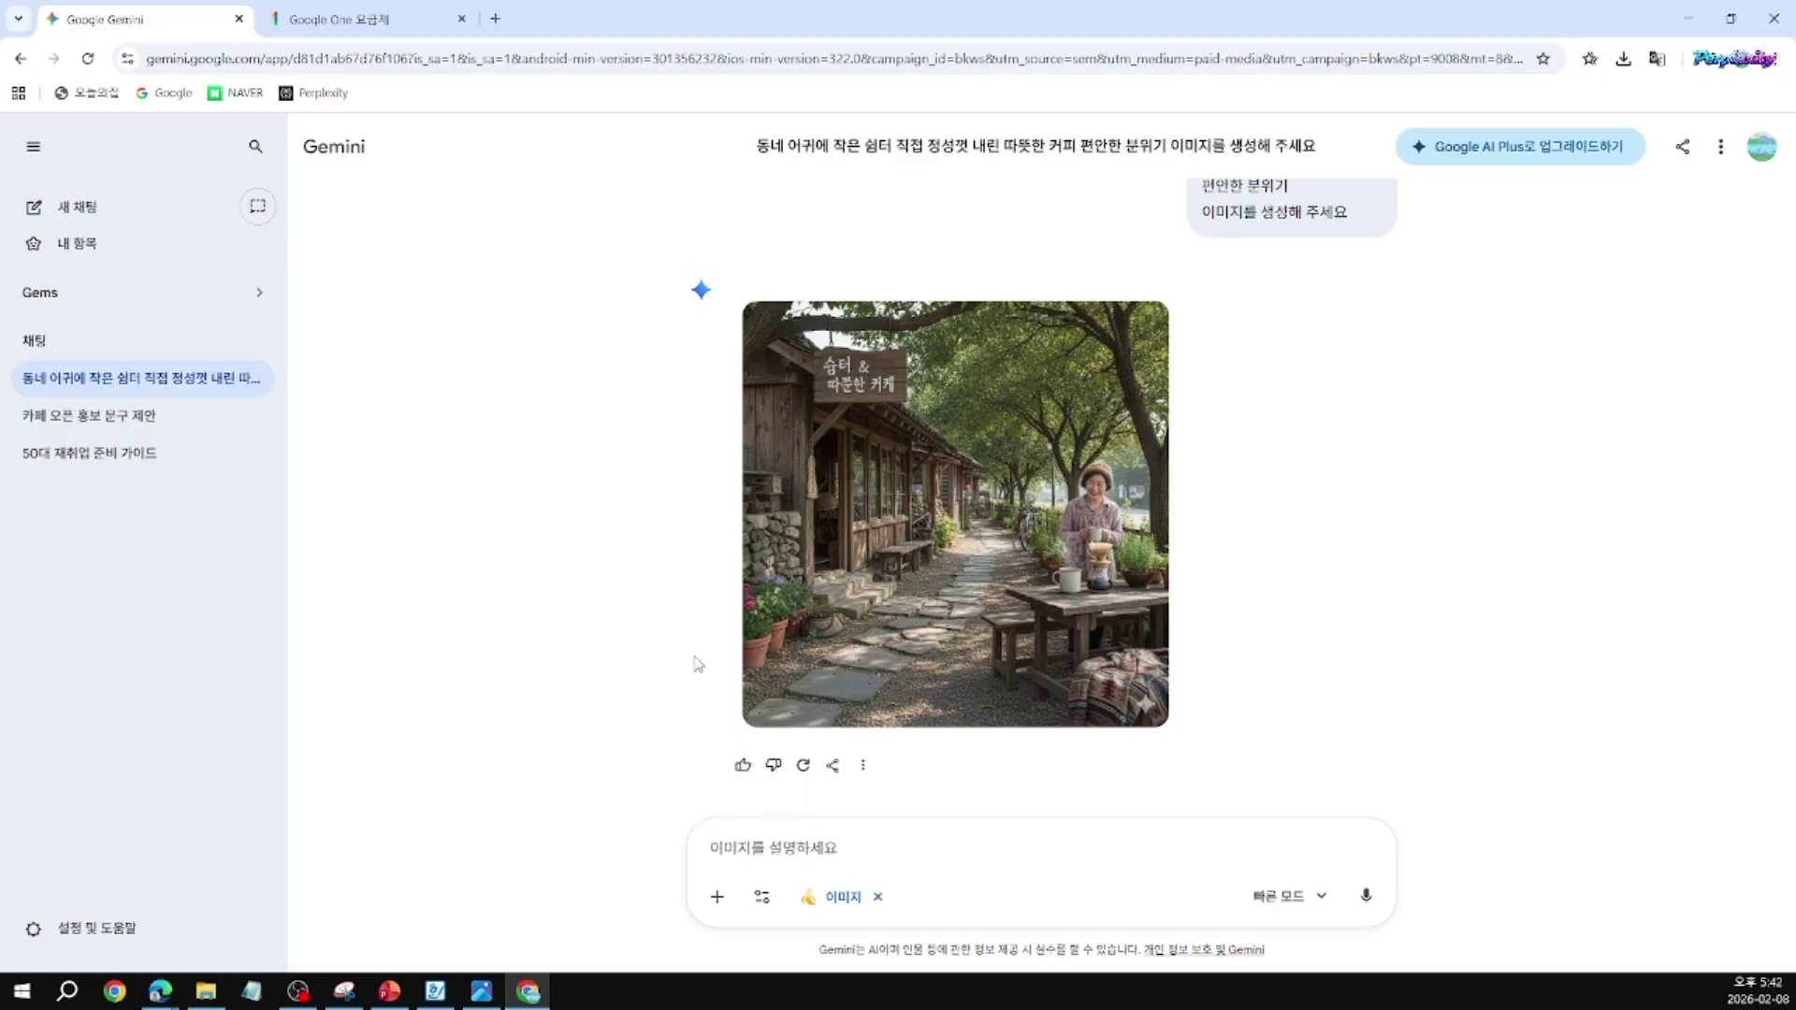
left_click(744, 767)
mouse_move(1020, 496)
mouse_move(1091, 619)
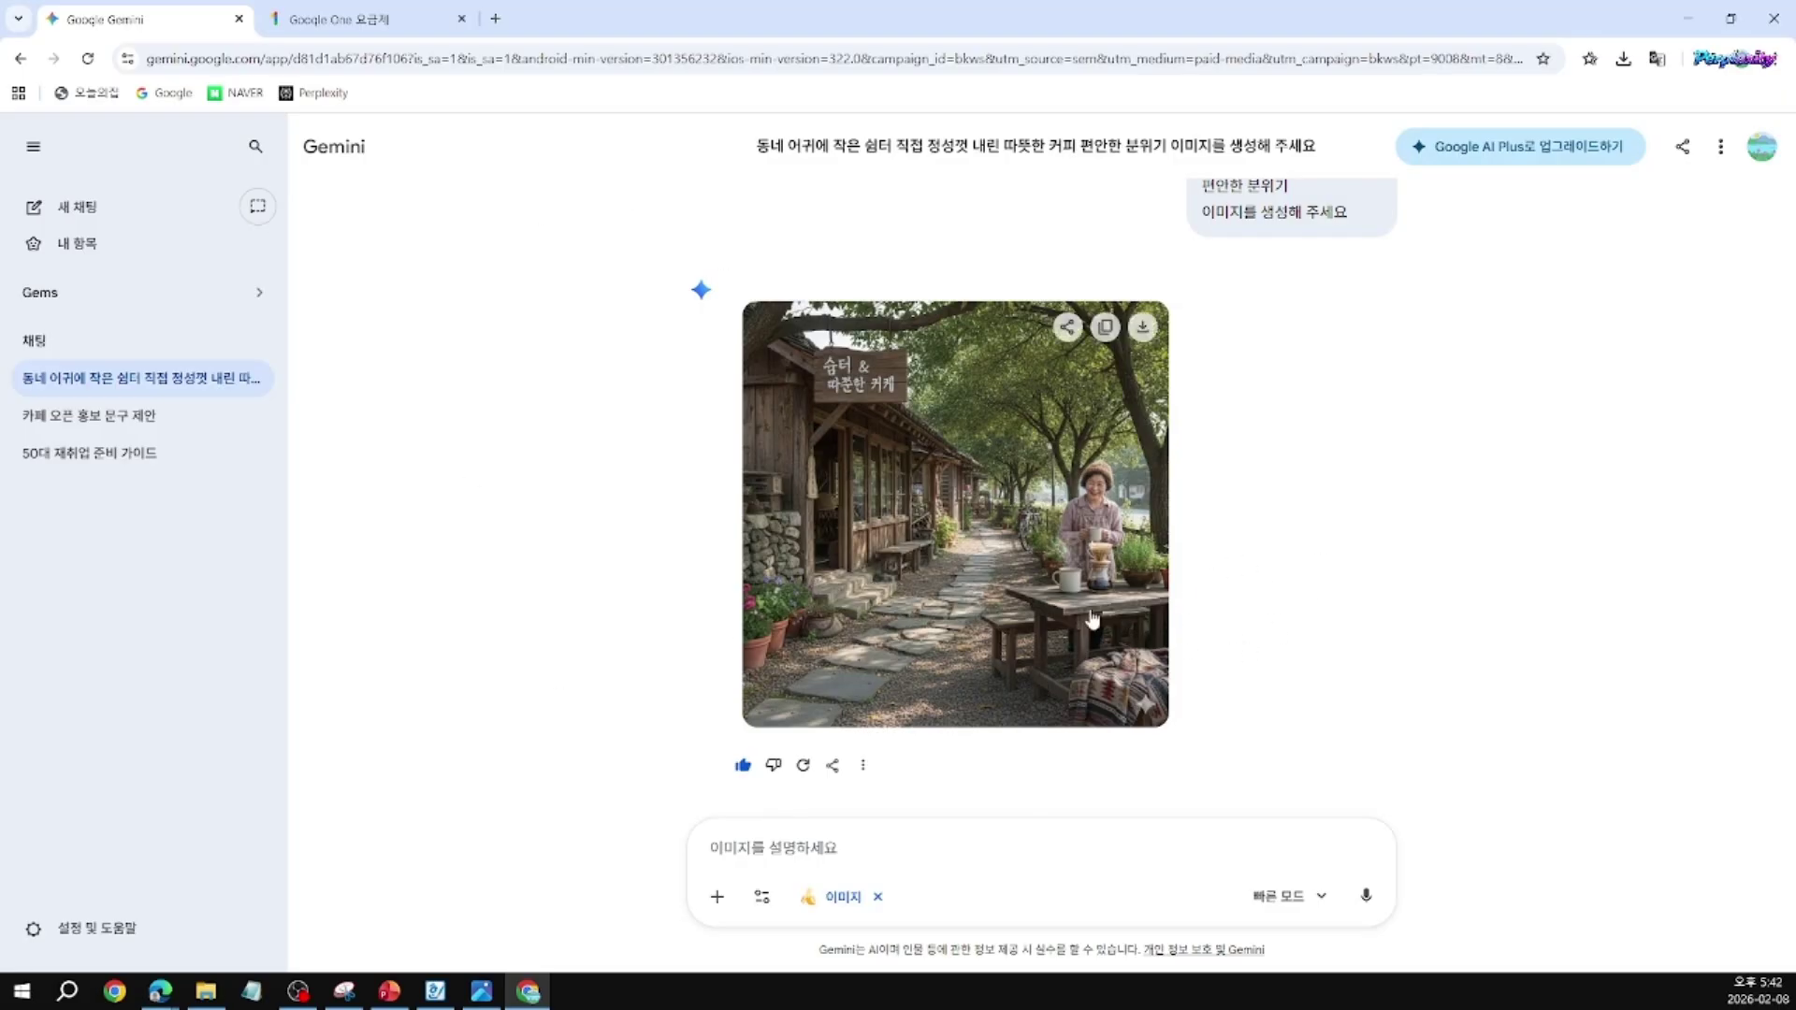
left_click(976, 528)
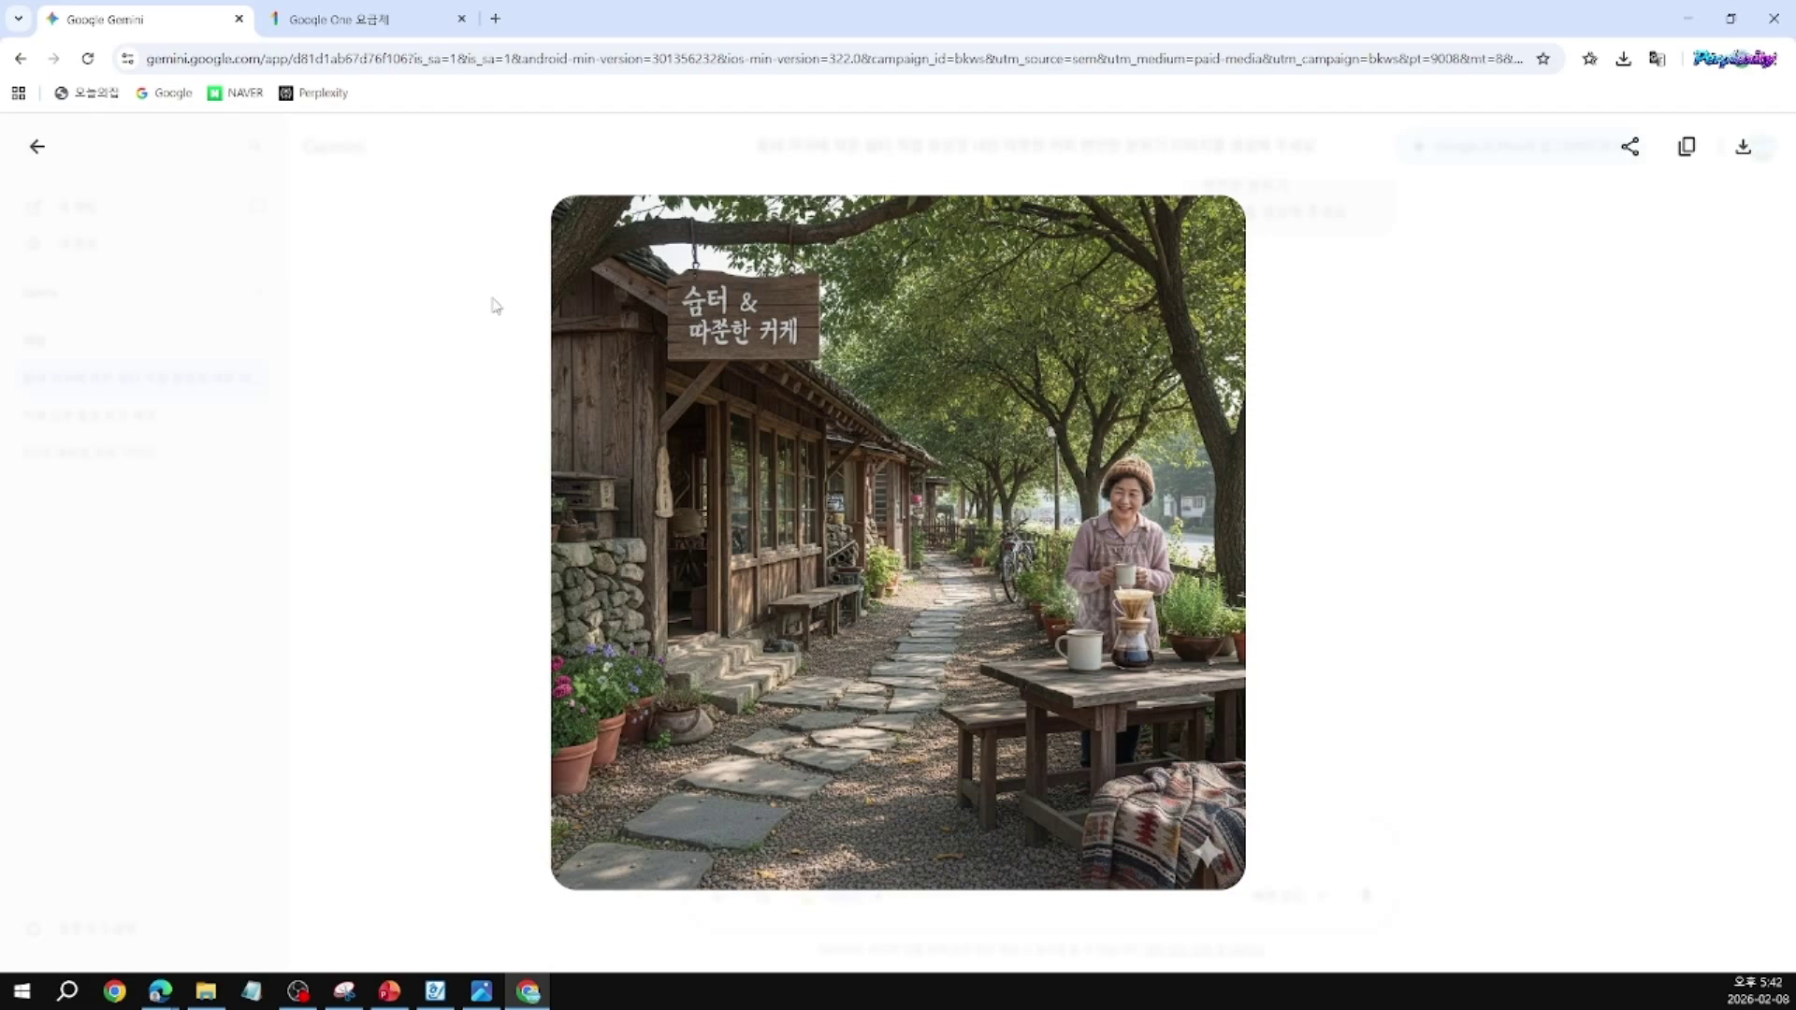
left_click(1643, 225)
left_click_drag(1730, 165, 1770, 157)
left_click(1743, 150)
left_click(37, 146)
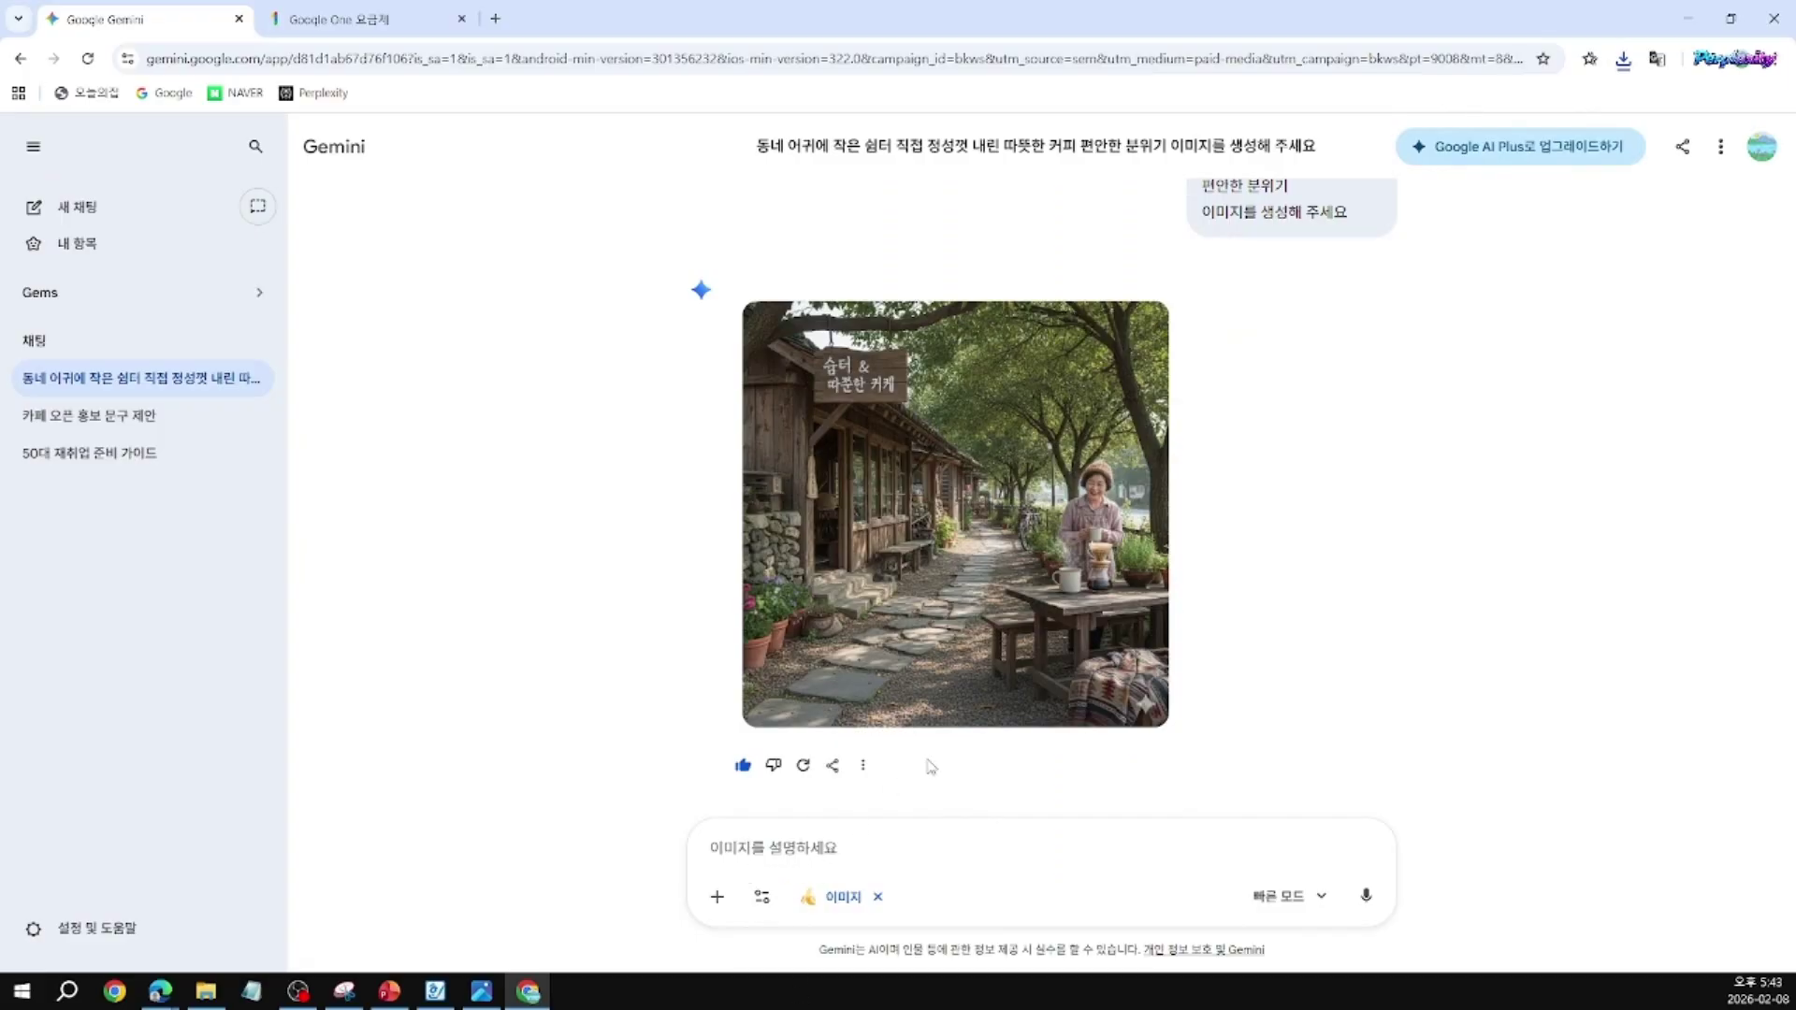
Step: Attach the downloaded café image file to the next prompt
left_click(719, 900)
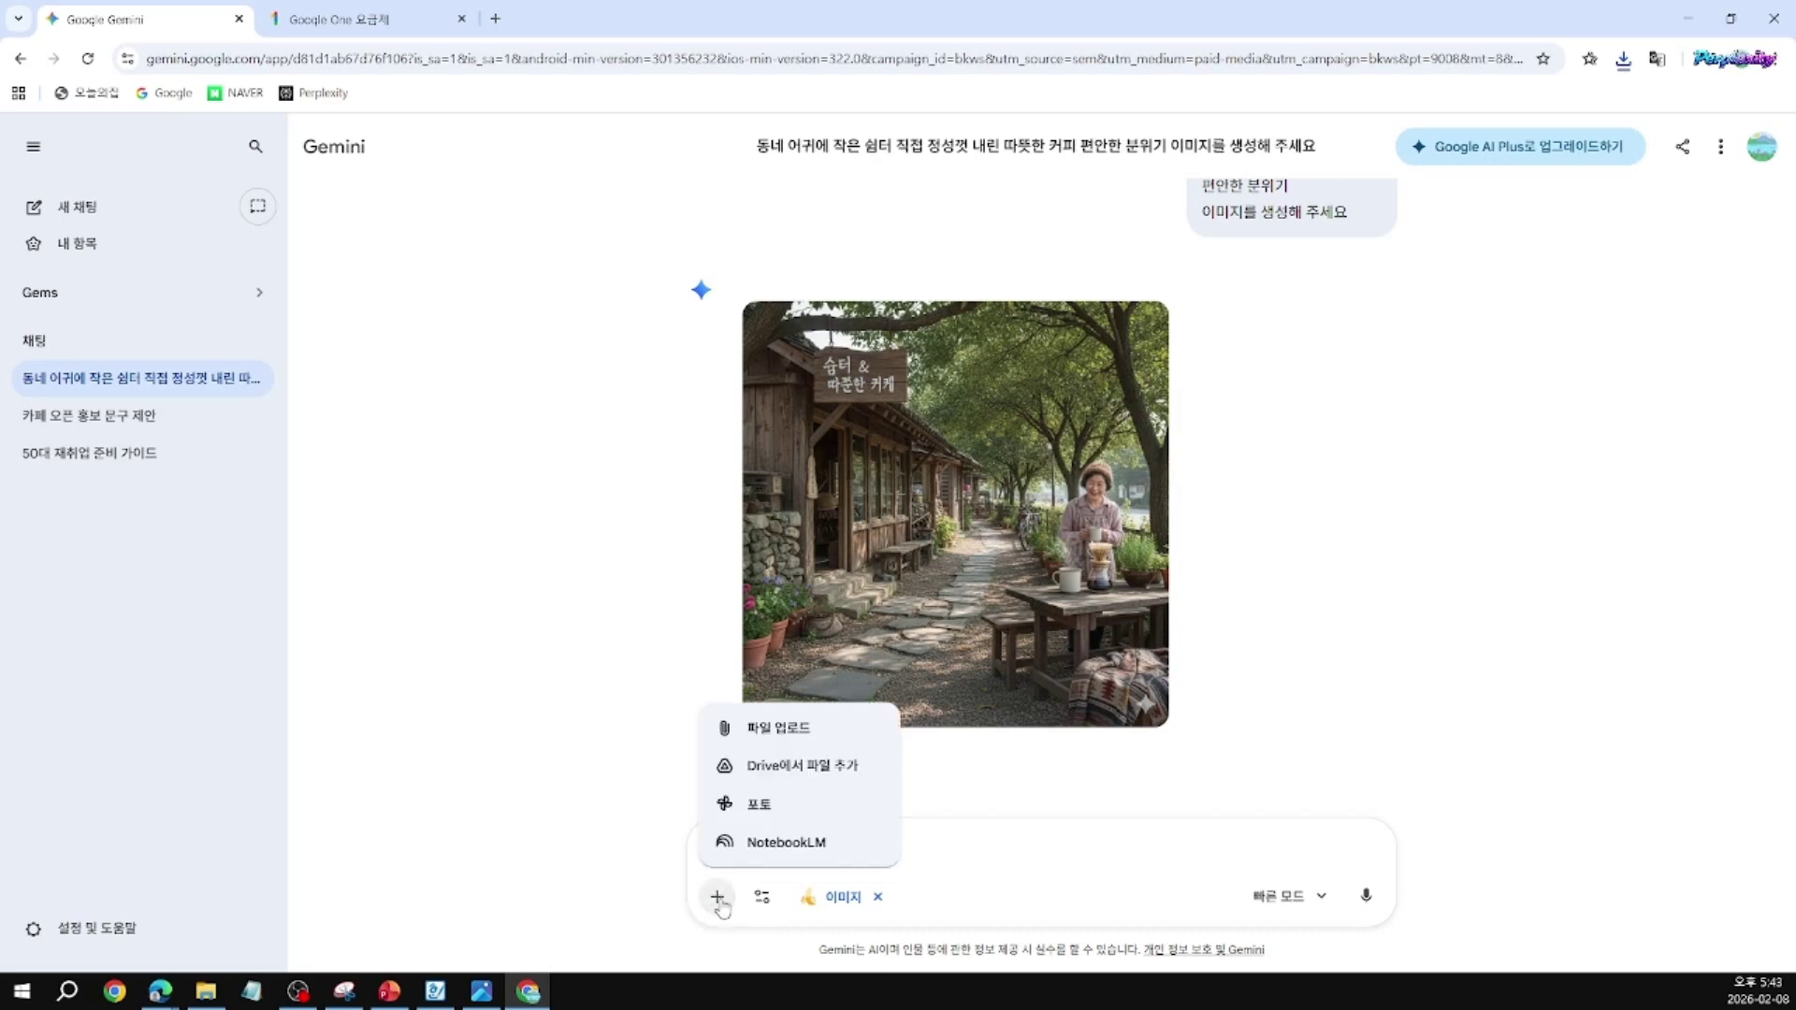
left_click(793, 739)
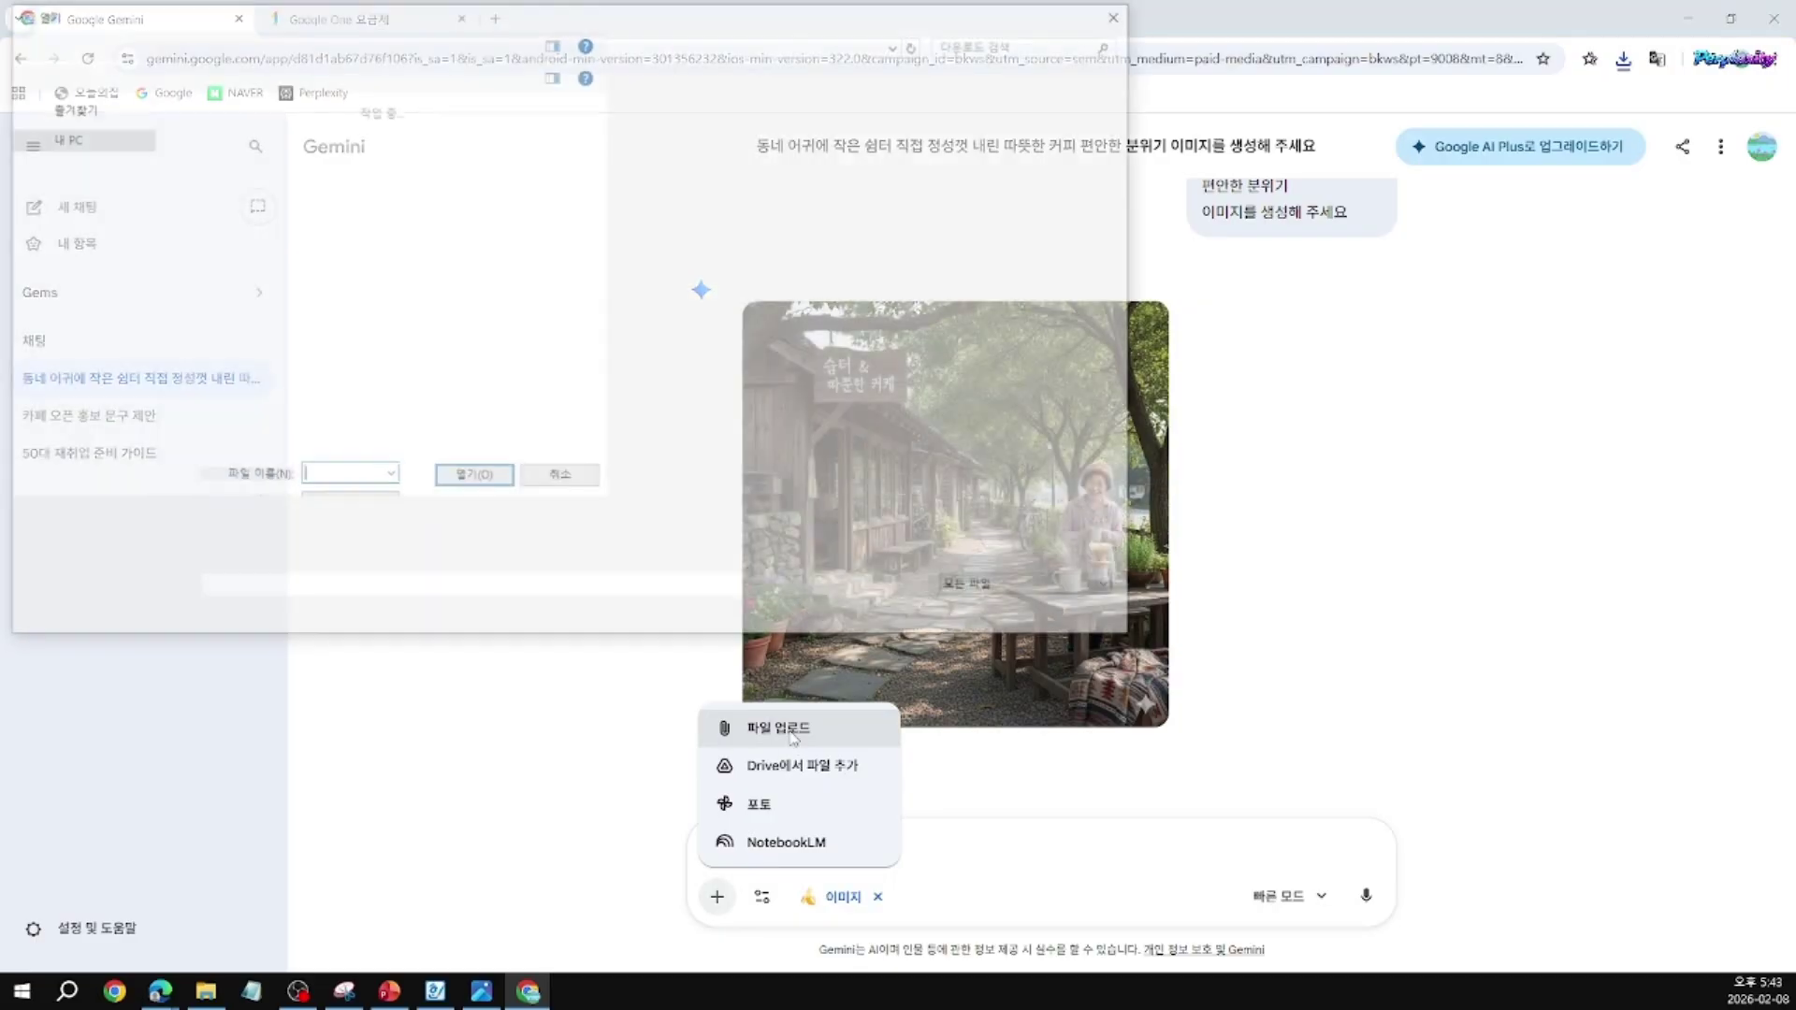
double_click(250, 199)
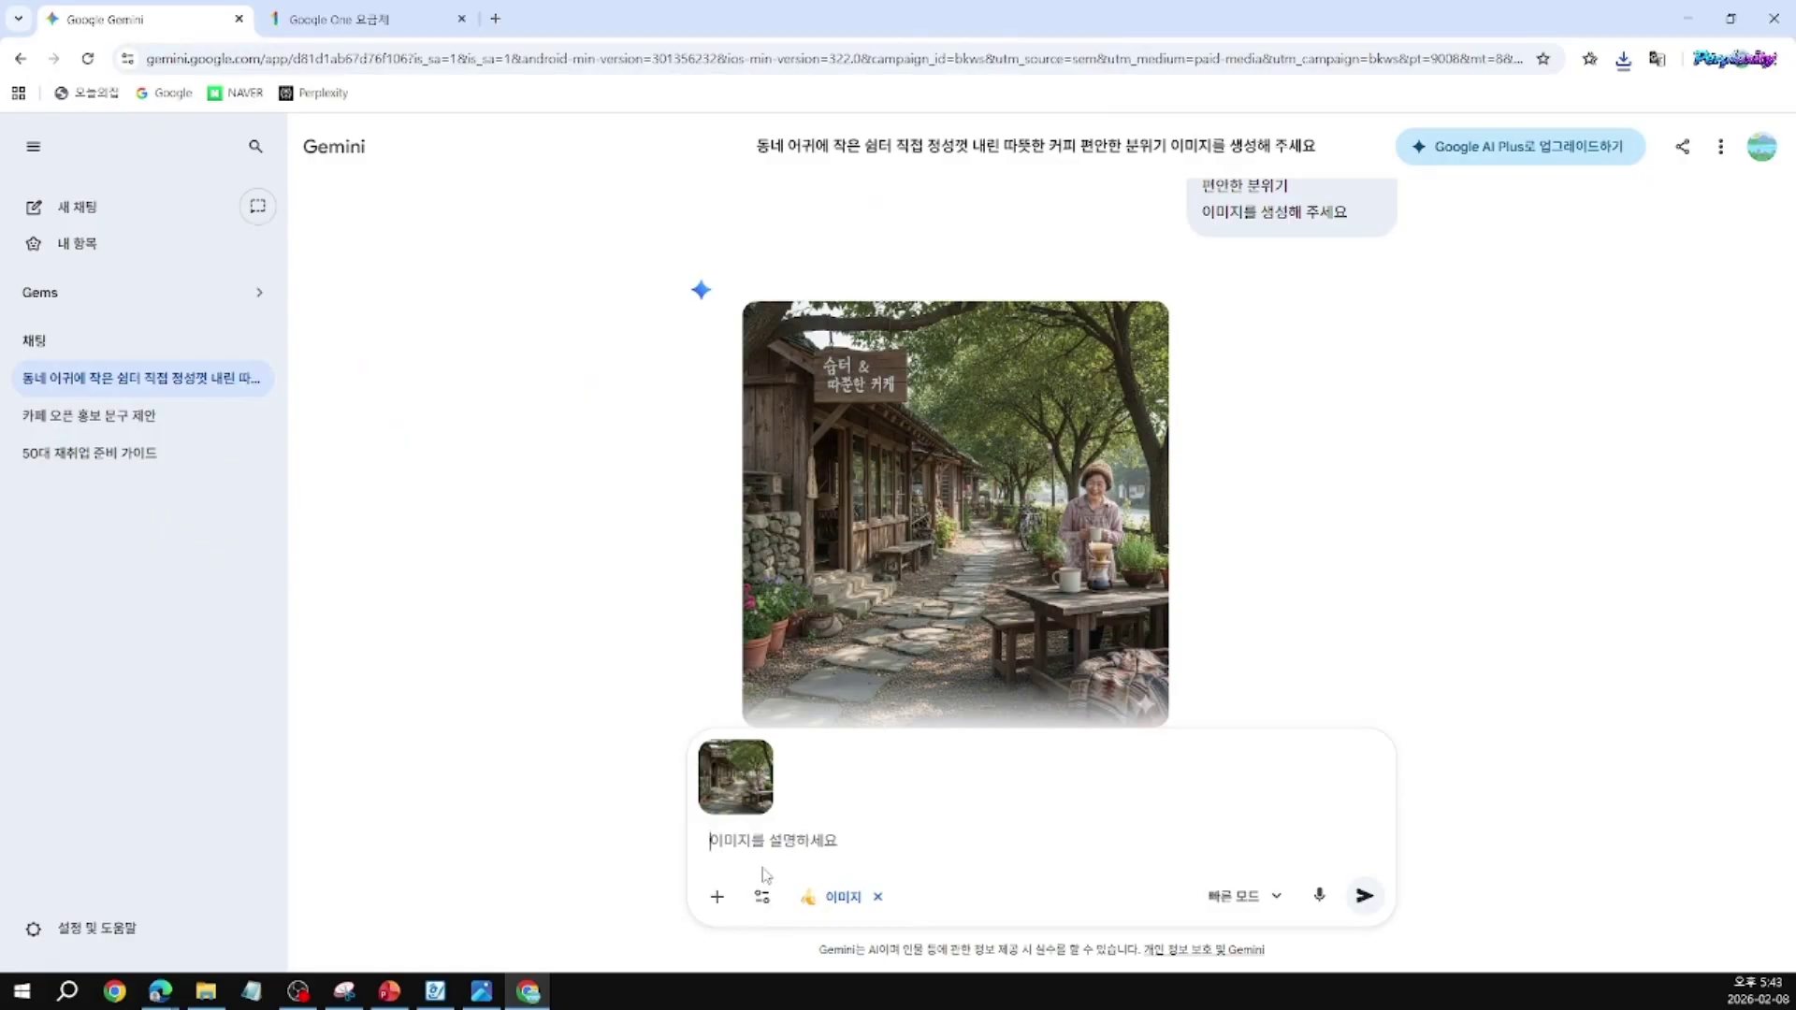
Step: Send the edit request "이미지에 있늘 글자를 빼 주세요" with the attached café image
type("이미")
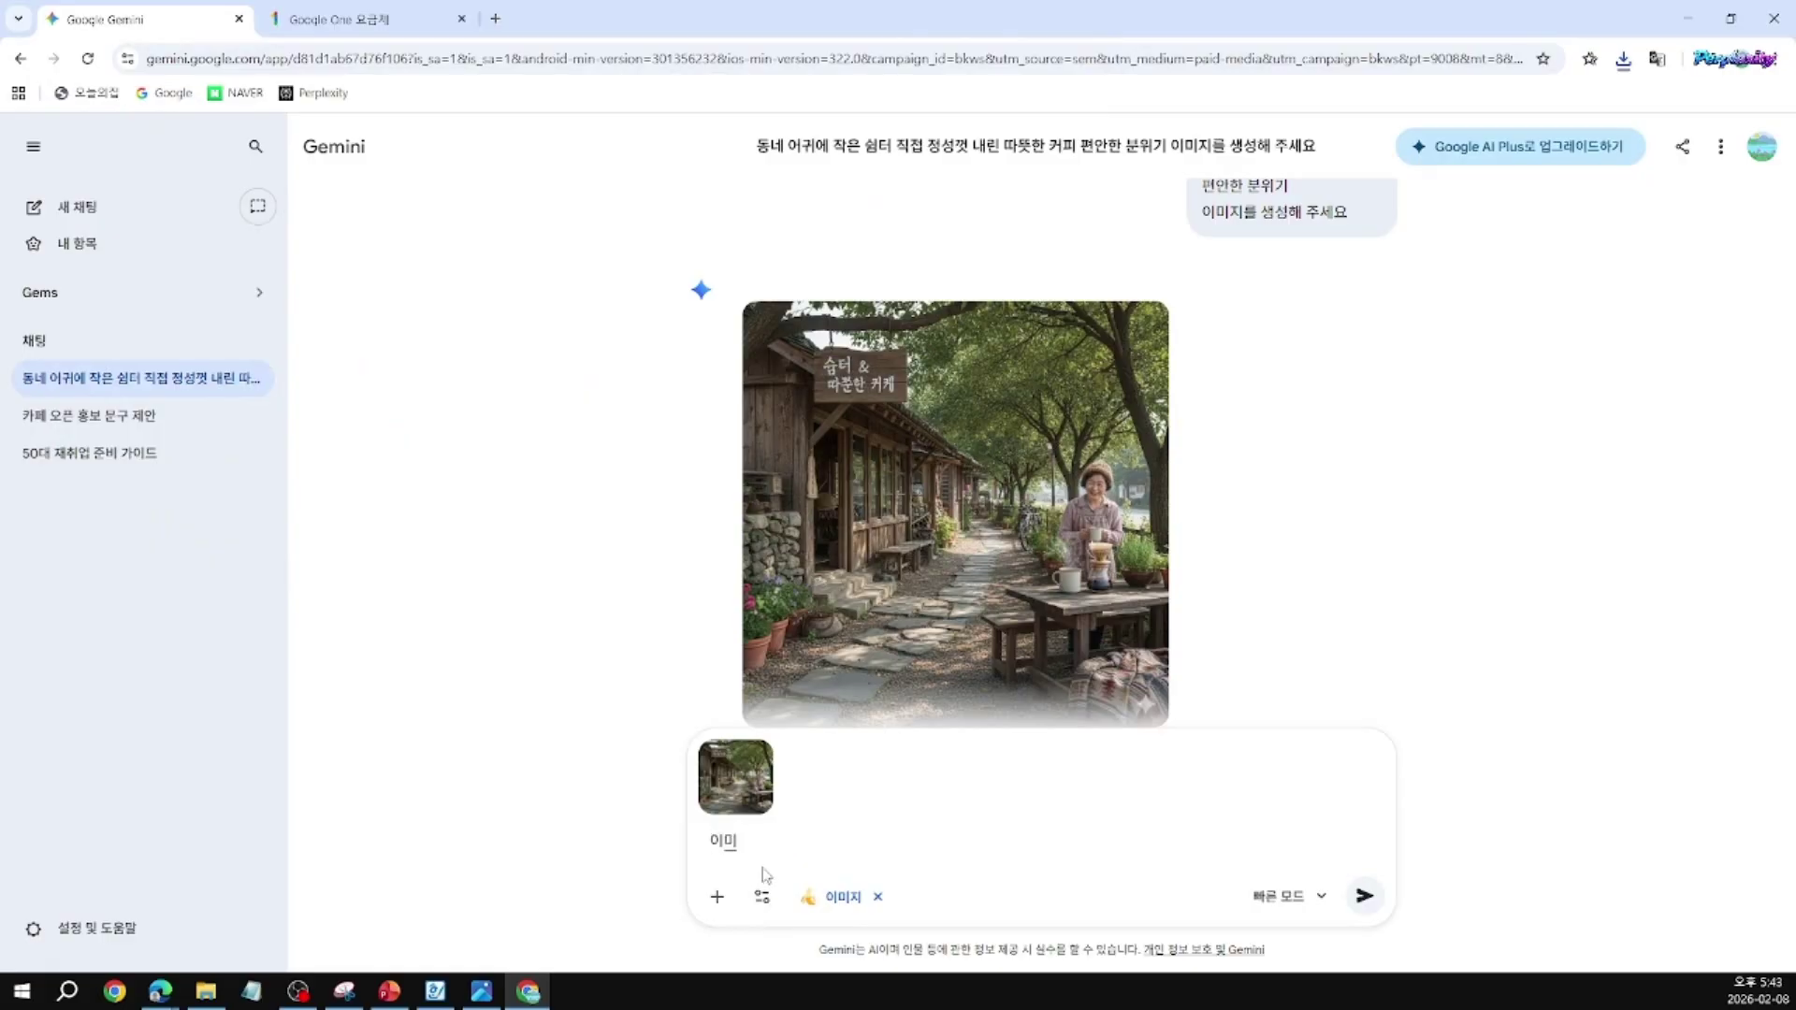
type("에")
type("에")
type(" 있는 글자를")
type(" 빼 주세요")
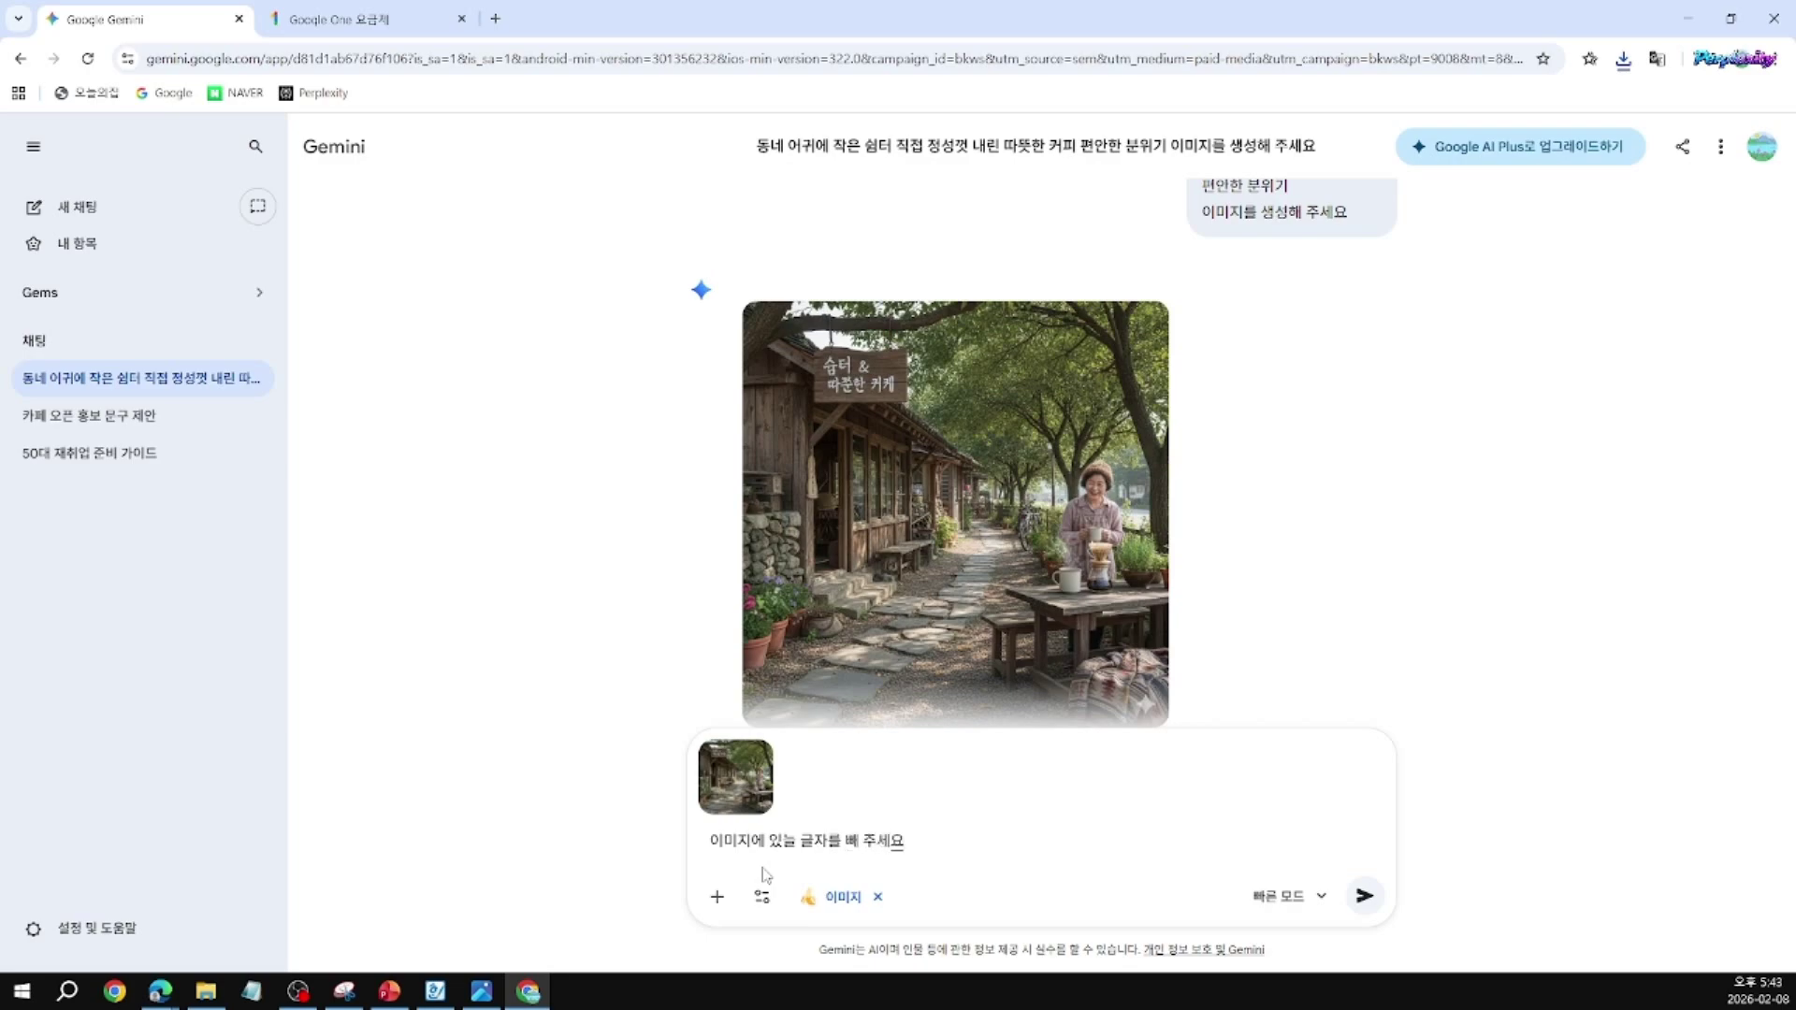
key("Return")
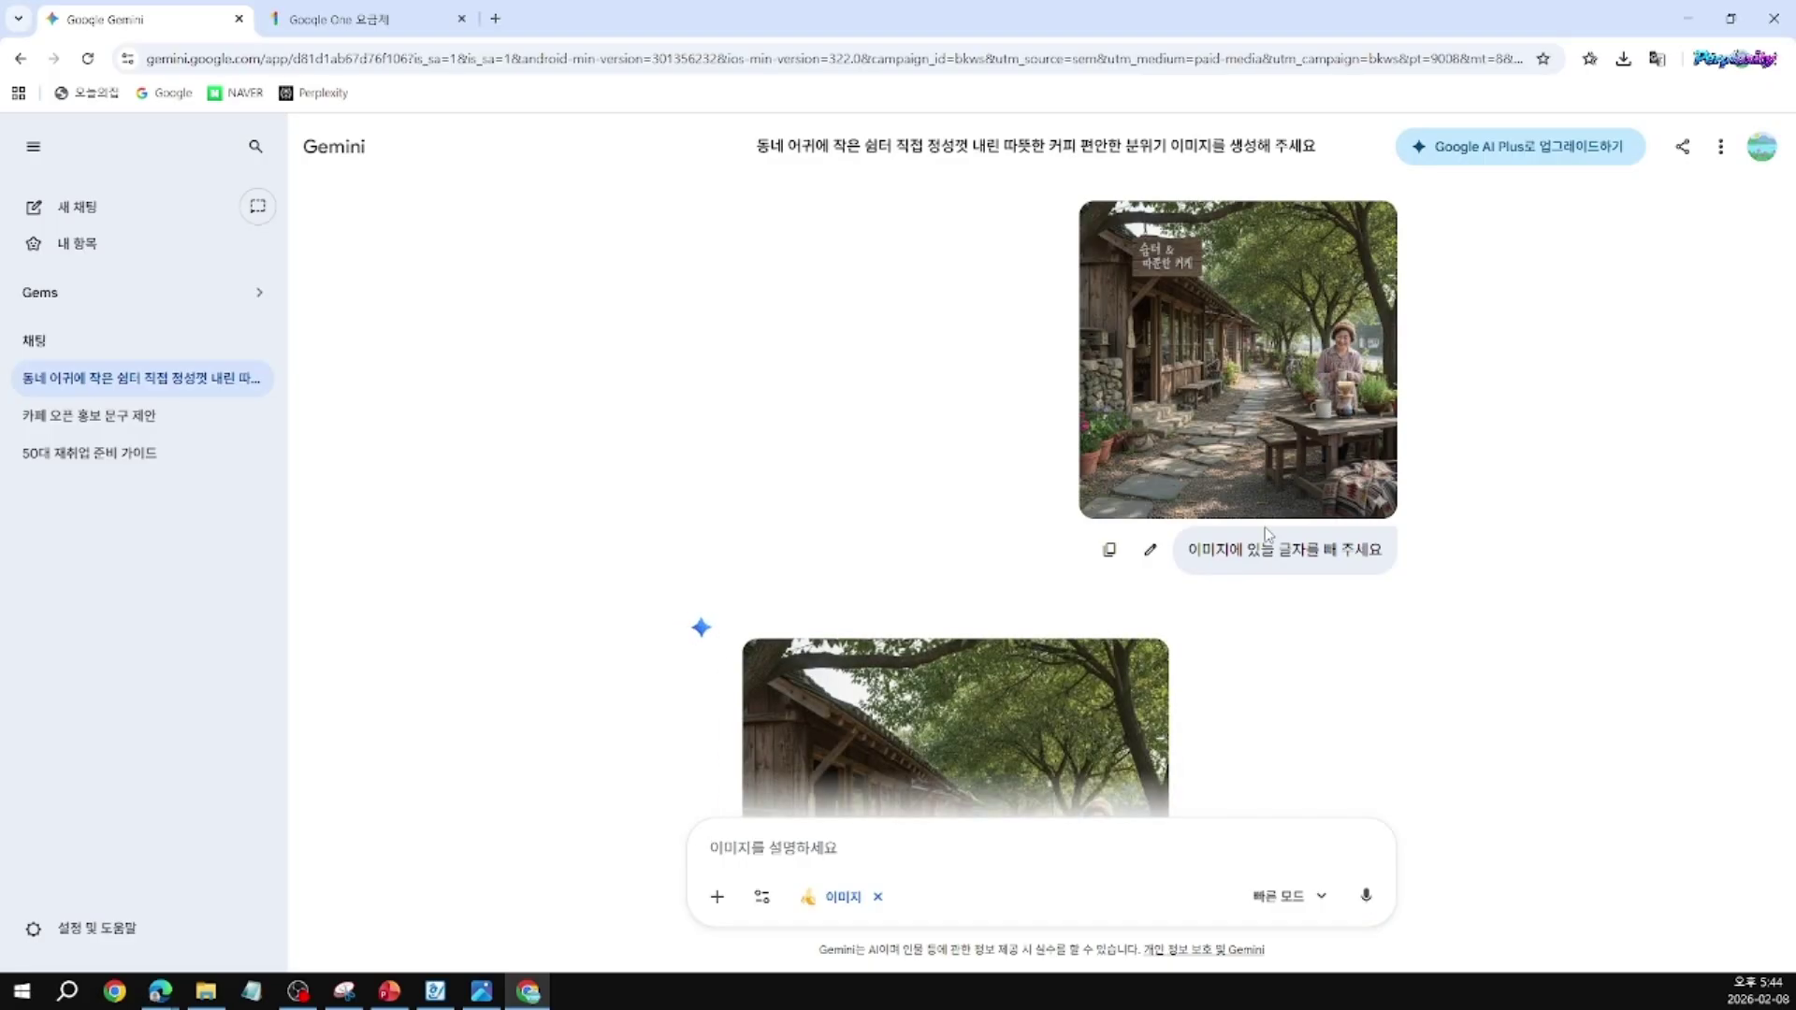
Step: Compare the sign area of the original and edited café images and download the edited one
scroll(1264, 525, "down", 3)
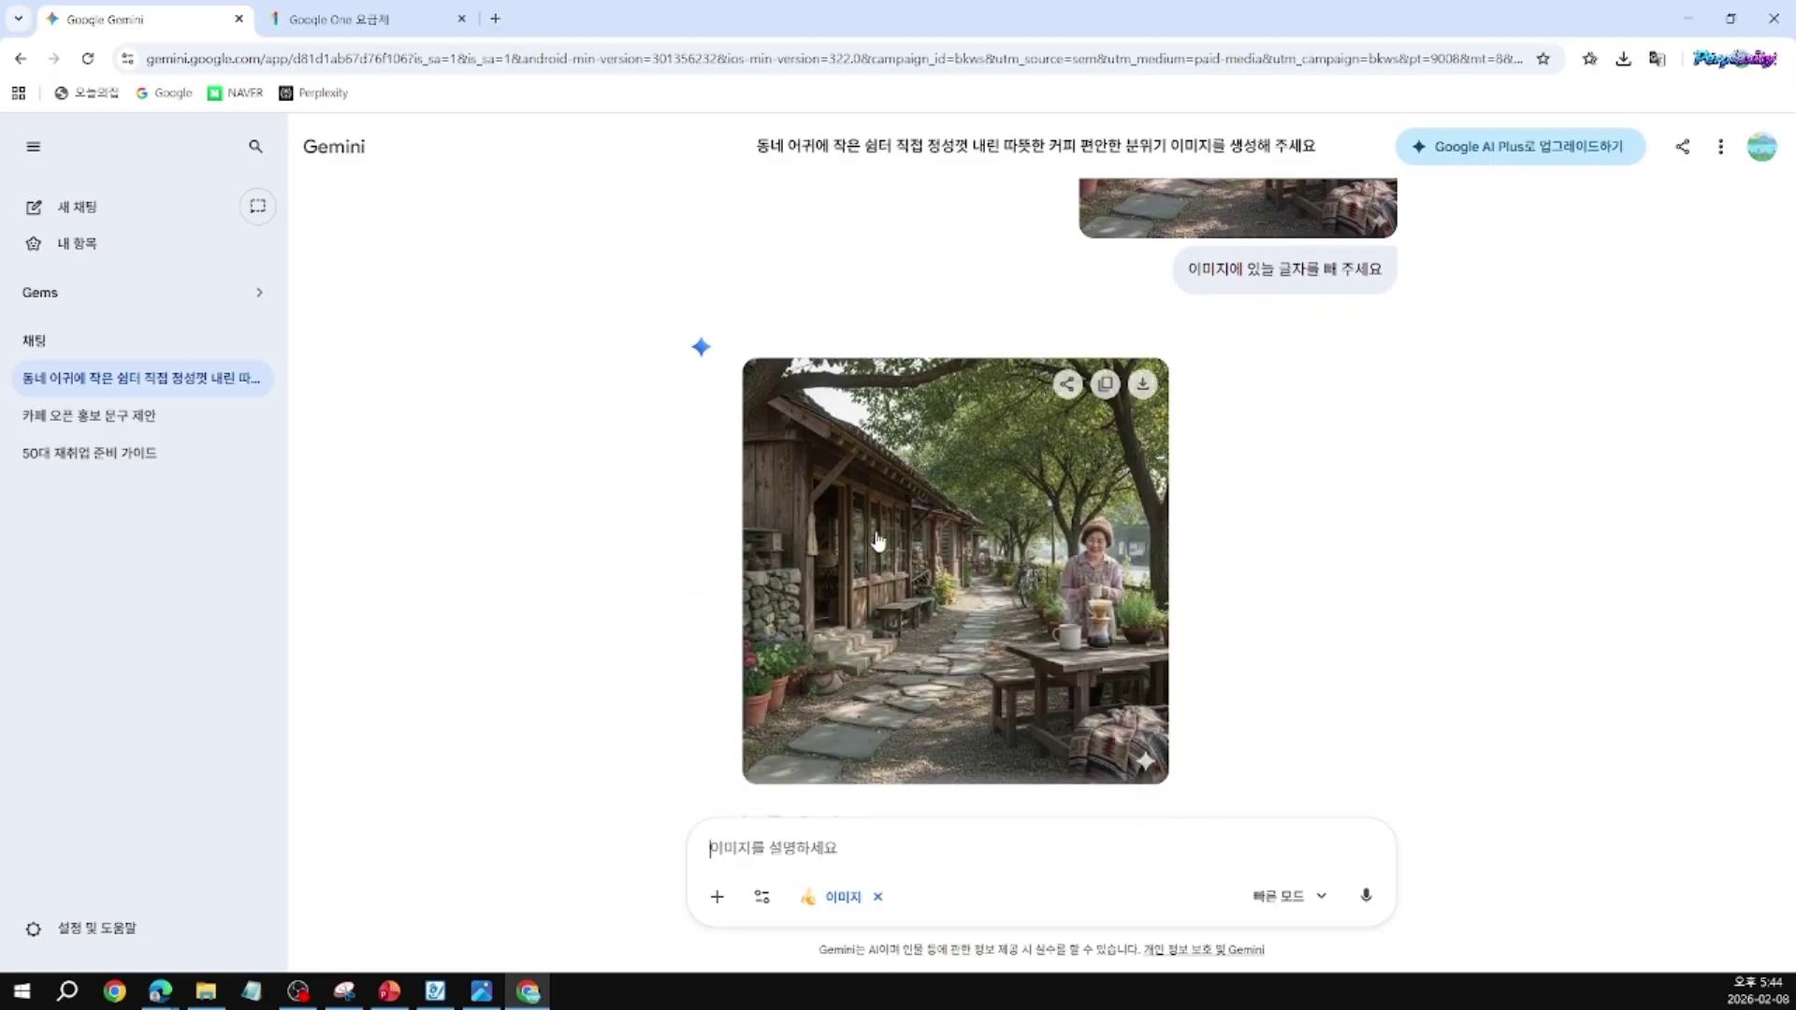
scroll(1035, 448, "up", 4)
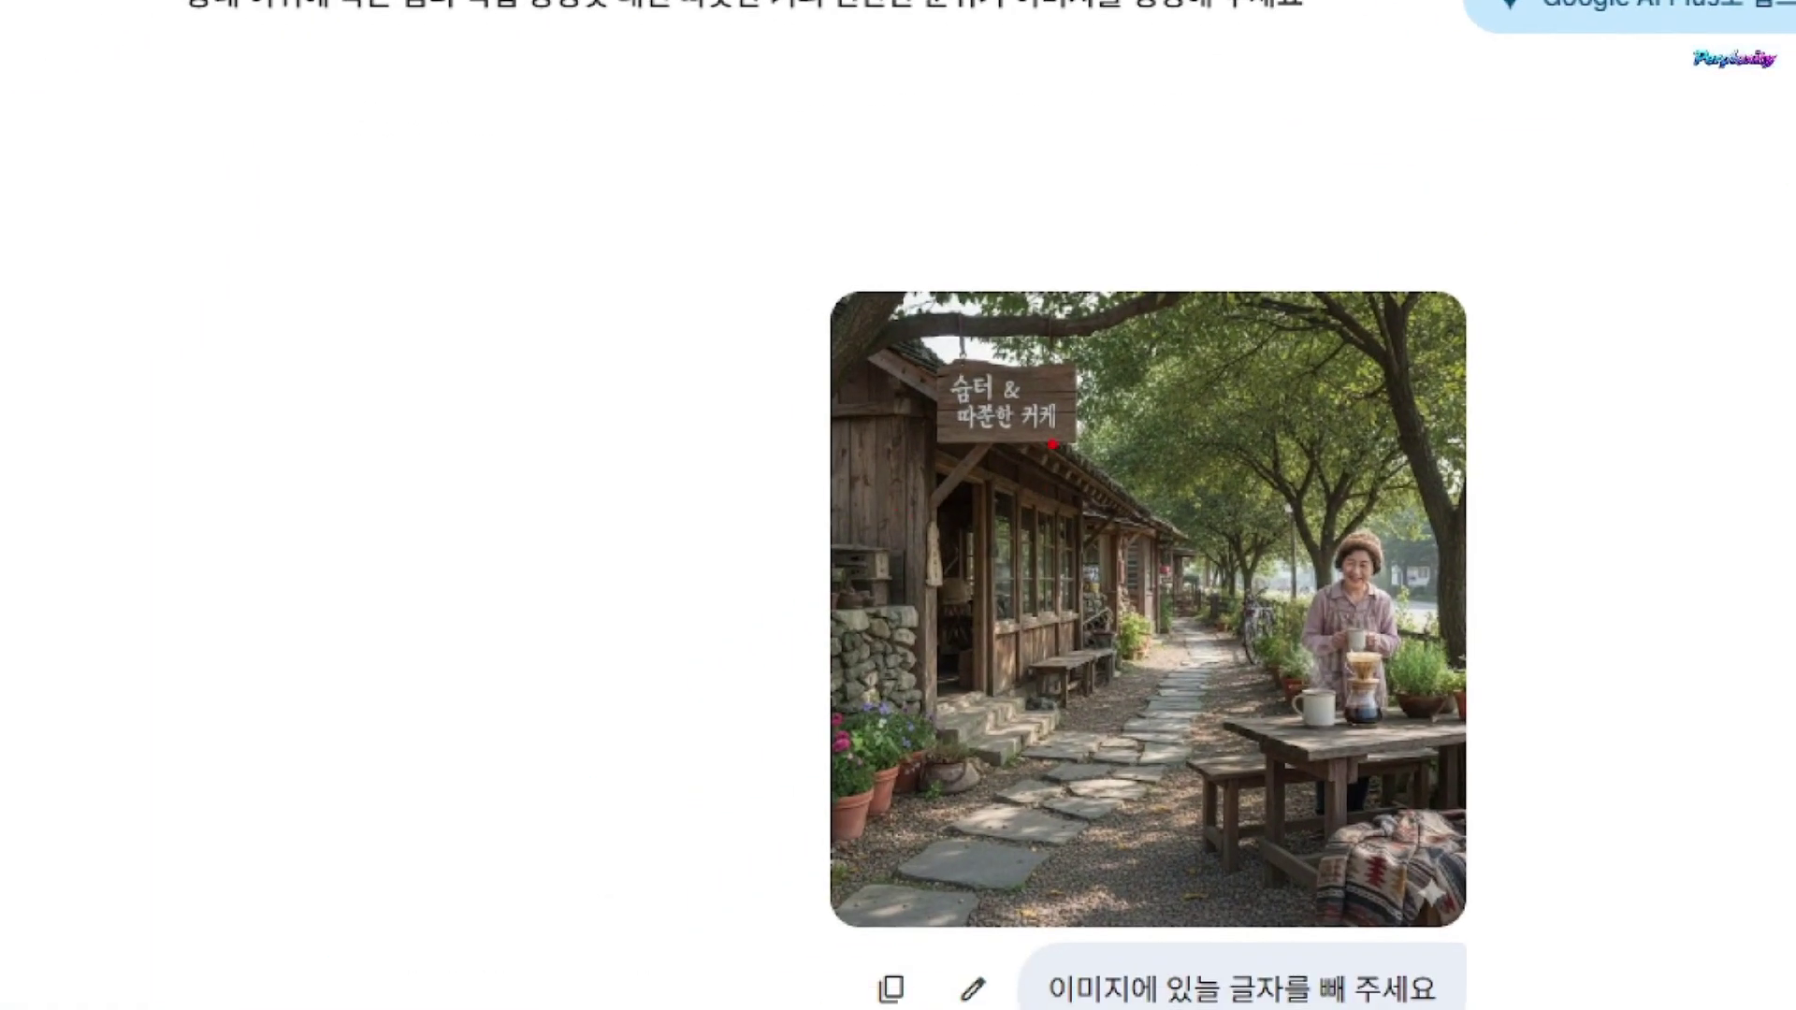
mouse_move(1053, 445)
left_mouse_down()
mouse_move(866, 355)
mouse_move(1089, 463)
mouse_move(1034, 491)
mouse_move(884, 636)
left_mouse_up()
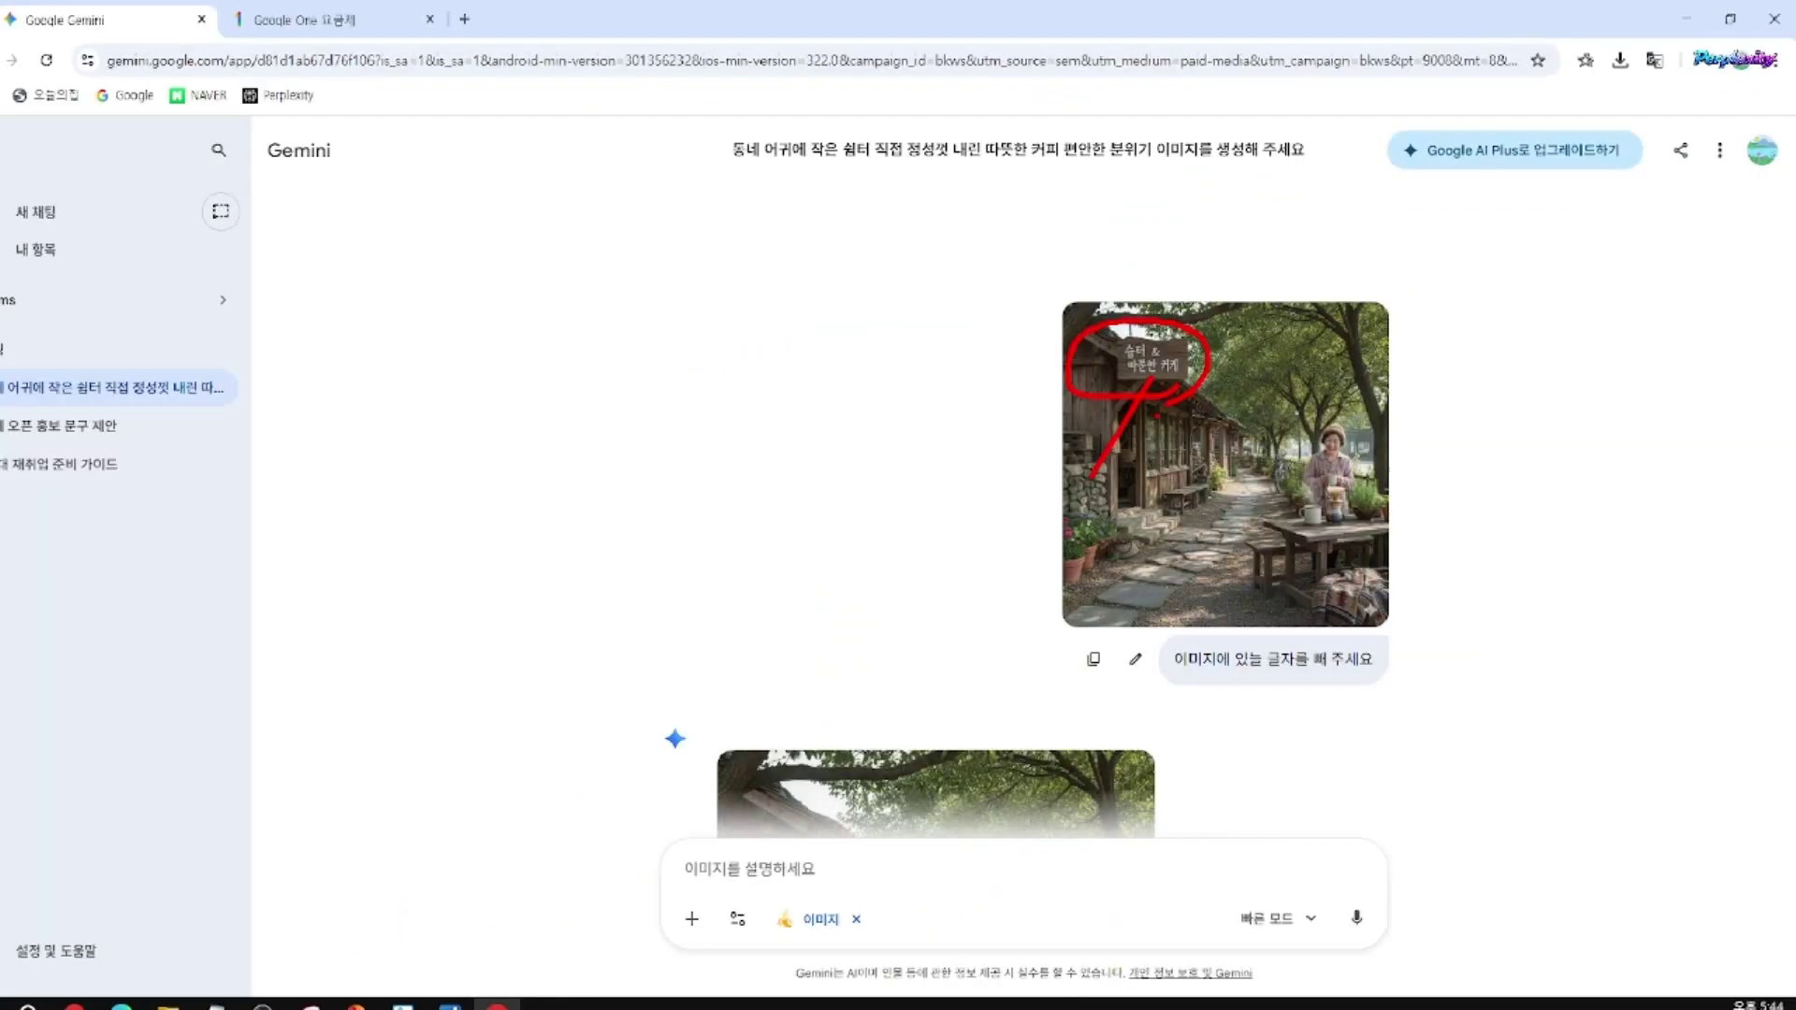
scroll(783, 564, "down", 2)
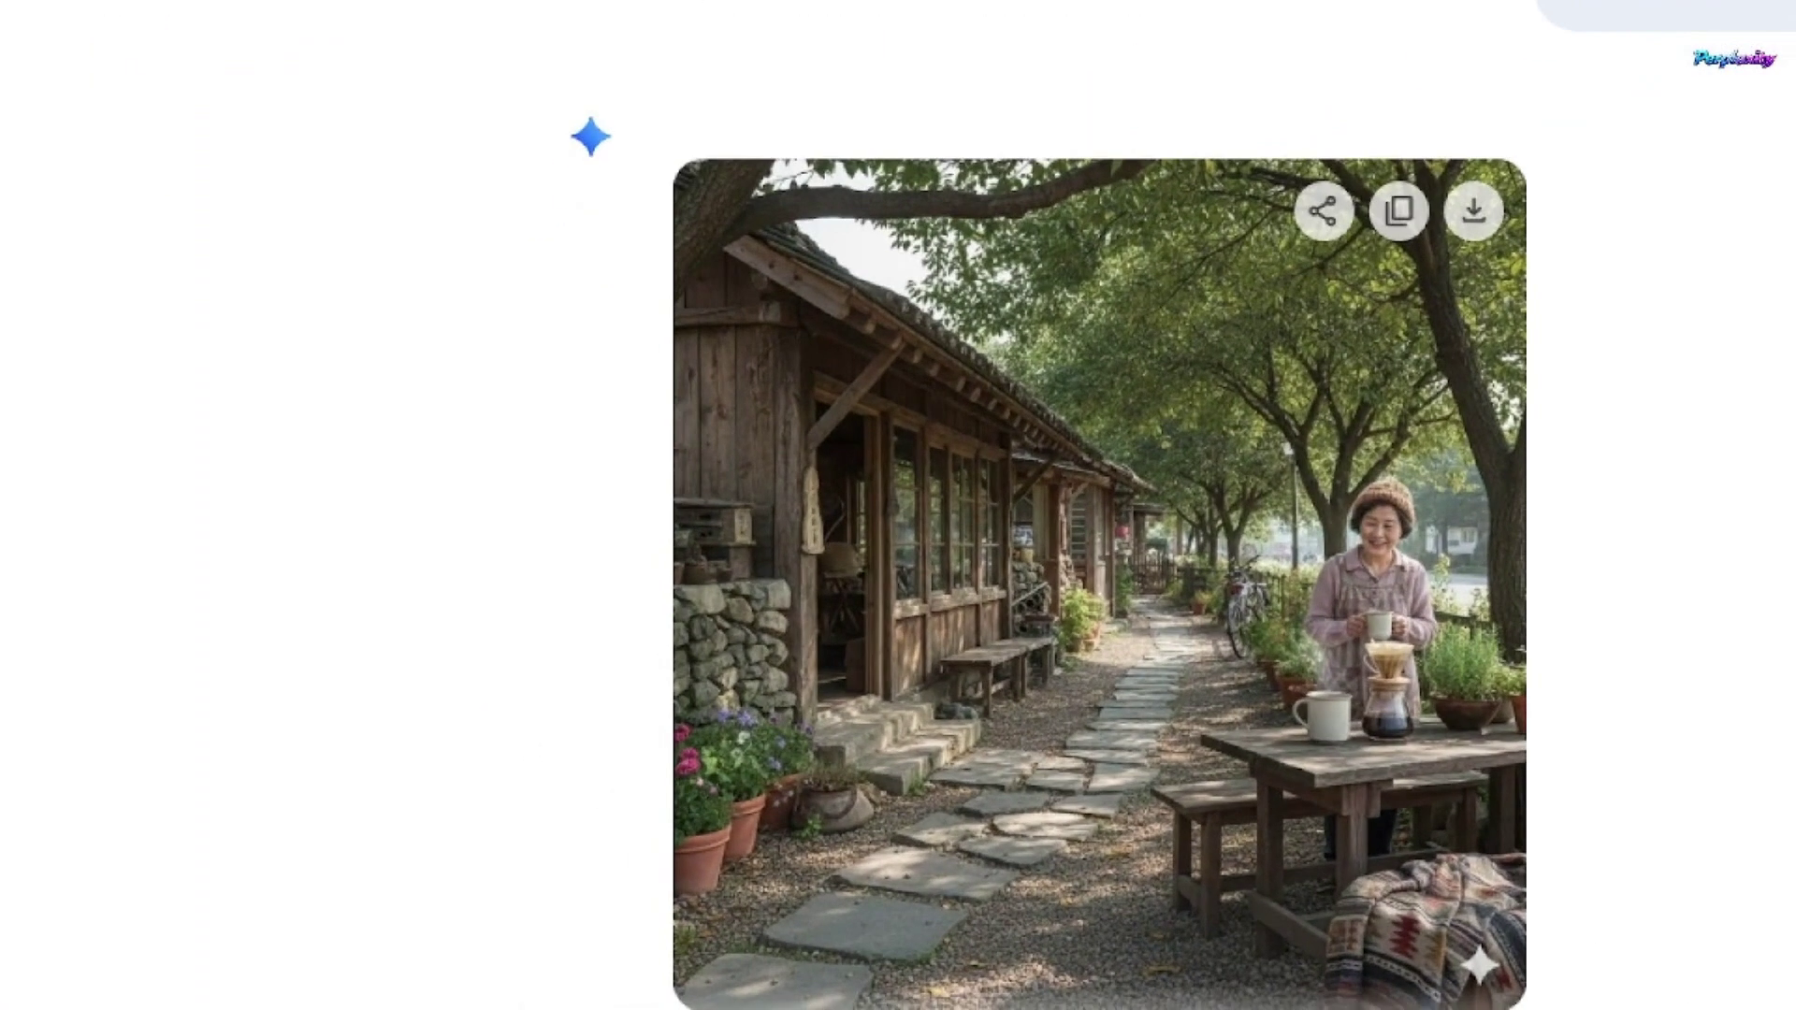
mouse_move(947, 510)
left_mouse_down()
mouse_move(749, 374)
mouse_move(893, 519)
left_mouse_up()
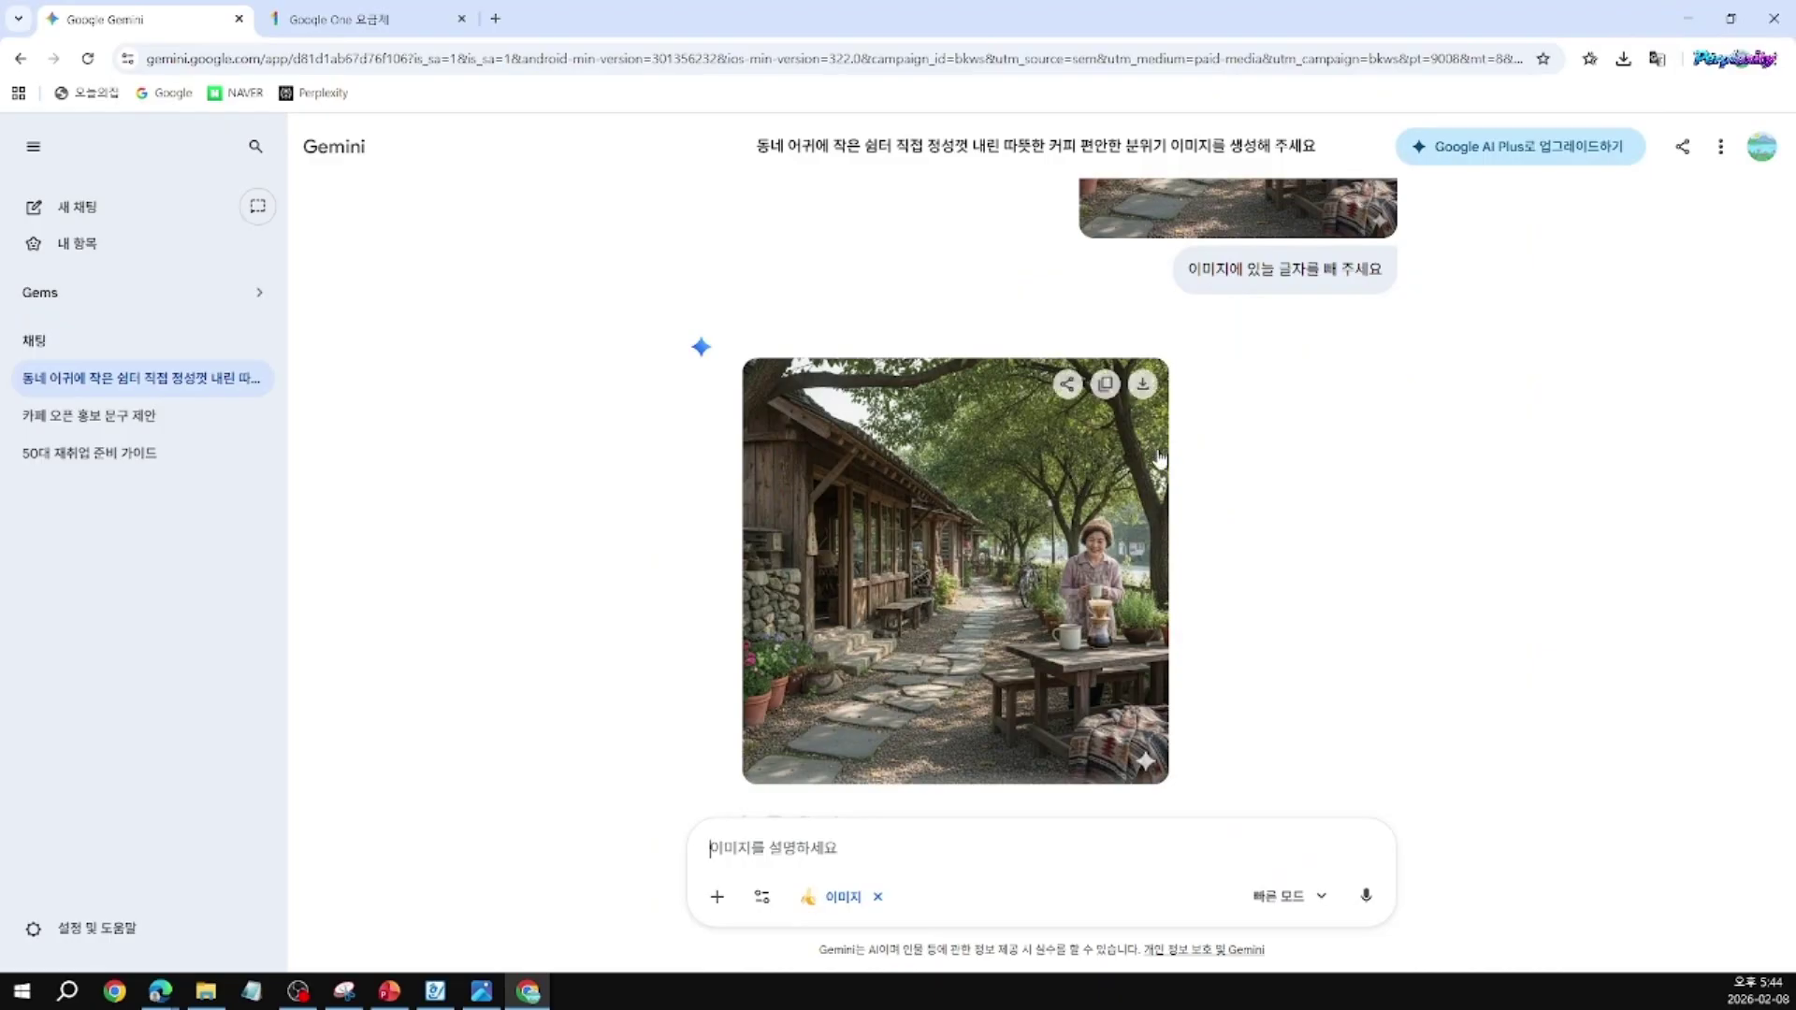
mouse_move(1143, 386)
left_click(1143, 387)
Step: Send the follow-up edit request "노란 꽃을 이미지에 추가해 주세요"
scroll(842, 823, "down", 1)
left_click(809, 853)
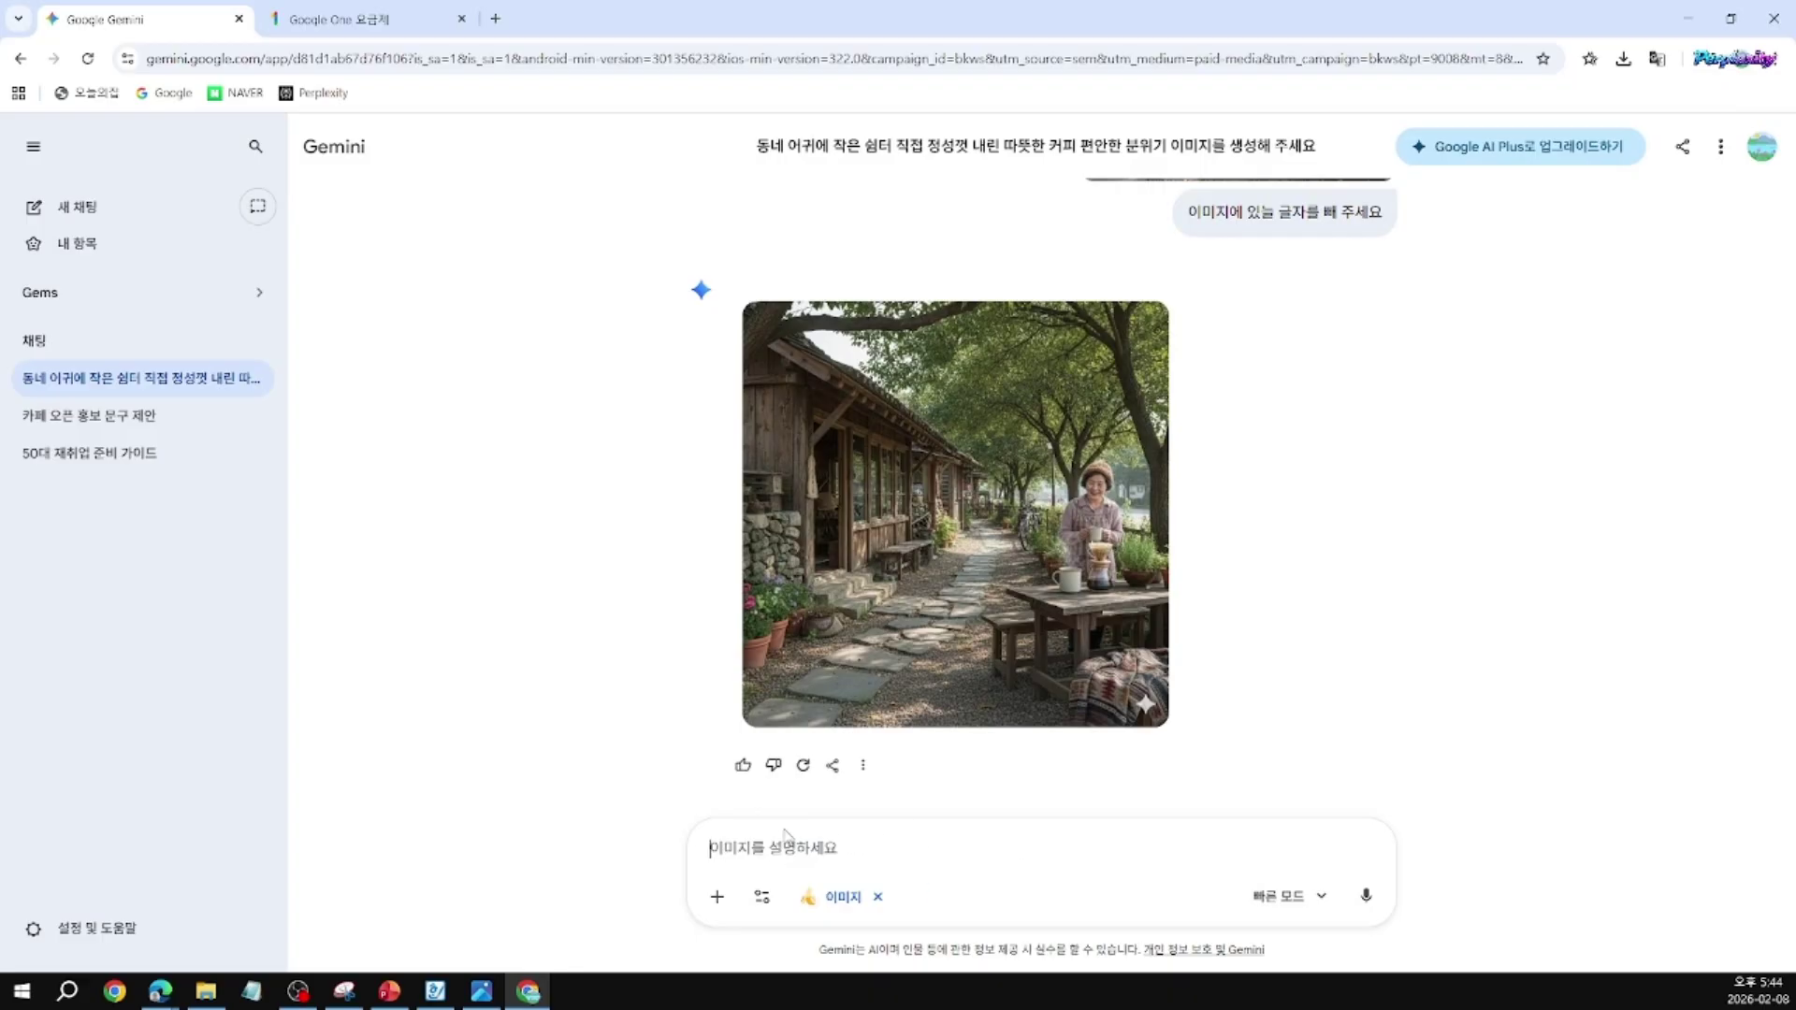
mouse_move(1139, 686)
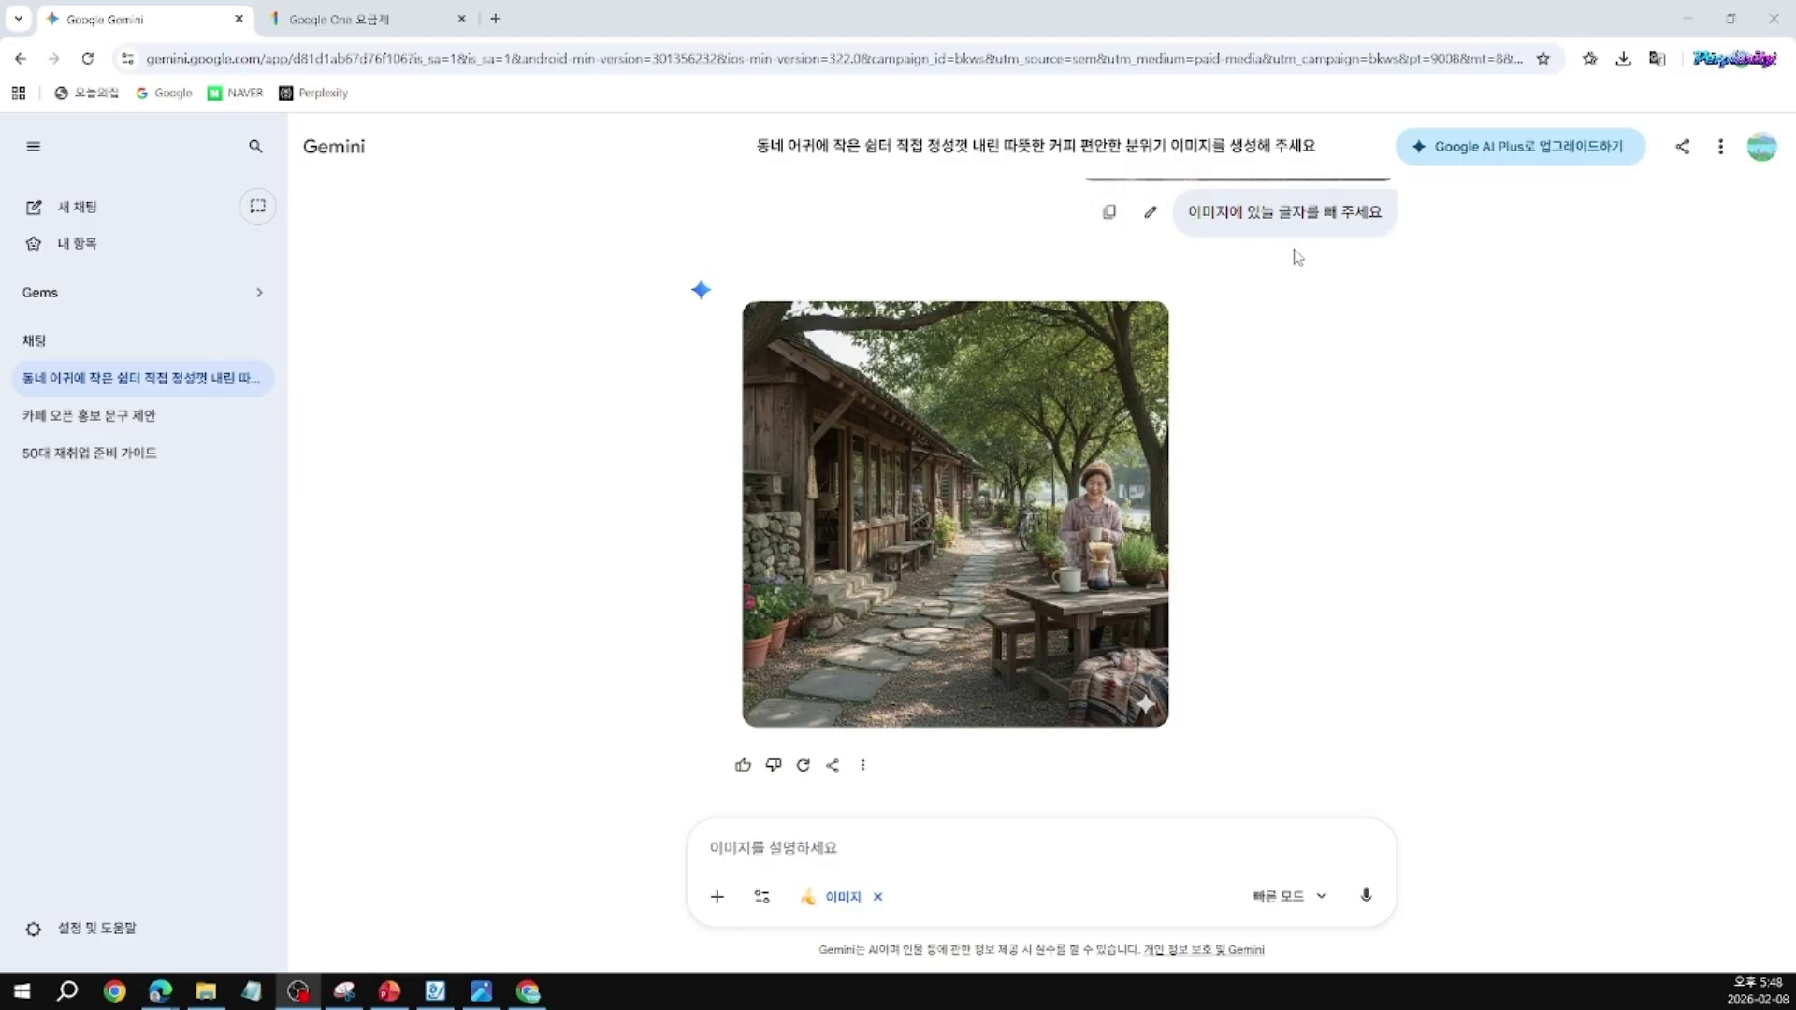
left_click(782, 853)
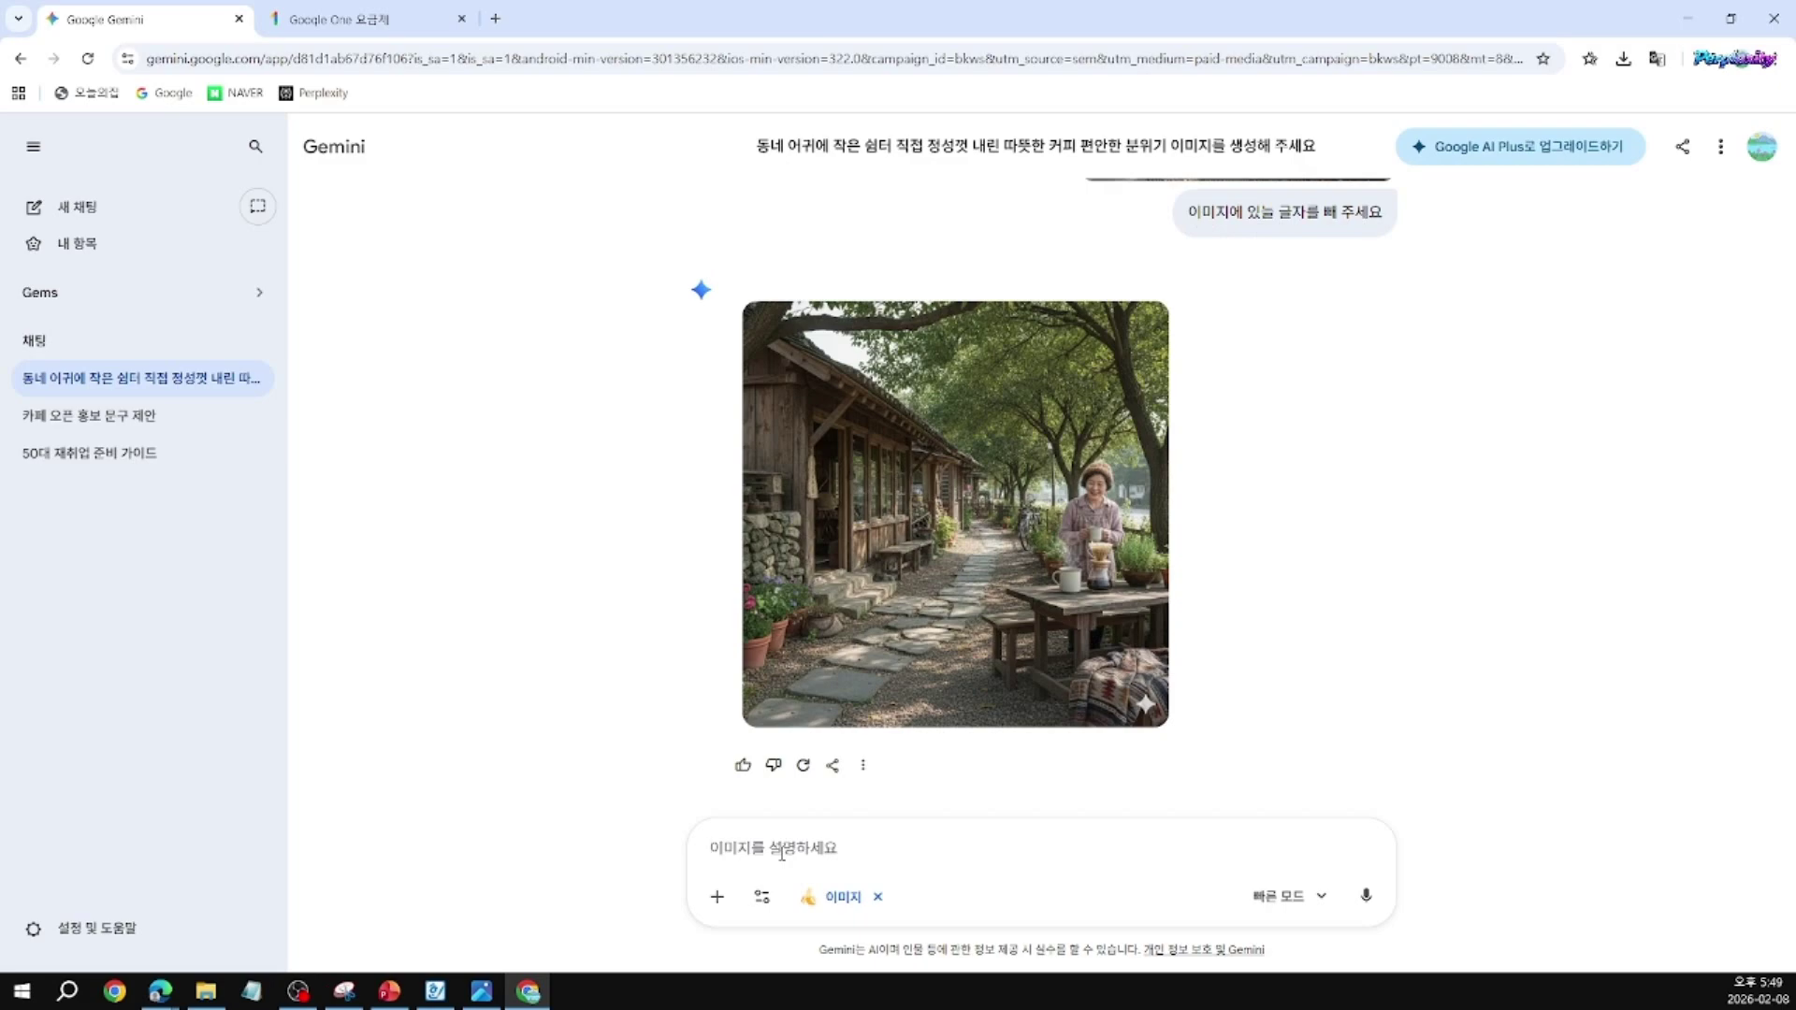
type("뇌")
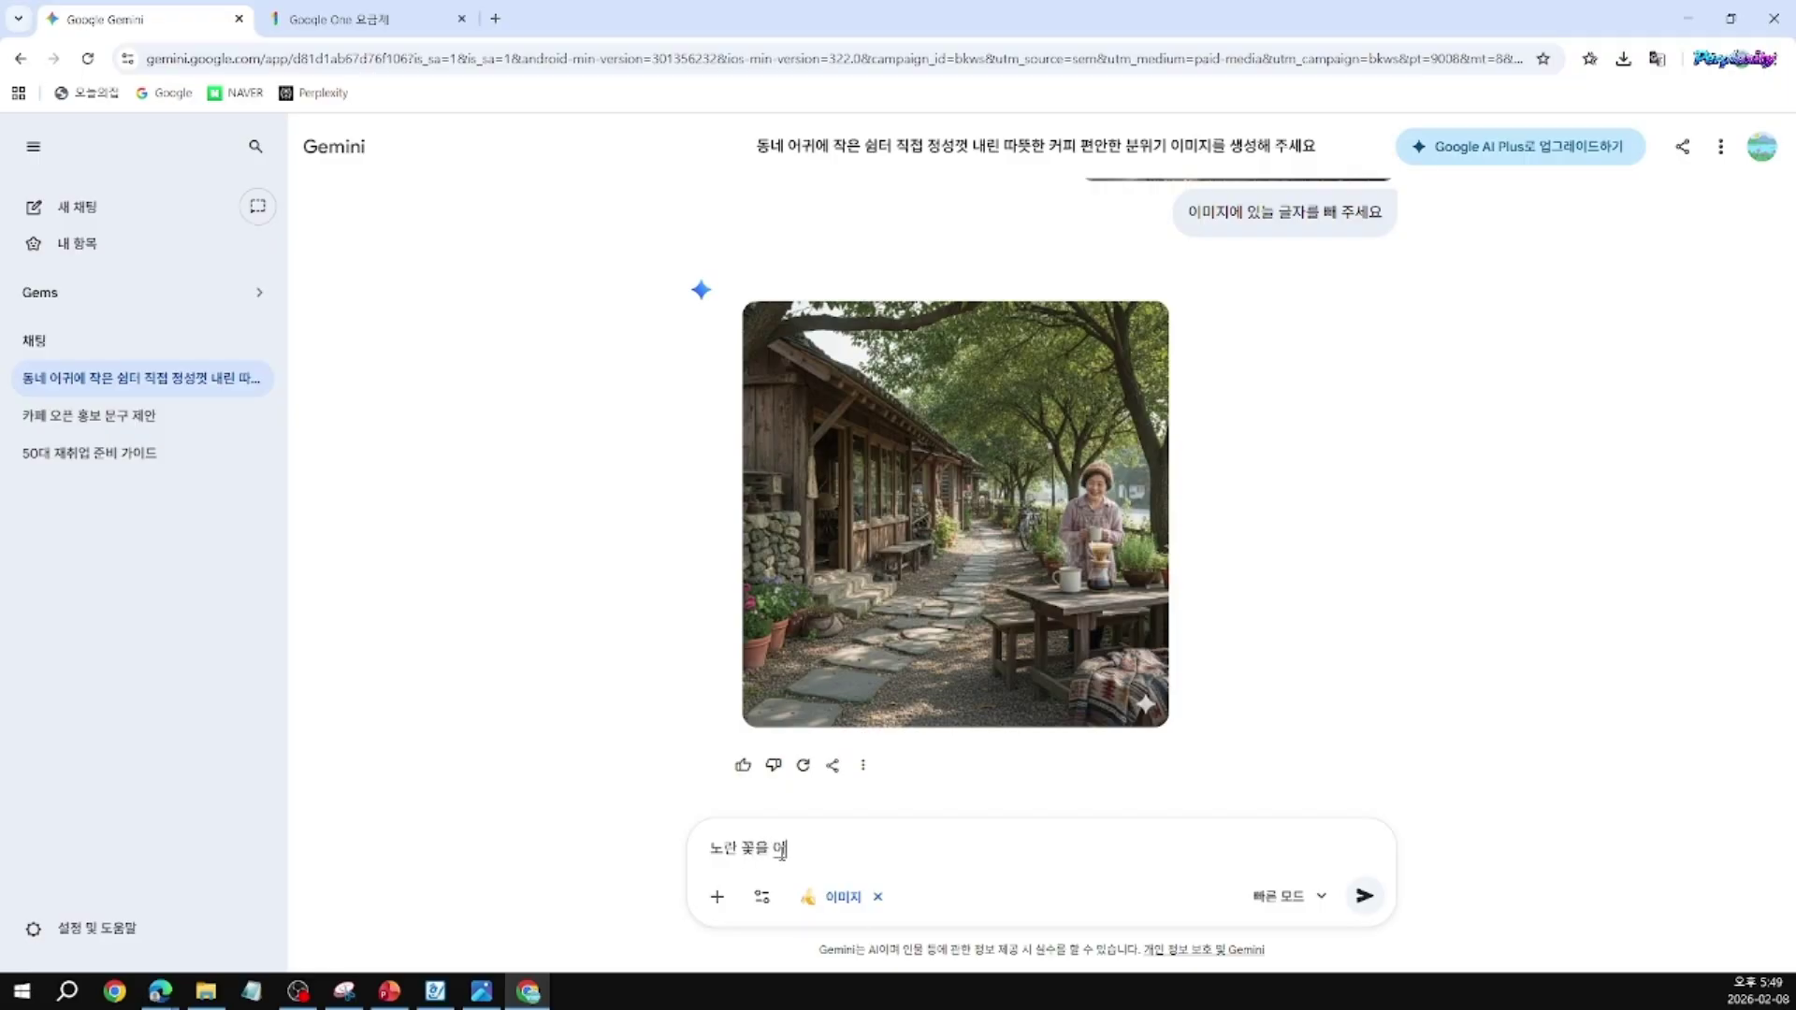
type("ㅄ애")
type("해")
type(" 주세요")
key("Return")
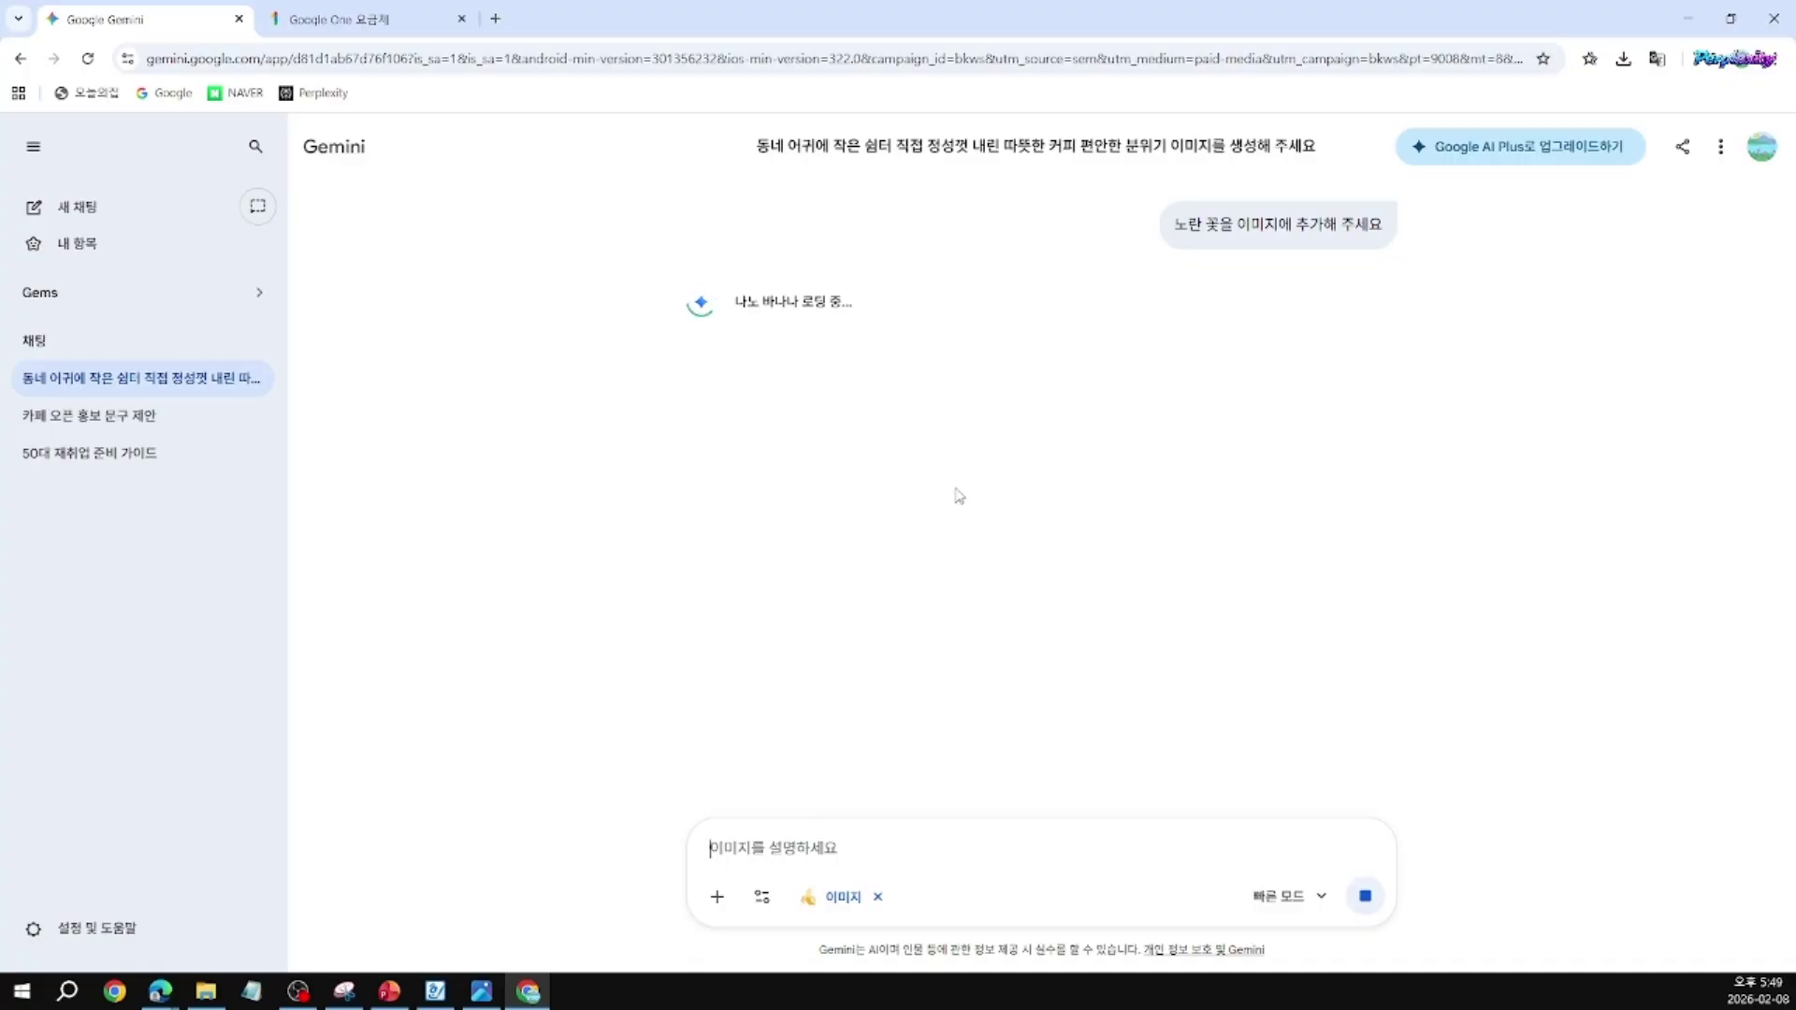
Step: Open the café image with yellow flowers at full size and download it
scroll(960, 497, "up", 4)
scroll(958, 497, "up", 1)
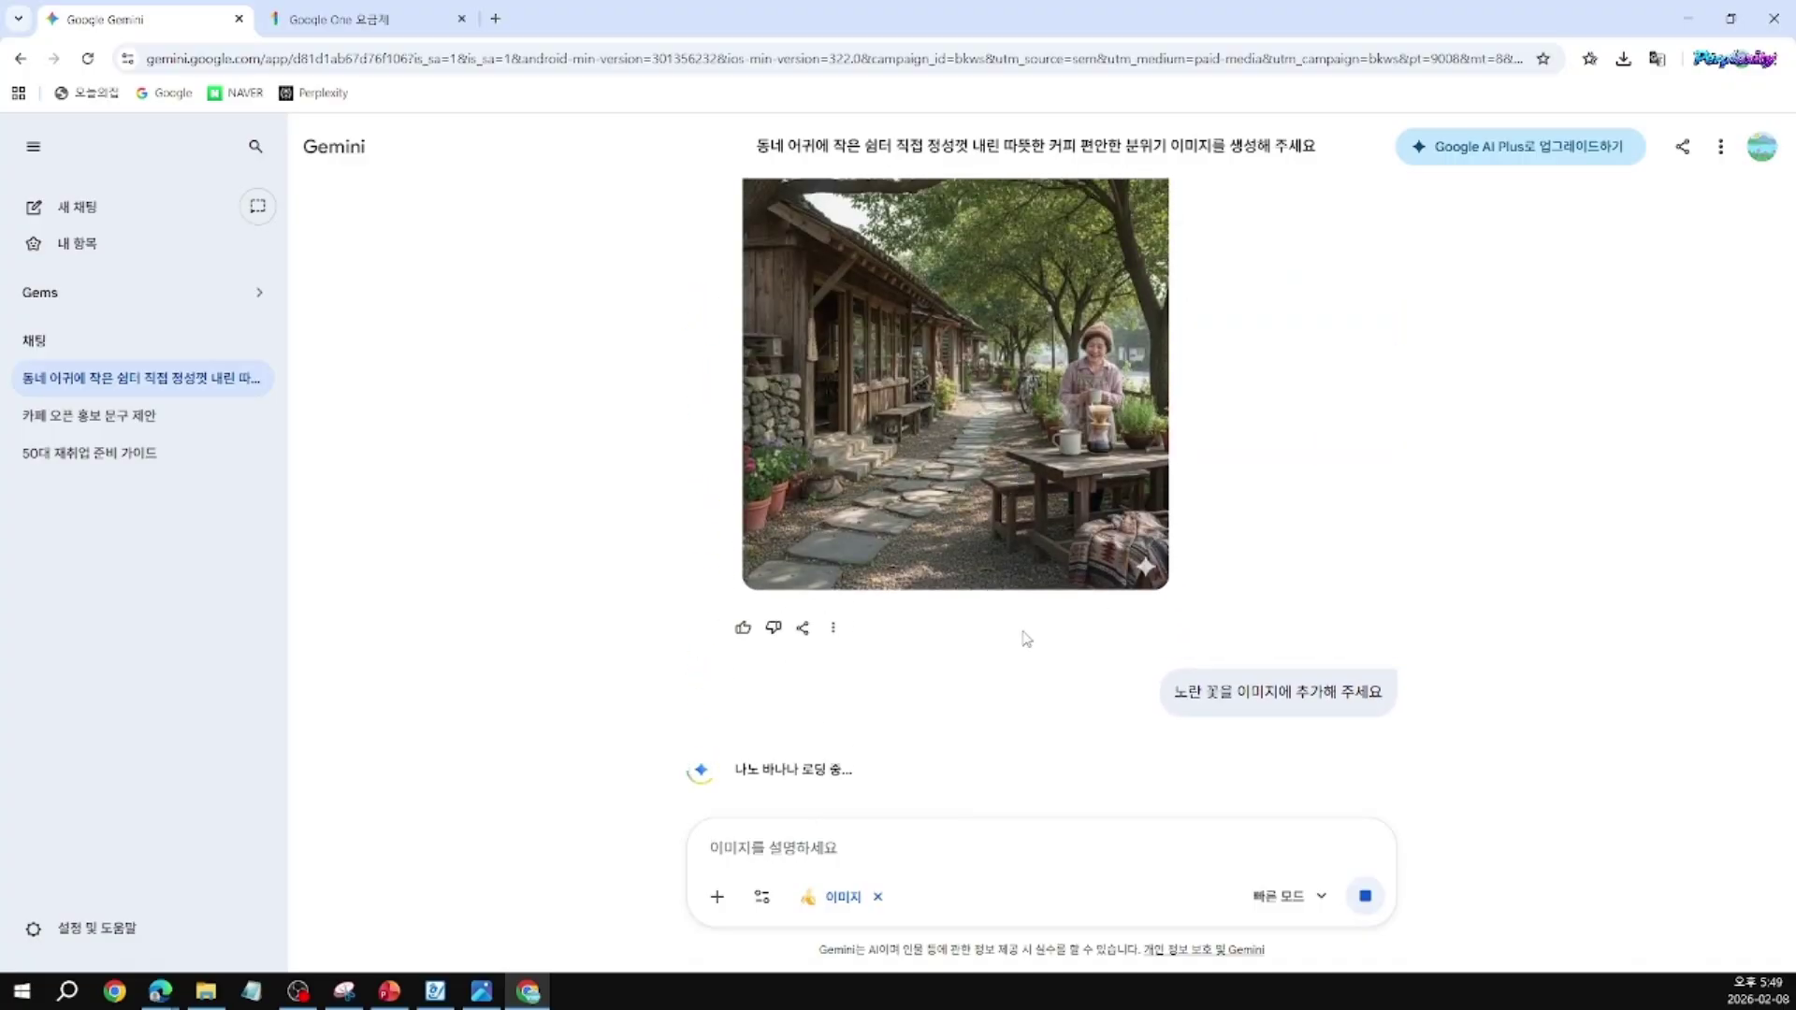
scroll(1025, 636, "down", 4)
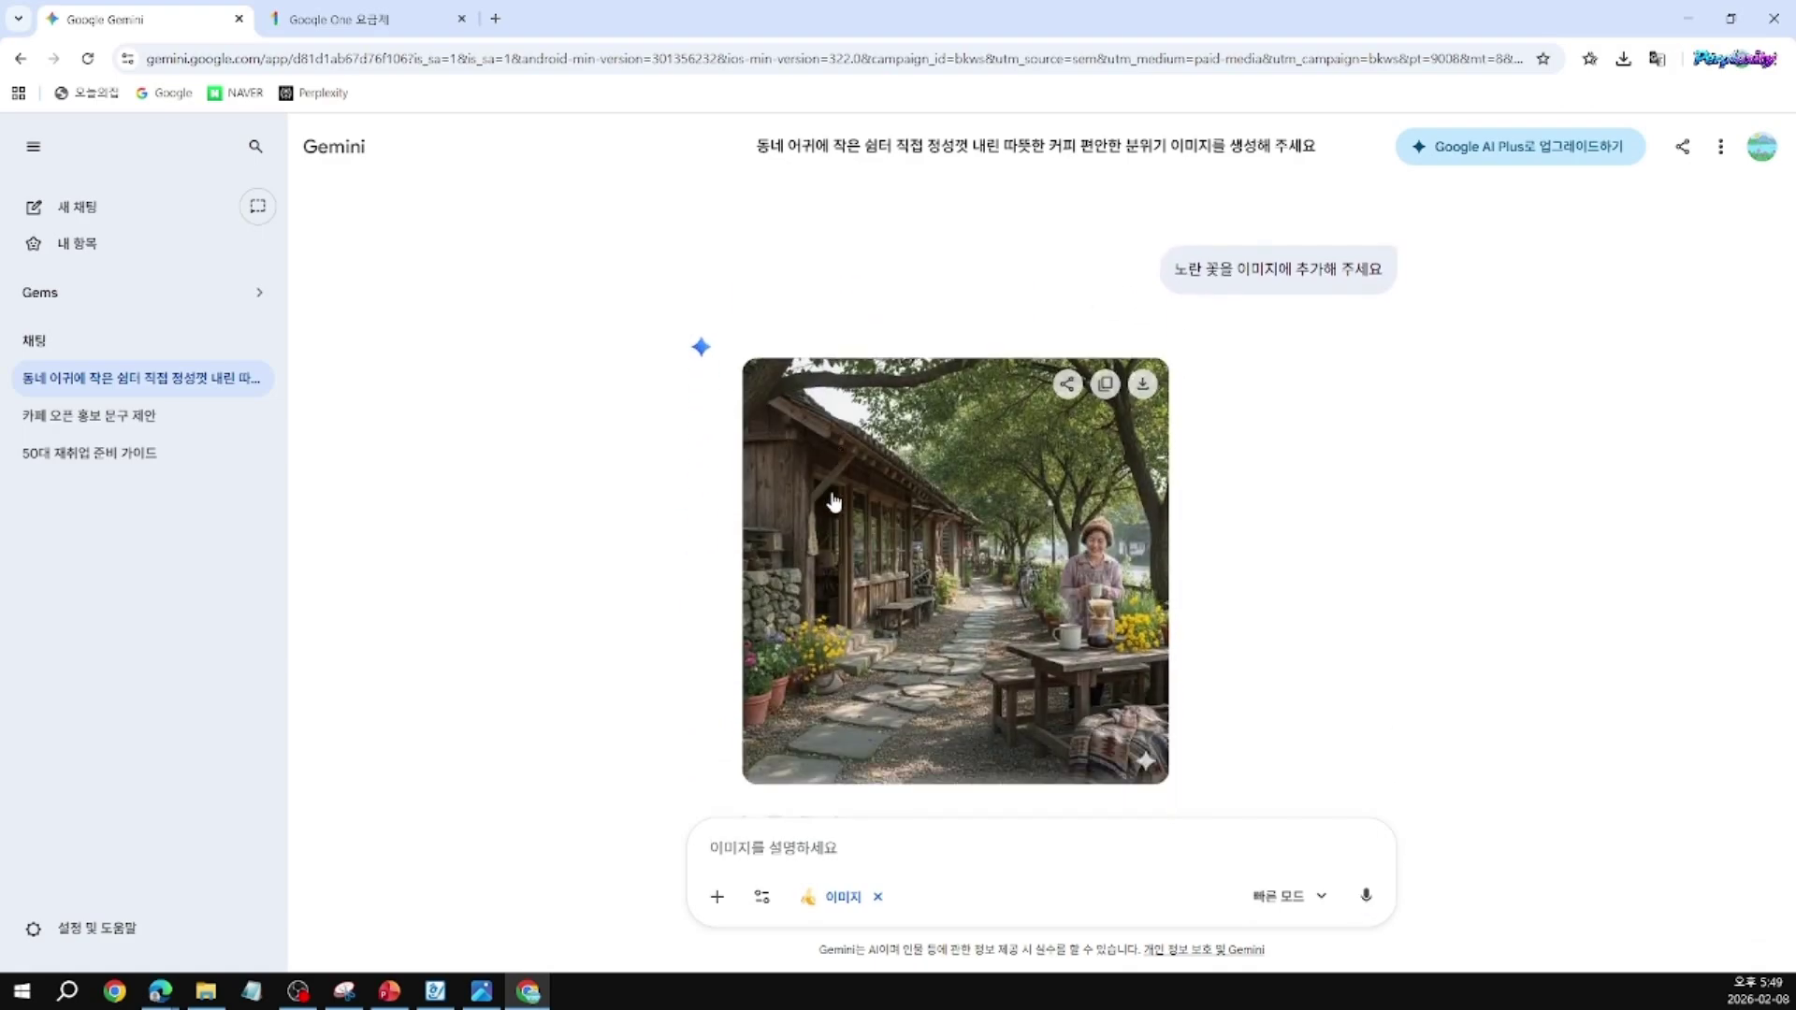
left_click(994, 557)
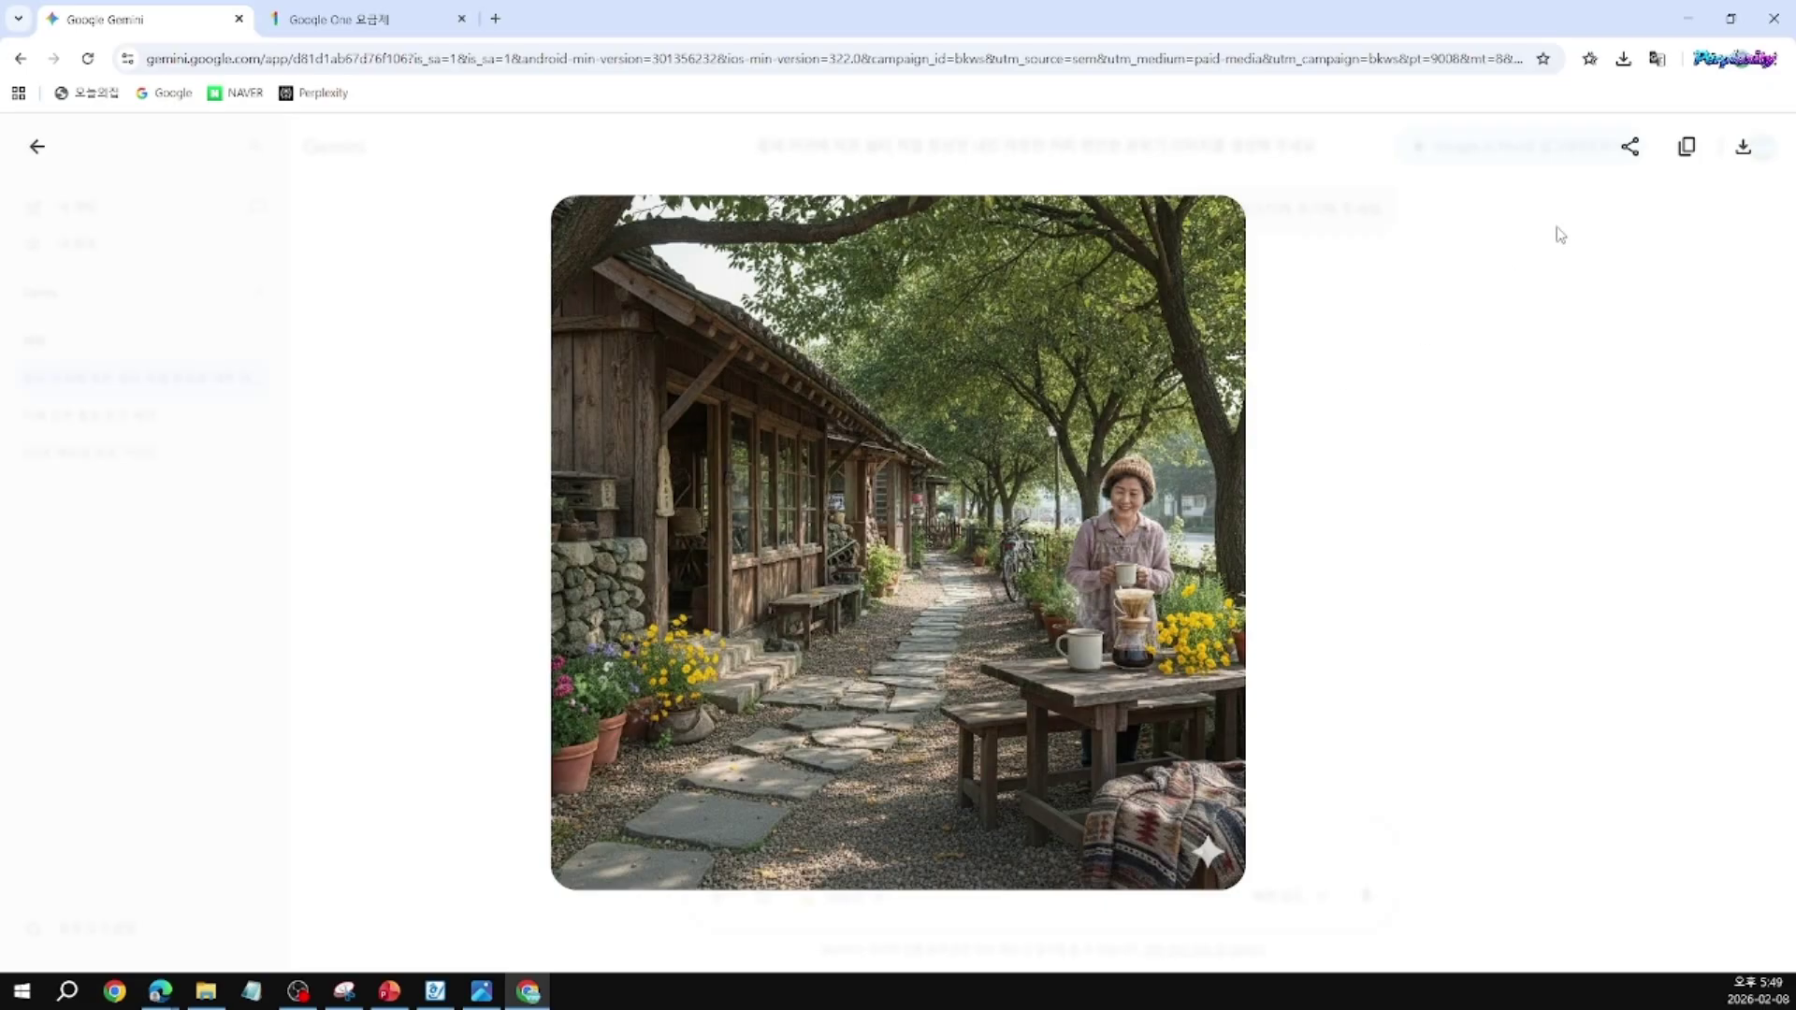
left_click(1742, 146)
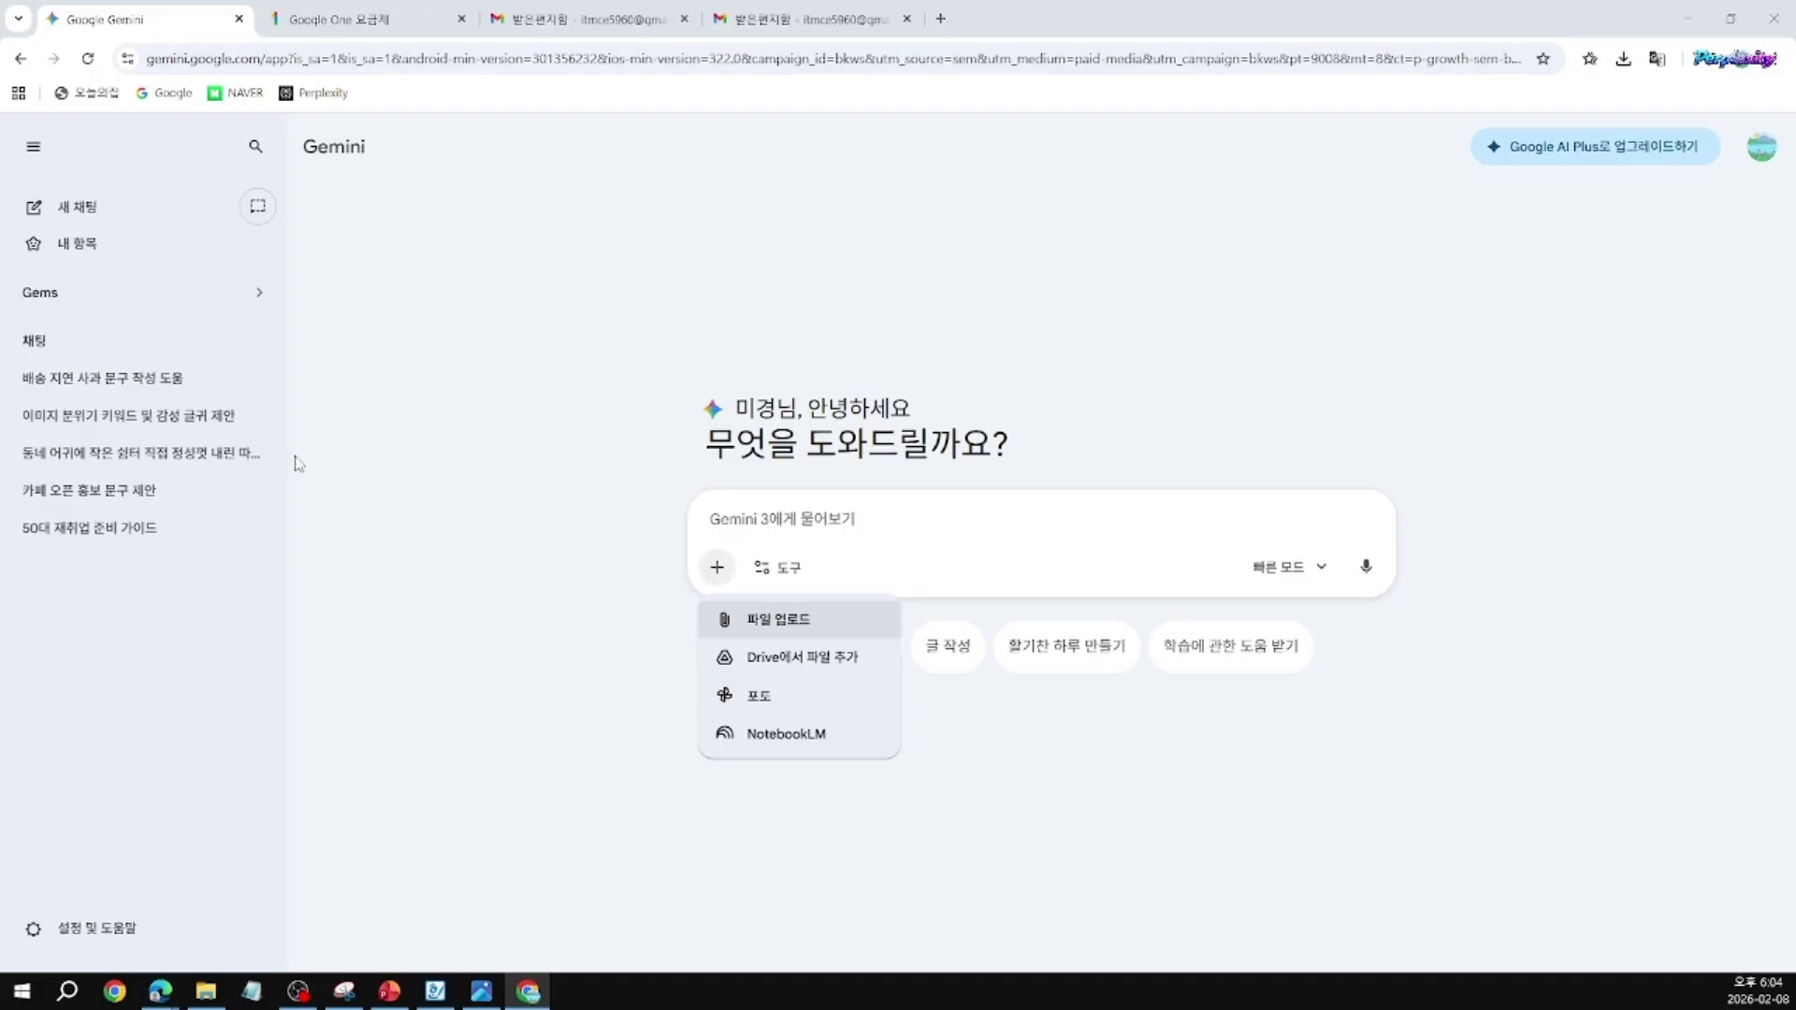
Step: Attach the living room photo with the beige sofa to the new chat and open it in the markup editor
left_click(718, 581)
left_click(720, 583)
key("Return")
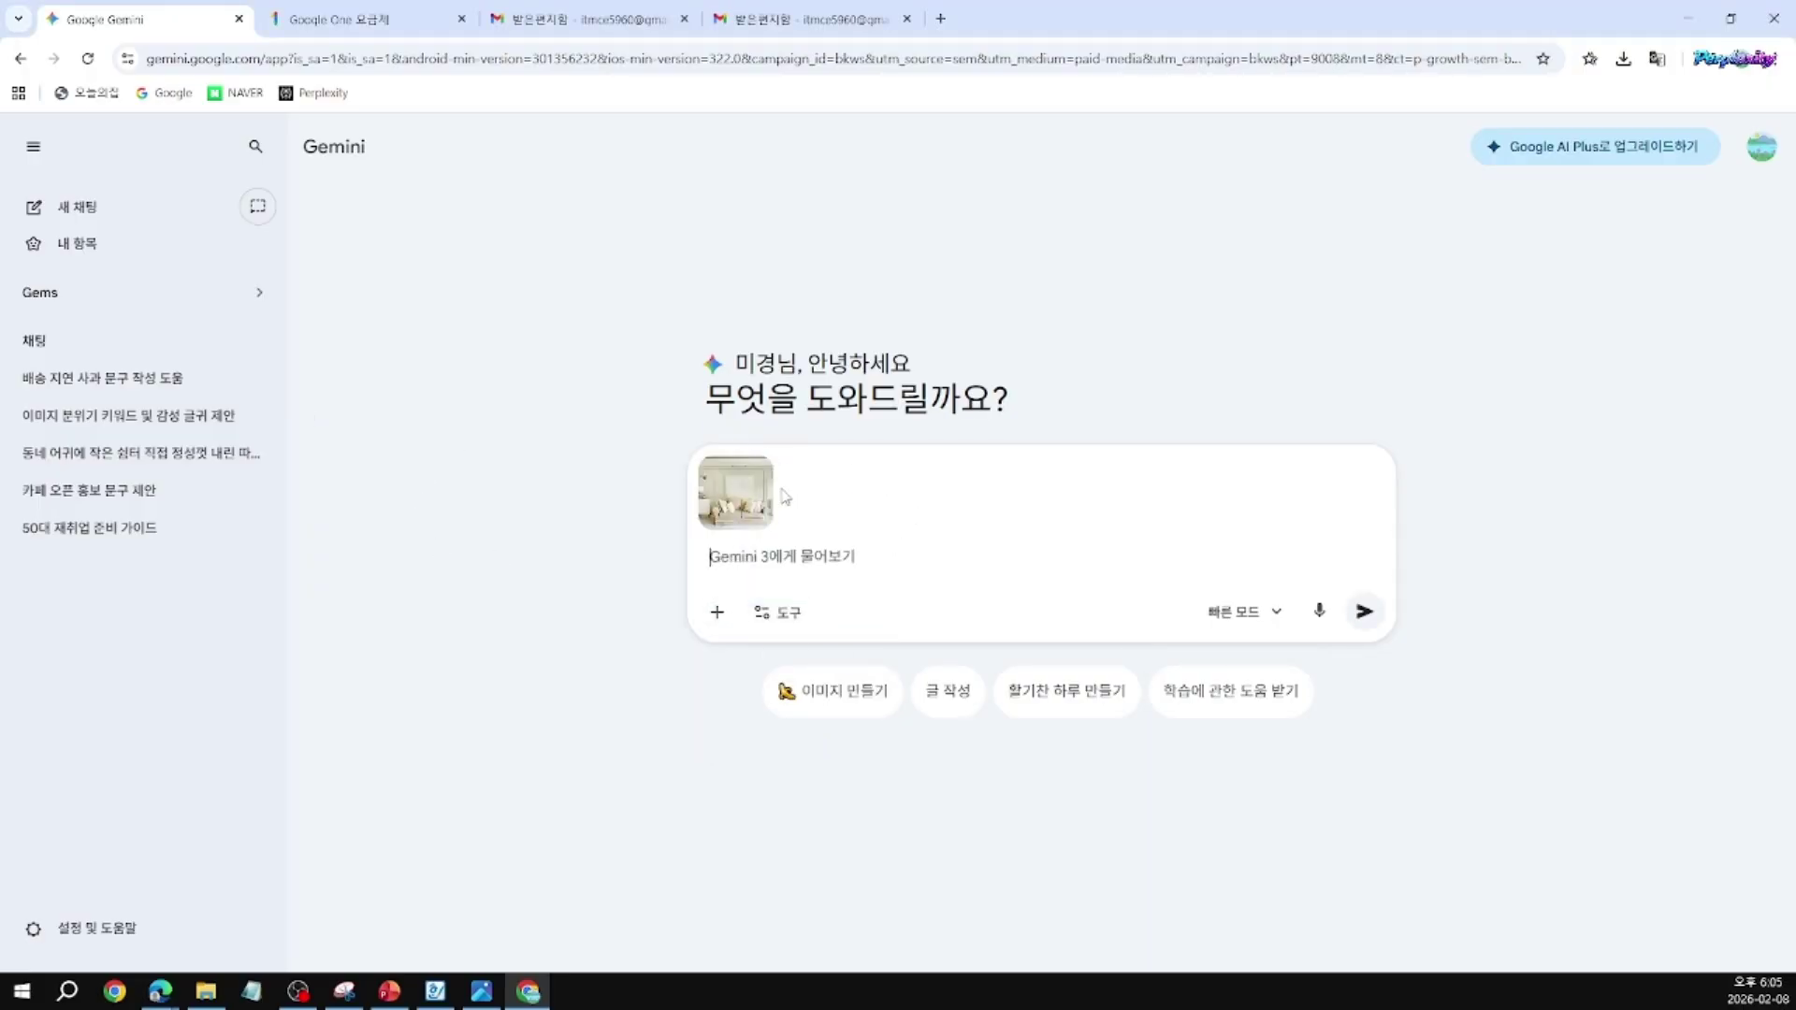
mouse_move(754, 503)
left_click(730, 512)
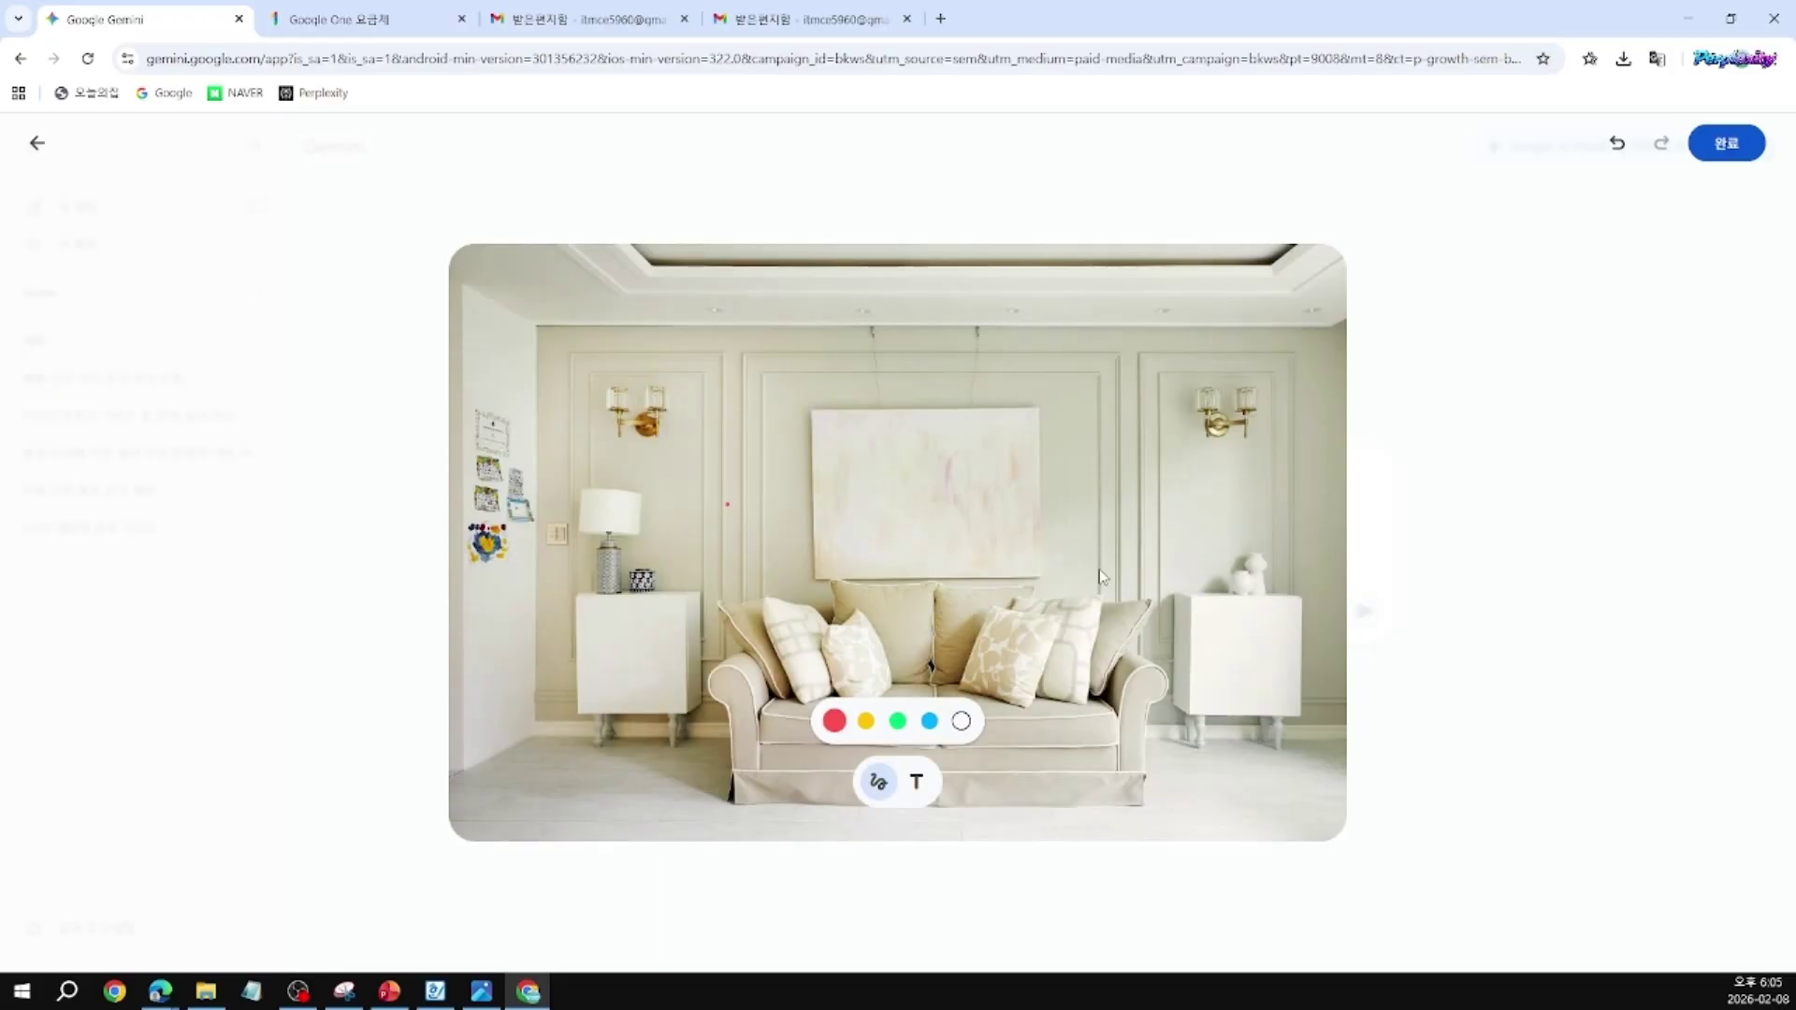
Step: Reopen the attached living room photo for a look in the markup editor and return to the chat prompt without annotating it
left_click(37, 143)
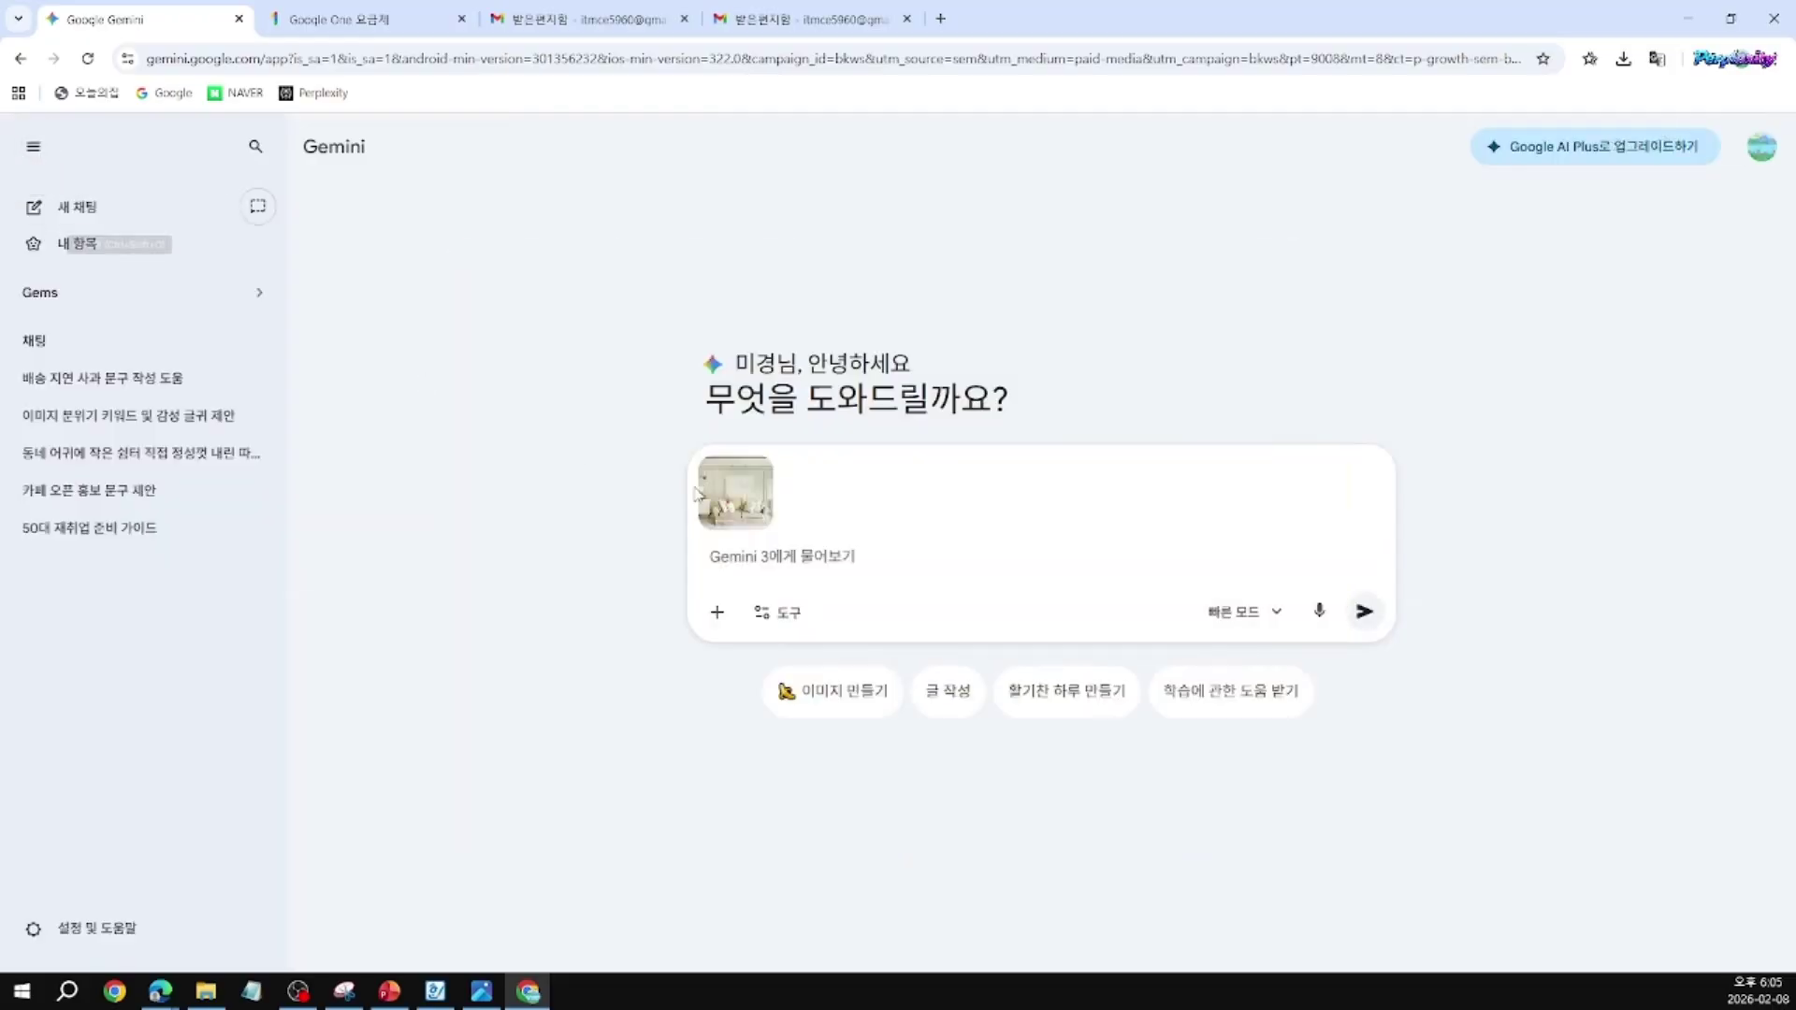
mouse_move(732, 529)
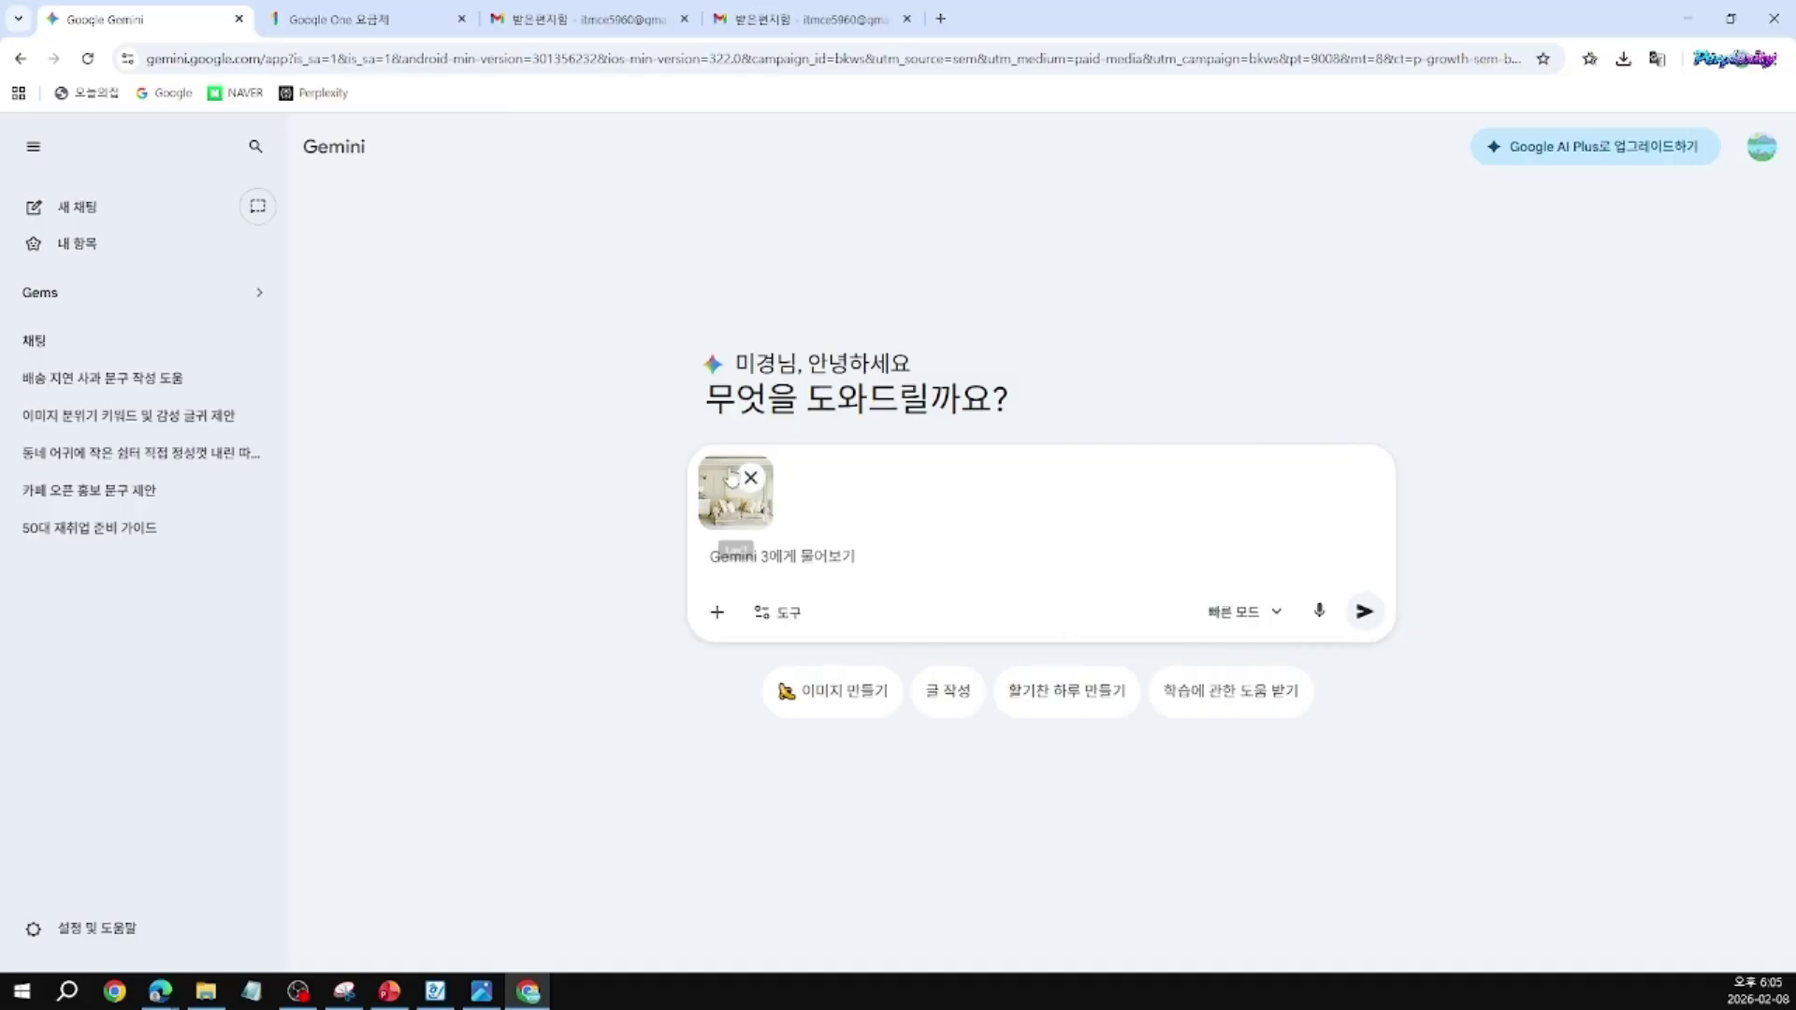
left_click(733, 510)
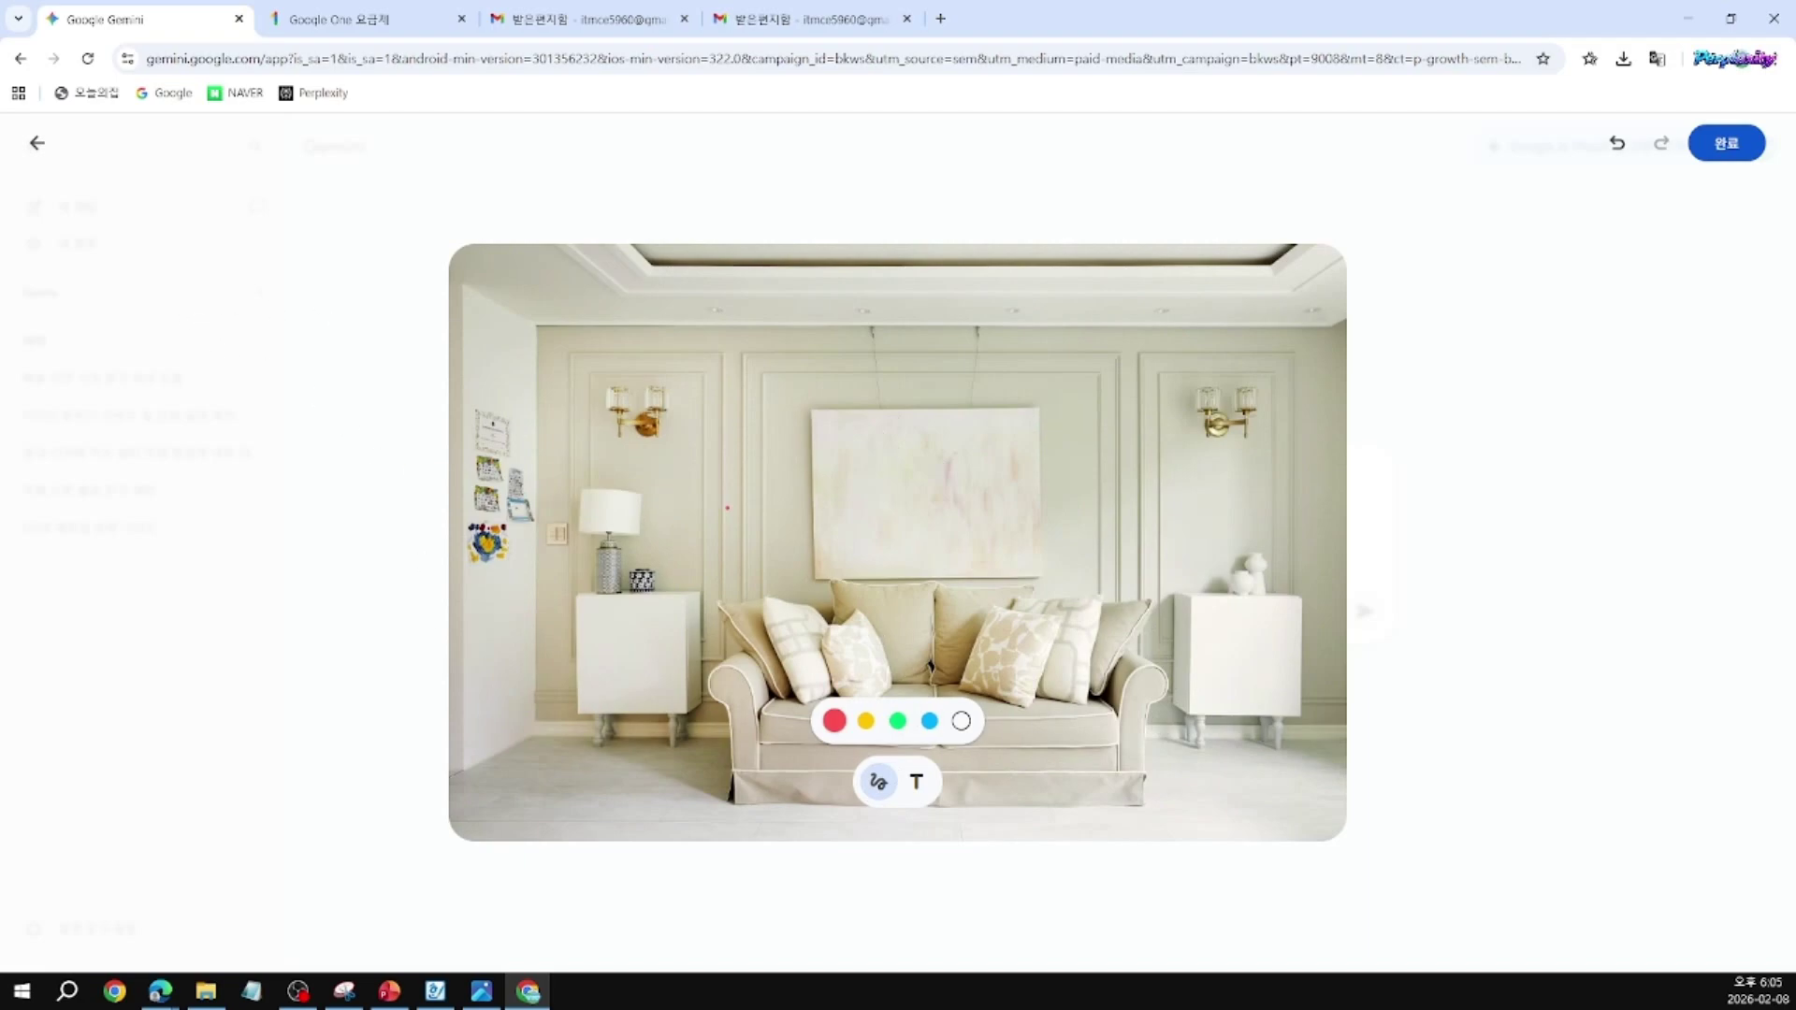
left_click(39, 145)
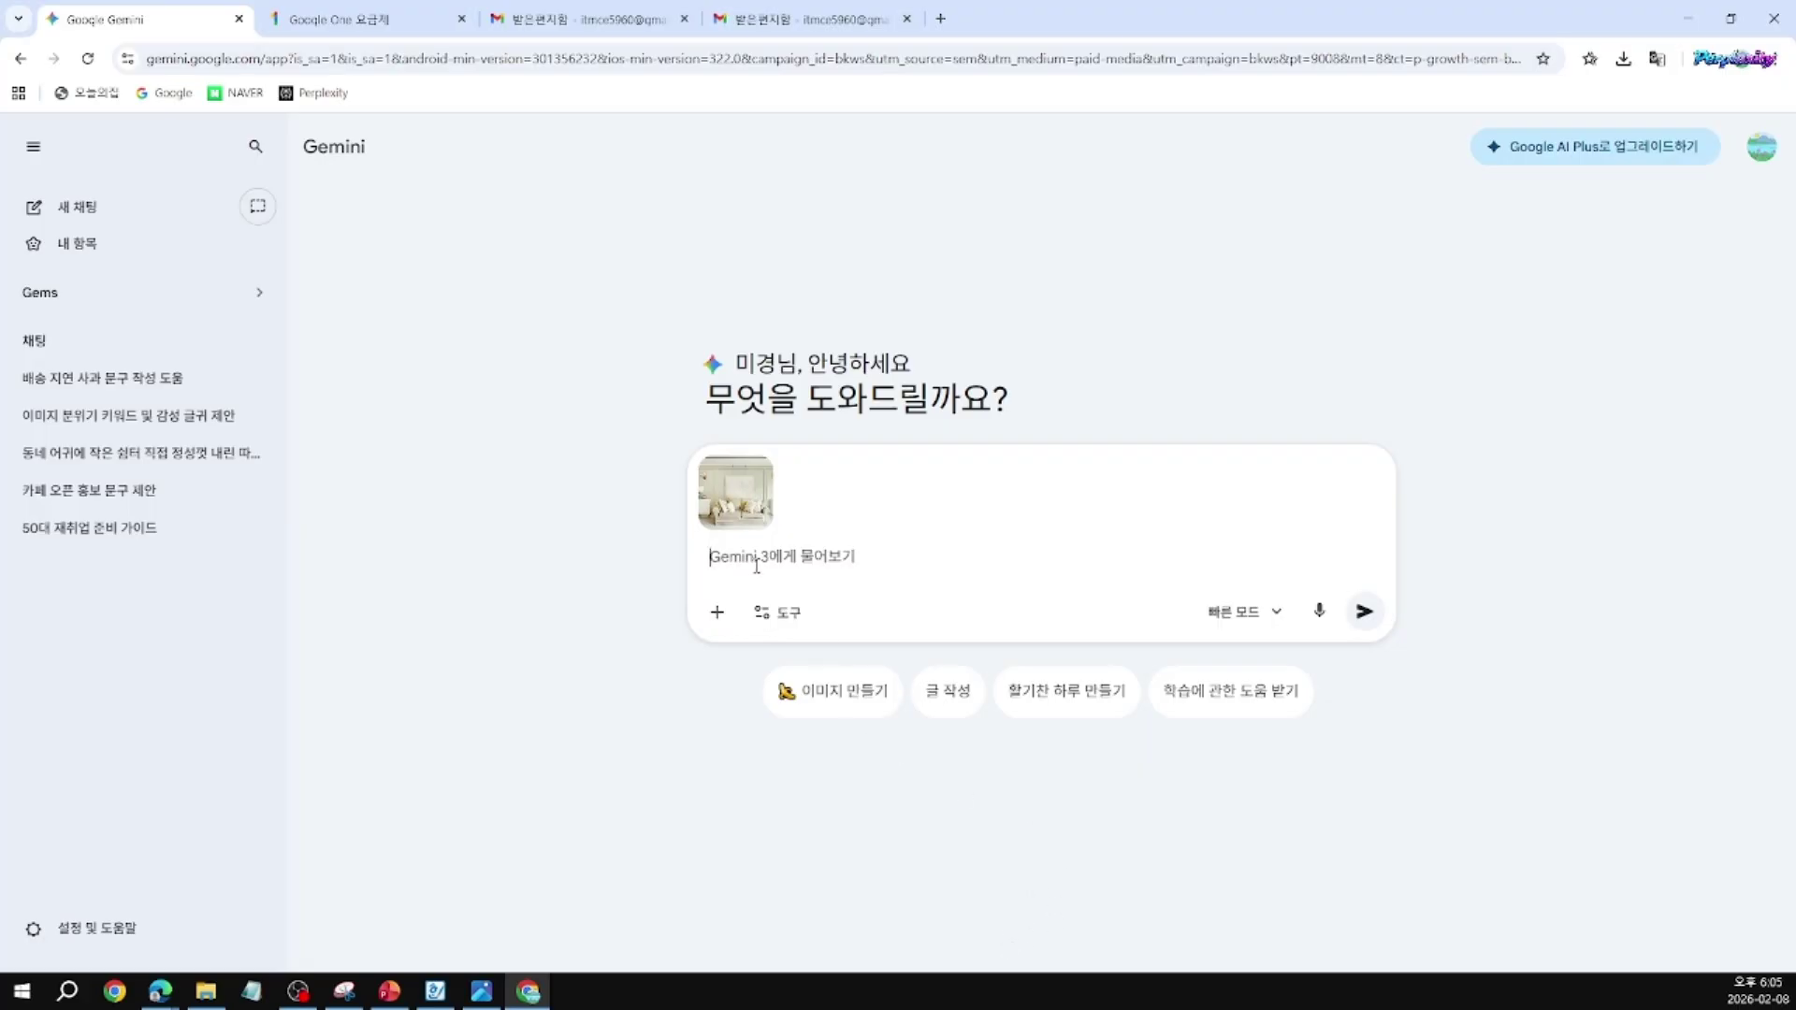
Step: Send the edit request "소파에 강아지와 부부가 앚아 커ㅣ를 마시는 모습을 추가해 주세요" with the living room photo
type("쇠파에")
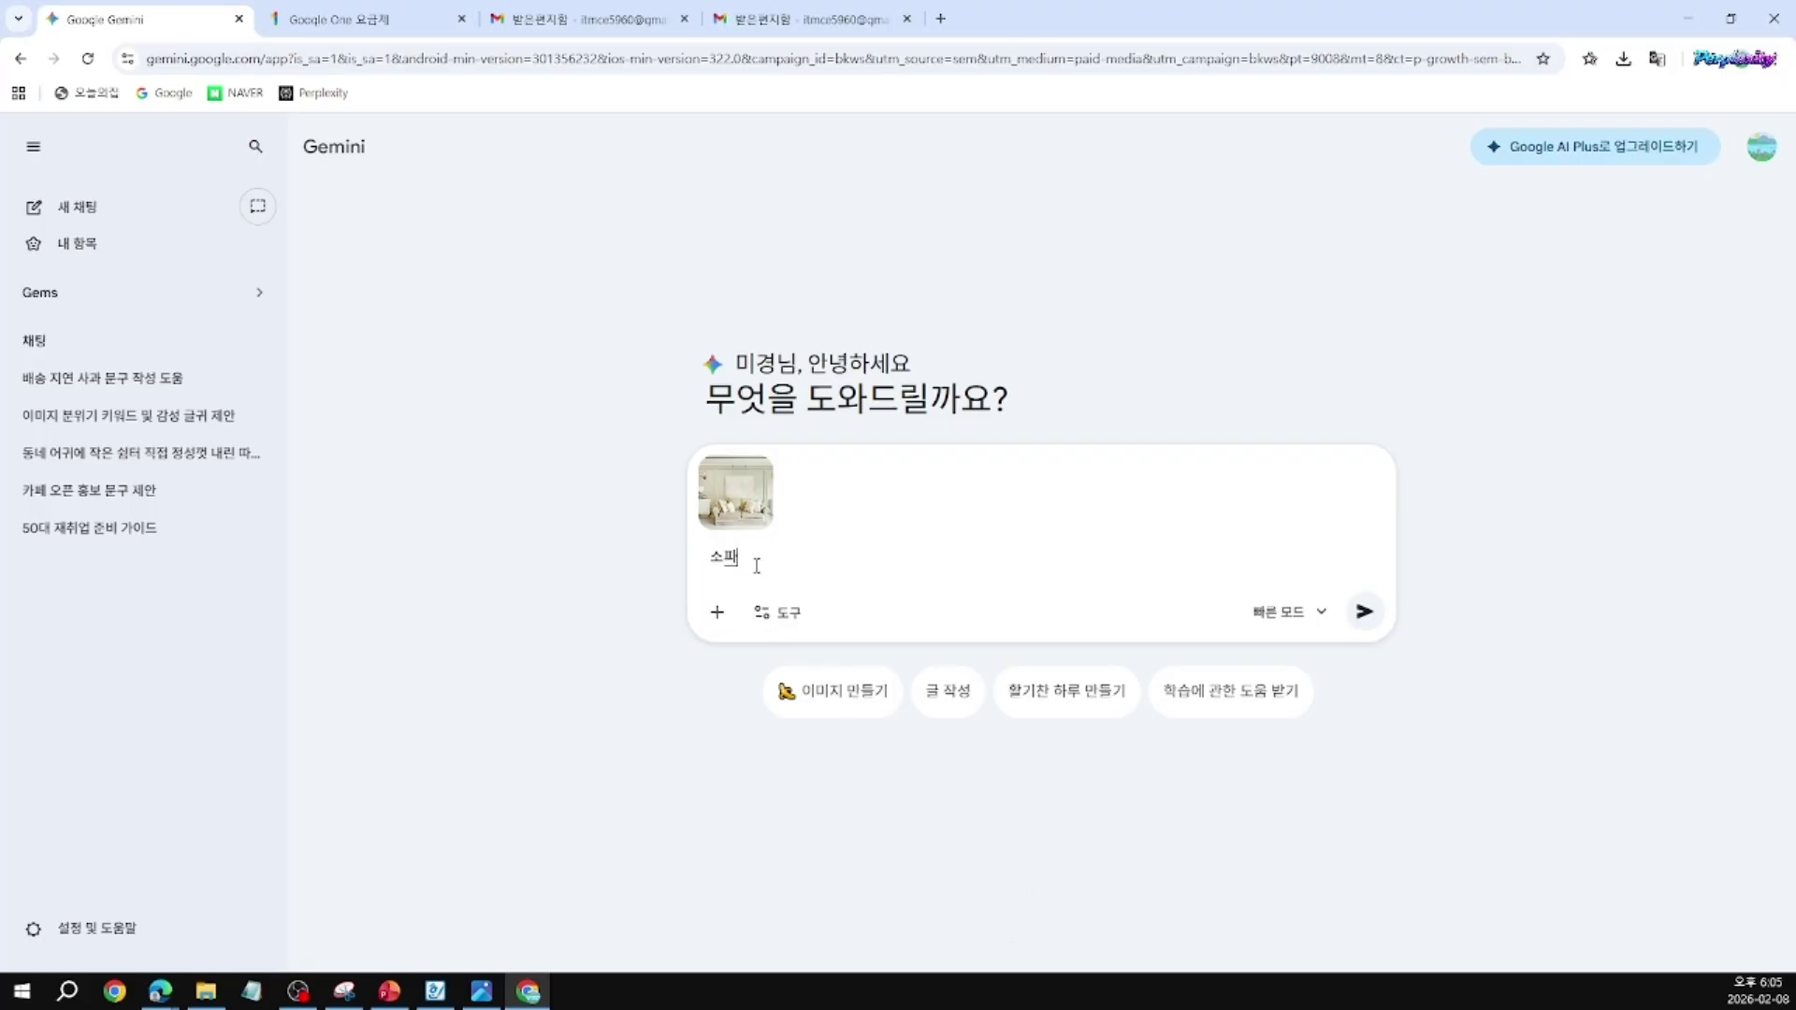
type(" 강아지오")
type(" 부부가 애")
type("아 커ㅣ르")
type(" 마시")
type("느")
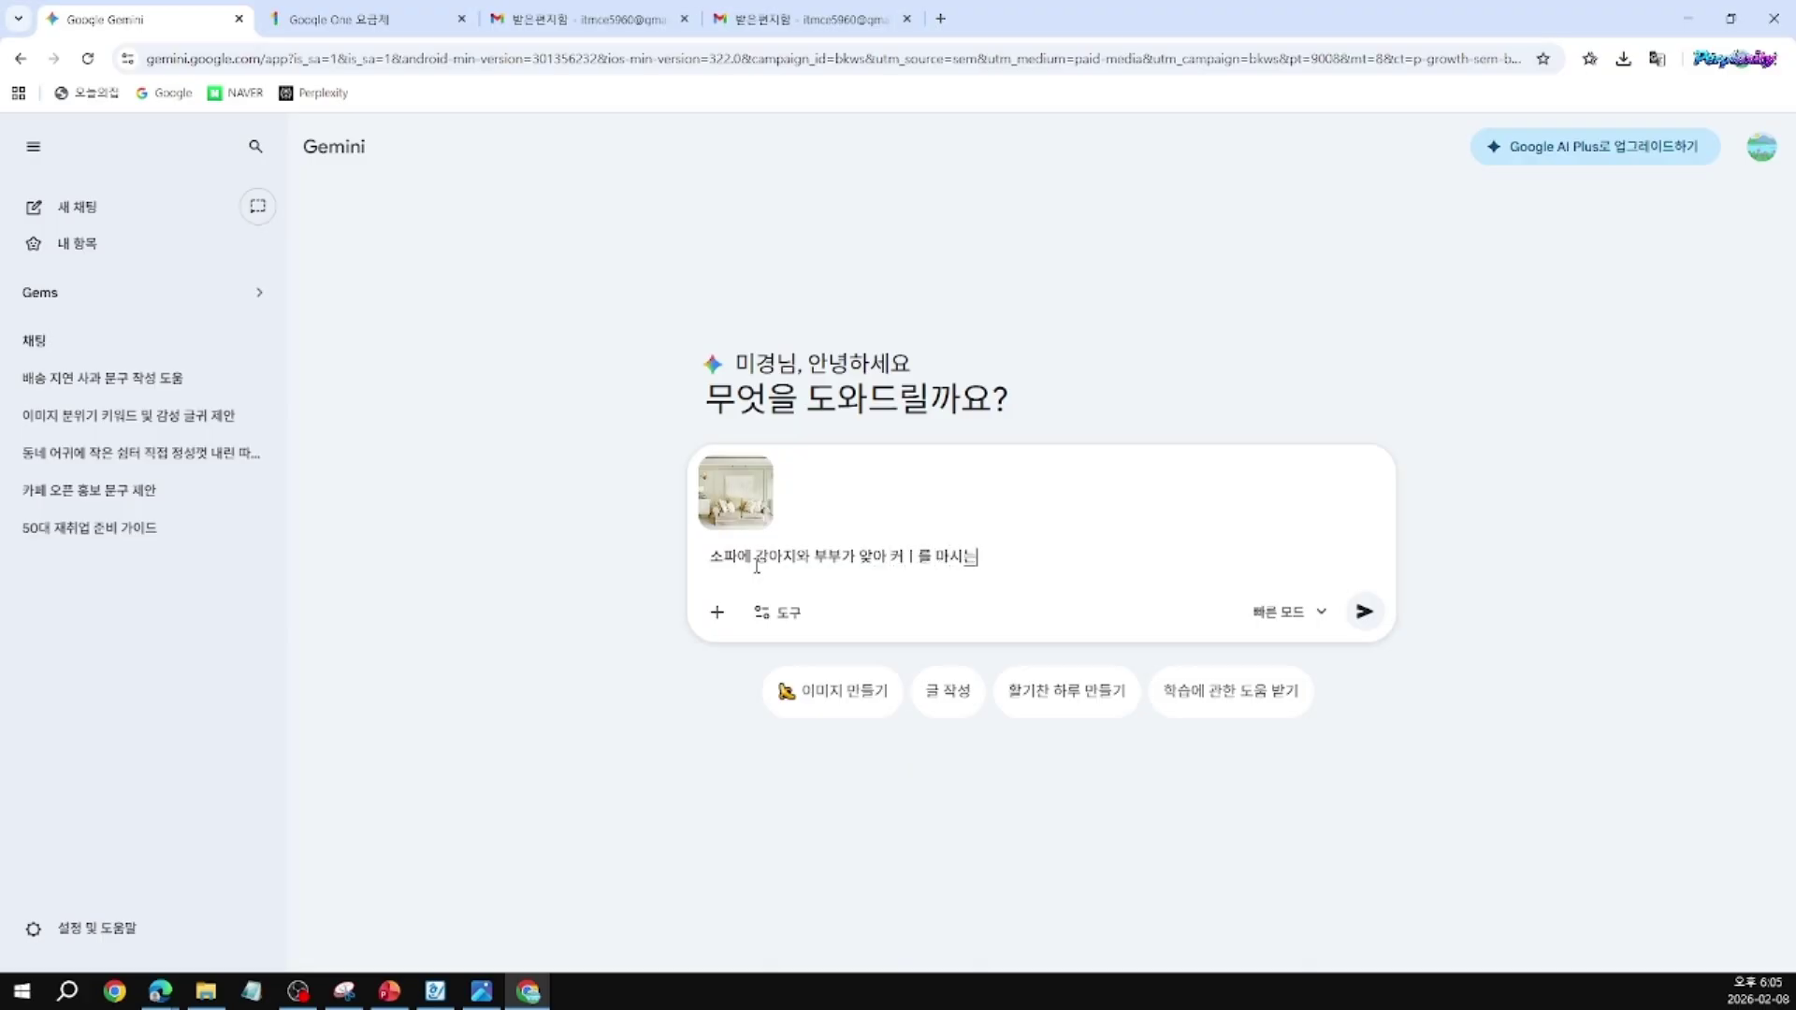
type("ㄴ 모습을 ㅊ")
type("가해 주세요")
left_click(1365, 612)
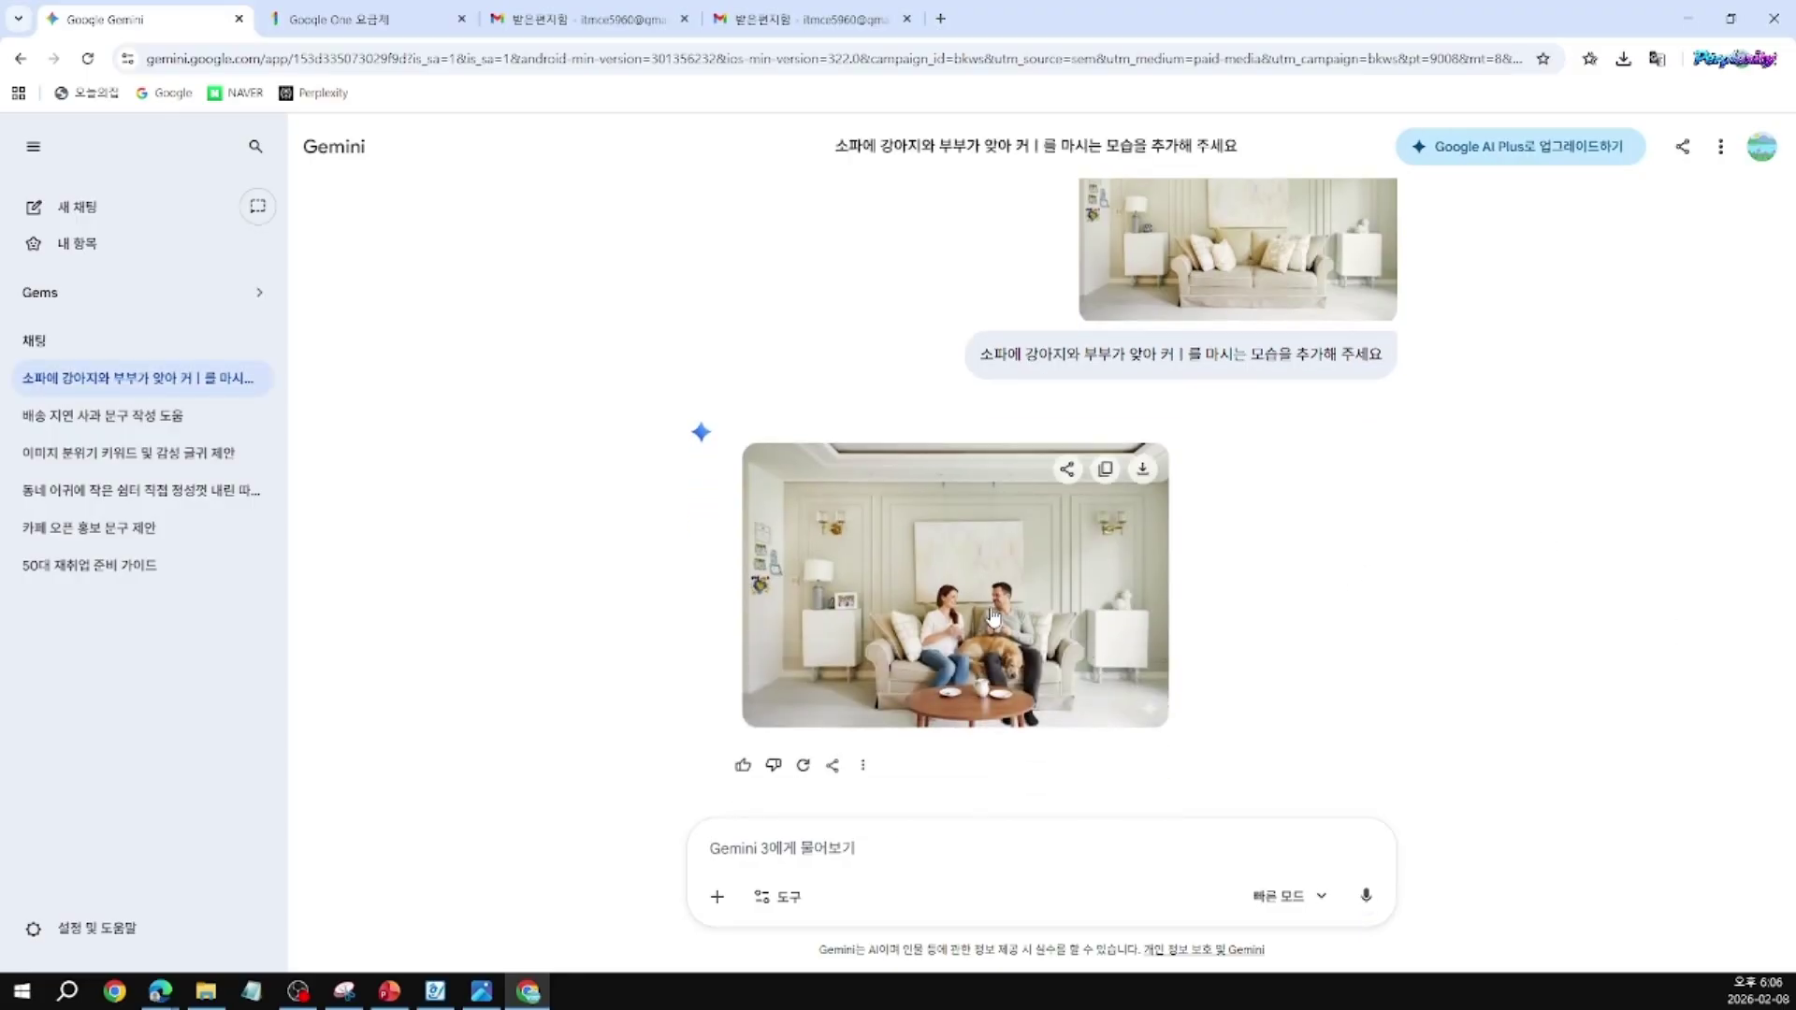
Step: Open the generated living room image with the couple and dog at full size, download it and return to the chat
left_click(994, 617)
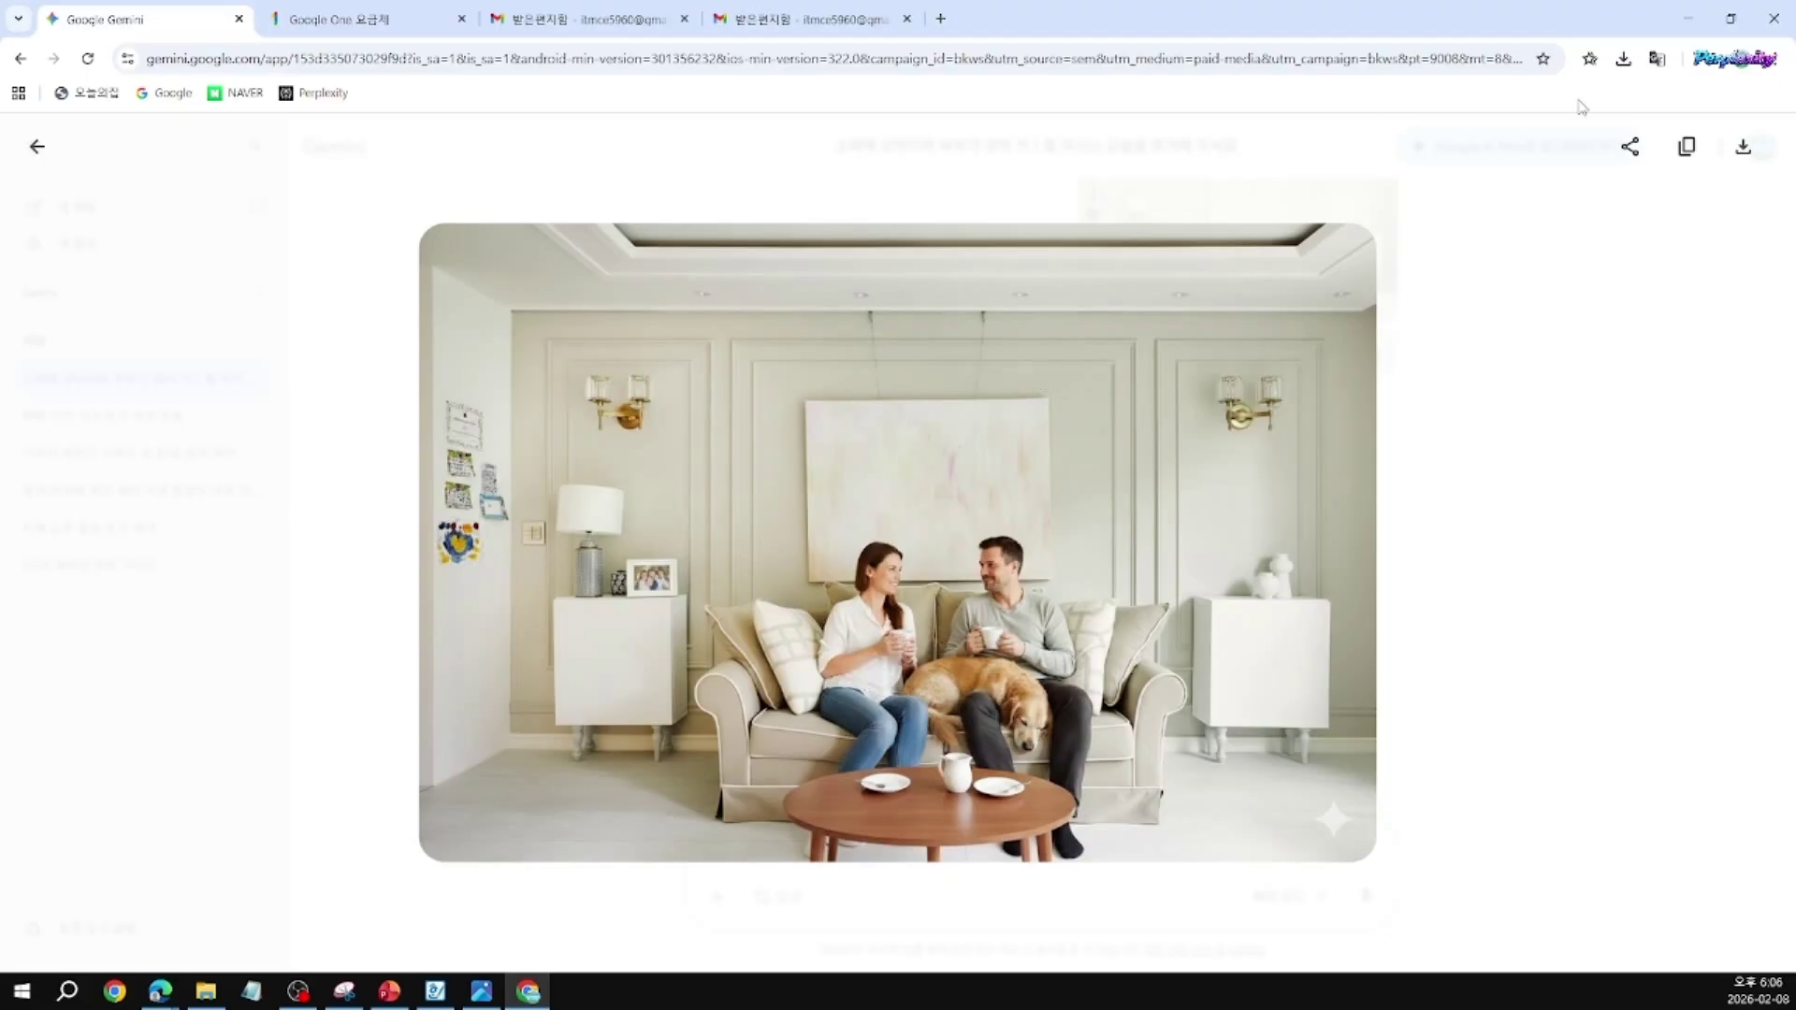
left_click(1746, 148)
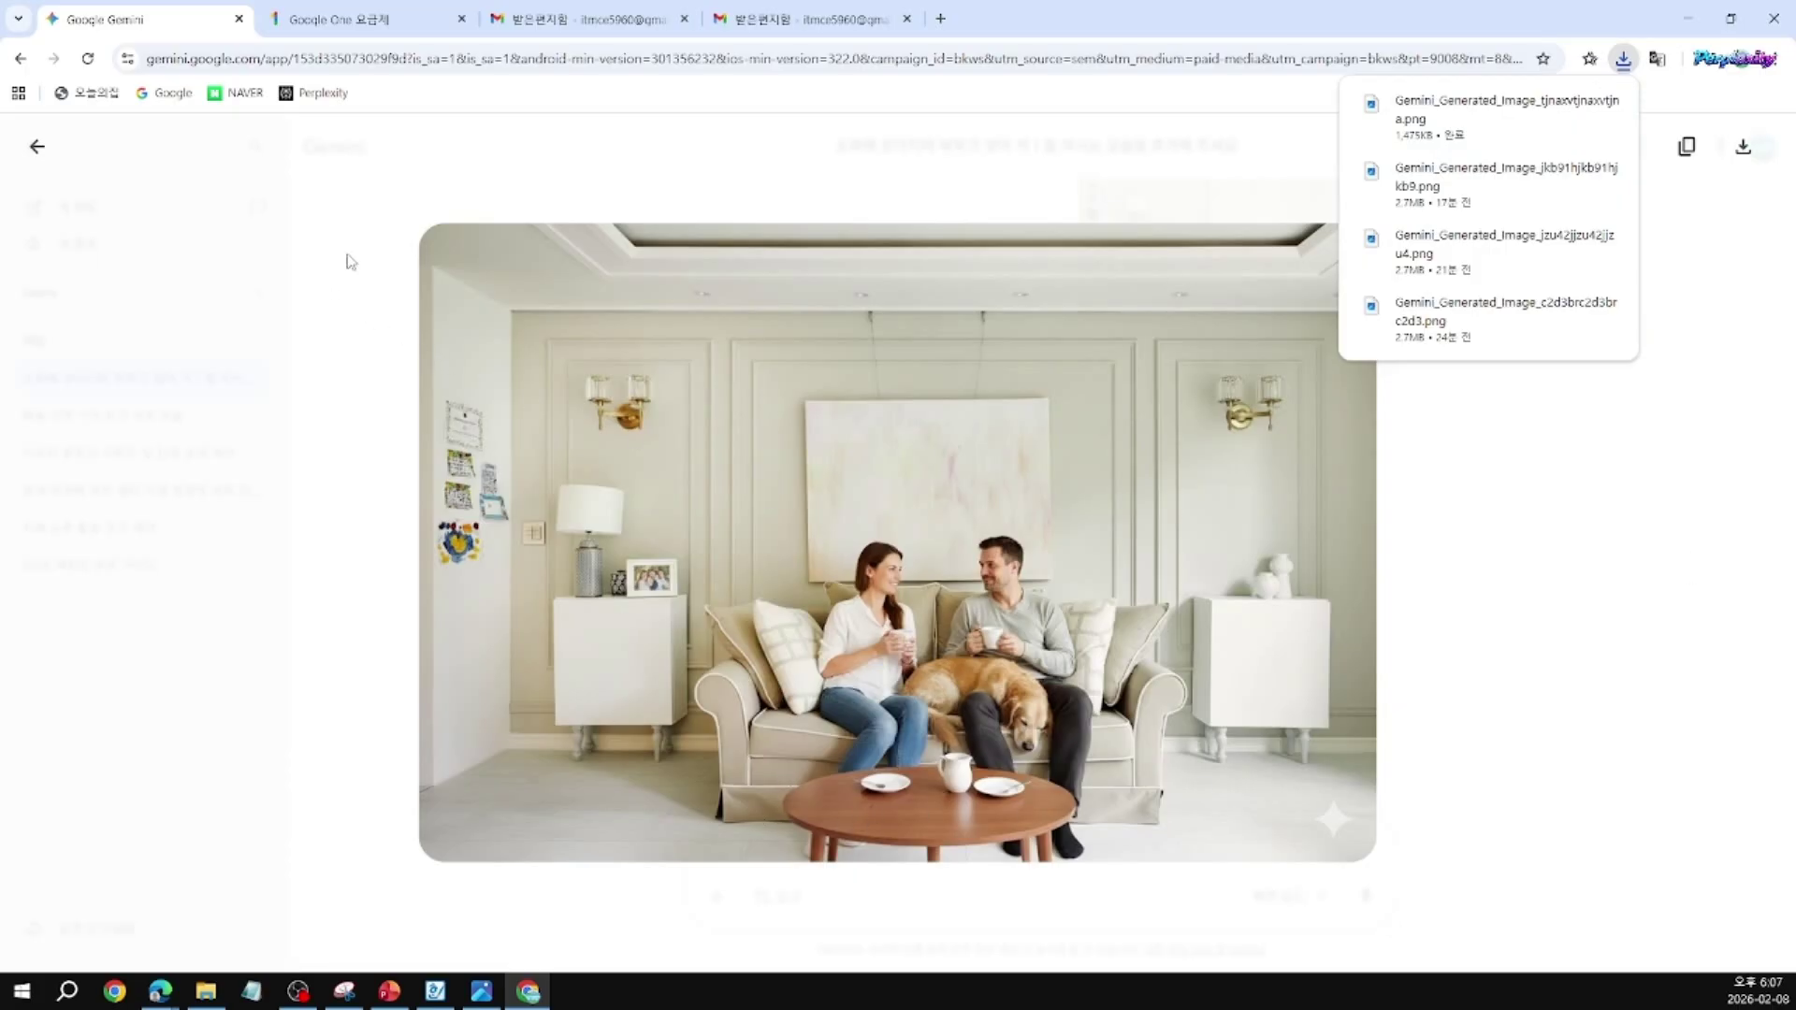
left_click(37, 147)
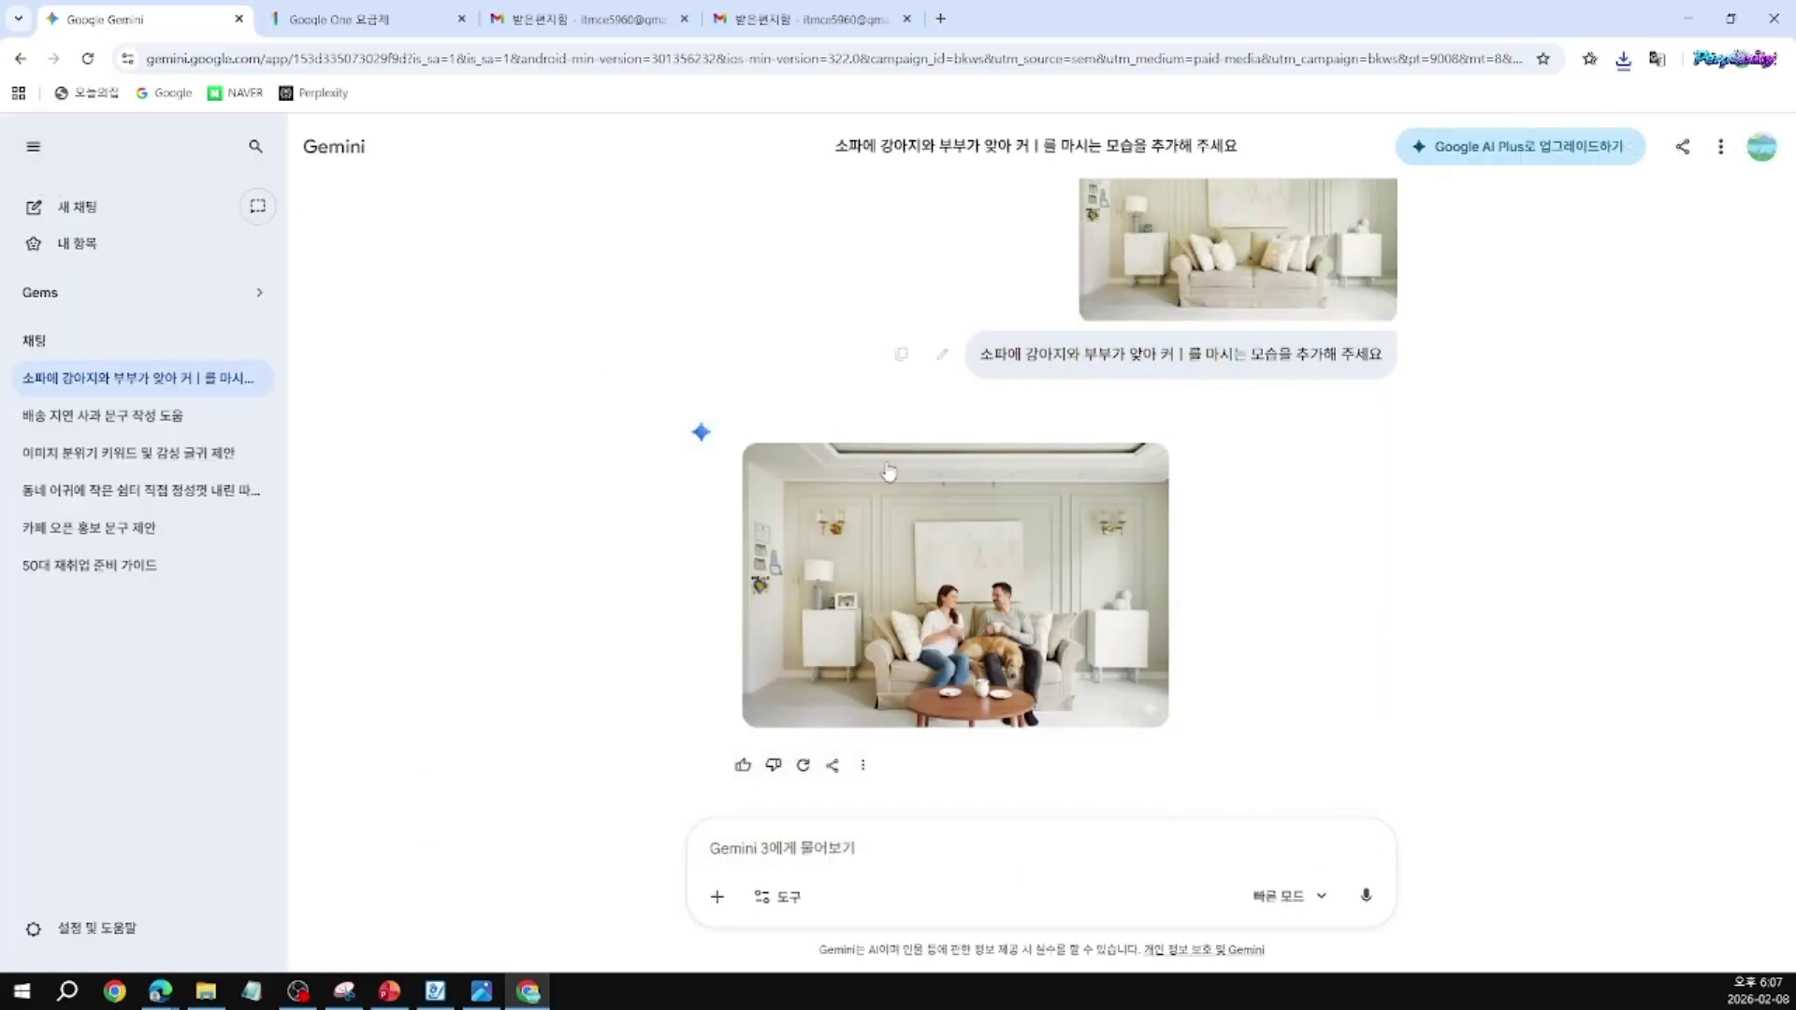
Step: Compare the original living room photo with the generated version showing the couple and dog
scroll(1263, 487, "up", 1)
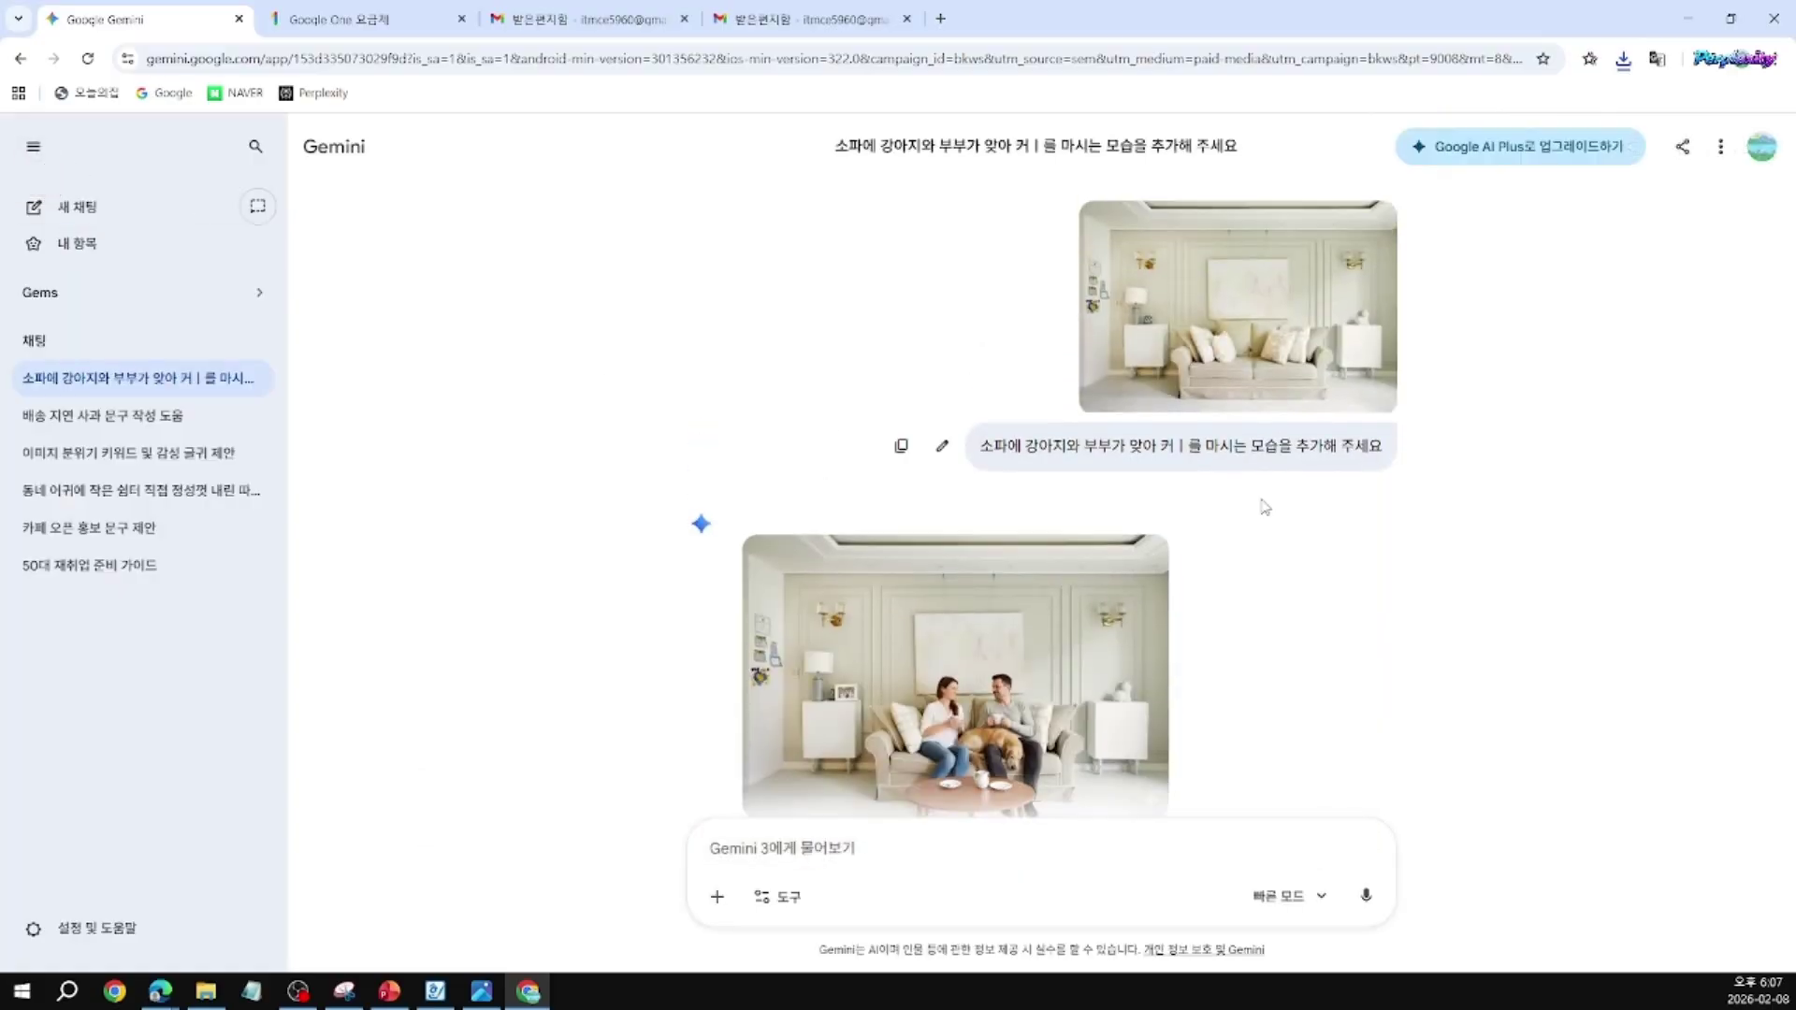
scroll(995, 549, "down", 1)
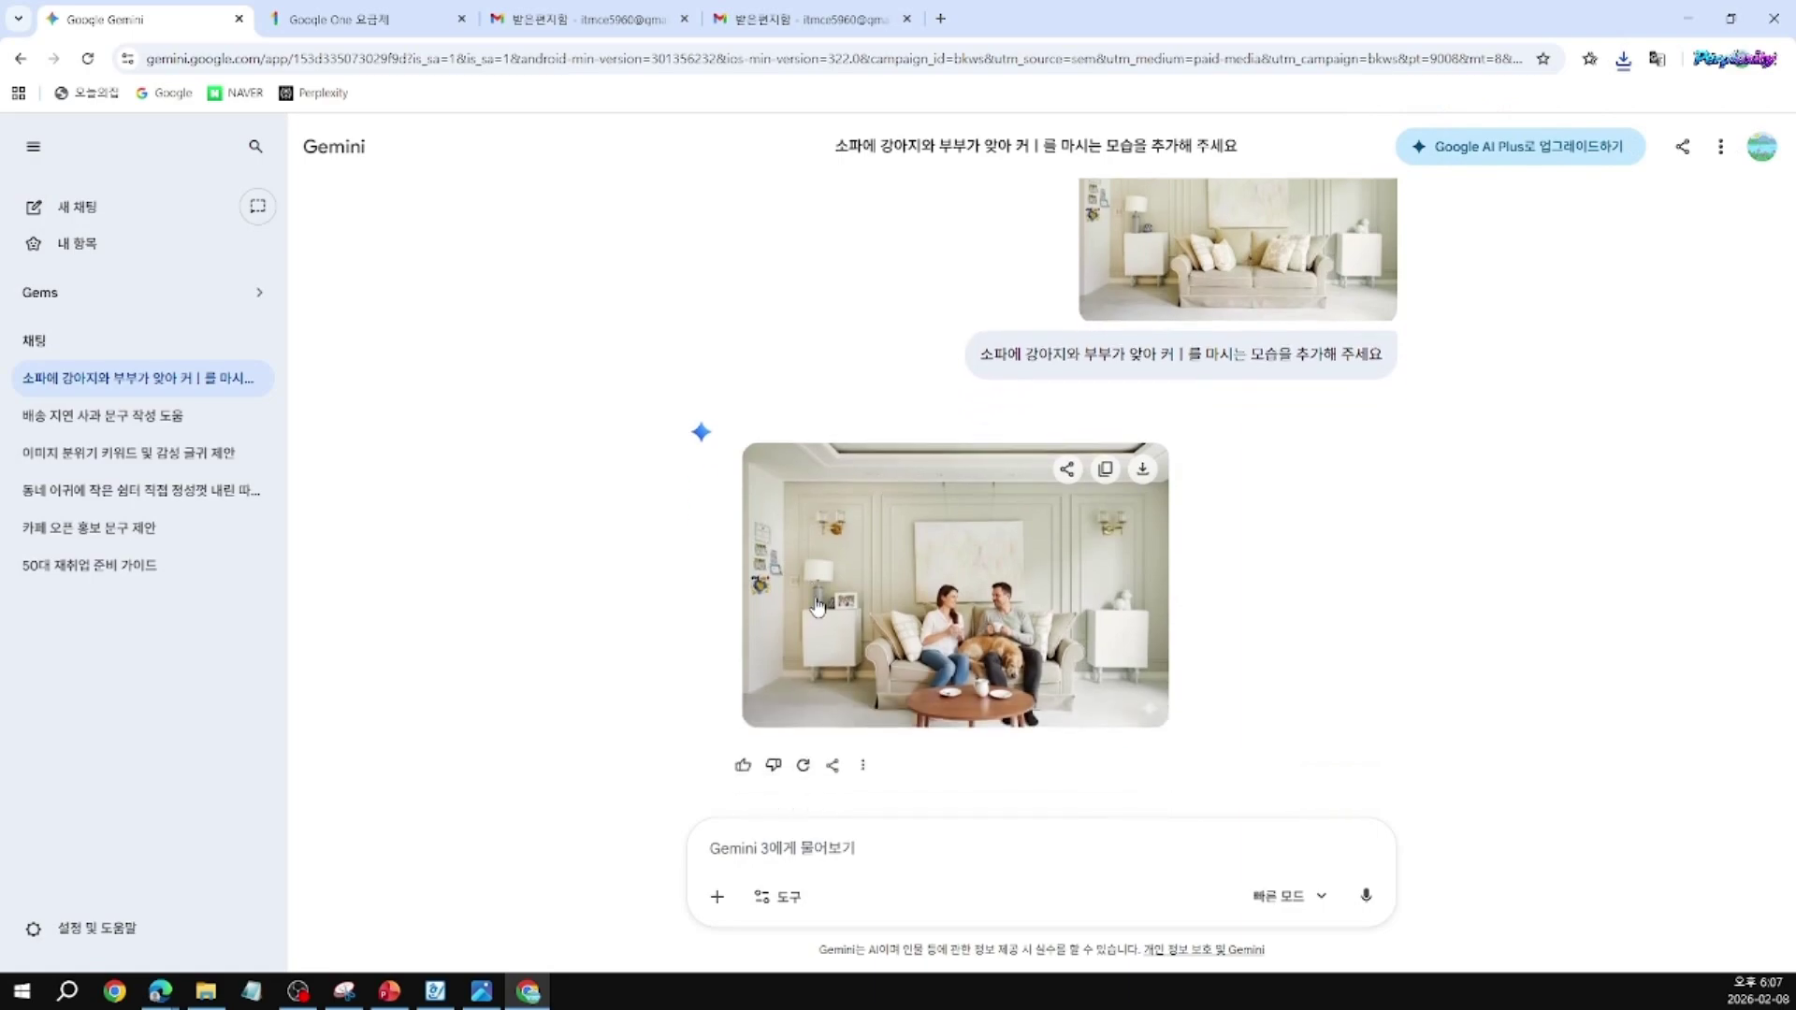
scroll(1210, 441, "up", 1)
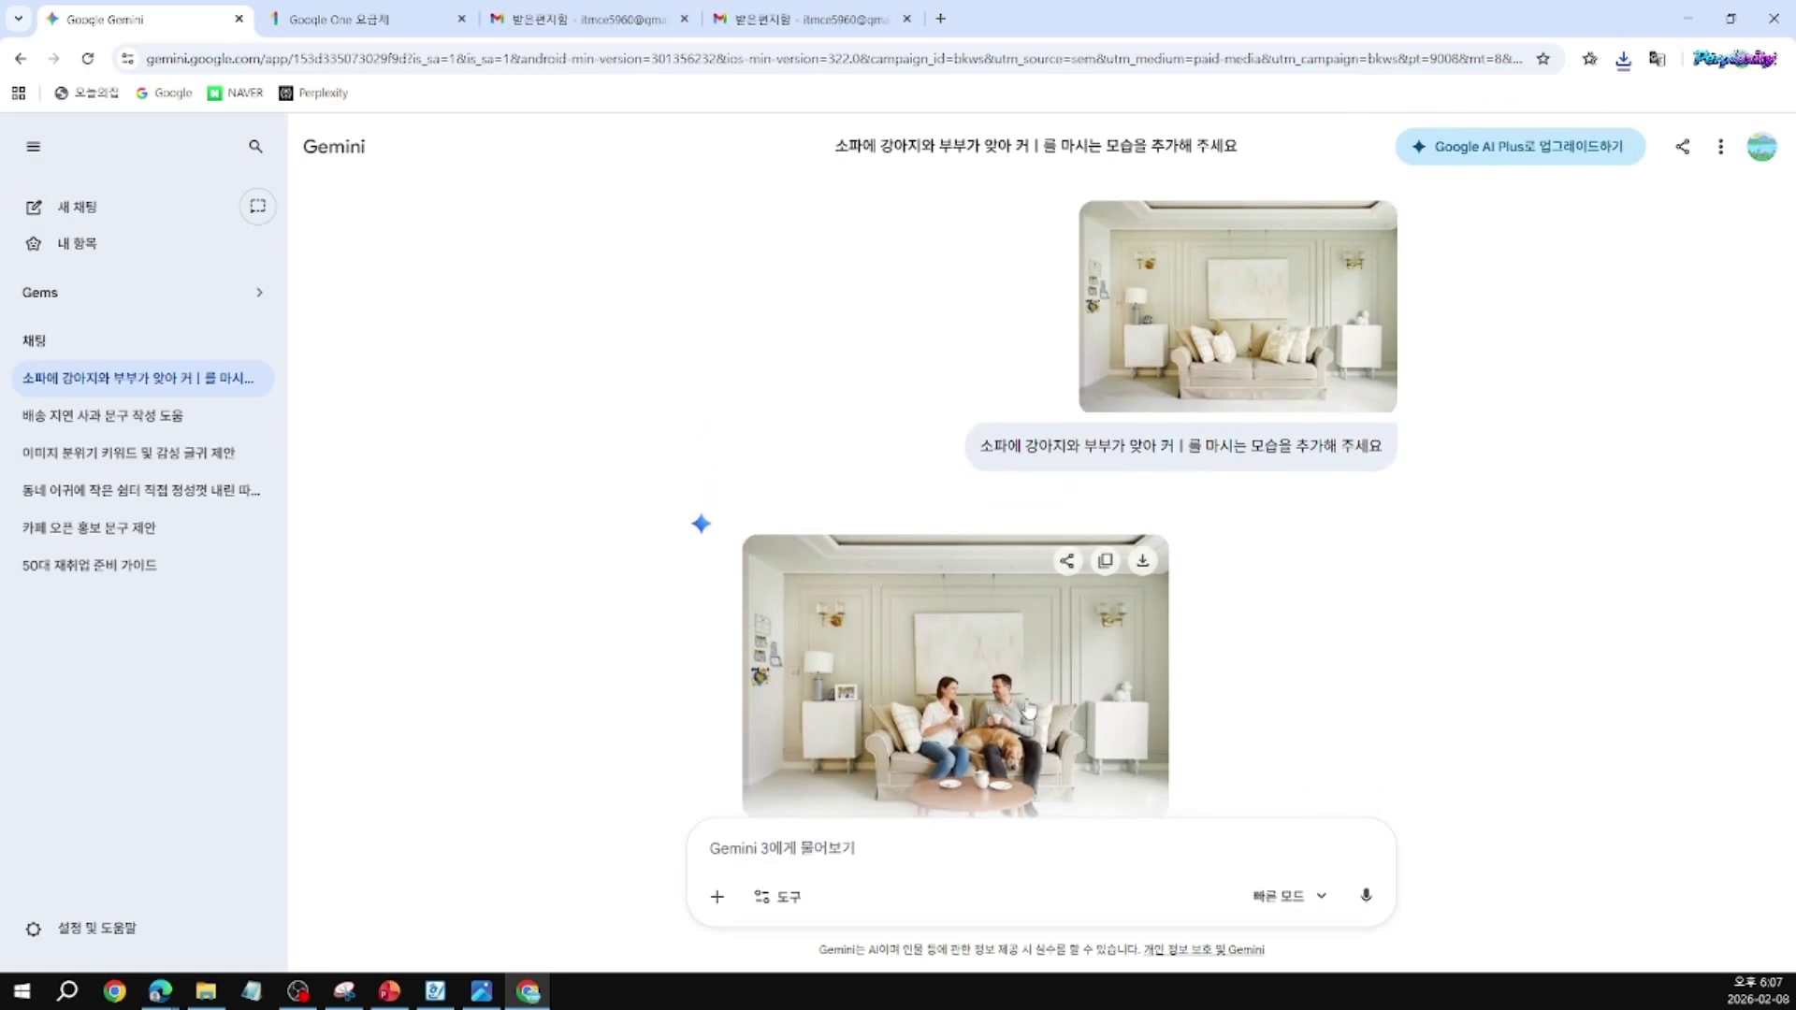
scroll(1019, 709, "down", 1)
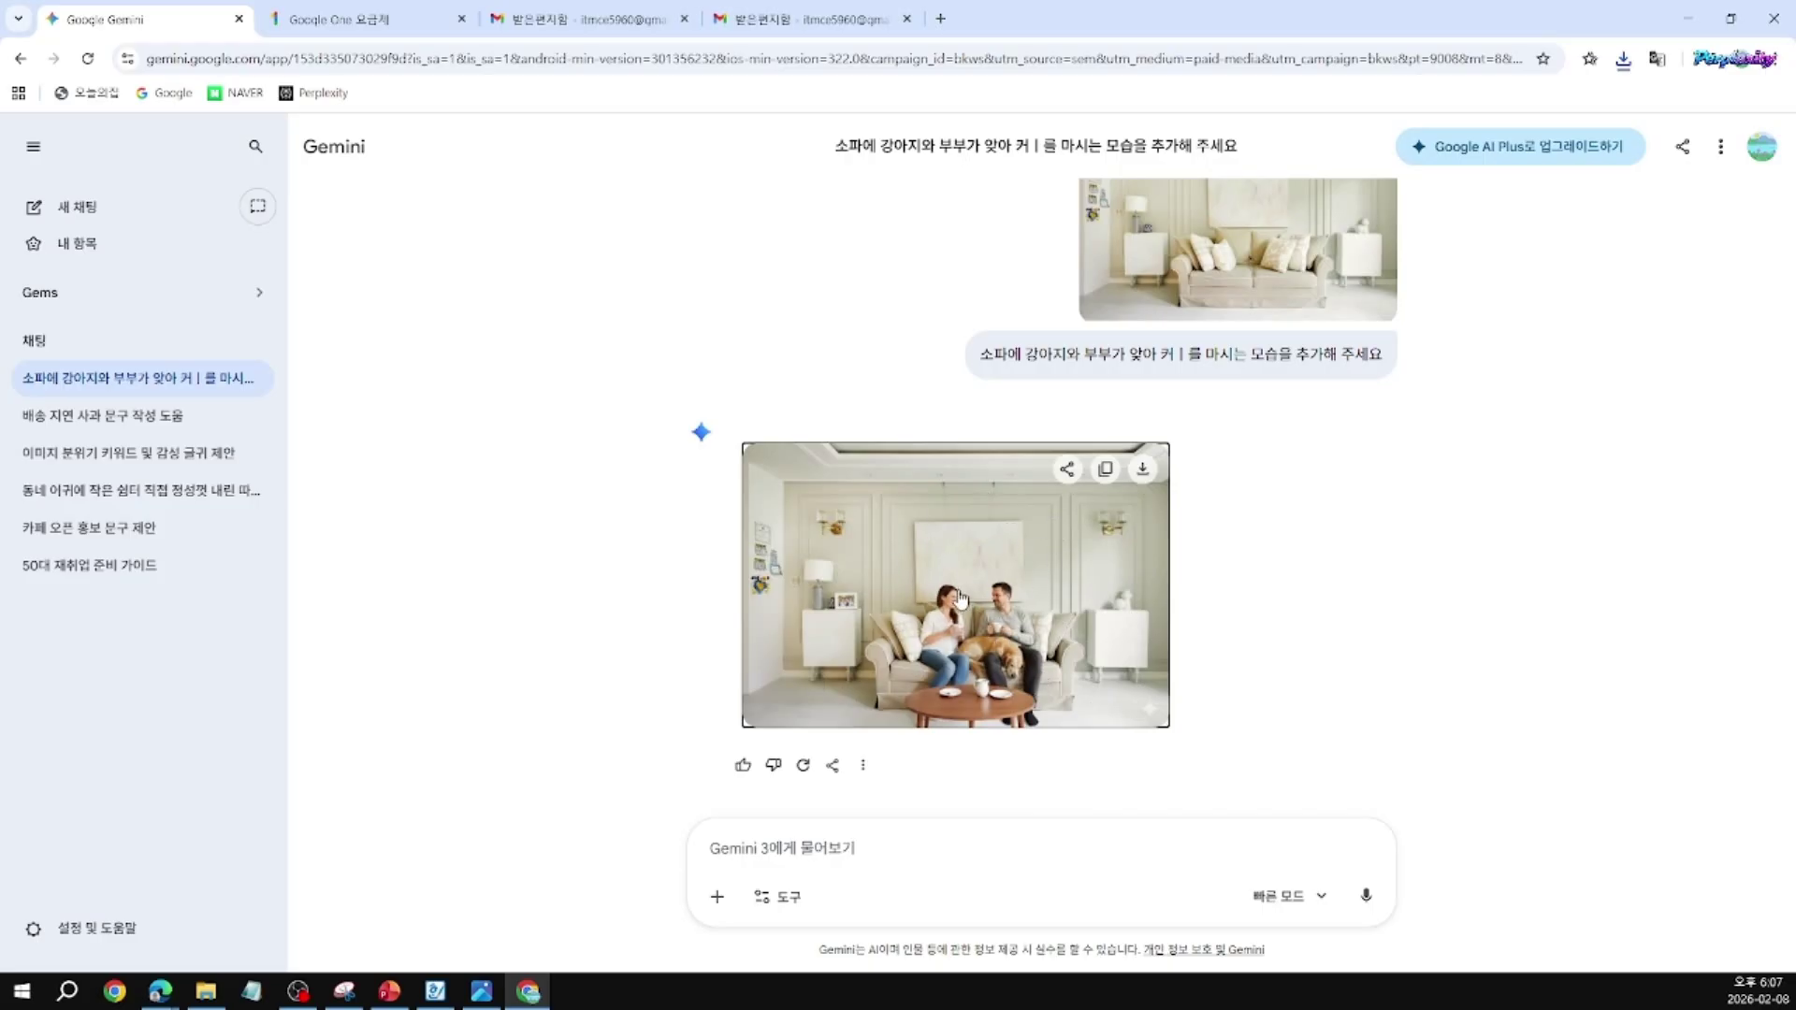
scroll(961, 599, "up", 1)
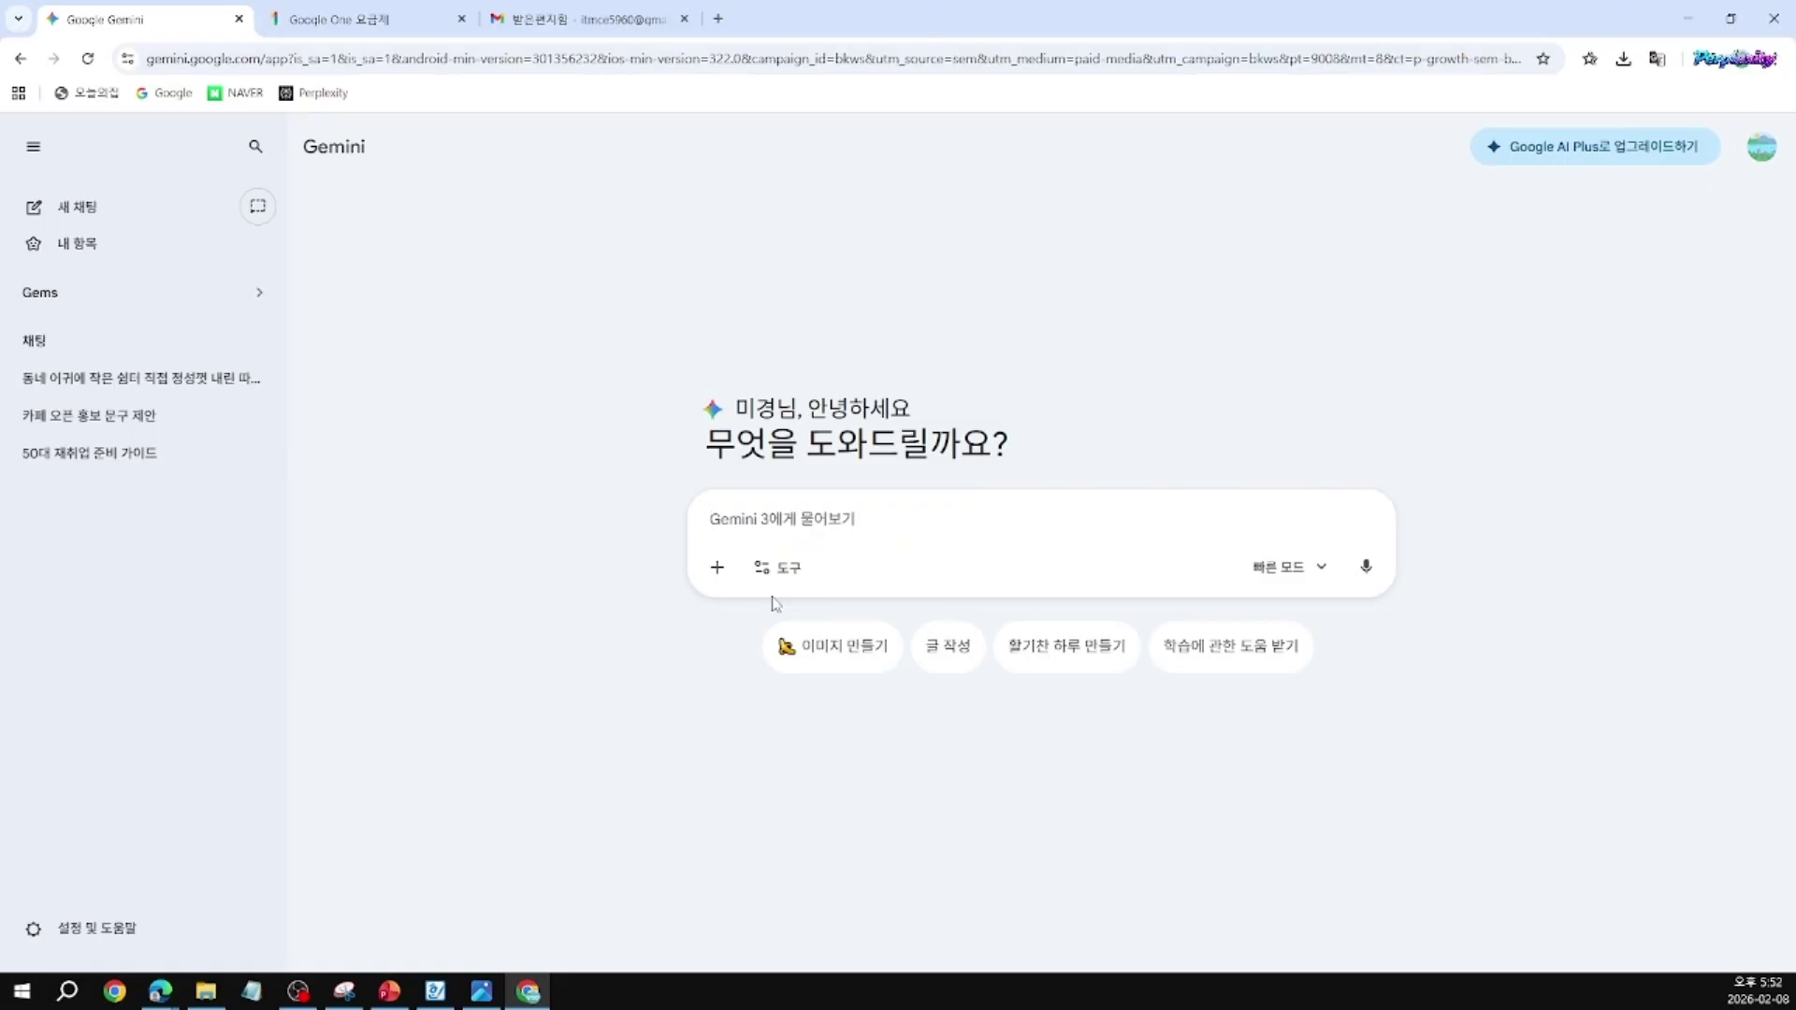
Step: Attach the downloaded café image with yellow flowers, Gemini_Generated_Image_jkb91hjkb91hjkb9, to the new chat
left_click(717, 571)
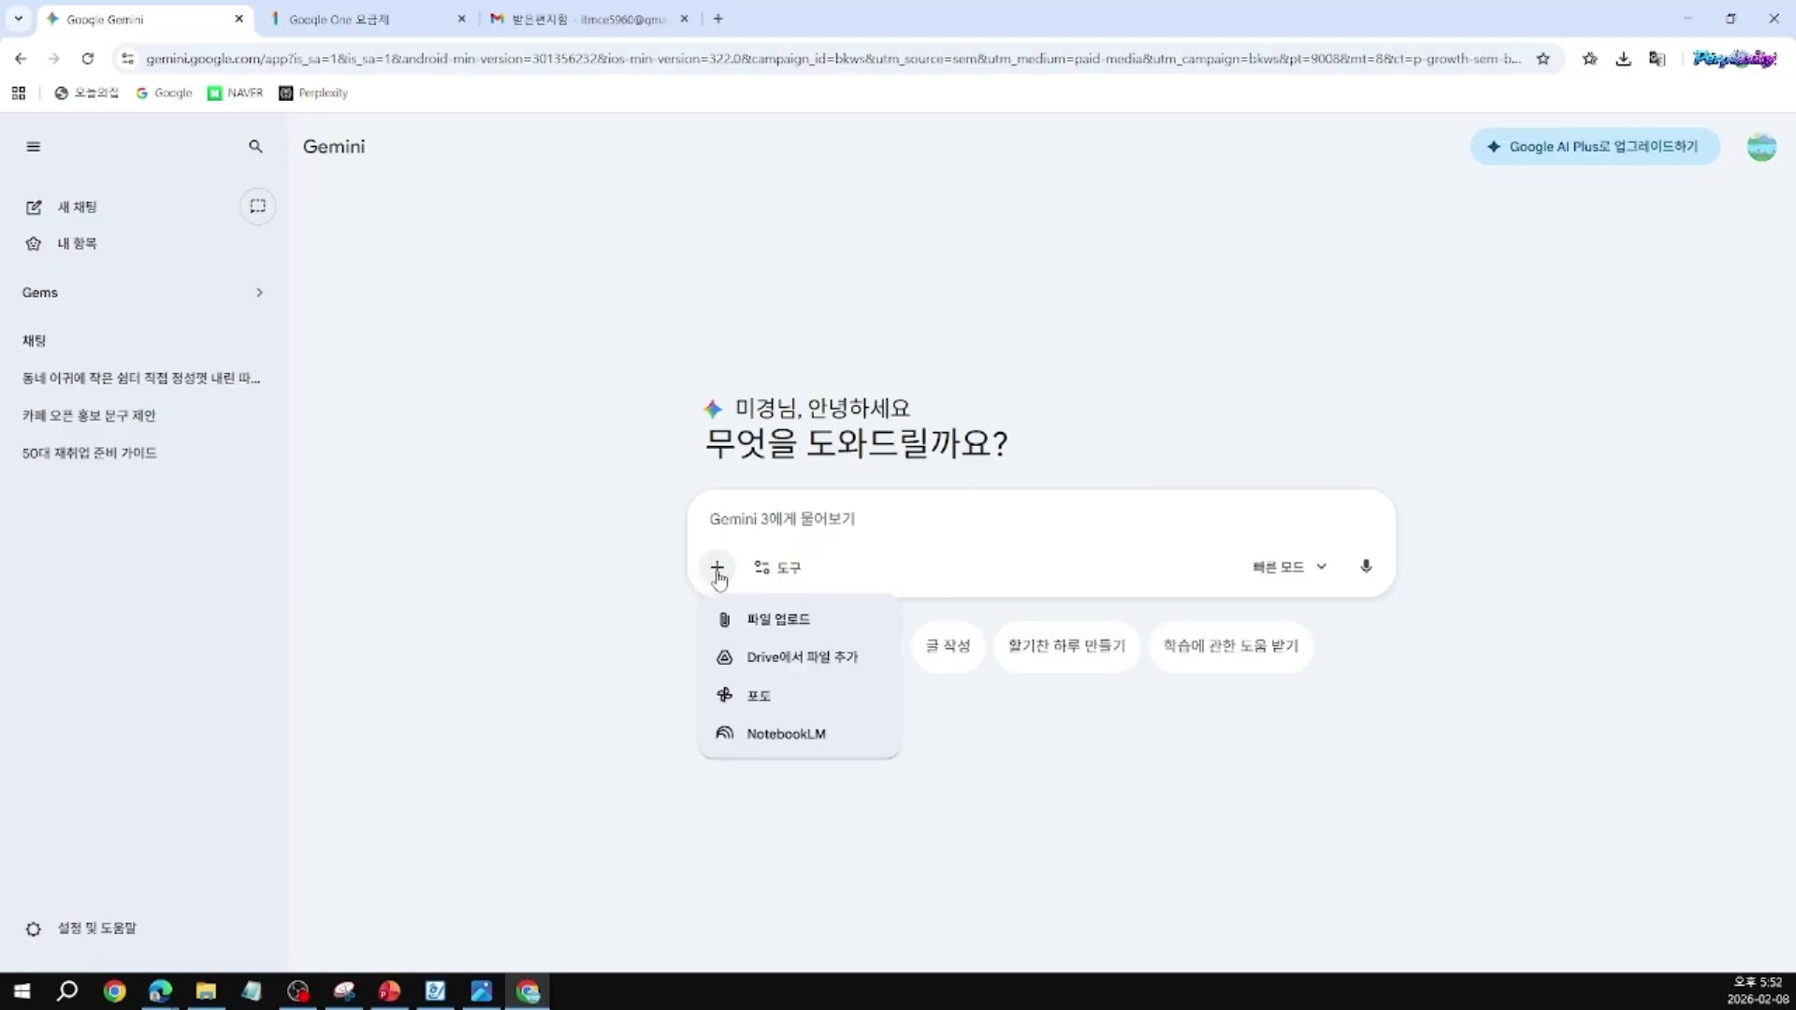
left_click(781, 632)
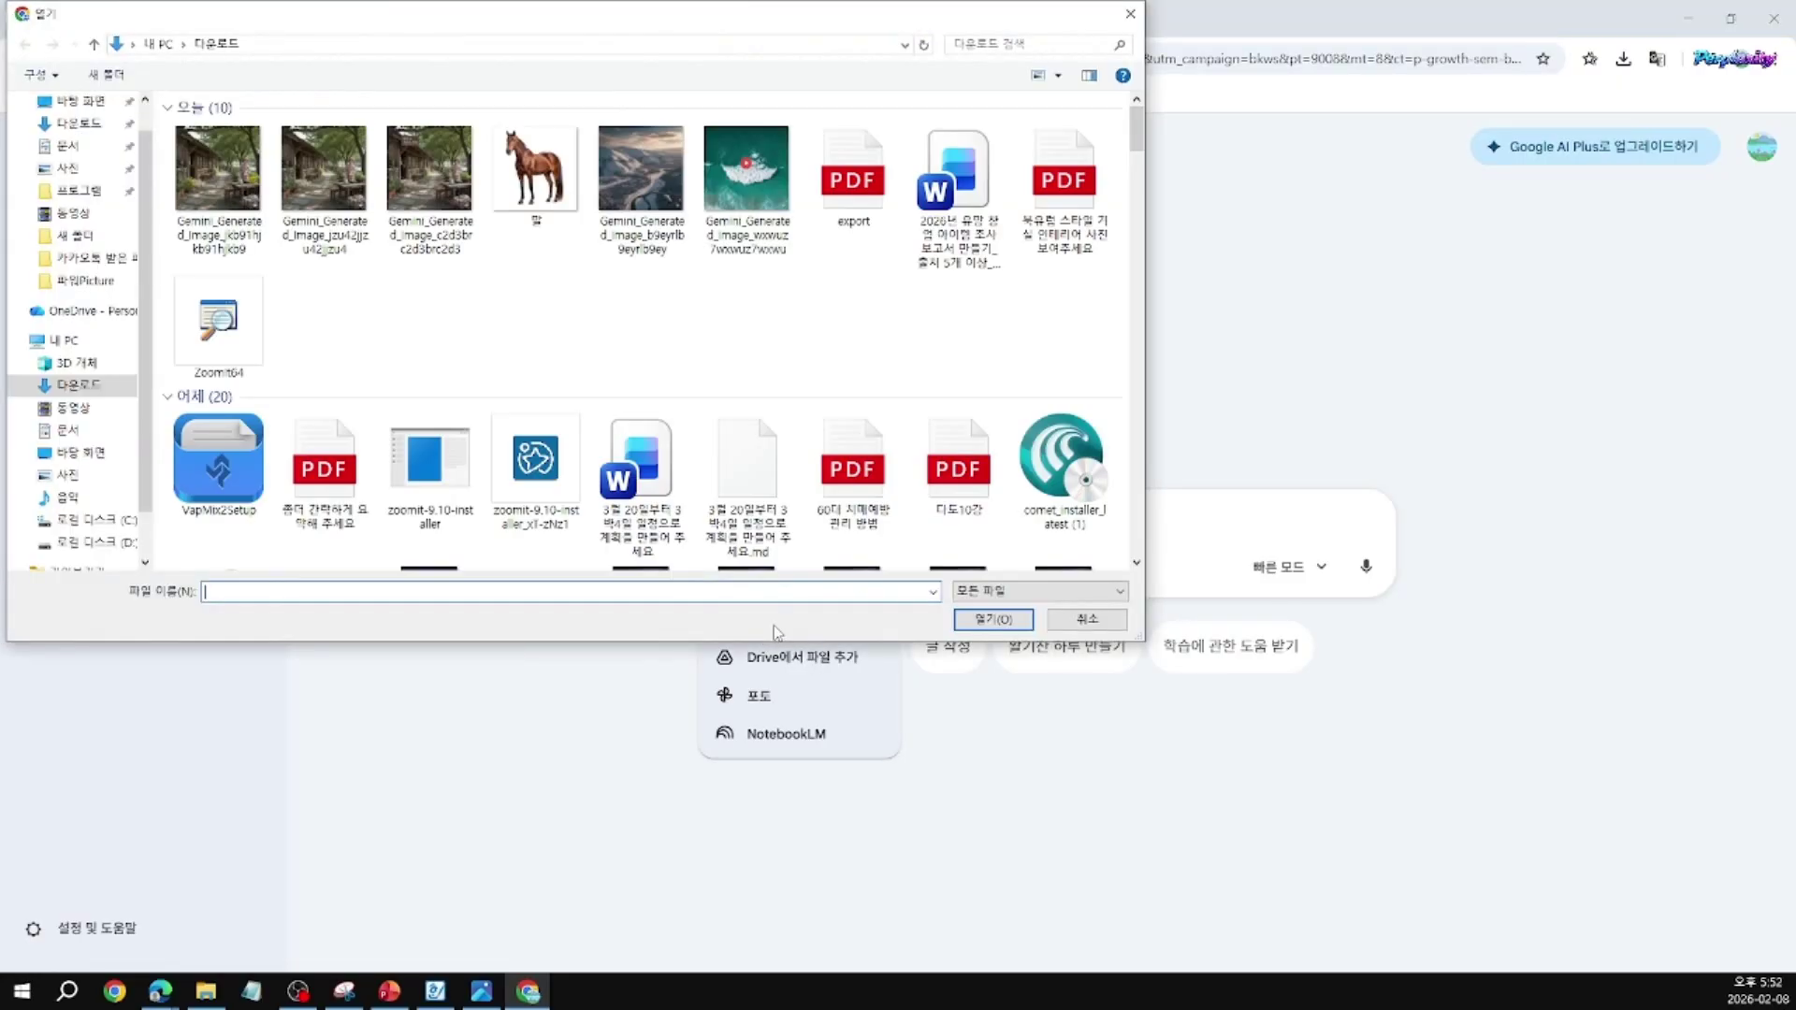
double_click(223, 188)
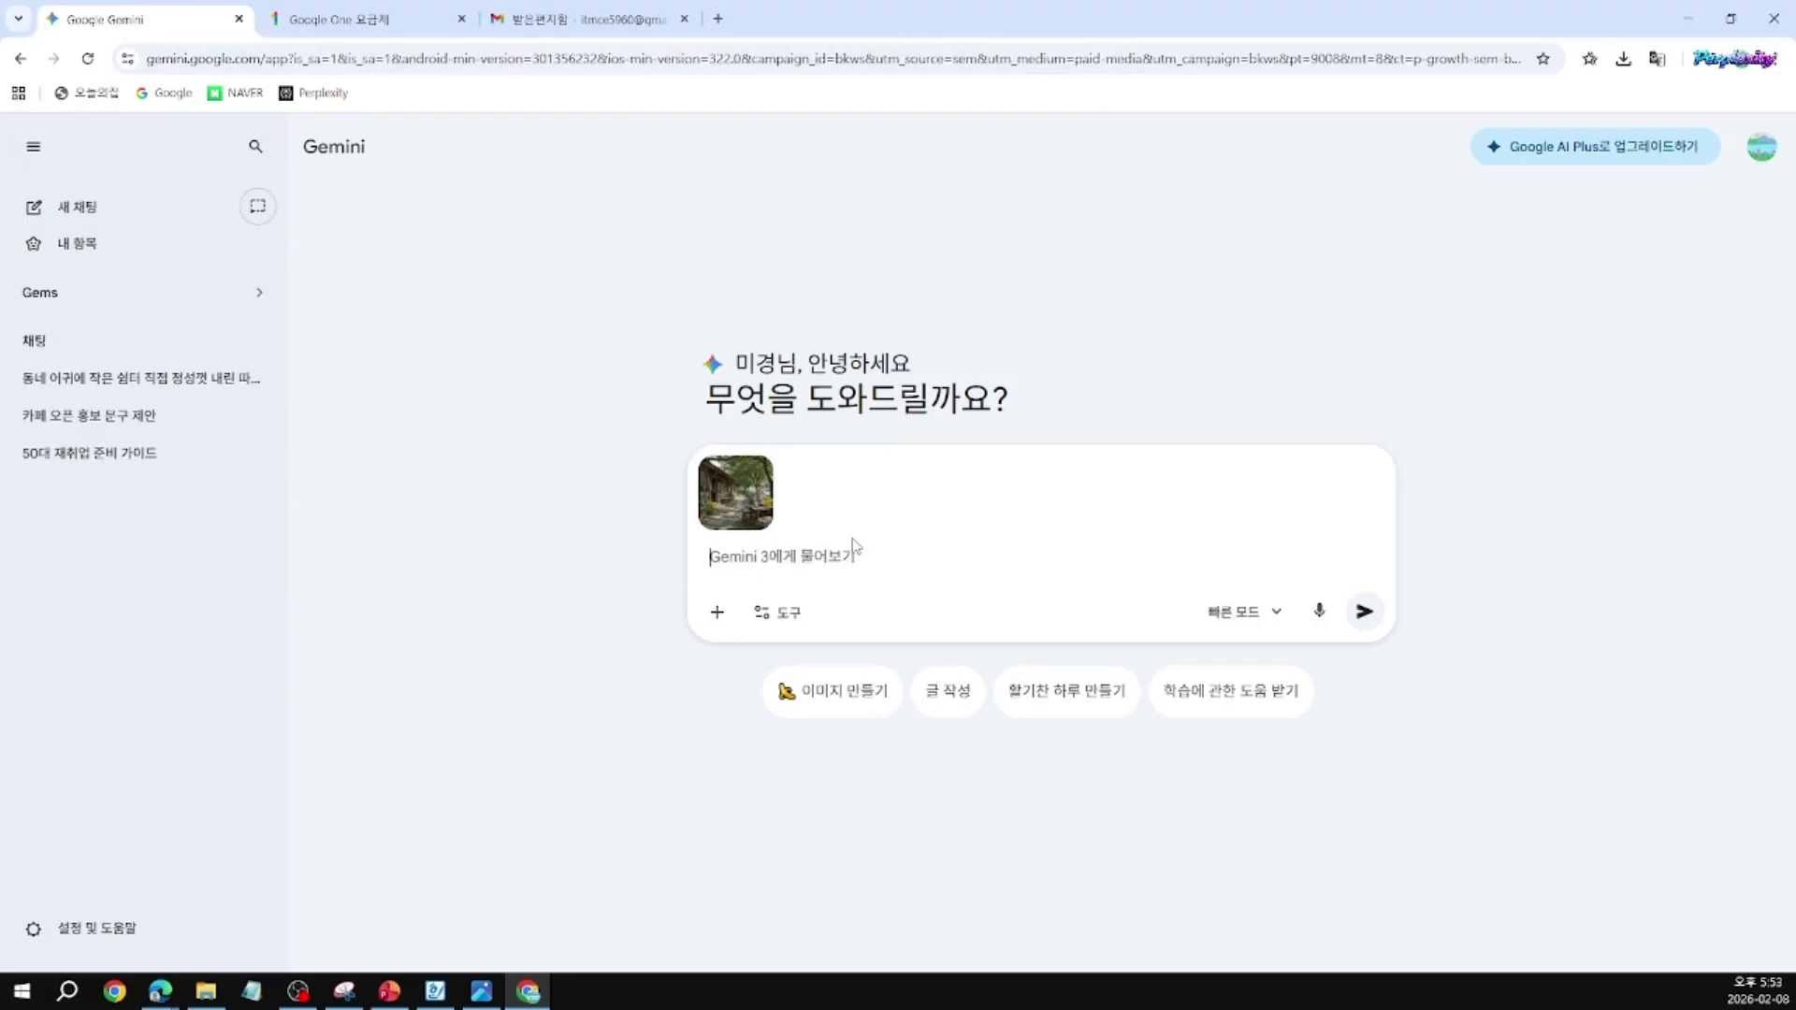
Step: Send the request "이 사진의 분위기를 3가지 단어로 설명해 주세요" with the attached café image
left_click(848, 612)
type("이")
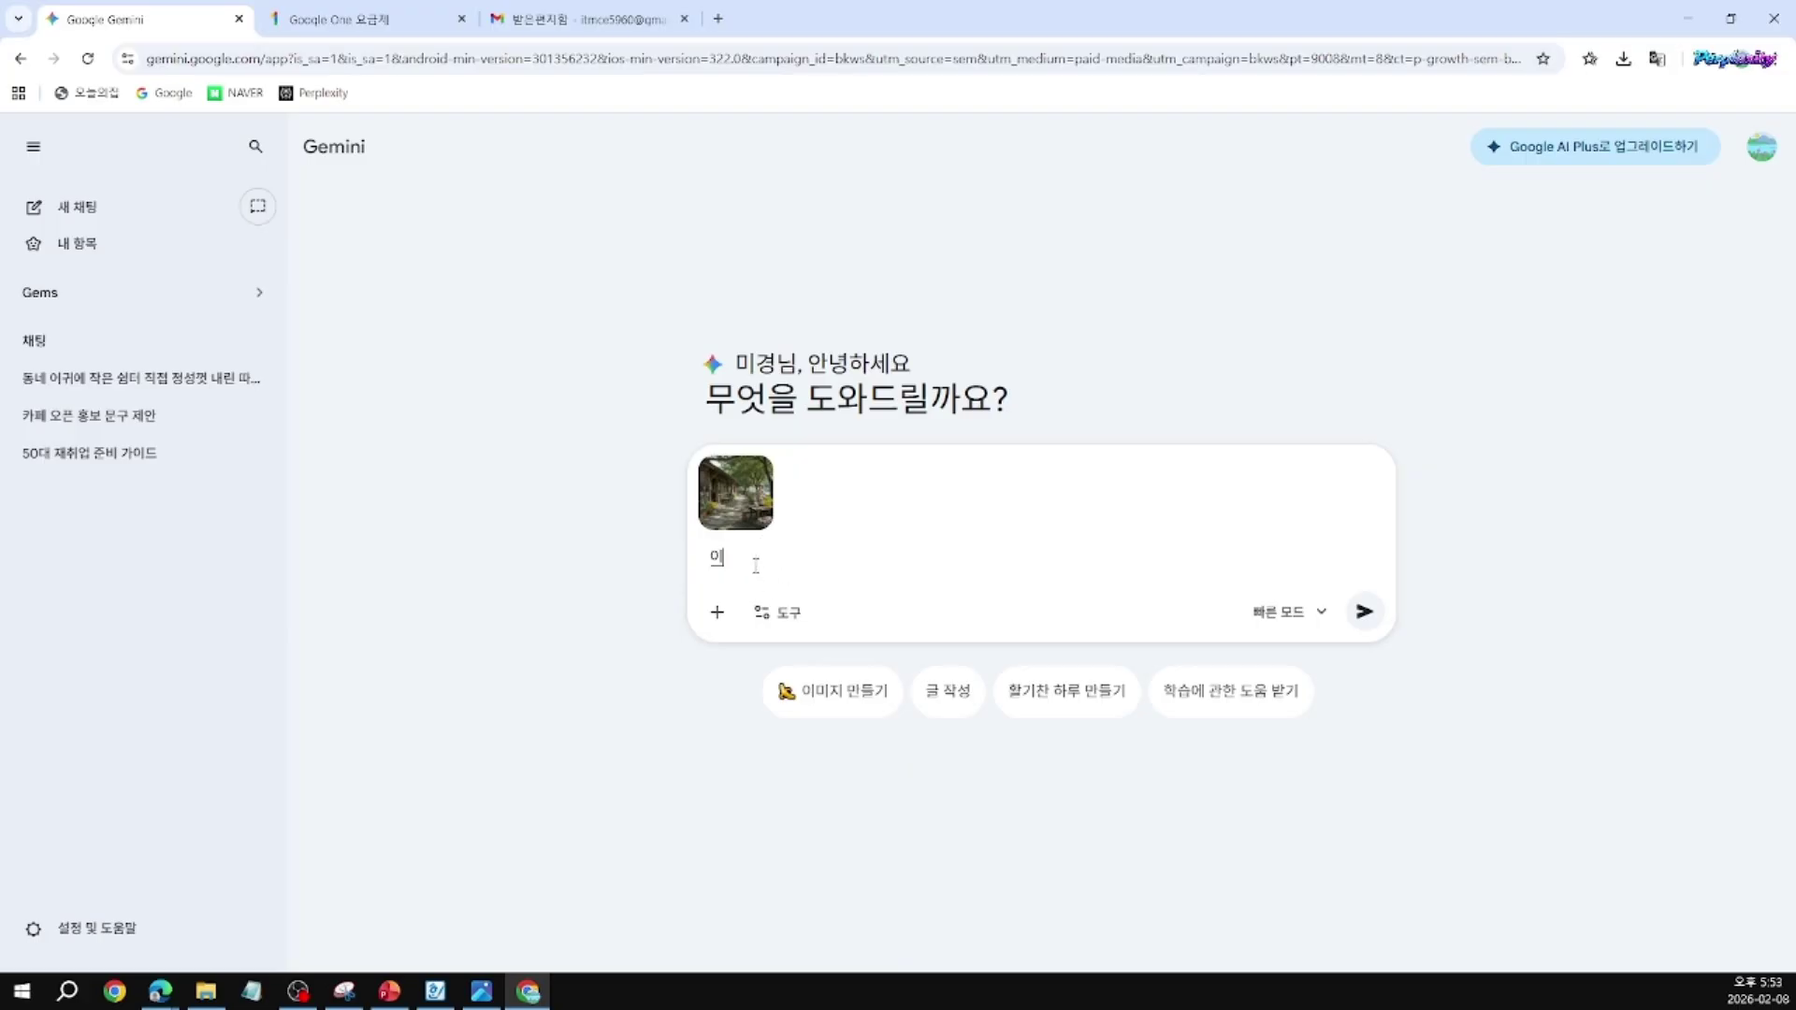
type(" 사진")
type("의 부ㄴ위")
type("기를")
type(" 3가지 단어로 ")
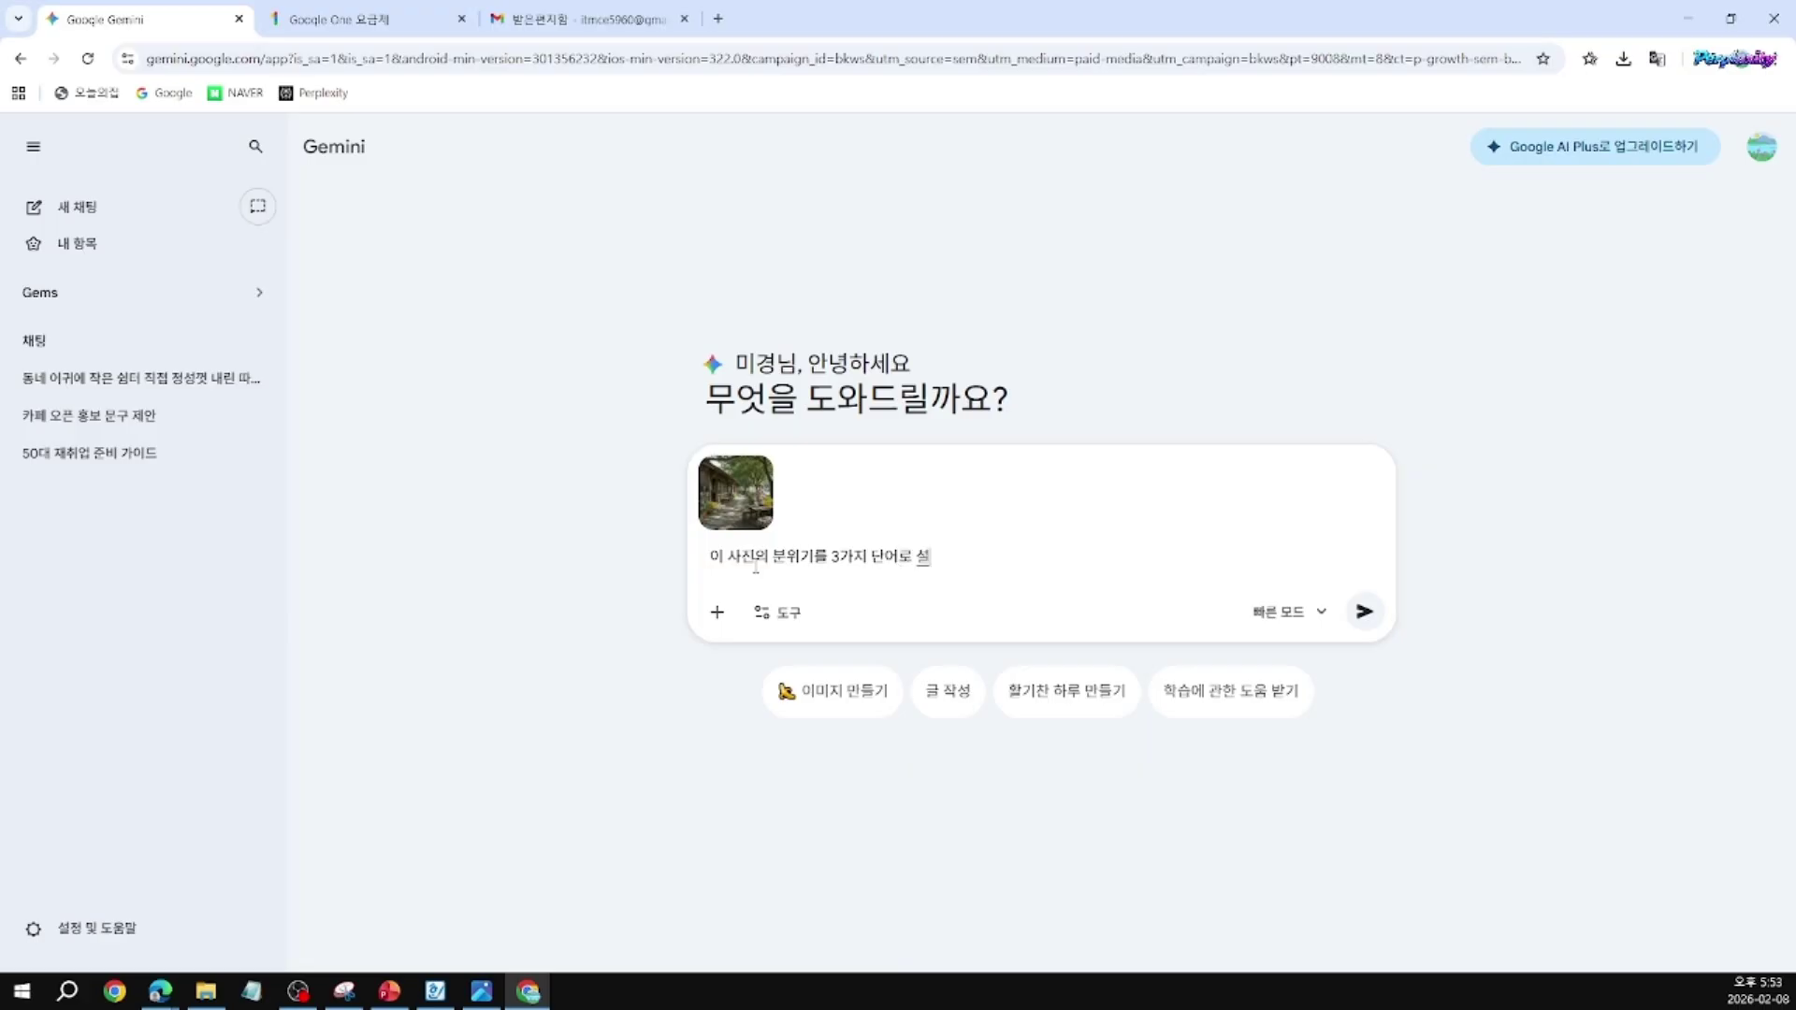
type("설며ㅇ해 주세요")
key("Return")
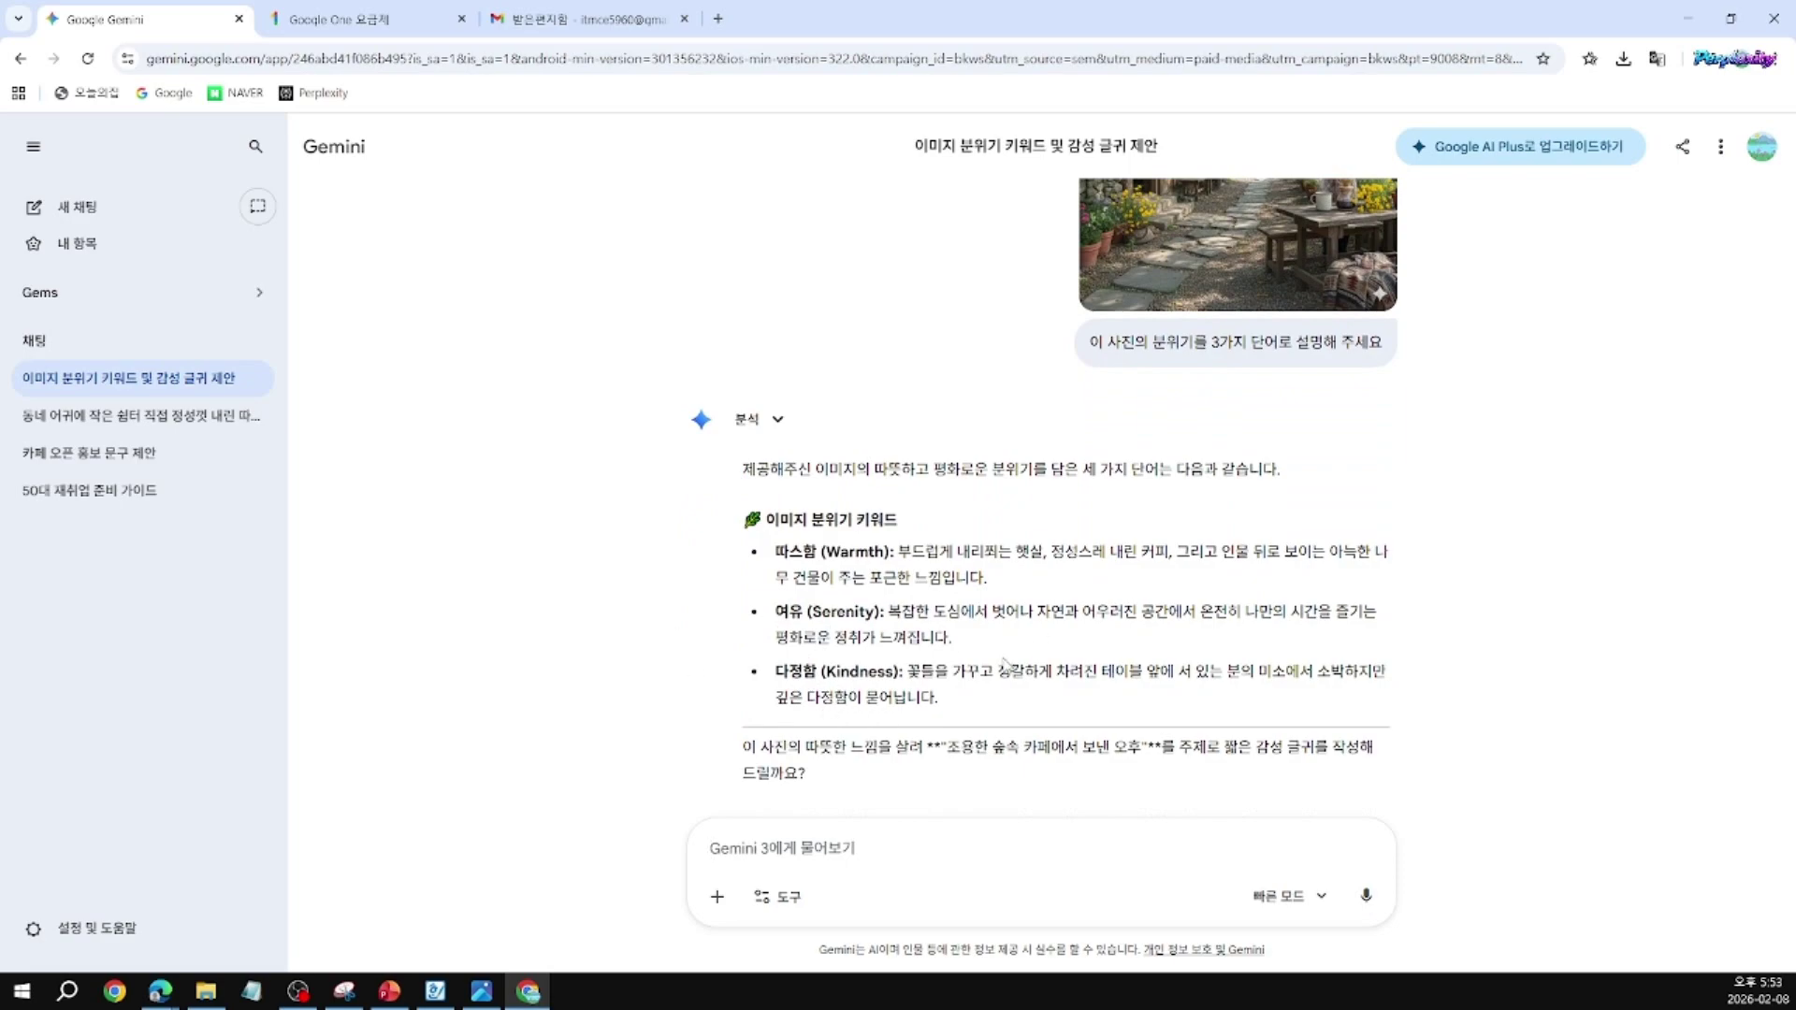
Step: Review the mood keywords and send the follow-up request "이 공간을 소개하는 문장을 3개 만들어주세요"
scroll(1204, 304, "up", 2)
scroll(1216, 341, "down", 3)
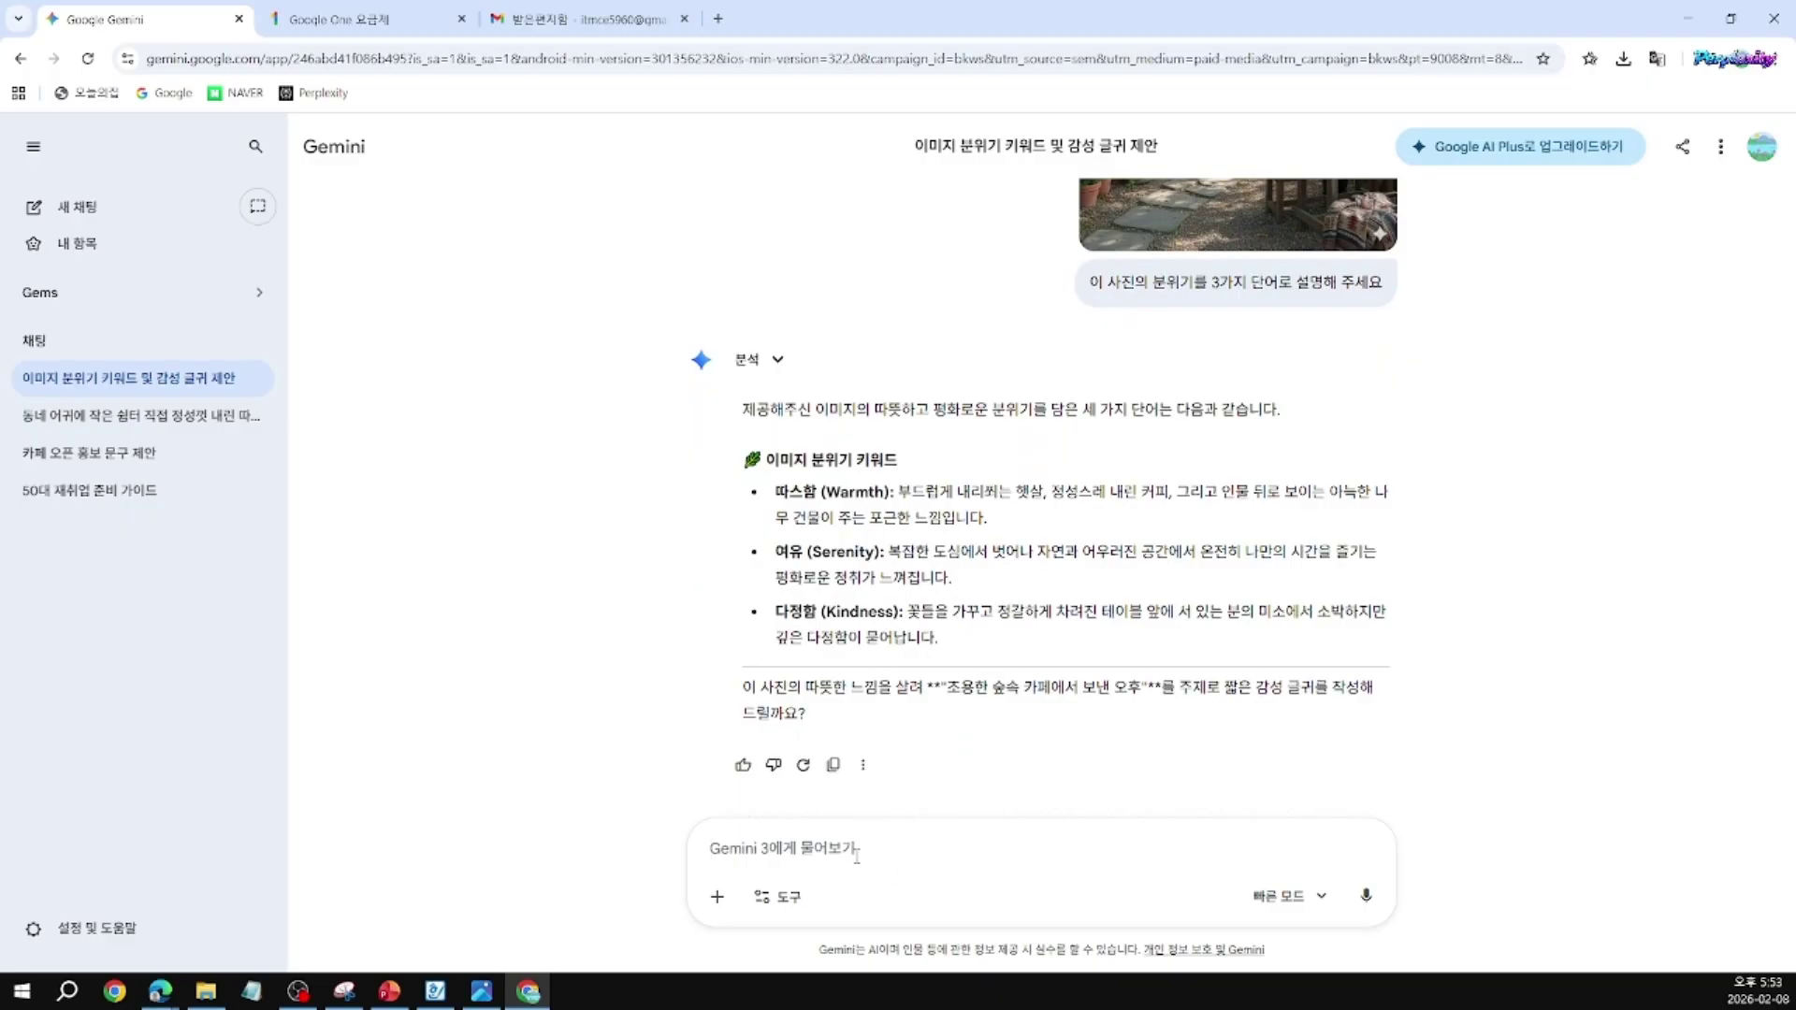
type("이")
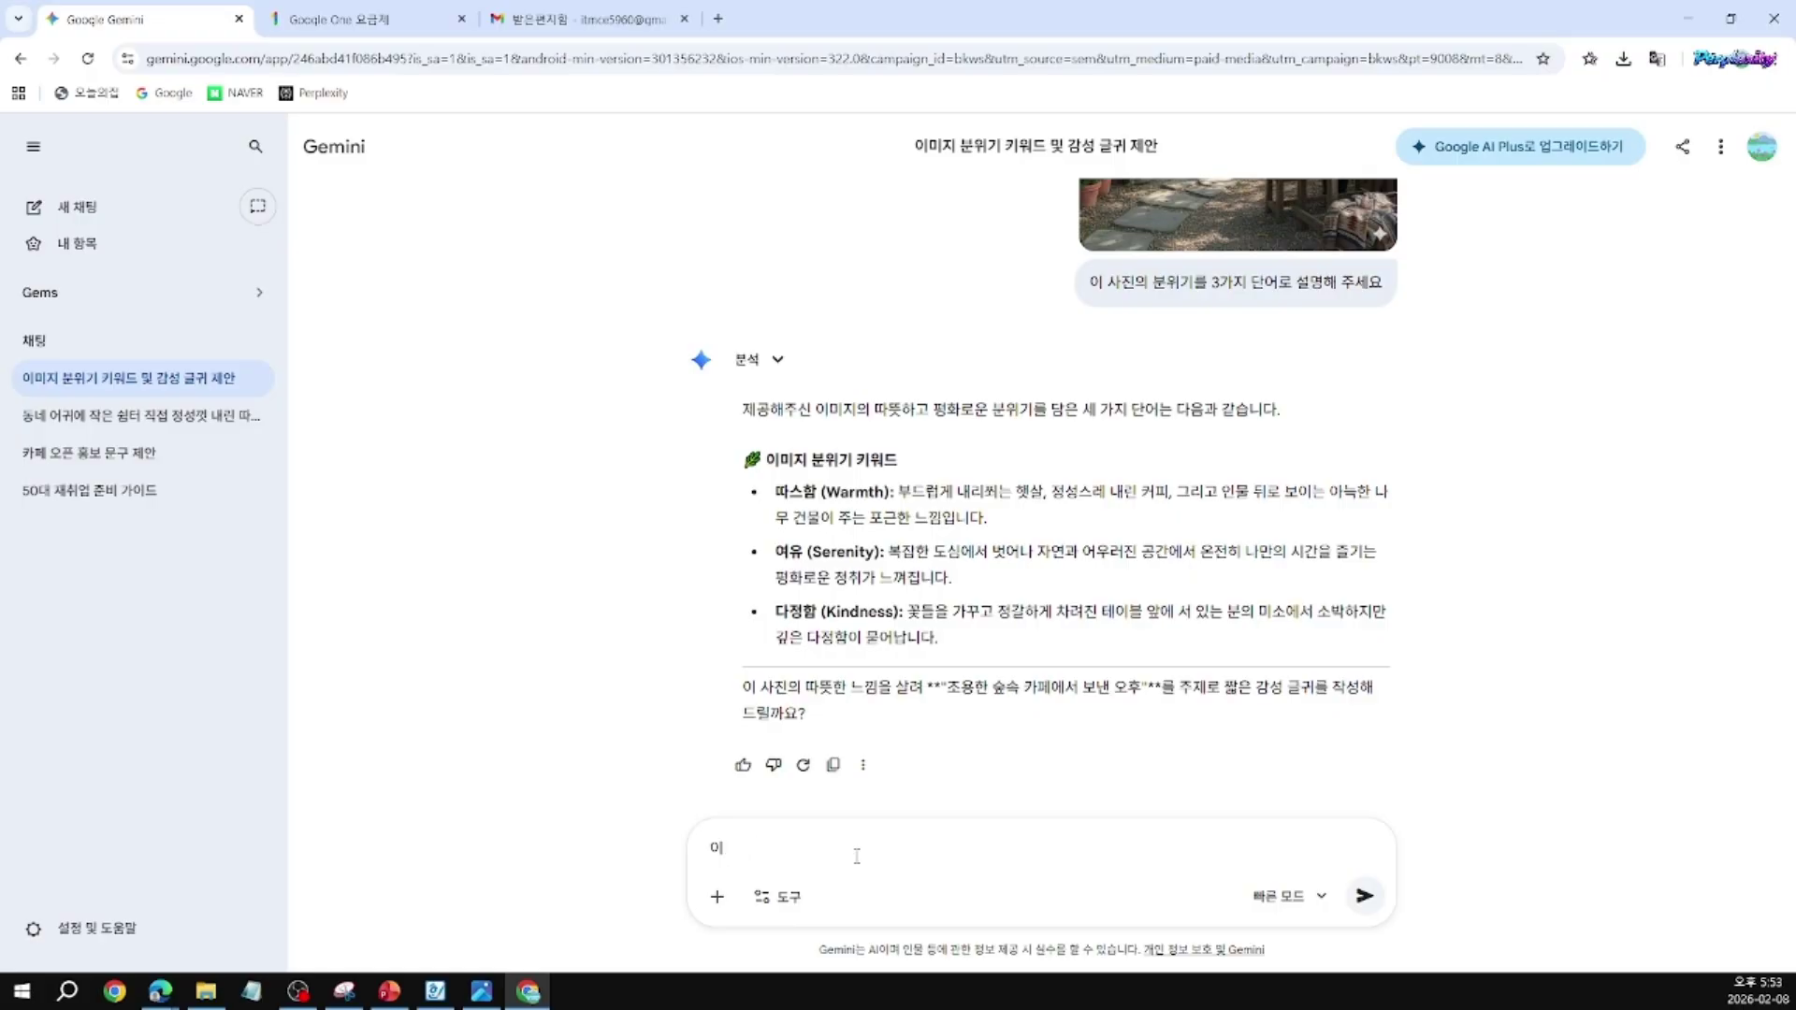
type("곰공ㄱ")
type("을 소개하는")
type(" 무ㄴ재")
type("을")
type(" 3개")
type(" 만들어주세요")
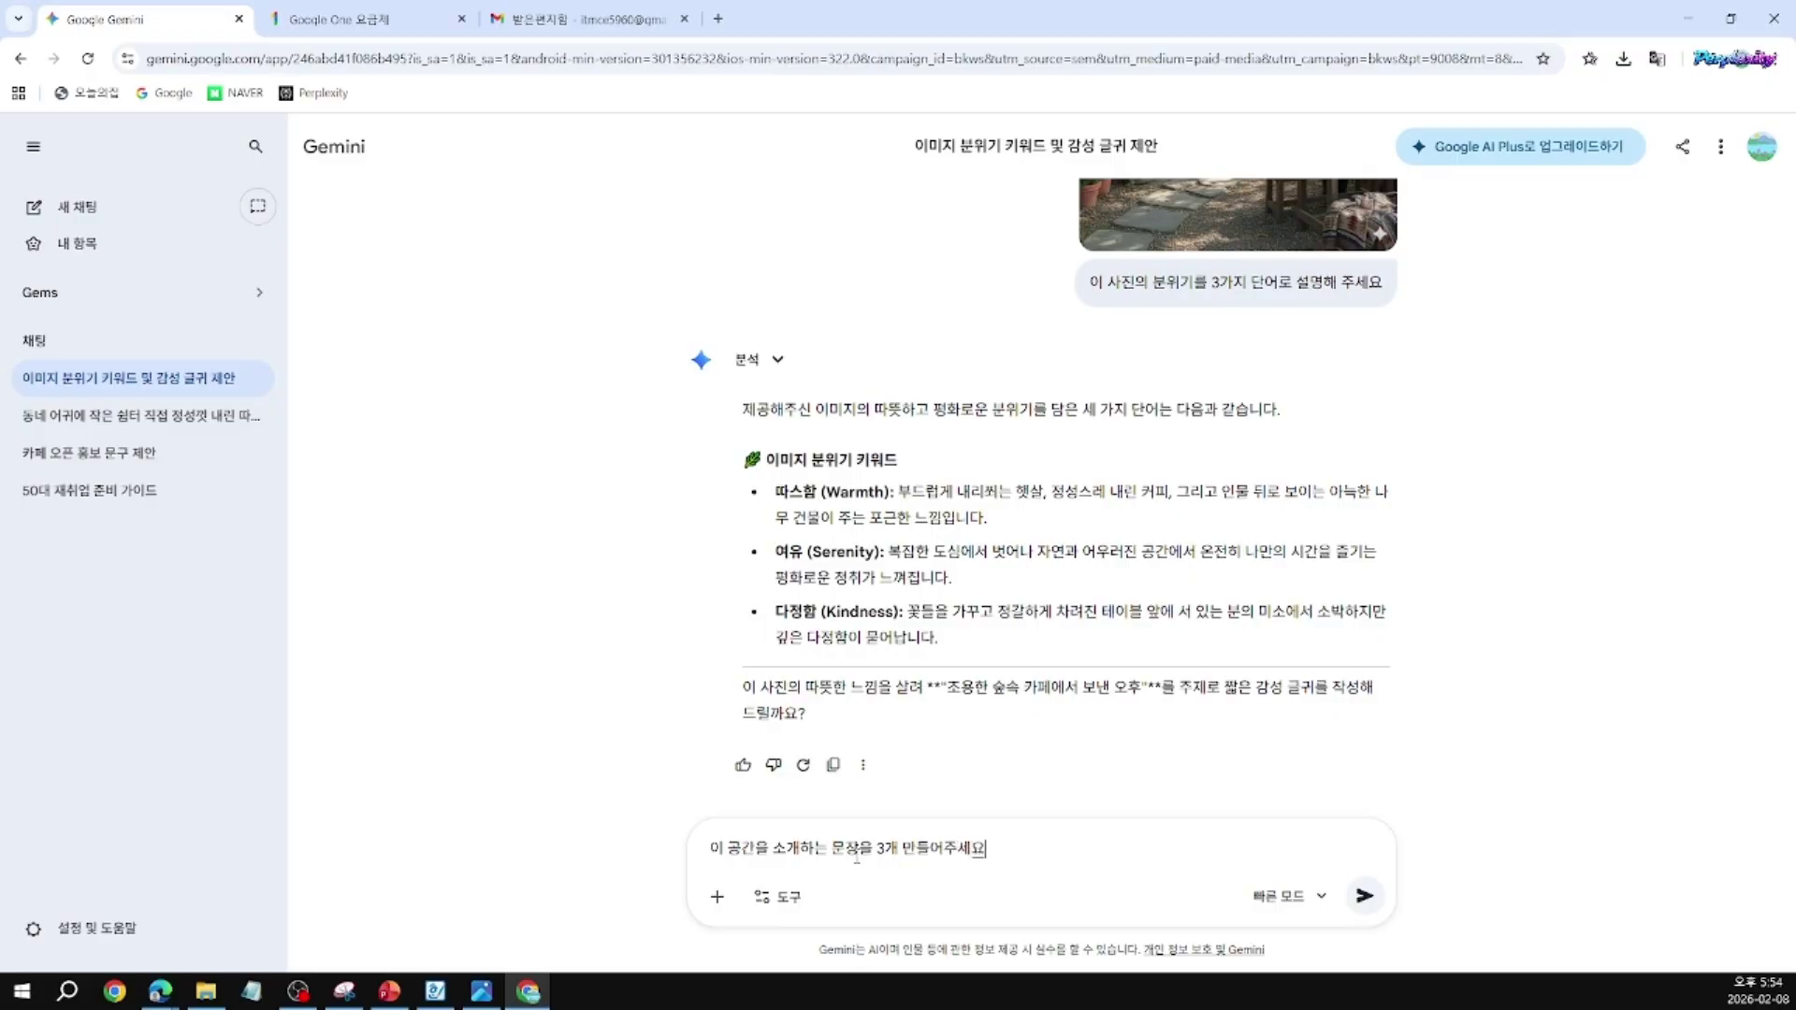
key("Return")
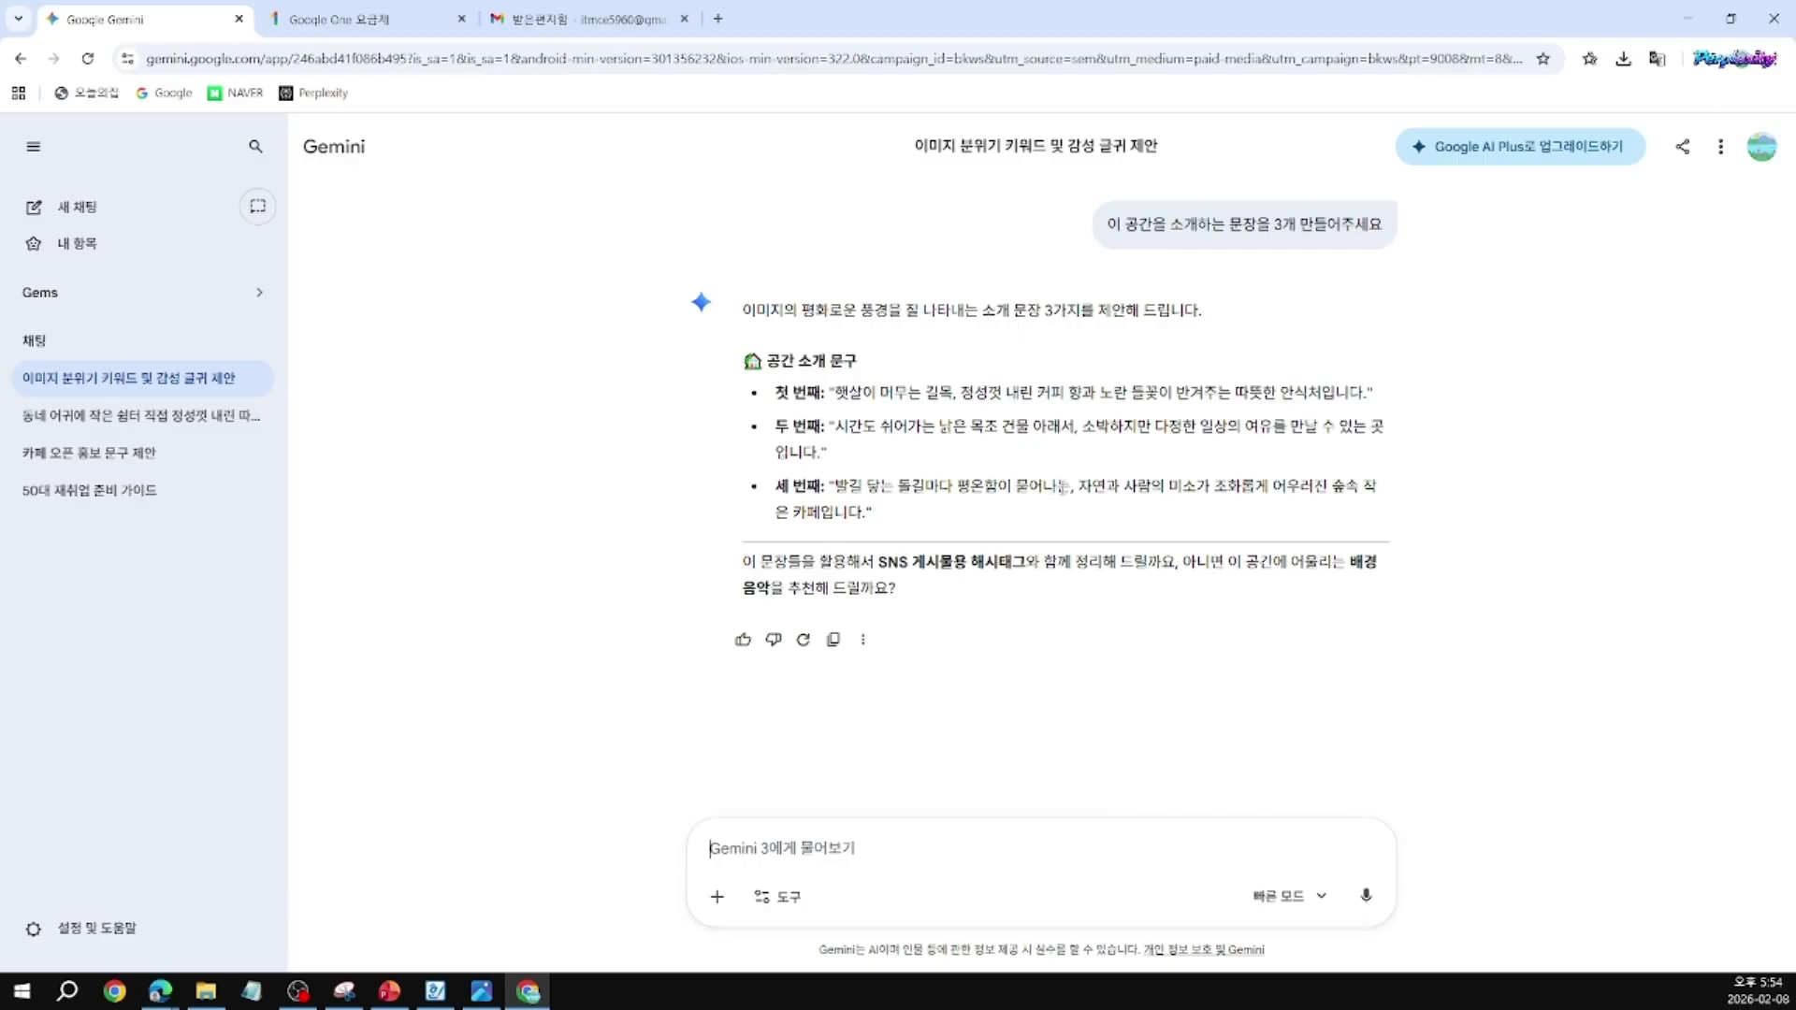
Step: Review the replies about the café image, and reread the promotional texts in the chat "카페 오픈 홍보 문구 제안"
scroll(1064, 489, "up", 4)
scroll(1071, 498, "up", 2)
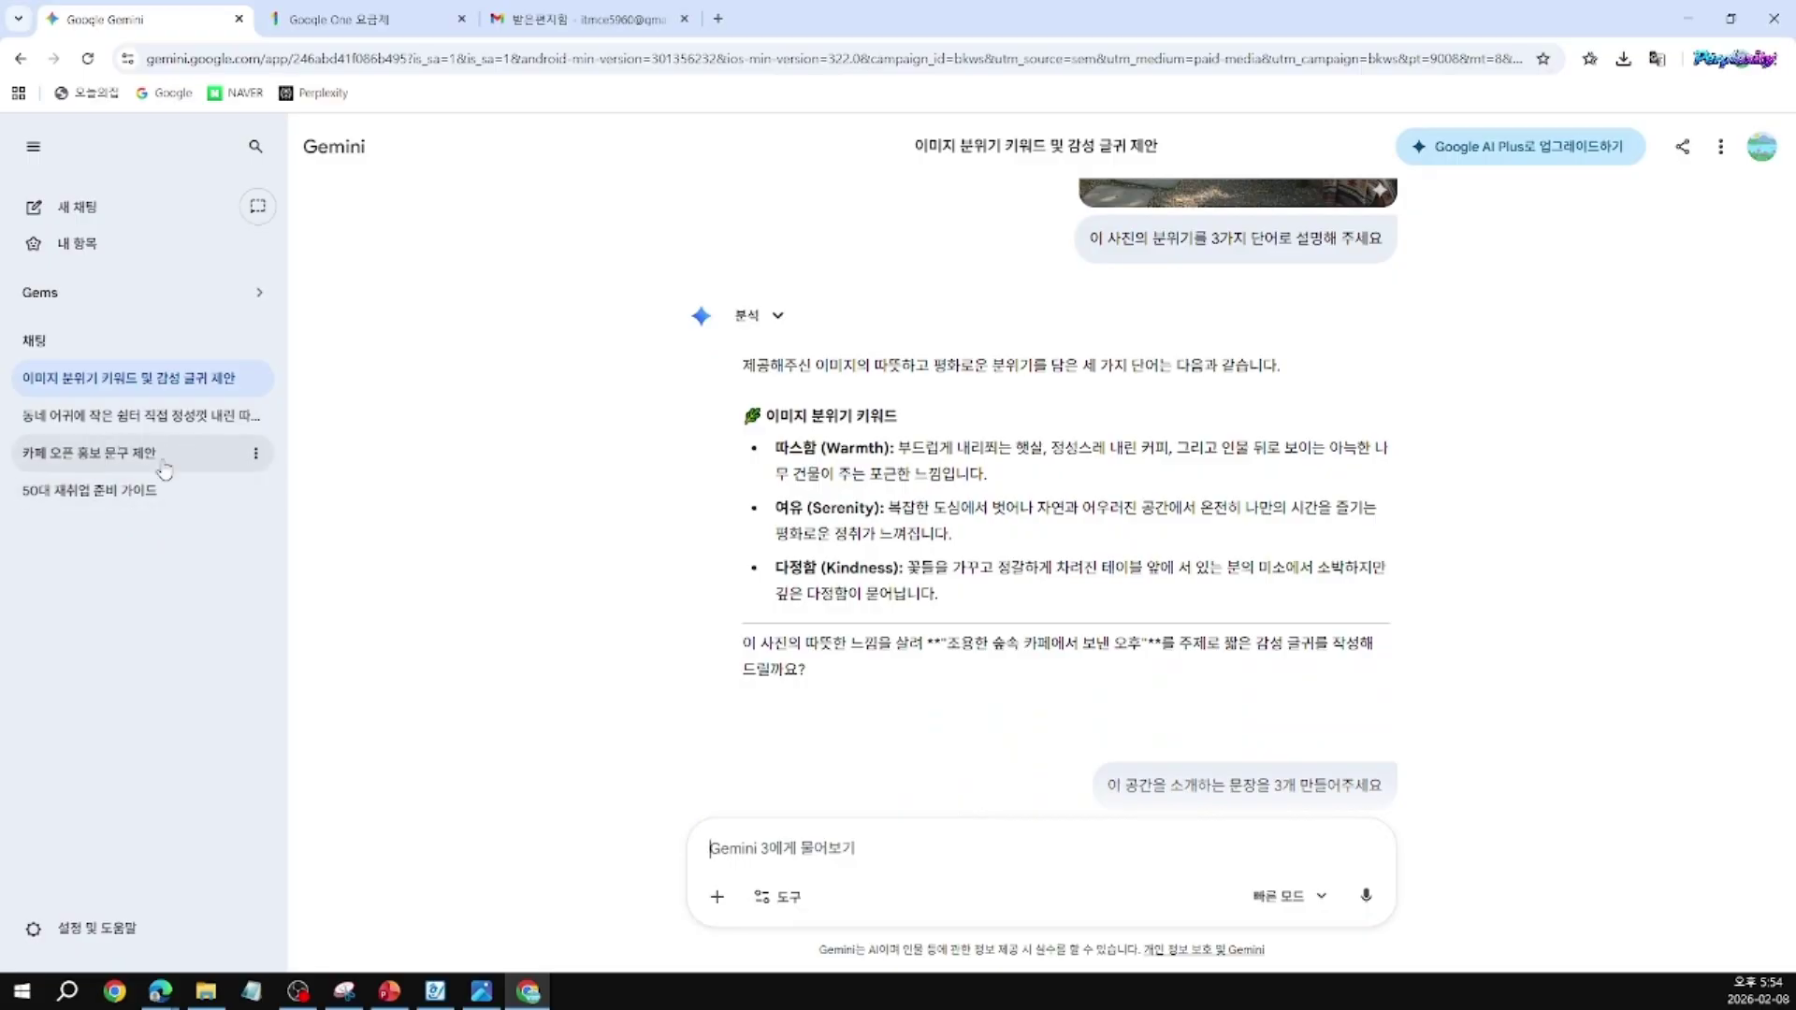
left_click(131, 459)
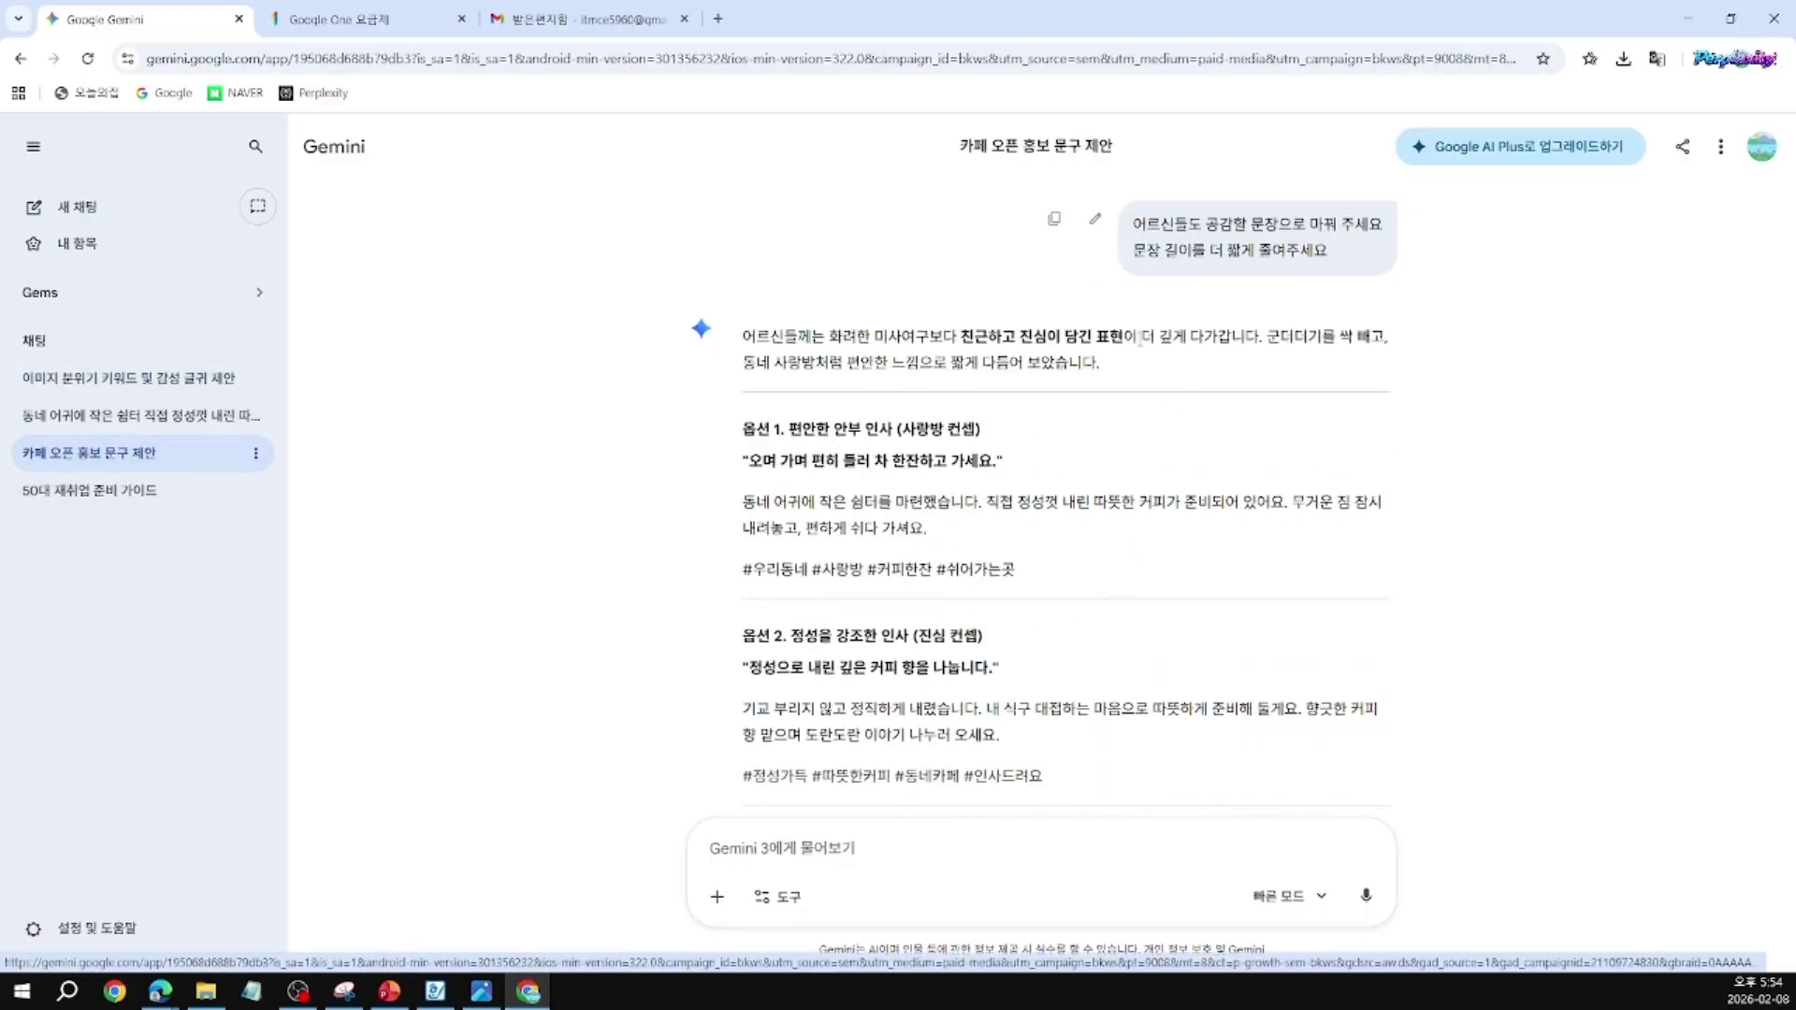
scroll(1048, 341, "up", 4)
scroll(1049, 342, "up", 10)
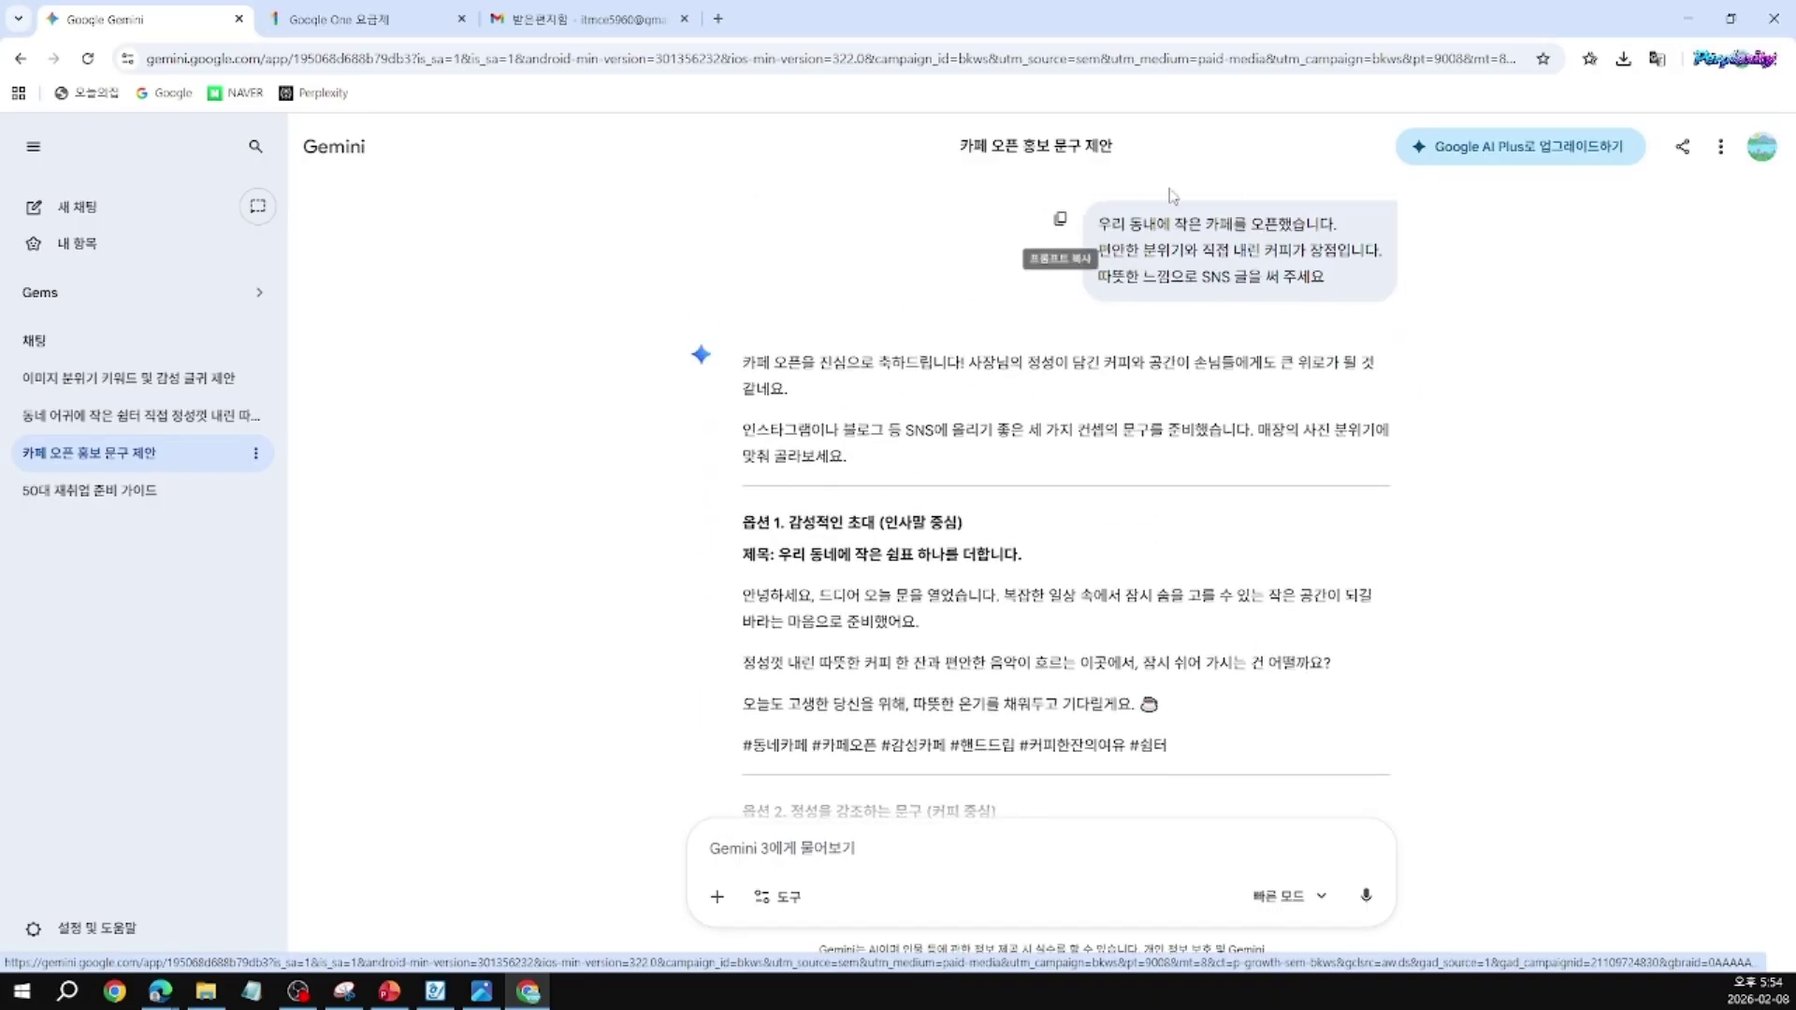
scroll(853, 482, "down", 1)
scroll(853, 483, "down", 10)
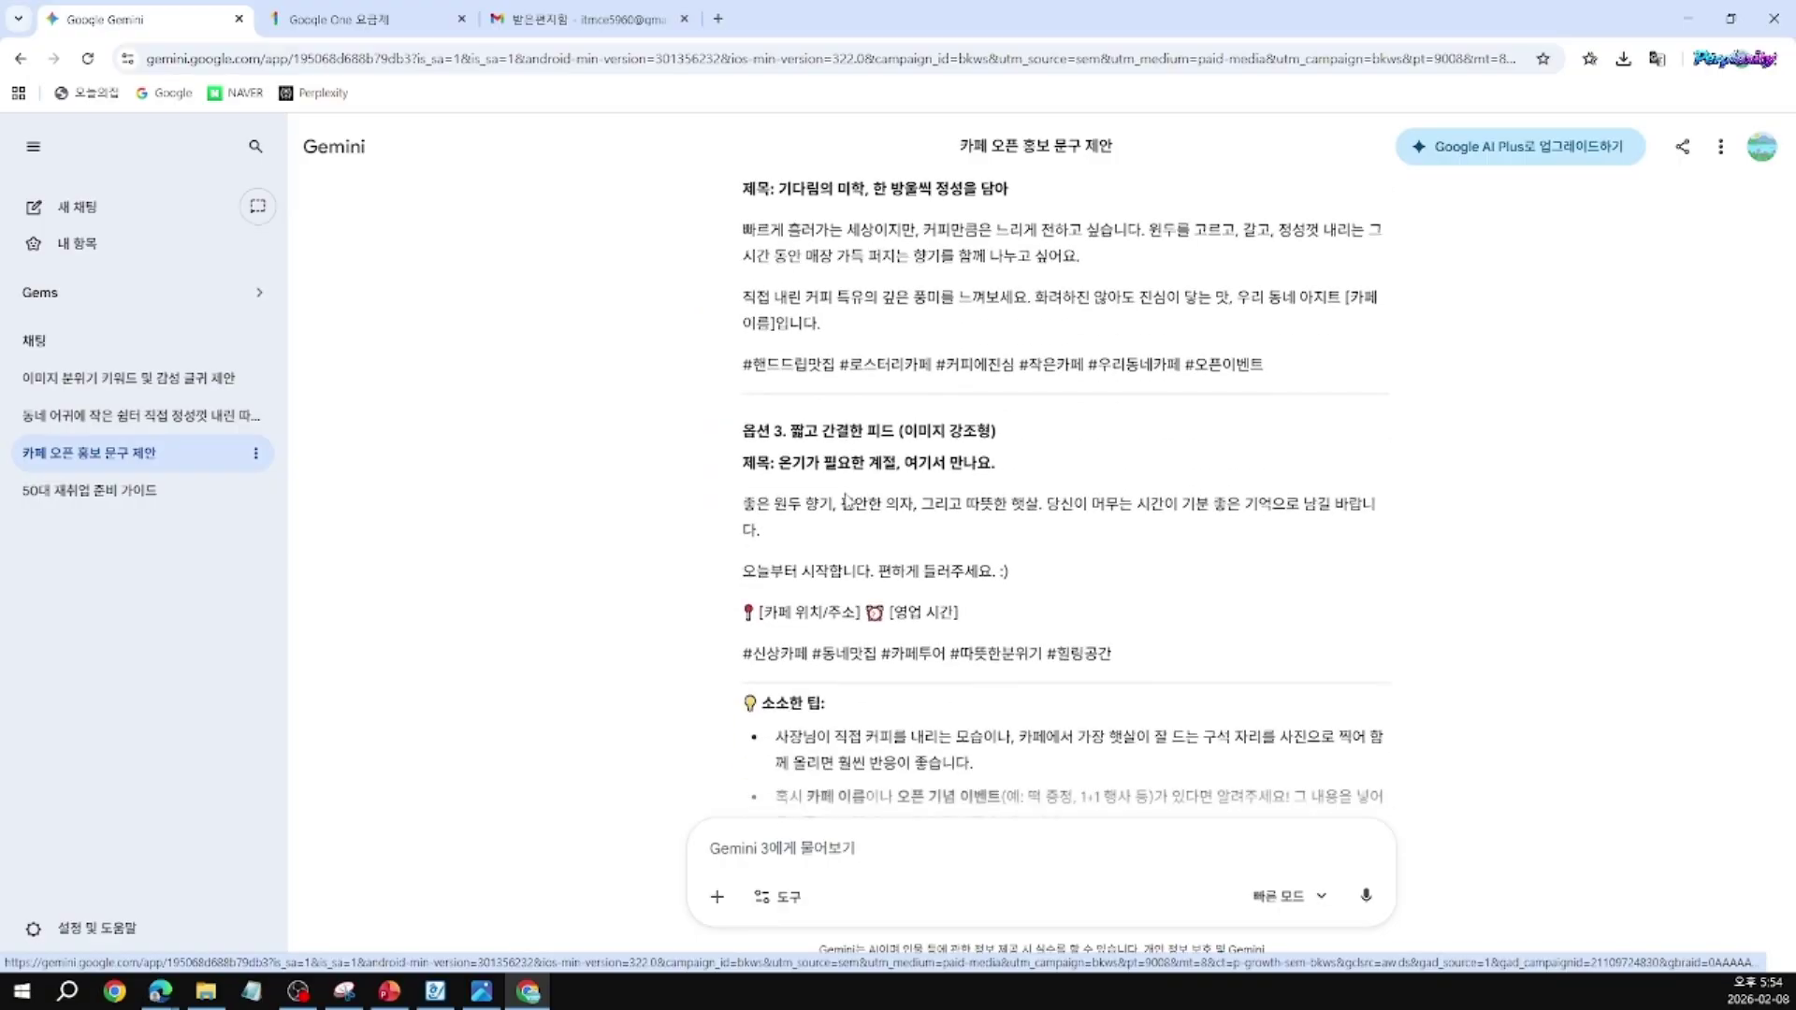
Step: Review the uploaded café image in the mood keyword chat and the generated images in the "동네 어귀에 작은 쉼터" chat
left_click(171, 385)
scroll(991, 375, "up", 7)
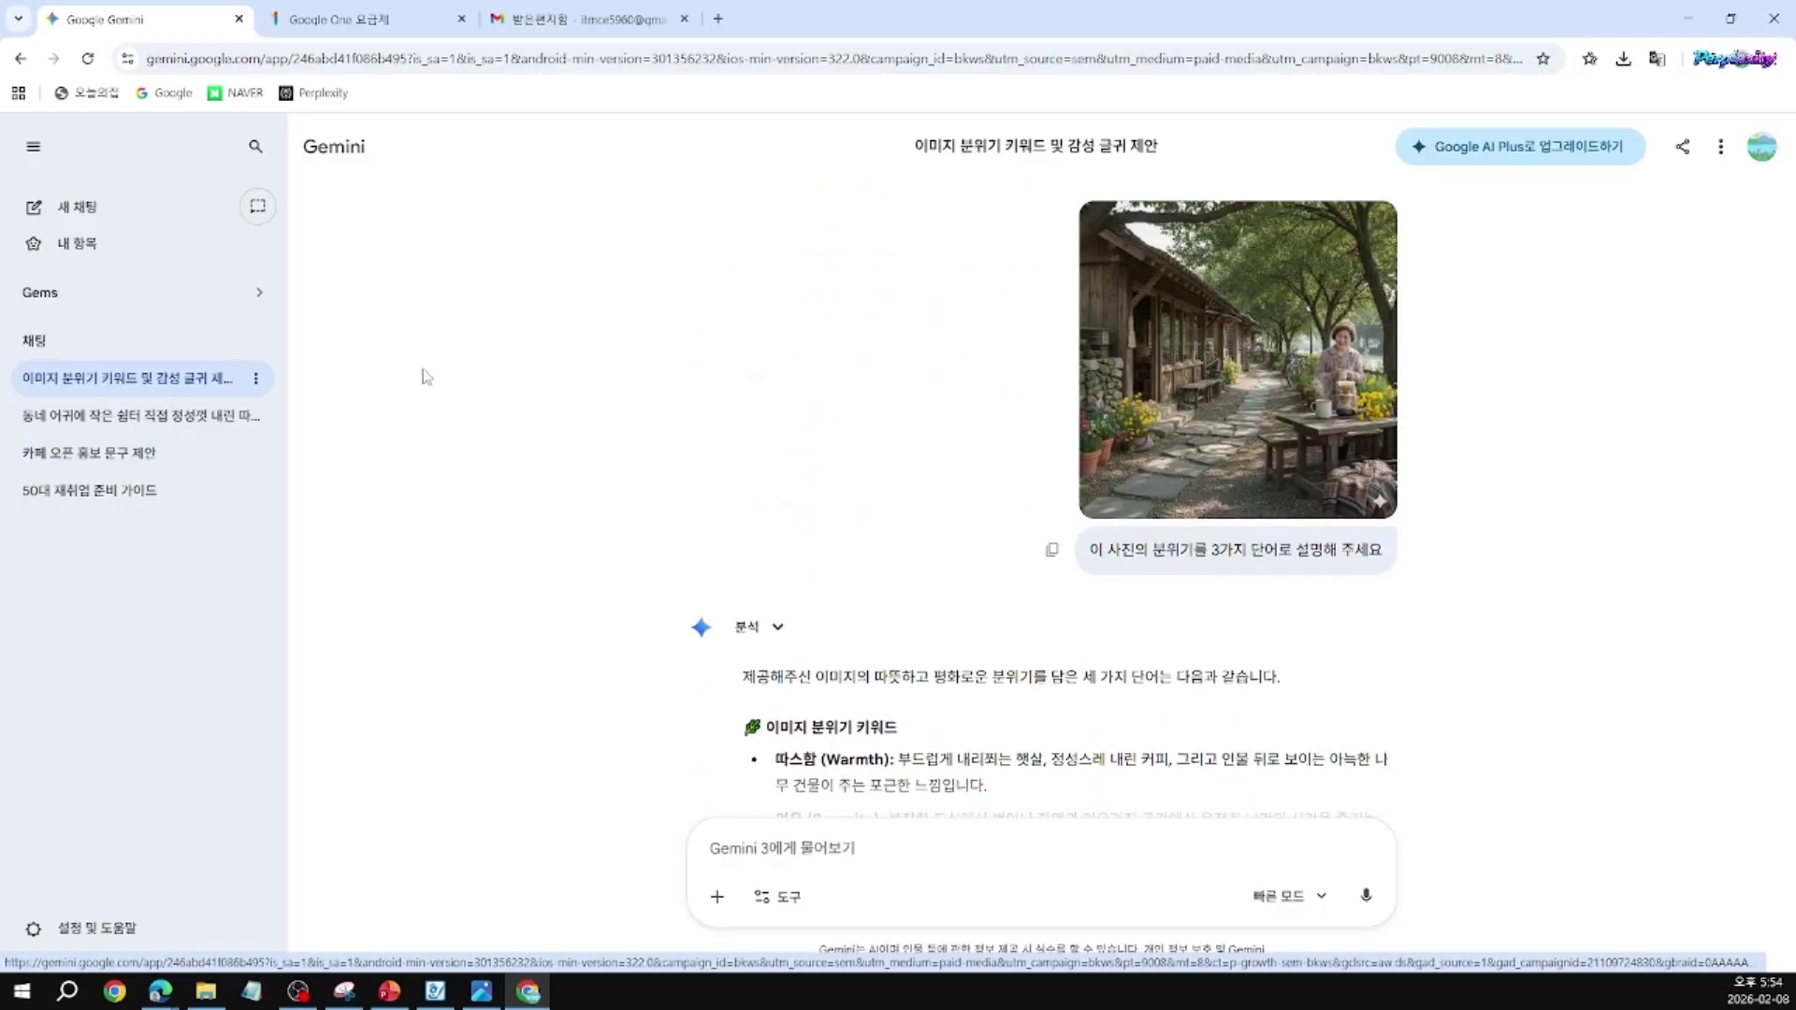
left_click(182, 428)
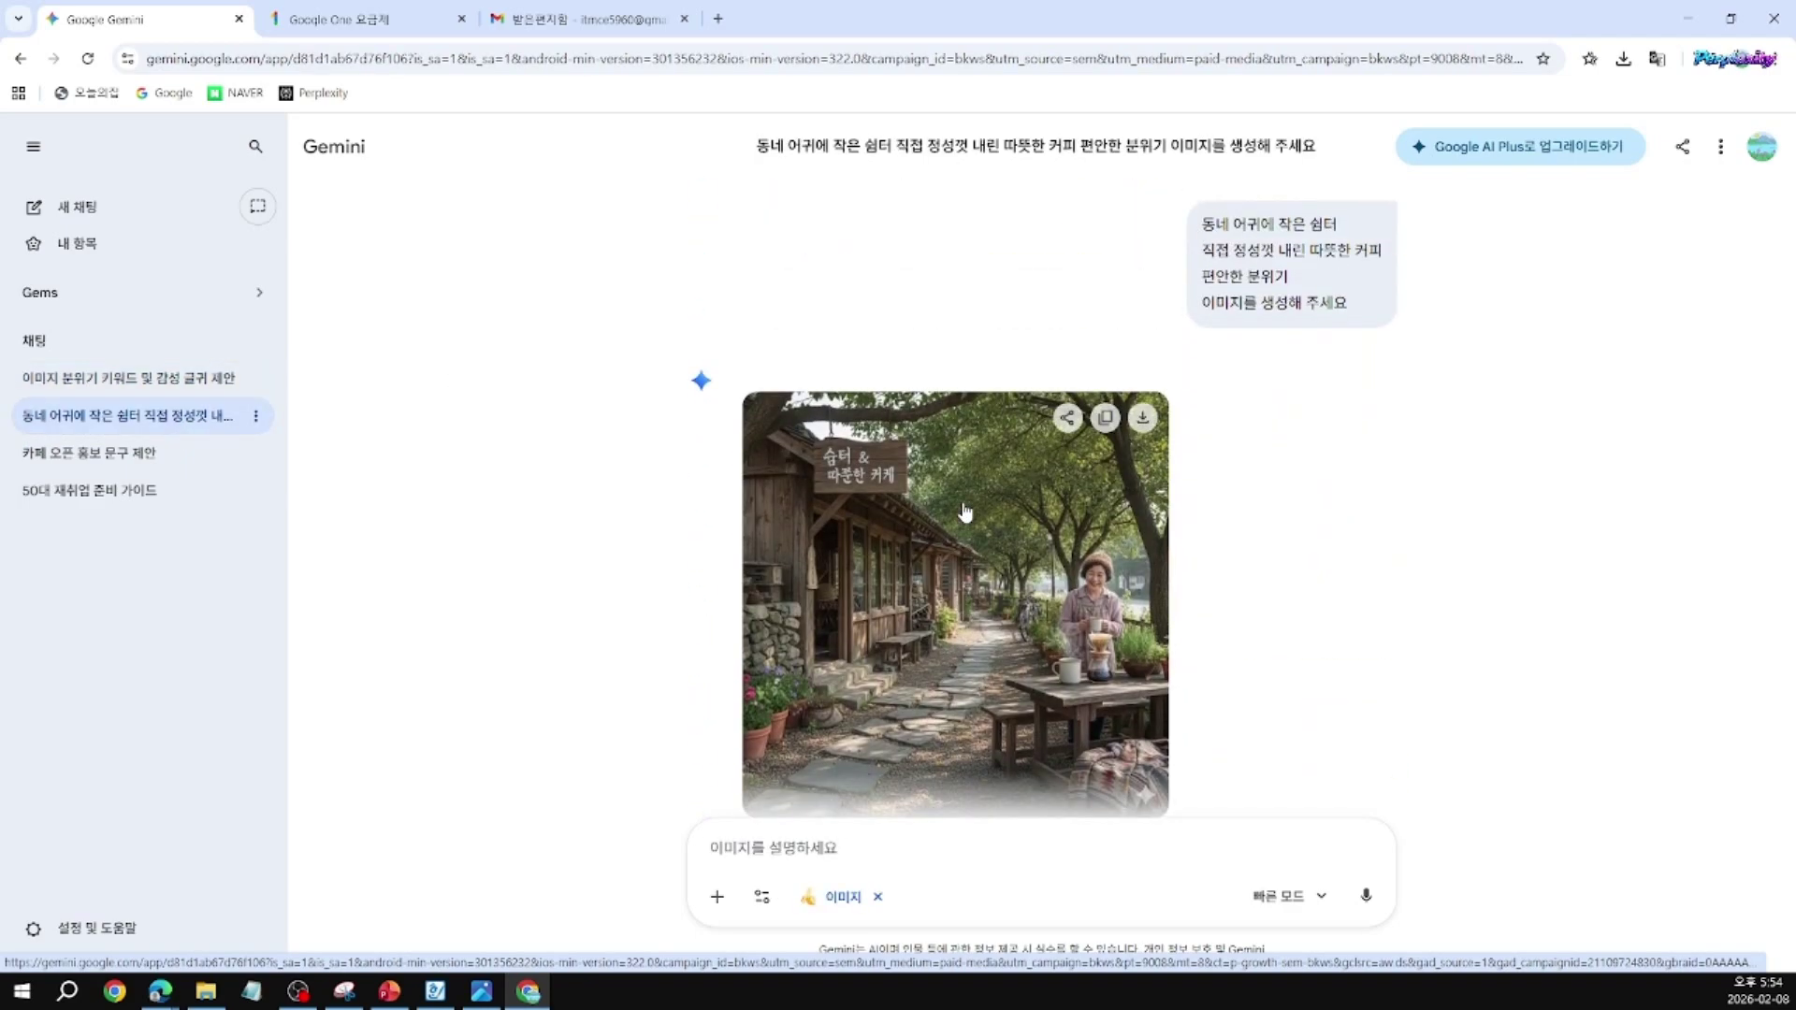
scroll(966, 511, "down", 8)
scroll(969, 508, "down", 10)
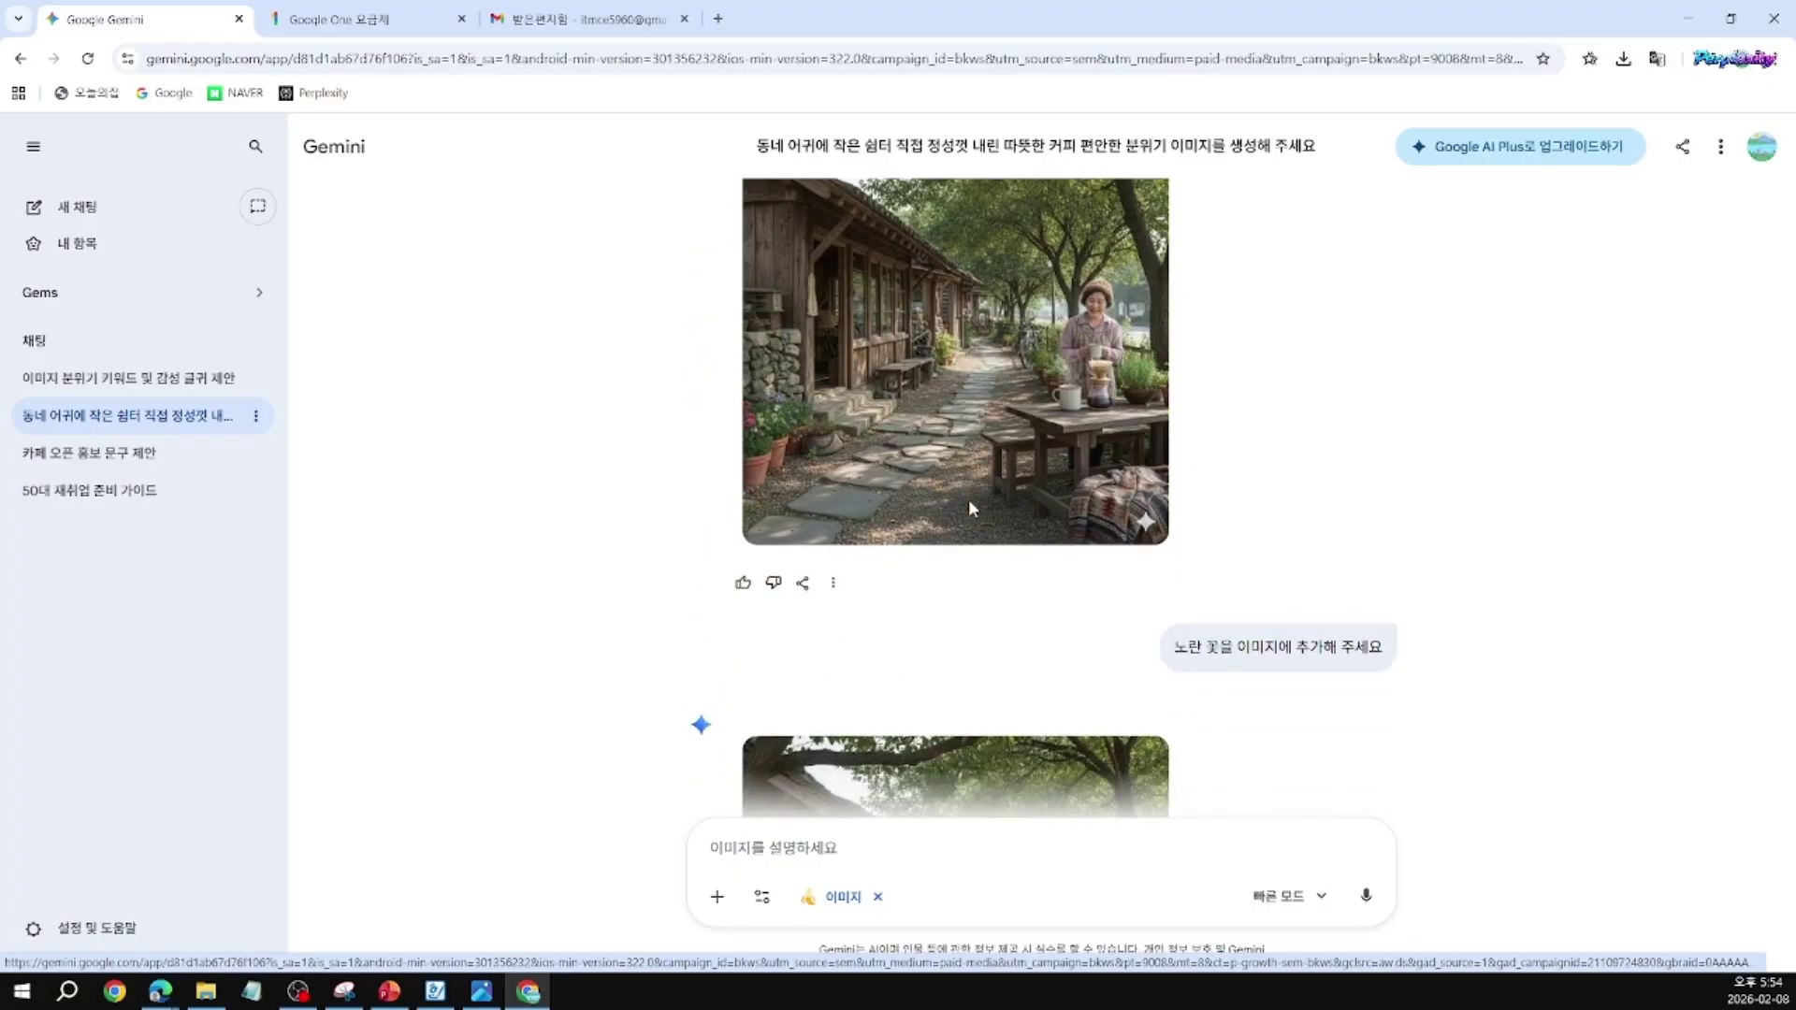
Step: Return to the chat "이미지 분위기 키워드 및 감성 글귀 제안" and highlight the first sentence introducing the space
left_click(188, 378)
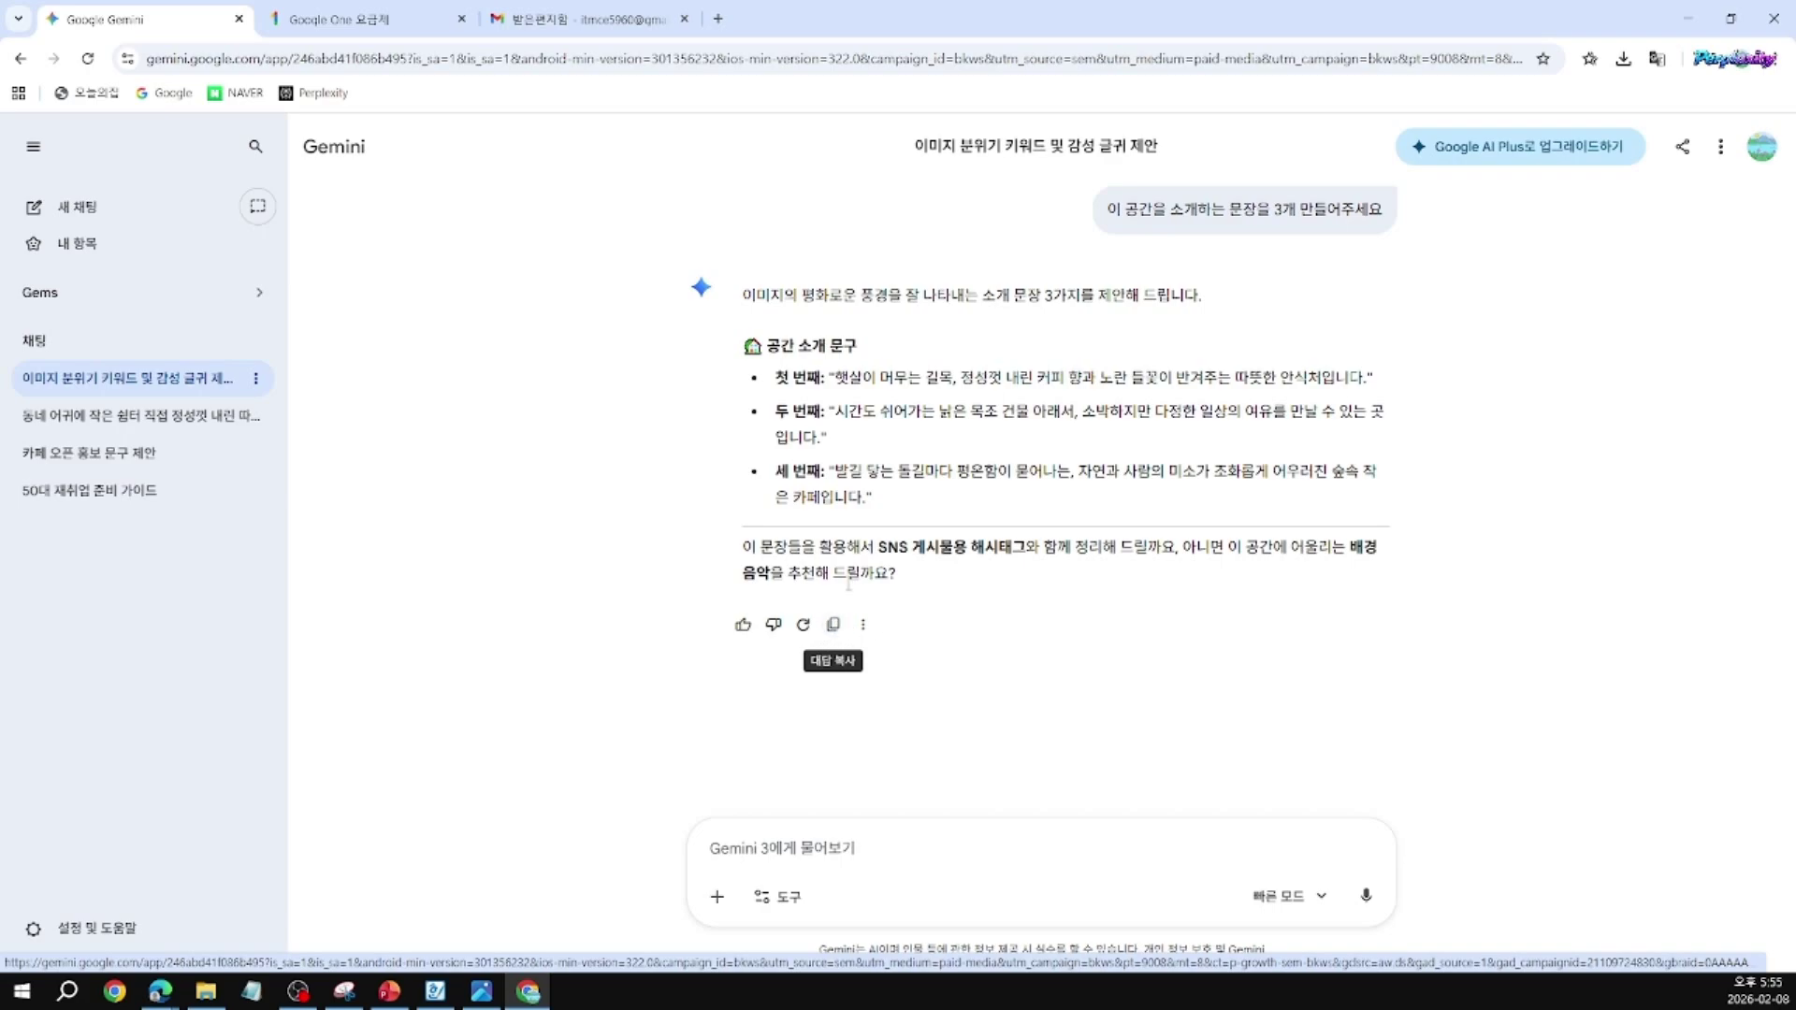
left_click_drag(835, 374, 1363, 377)
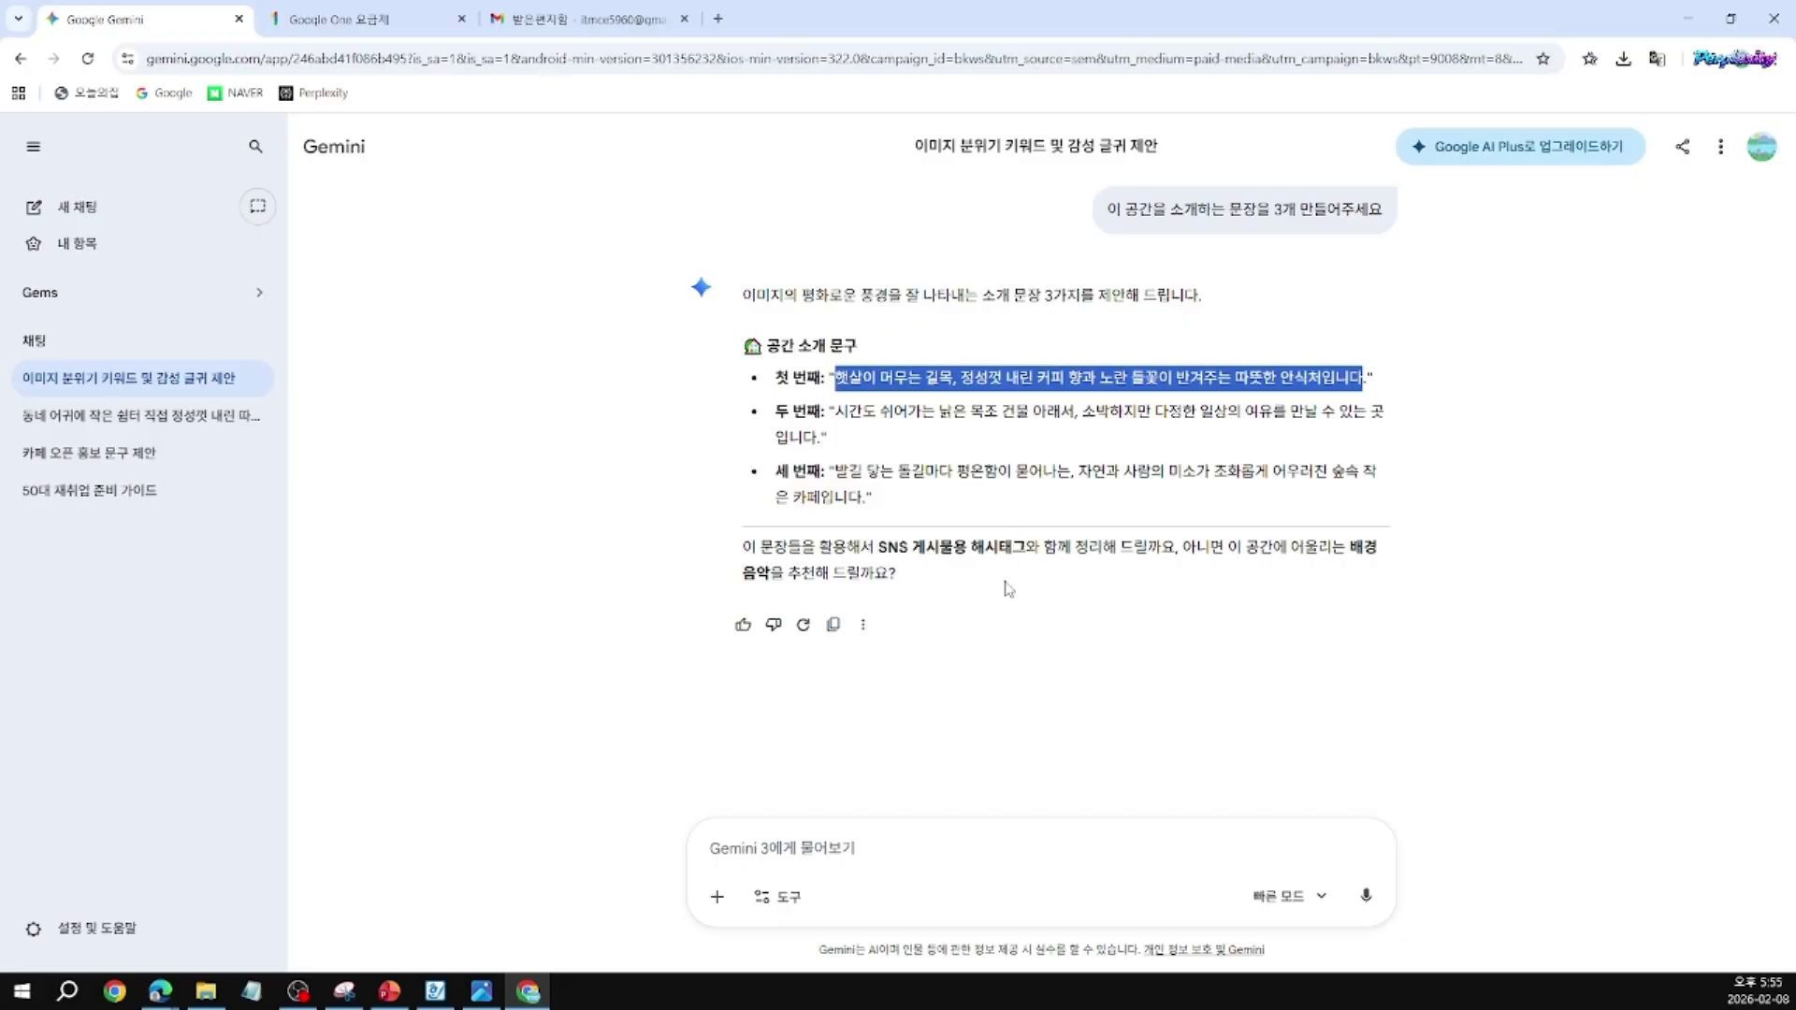
scroll(1006, 587, "up", 2)
left_click(592, 659)
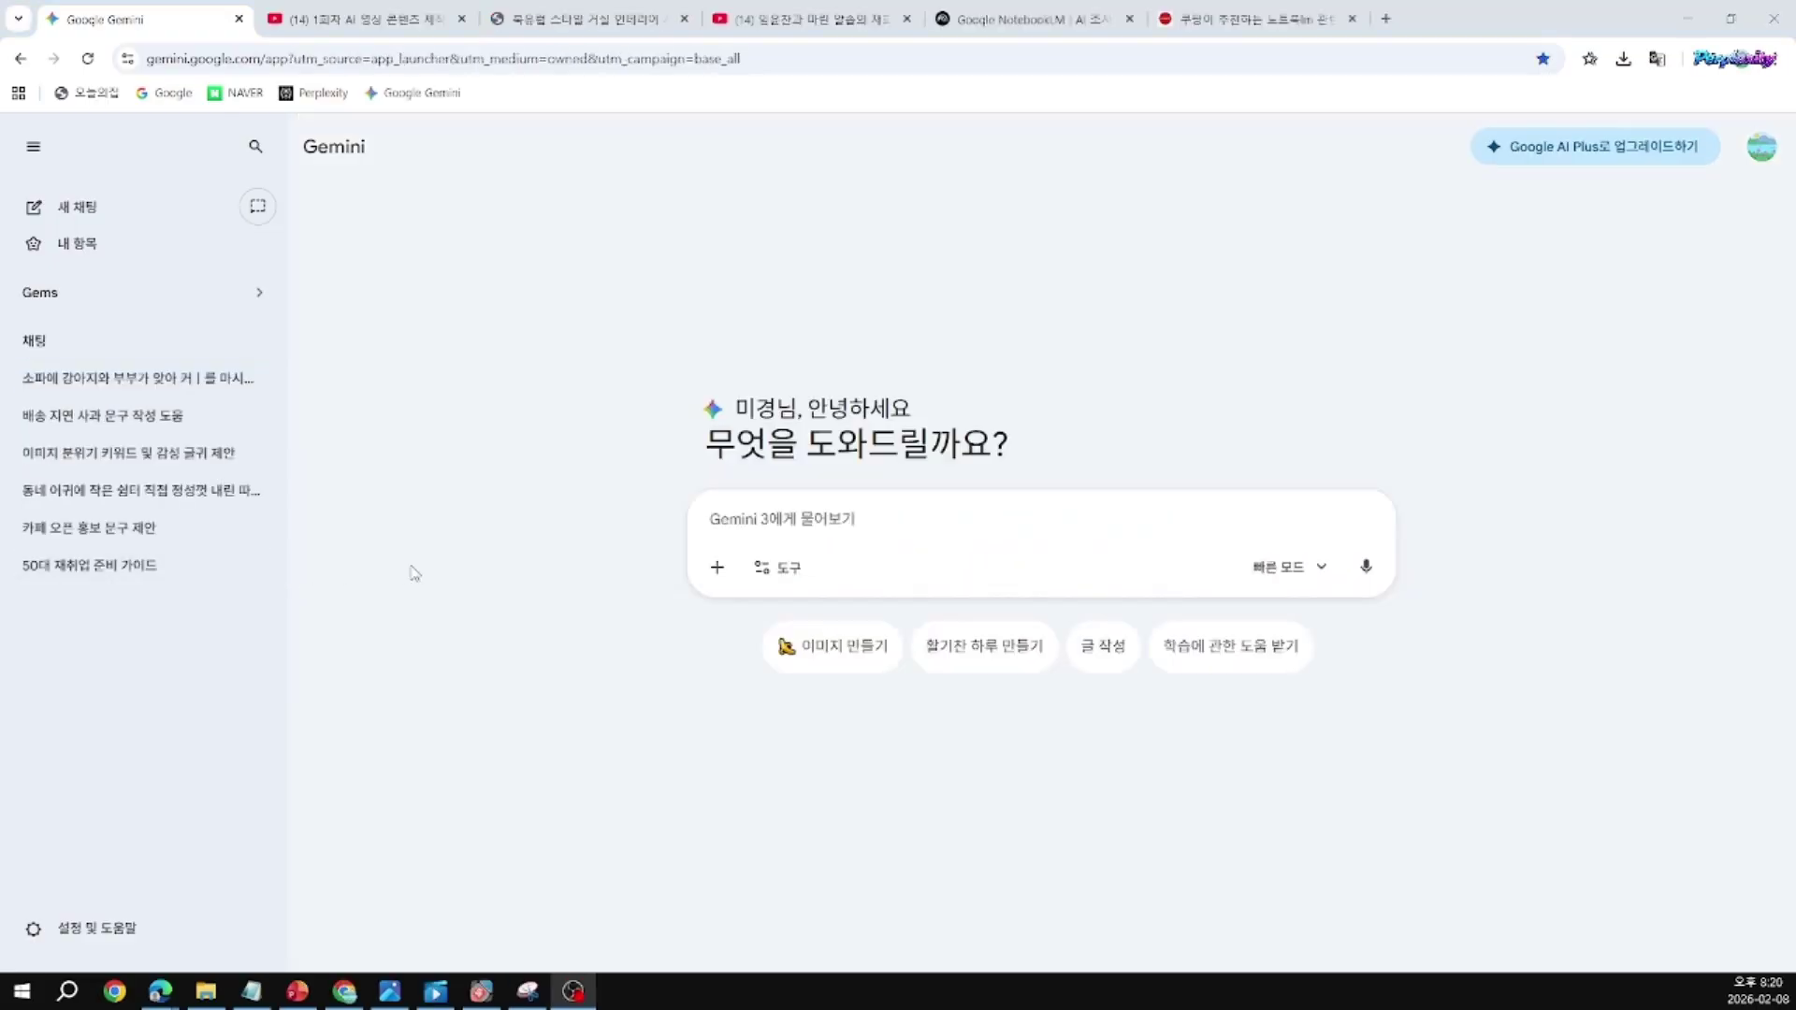
Step: Open NotebookLM from Gemini's attachment options, opt in to its e-mail updates and accept the welcome notice
left_click(717, 569)
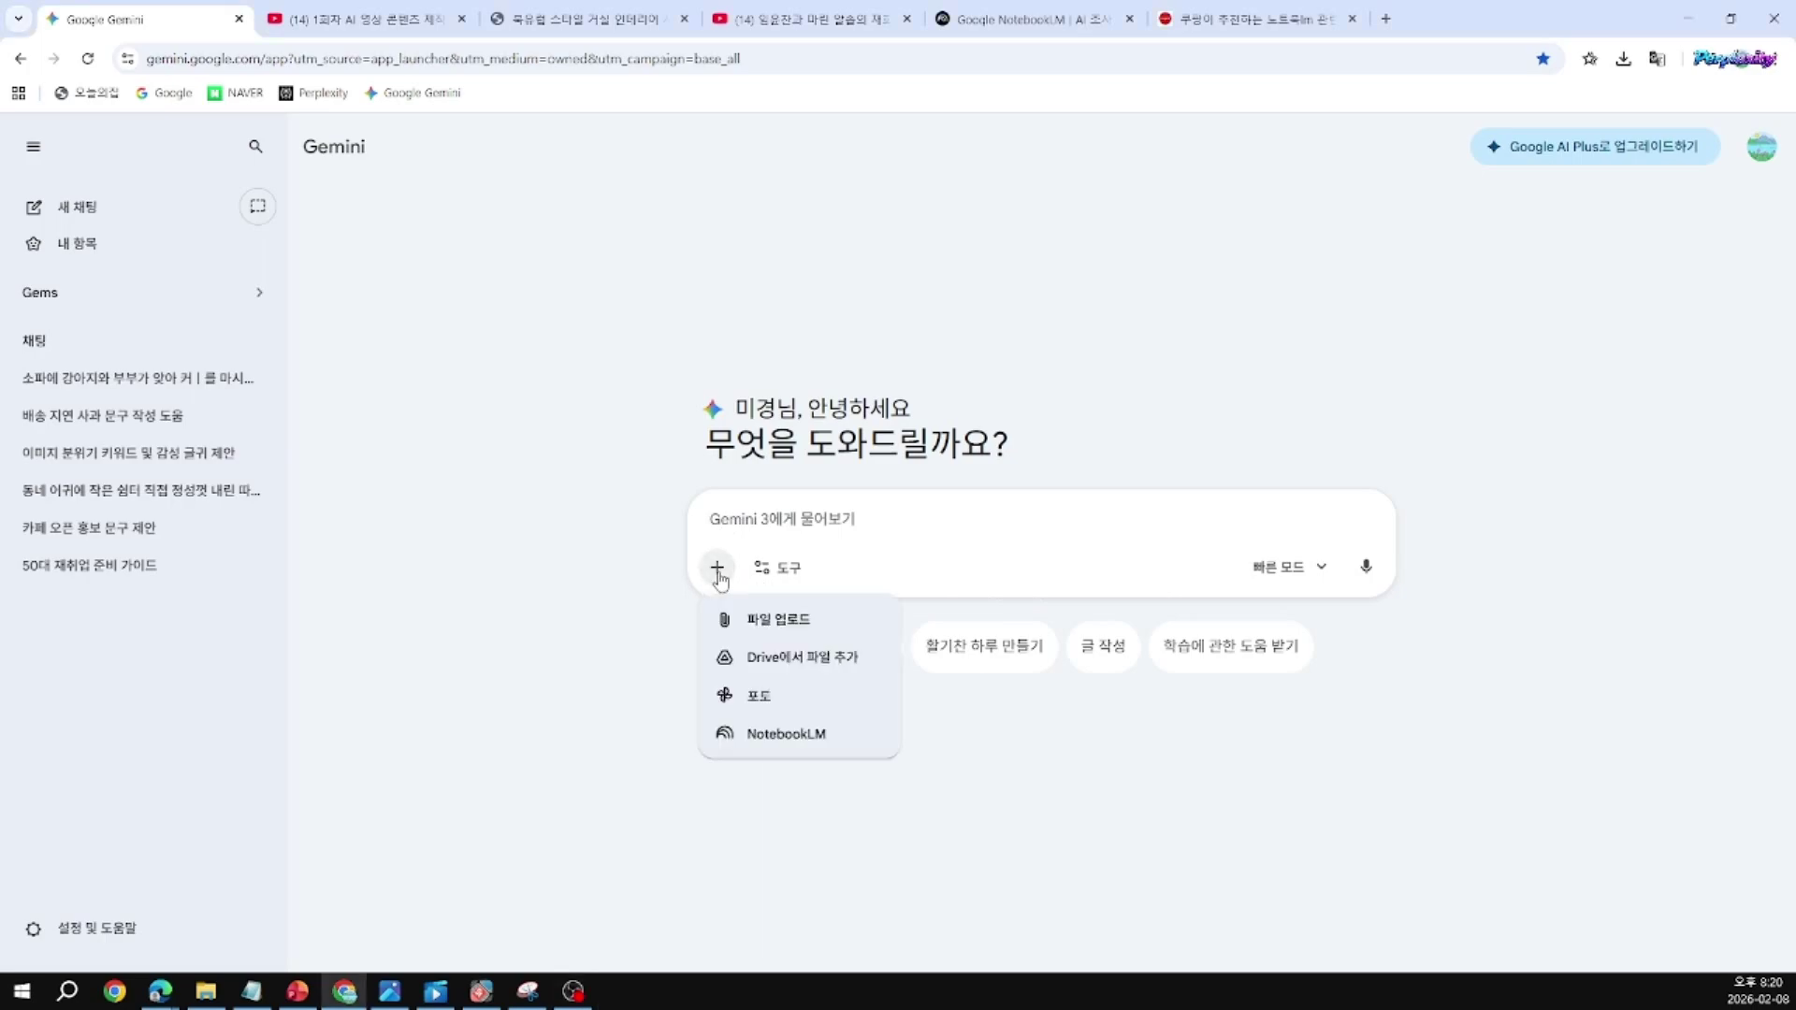
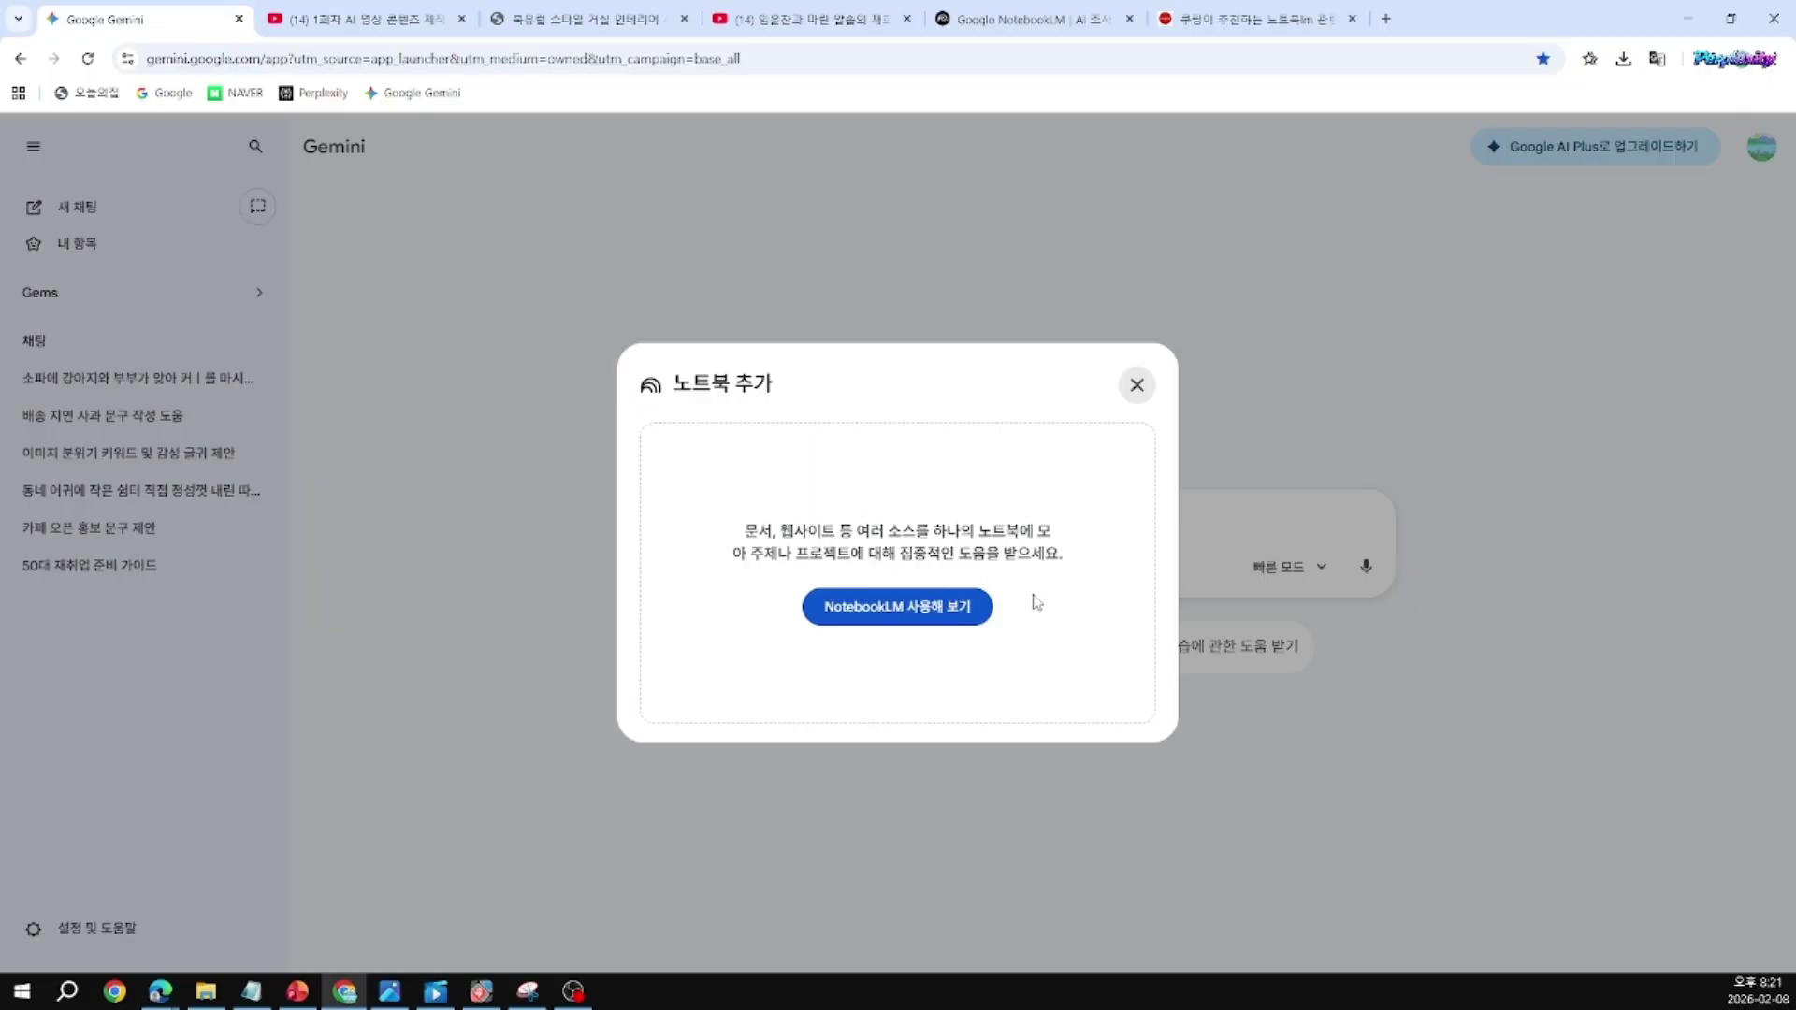
left_click(903, 617)
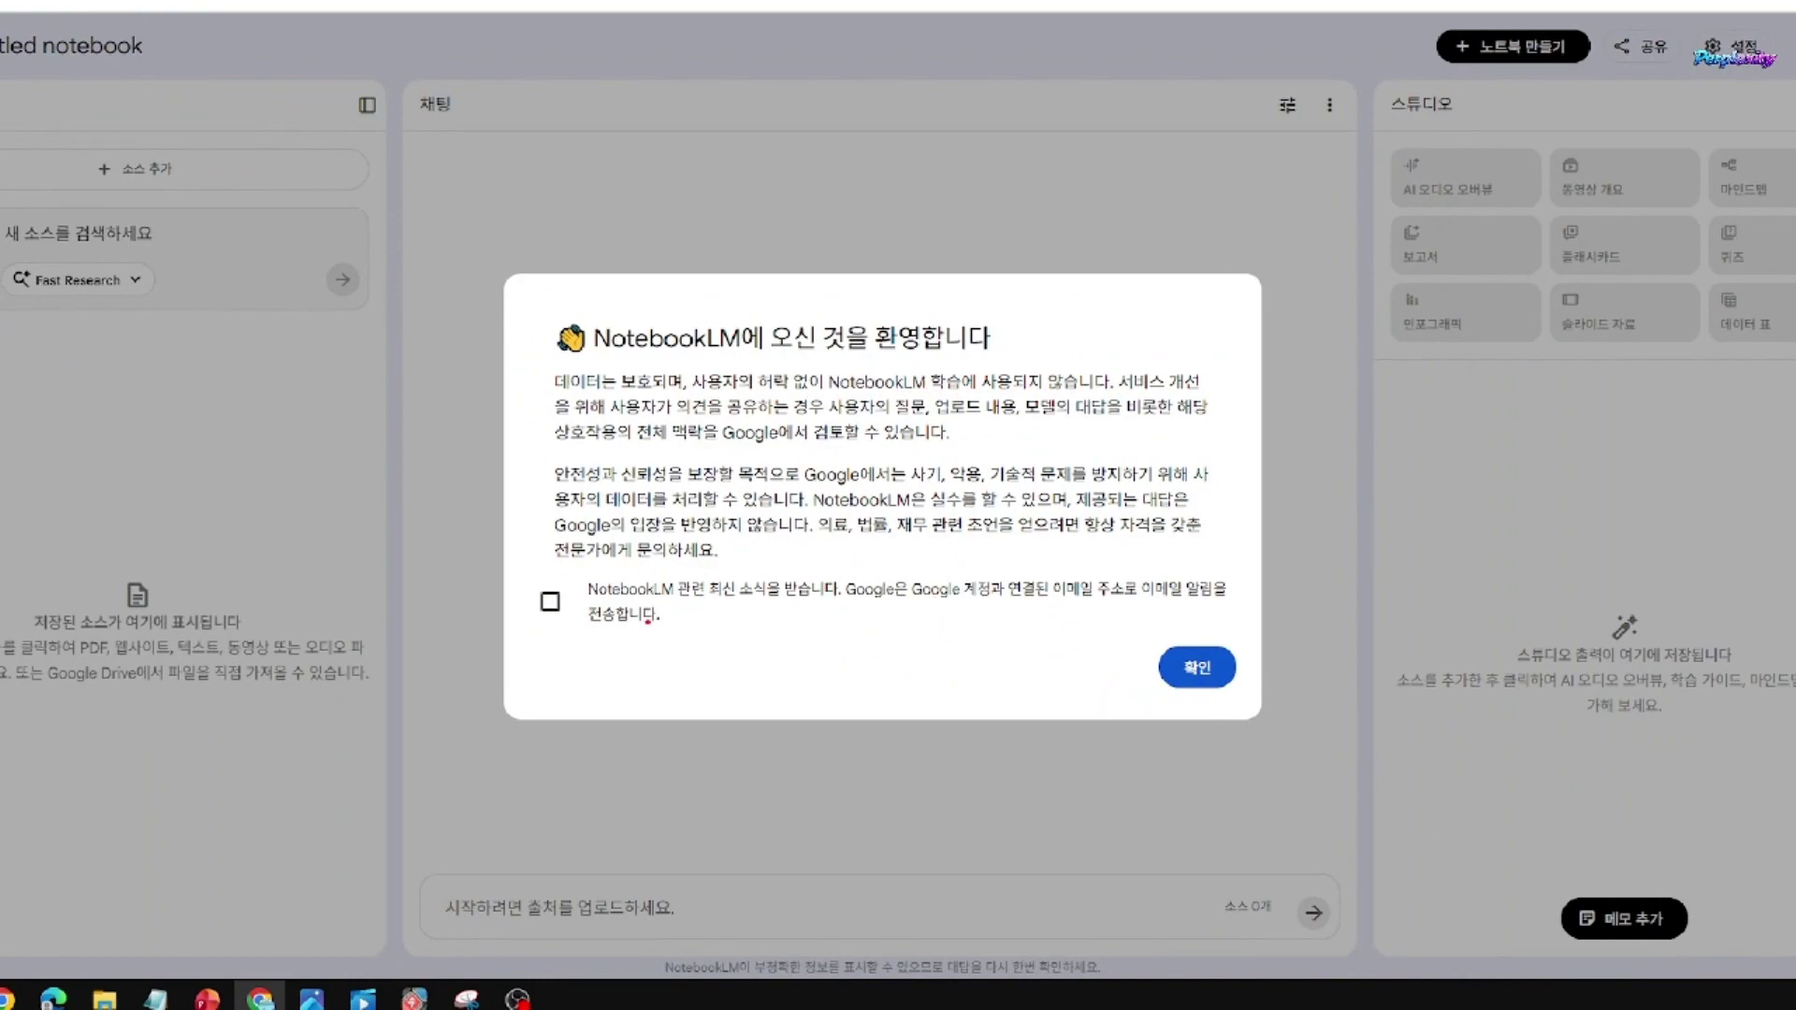
mouse_move(520, 573)
left_mouse_down()
mouse_move(548, 599)
mouse_move(570, 573)
left_mouse_up()
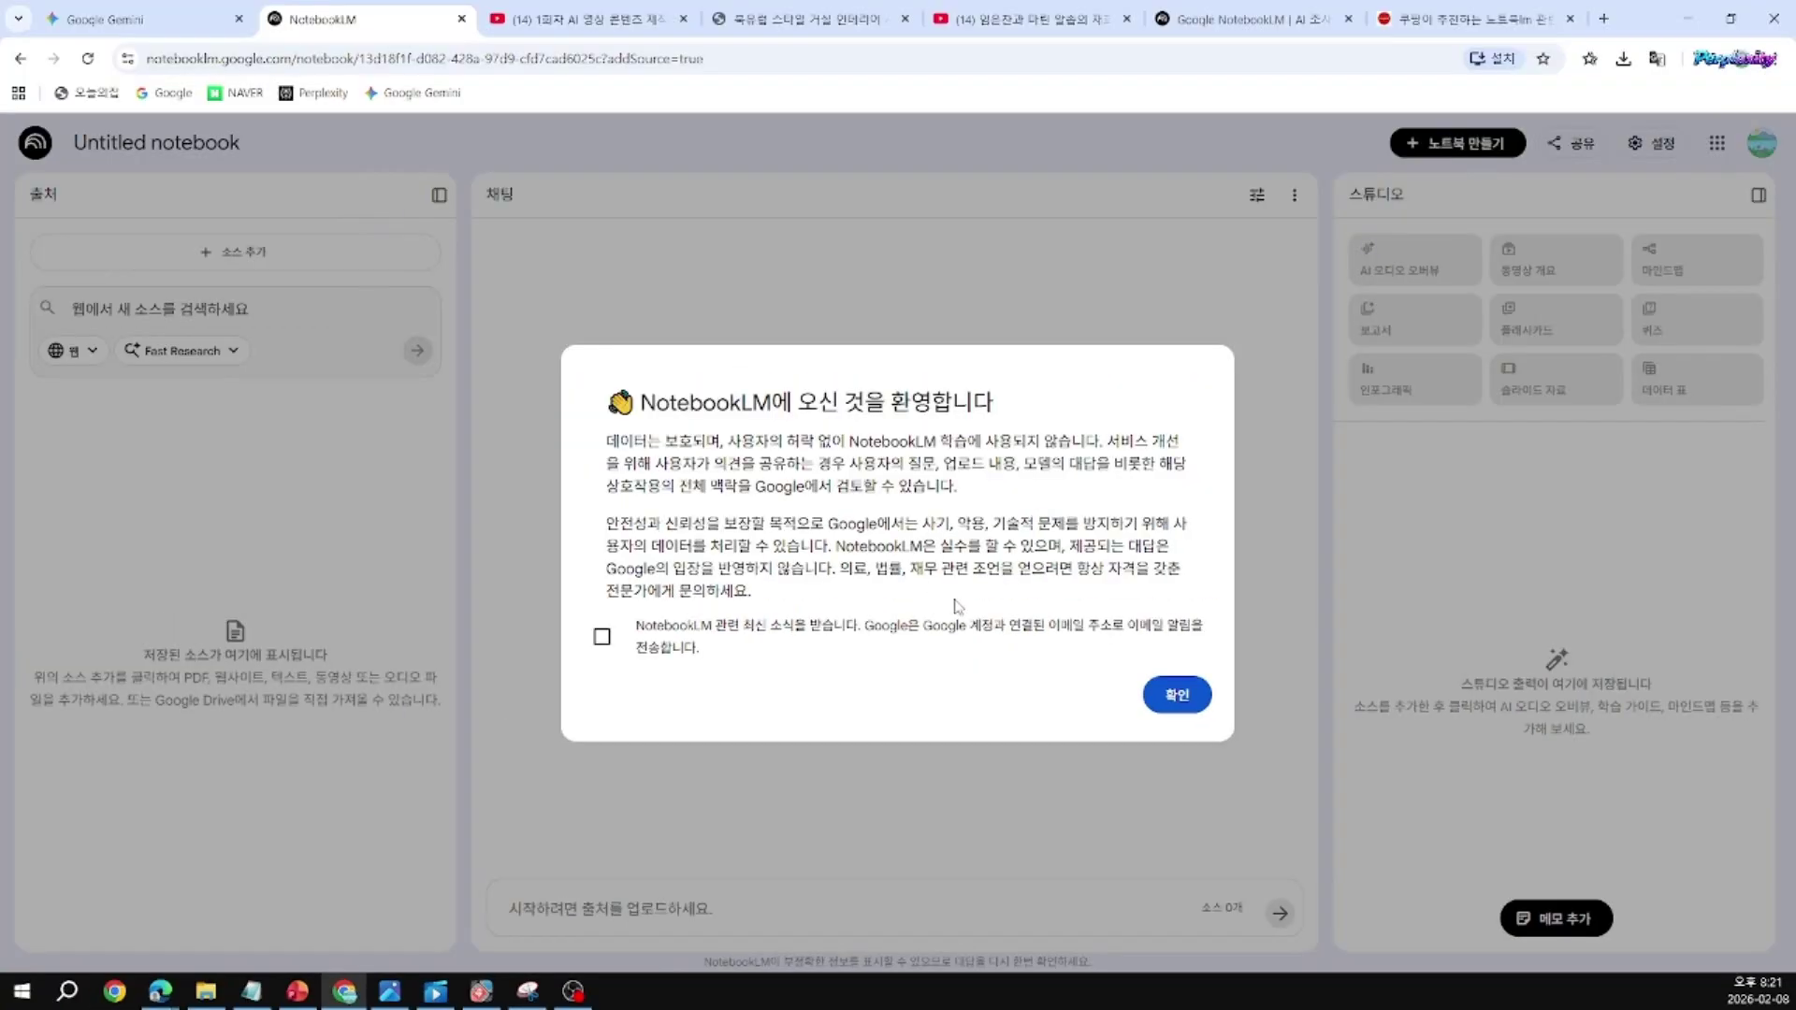
left_click(602, 636)
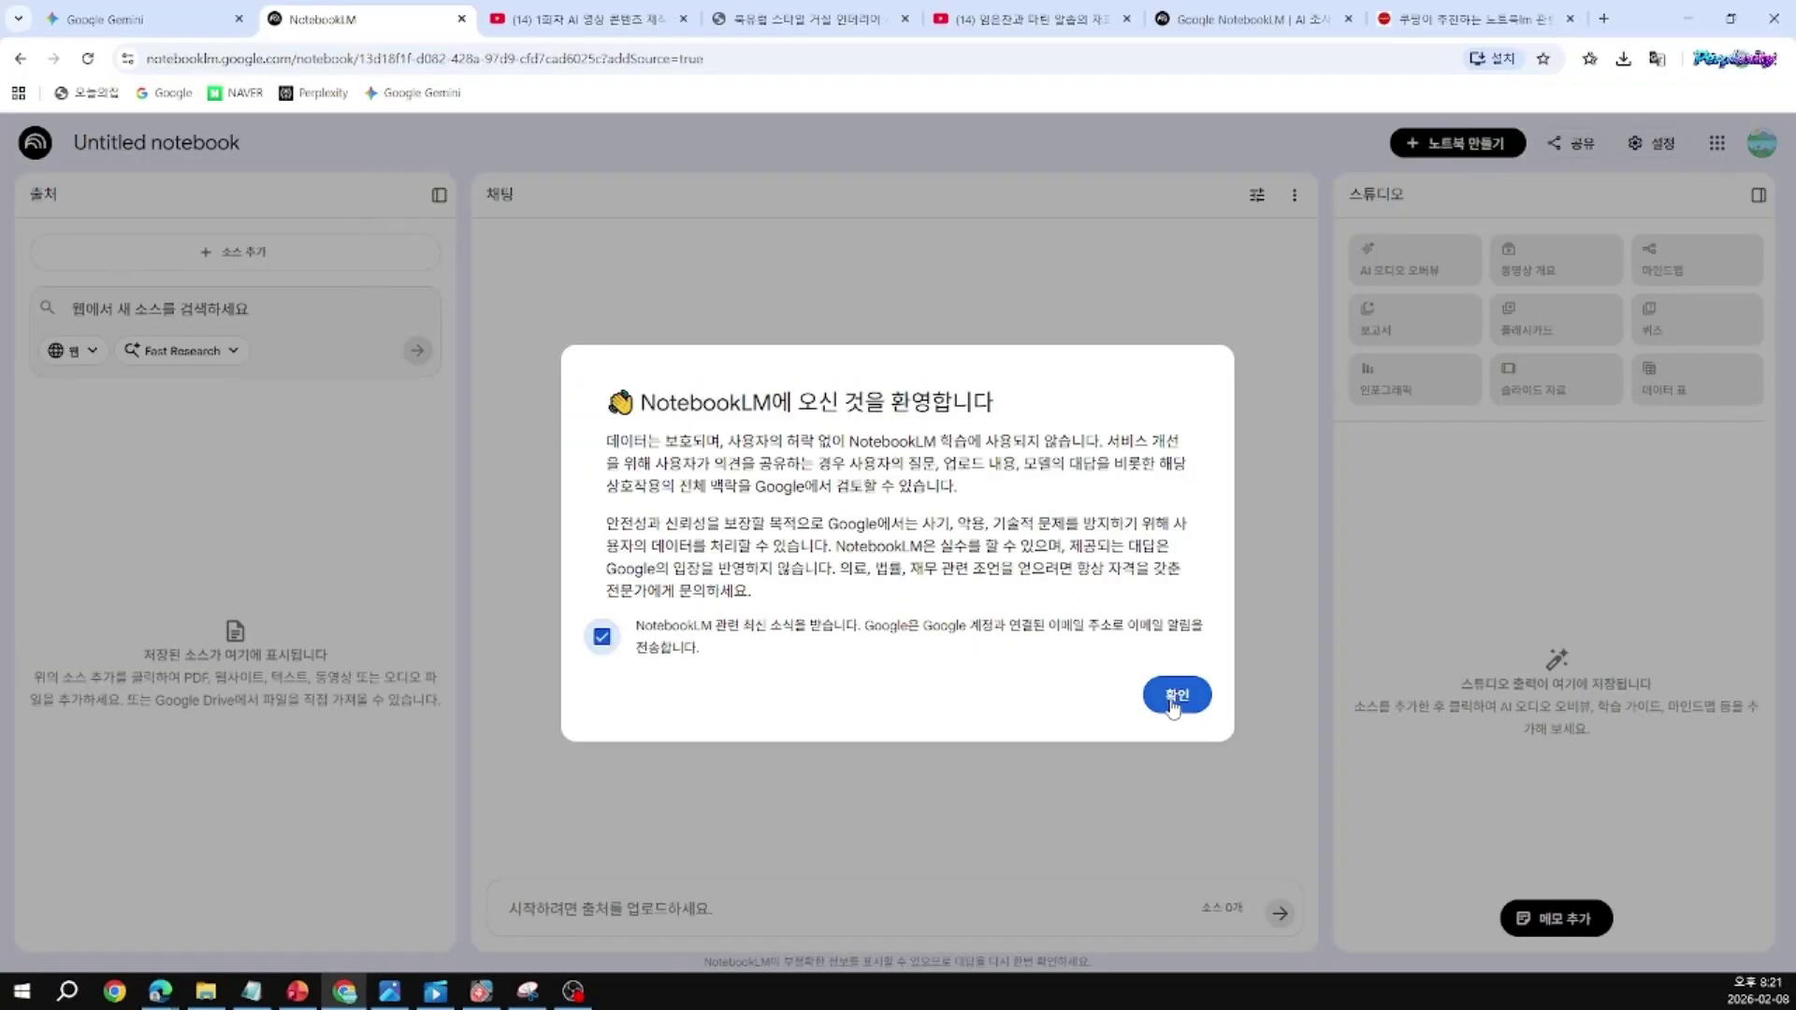
left_click(1176, 694)
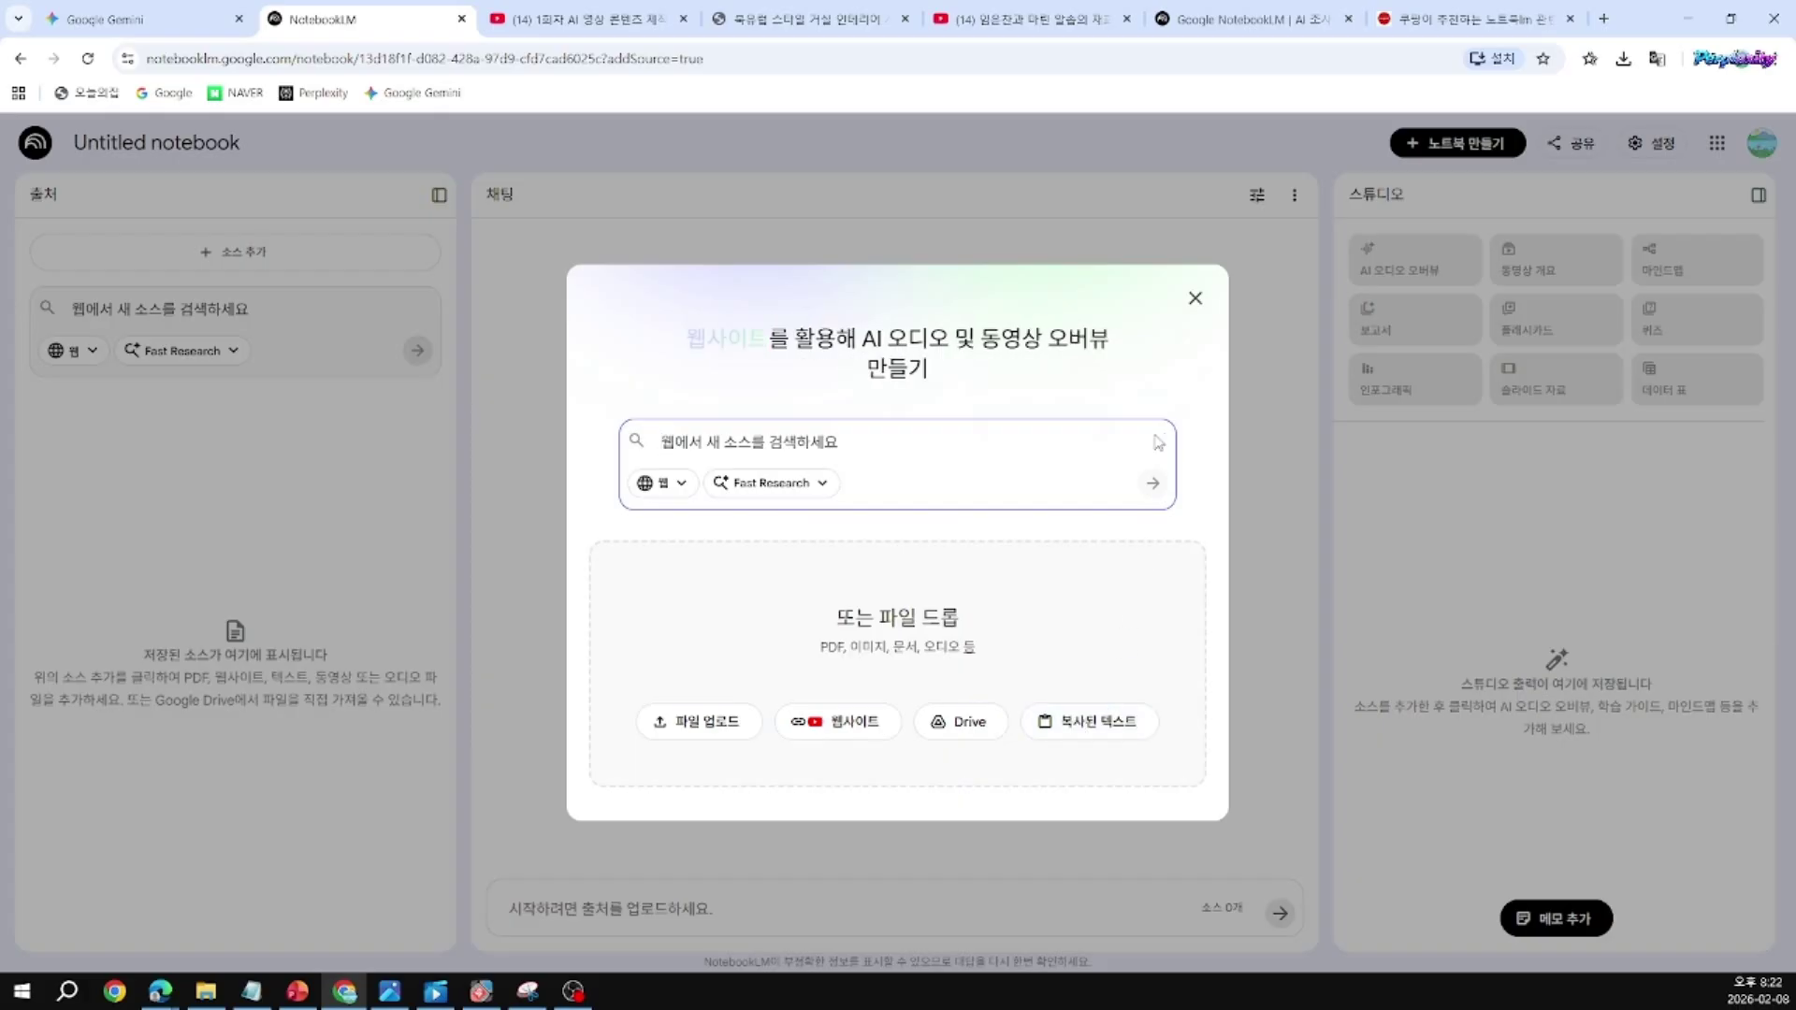
Step: Dismiss the add-source dialog and examine the output types offered in the Studio of the empty notebook
left_click(1197, 300)
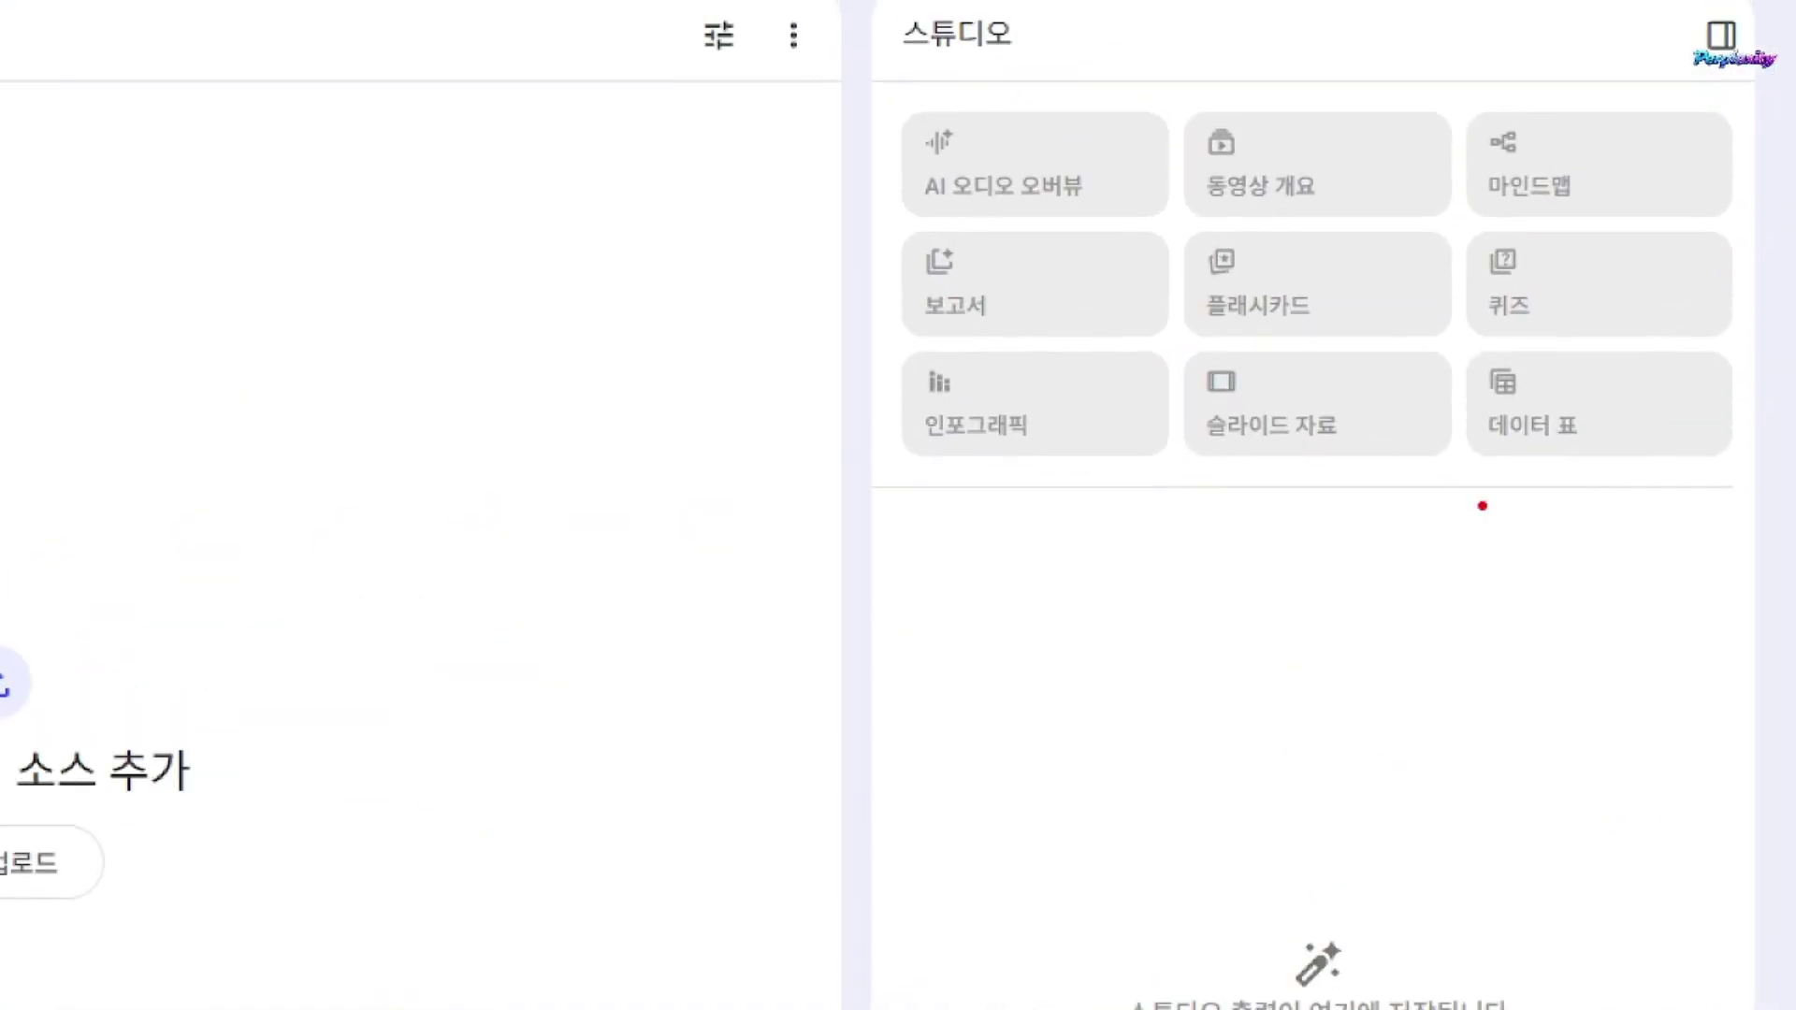
left_click_drag(1083, 123, 1086, 153)
left_click_drag(1328, 134, 1348, 168)
mouse_move(1587, 122)
left_mouse_down()
mouse_move(1616, 161)
mouse_move(1656, 128)
left_mouse_up()
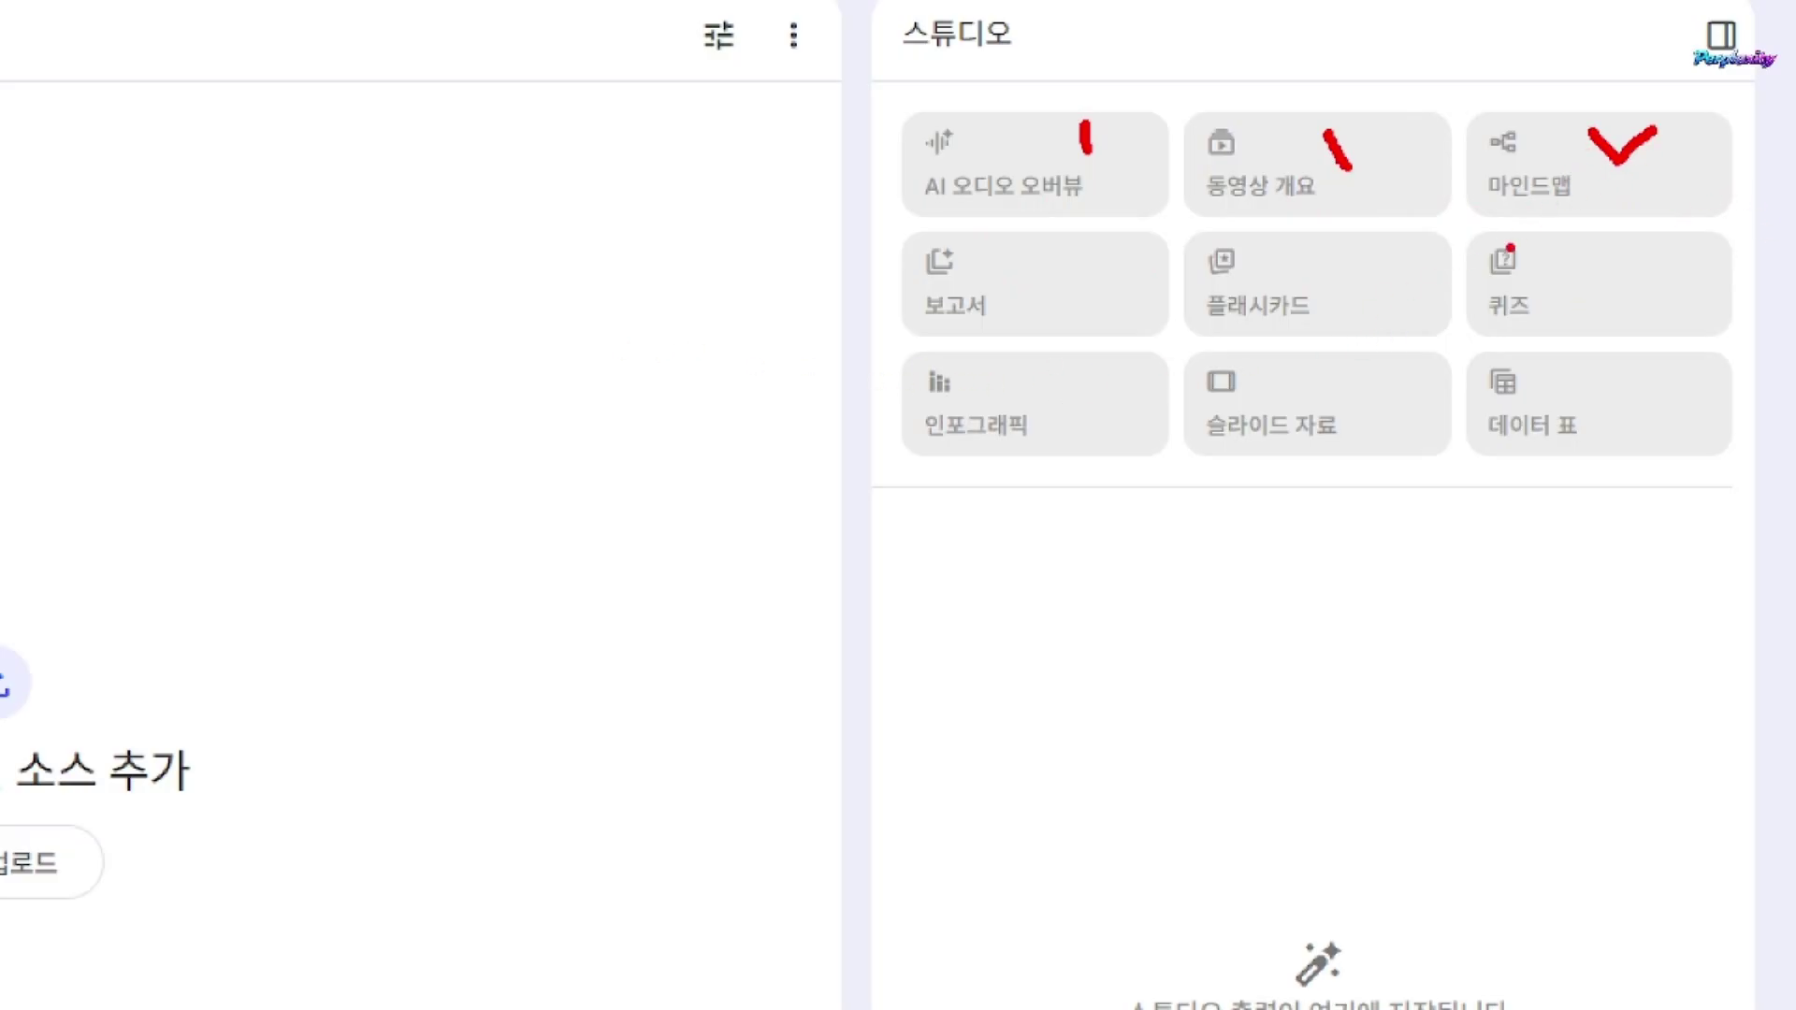
mouse_move(1483, 339)
left_mouse_down()
mouse_move(1586, 213)
mouse_move(1543, 361)
mouse_move(1484, 374)
left_mouse_up()
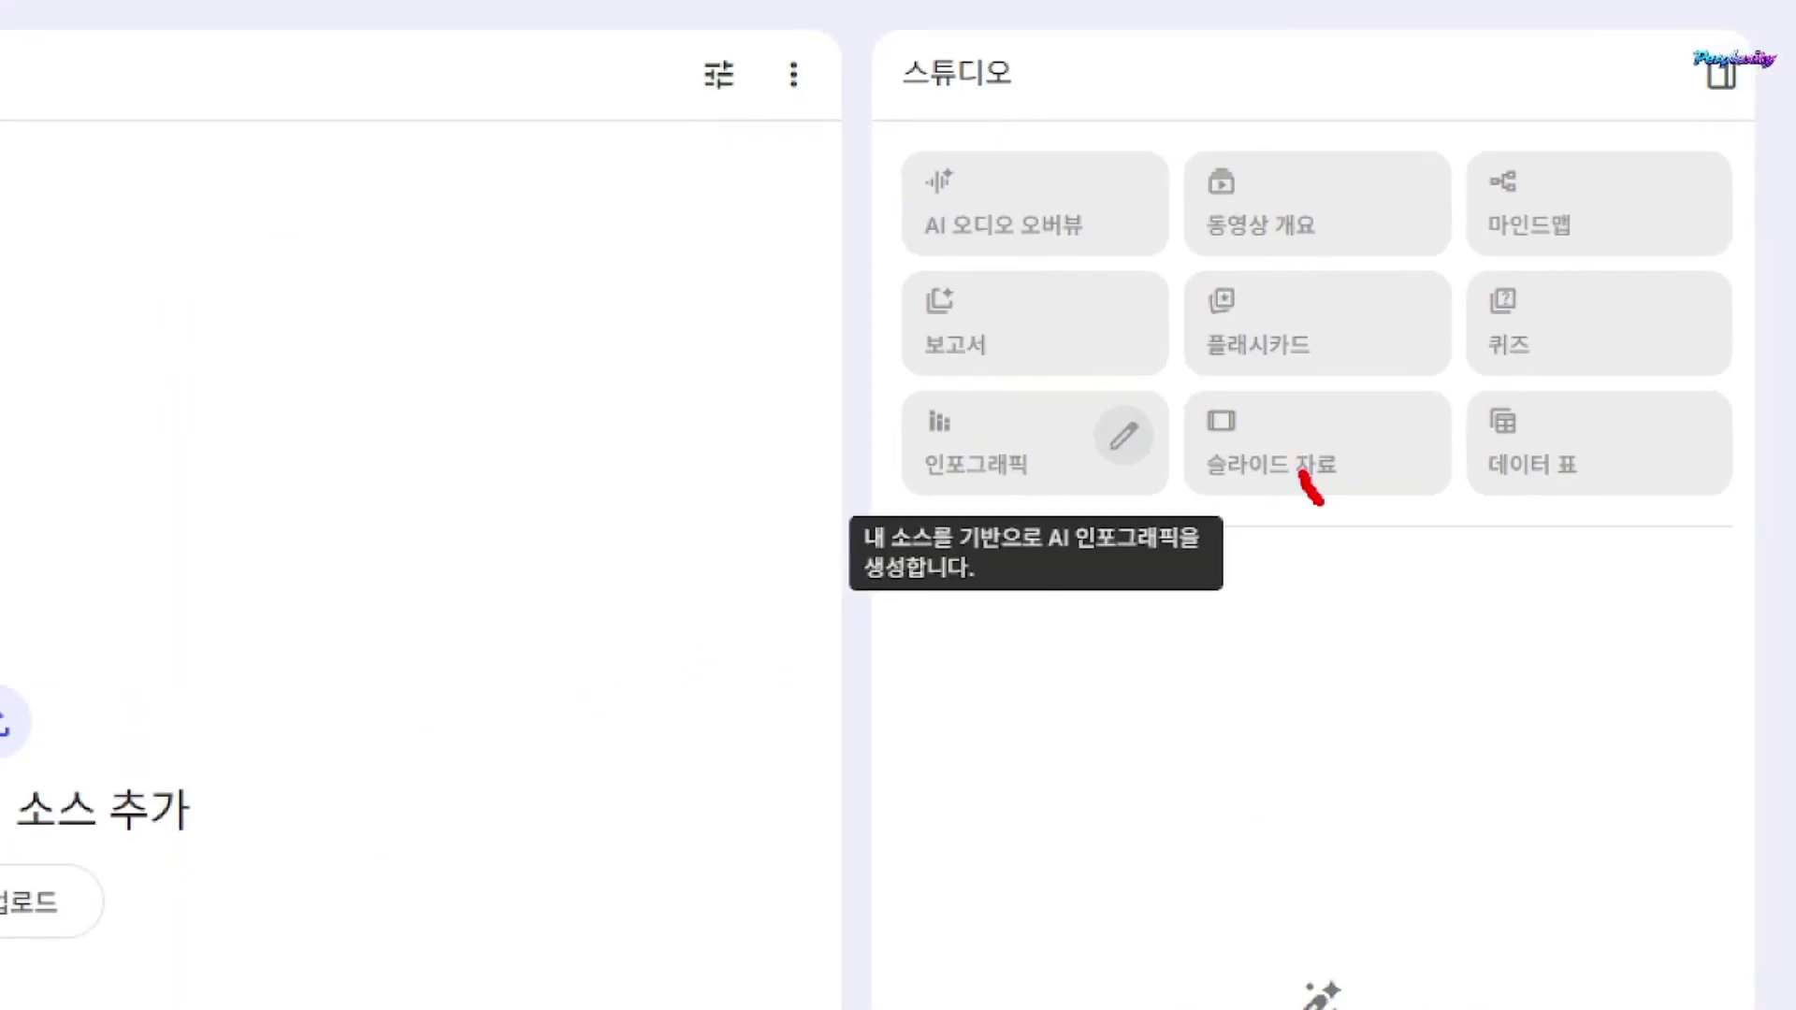
left_click_drag(1543, 498, 1581, 548)
left_click_drag(1068, 482, 1104, 540)
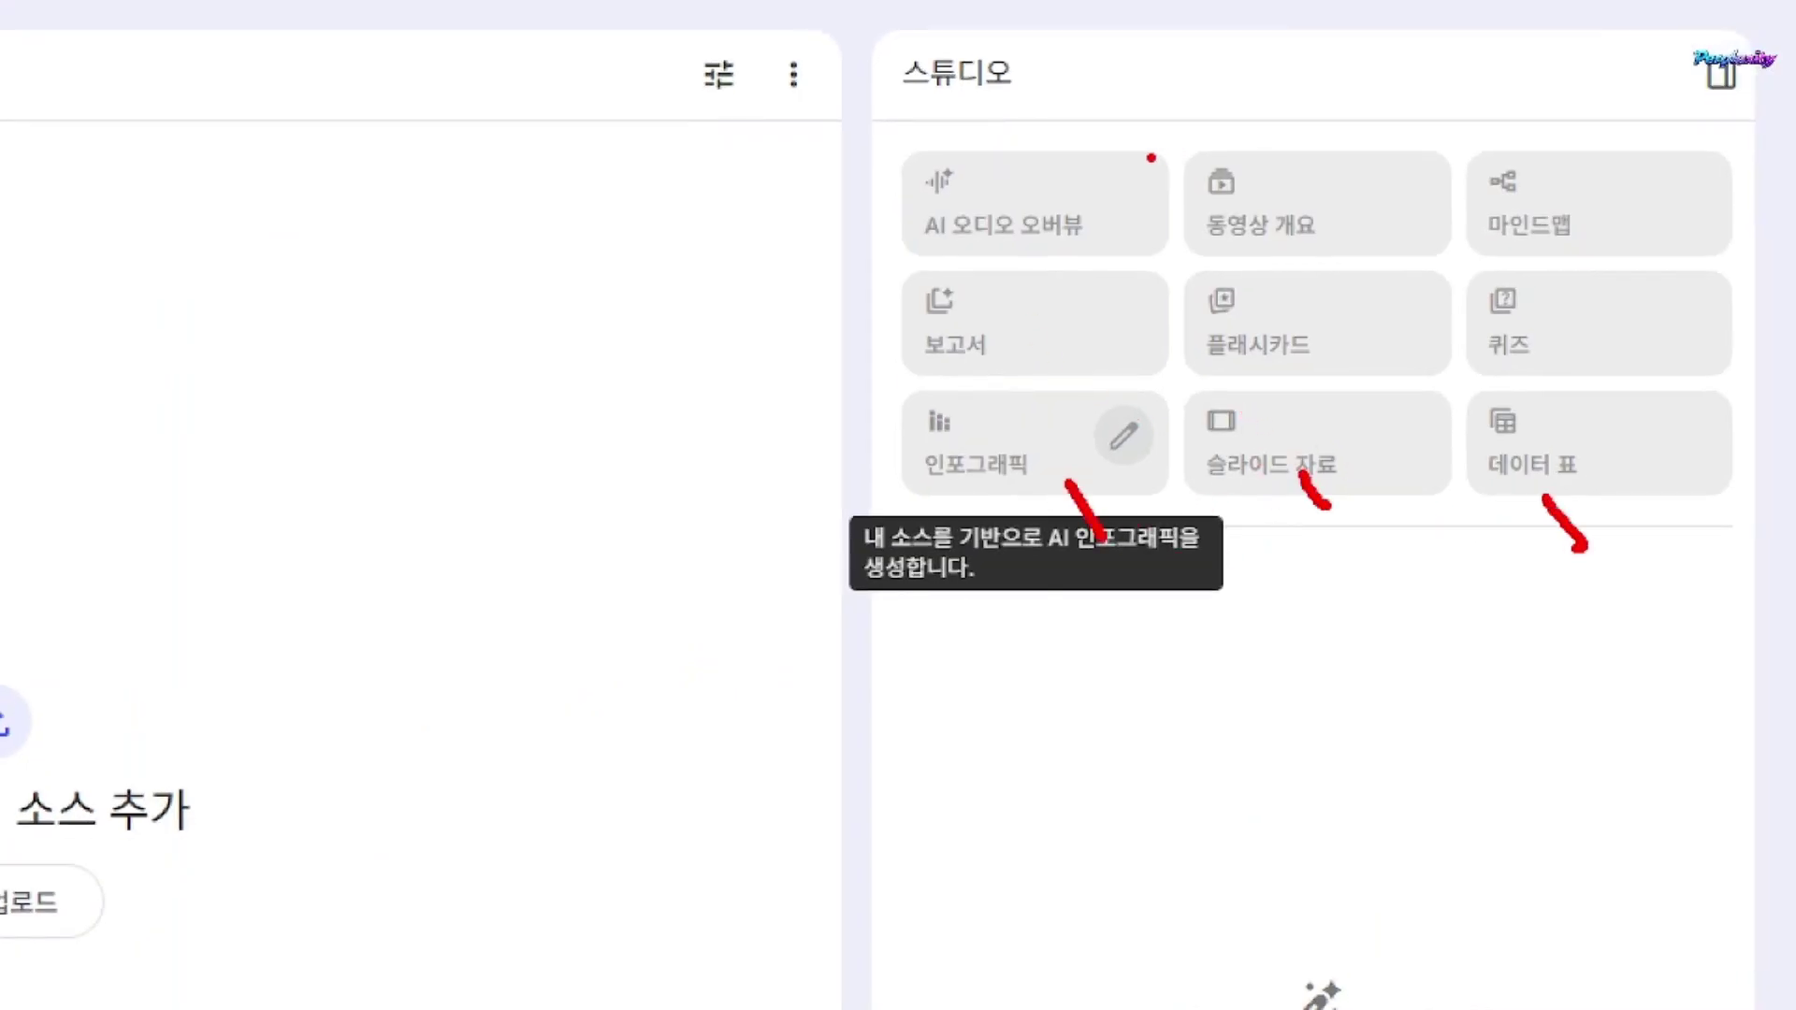
mouse_move(1040, 115)
left_mouse_down()
mouse_move(1064, 159)
mouse_move(1100, 128)
left_mouse_up()
mouse_move(1272, 110)
left_mouse_down()
mouse_move(1314, 176)
mouse_move(1361, 151)
left_mouse_up()
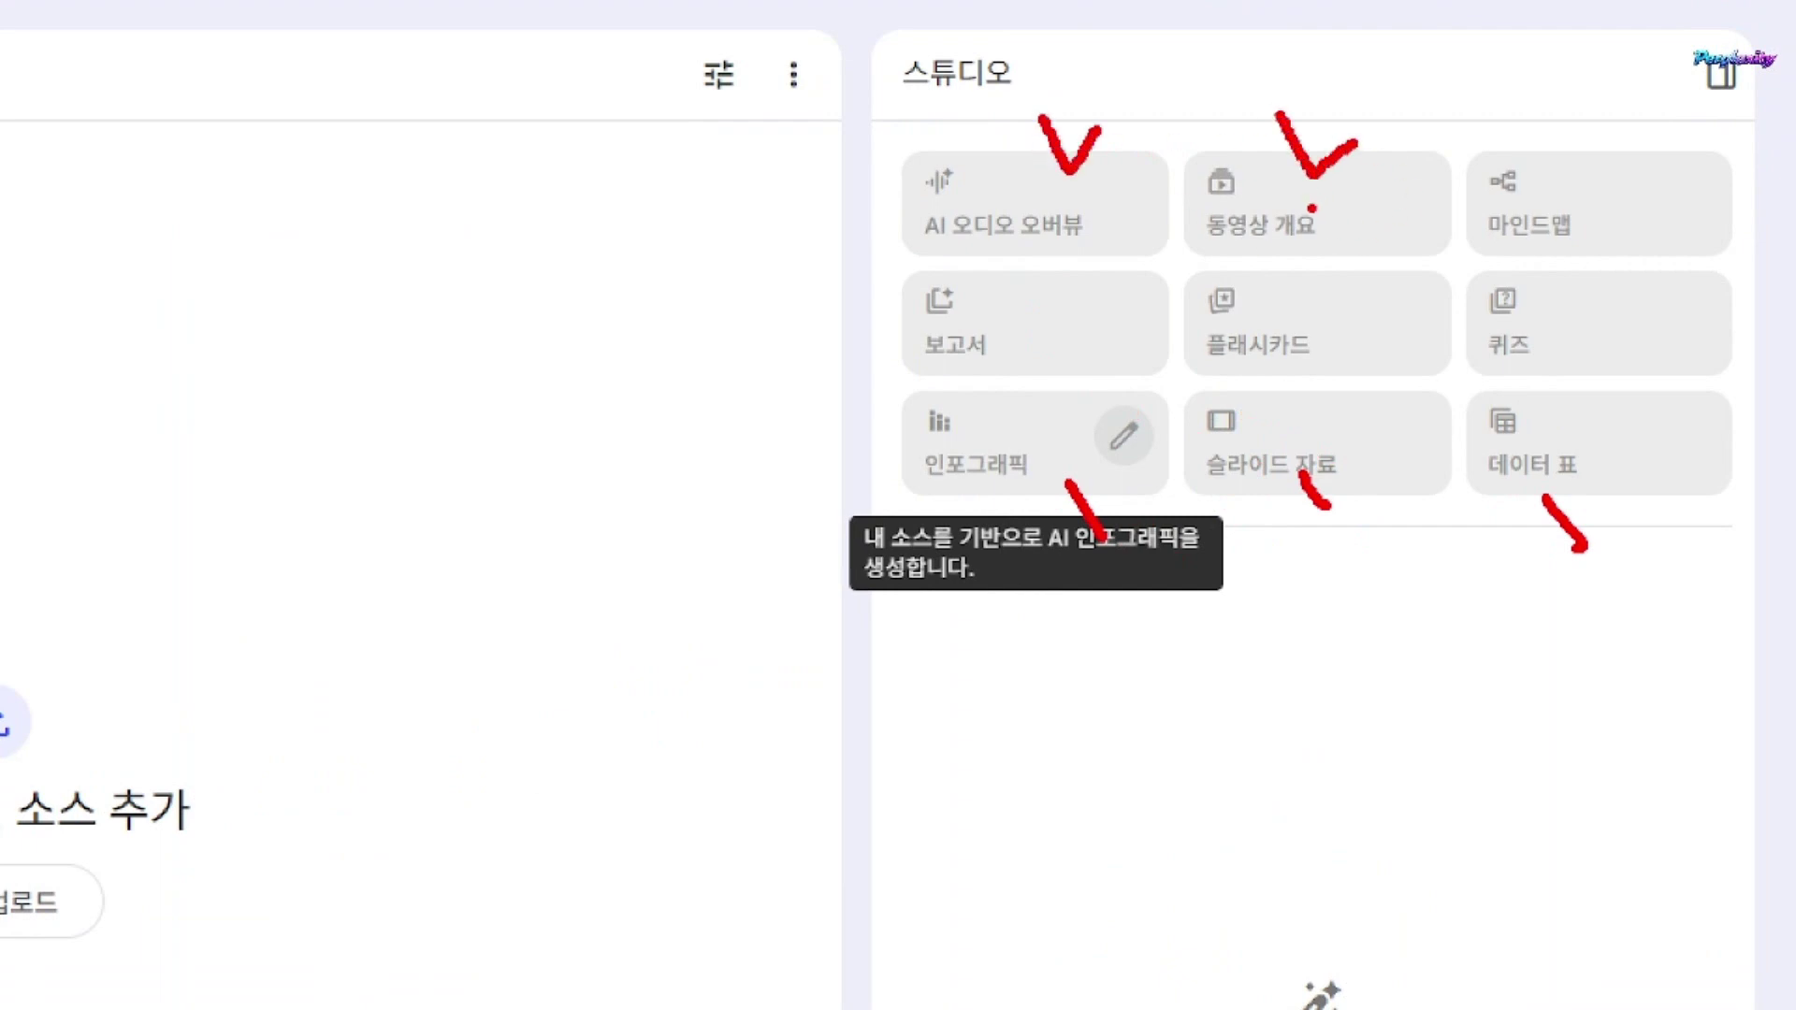
mouse_move(1171, 131)
left_mouse_down()
mouse_move(1148, 173)
mouse_move(1176, 195)
mouse_move(1181, 120)
left_mouse_up()
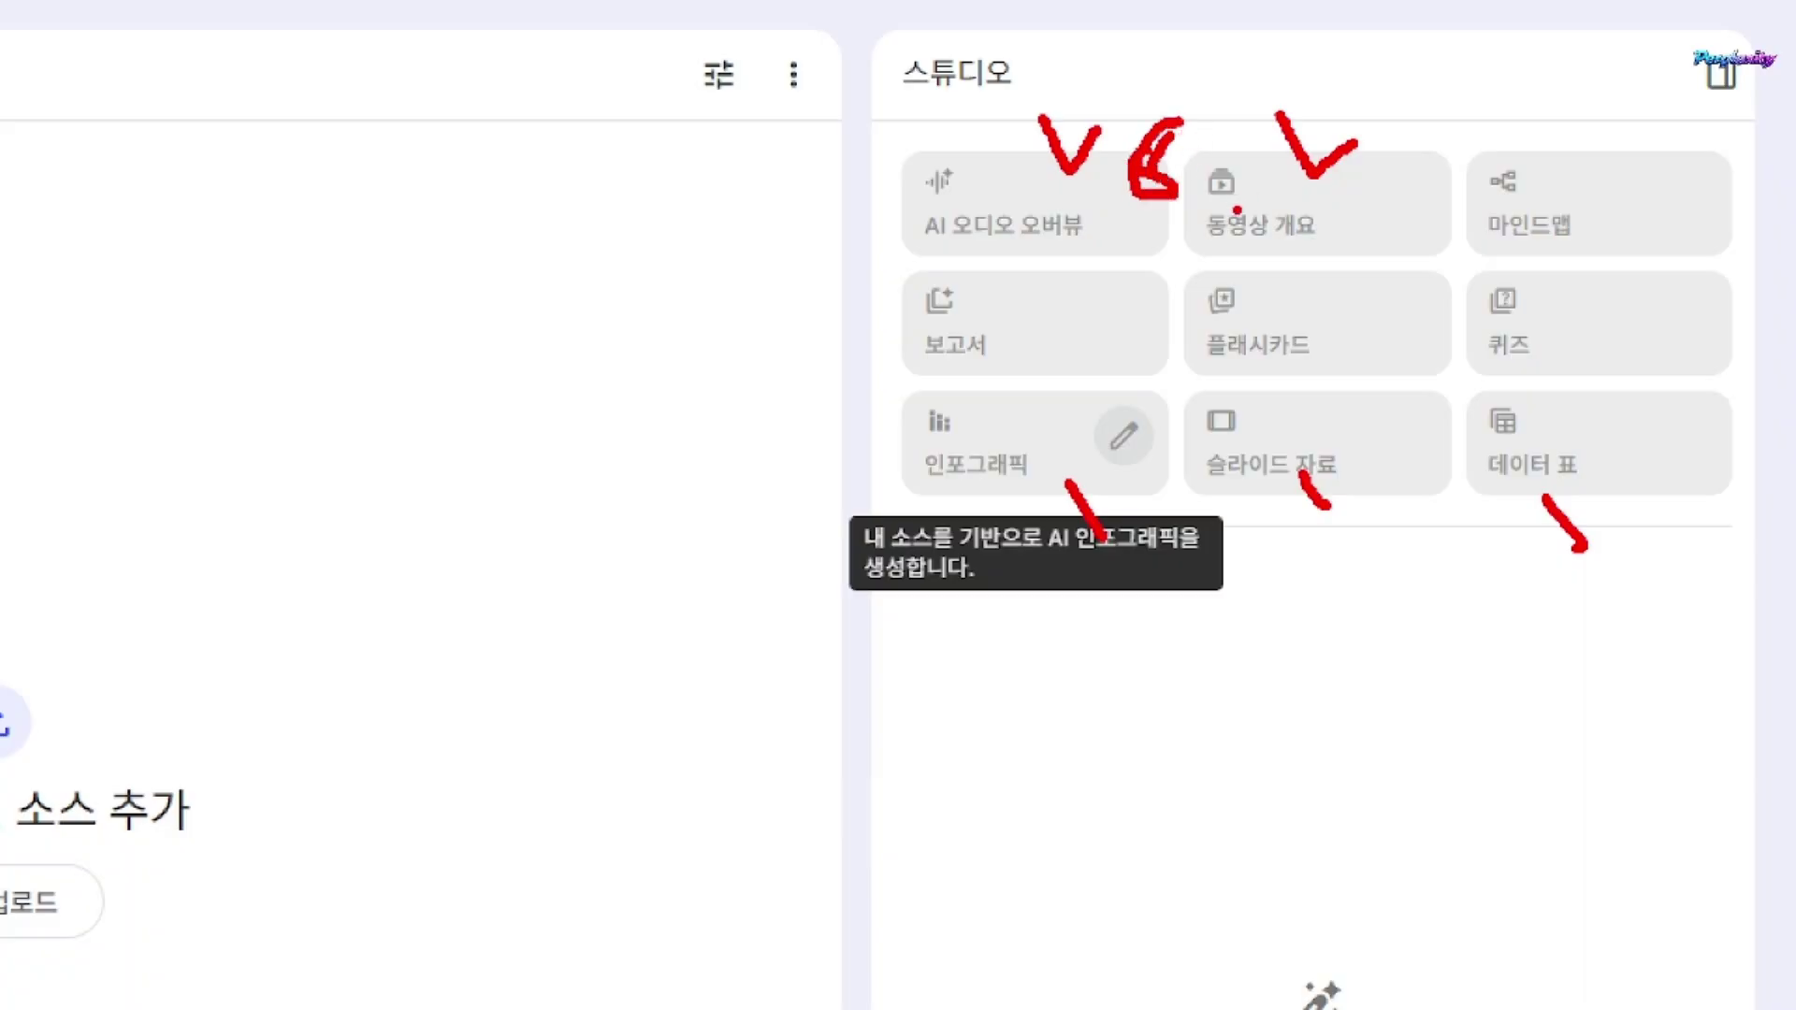
key("Escape")
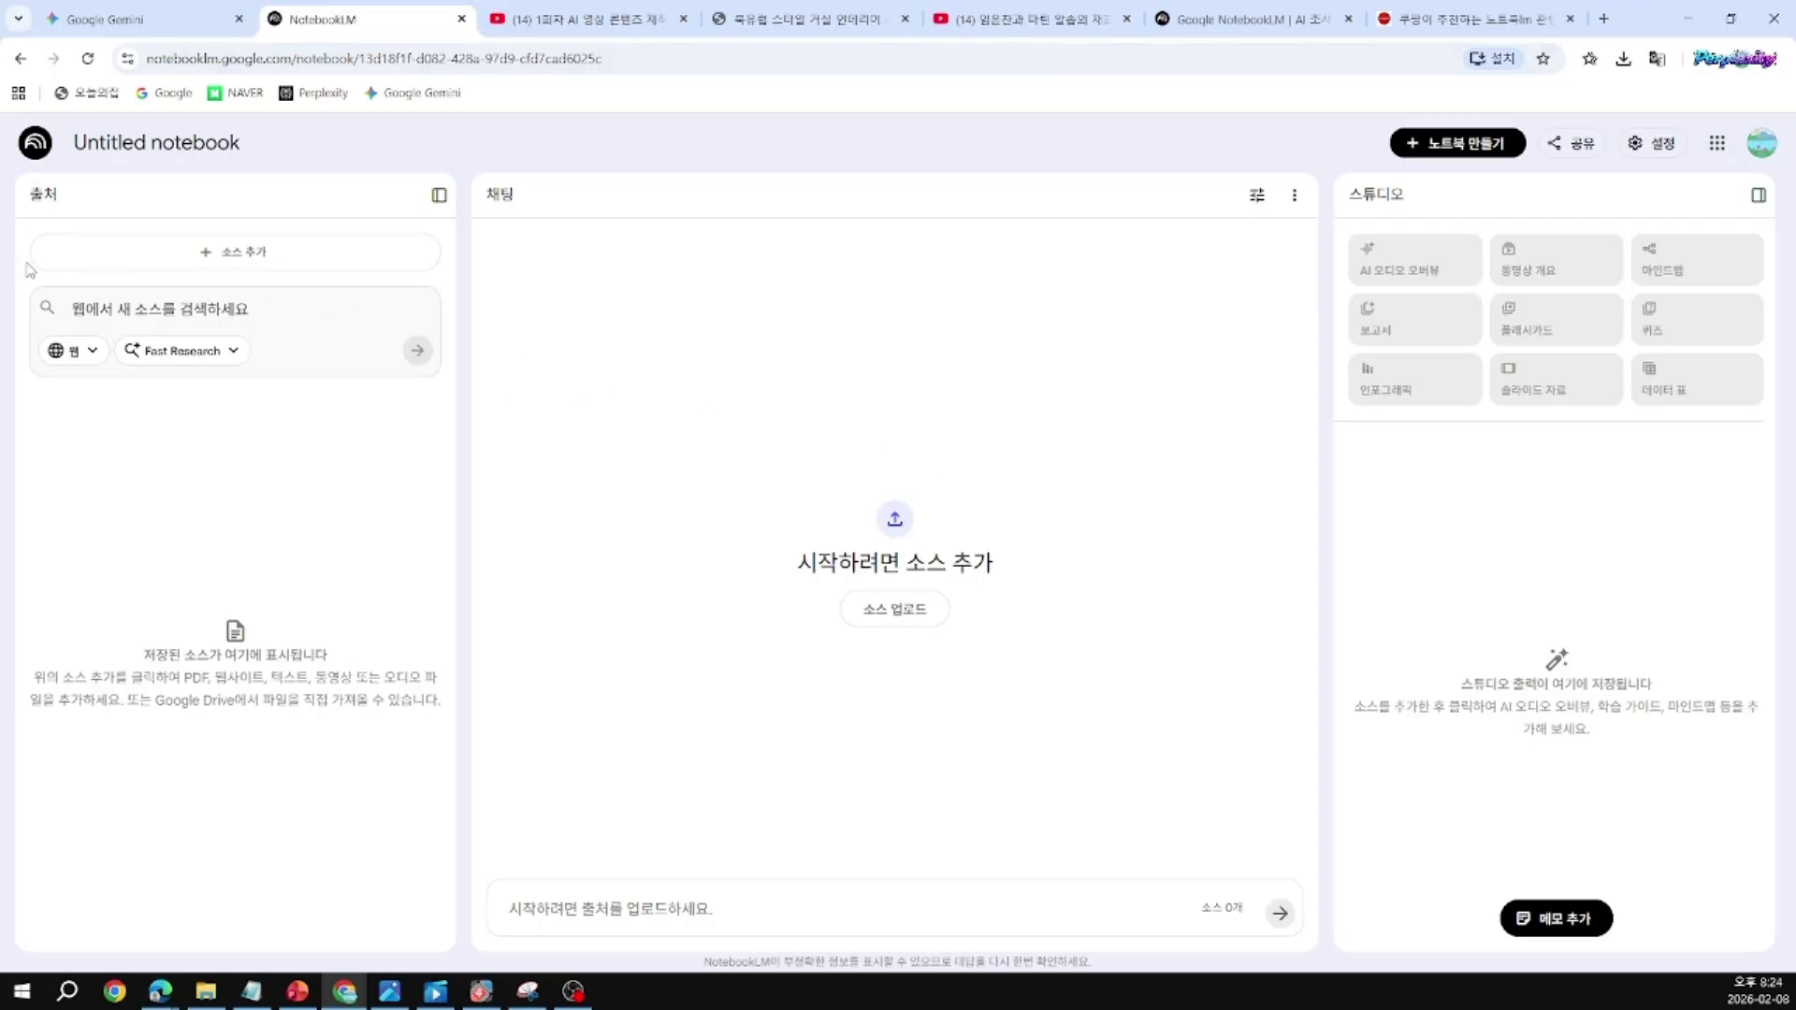
Step: Upload the image file 말.jpeg to the notebook as a source
left_click(206, 260)
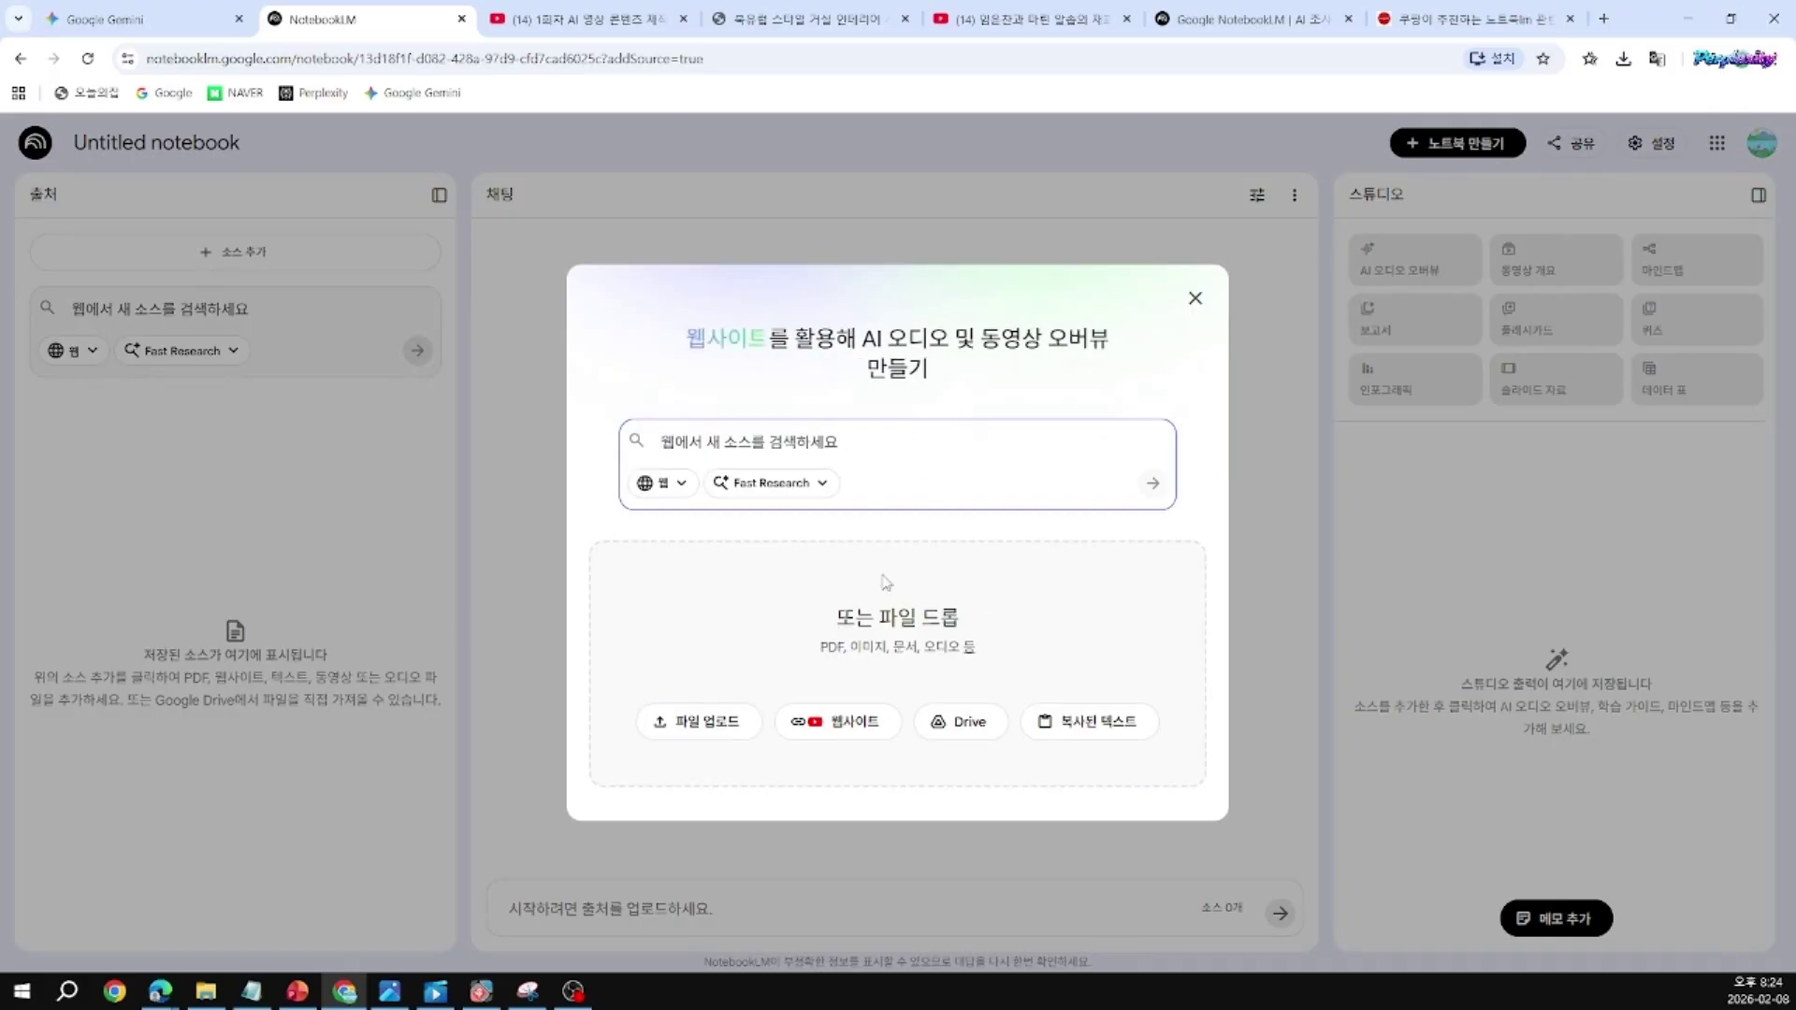
left_click(705, 733)
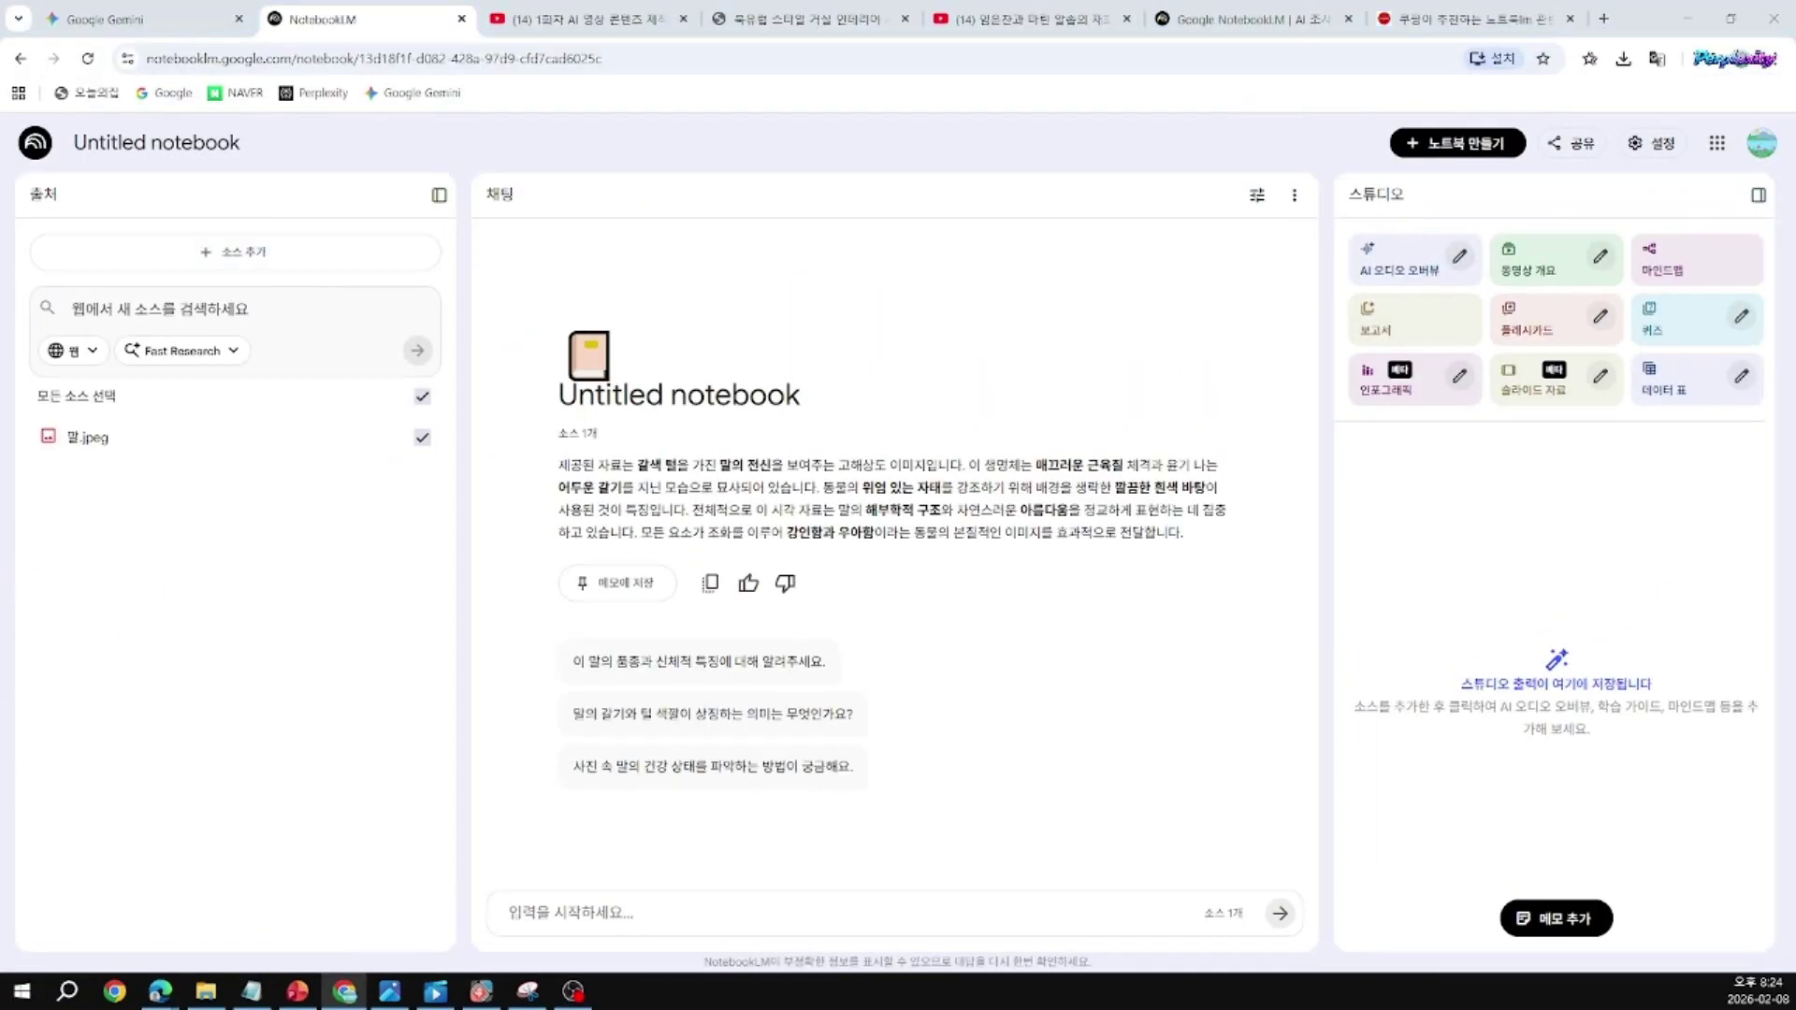
key("alt+Tab")
key("alt+Tab")
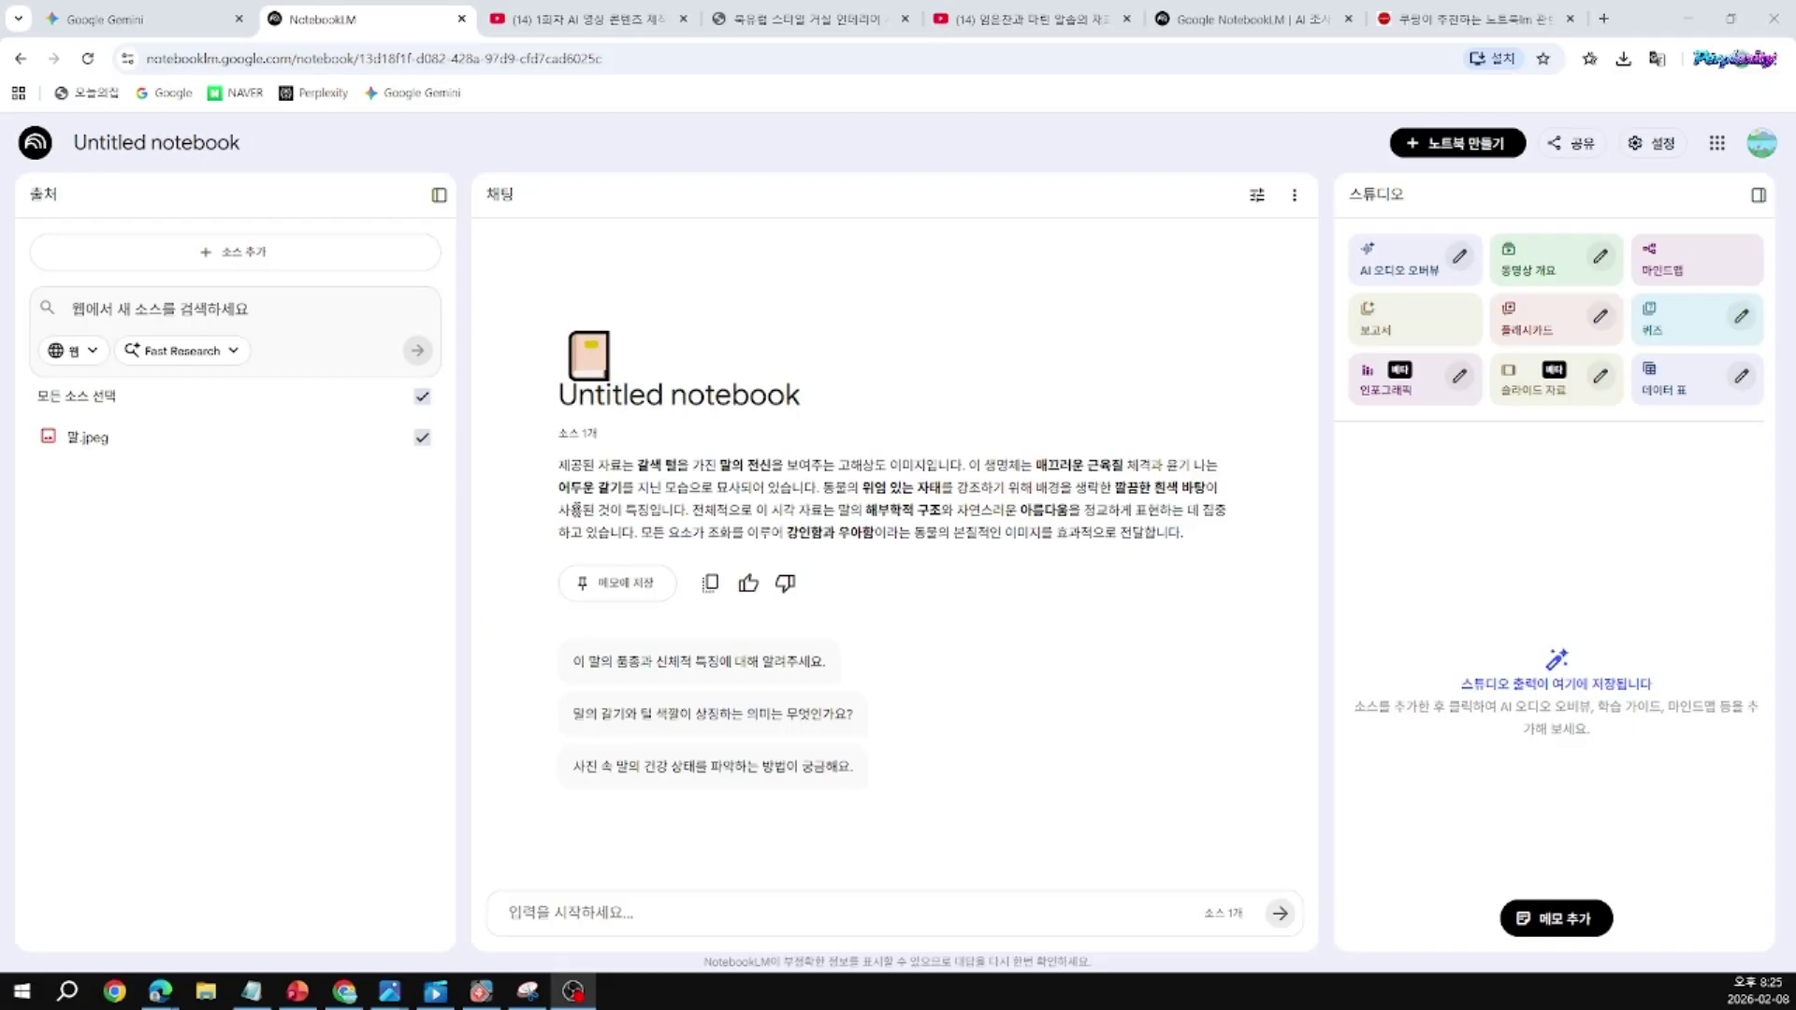
Step: View the horse picture 말.jpeg in the photo viewer beside the notebook, and generate an AI audio overview from it
mouse_move(392, 1003)
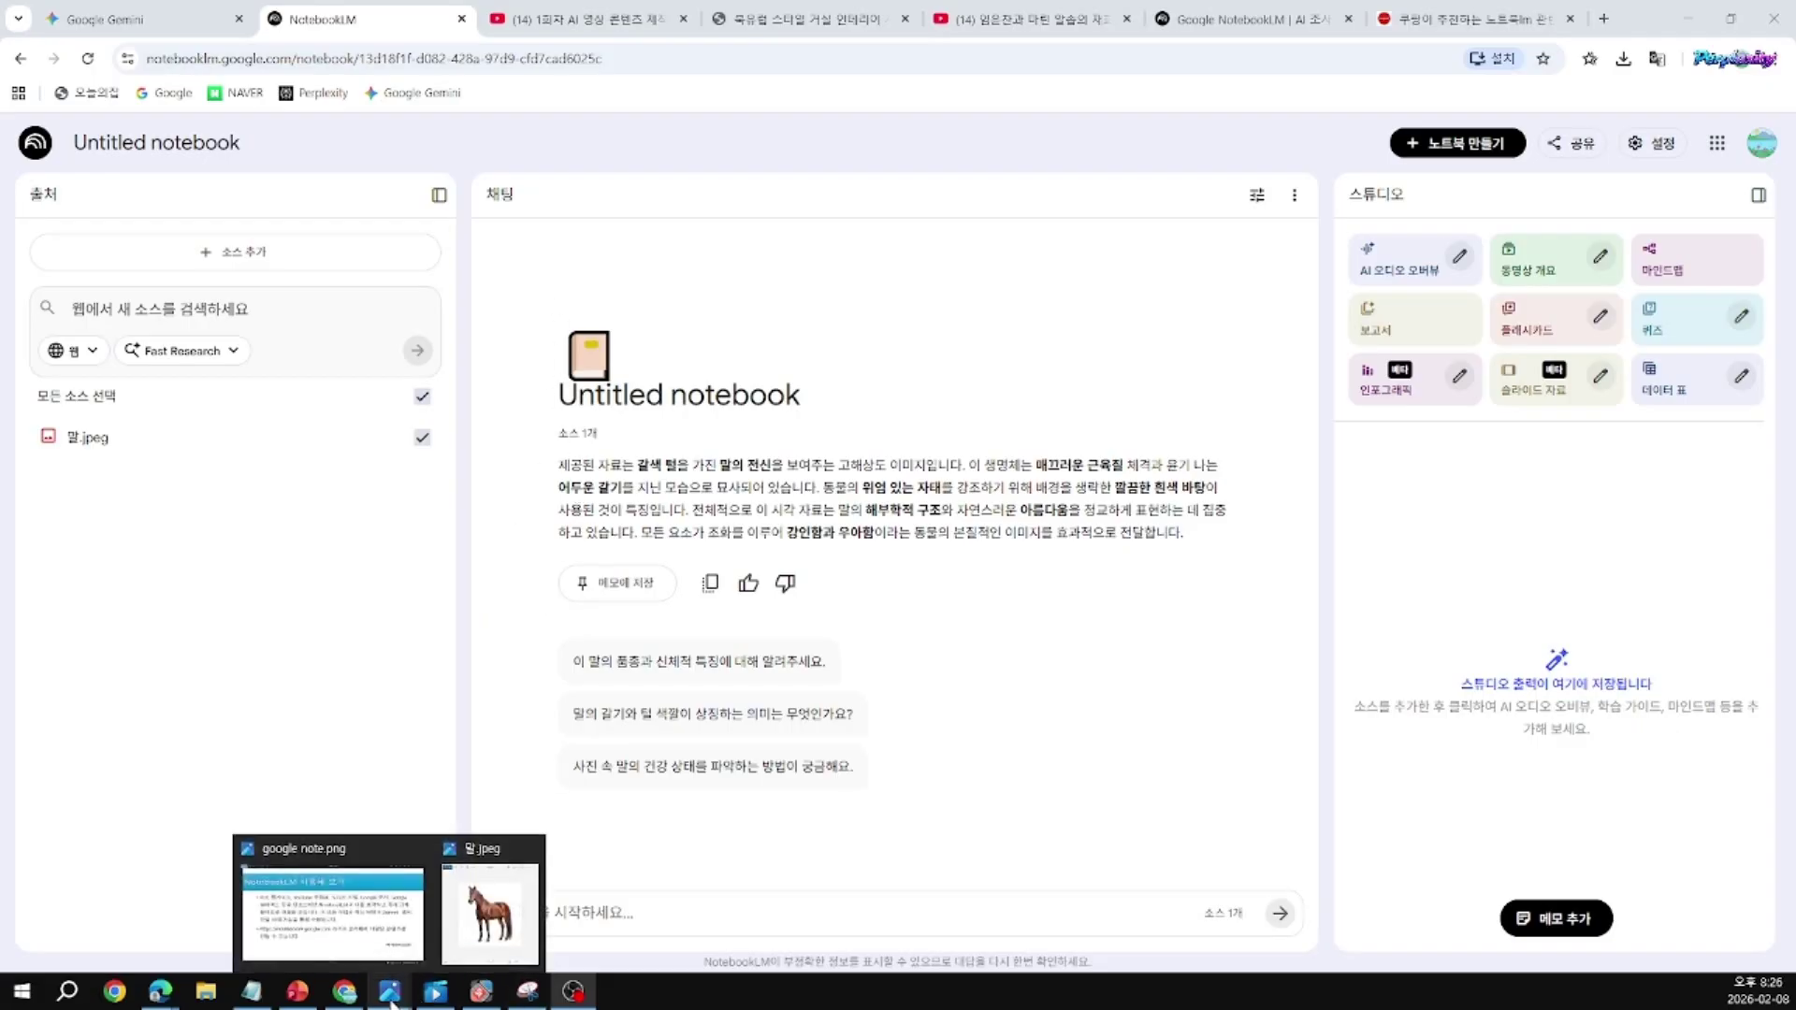
left_click(490, 902)
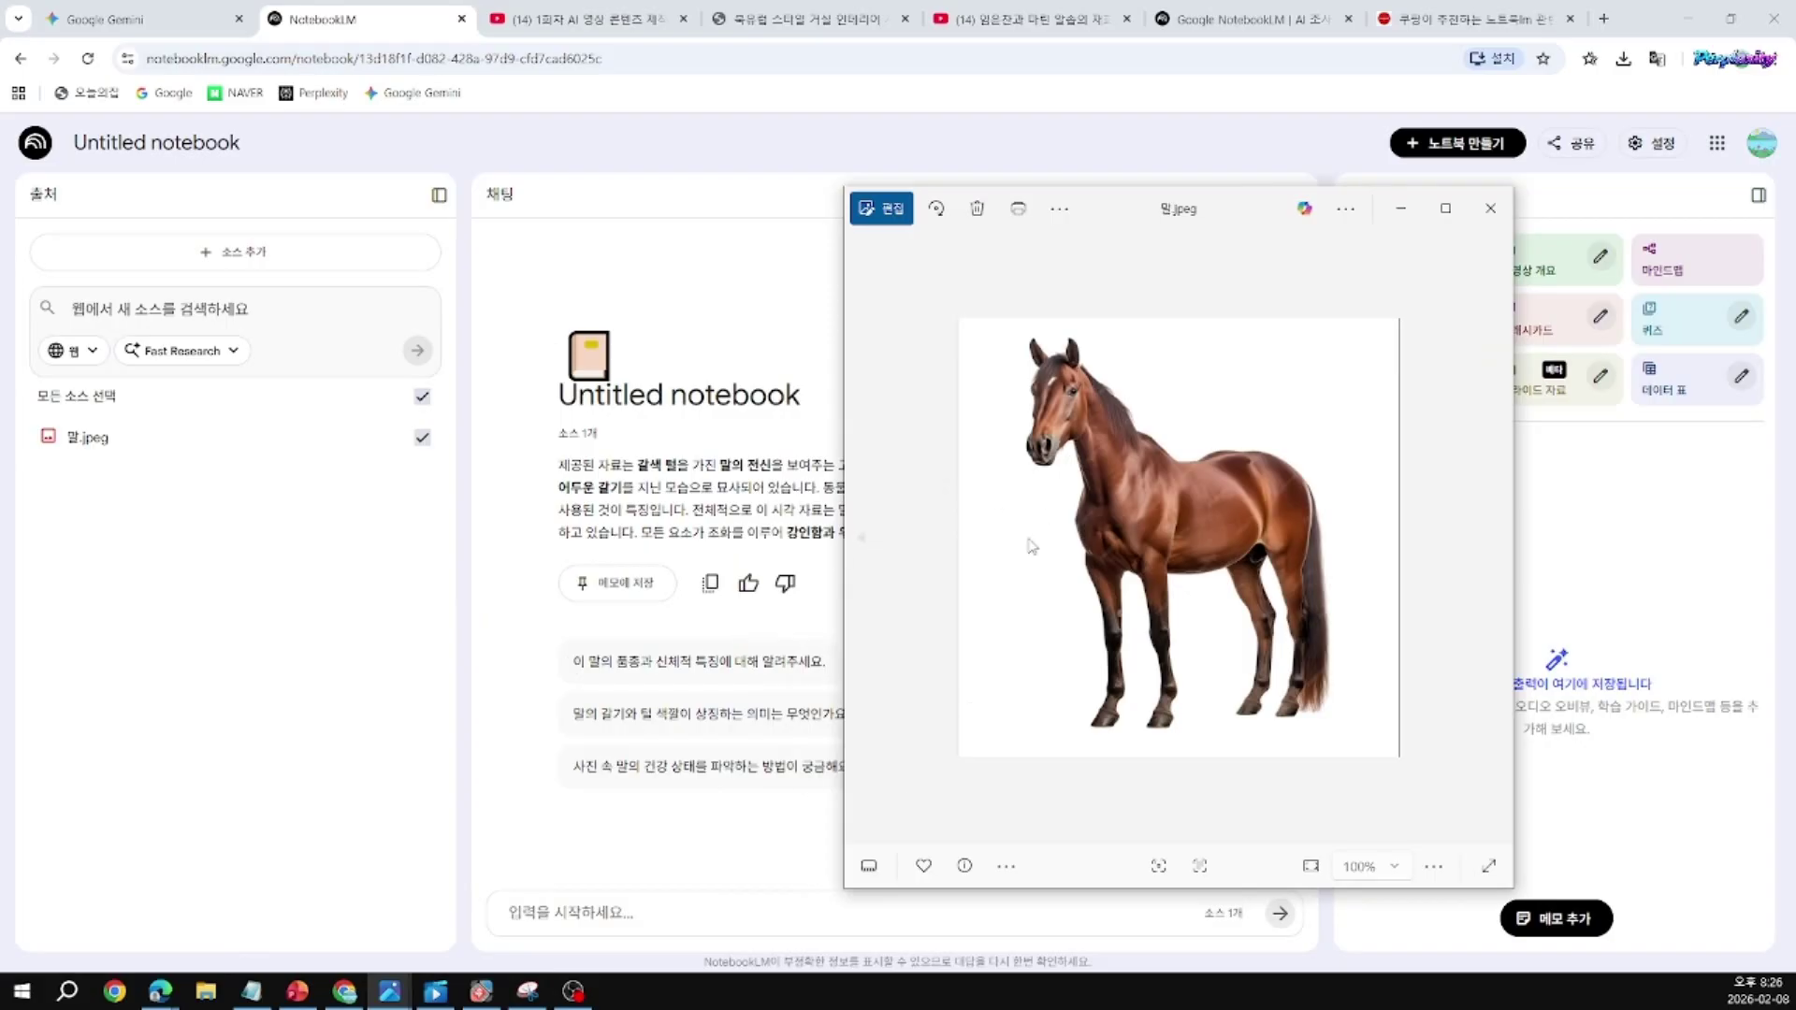
left_click_drag(1112, 210, 1460, 187)
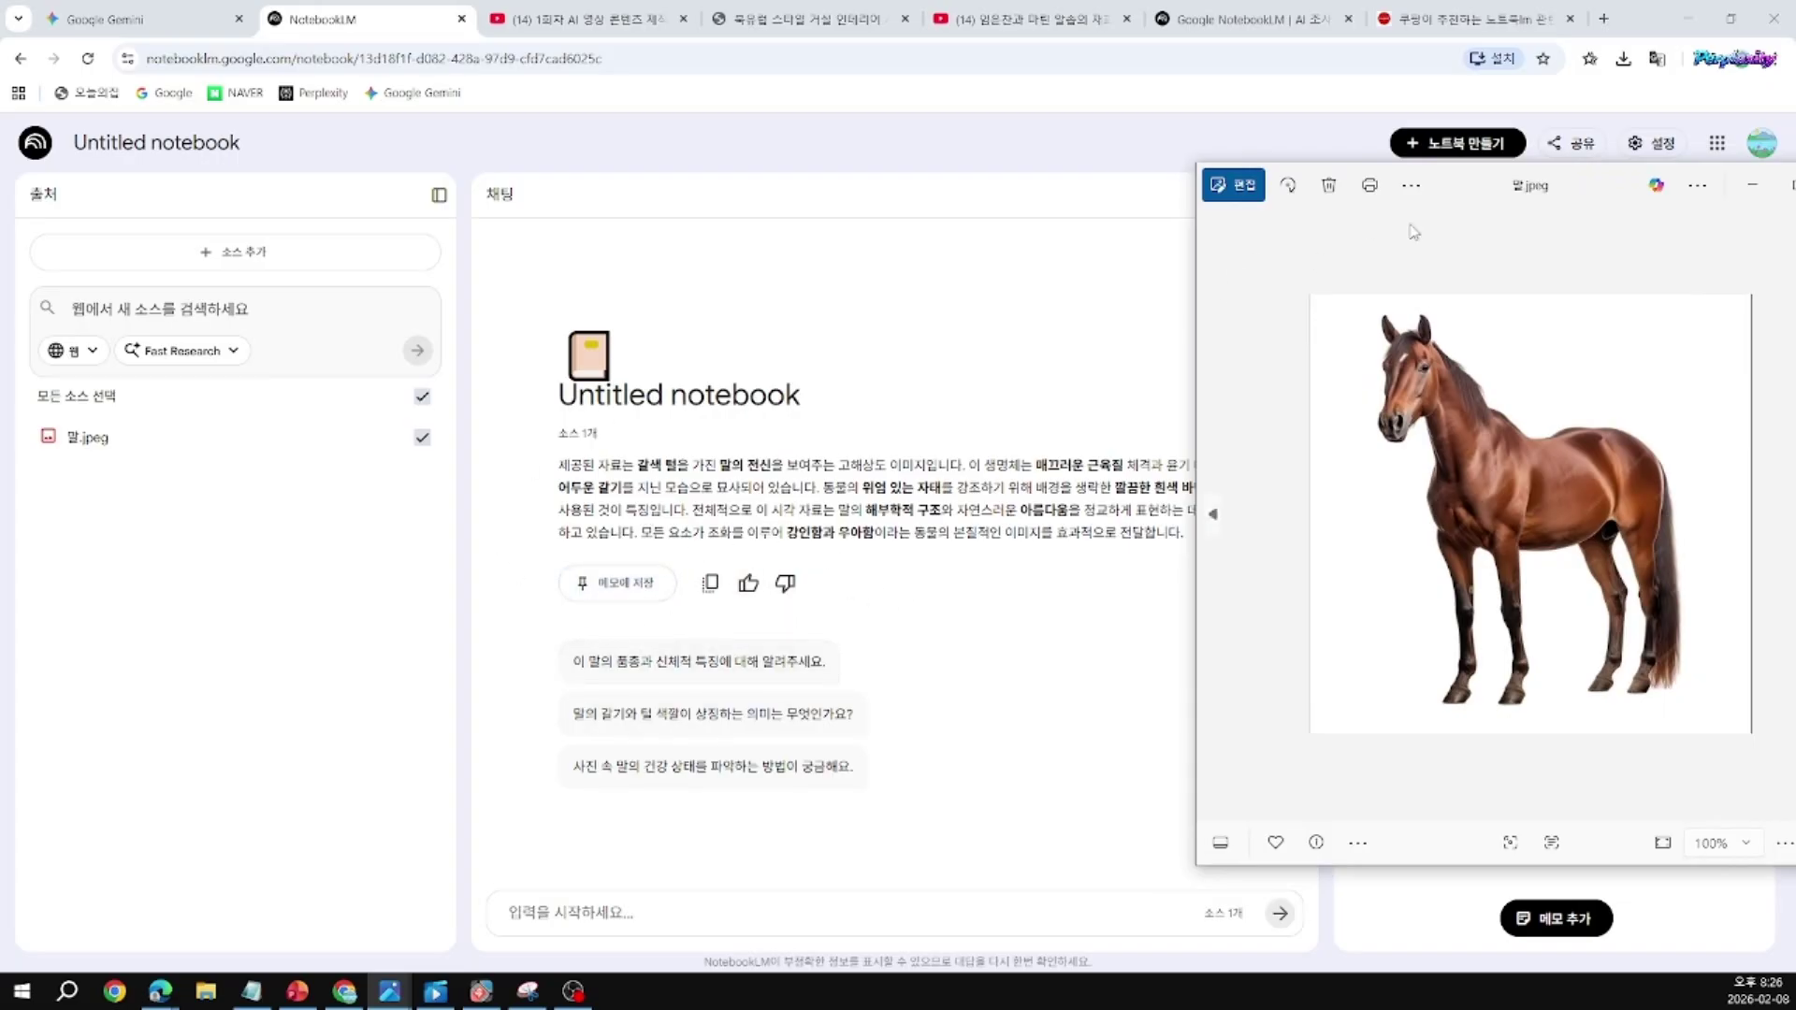
left_click_drag(1462, 197, 598, 77)
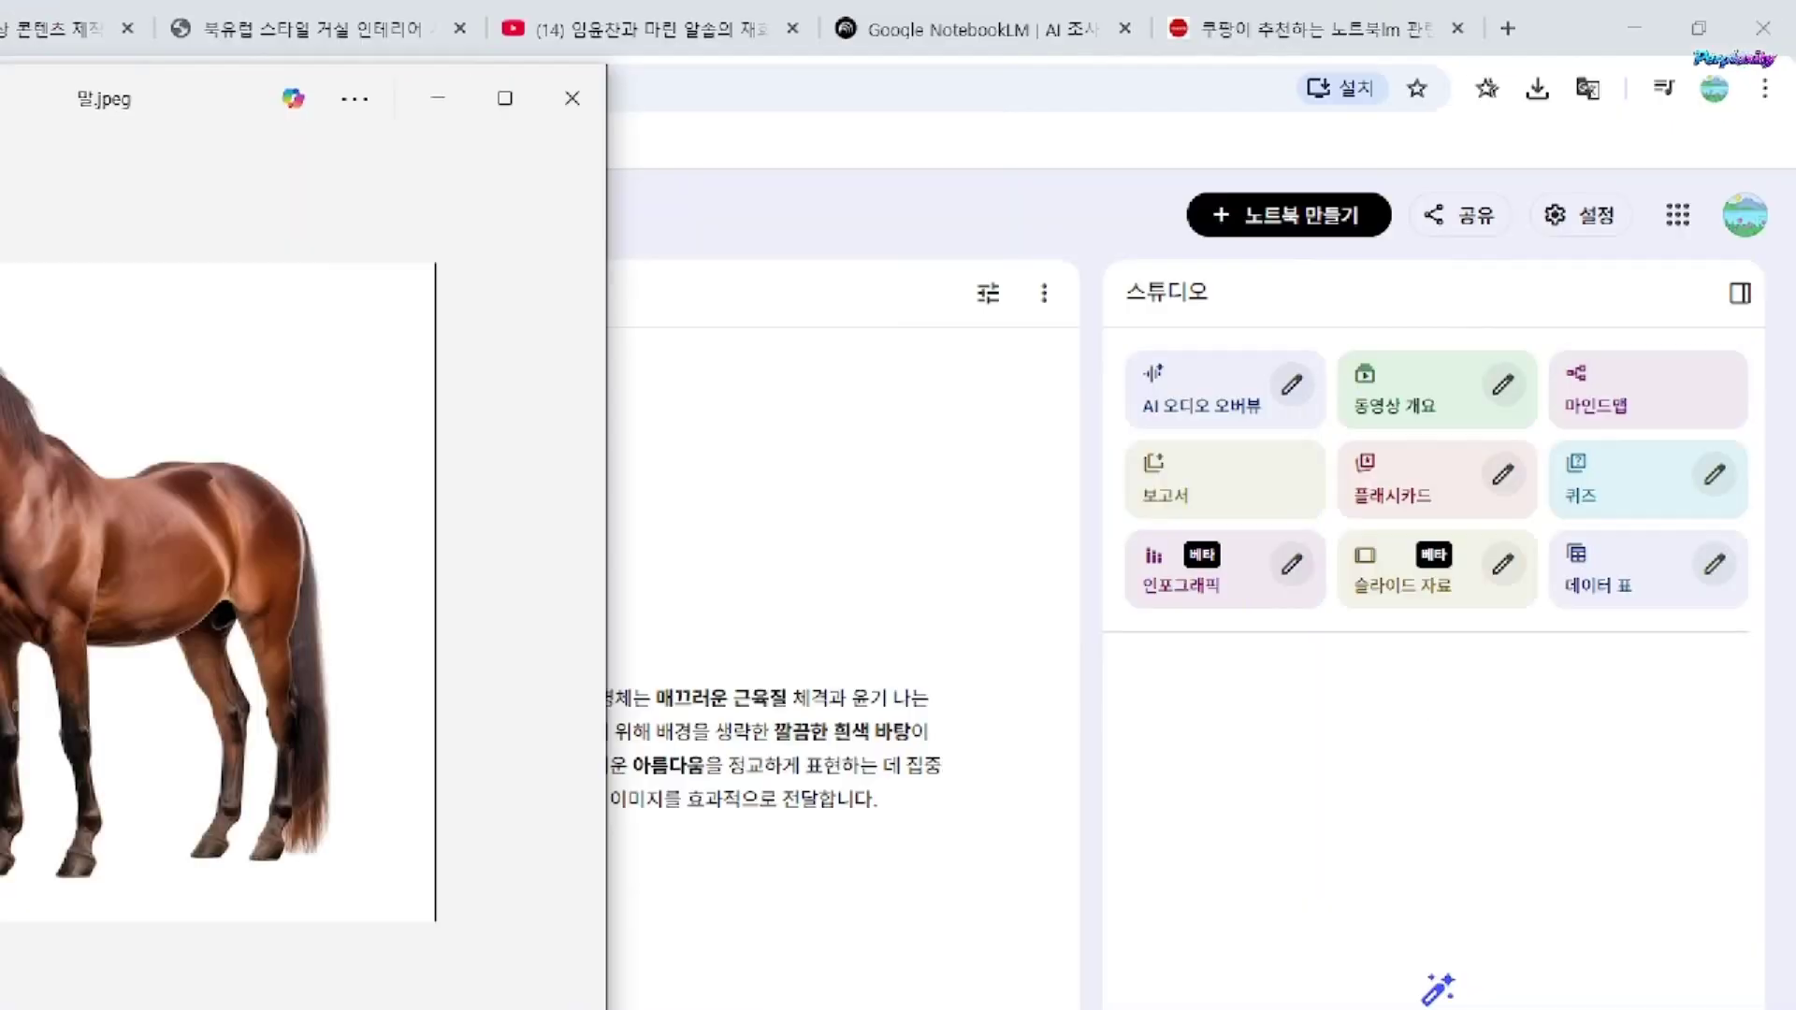
left_click_drag(1375, 272, 1274, 370)
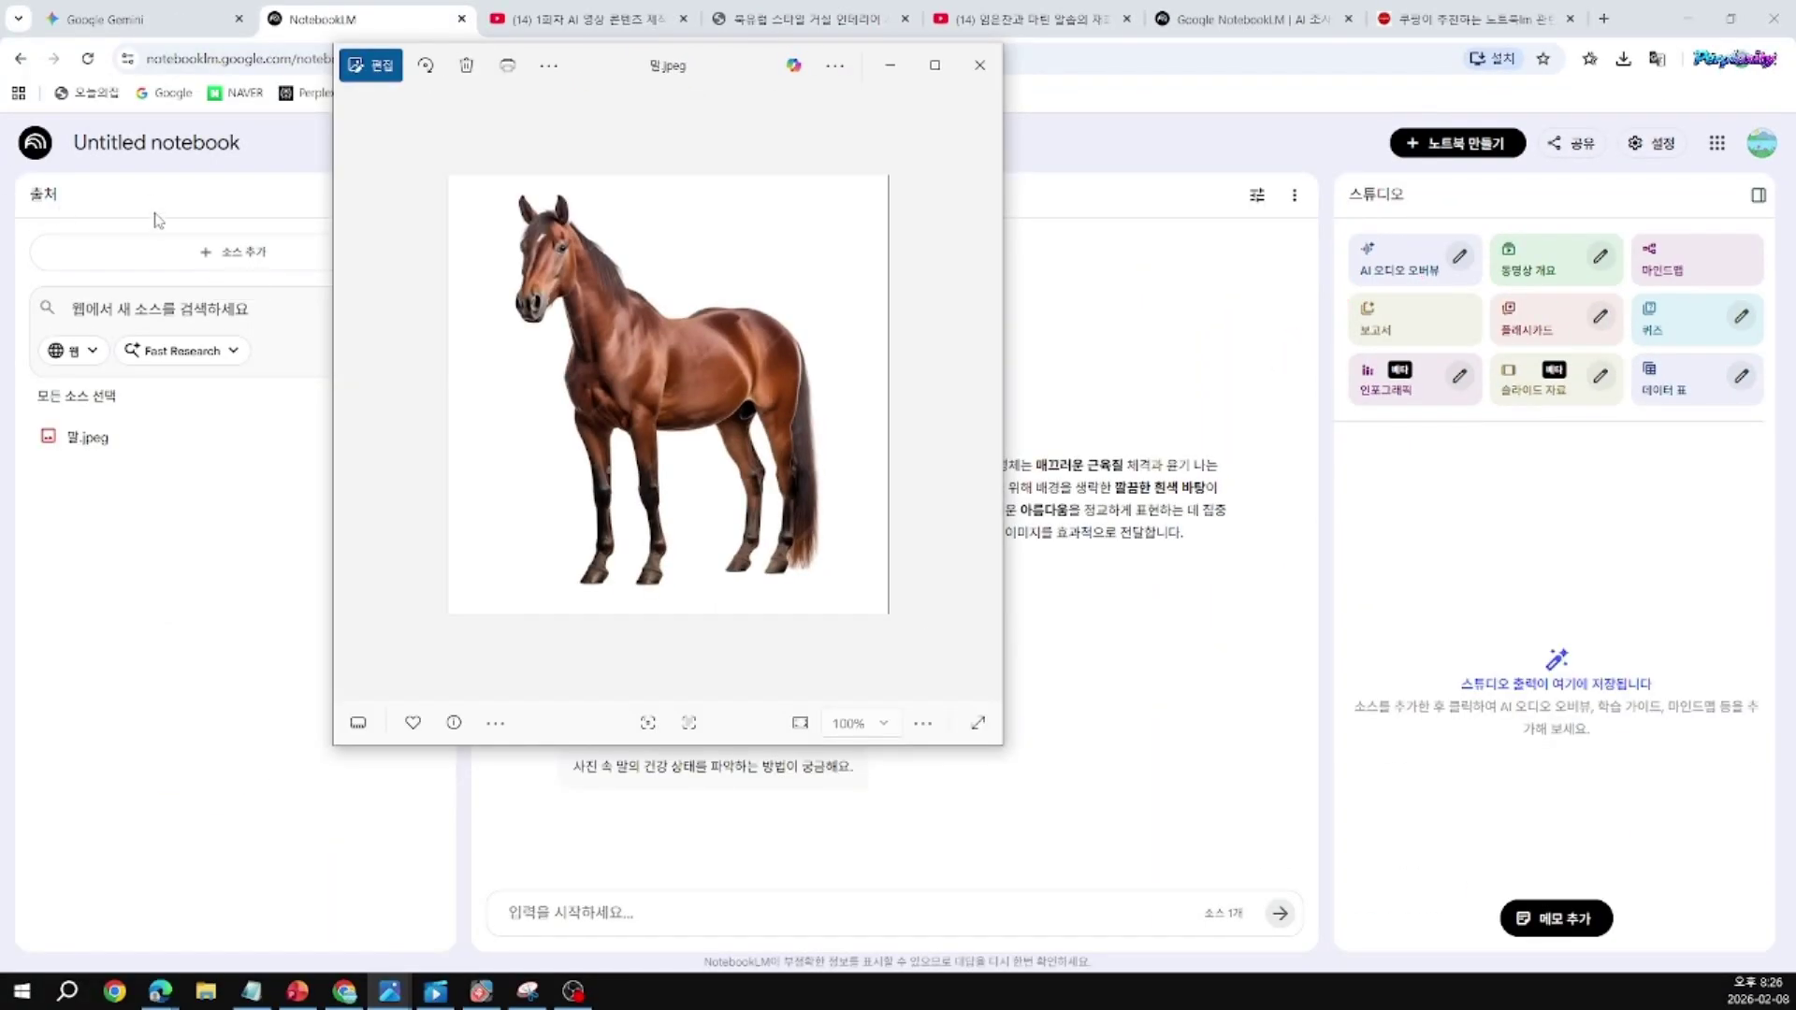
left_click(1403, 269)
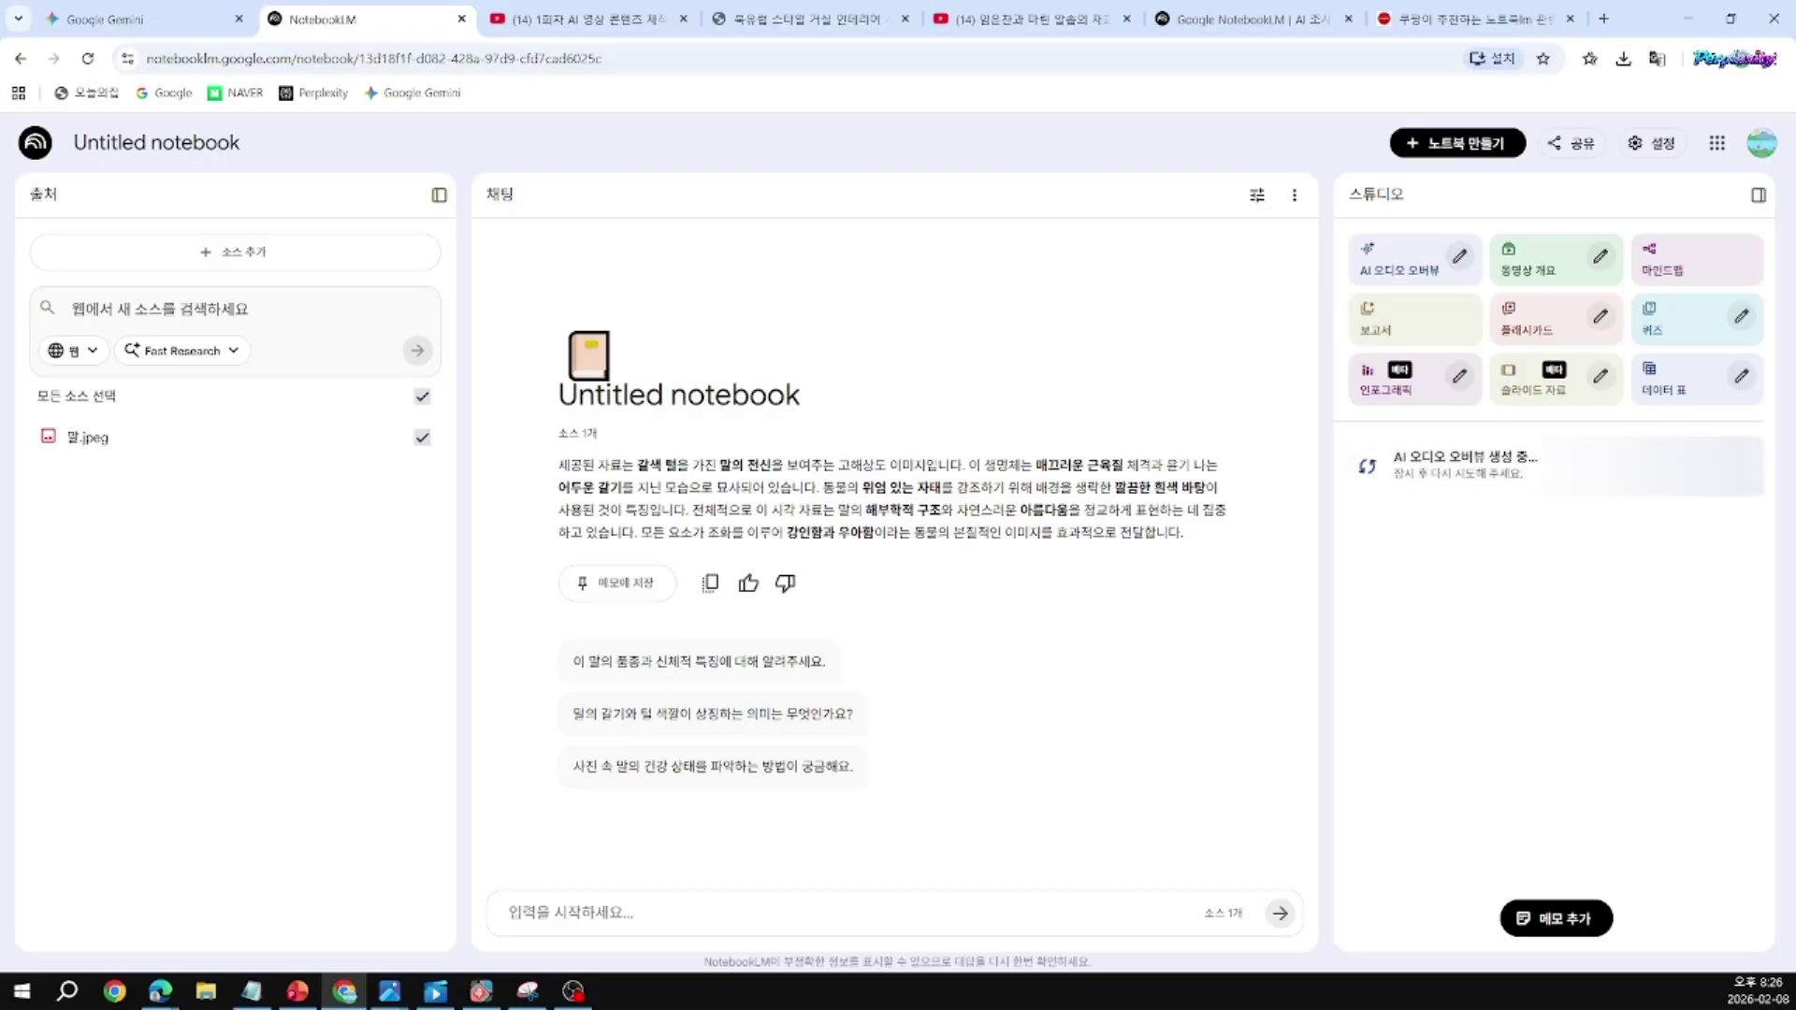
Step: Play the video "한_마리의_말__정중동의_해부학" muted in the media player, skip to its ending, and minimize the player
key("super+e")
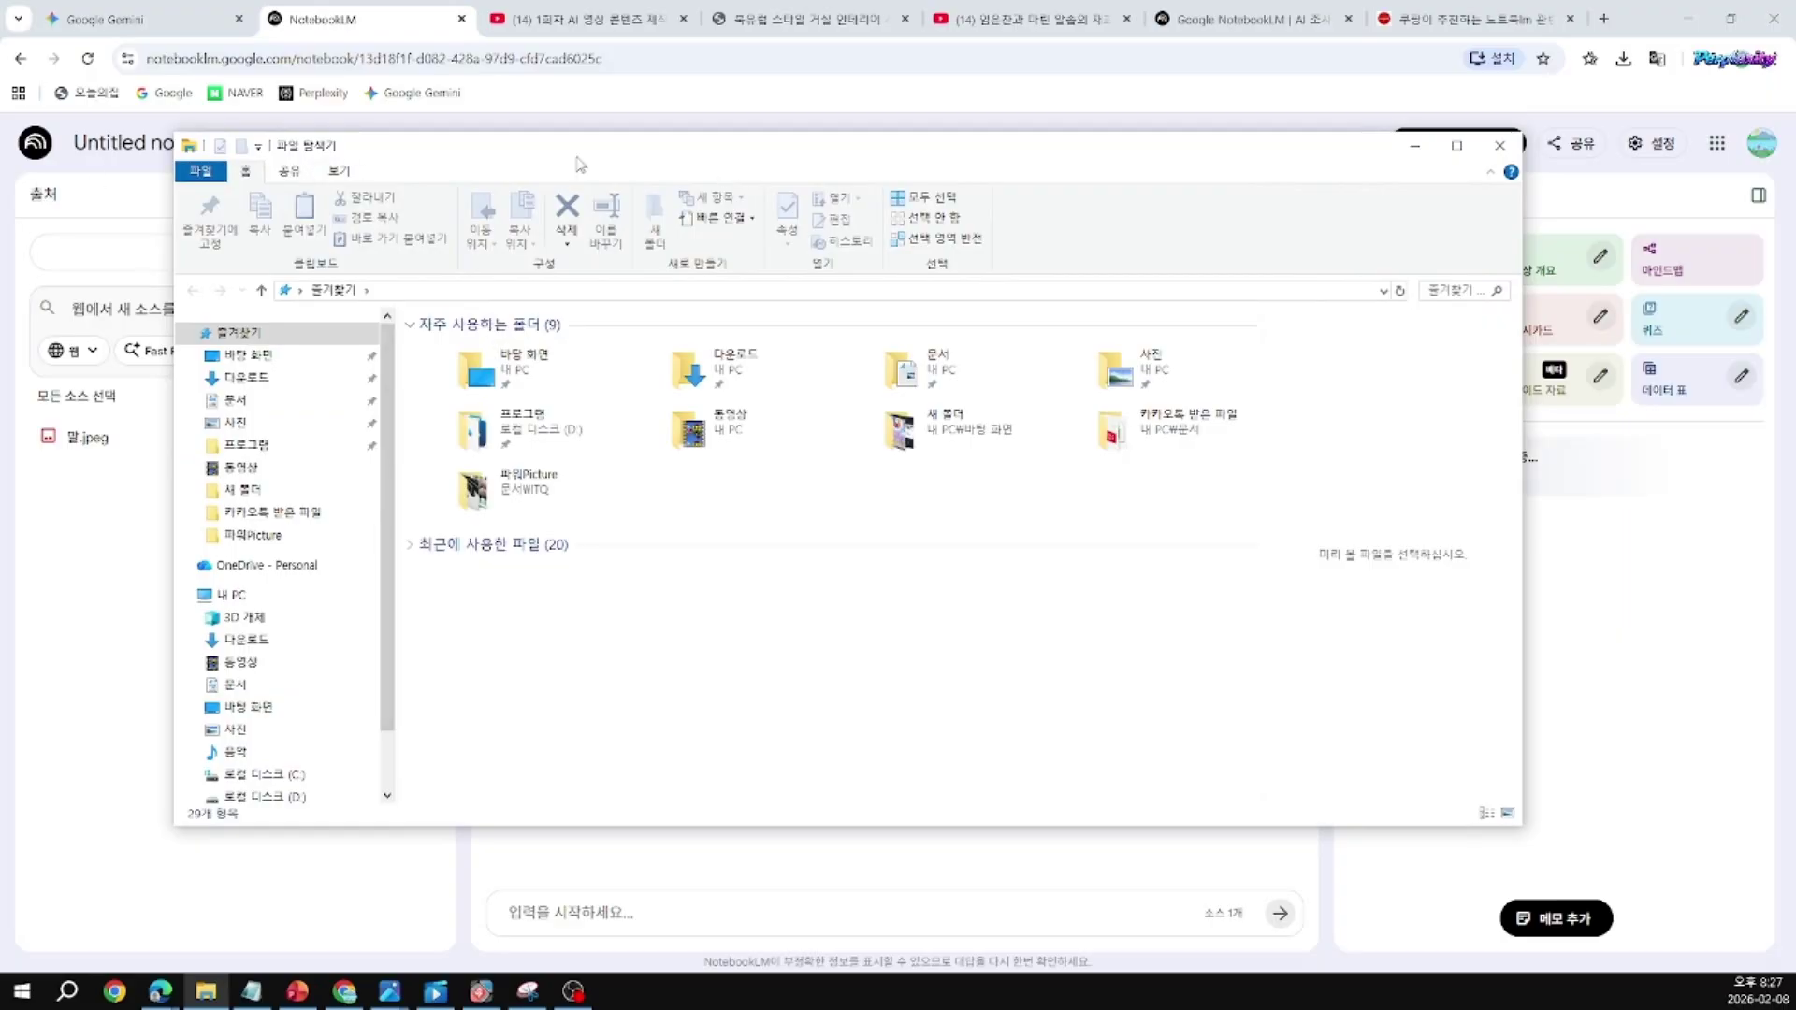
left_click_drag(577, 160, 568, 173)
key("alt+F4")
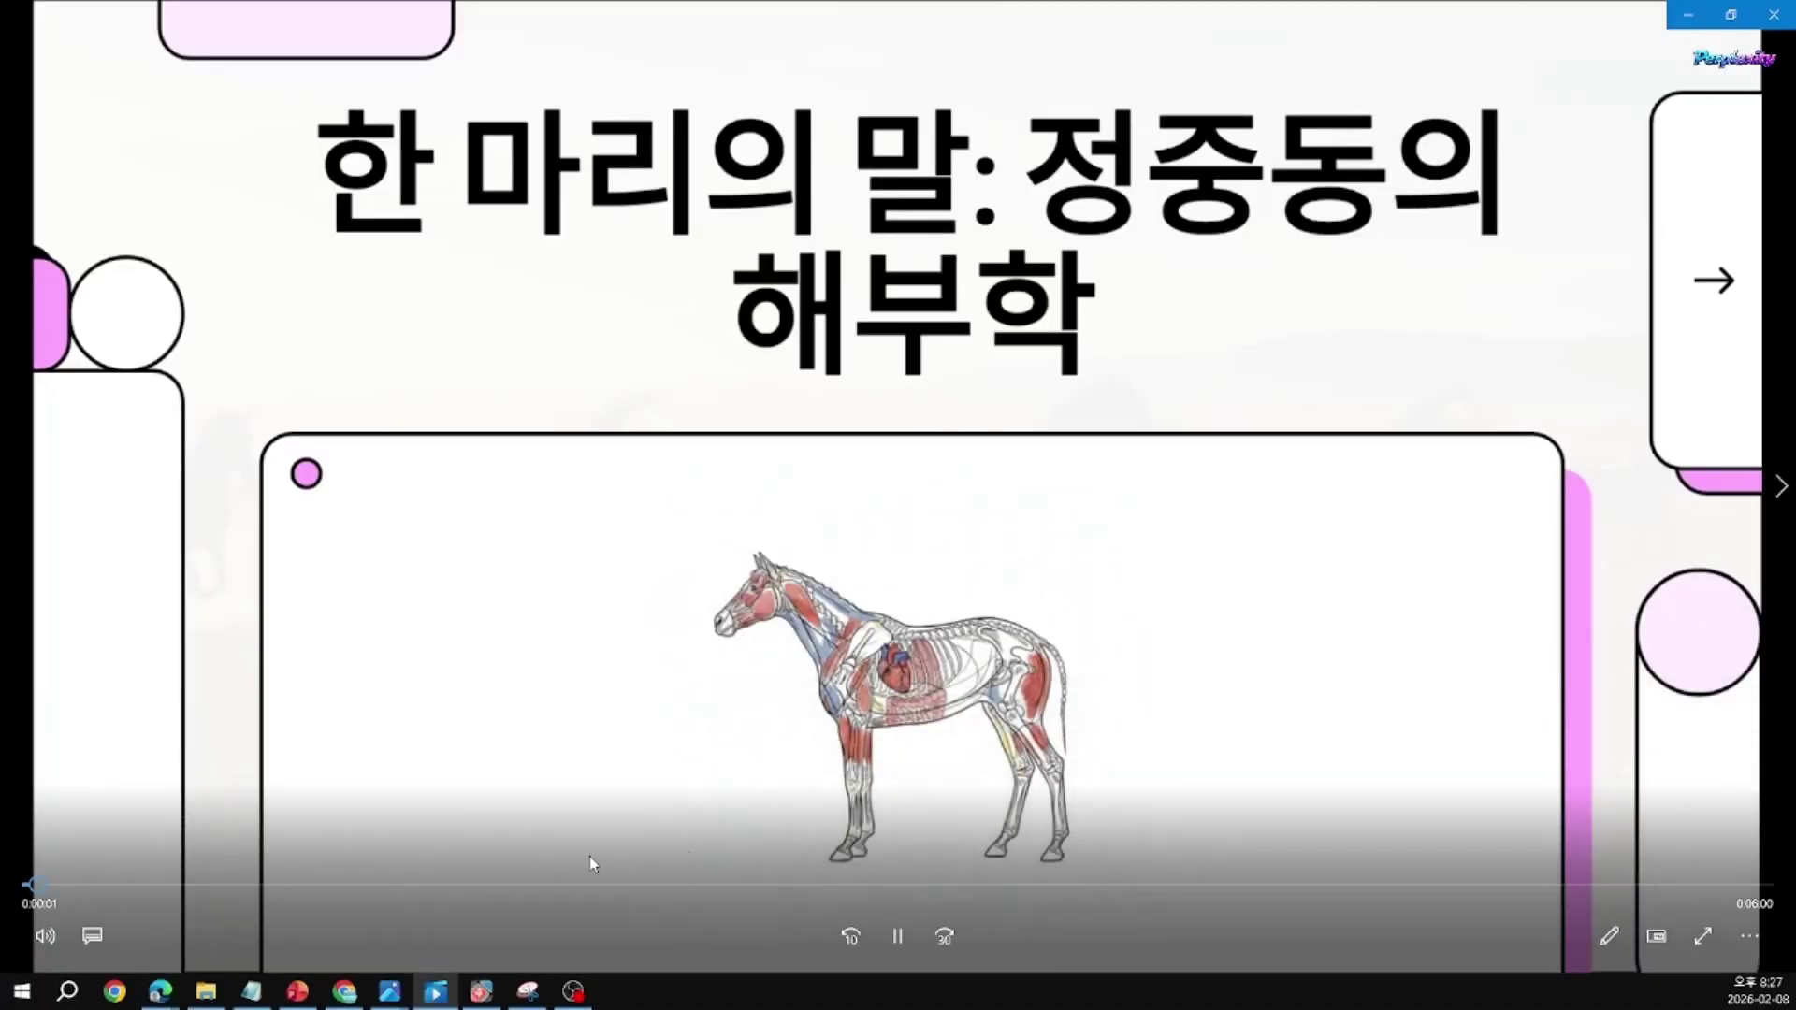
left_click(45, 936)
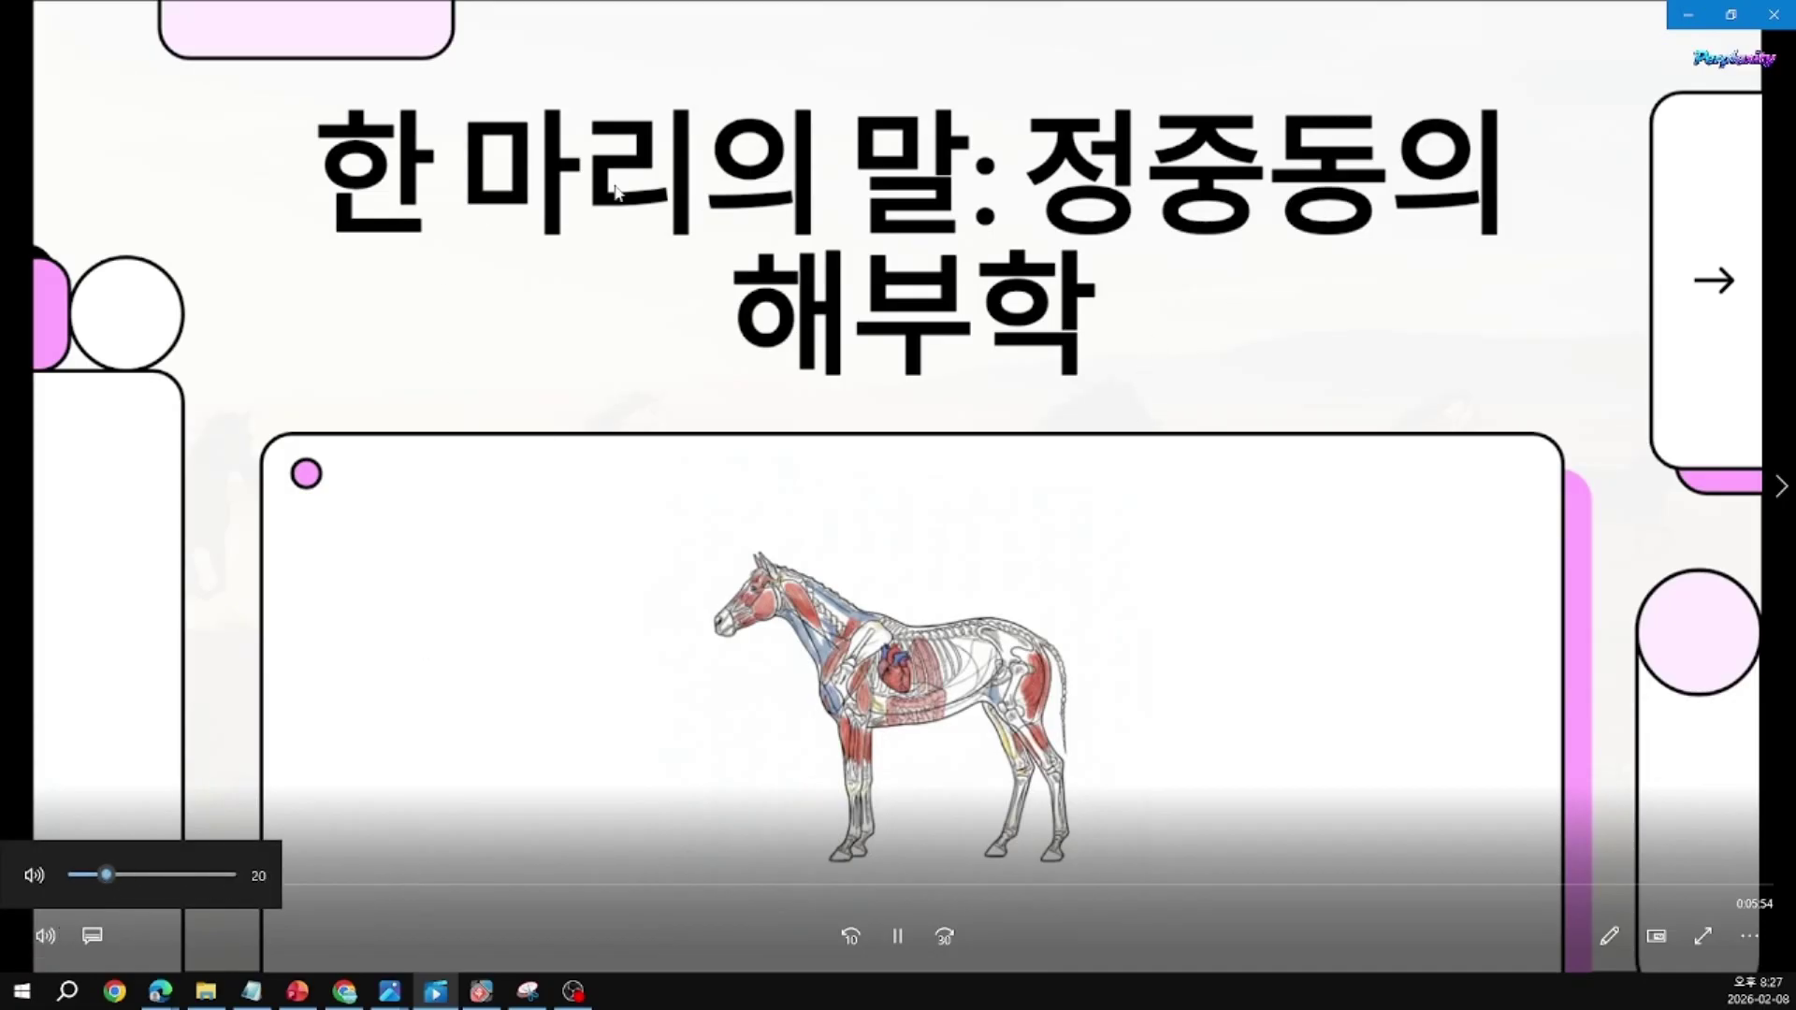
left_click(46, 870)
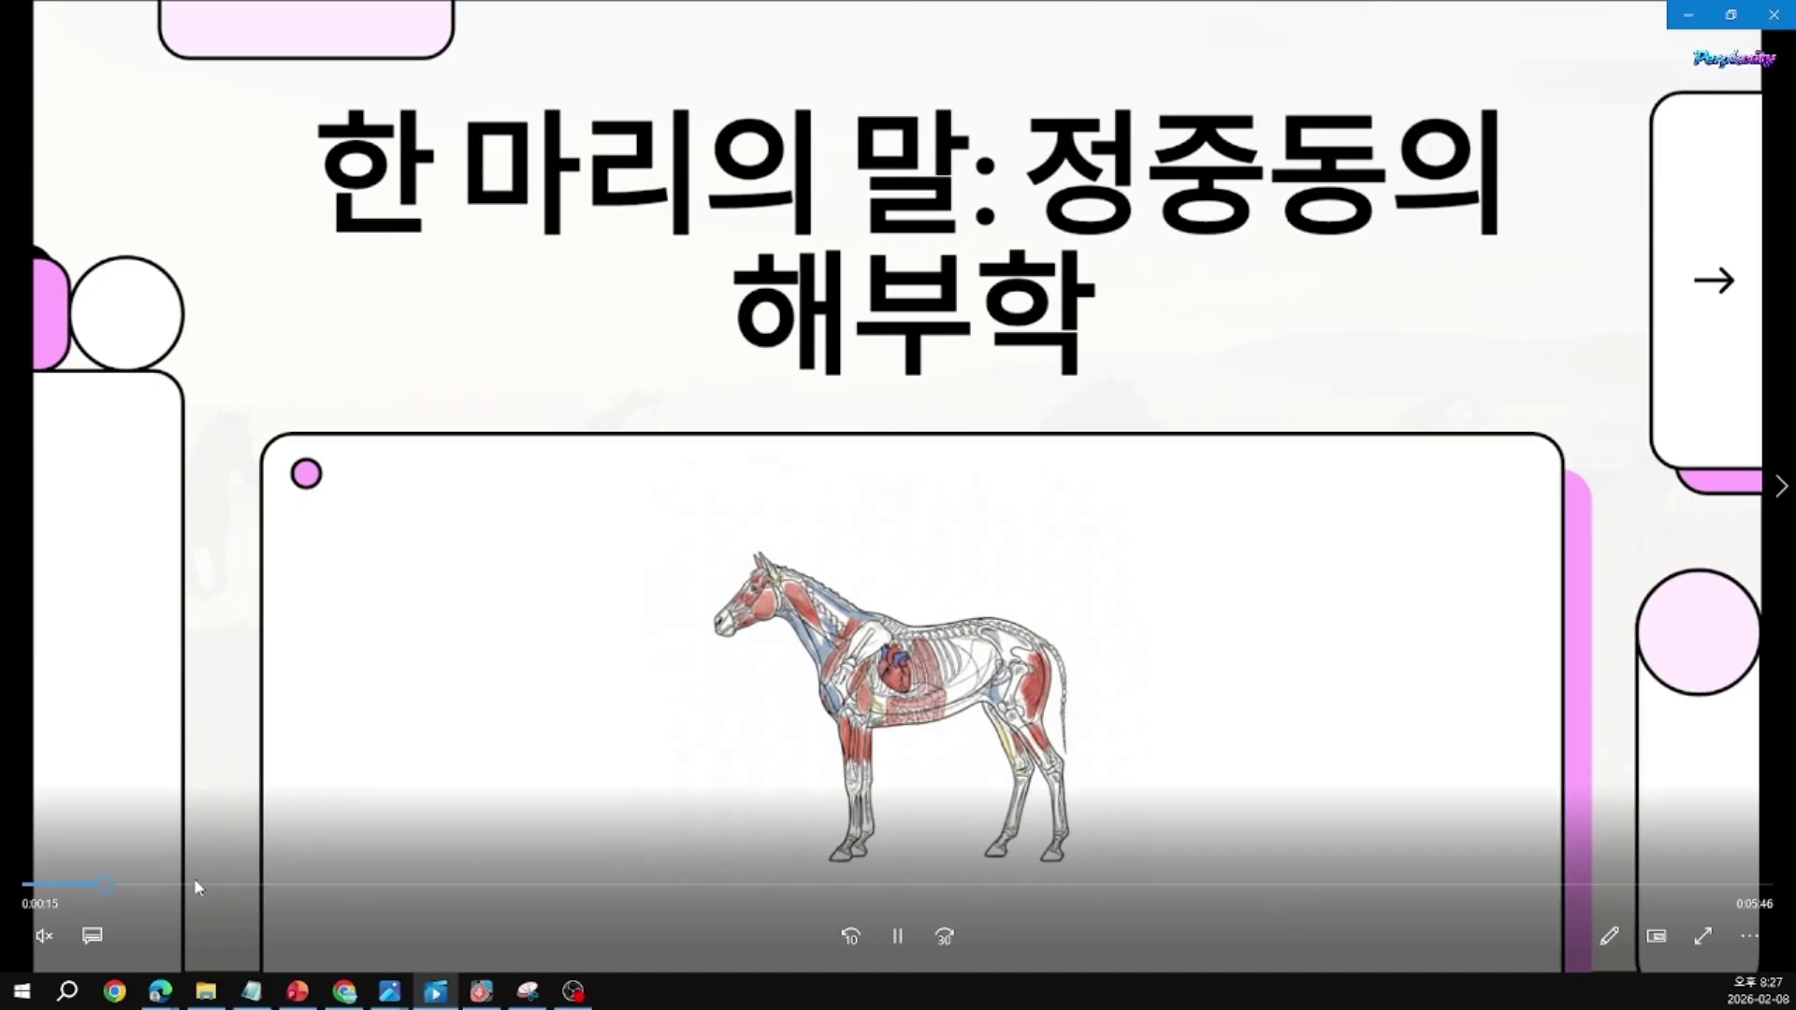
left_click_drag(116, 884, 1726, 893)
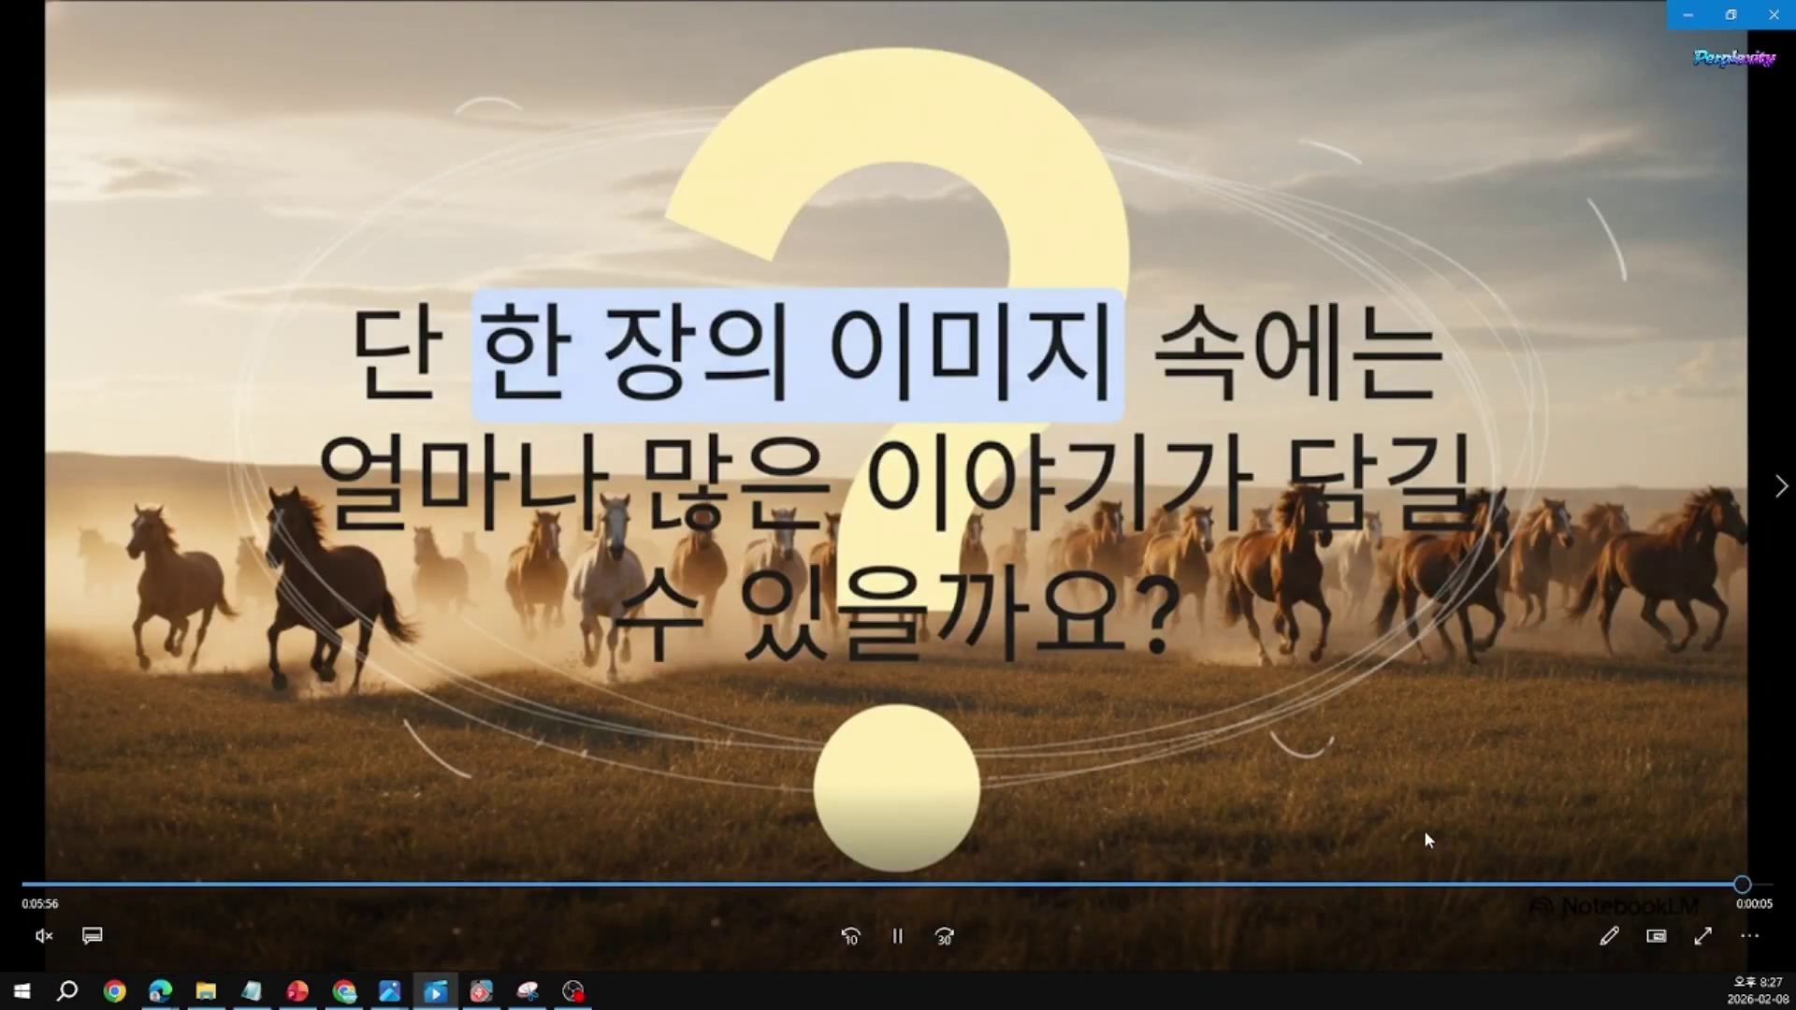
left_click_drag(1757, 888, 1728, 892)
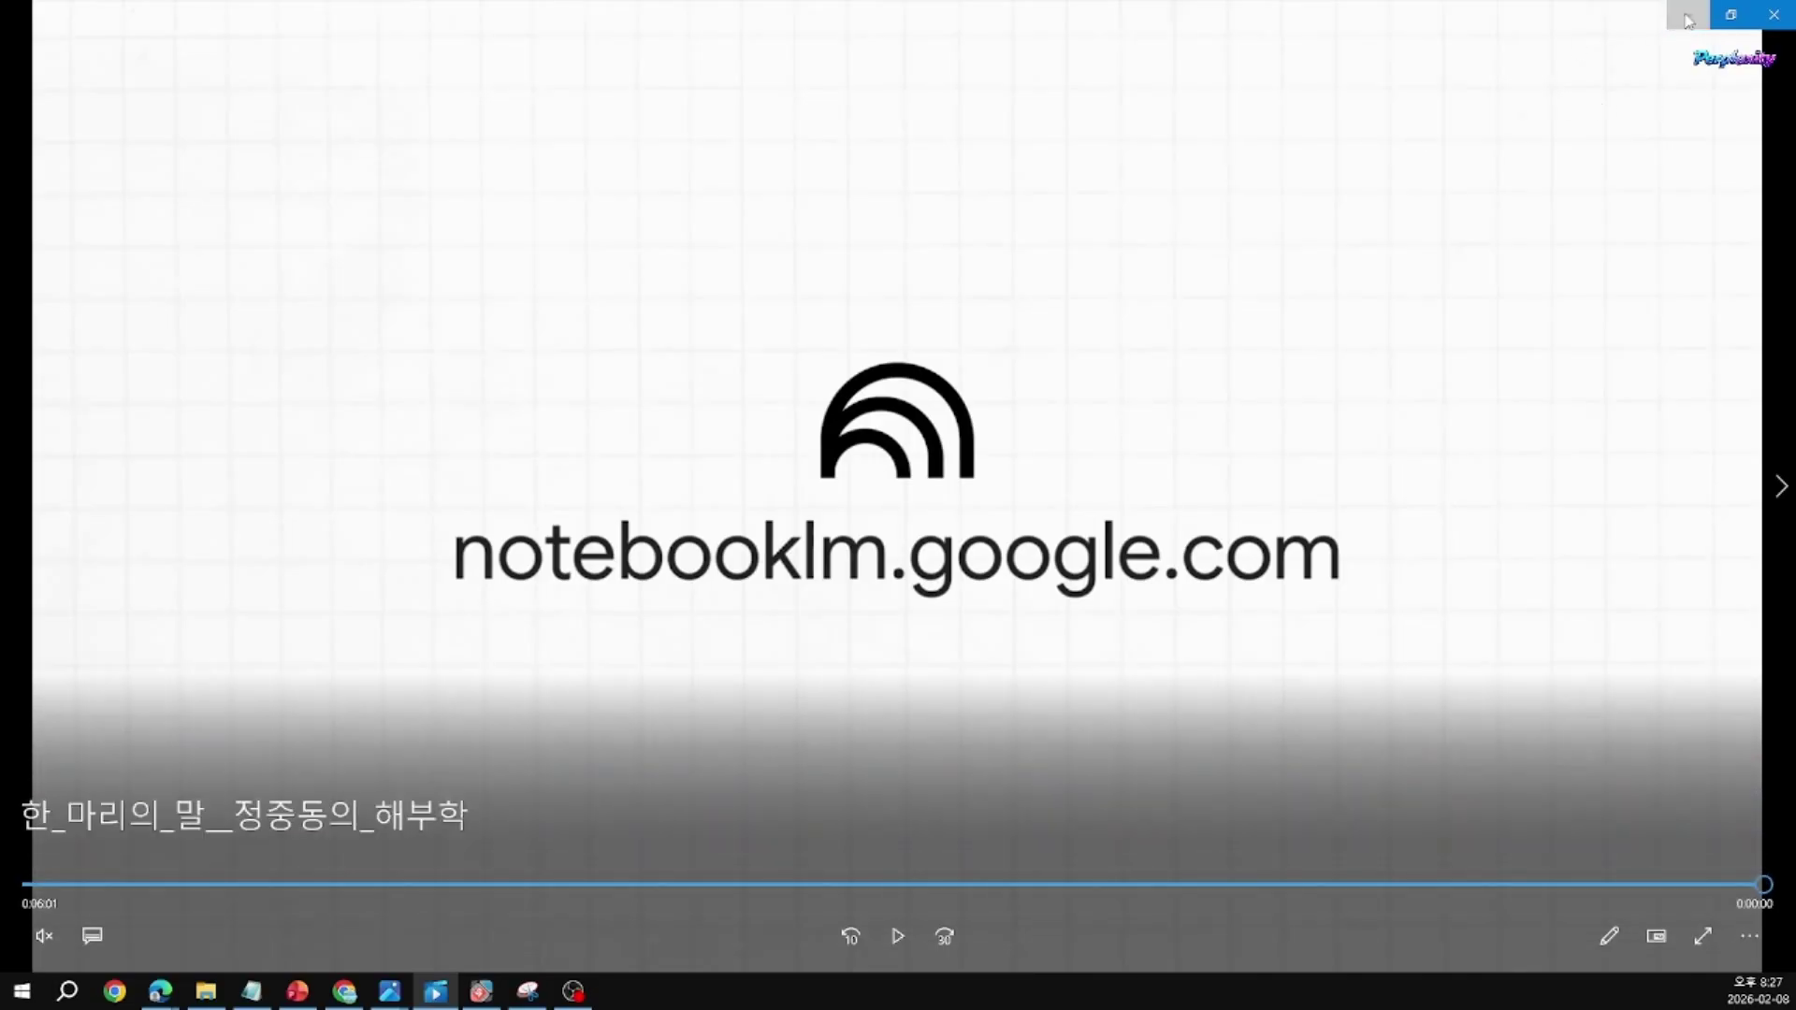
left_click(1688, 20)
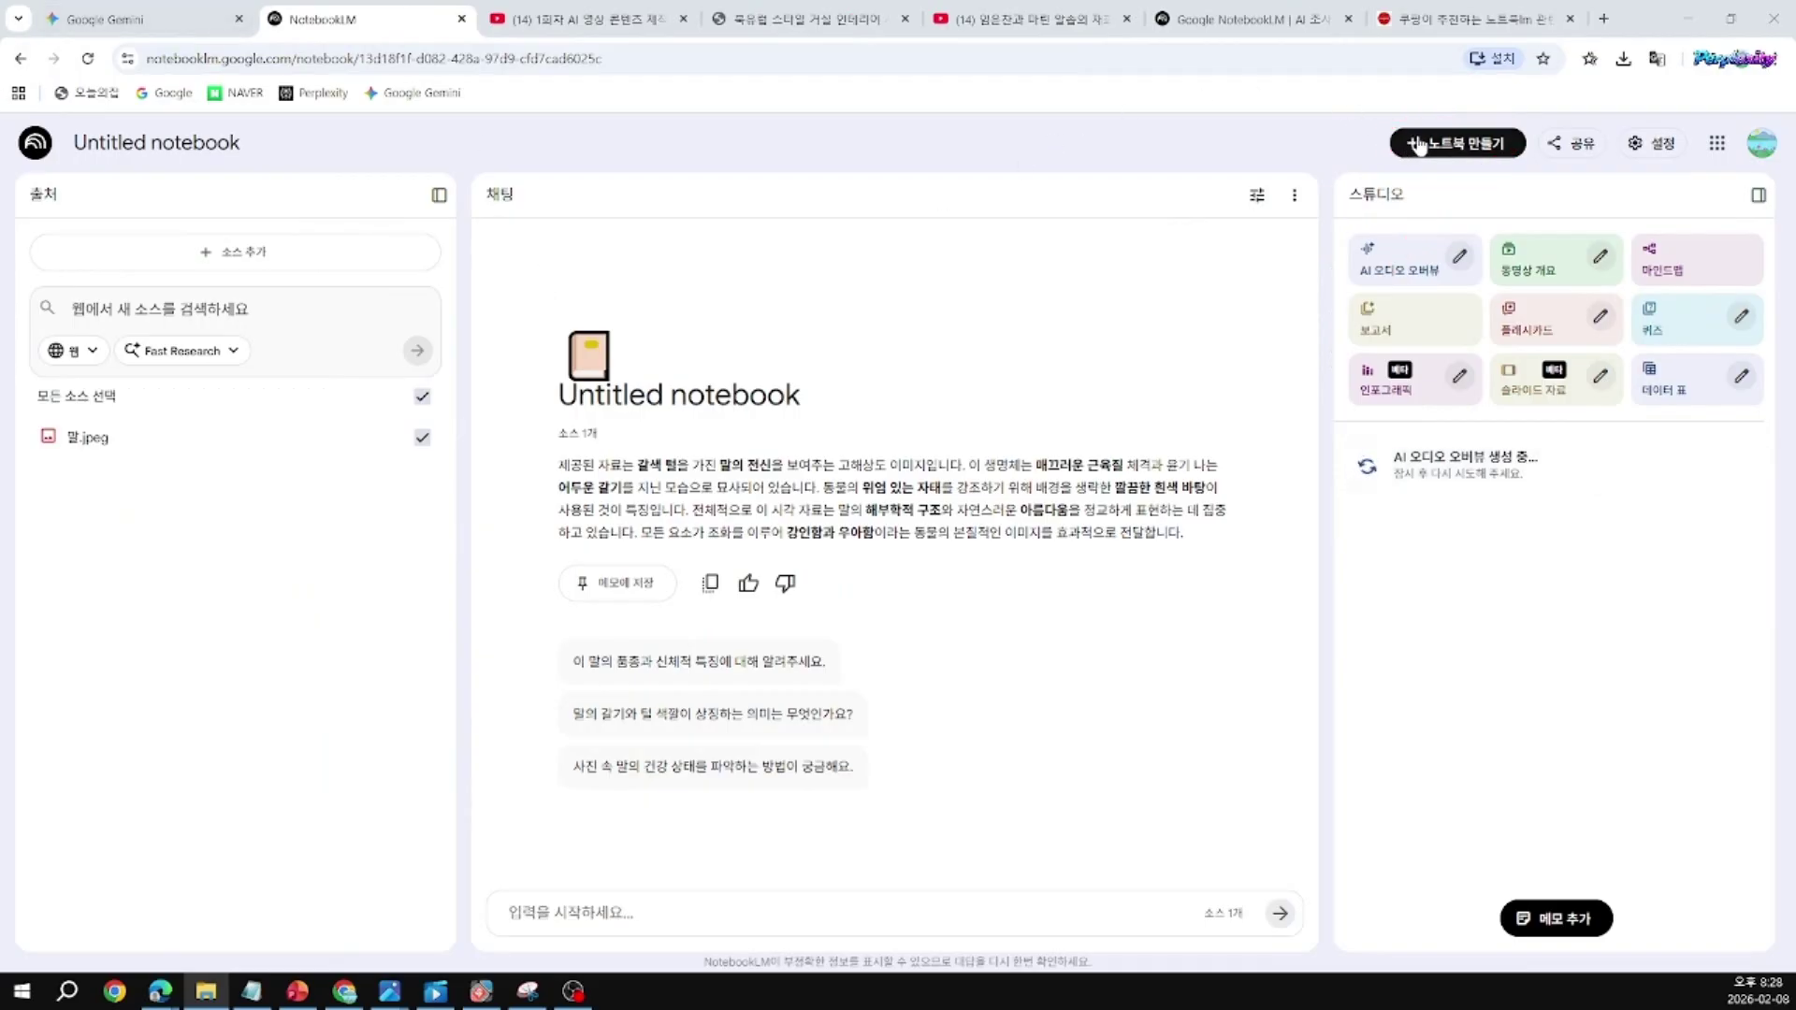
Step: Create a new notebook, and on YouTube copy the share link of the video "1회차 AI 영상 콘텐츠 제작하기(vrew 소개 및 기본사용법)"
left_click(1456, 145)
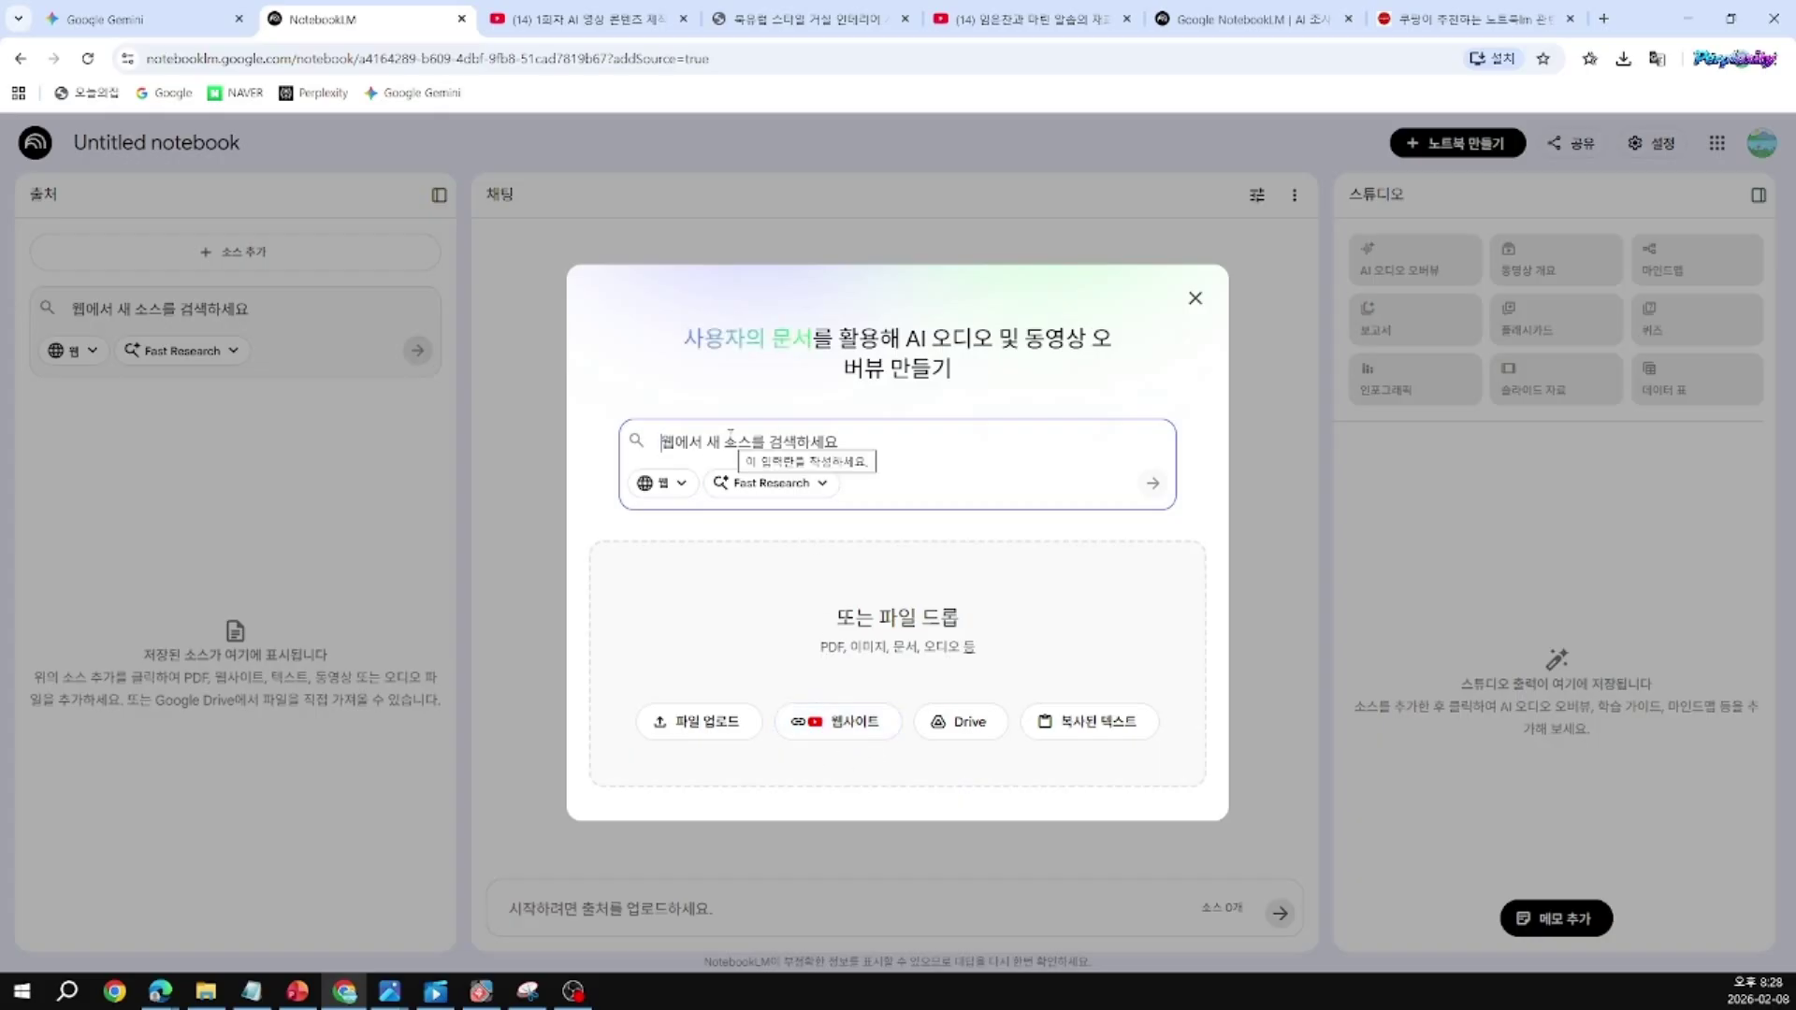
left_click(568, 21)
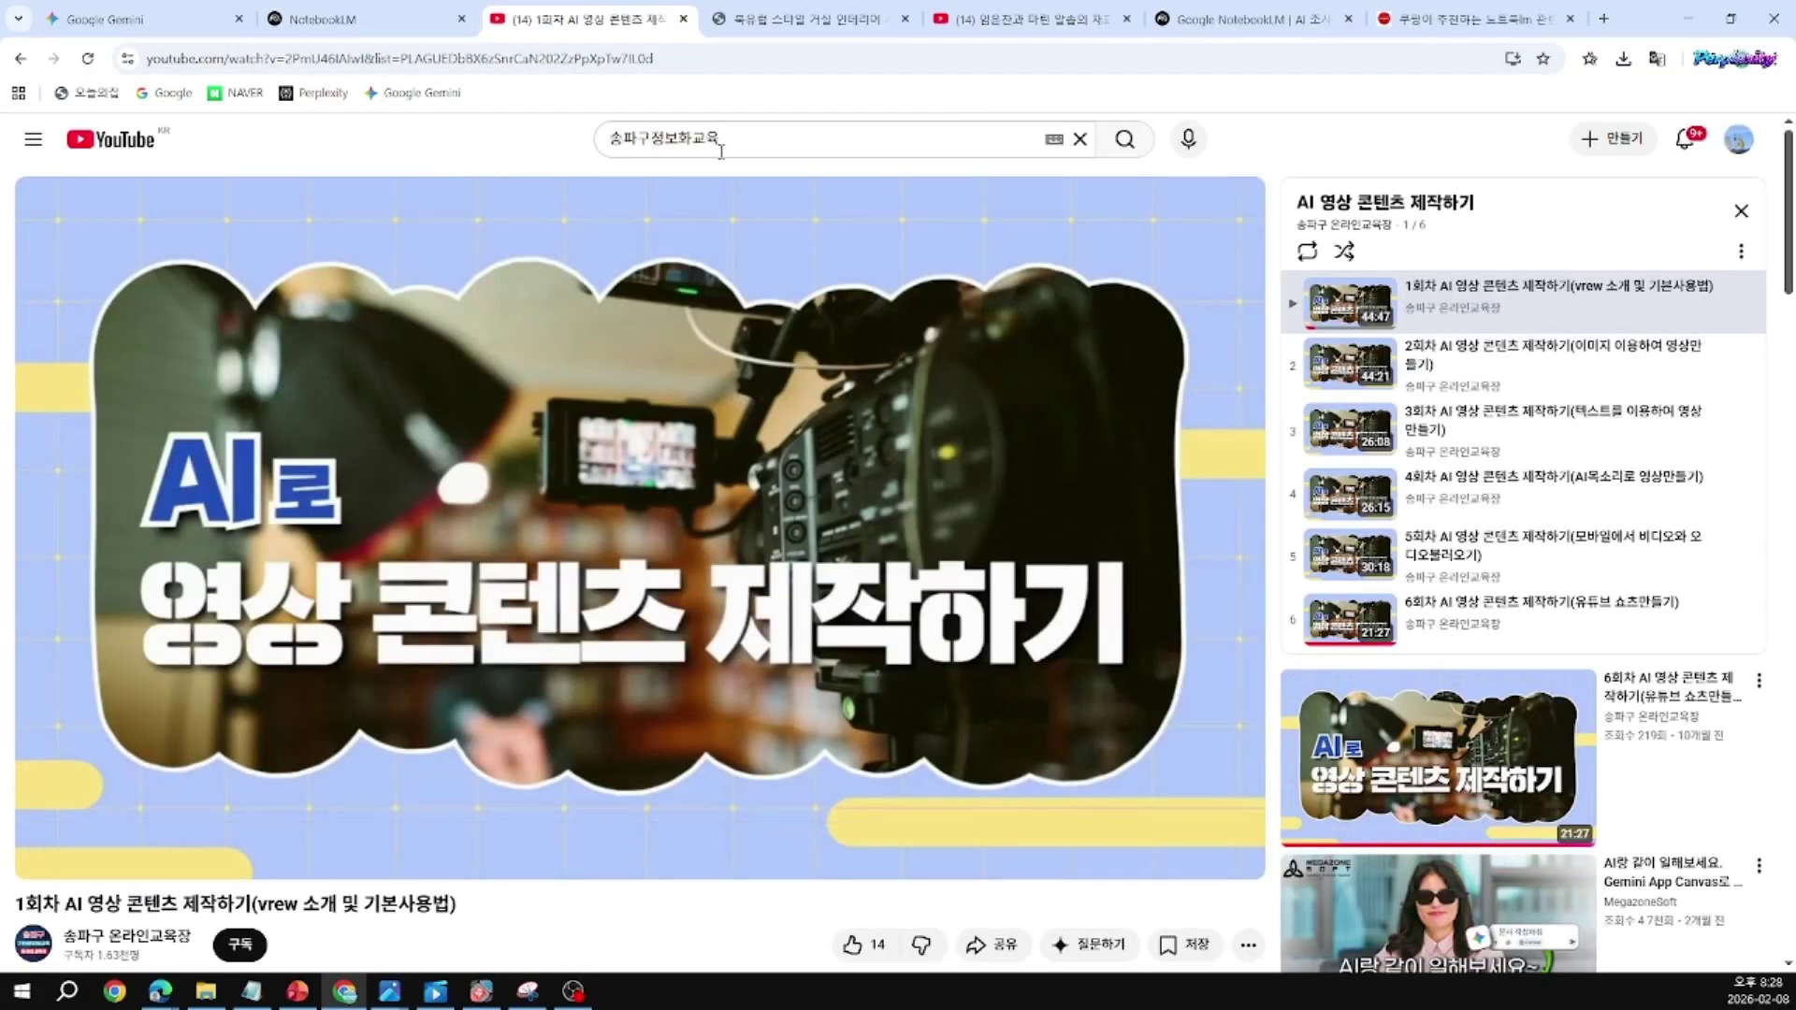
left_click_drag(727, 142, 577, 145)
key("BackSpace")
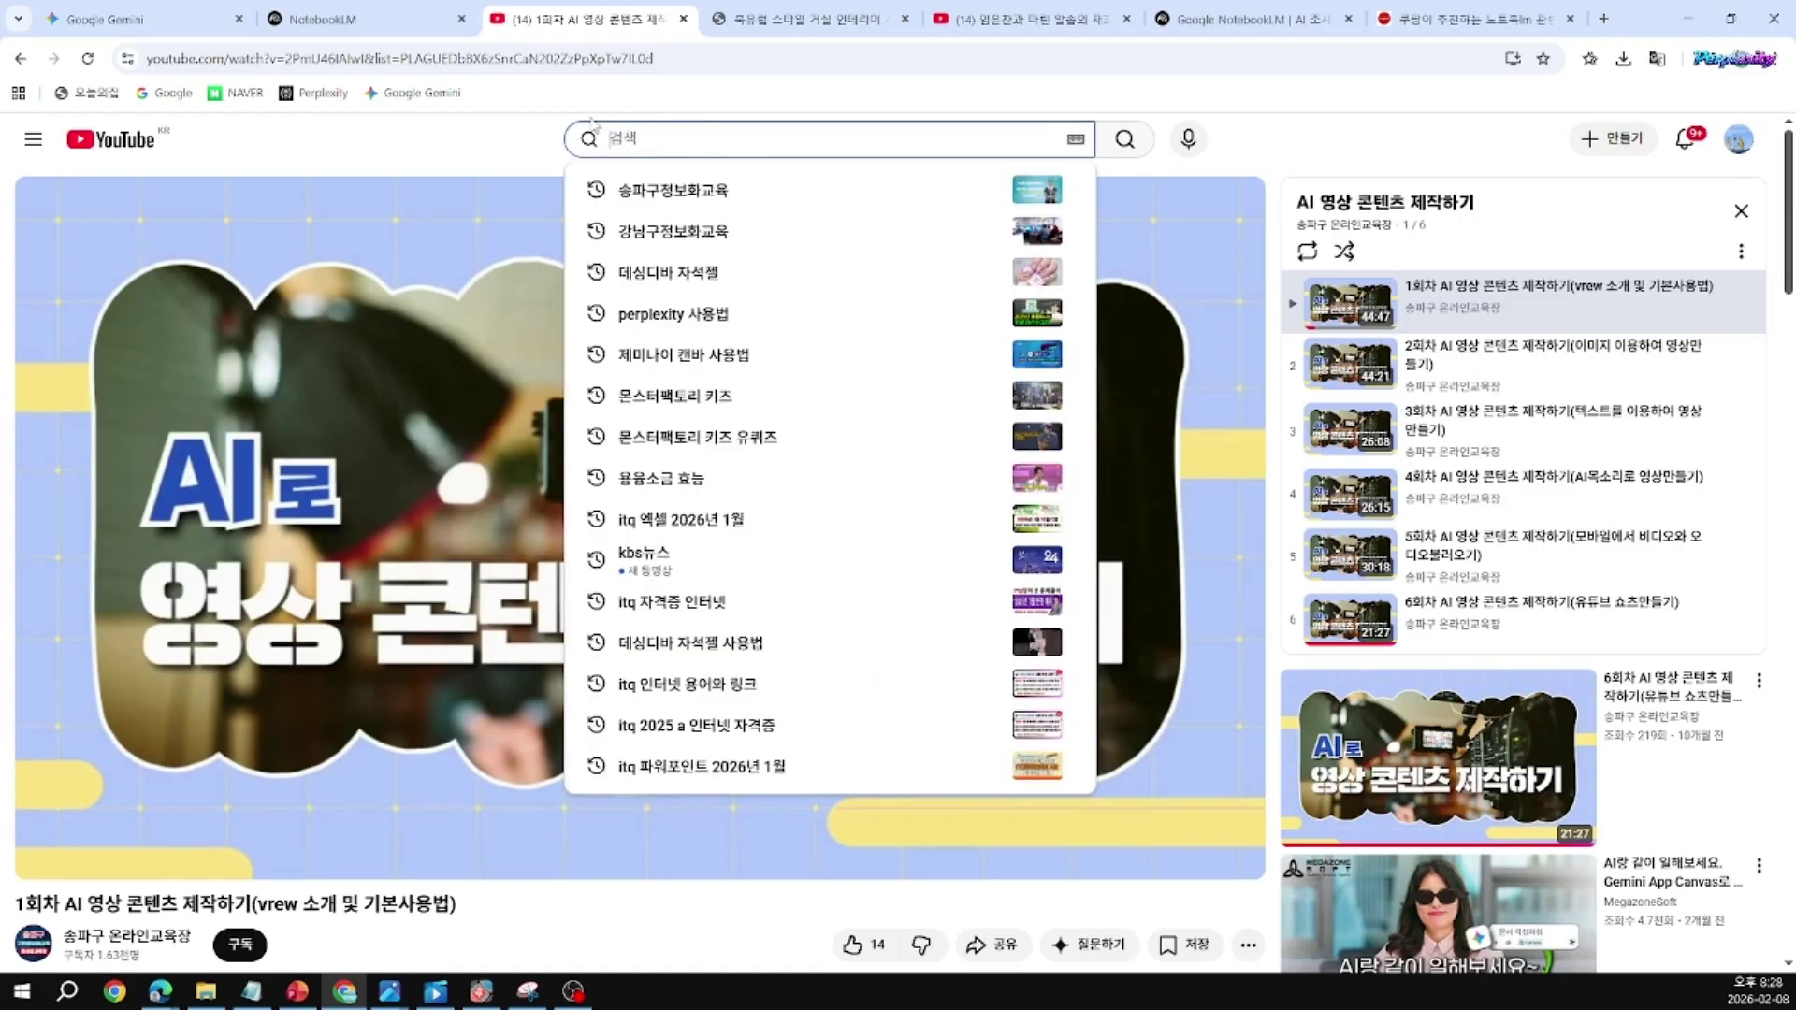
left_click(404, 142)
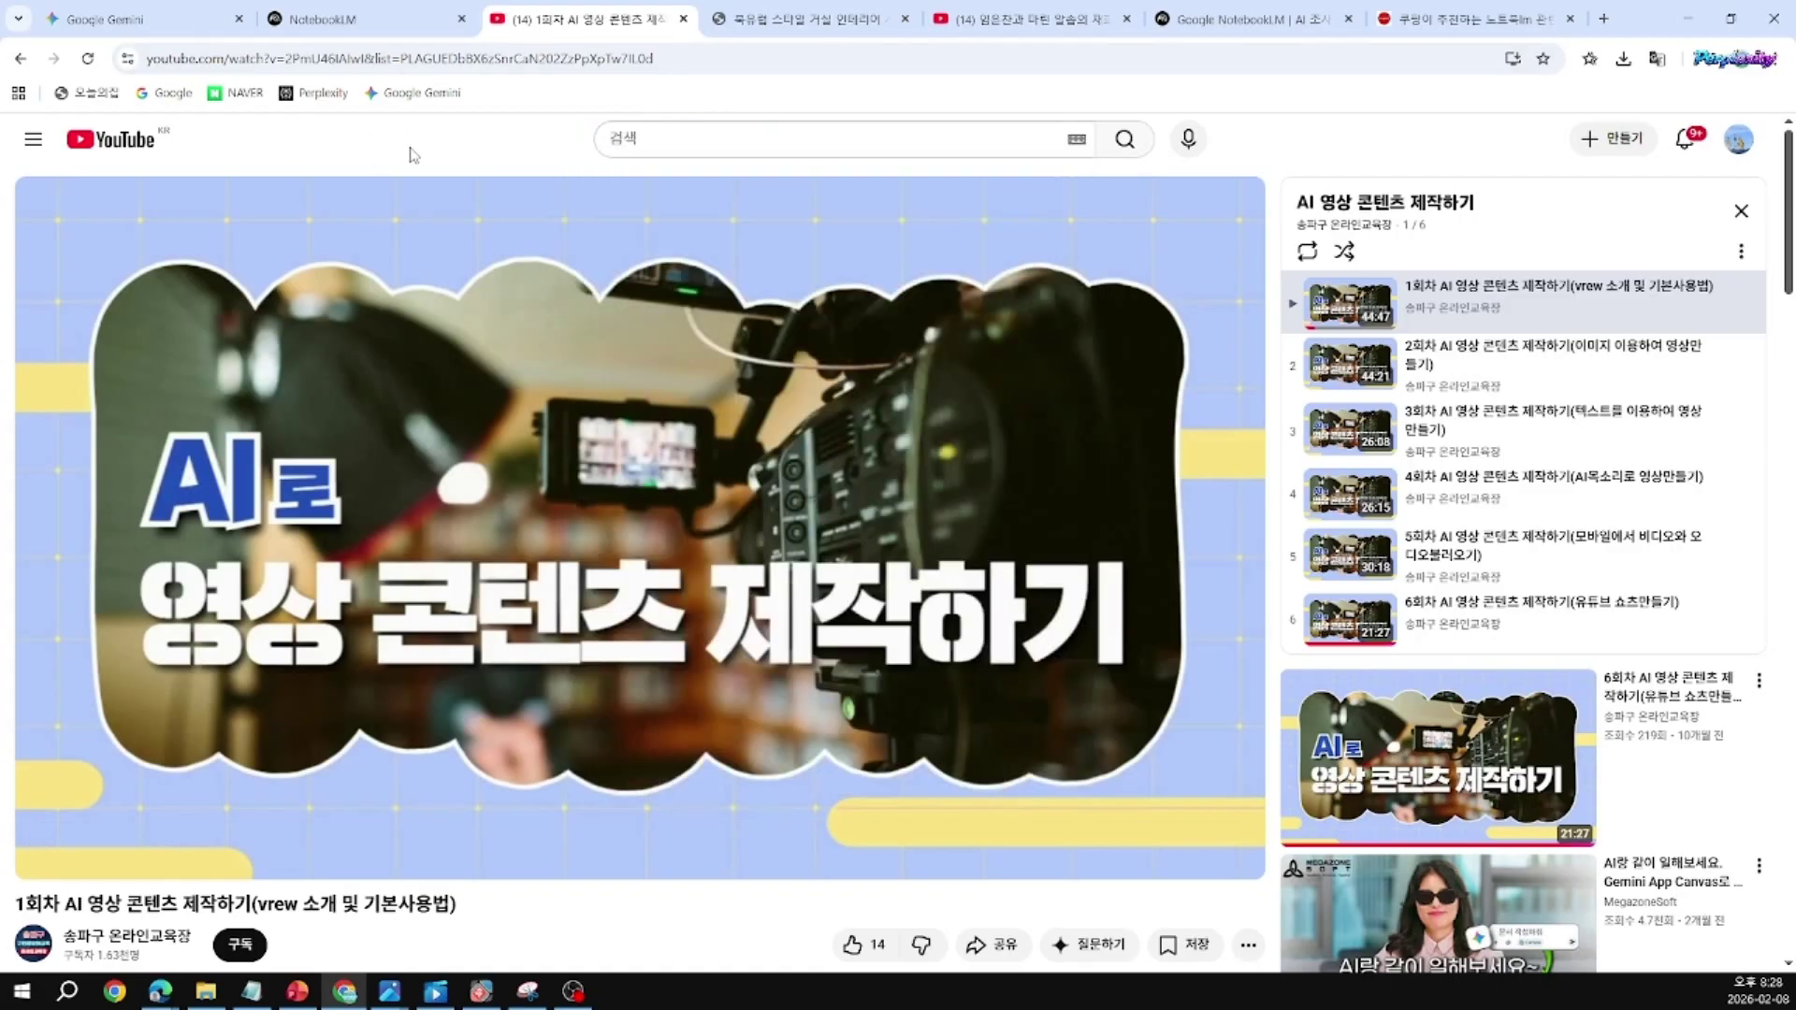
scroll(997, 916, "down", 1)
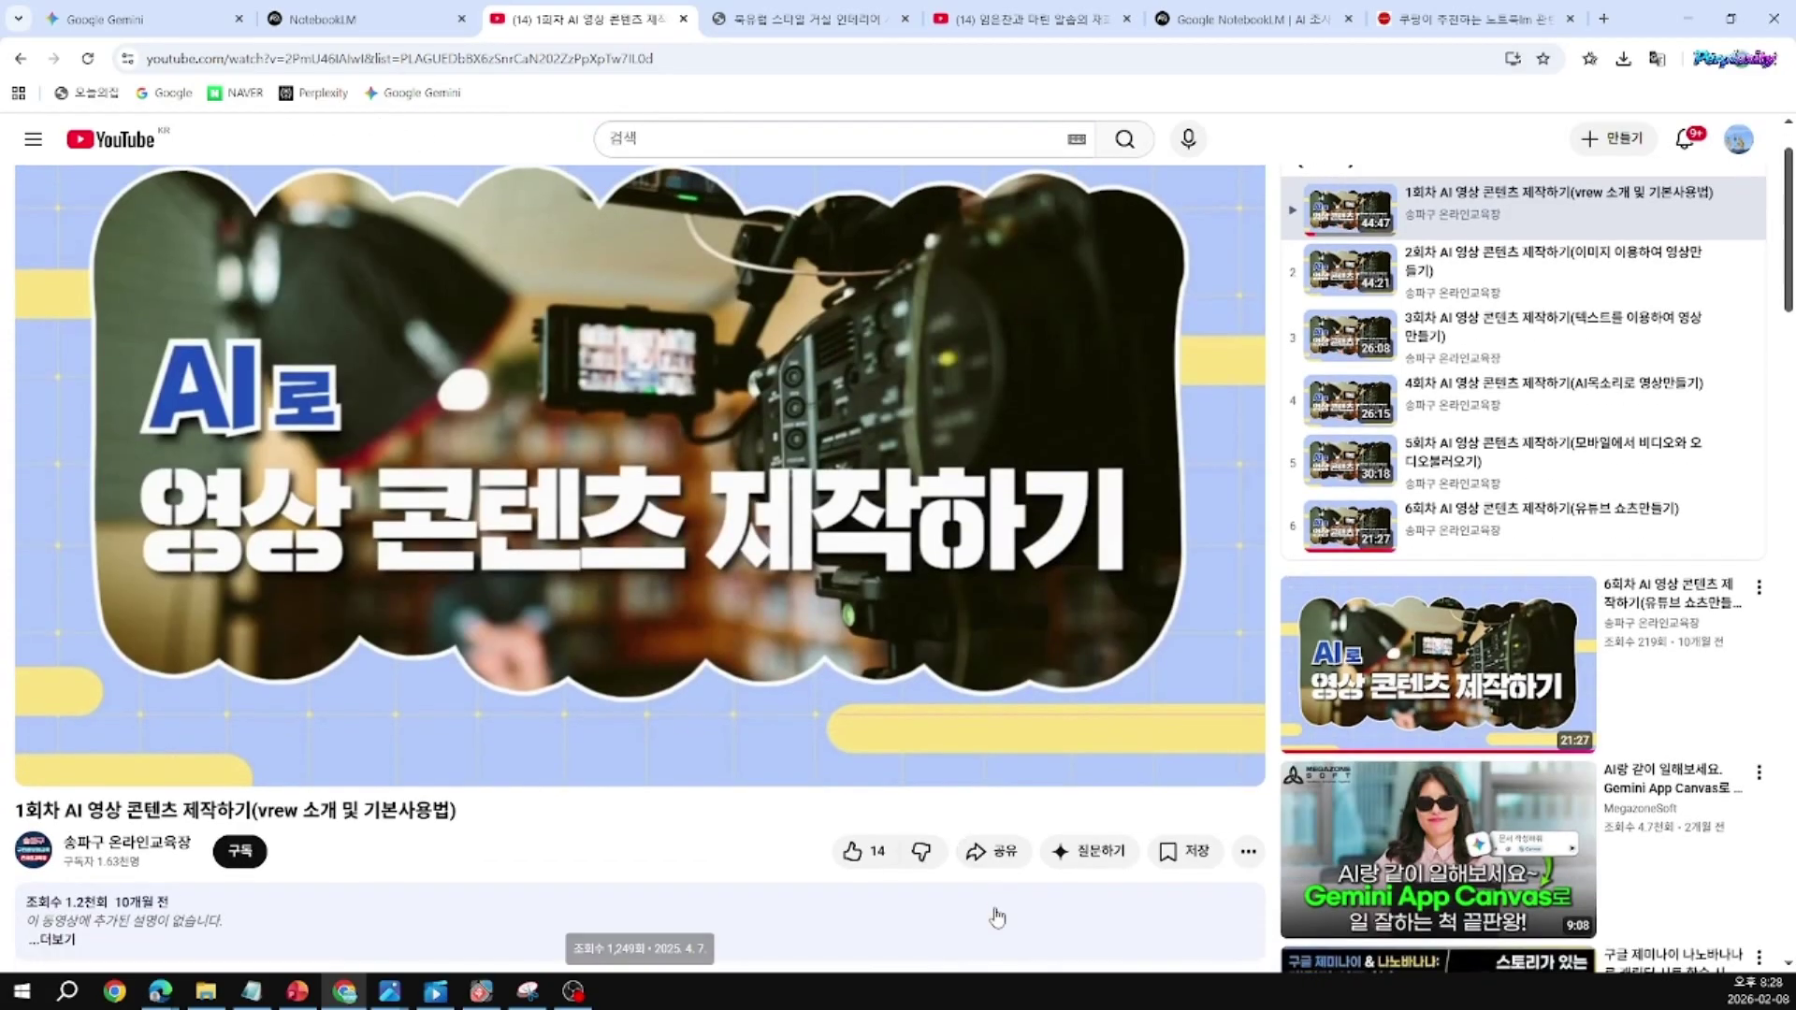
left_click(997, 852)
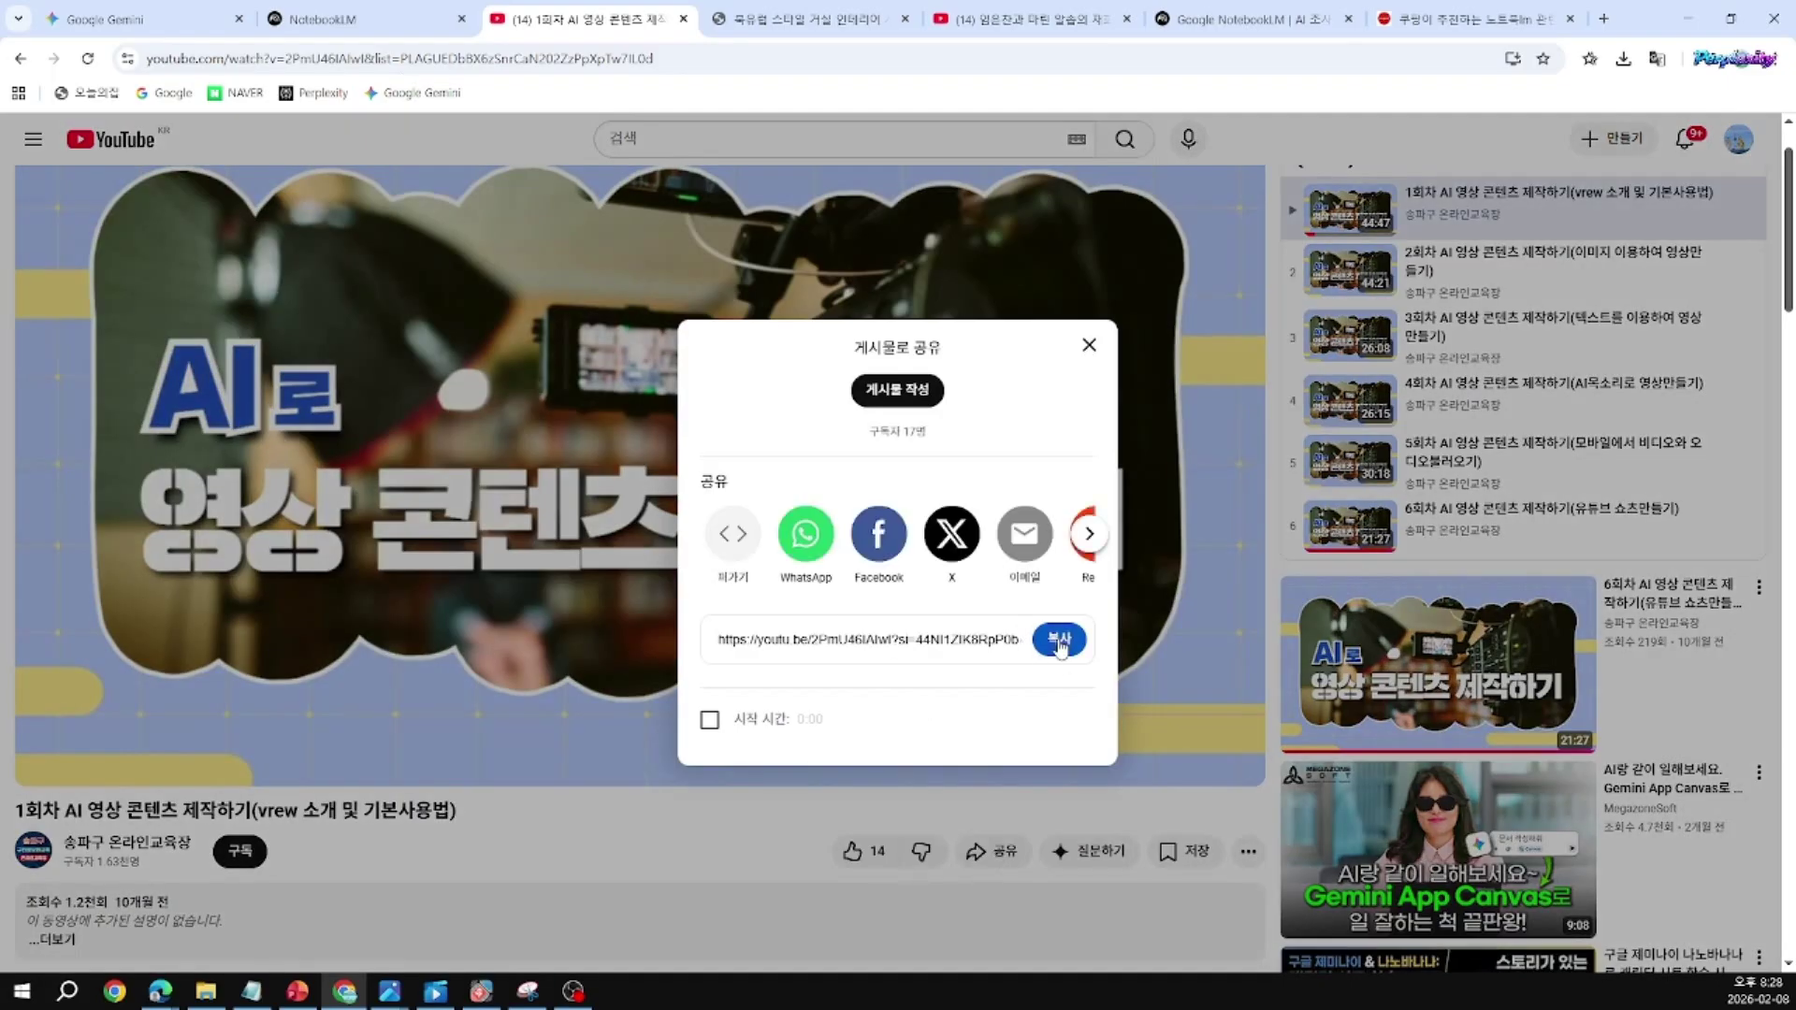
left_click(1058, 644)
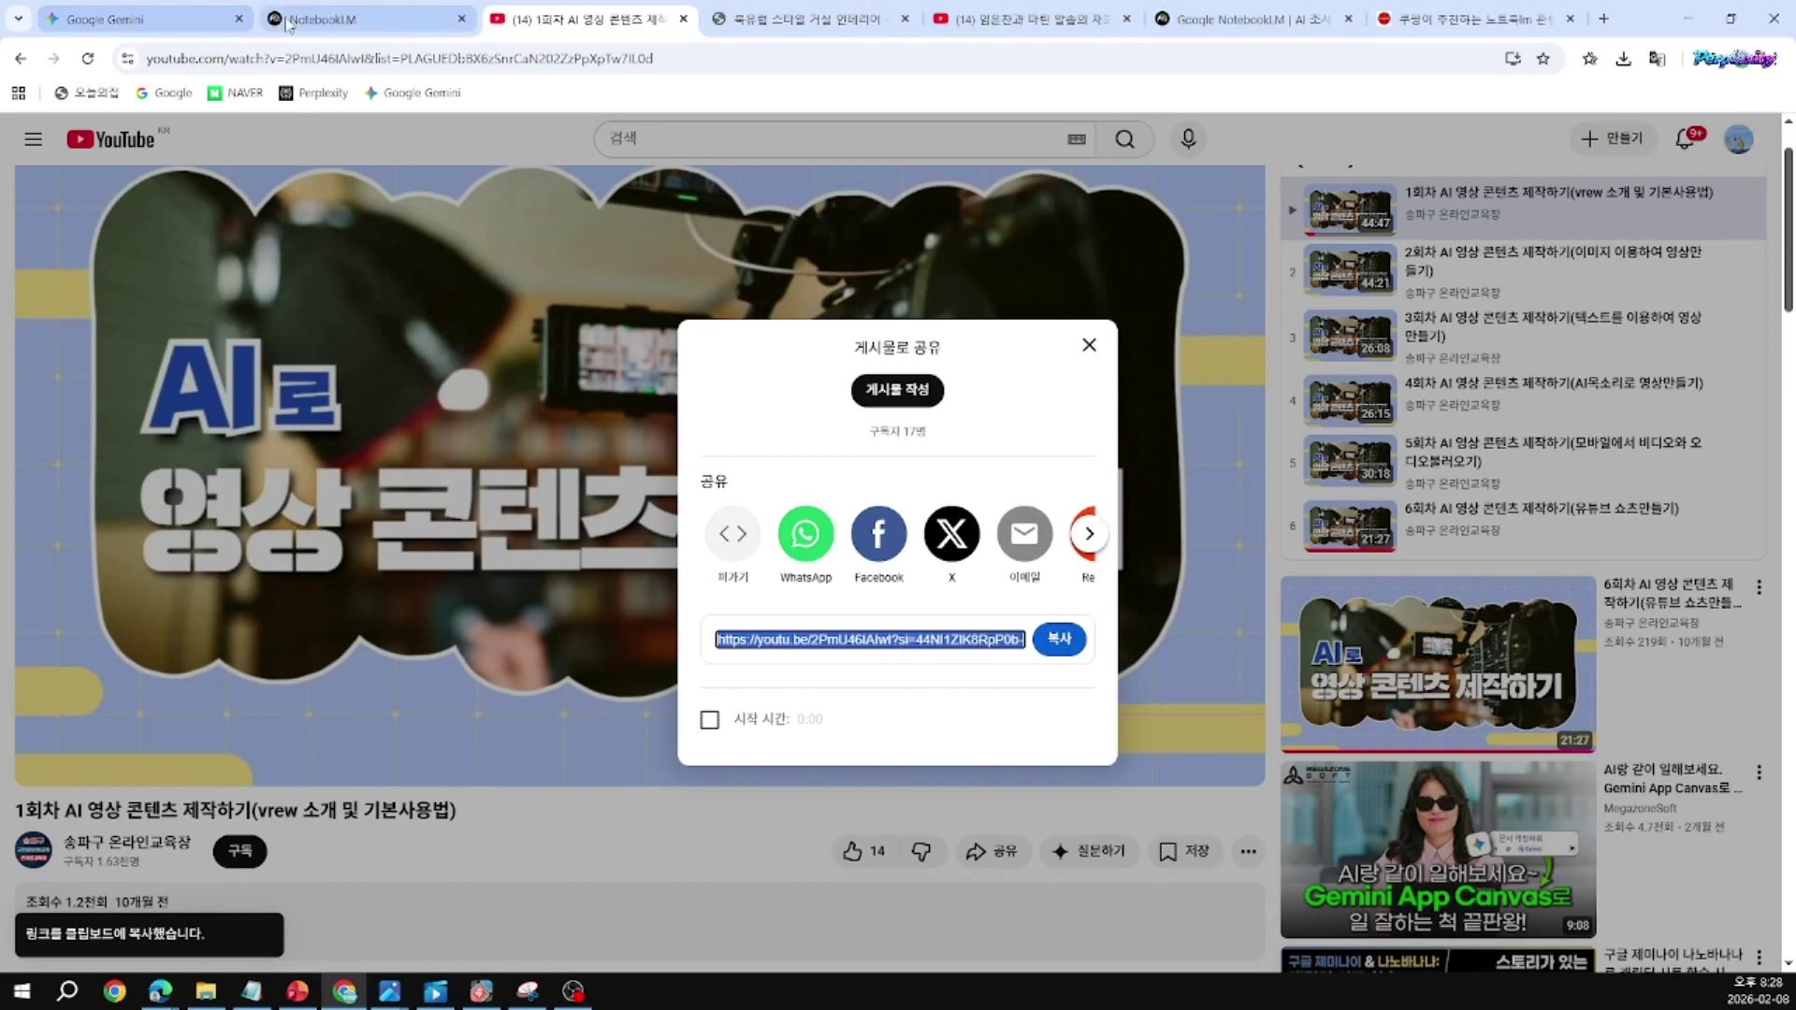
Step: Back in NotebookLM, submit the copied YouTube link in the source search to add the Vrew lesson to the notebook
left_click(339, 28)
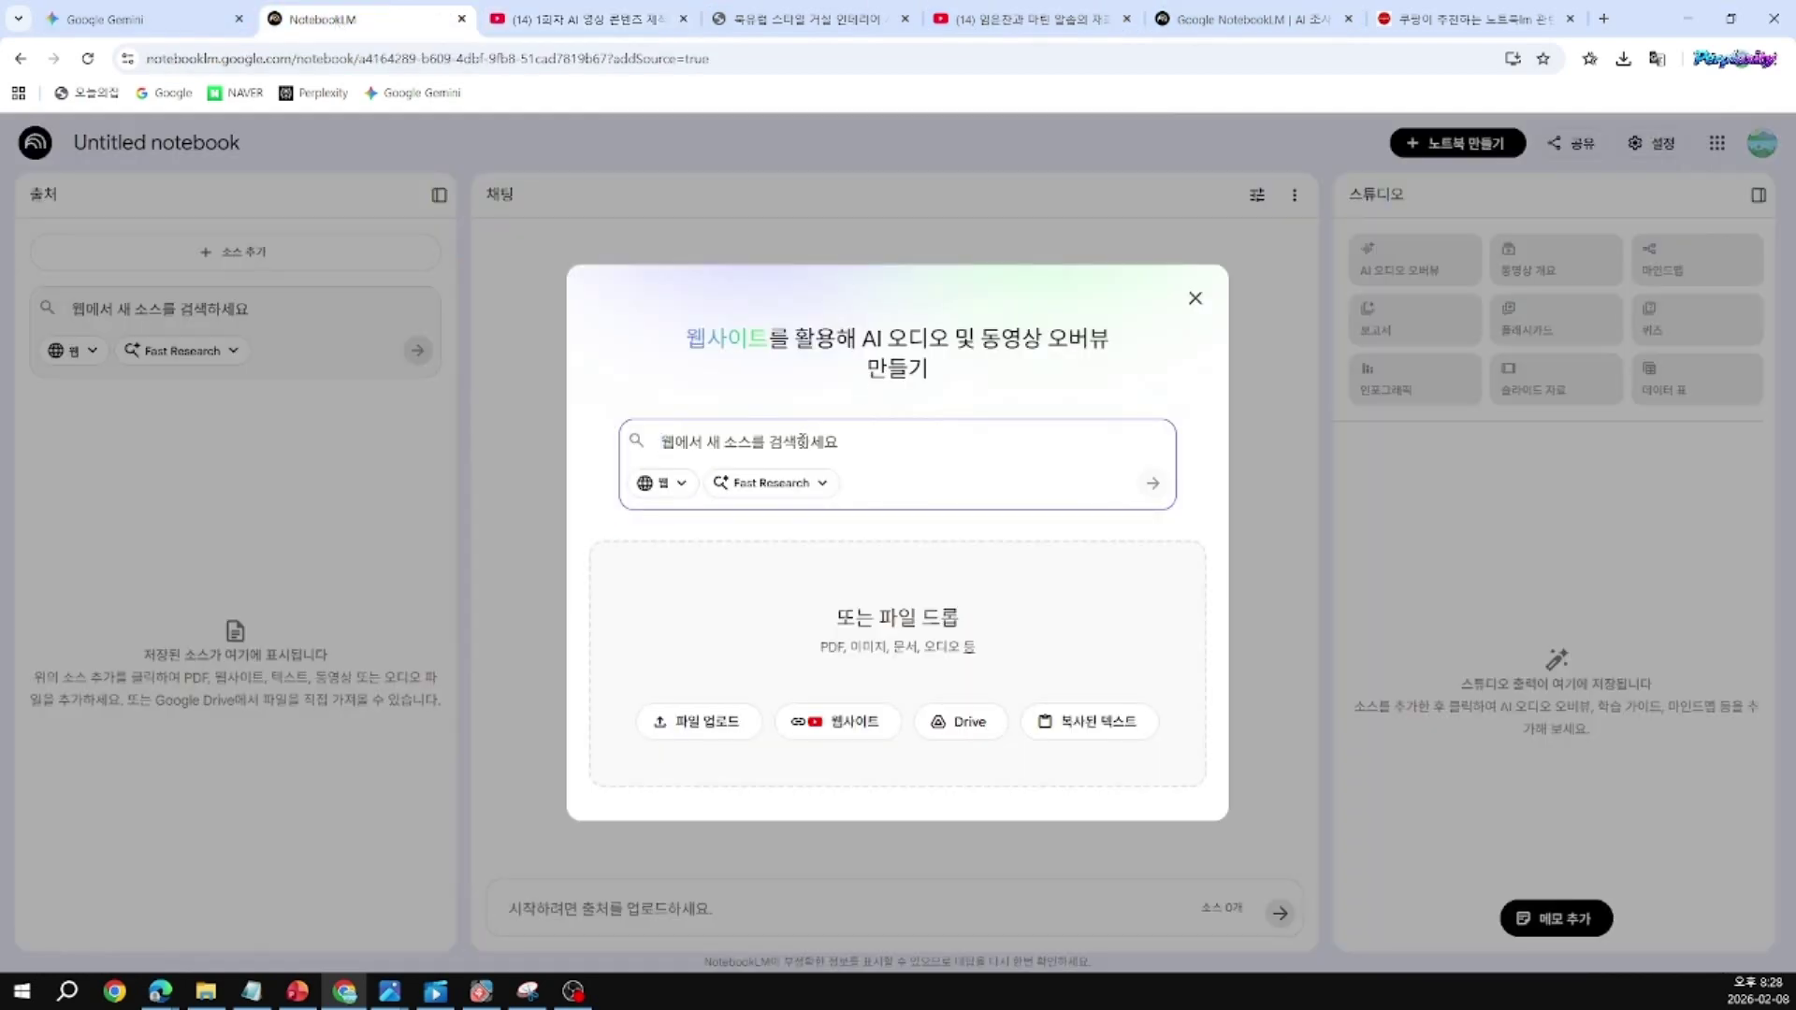
type("https://youtu.be/2PmU46IAlwI?si=44NI1ZIK8RpPOb-6")
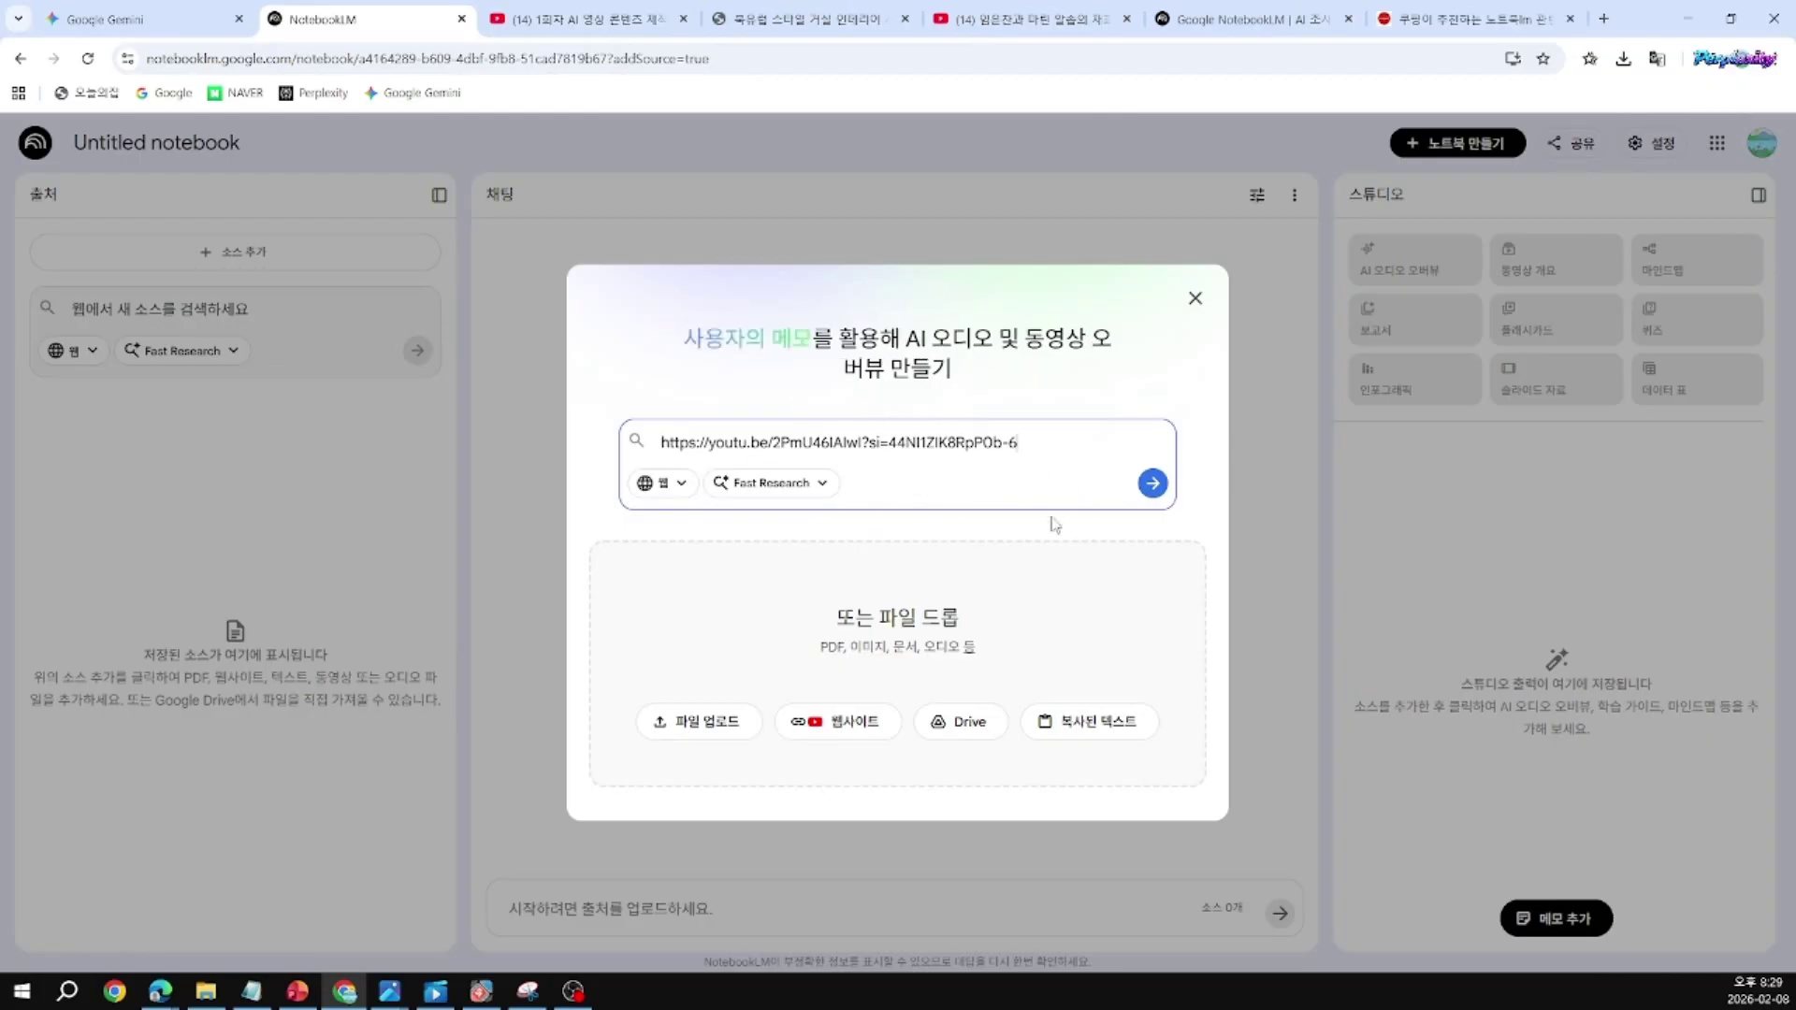
left_click(1153, 484)
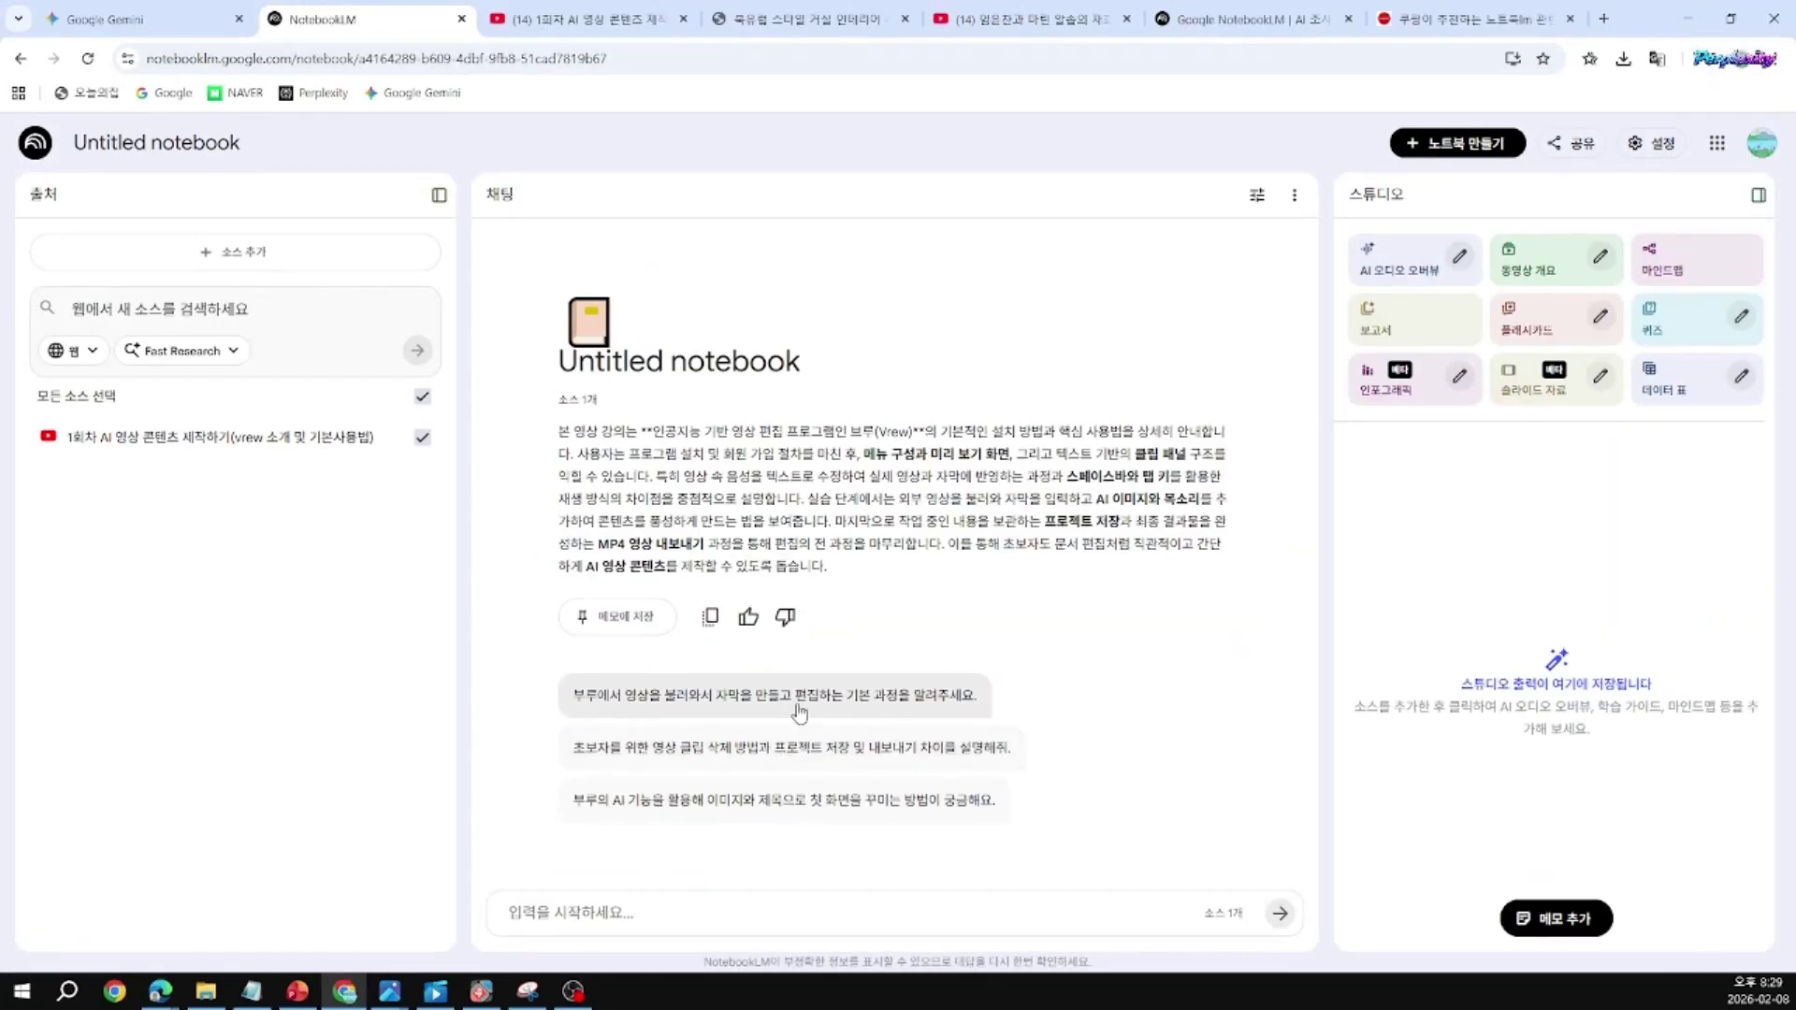
Step: Ask the suggested question about importing a video, making subtitles and editing in Vrew, and generate a video overview of the lesson
left_click(935, 417)
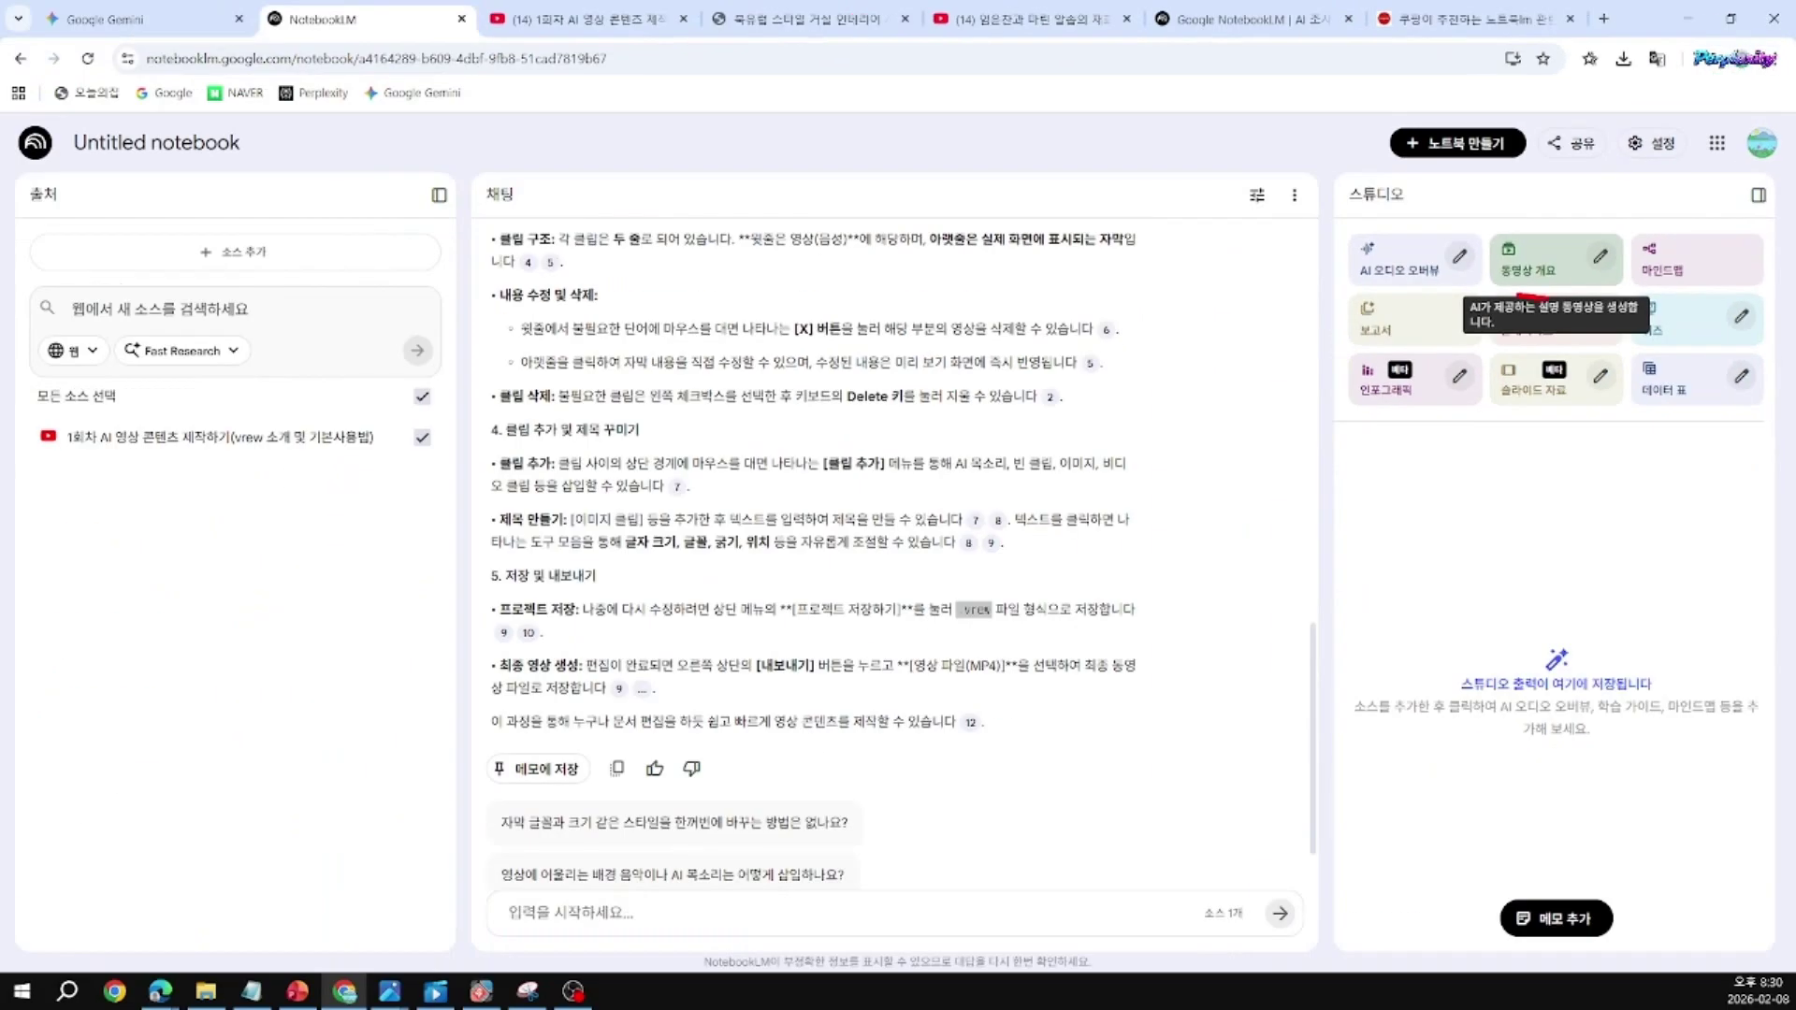
mouse_move(1517, 297)
left_mouse_down()
mouse_move(1571, 217)
mouse_move(1545, 314)
left_mouse_up()
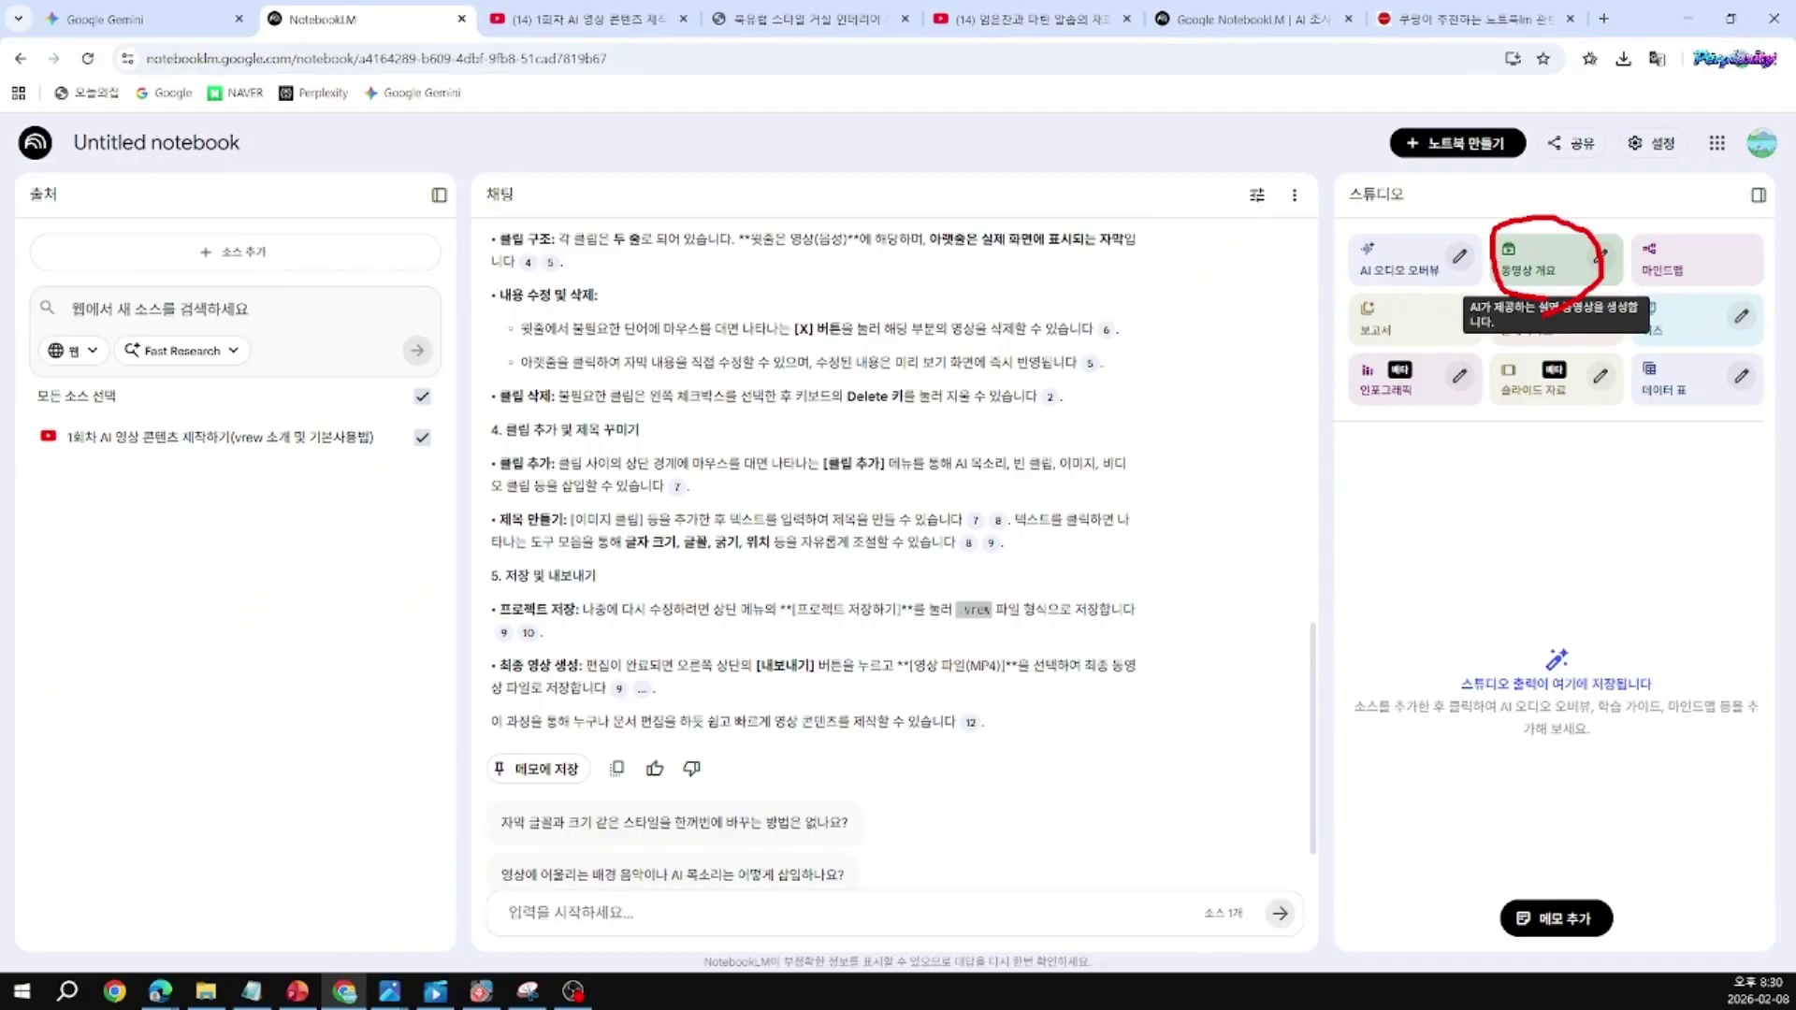
key("Escape")
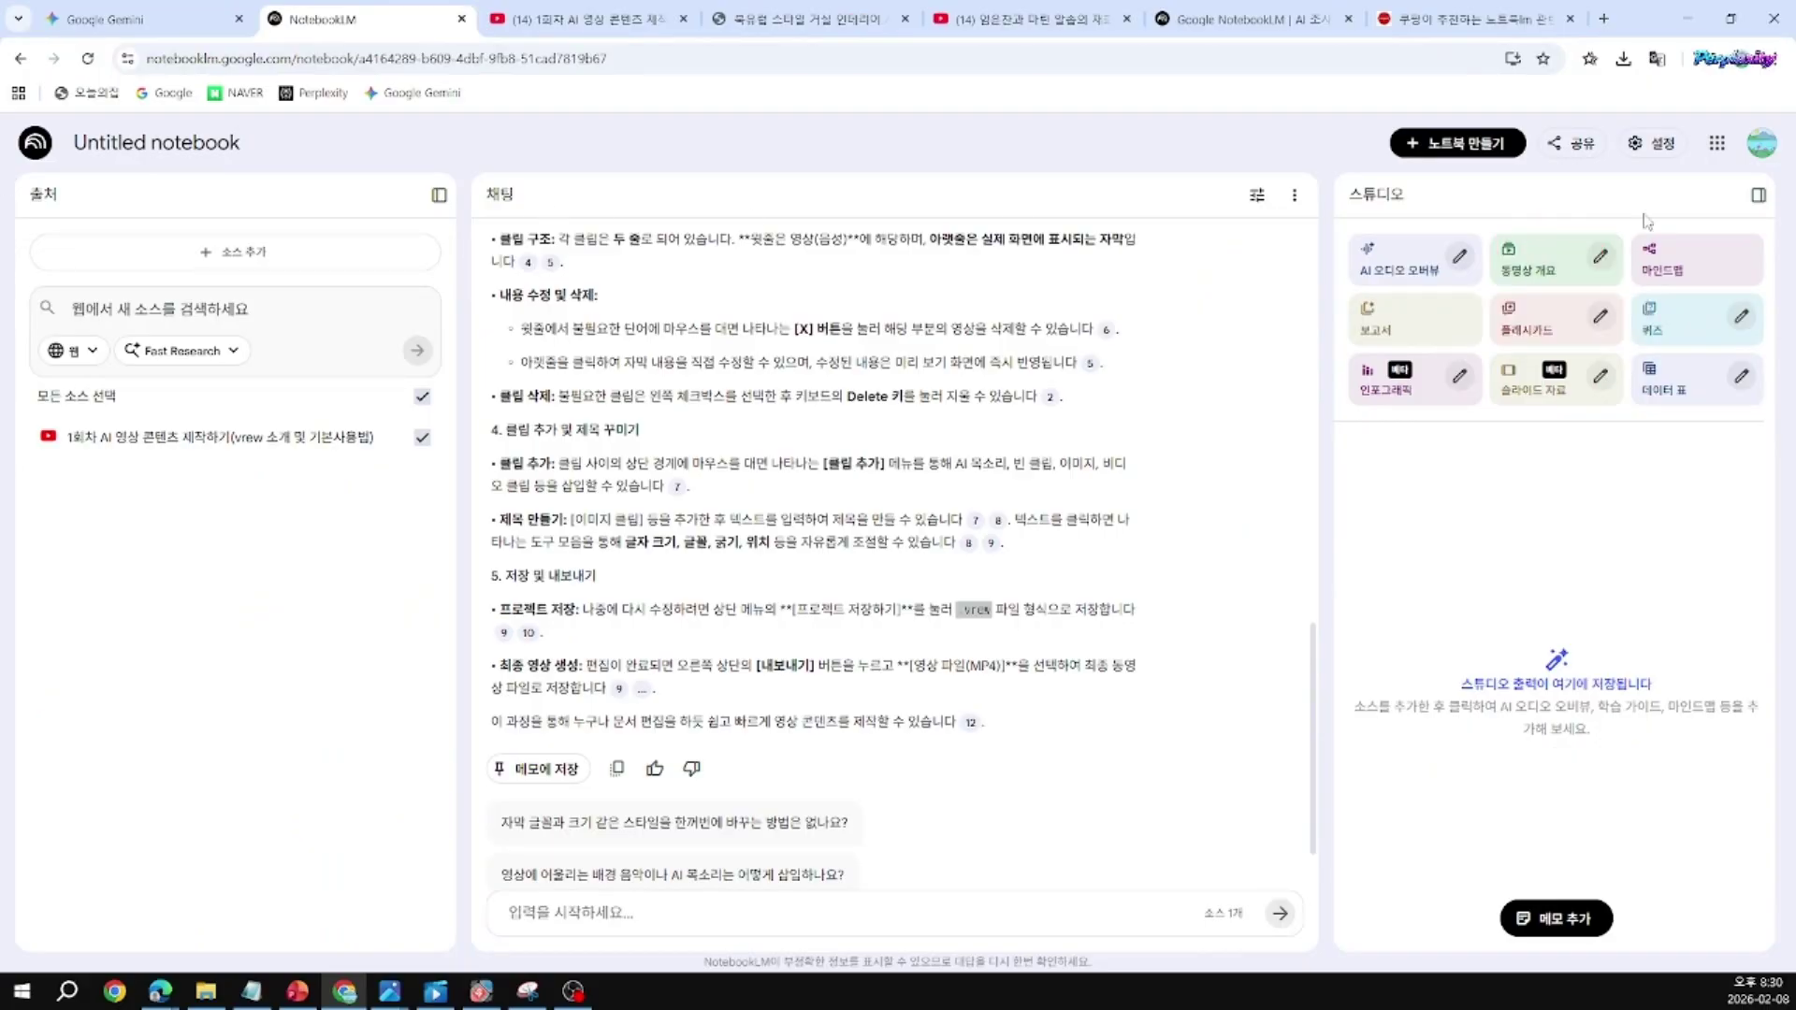
left_click(1532, 250)
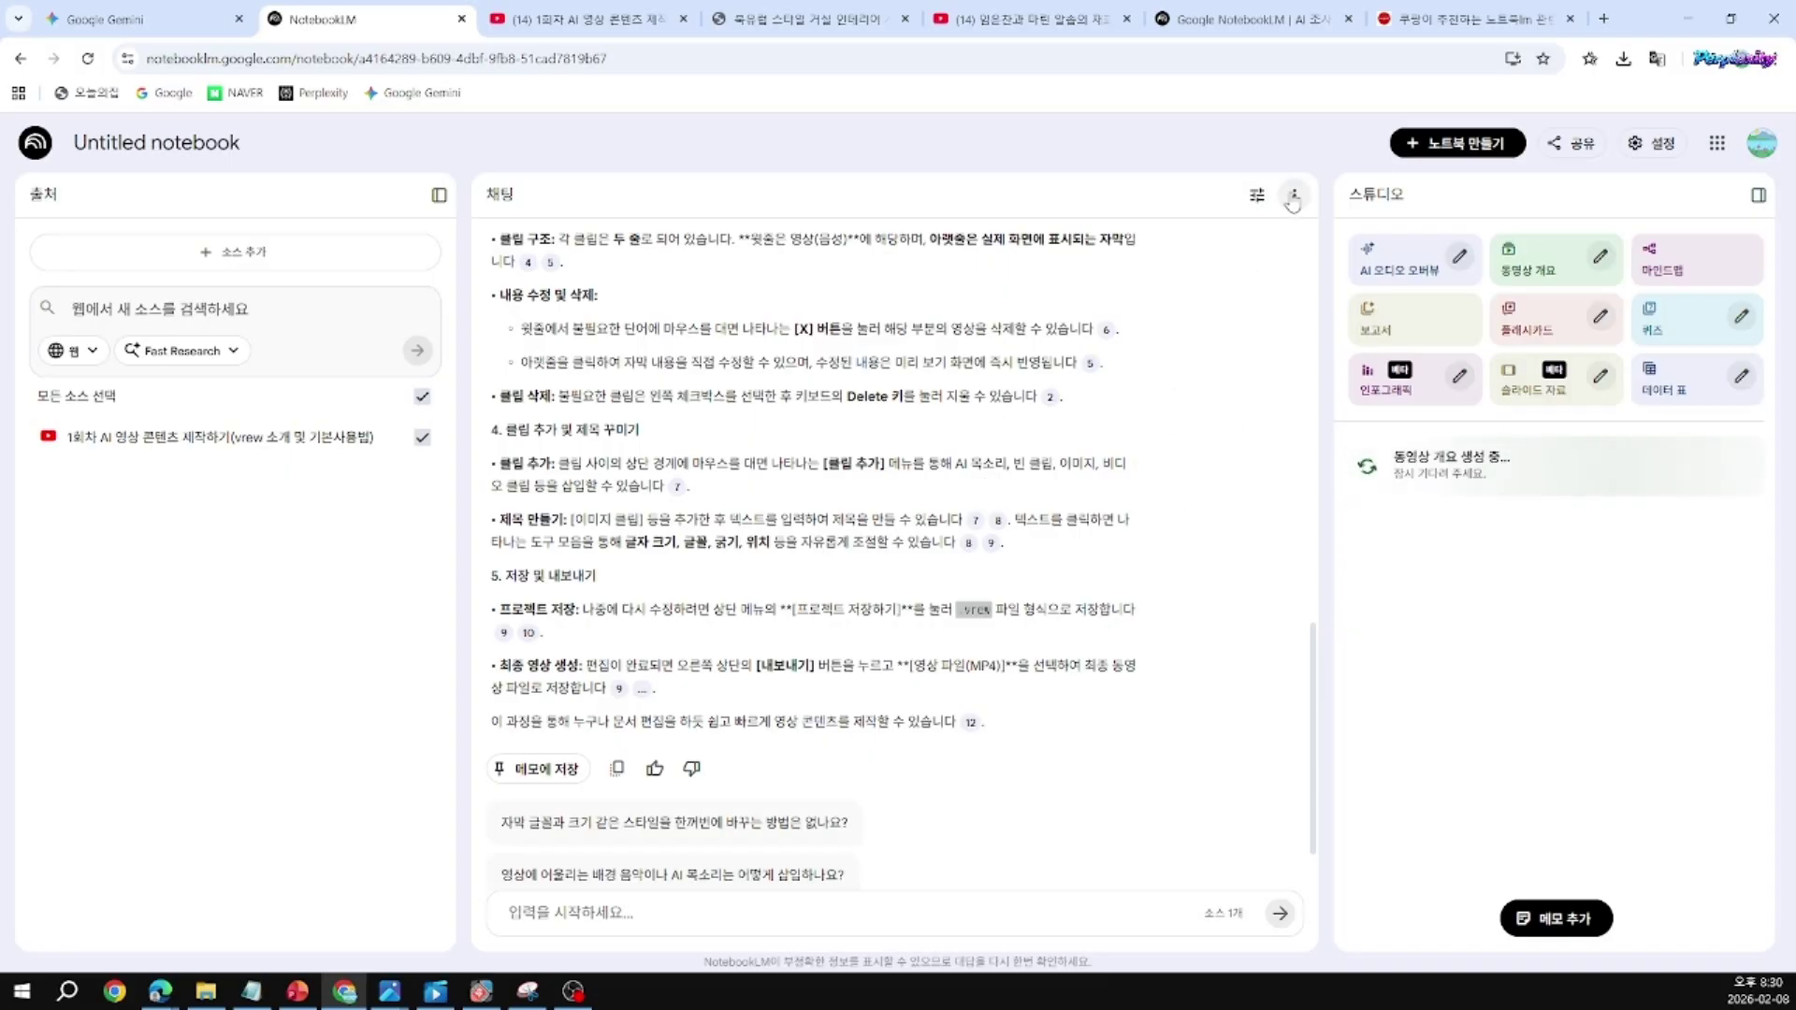
Step: Create another notebook, and on YouTube copy the share link of the SBS video about 임윤찬, 마린 알솝 and '라흐마니노프 3번'
left_click(1450, 149)
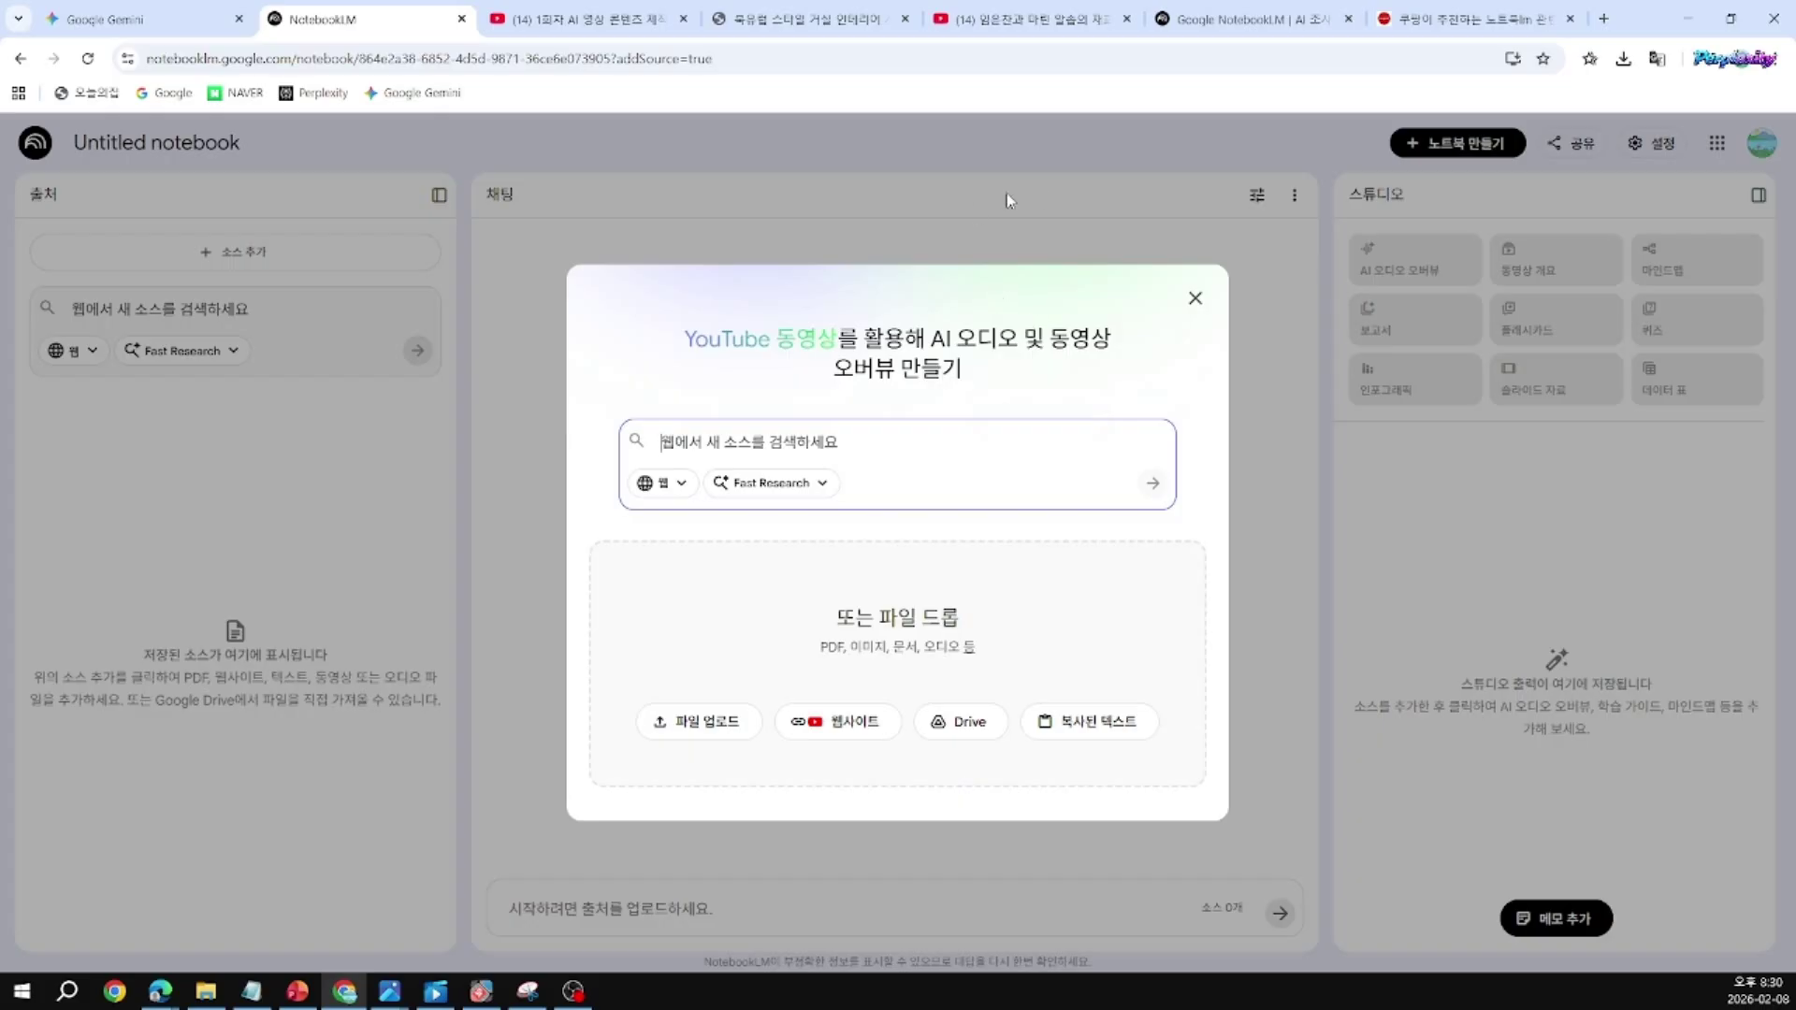
left_click(994, 23)
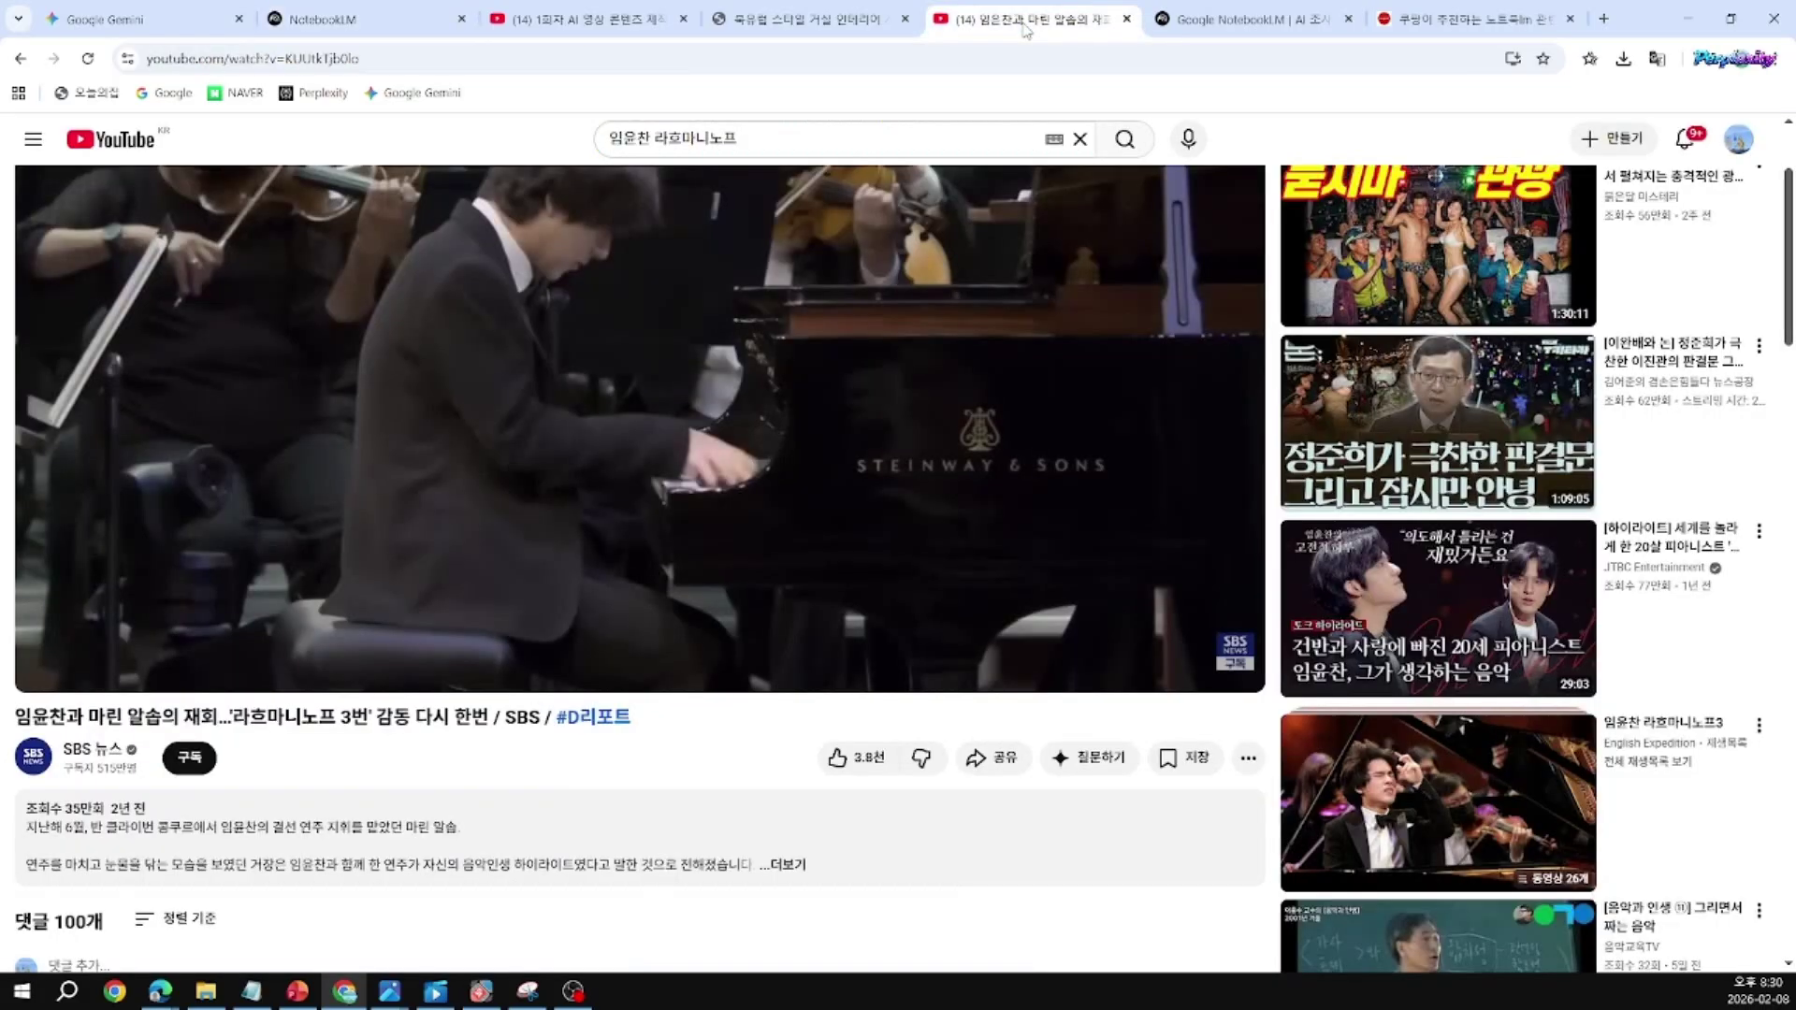
left_click(990, 758)
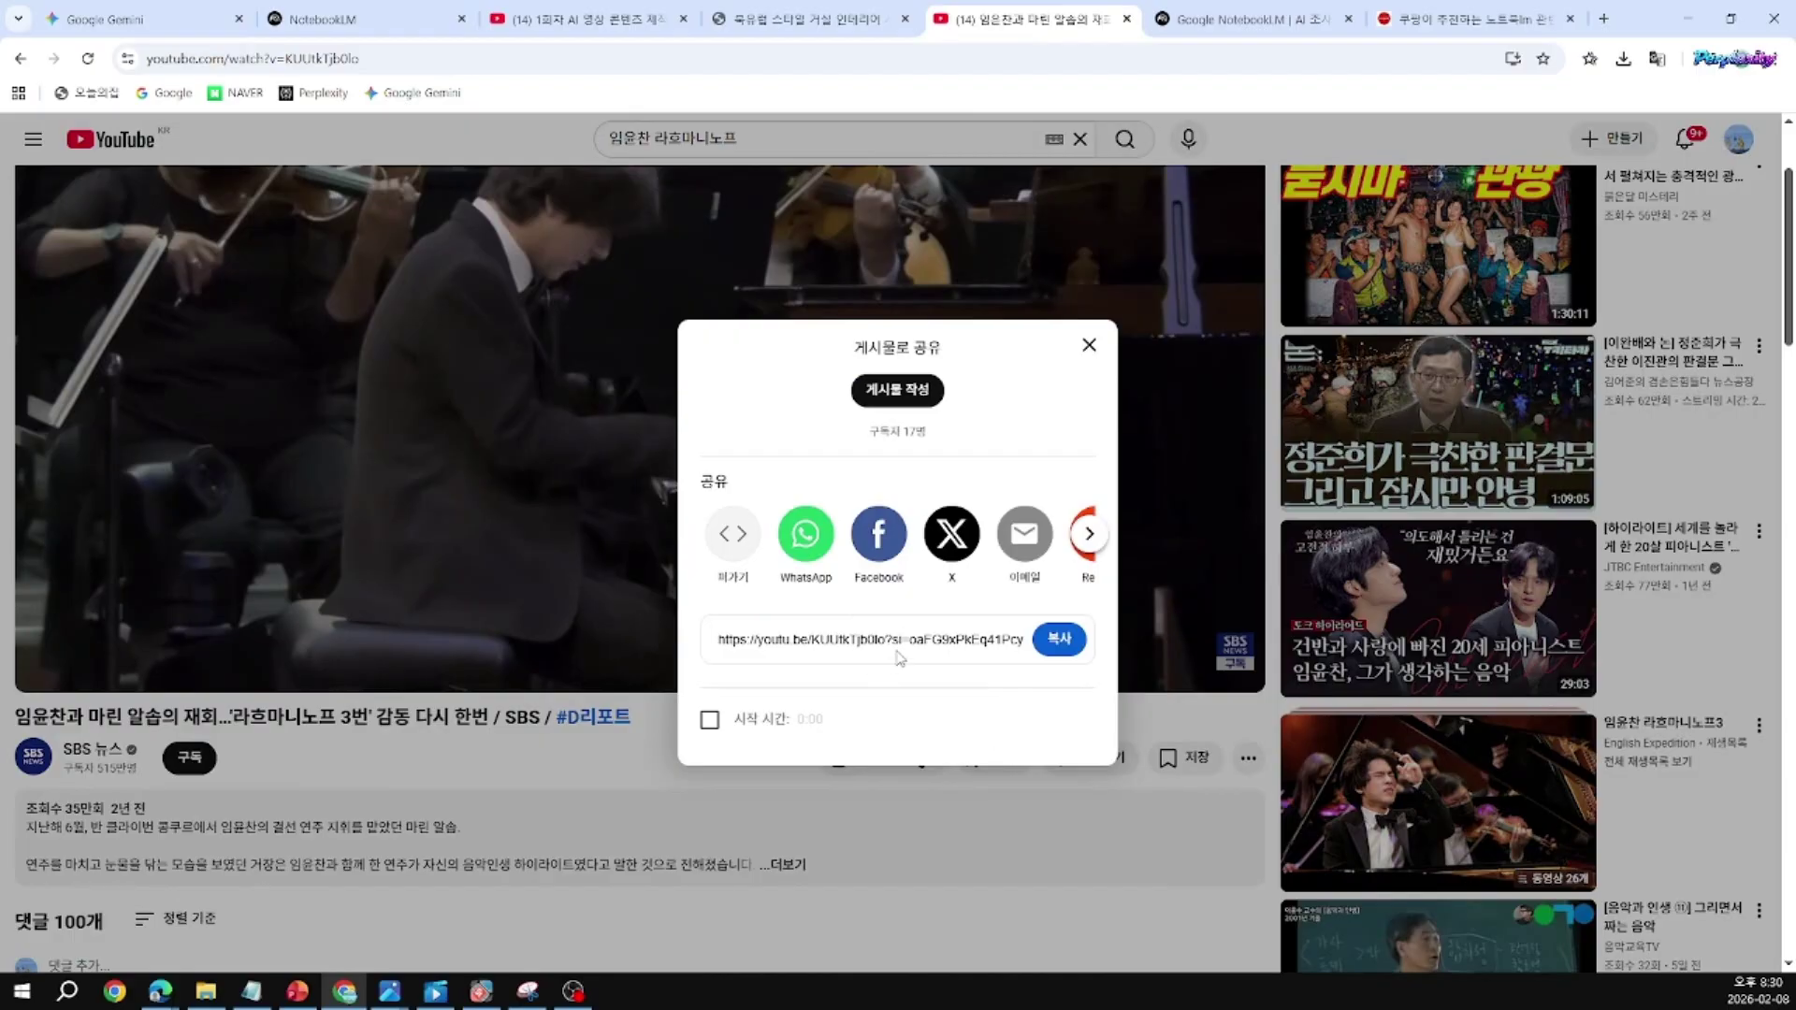
left_click(1057, 640)
left_click(1090, 346)
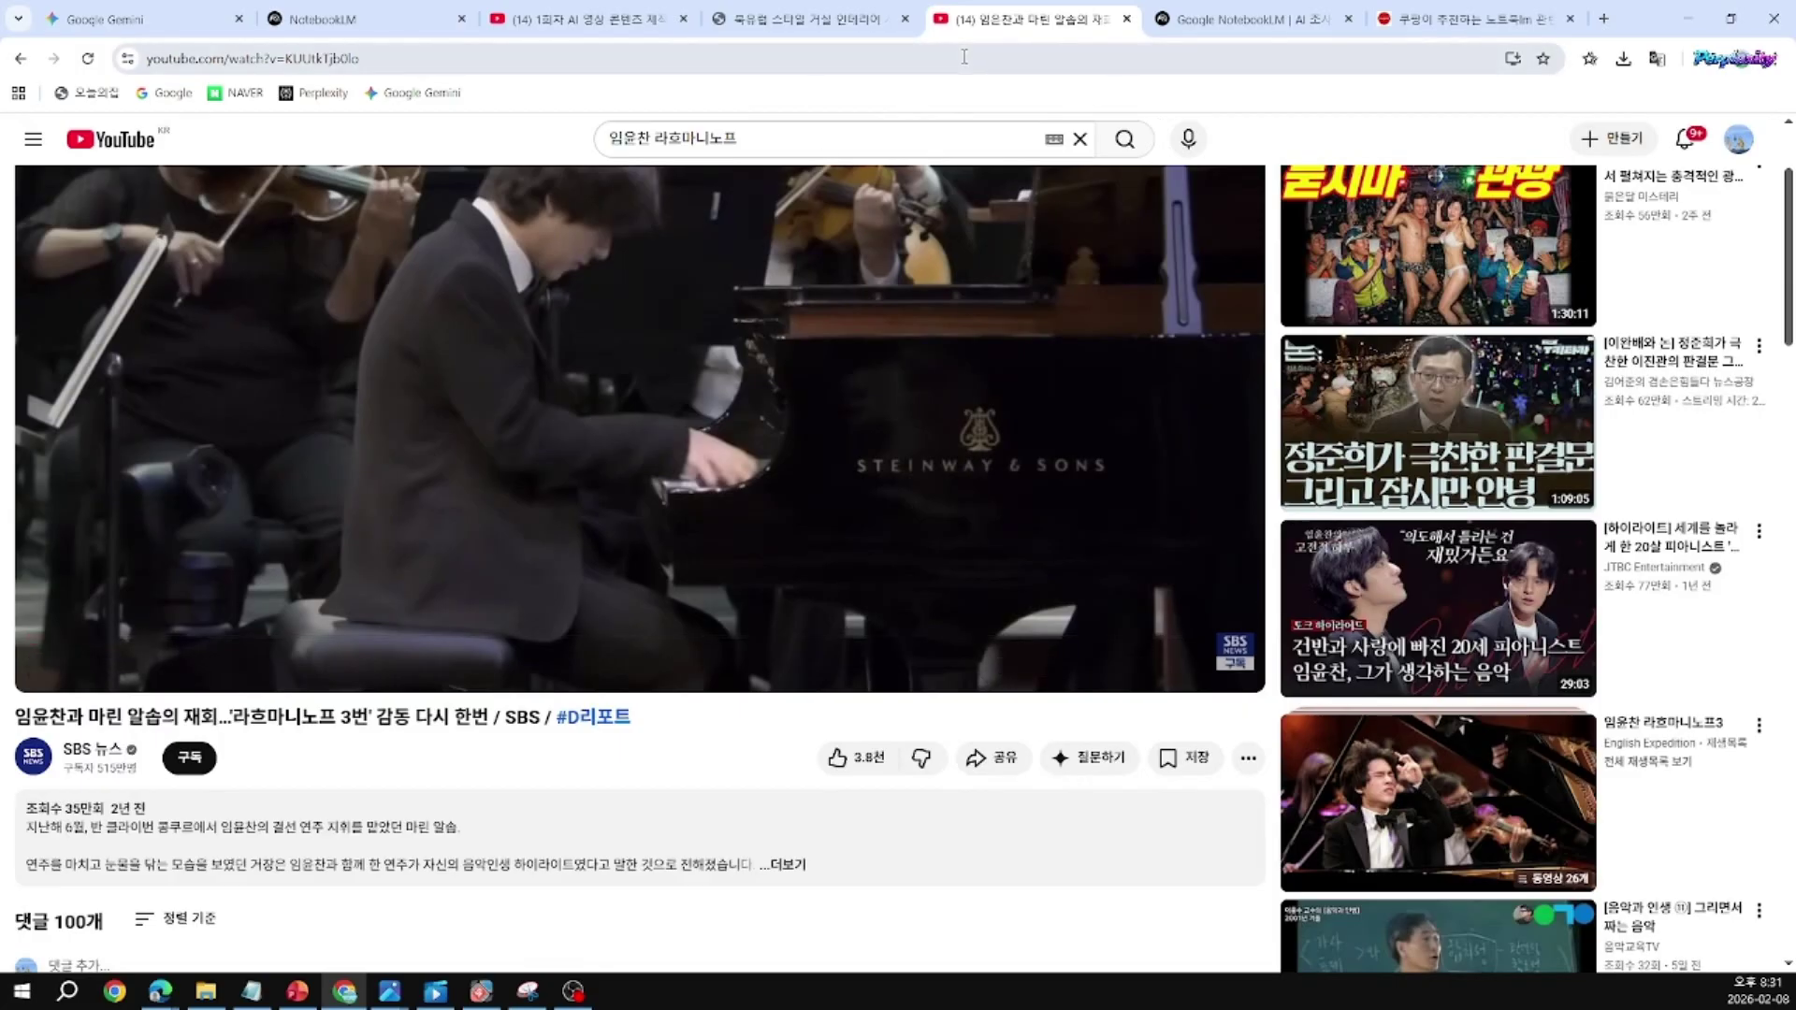
Step: Return to NotebookLM and add the SBS concert video to the new notebook using its copied link
left_click(332, 21)
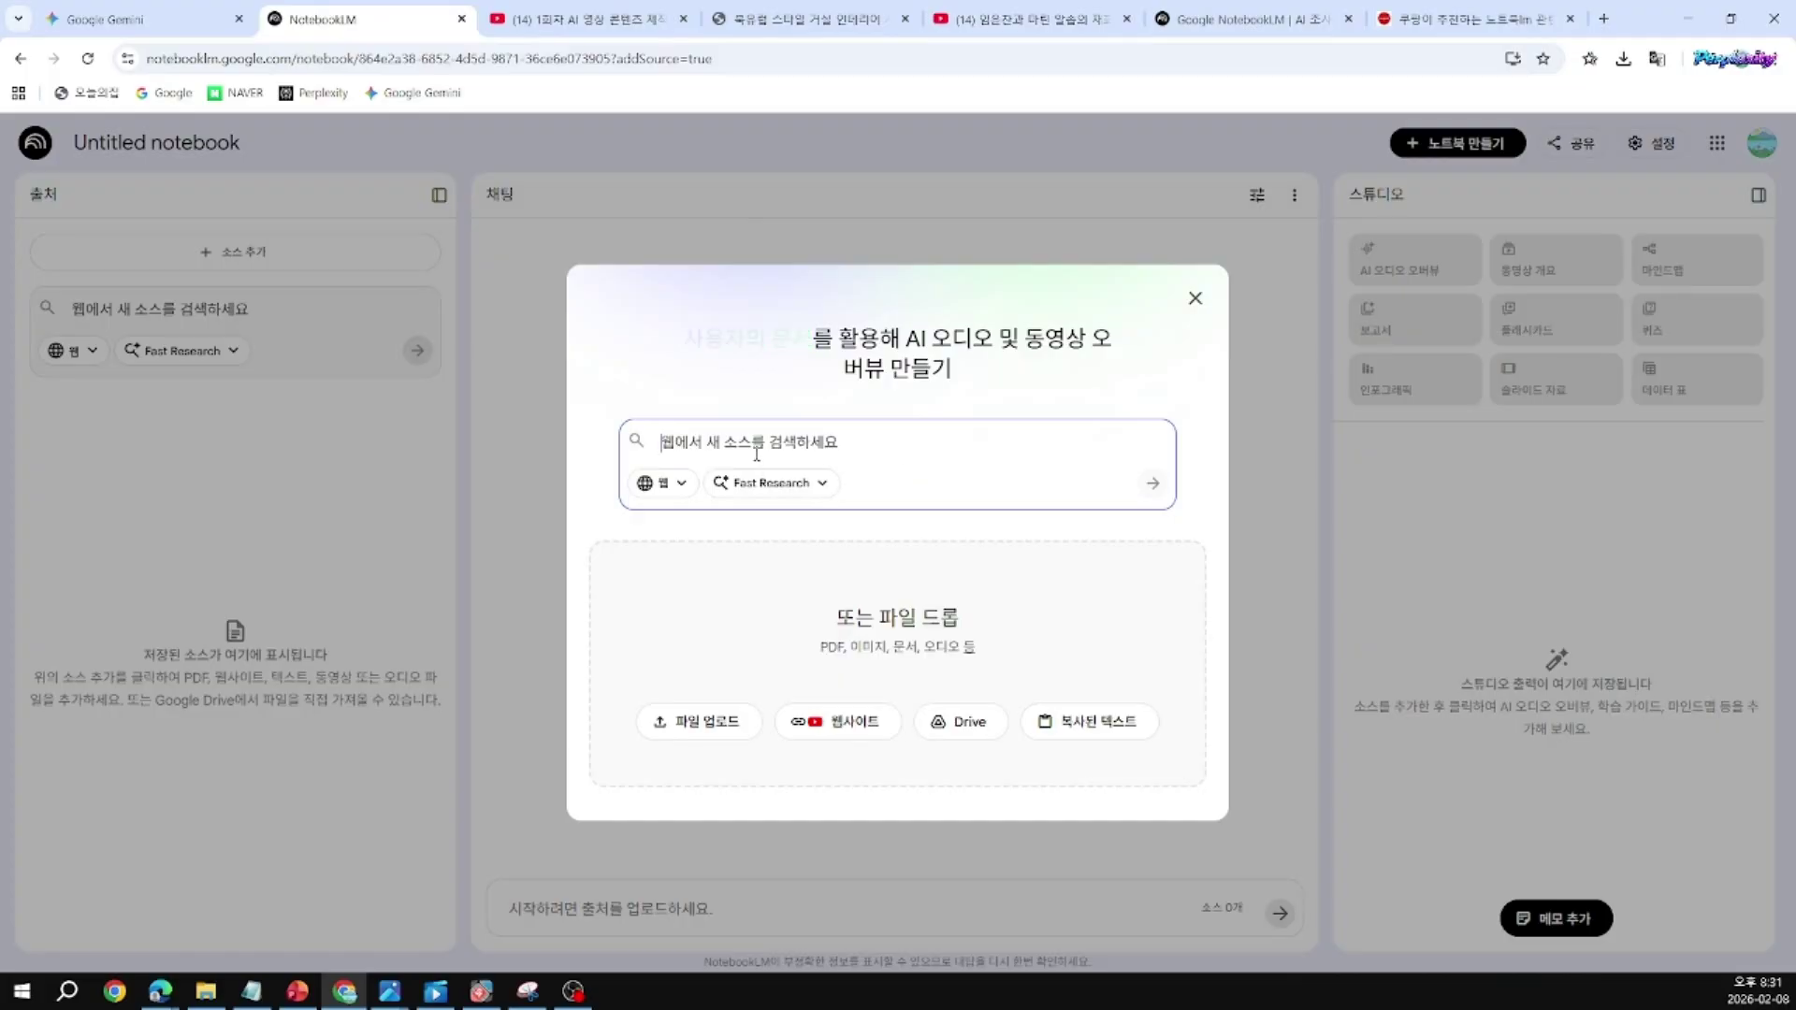
key("ctrl+v")
left_click(1165, 487)
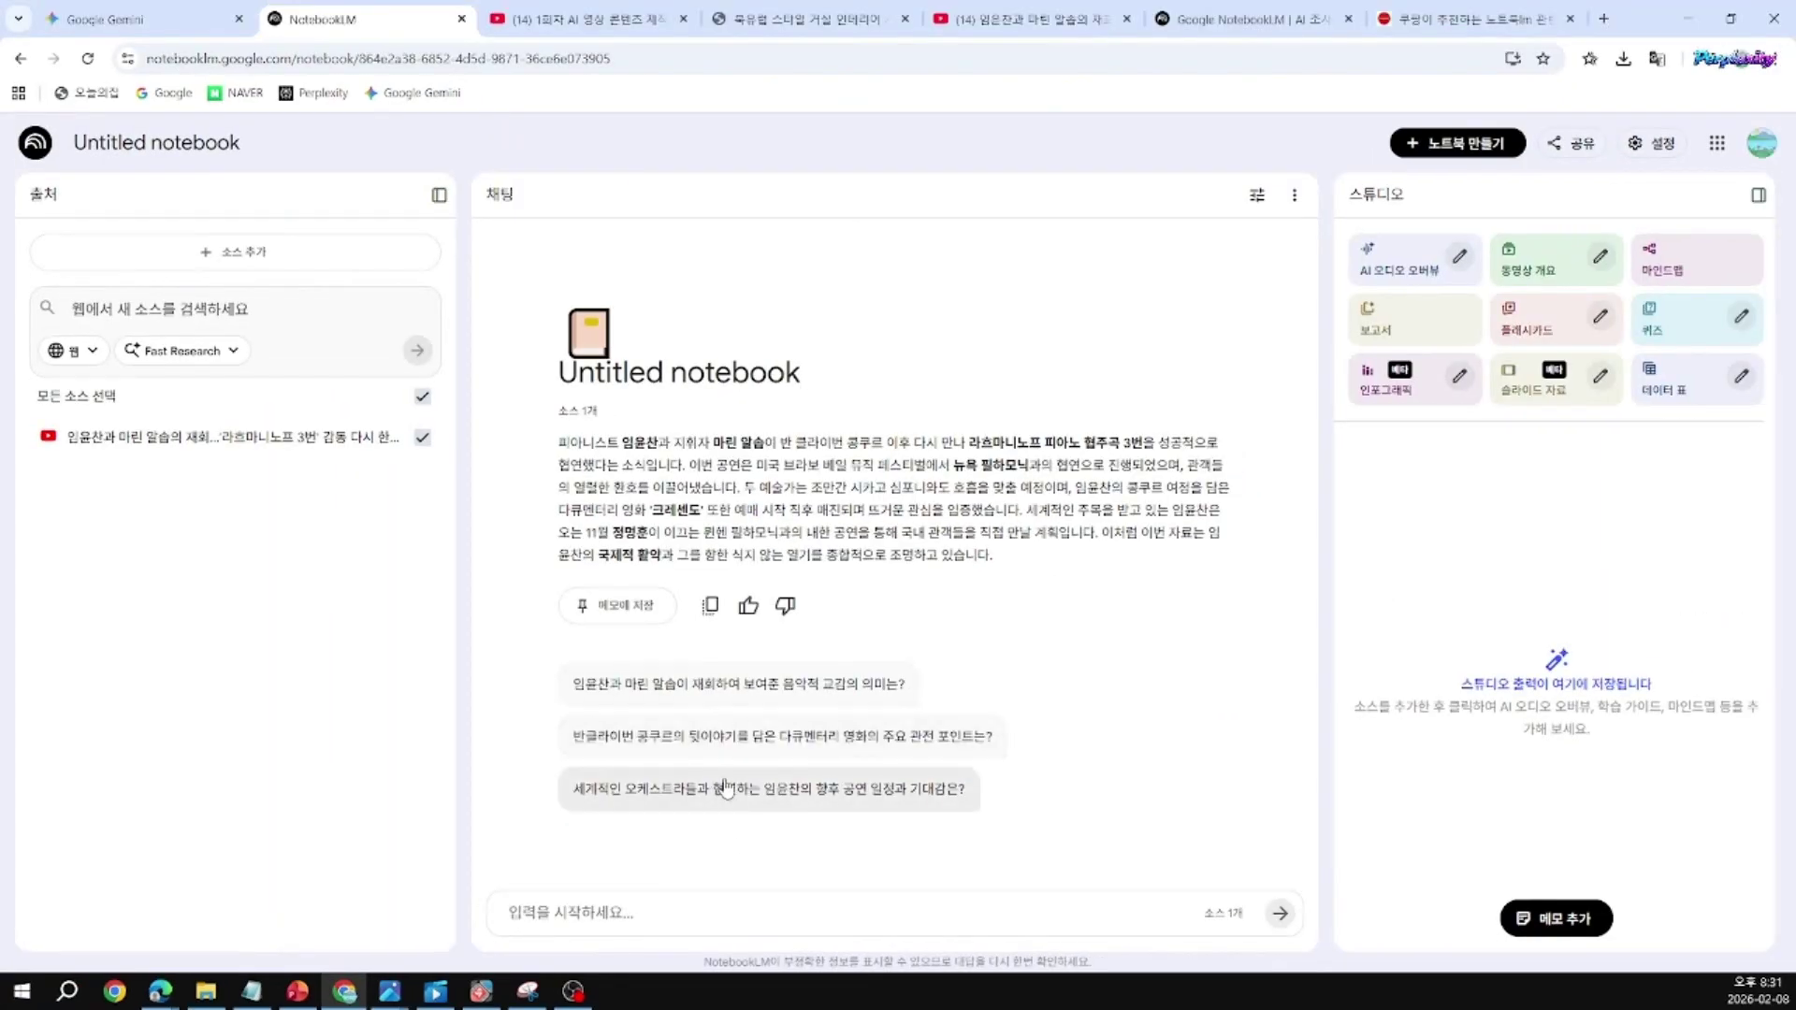
Step: Enter the chat request "좀 더 이해하기 쉬운 내용으로 만들어 주세요" and generate an overview of the concert video
left_click(565, 916)
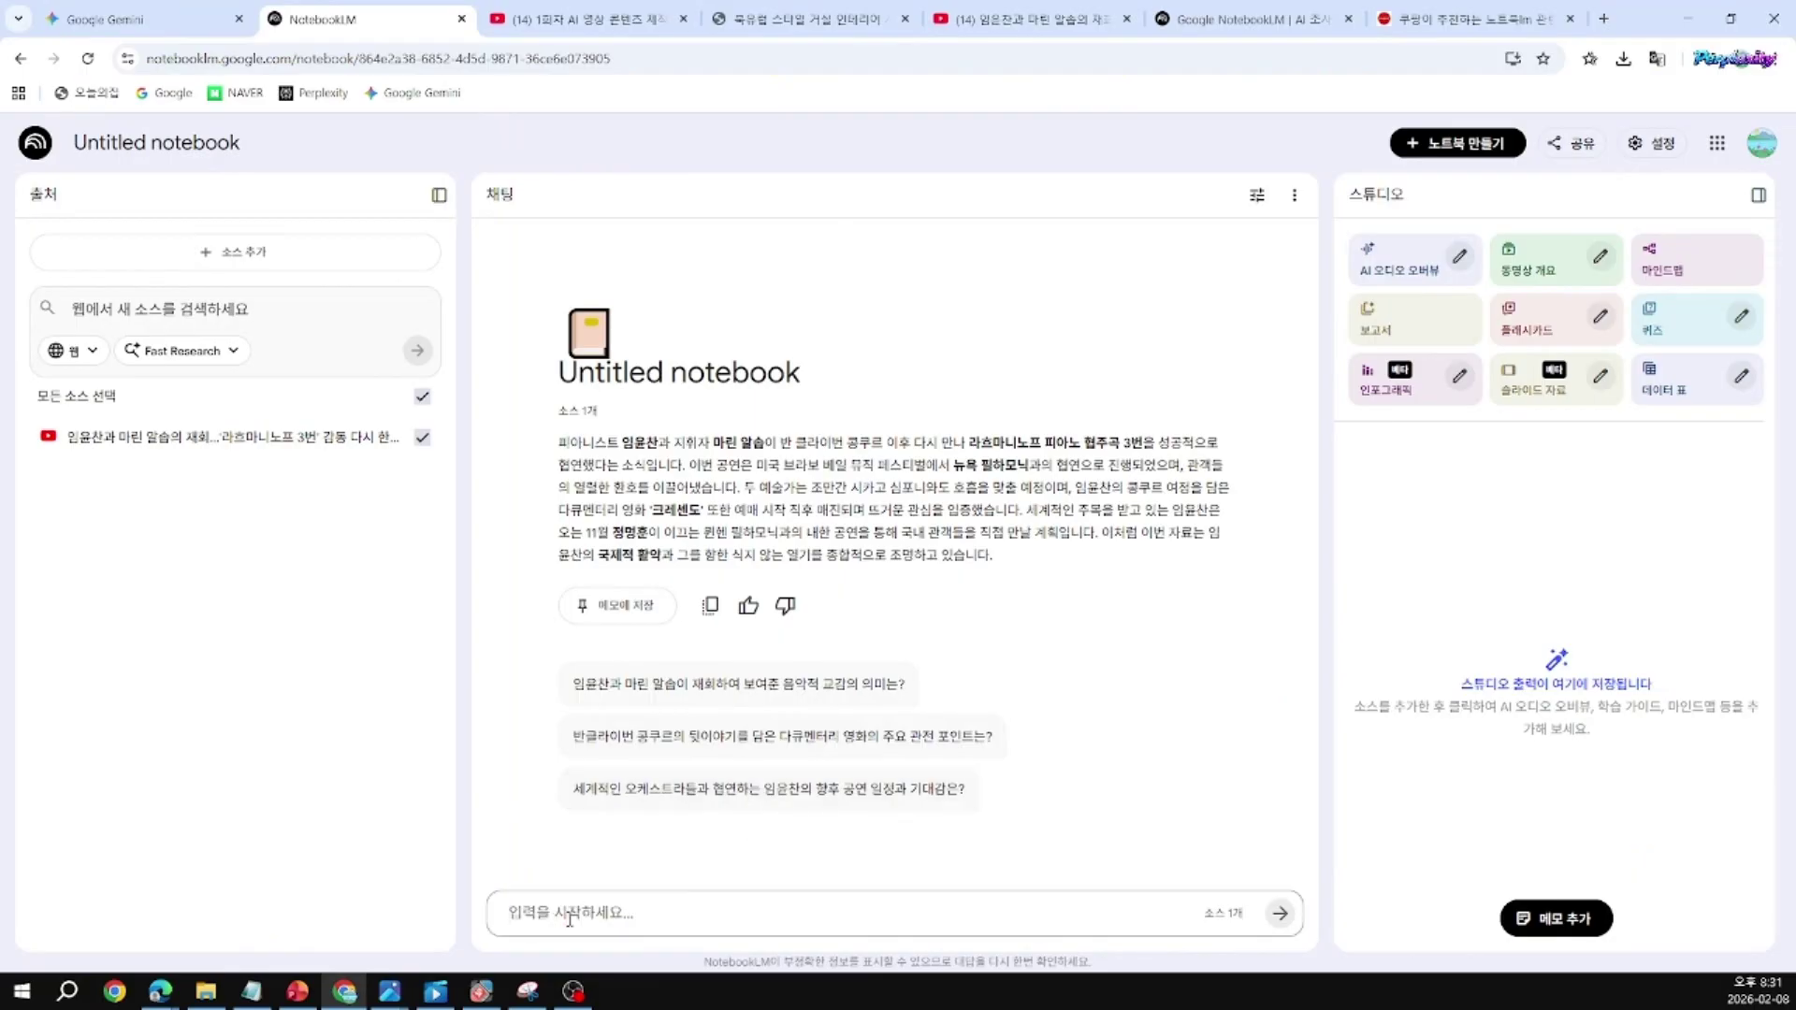
type("wh")
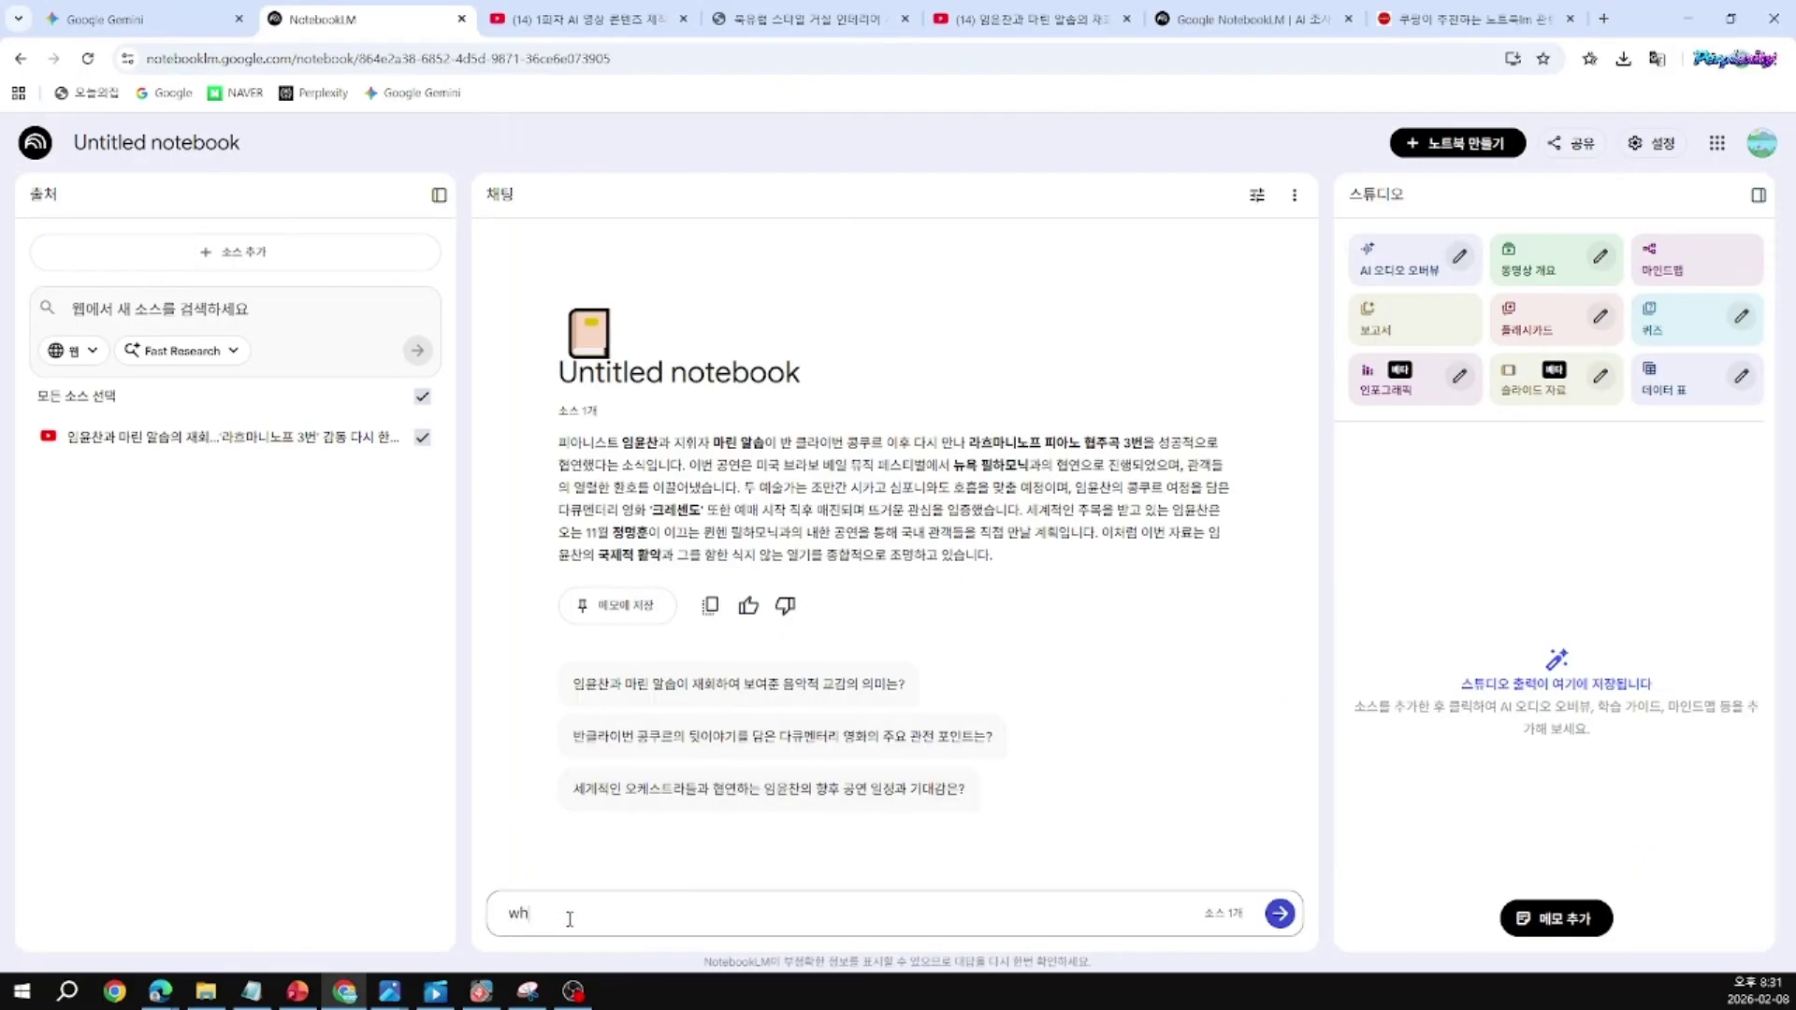
key("BackSpace")
key("BackSpace")
type("지")
type(" 더 이해하")
type("기 쉬우")
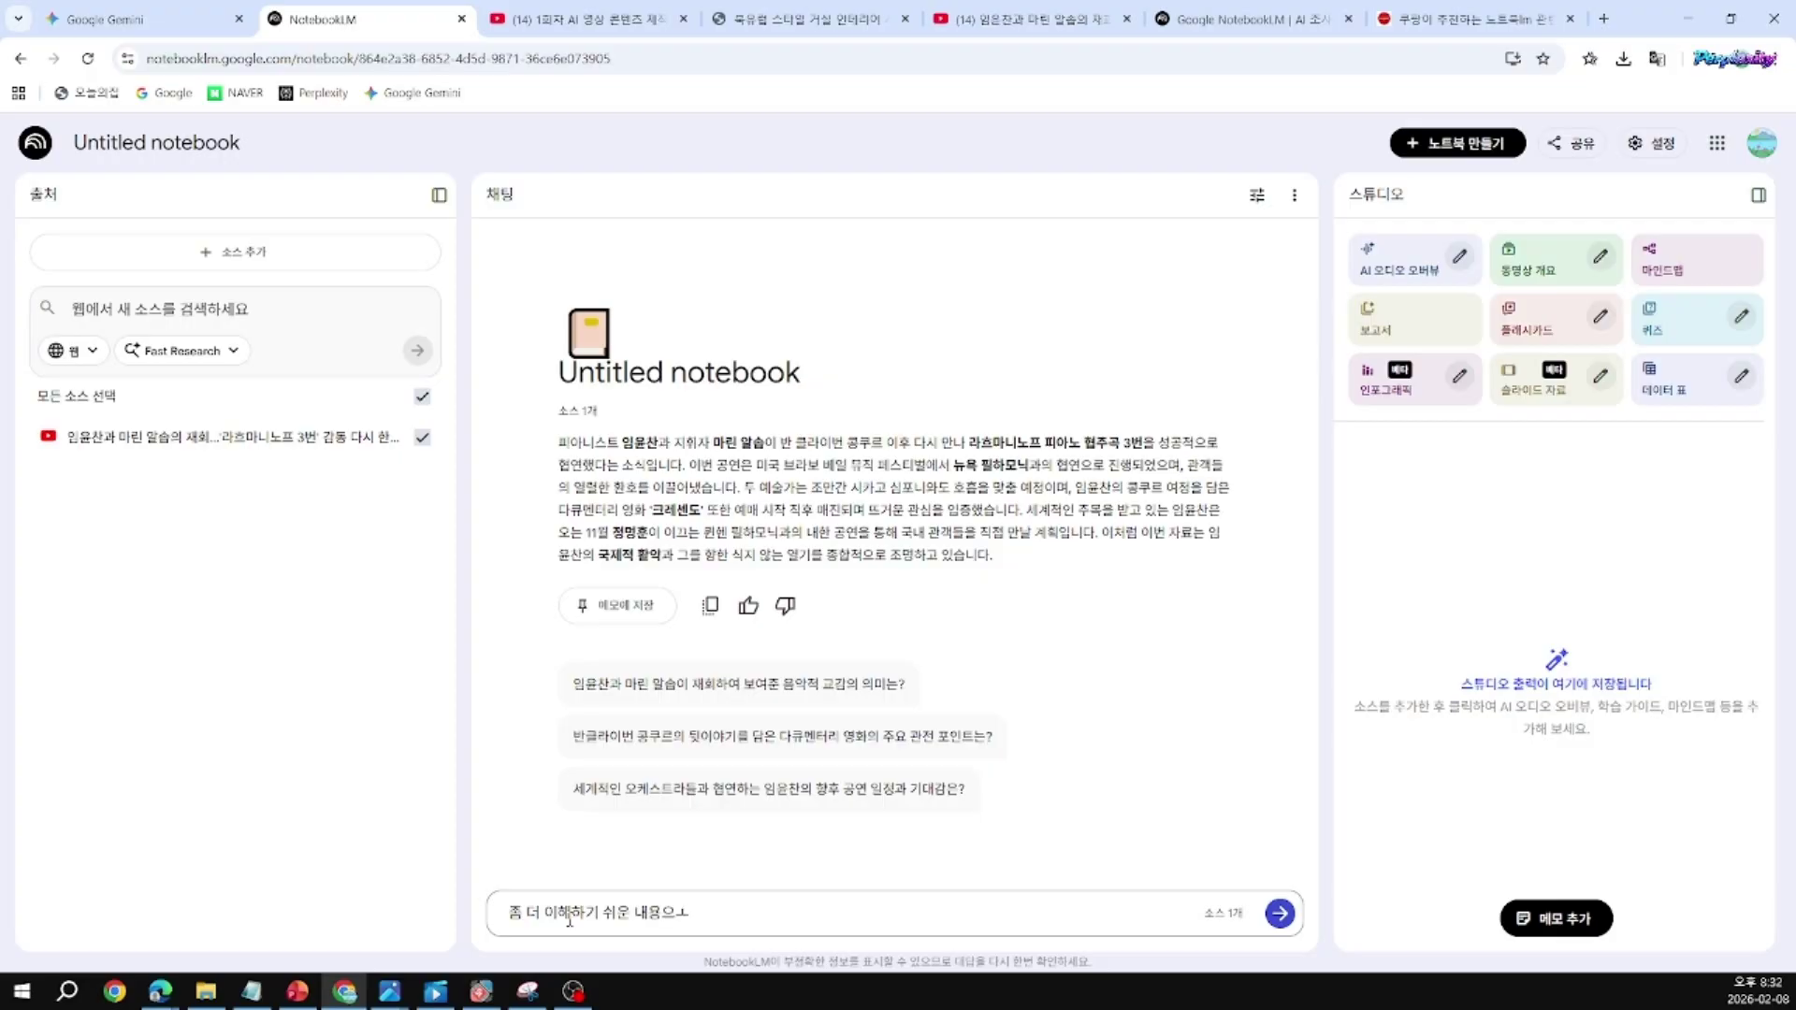
type("만들어 주세요")
left_click(1552, 261)
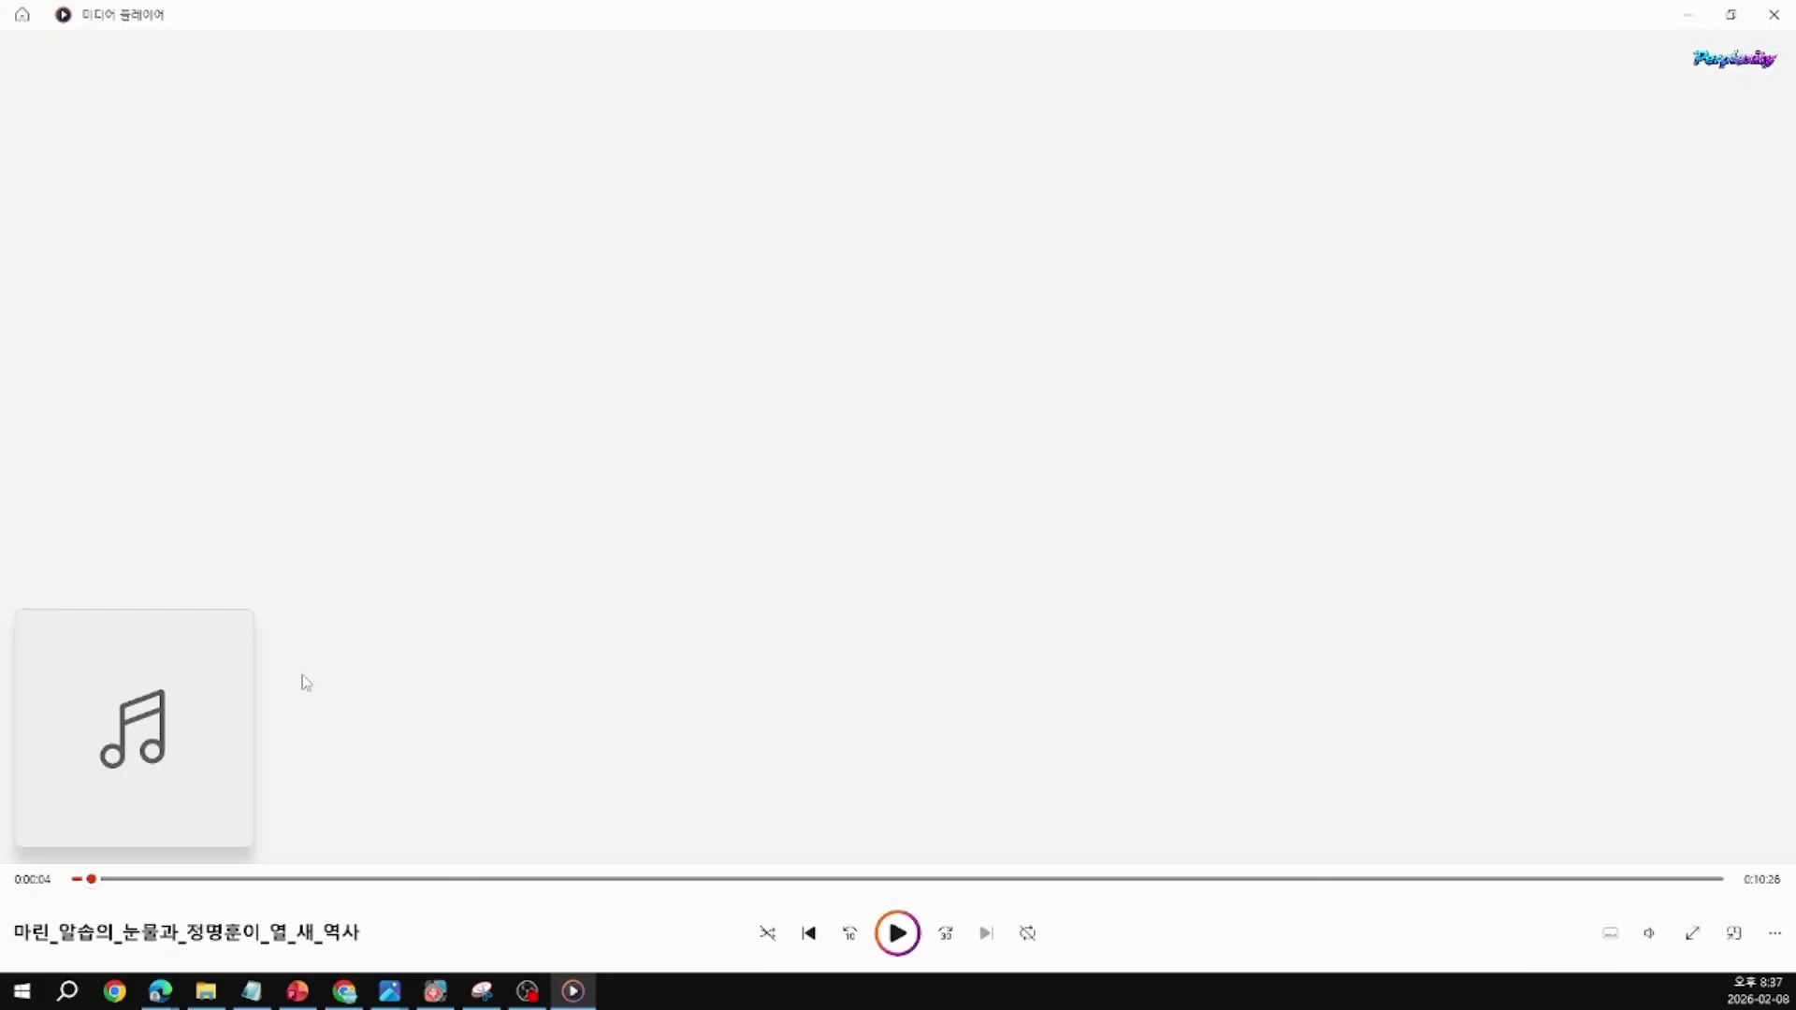
Step: Play the audio "마린_알솝의_눈물과_정명훈이_열_새_역사" from its beginning at volume 4 in the media player, and close the player
left_click(879, 939)
left_click_drag(97, 881, 75, 883)
left_click(1649, 933)
left_click_drag(1617, 888, 1593, 895)
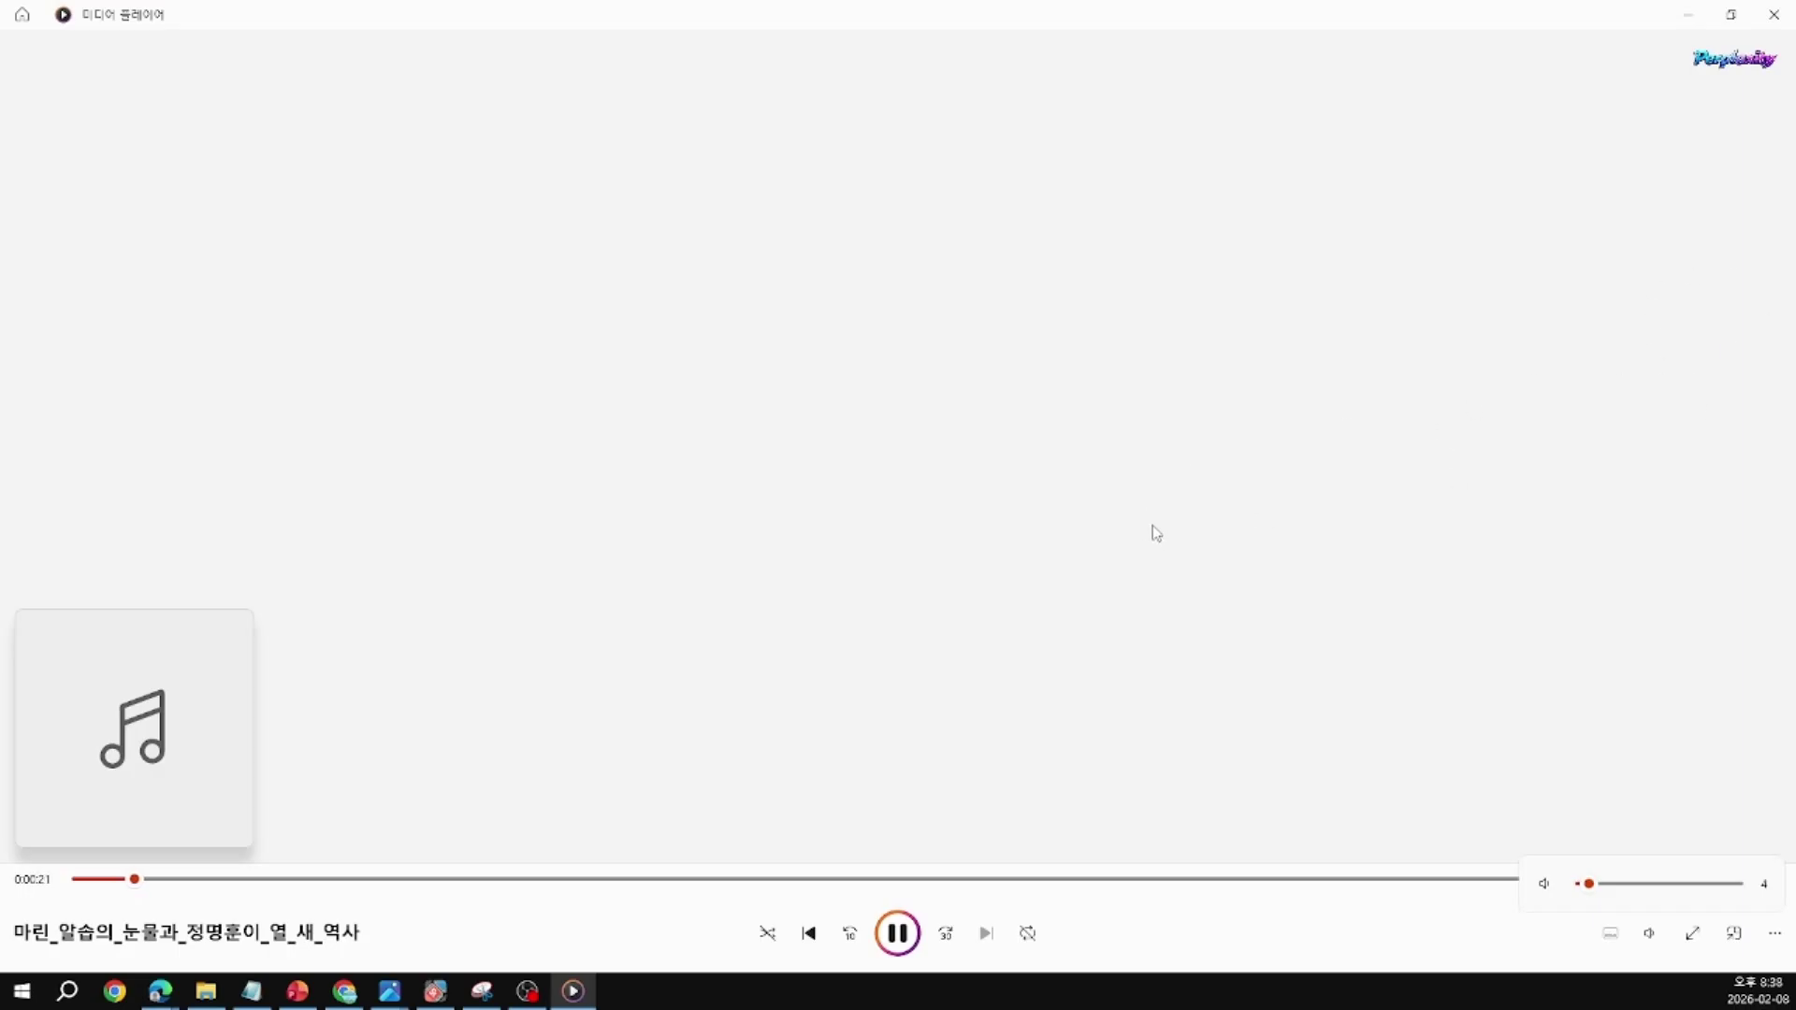
left_click(1791, 21)
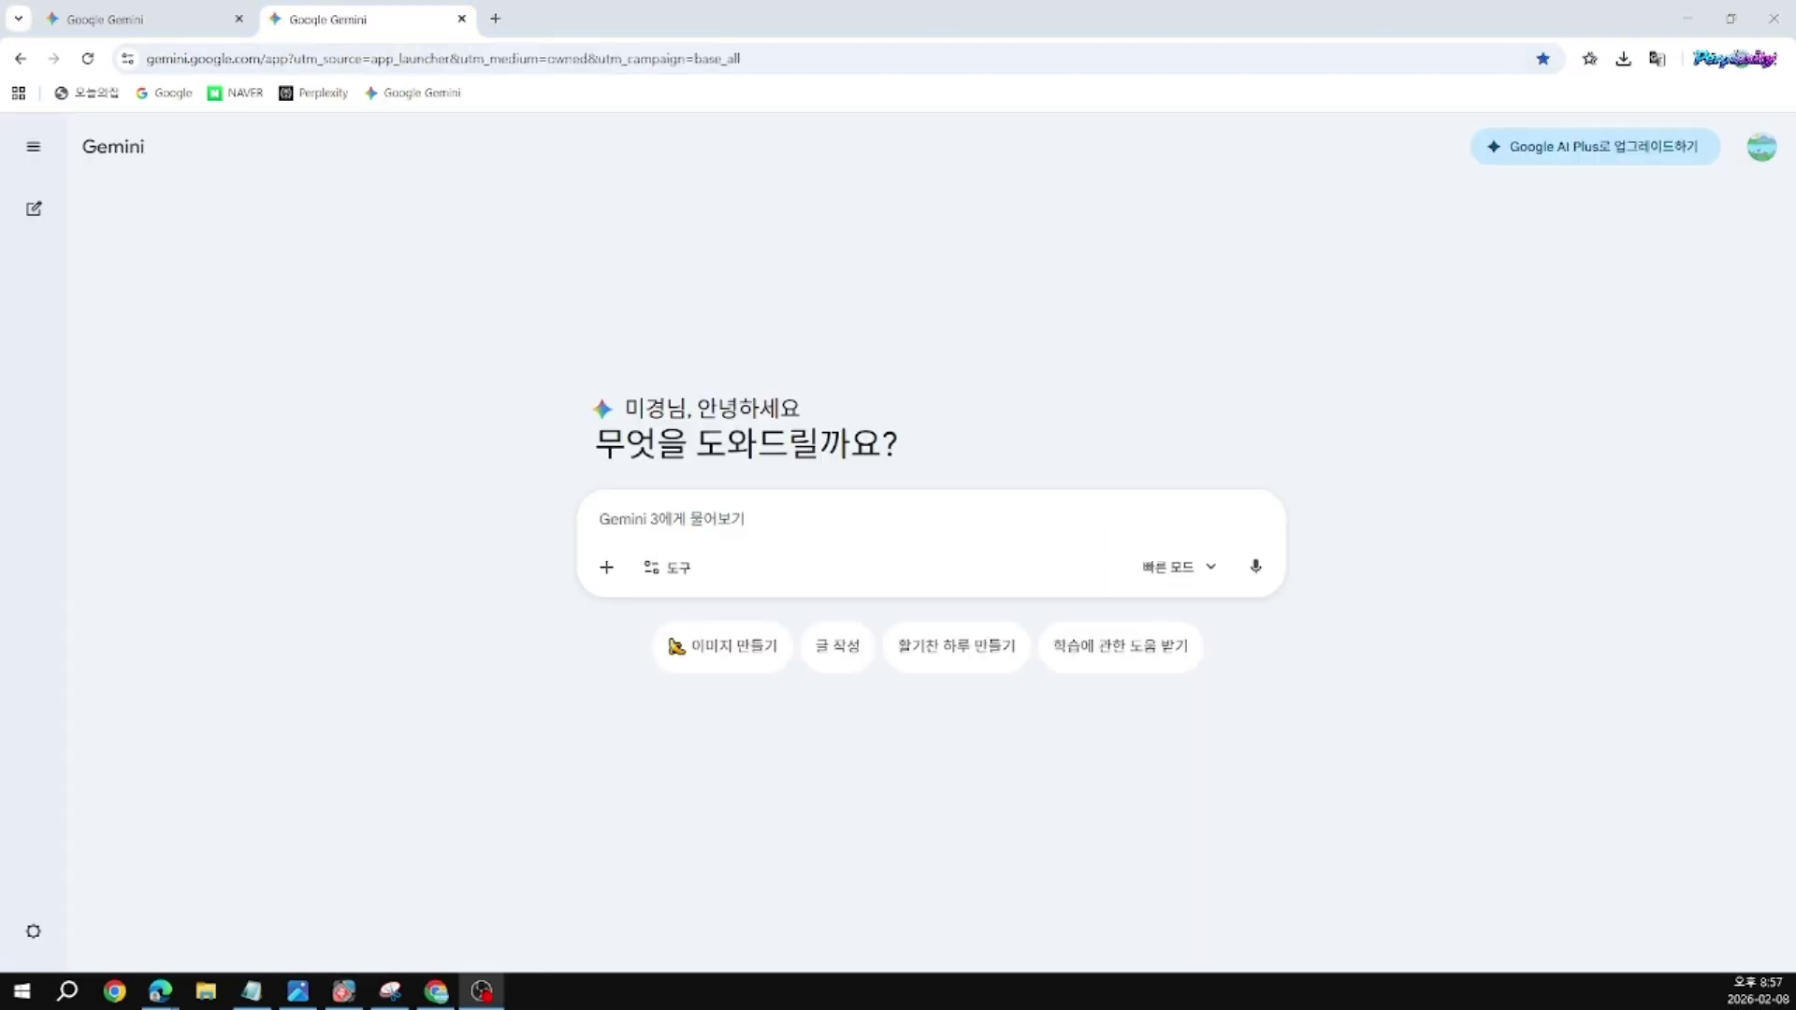
Step: In Google Gemini, attach the white daisy picture dated Aug 27, 2025 from Google Photos to the prompt
left_click(606, 567)
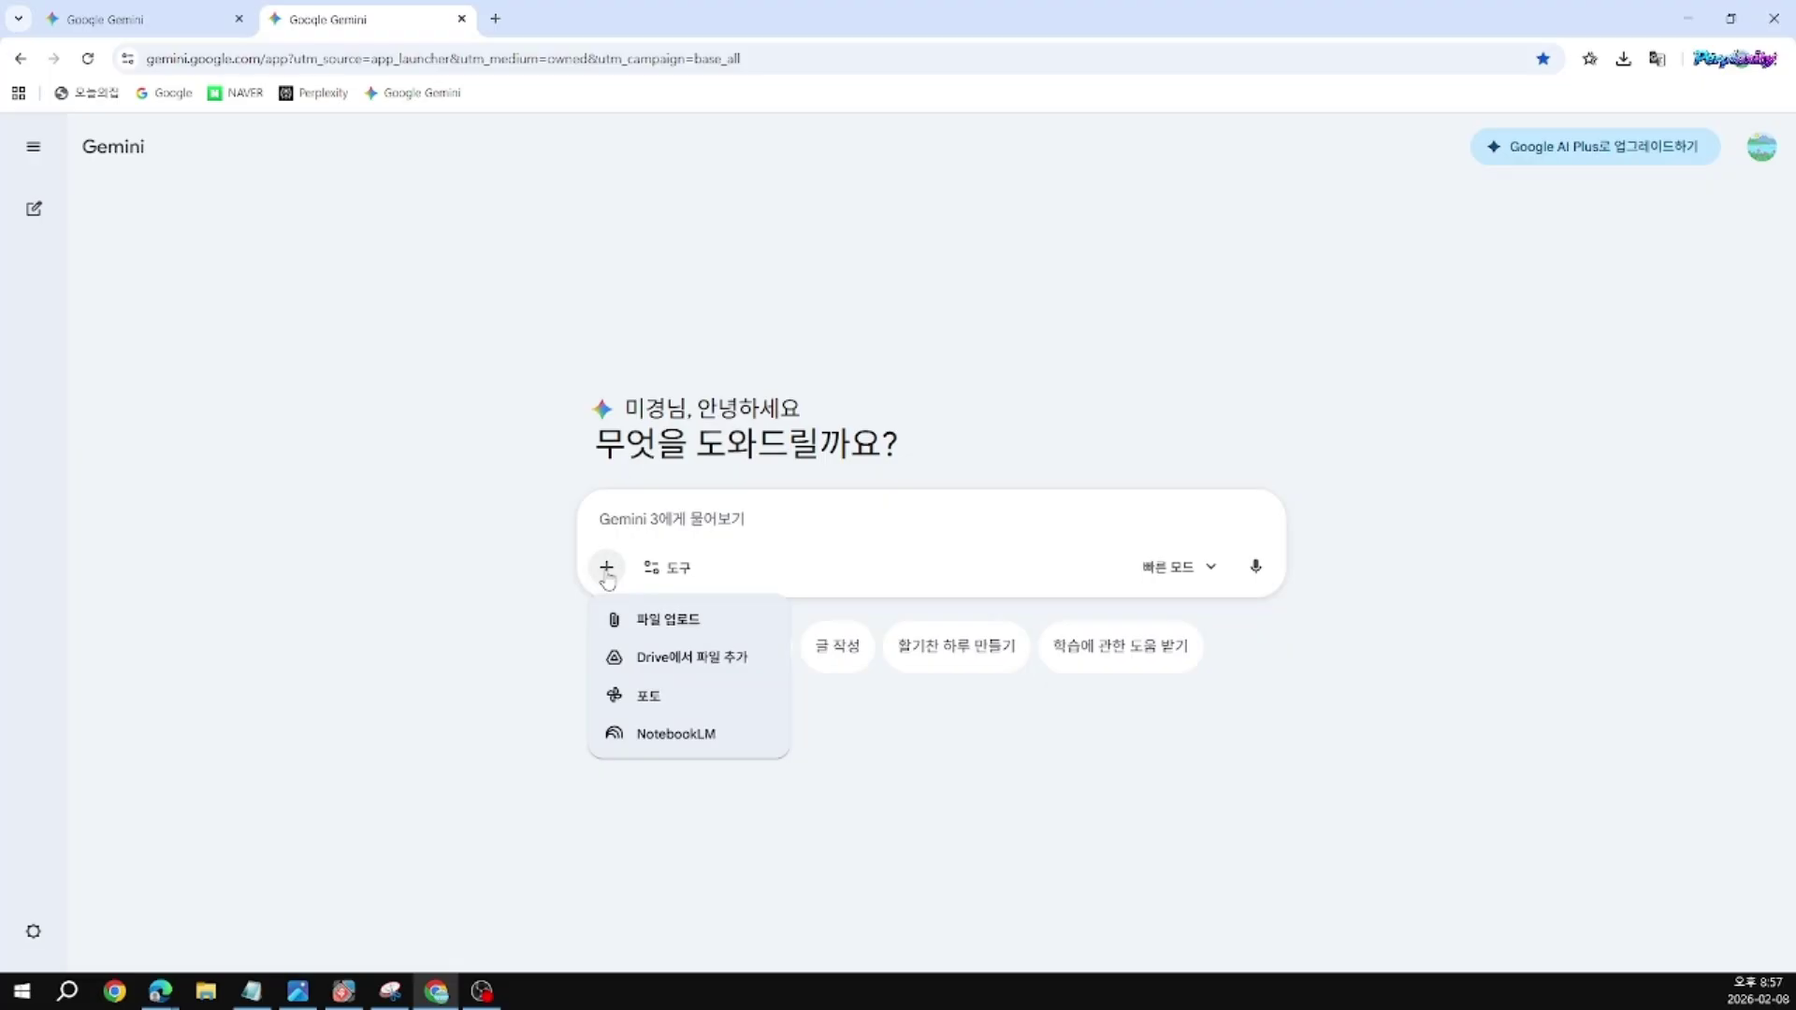
left_click(620, 704)
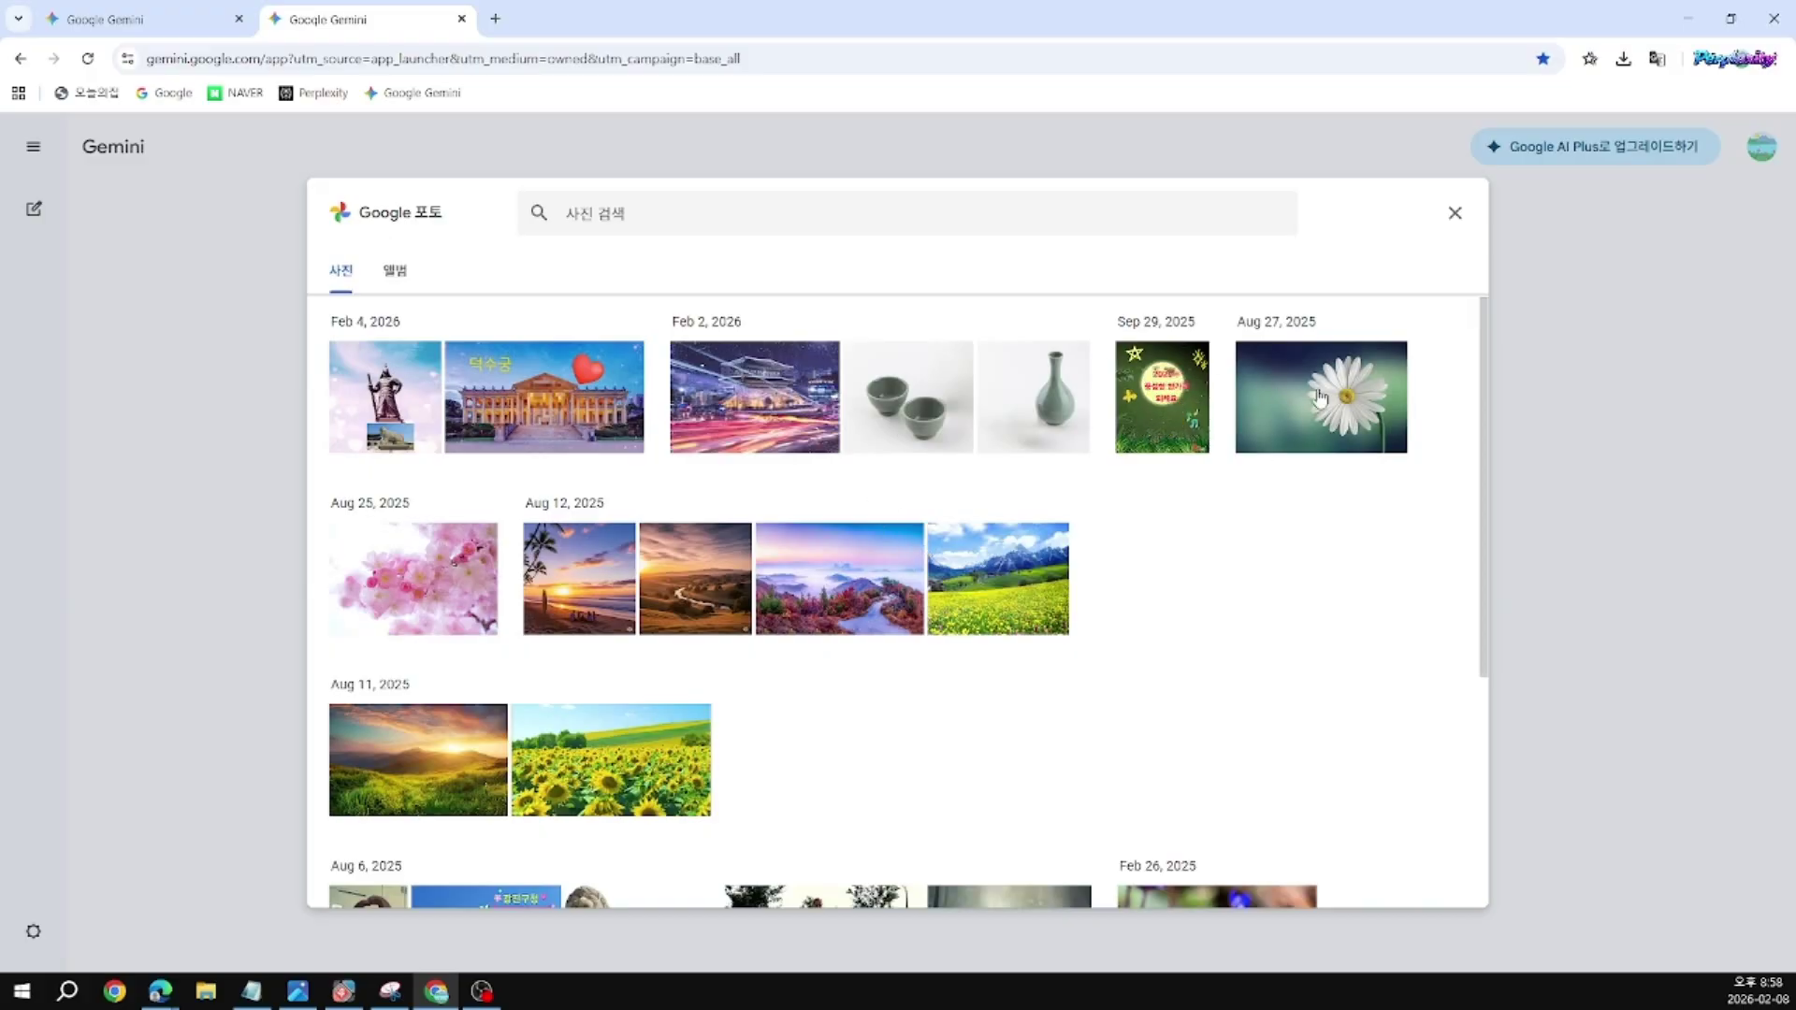
left_click(1327, 418)
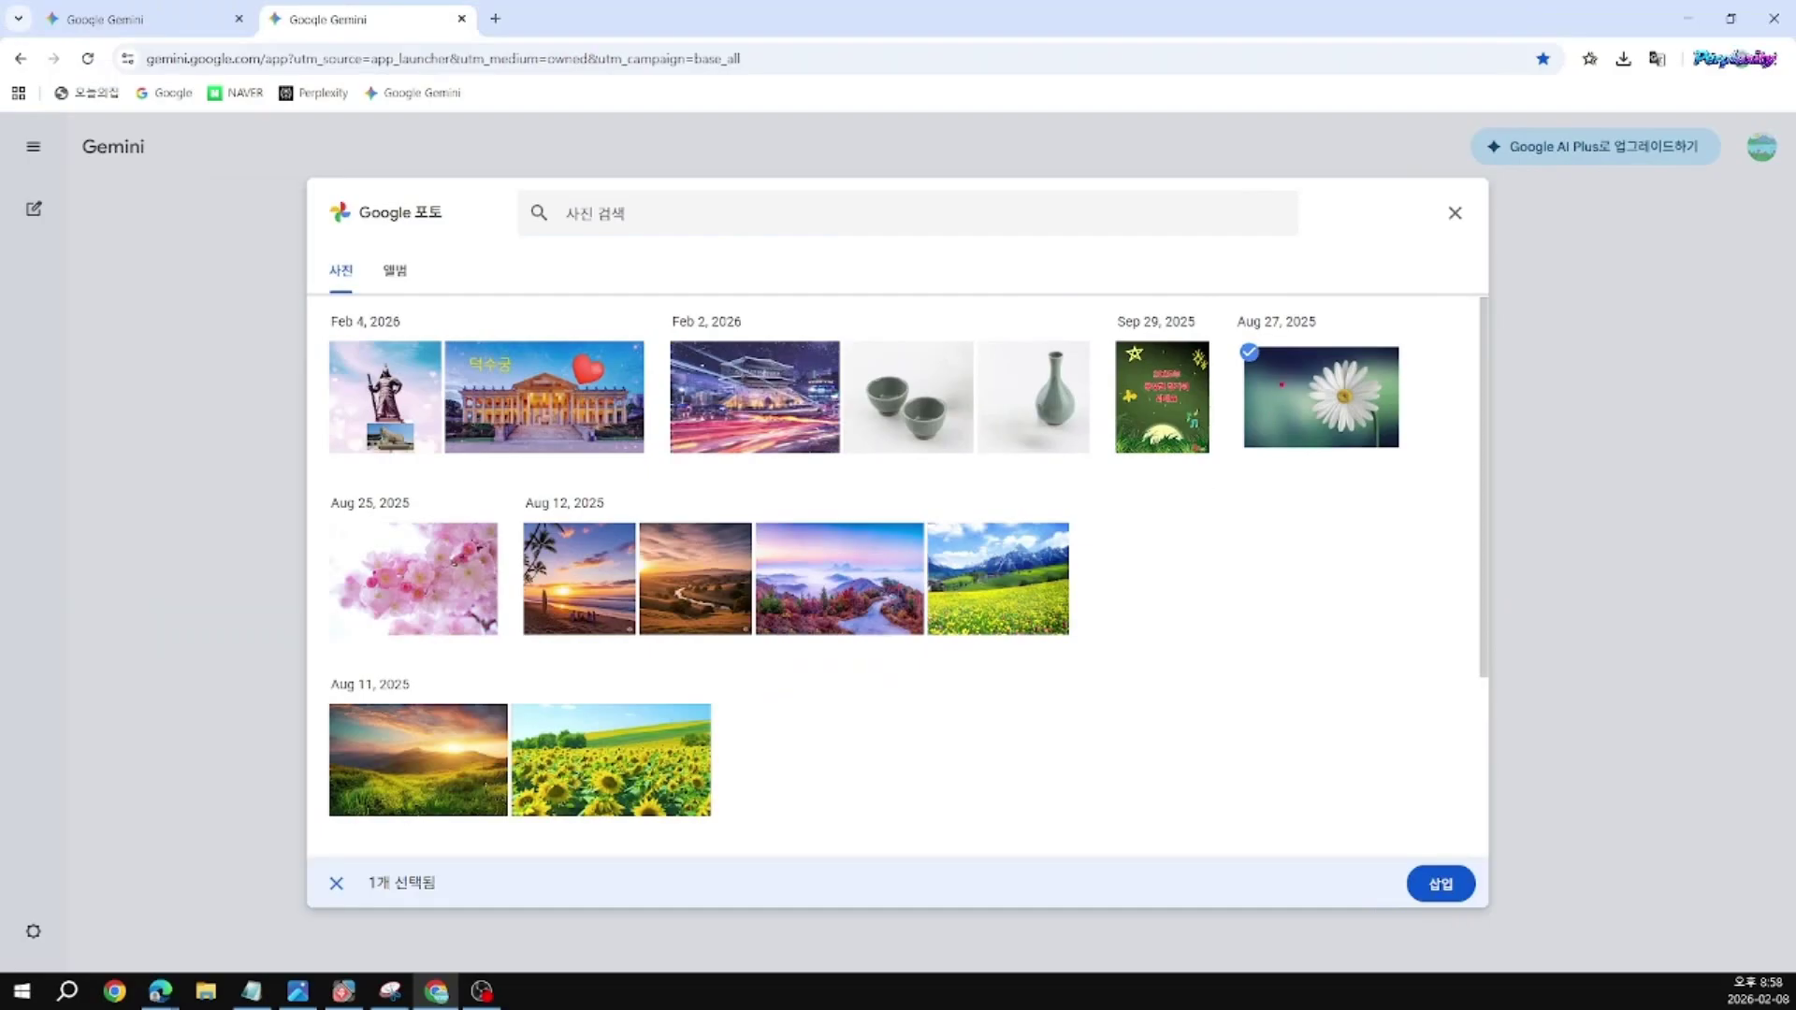
mouse_move(1184, 325)
left_mouse_down()
mouse_move(1180, 371)
mouse_move(1213, 424)
left_mouse_up()
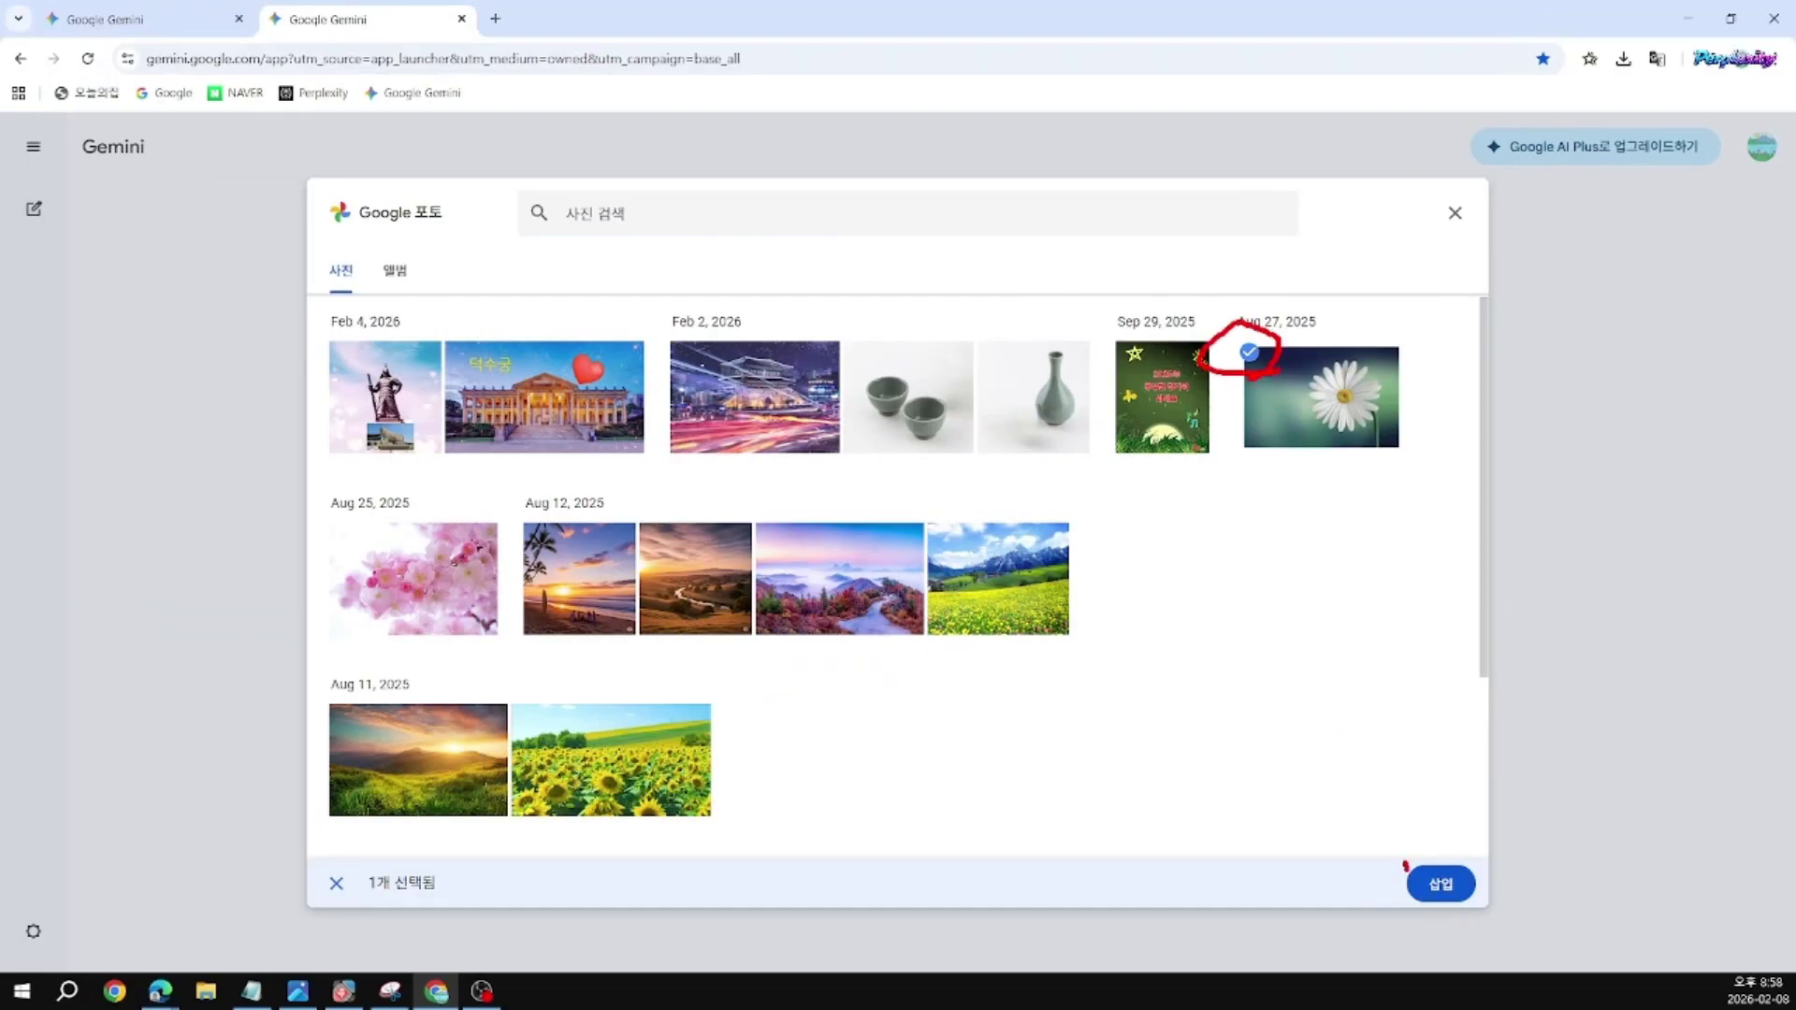
left_click_drag(1406, 869, 1290, 730)
mouse_move(1413, 823)
left_mouse_down()
mouse_move(1420, 864)
mouse_move(1359, 874)
left_mouse_up()
scroll(1046, 827, "down", 1)
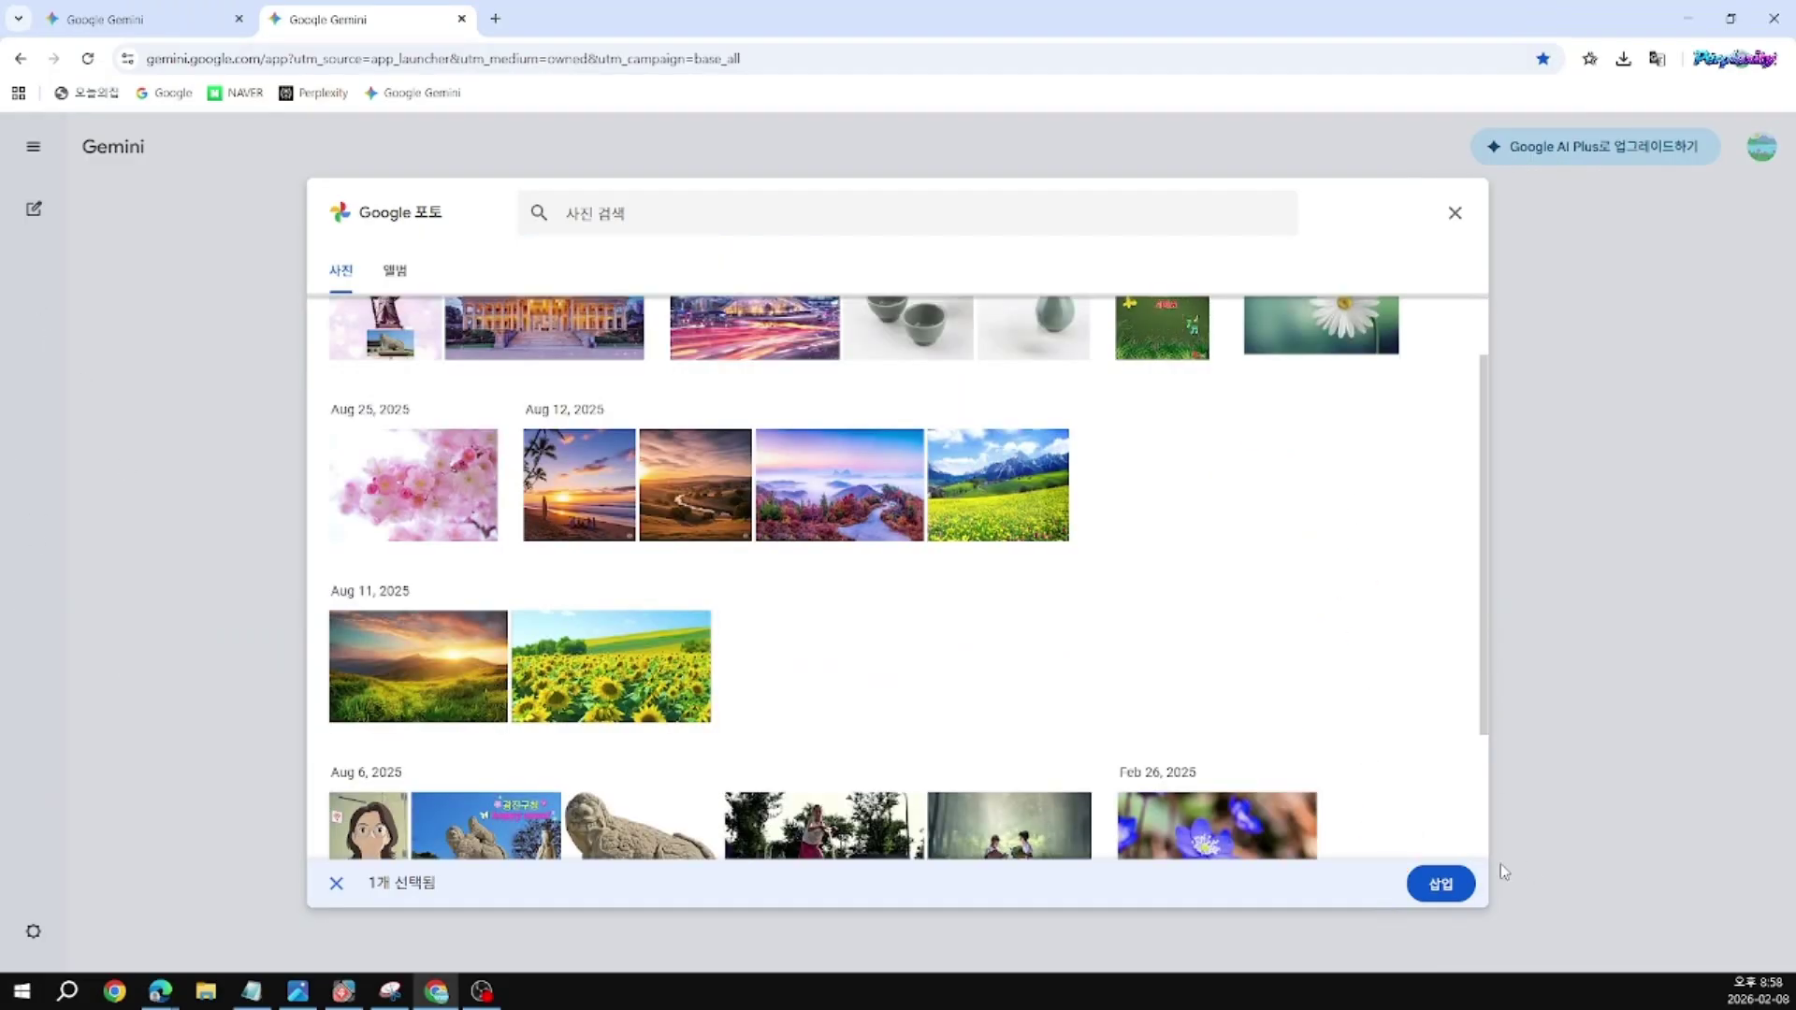
left_click(1445, 884)
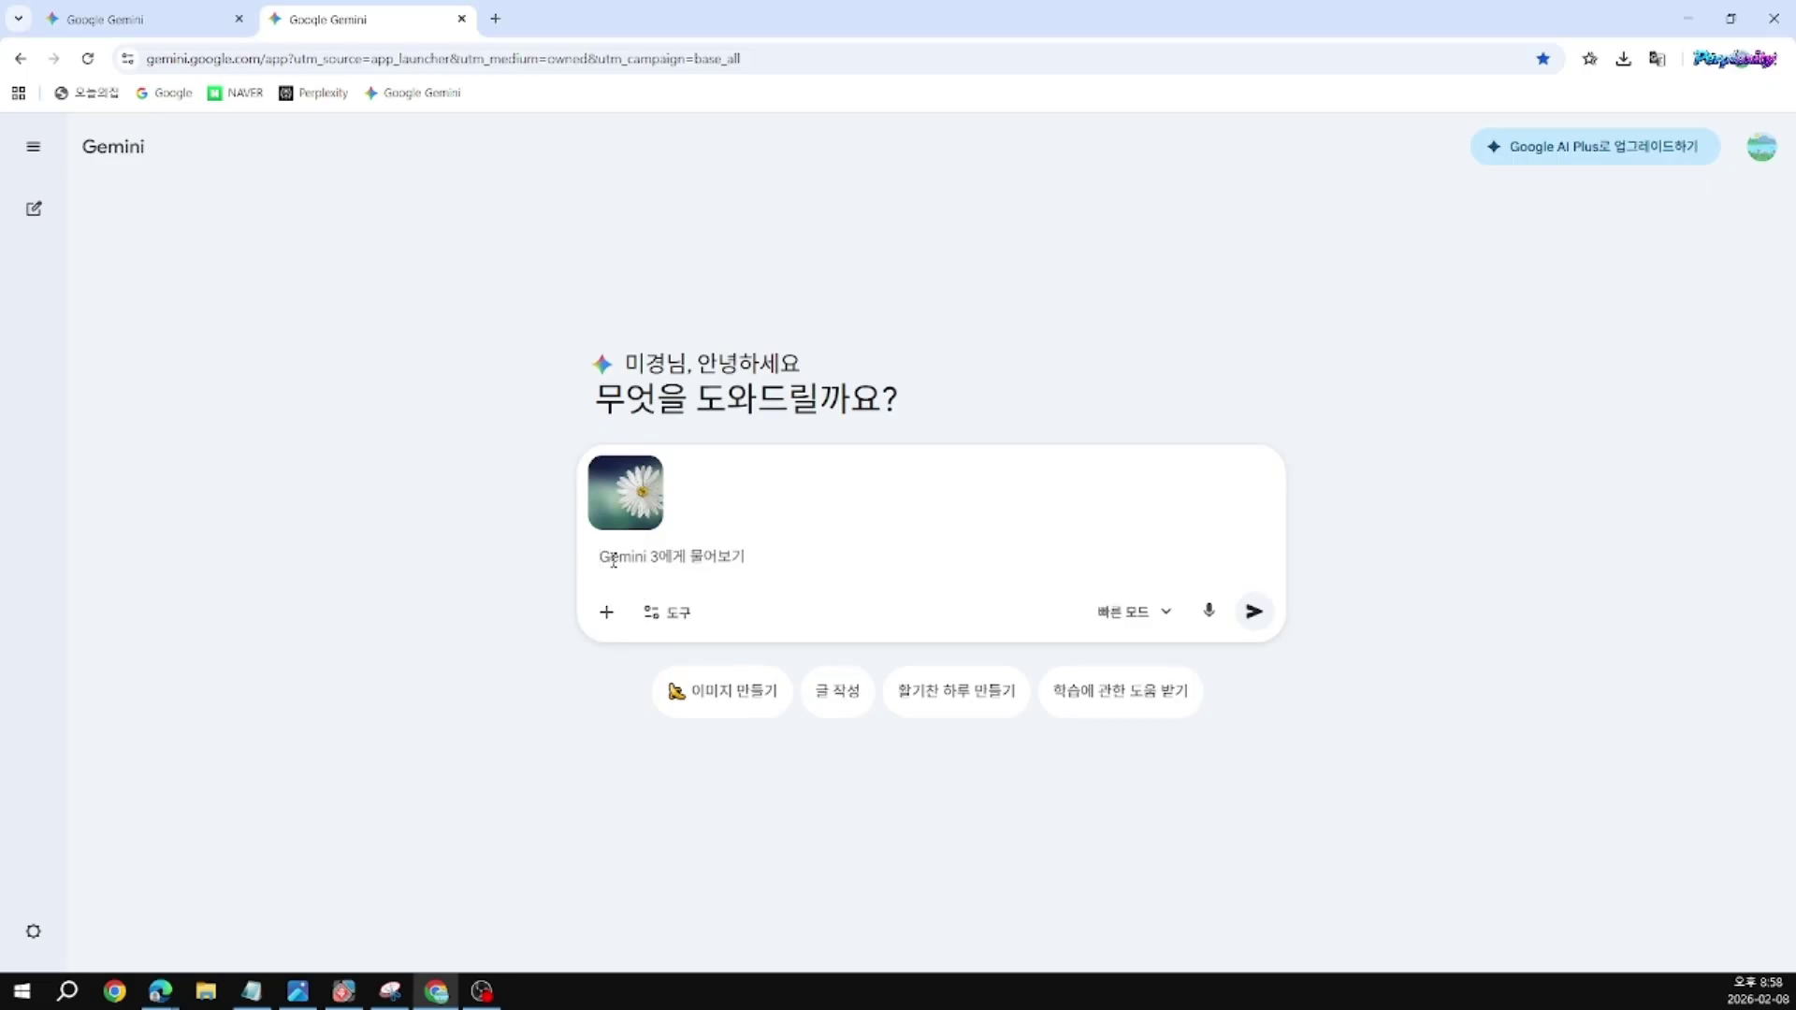
Step: Send the prompt "새와 나비를 추가해서 그려주세요" to have a bird and a butterfly added to the daisy picture
type("새안")
type(" 나비가 해")
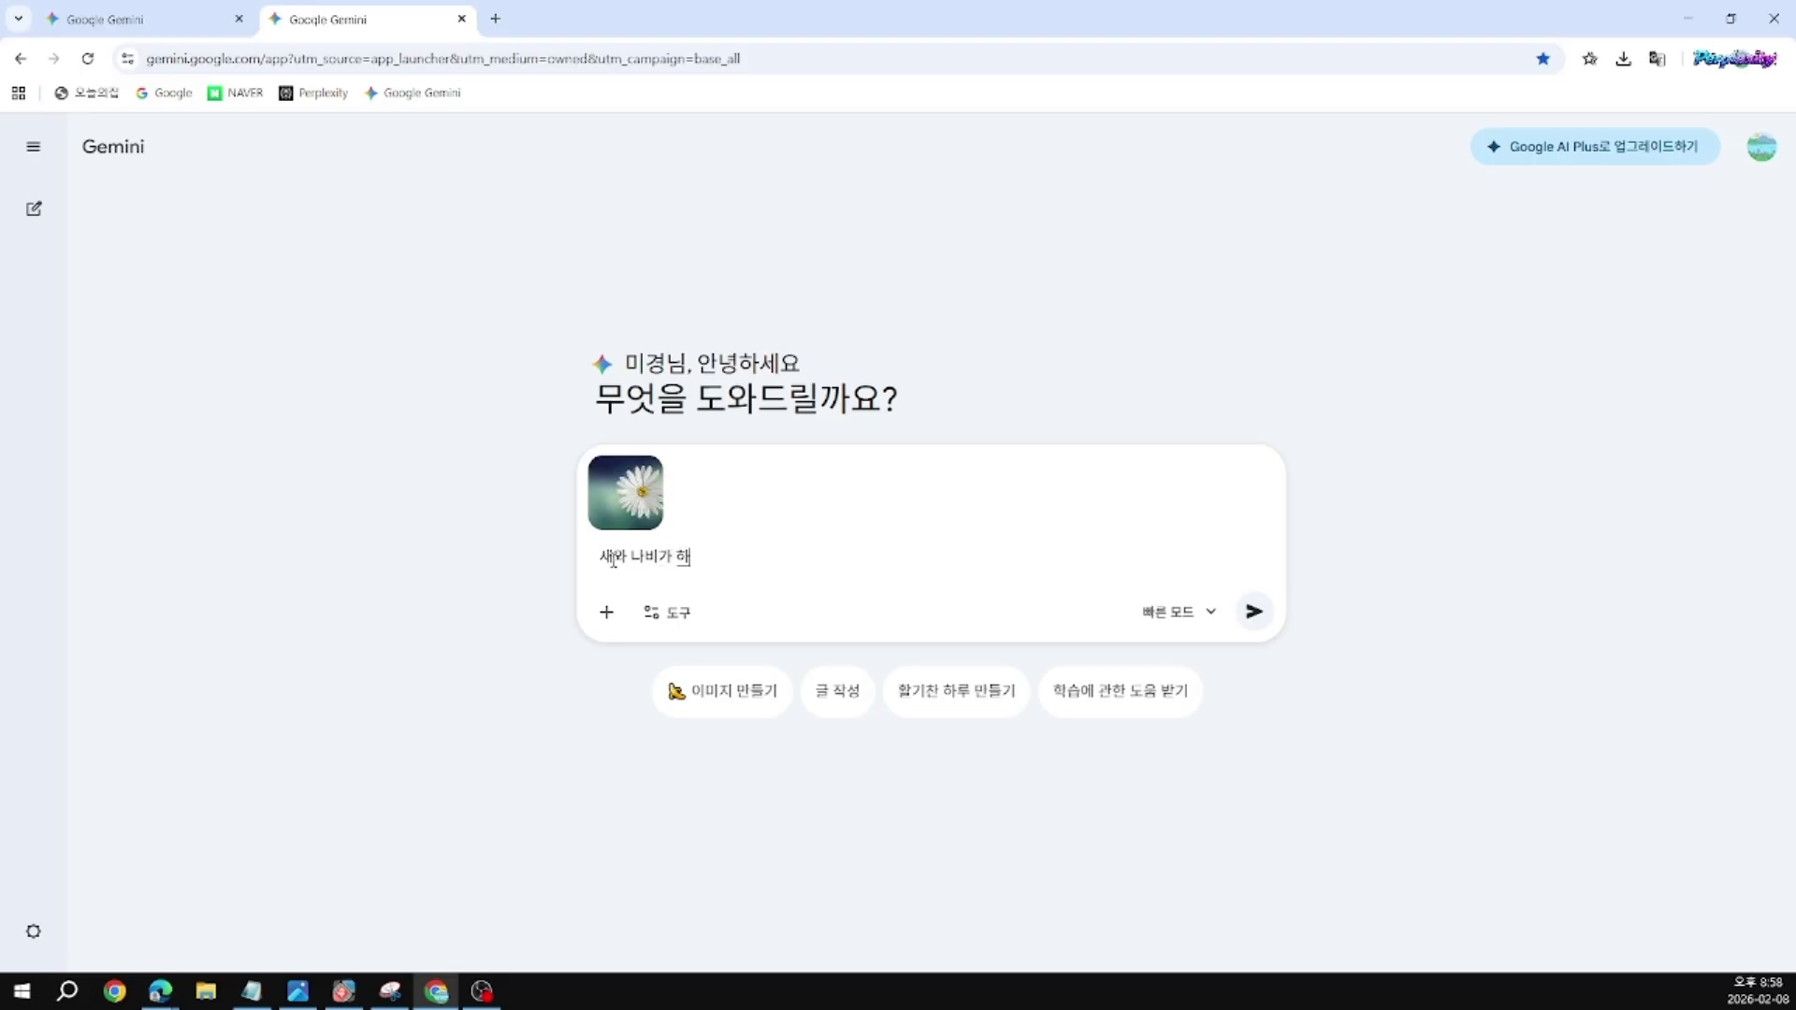
type("를 추가해서 그려주세요")
key("Return")
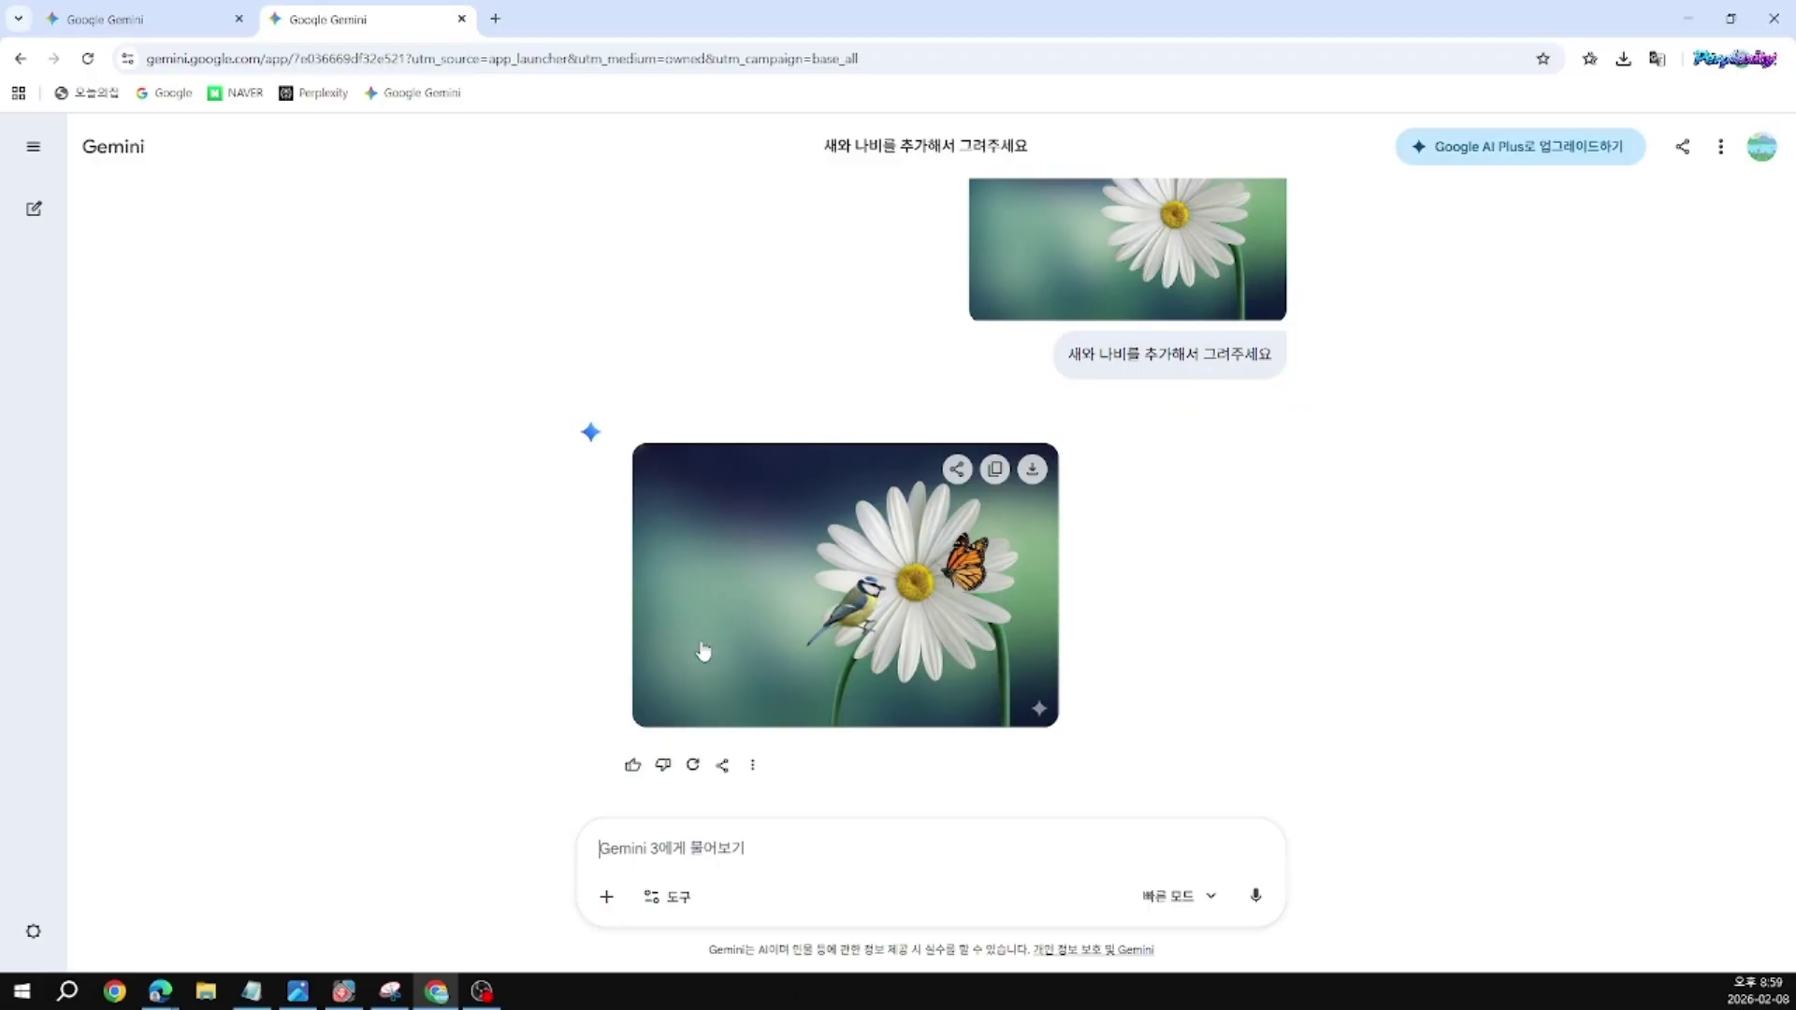
left_click(607, 898)
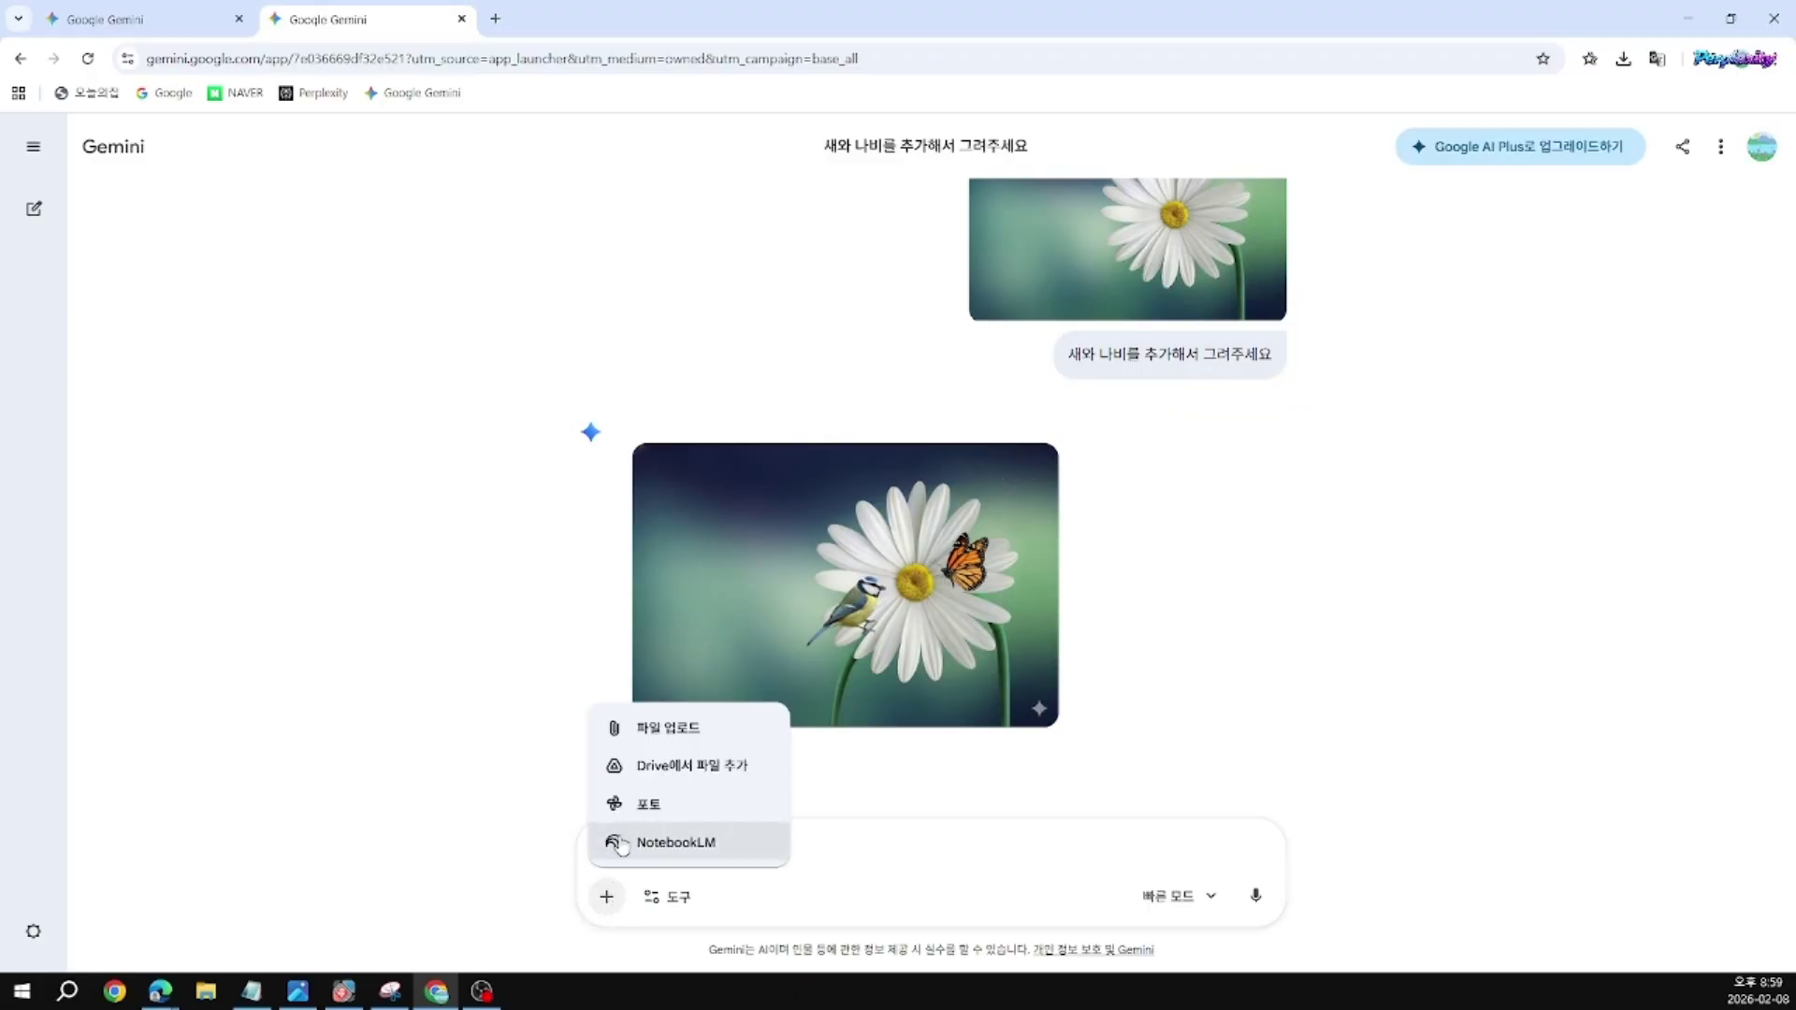
left_click(661, 776)
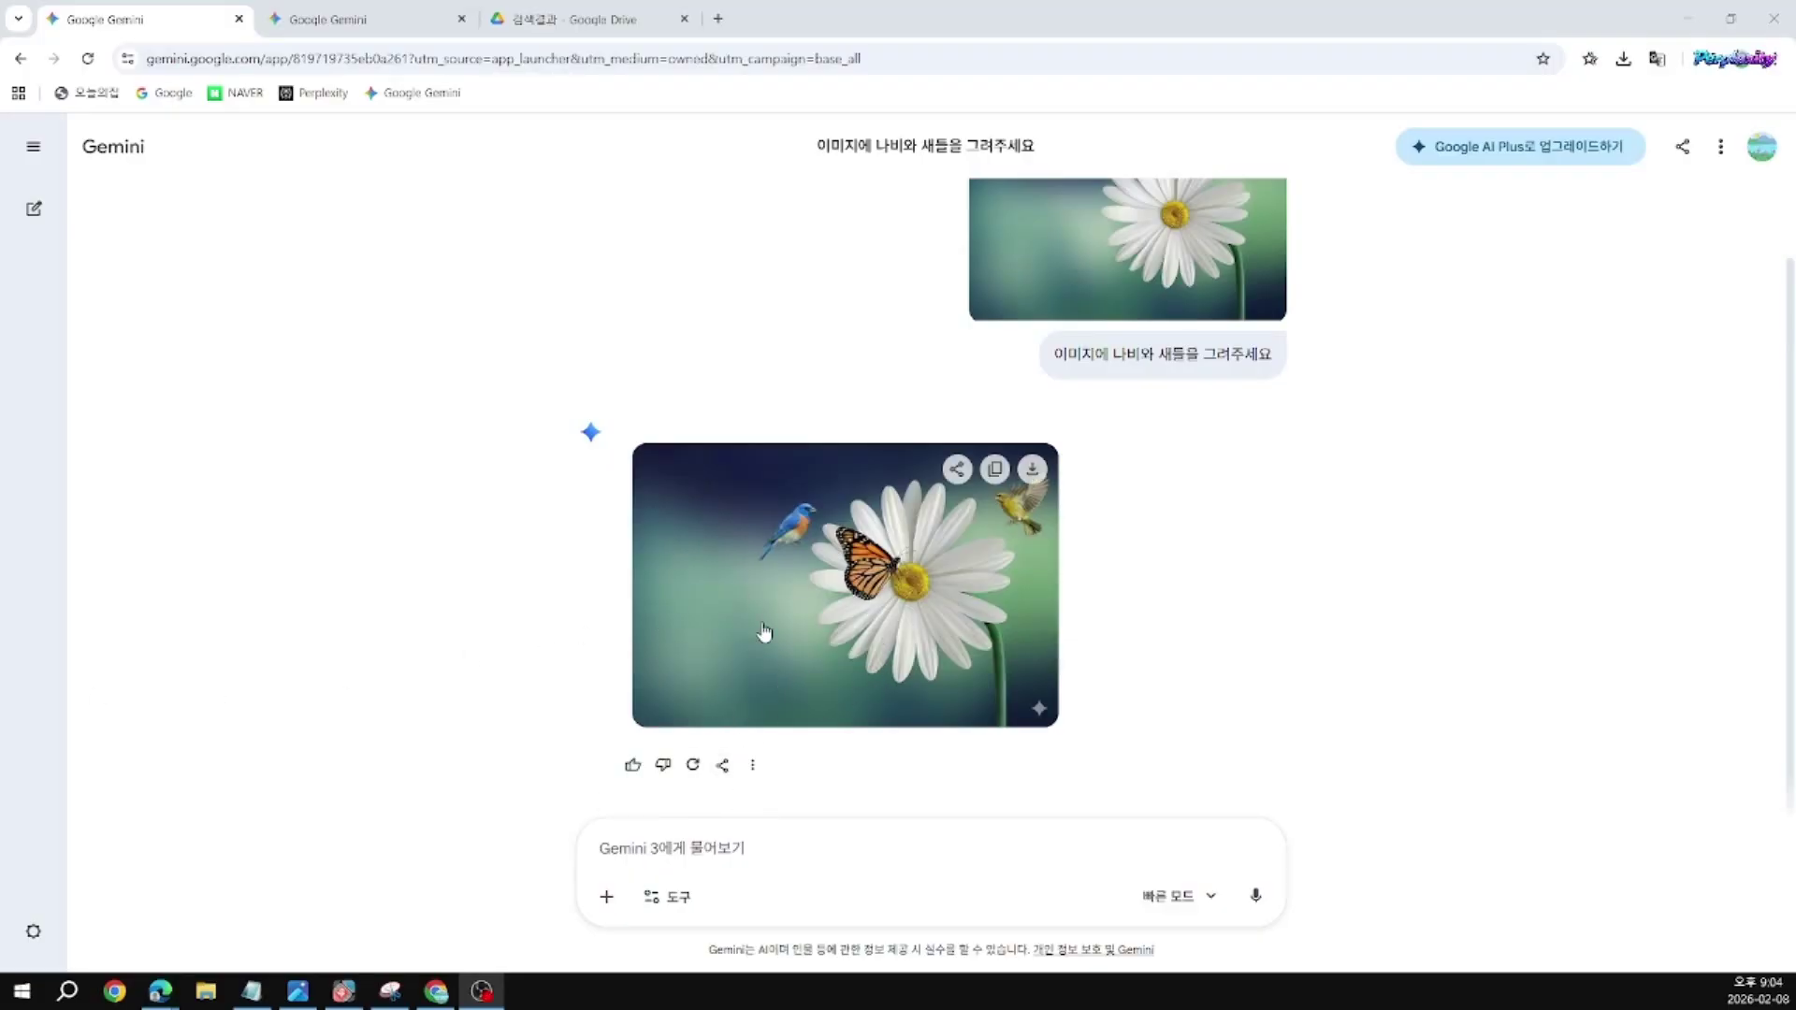
left_click(608, 901)
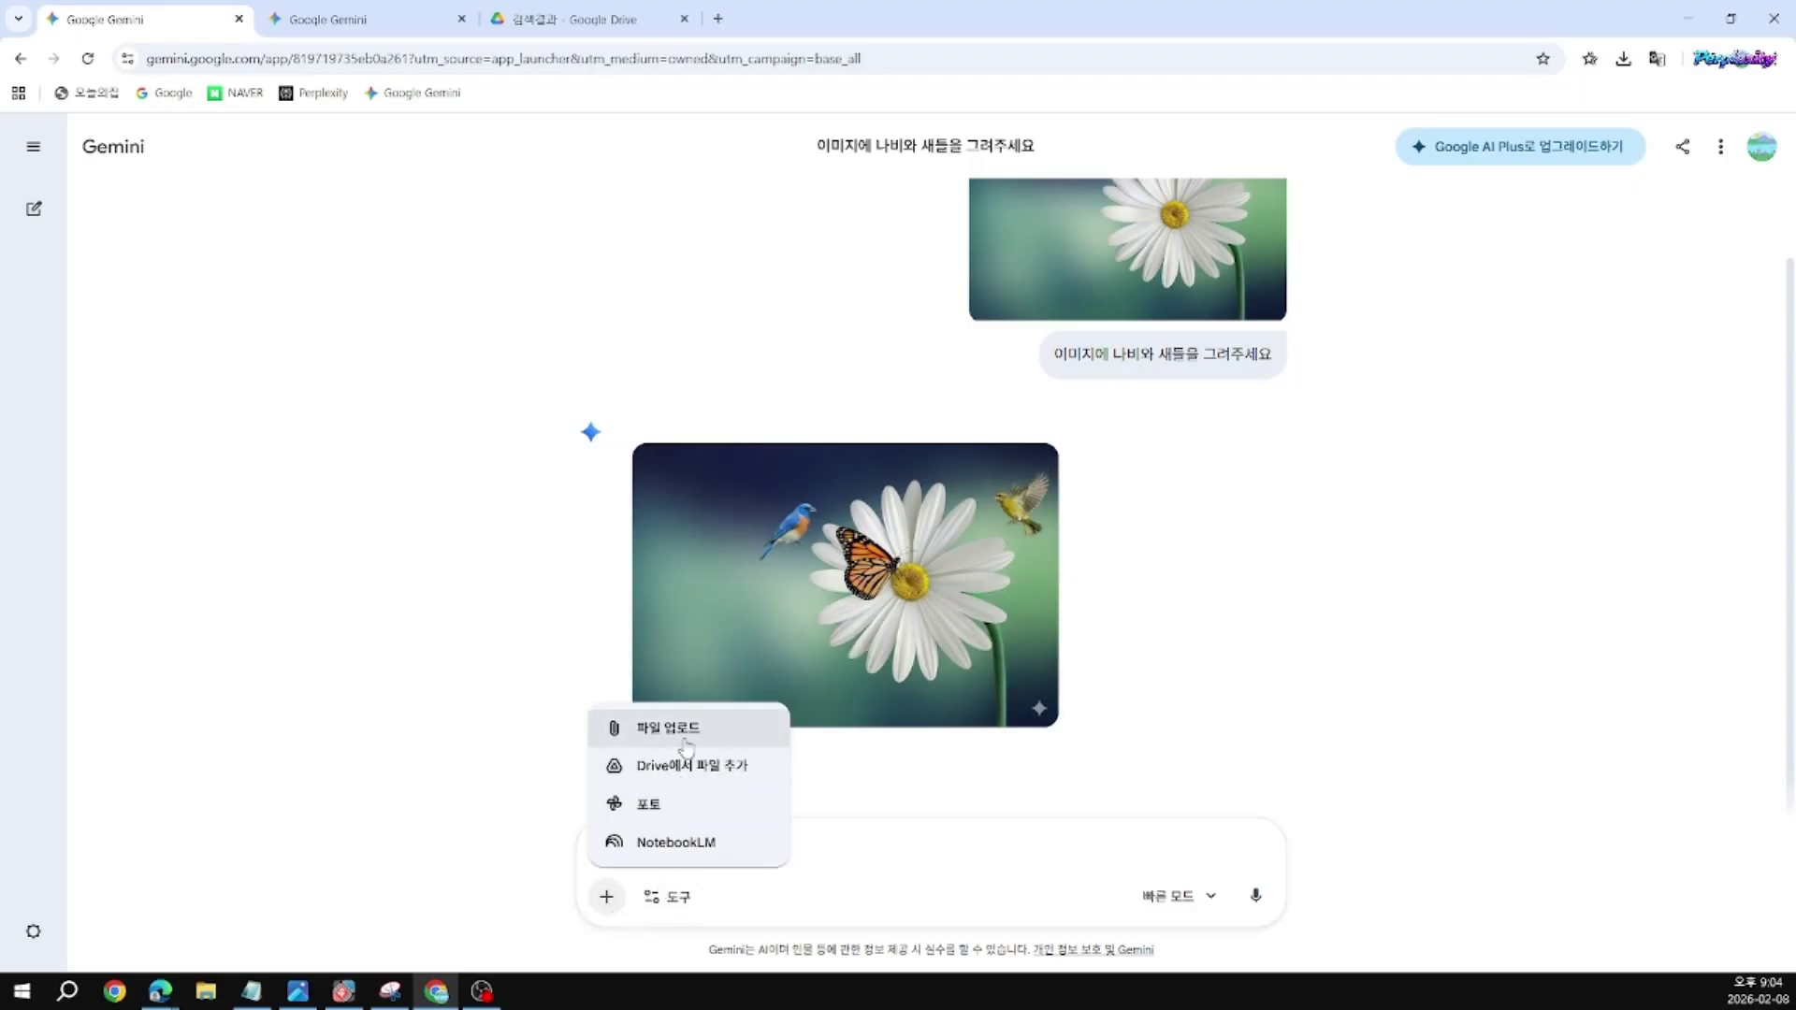
Step: Start a new chat and attach "커피의_역사.pdf" from Google Drive to the prompt
left_click(33, 215)
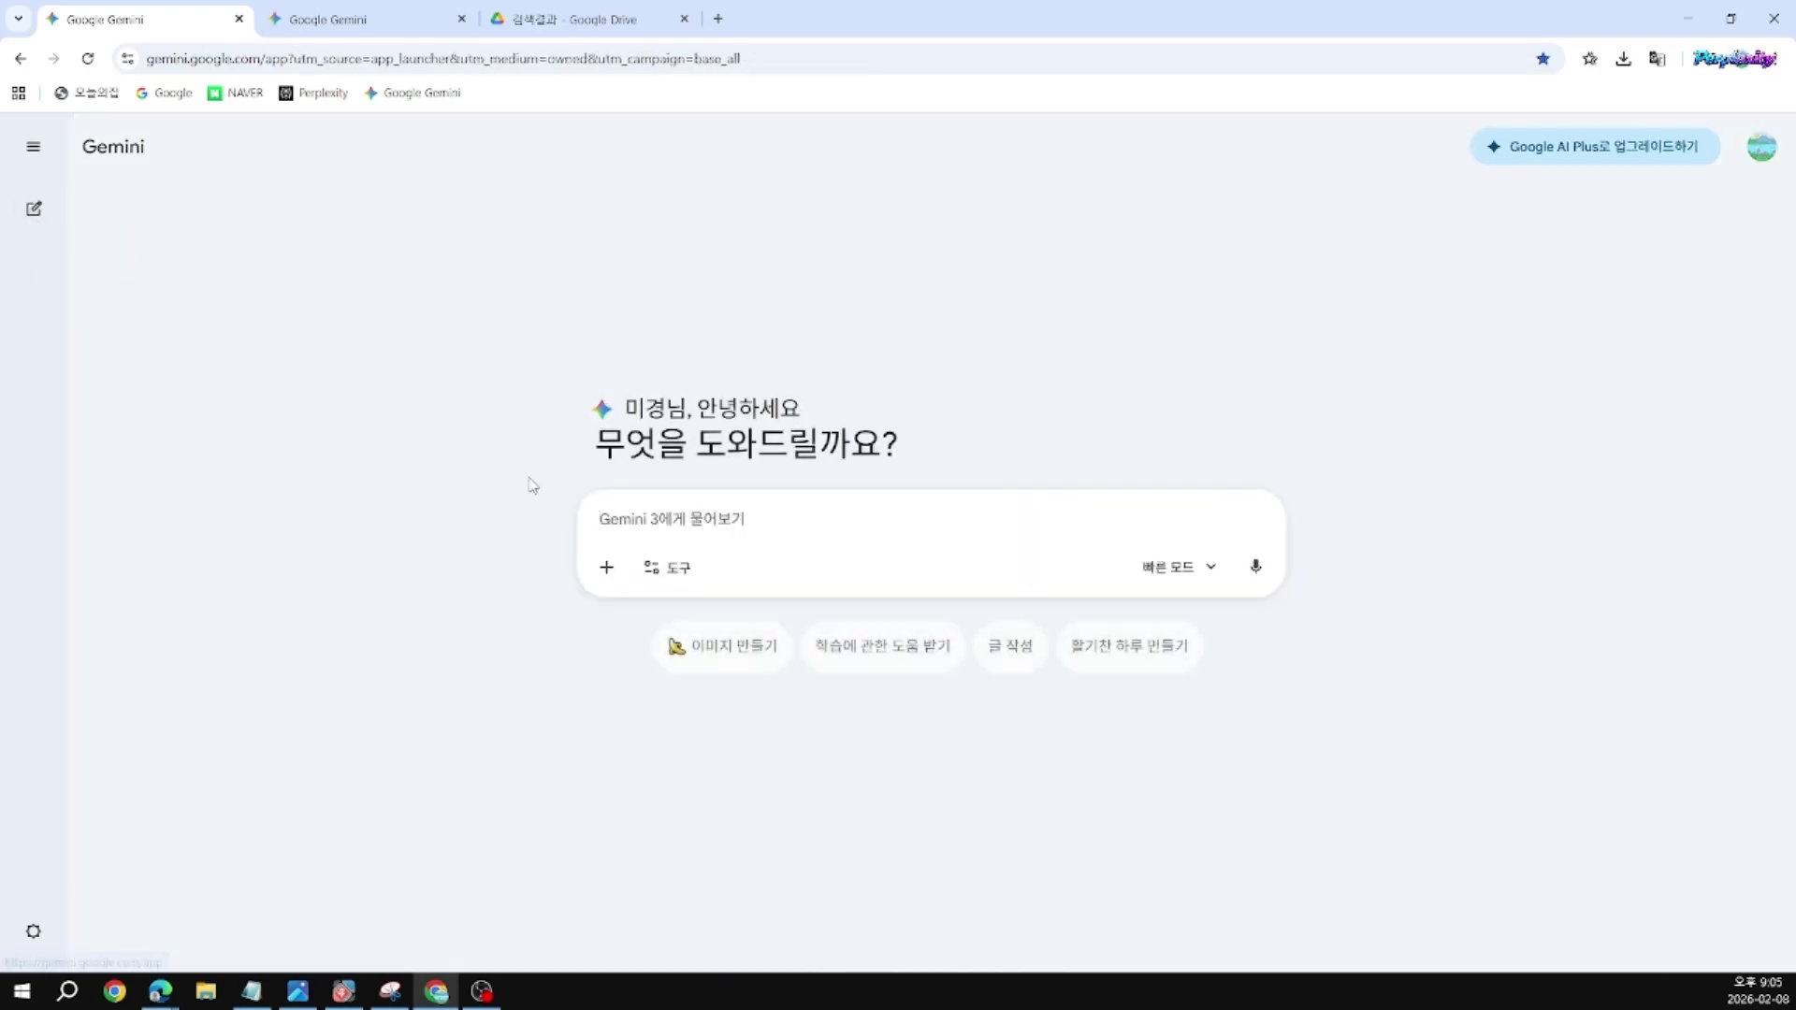
left_click(604, 580)
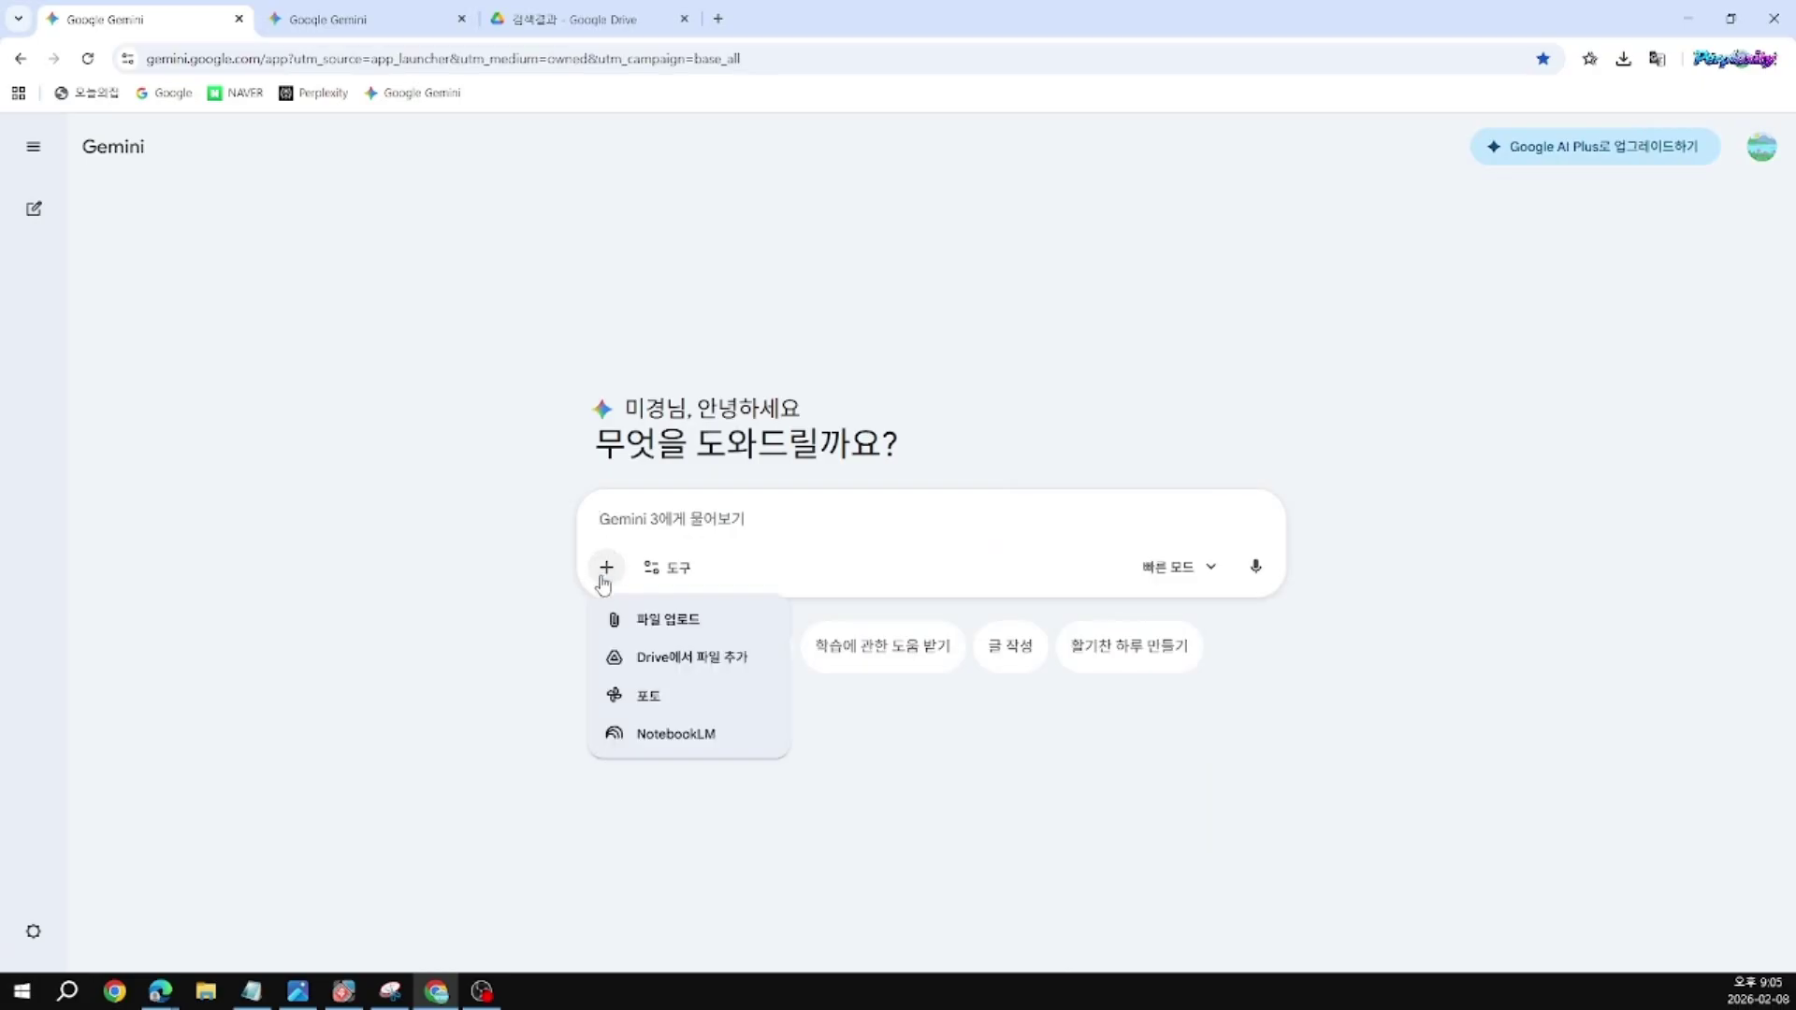
left_click(678, 659)
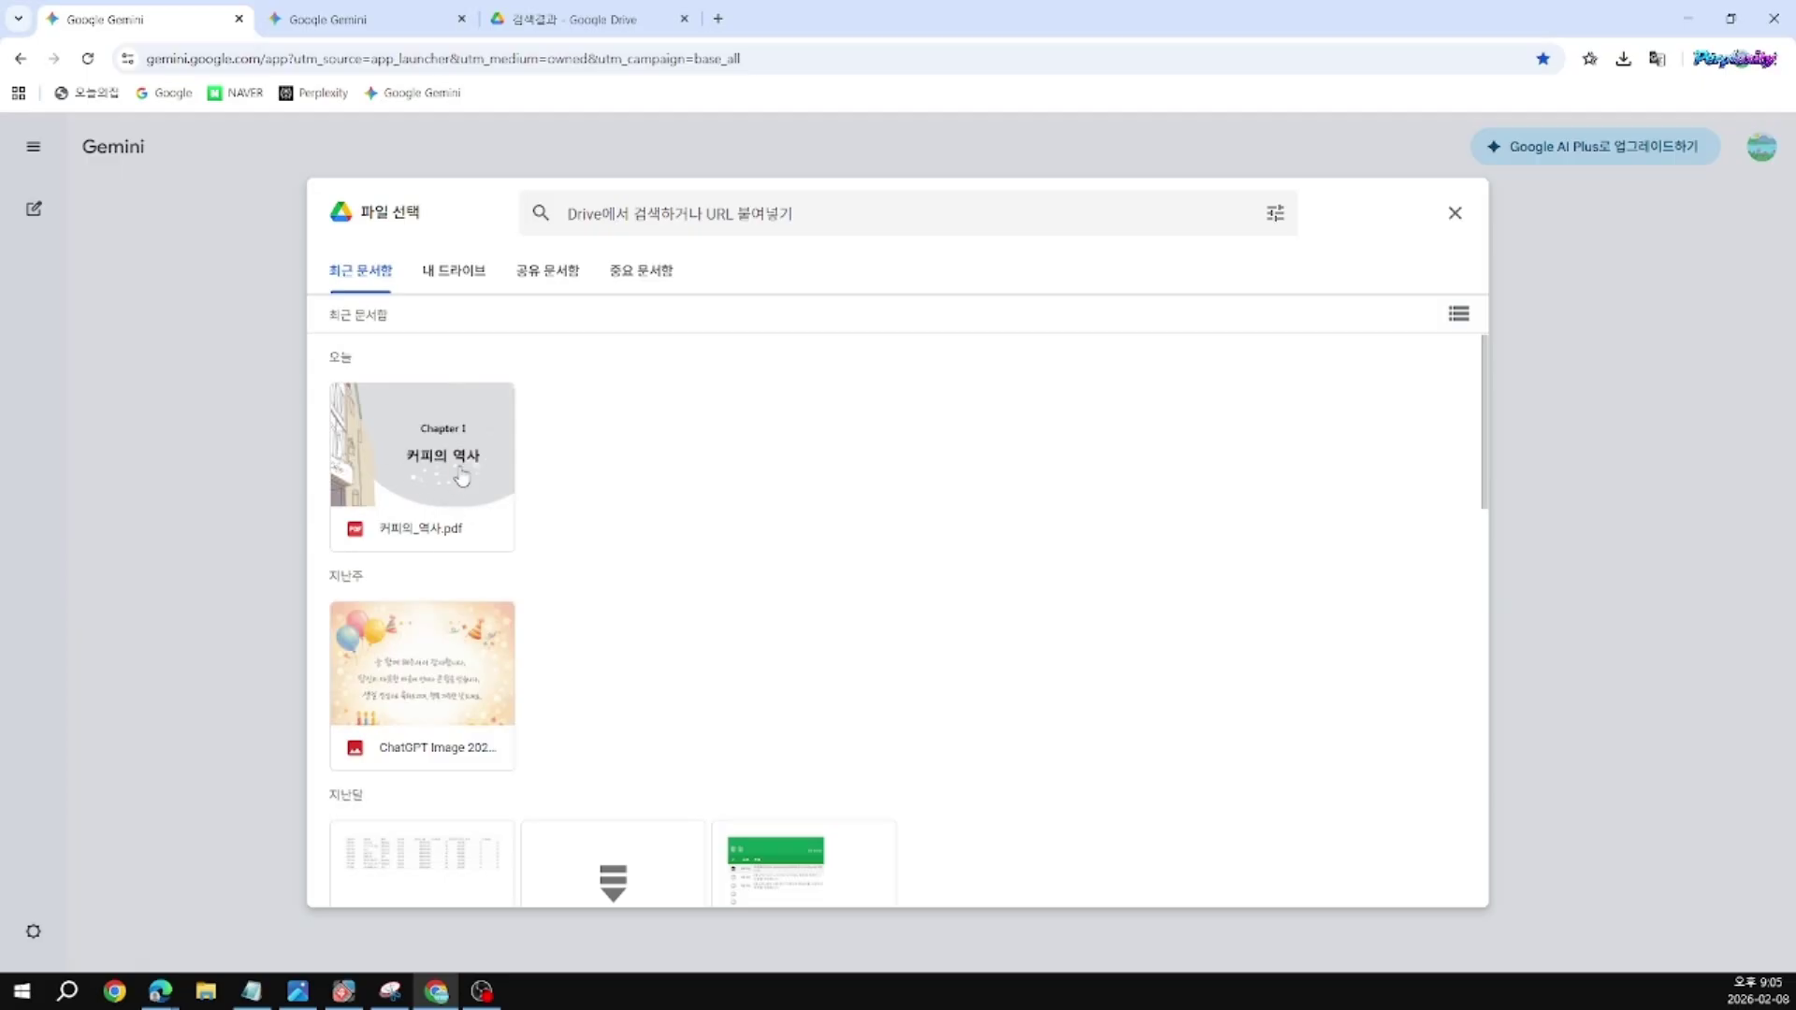
double_click(461, 476)
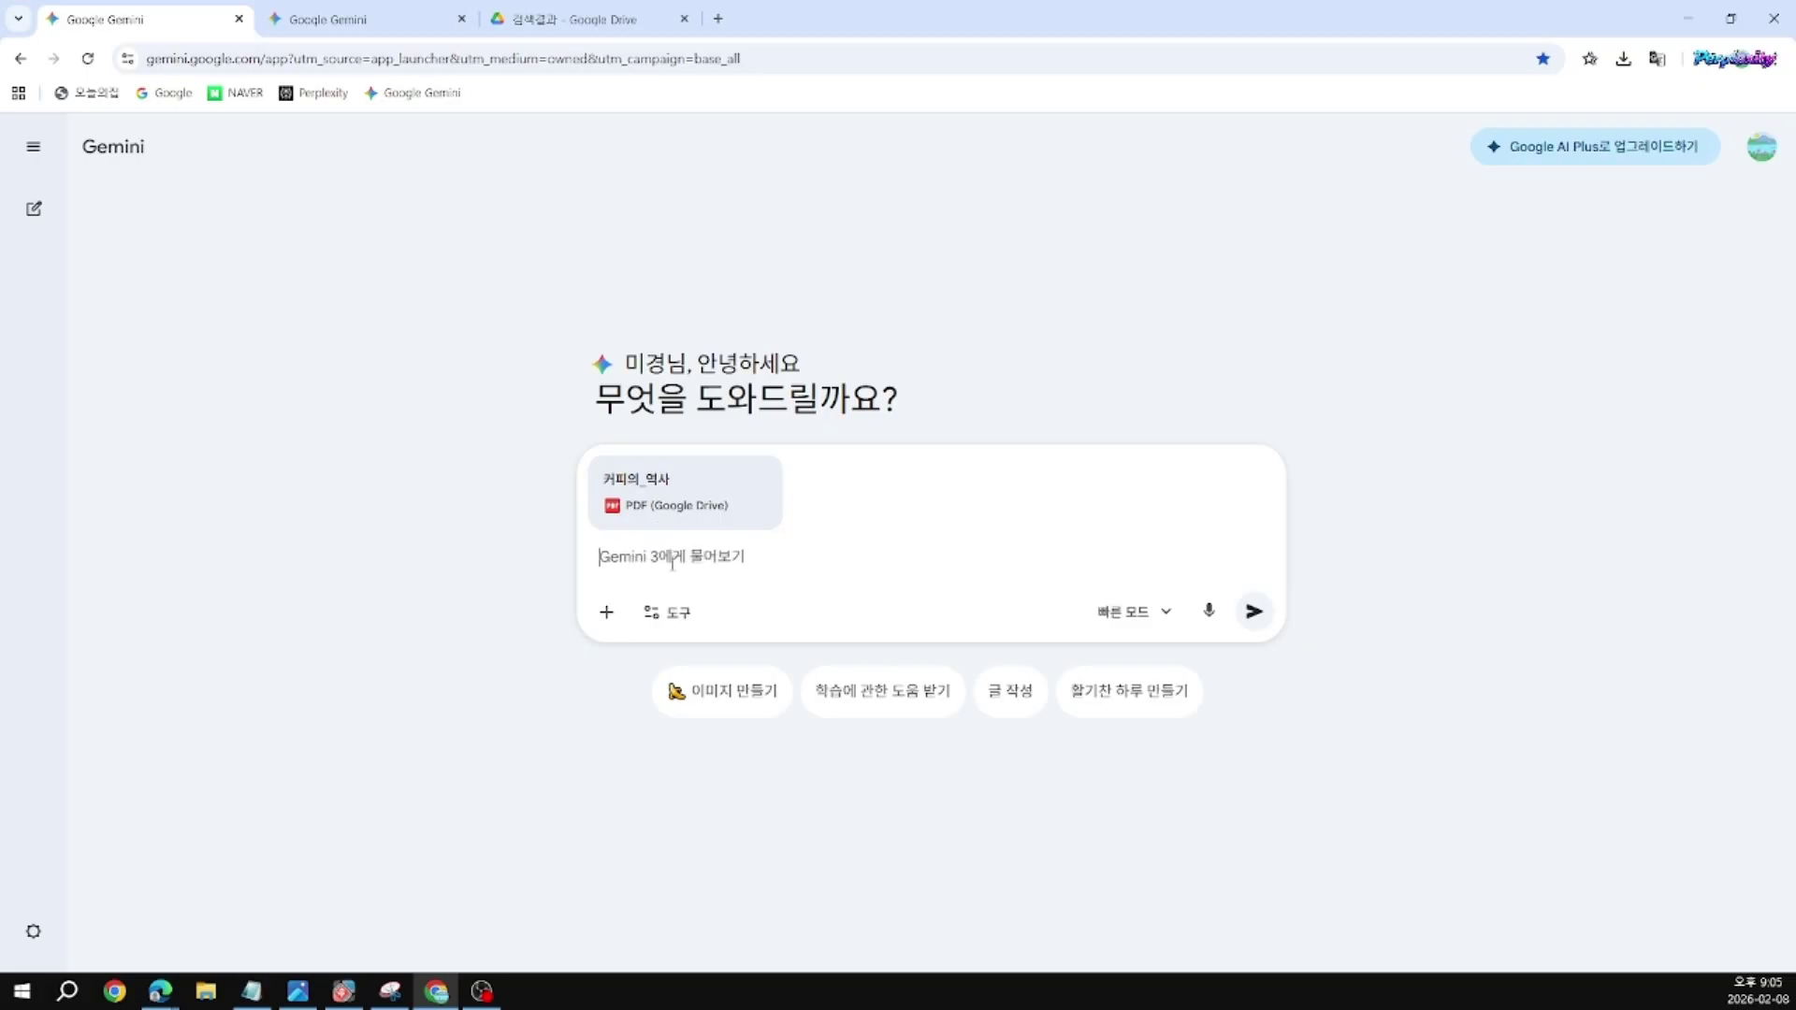
Step: Send the prompt "내용을 요약 정리해 주세요" to have the attached coffee history PDF summarized
type("내요")
type("을")
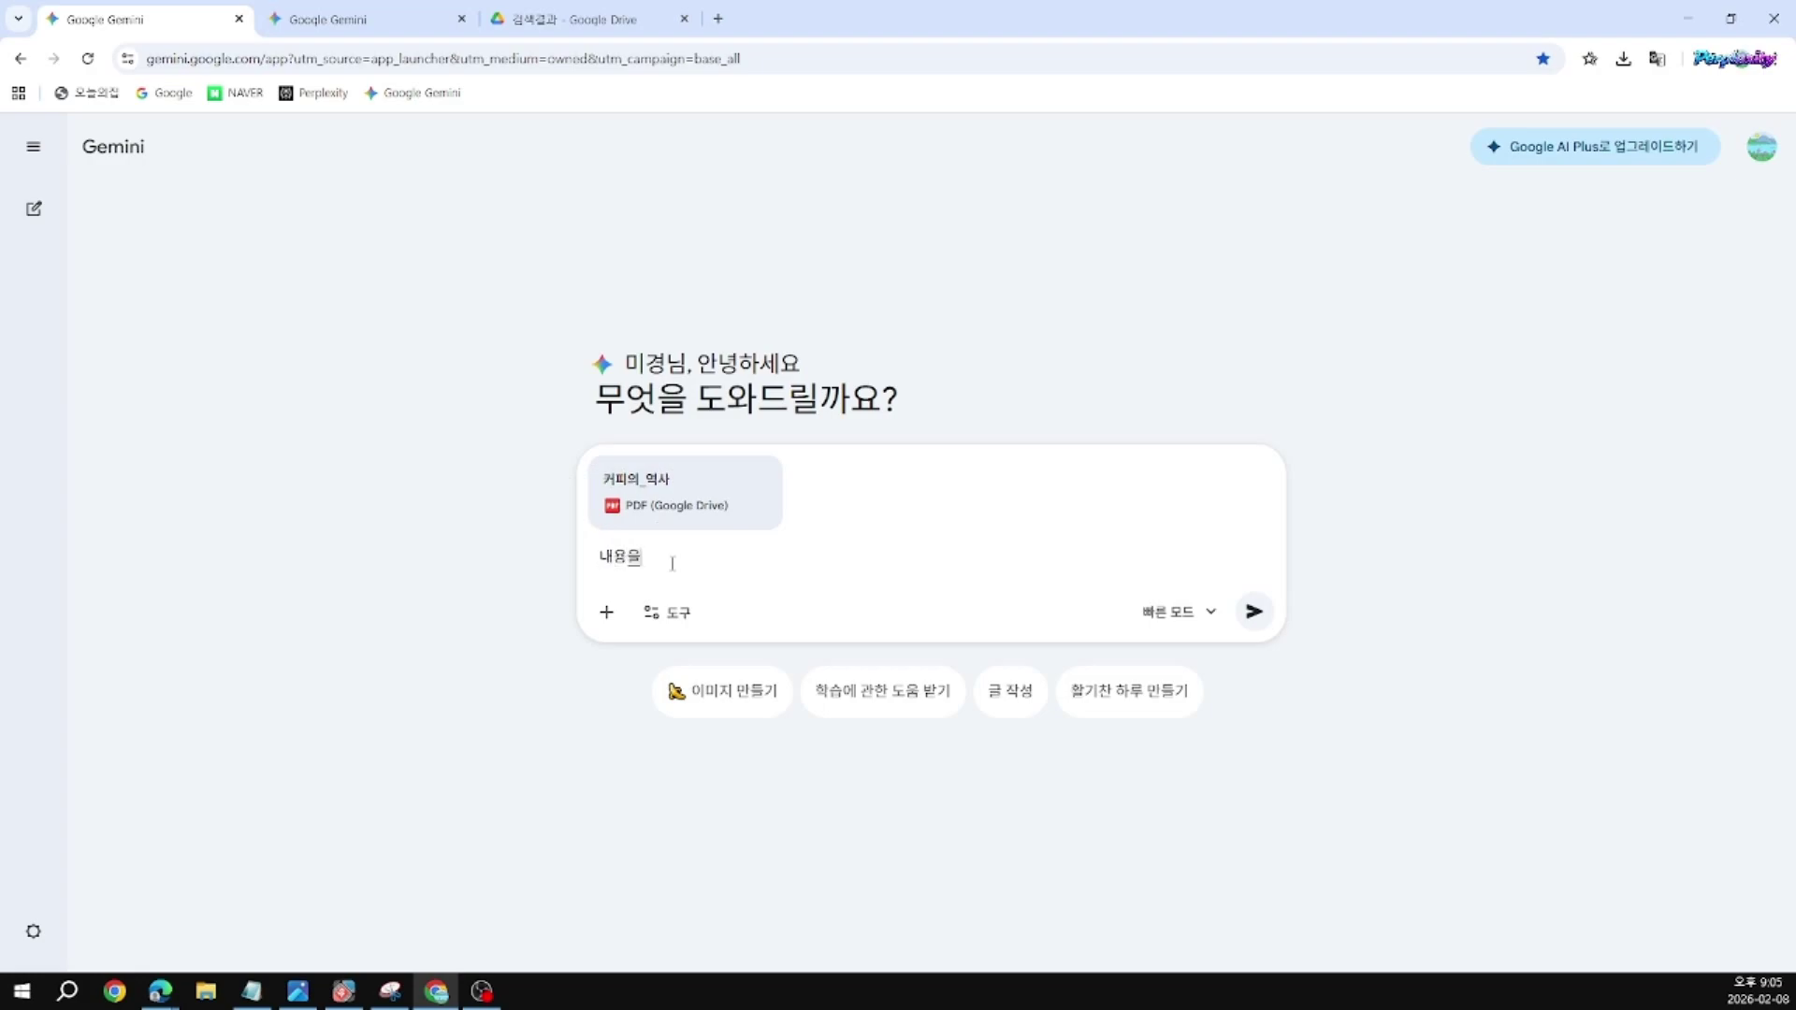
type(" 요약 정리해 ㅈ주시요요")
key("Return")
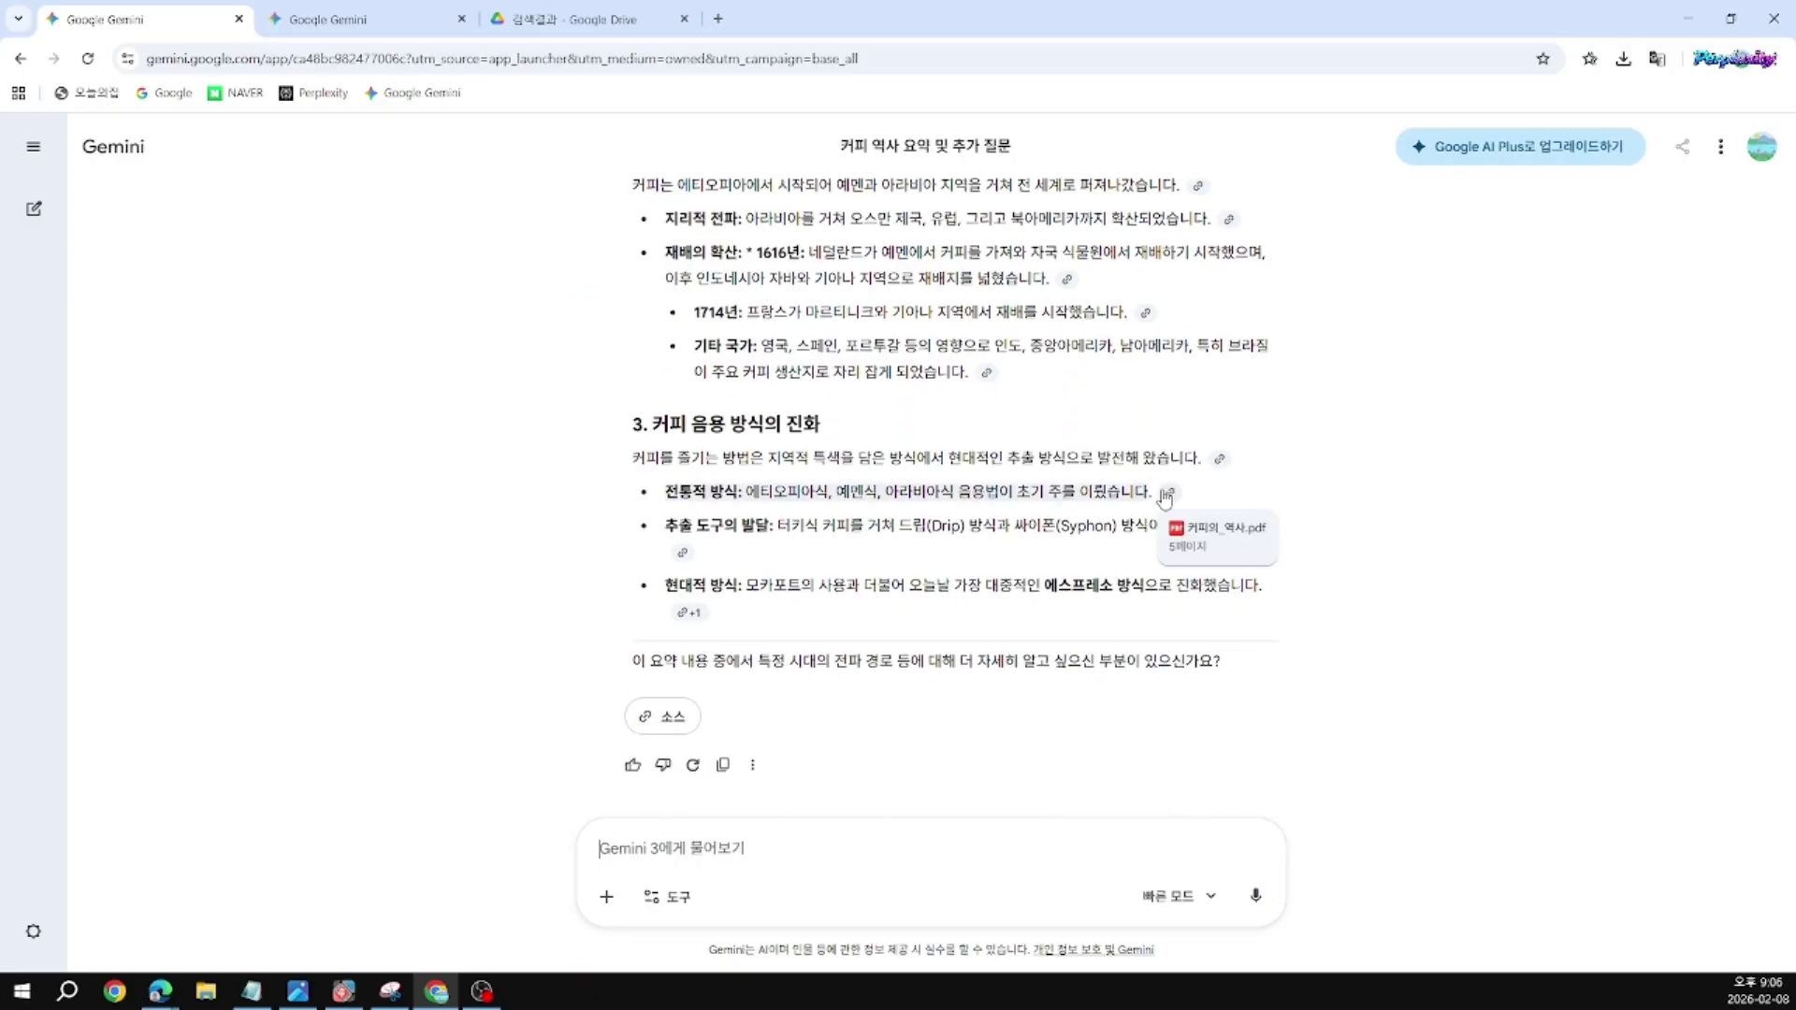
Step: Read through the summary and send the follow-up prompt "표형식으로 정리해 주세요" to get it as a table
scroll(1164, 496, "up", 5)
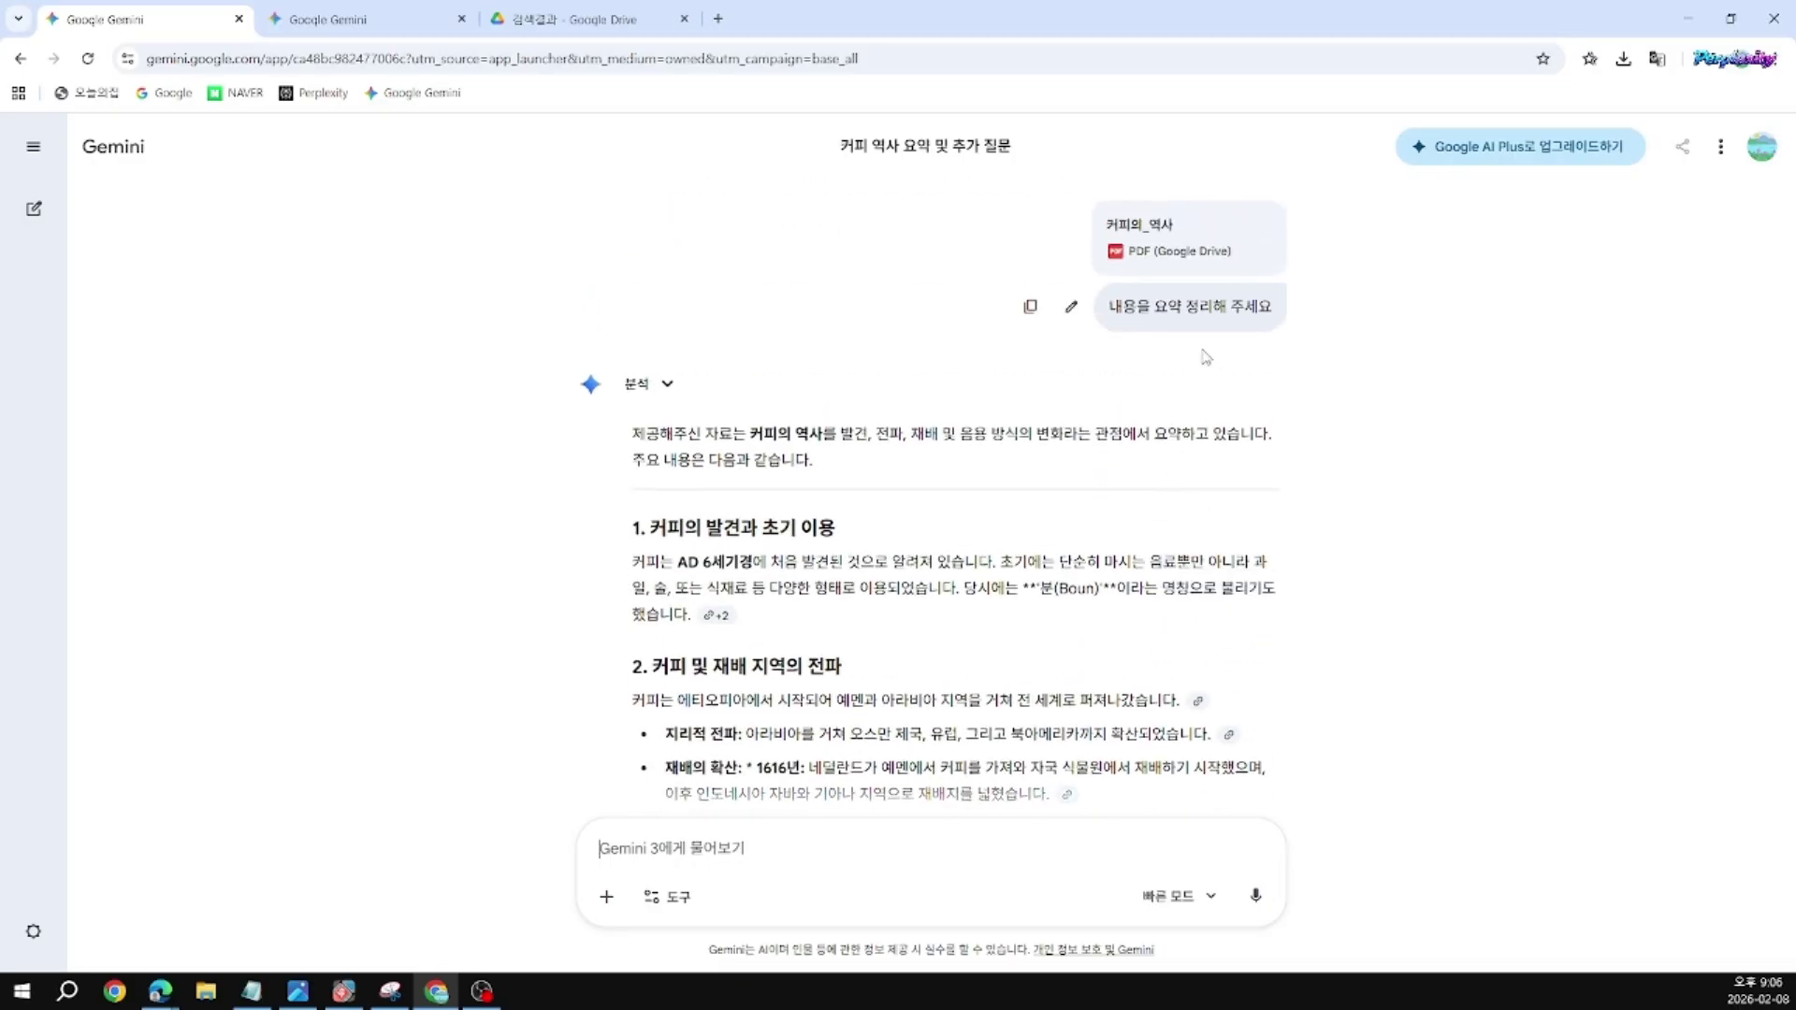
scroll(1142, 362, "down", 2)
scroll(863, 669, "down", 4)
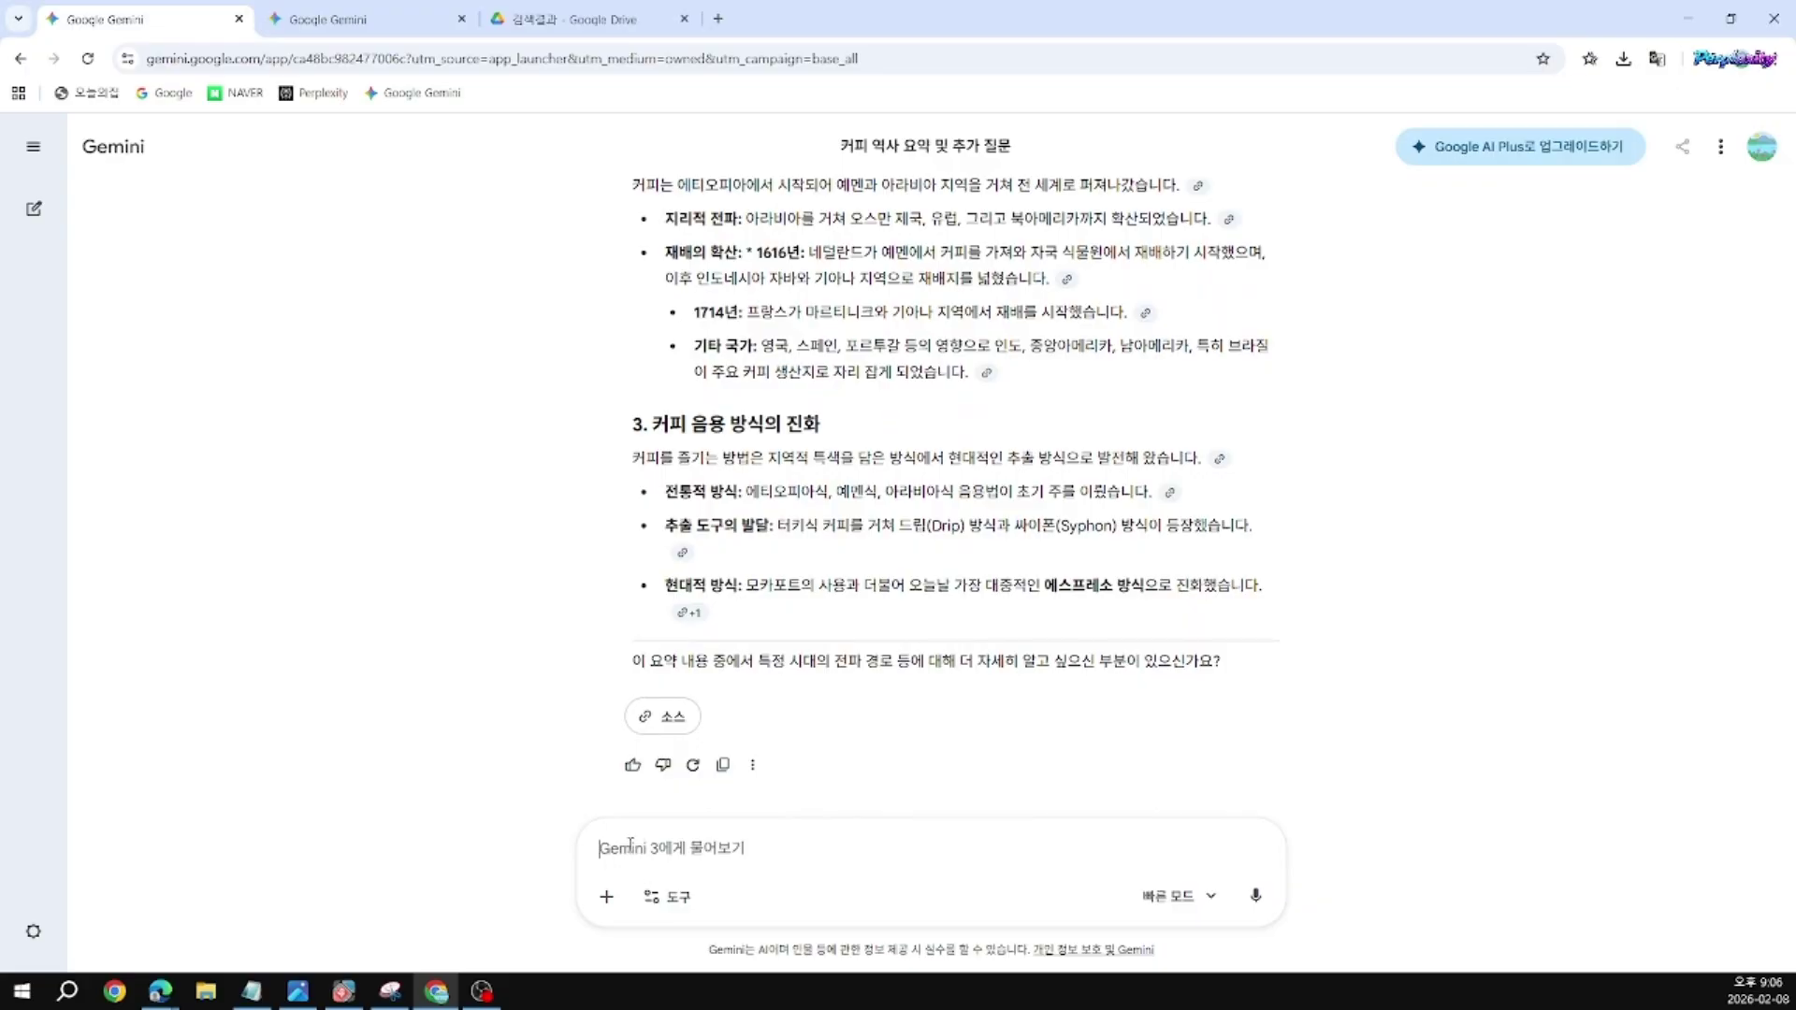
left_click(714, 842)
type("표")
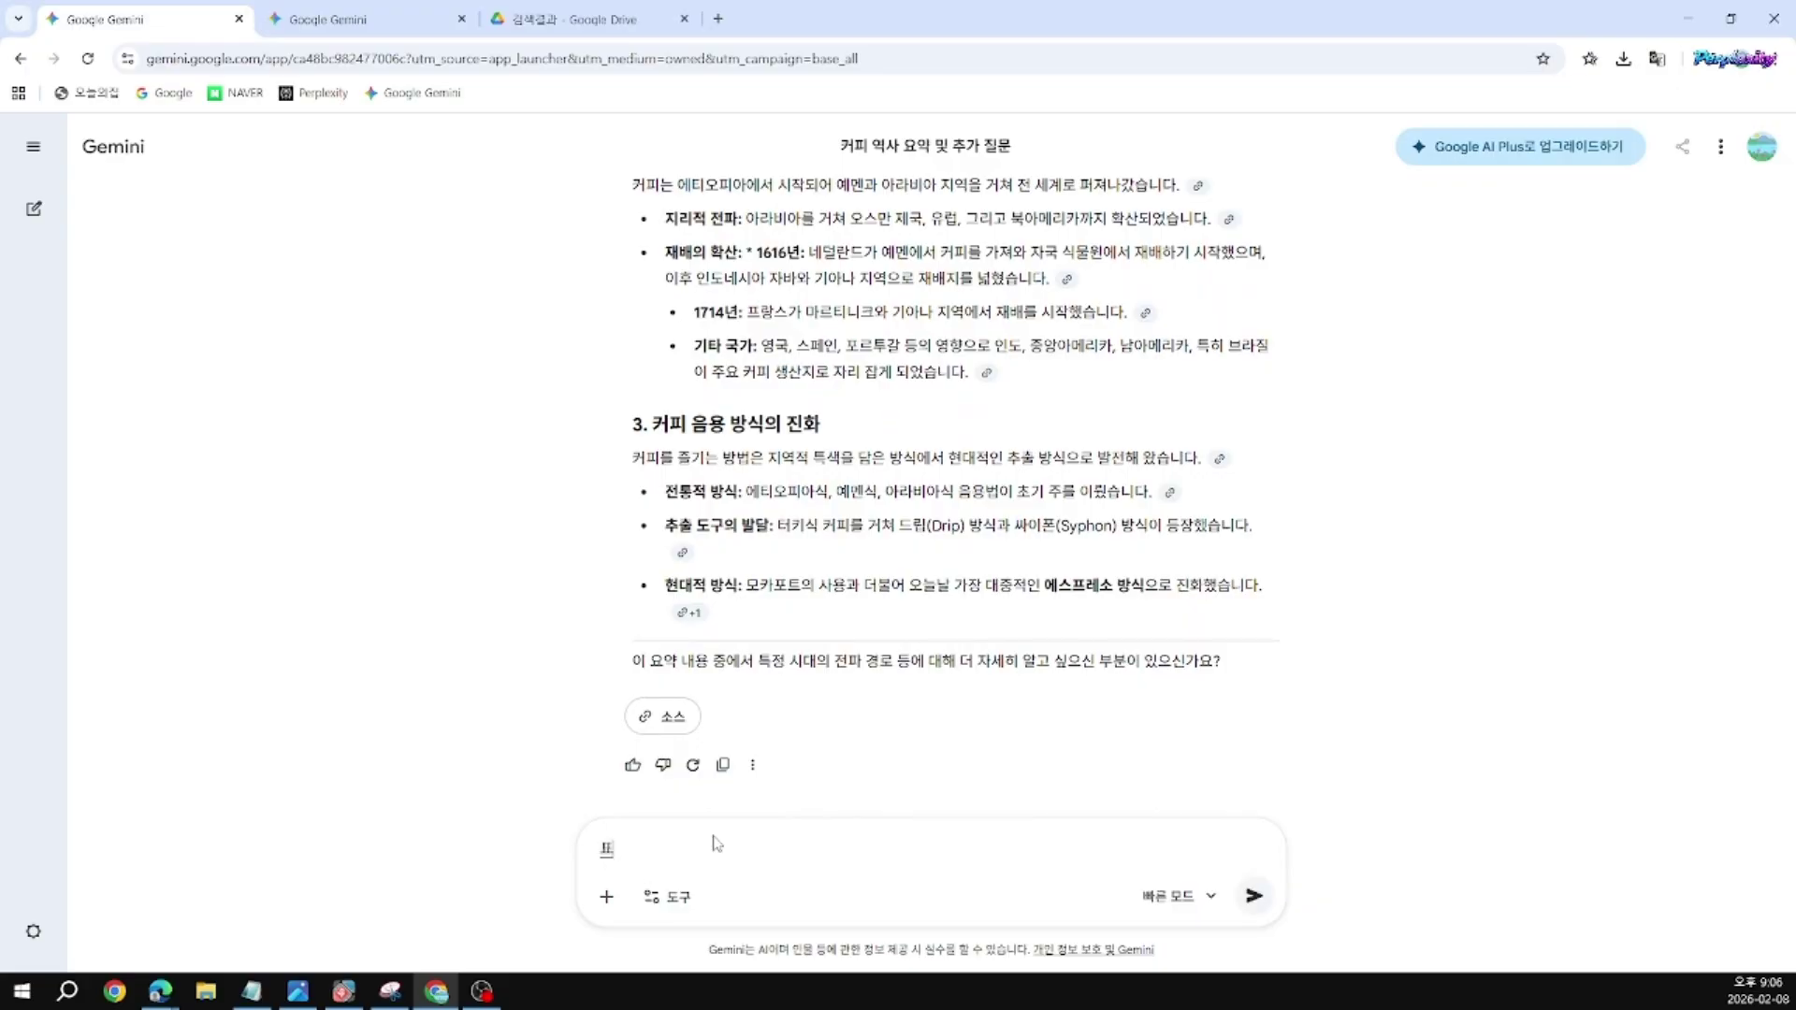
type("햐")
key("BackSpace")
key("BackSpace")
type("혀ㅇㅅㅣㄱ으로 정리해 주세요")
key("Return")
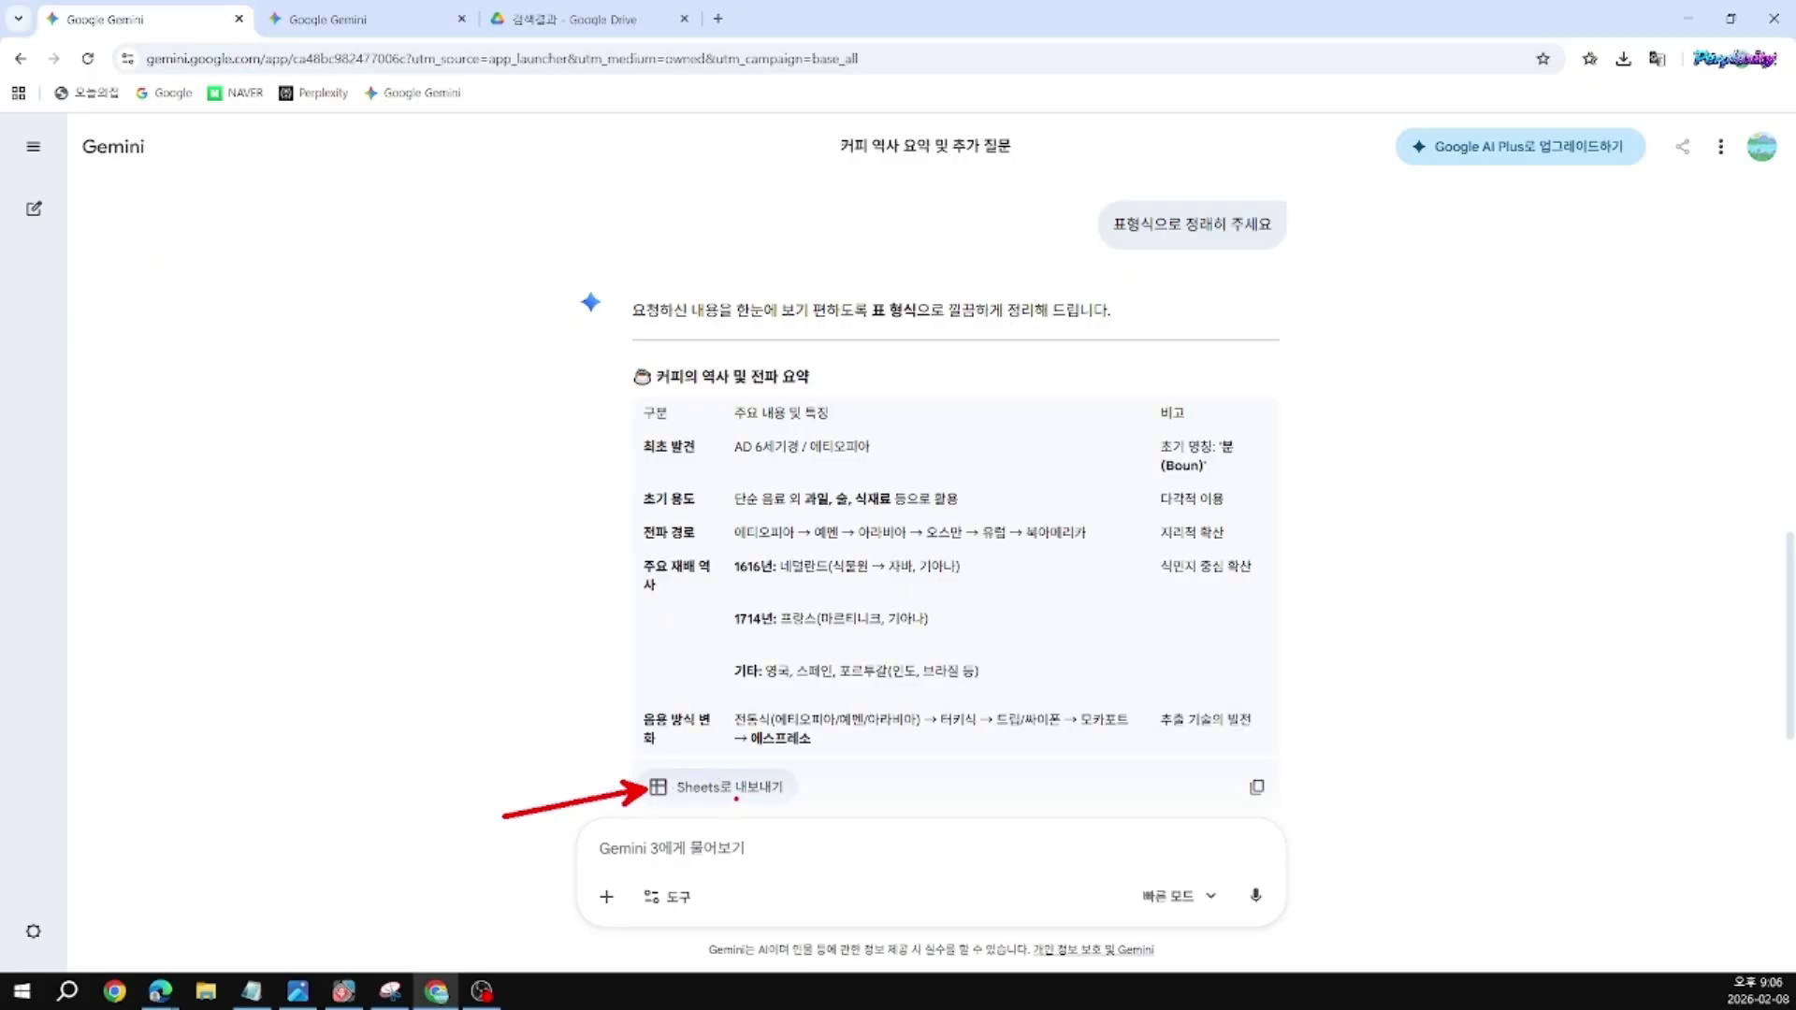
Step: Export the coffee history table to Google Sheets, open it there and fit columns B and C to their contents
left_click(731, 798)
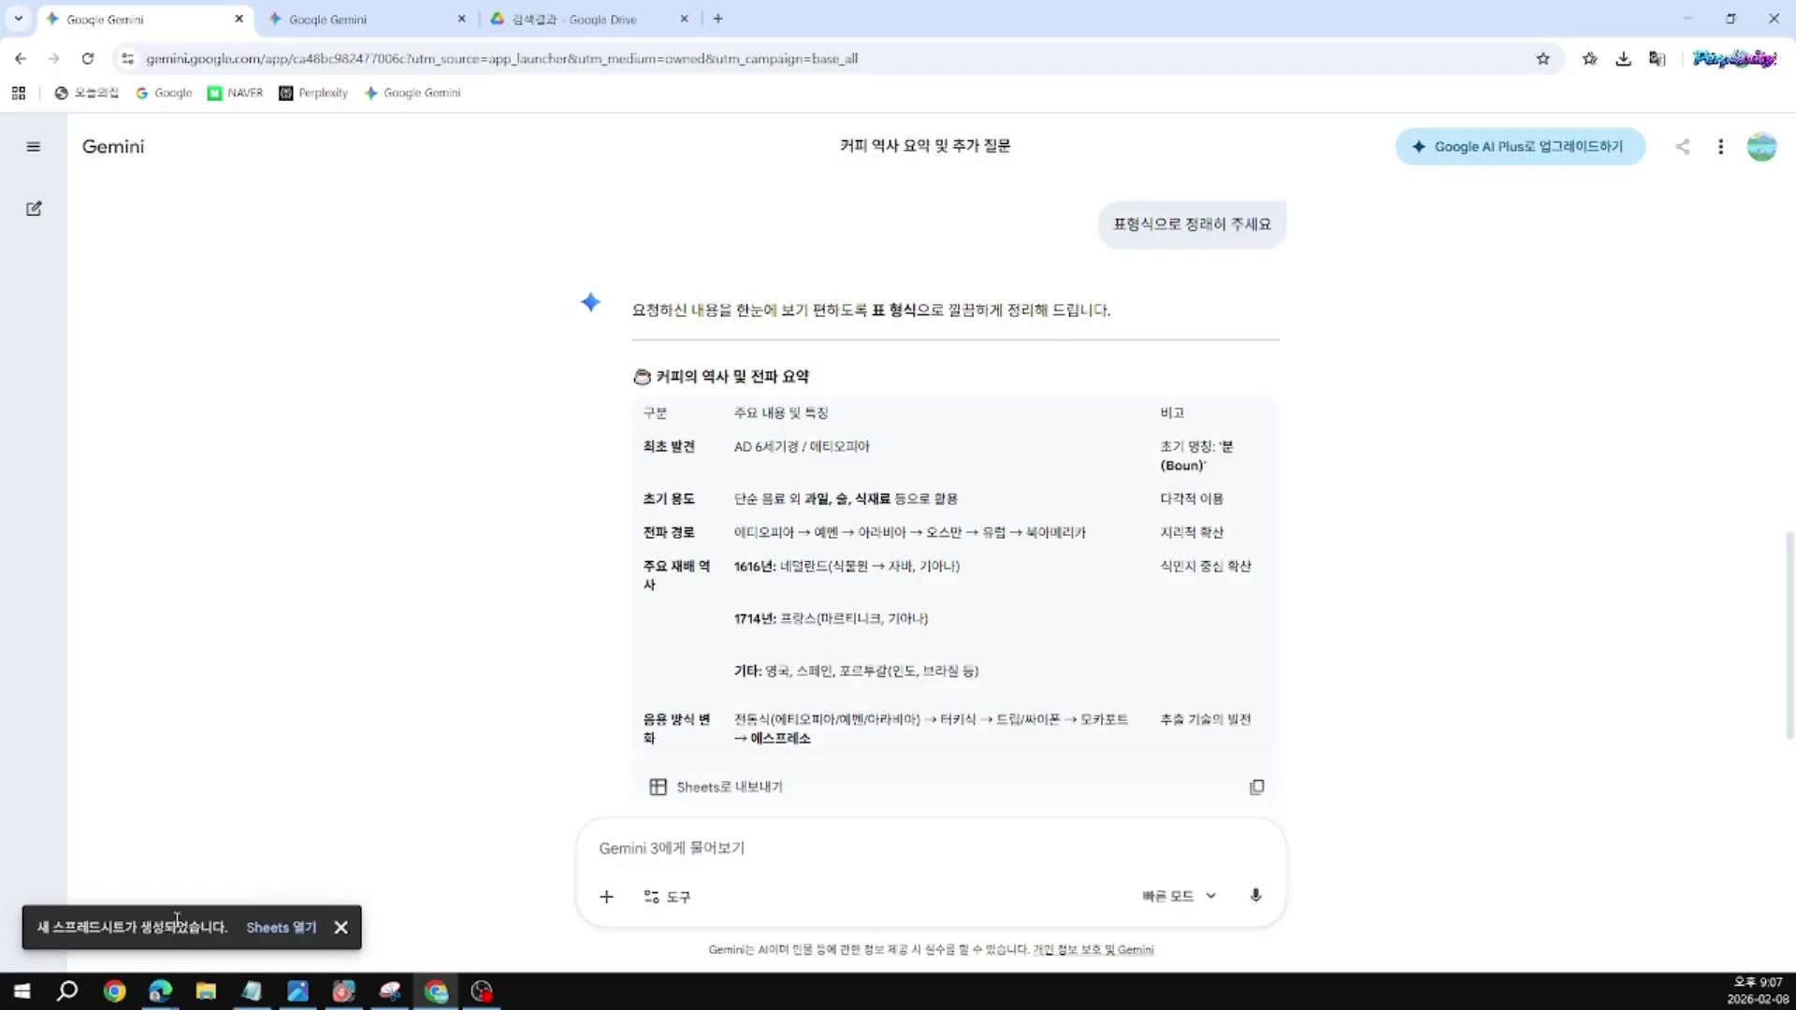
left_click(298, 936)
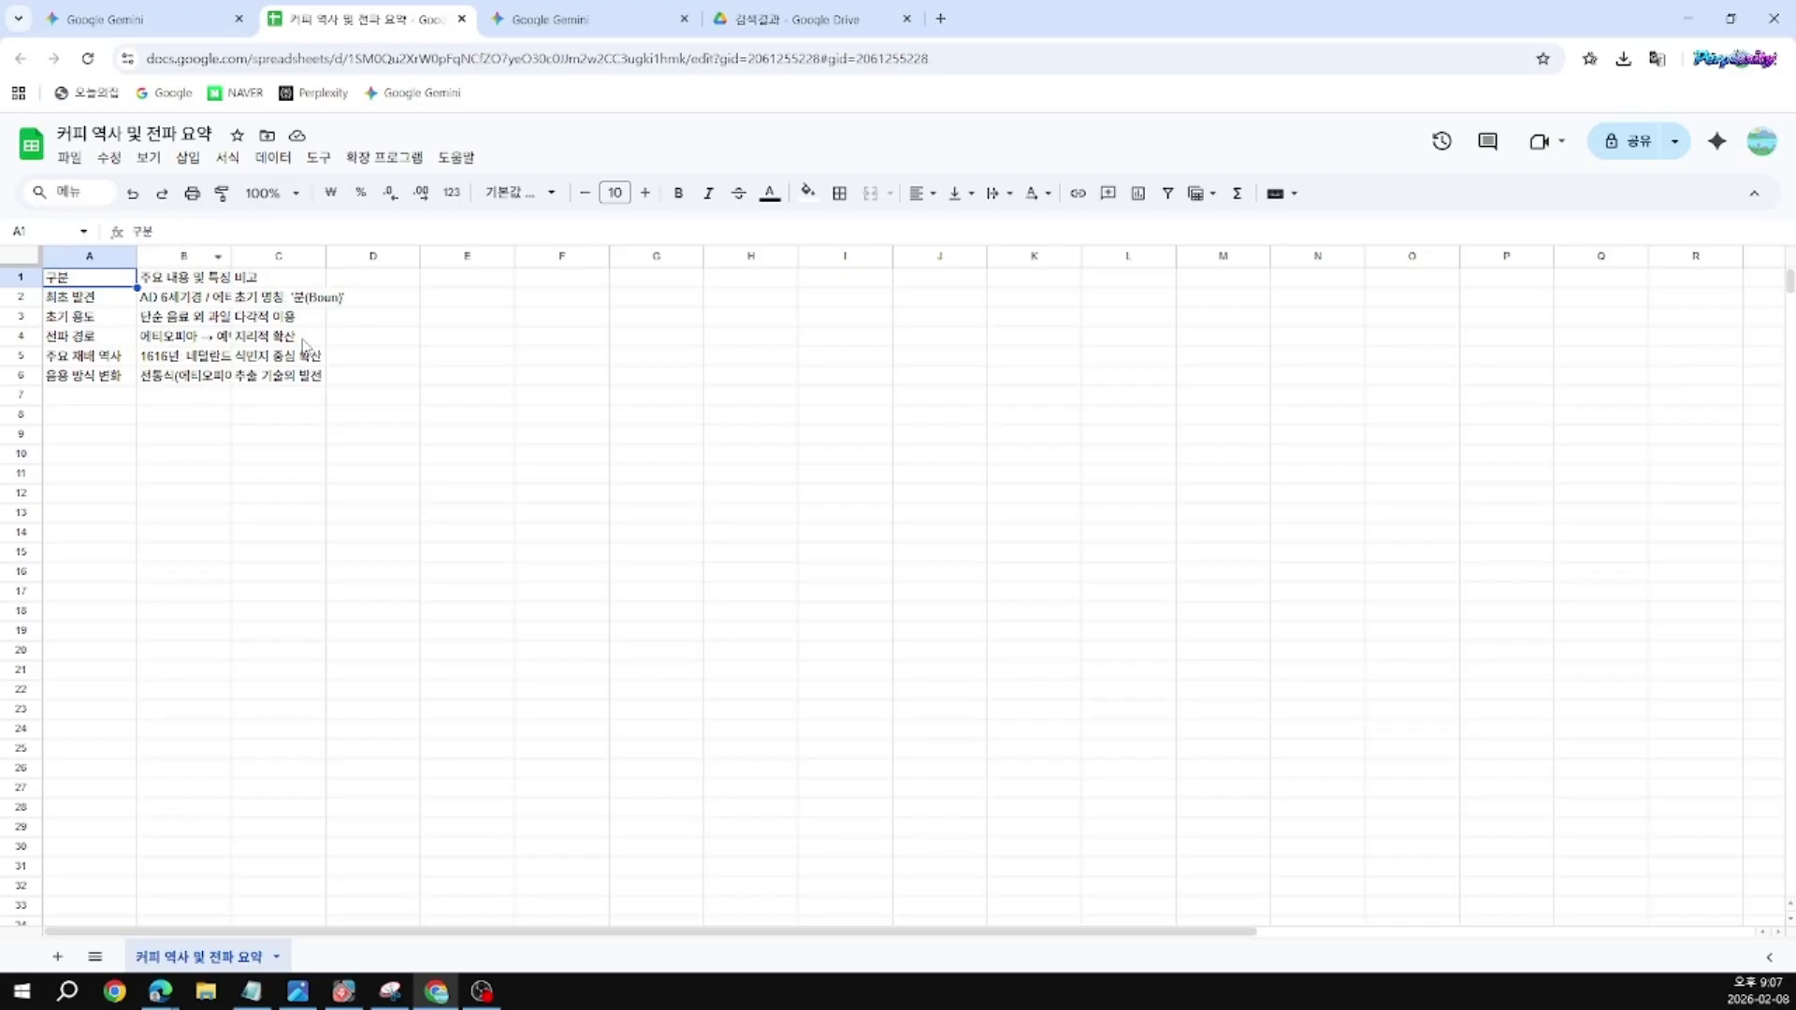
double_click(232, 257)
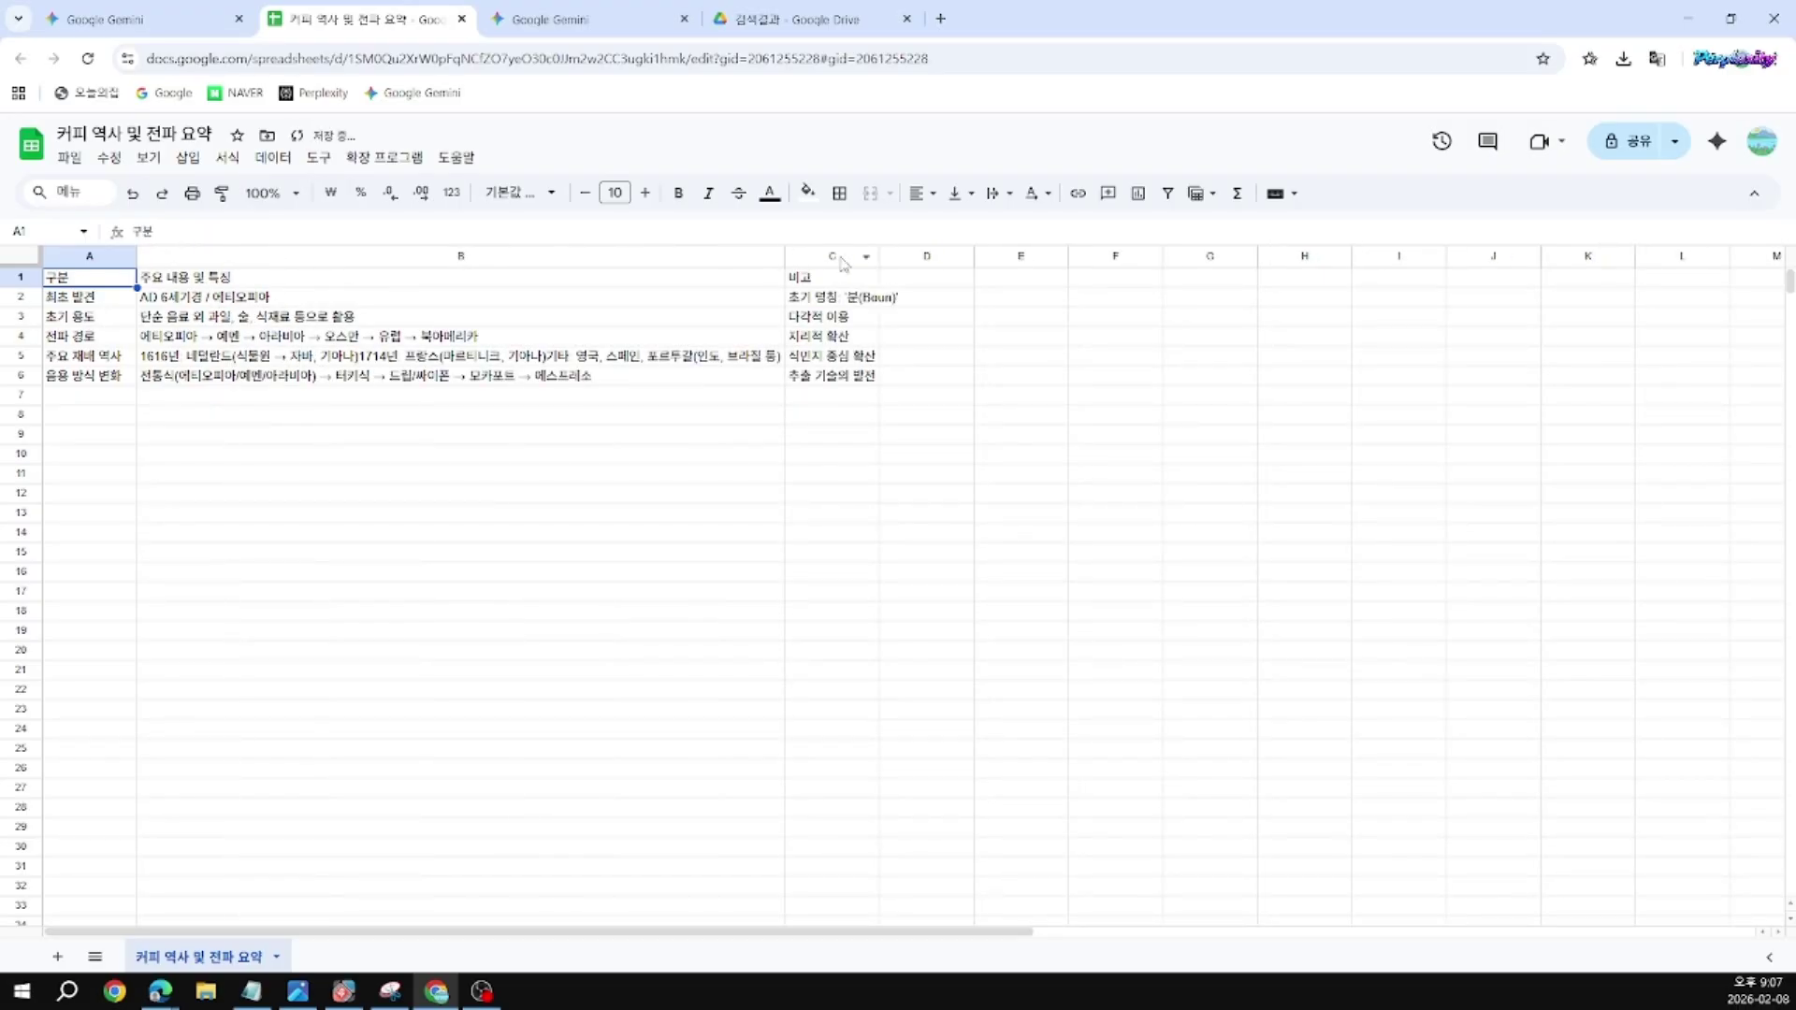
double_click(879, 256)
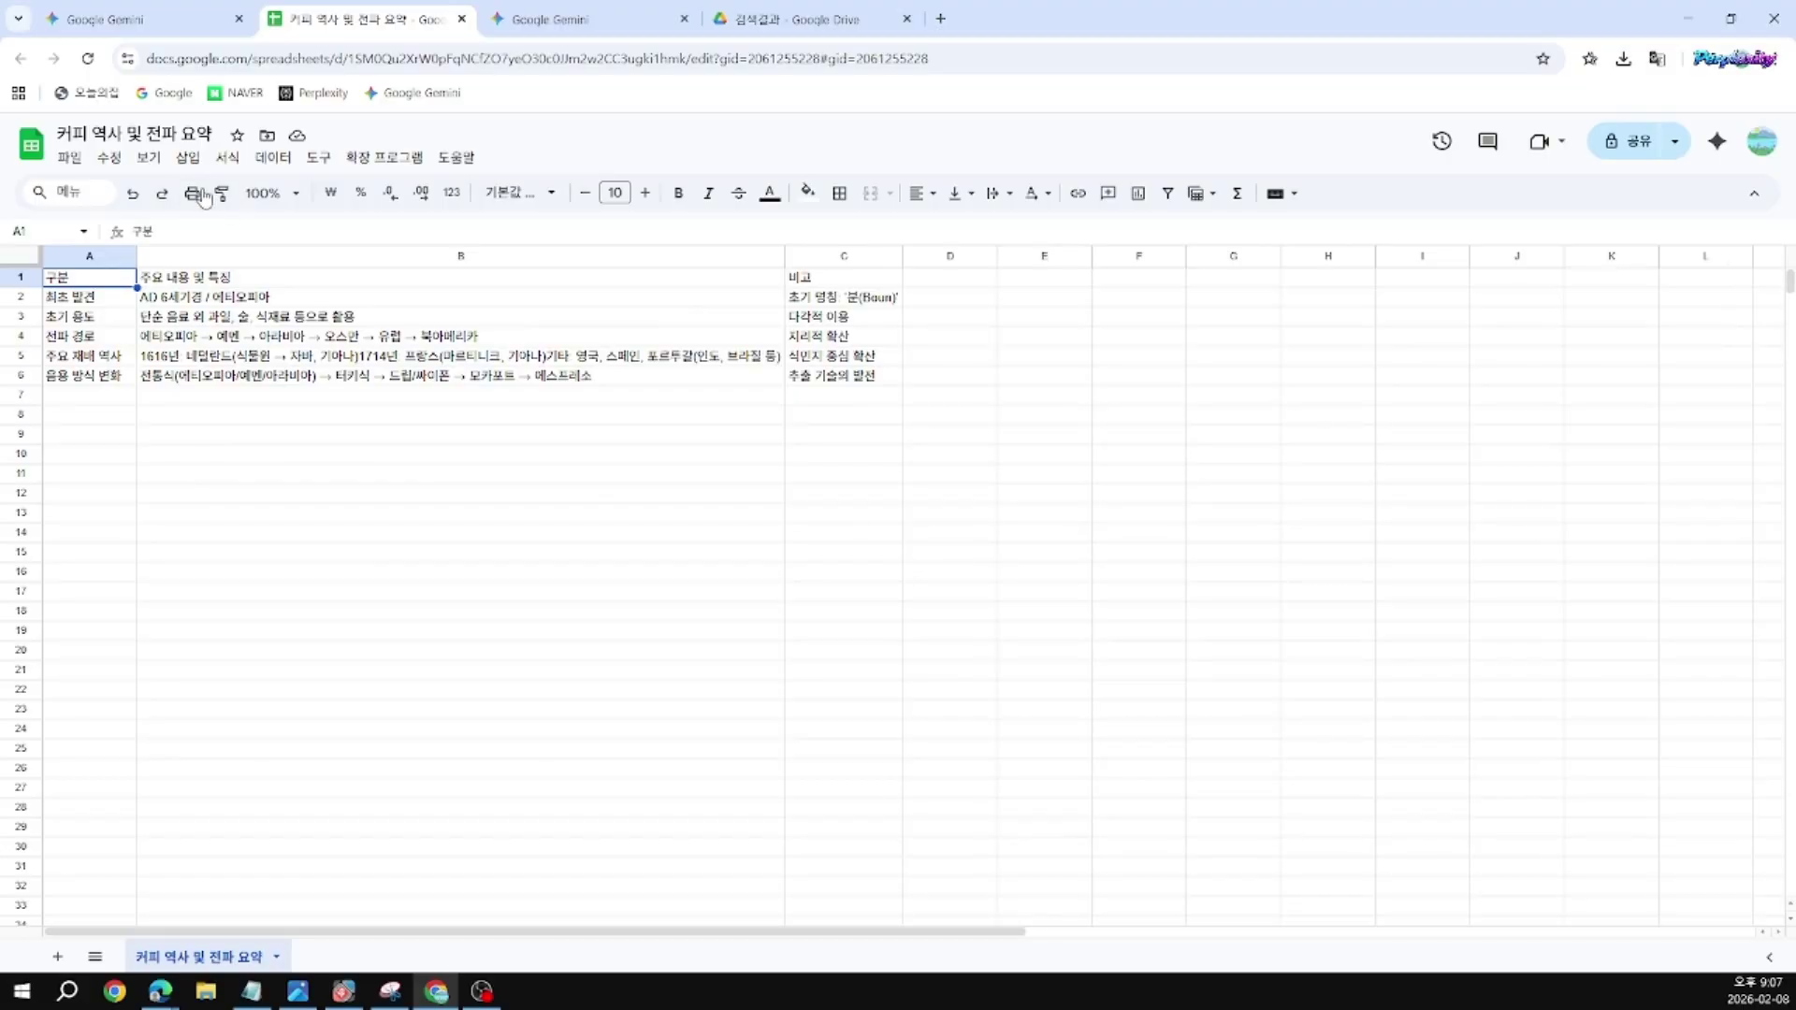
left_click(145, 133)
left_click_drag(51, 129, 213, 142)
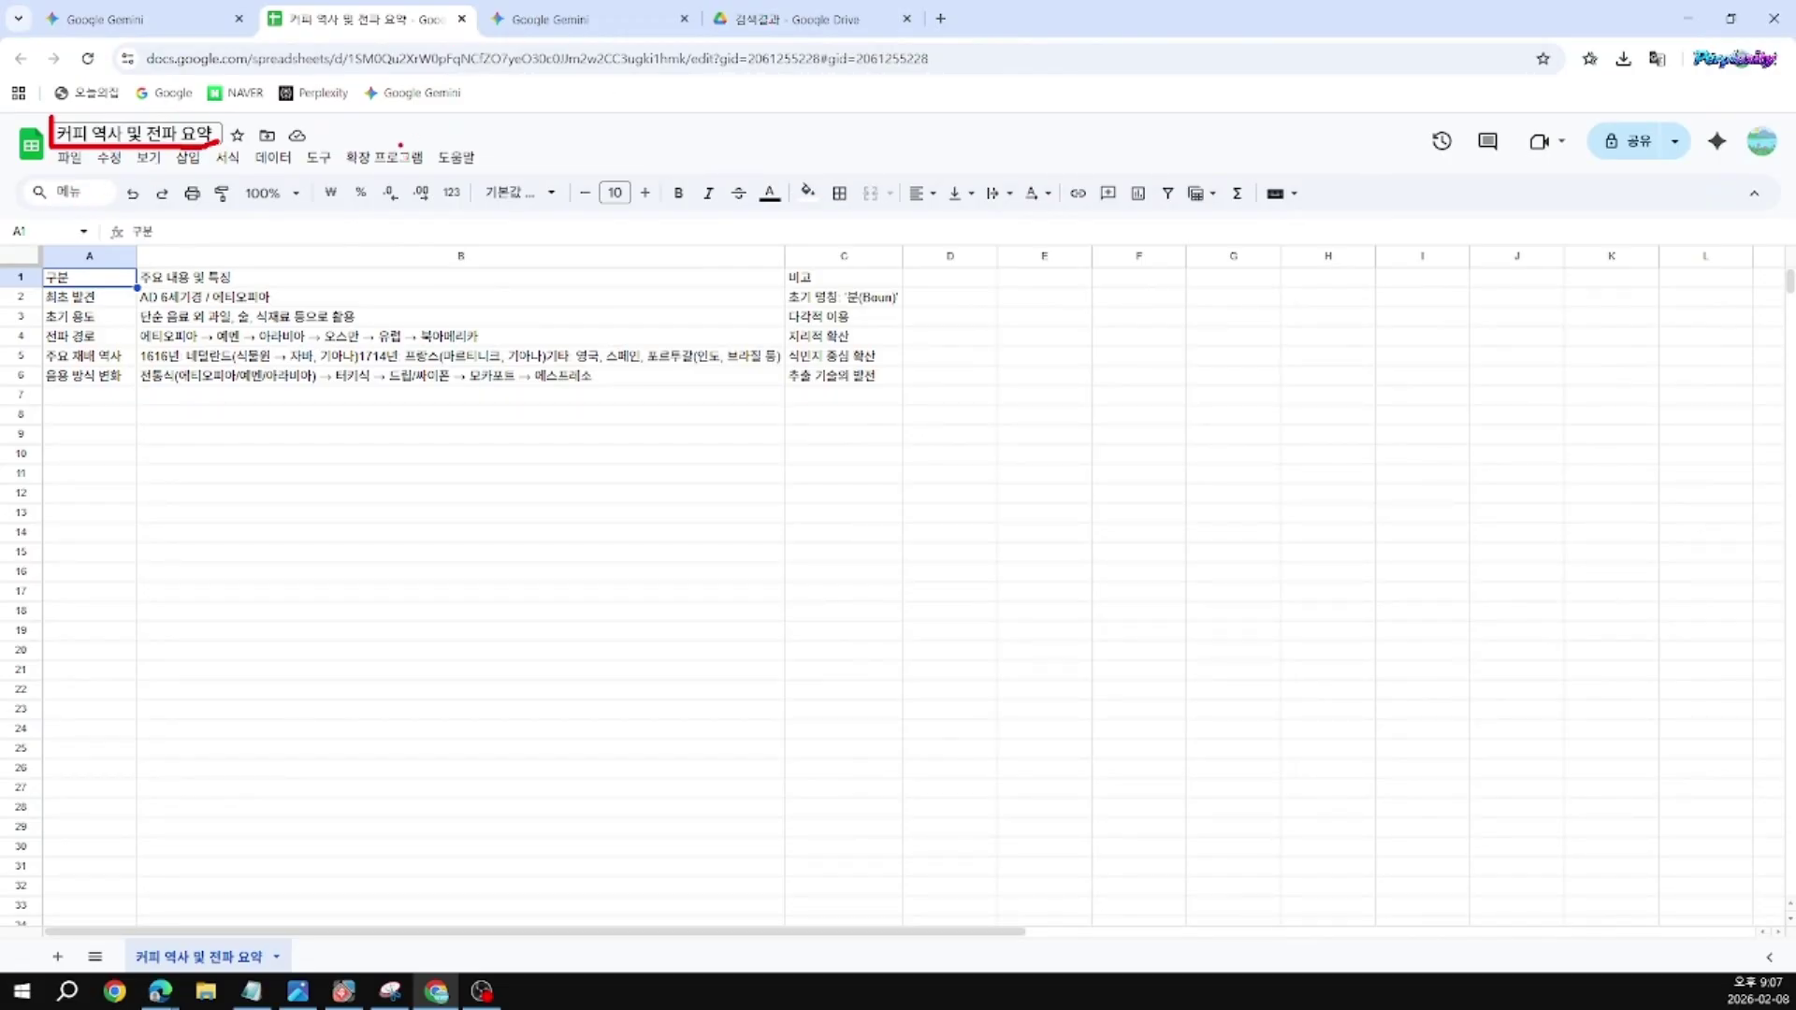
key("Escape")
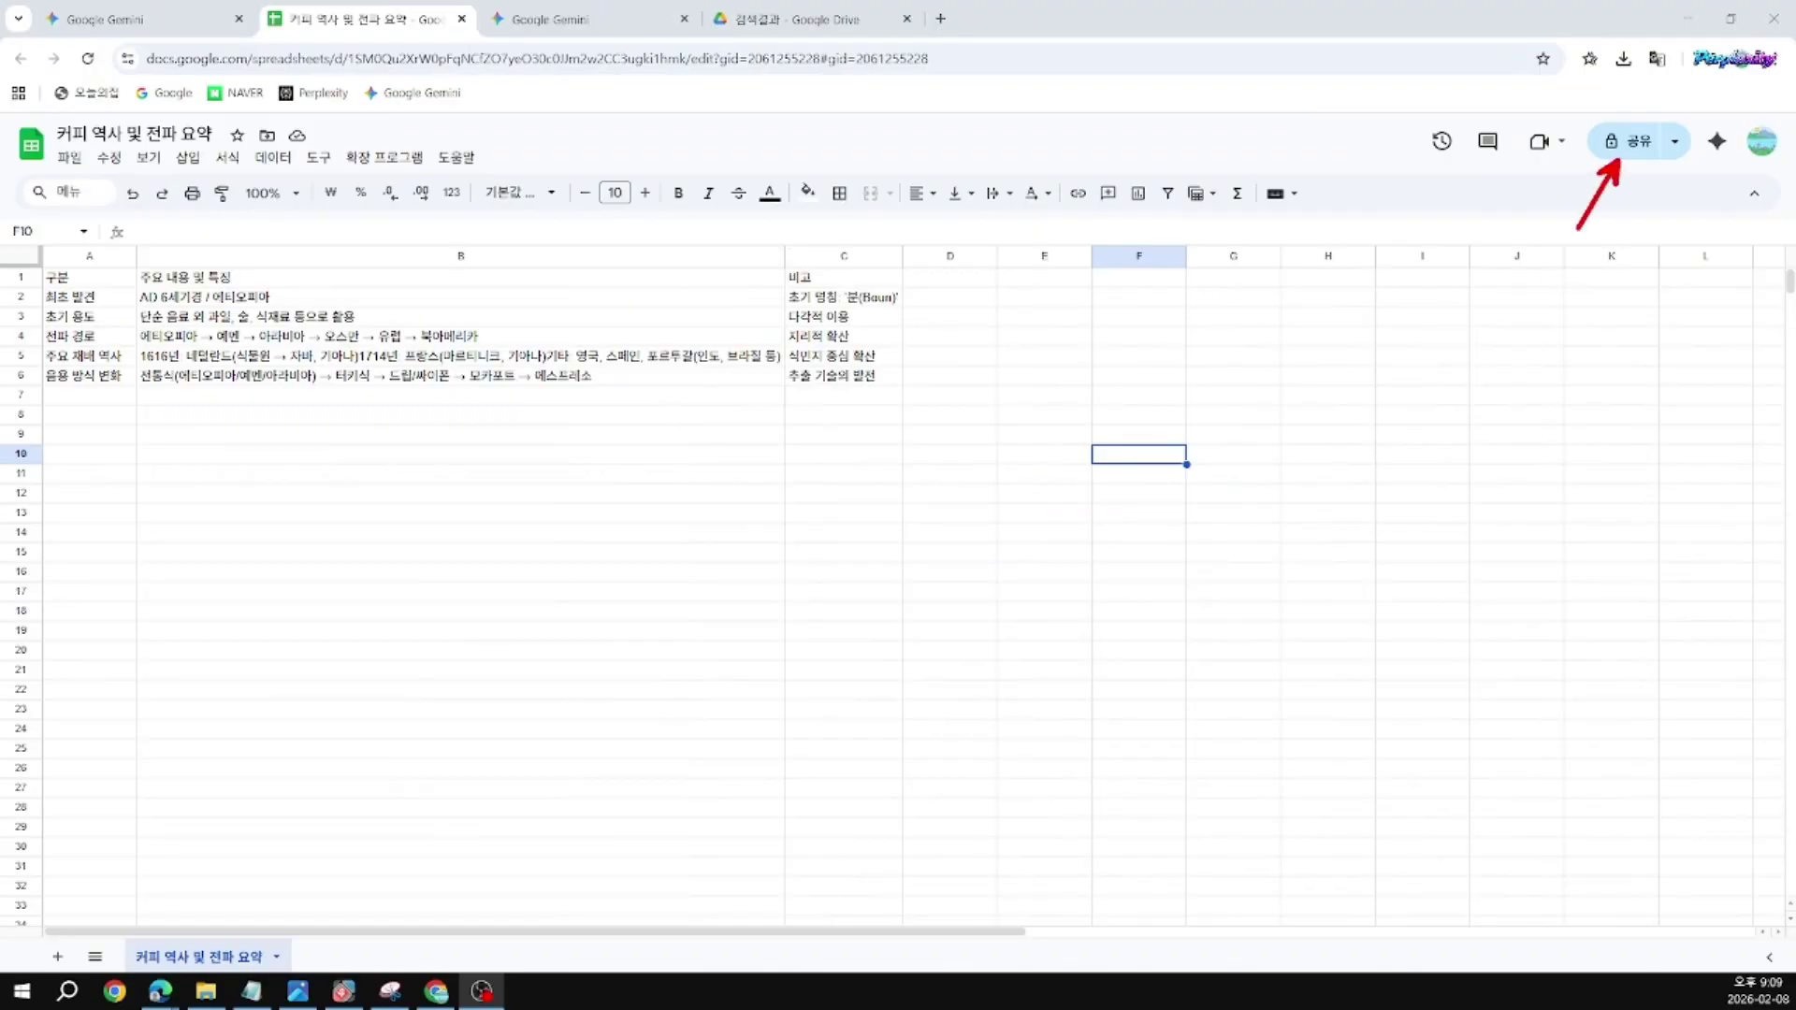
mouse_move(1636, 169)
left_mouse_down()
mouse_move(1610, 120)
mouse_move(1648, 178)
mouse_move(1619, 183)
left_mouse_up()
key("Escape")
Step: View the spreadsheet's sharing settings, close them, and look for the exported spreadsheet in Google Drive
left_click(1621, 161)
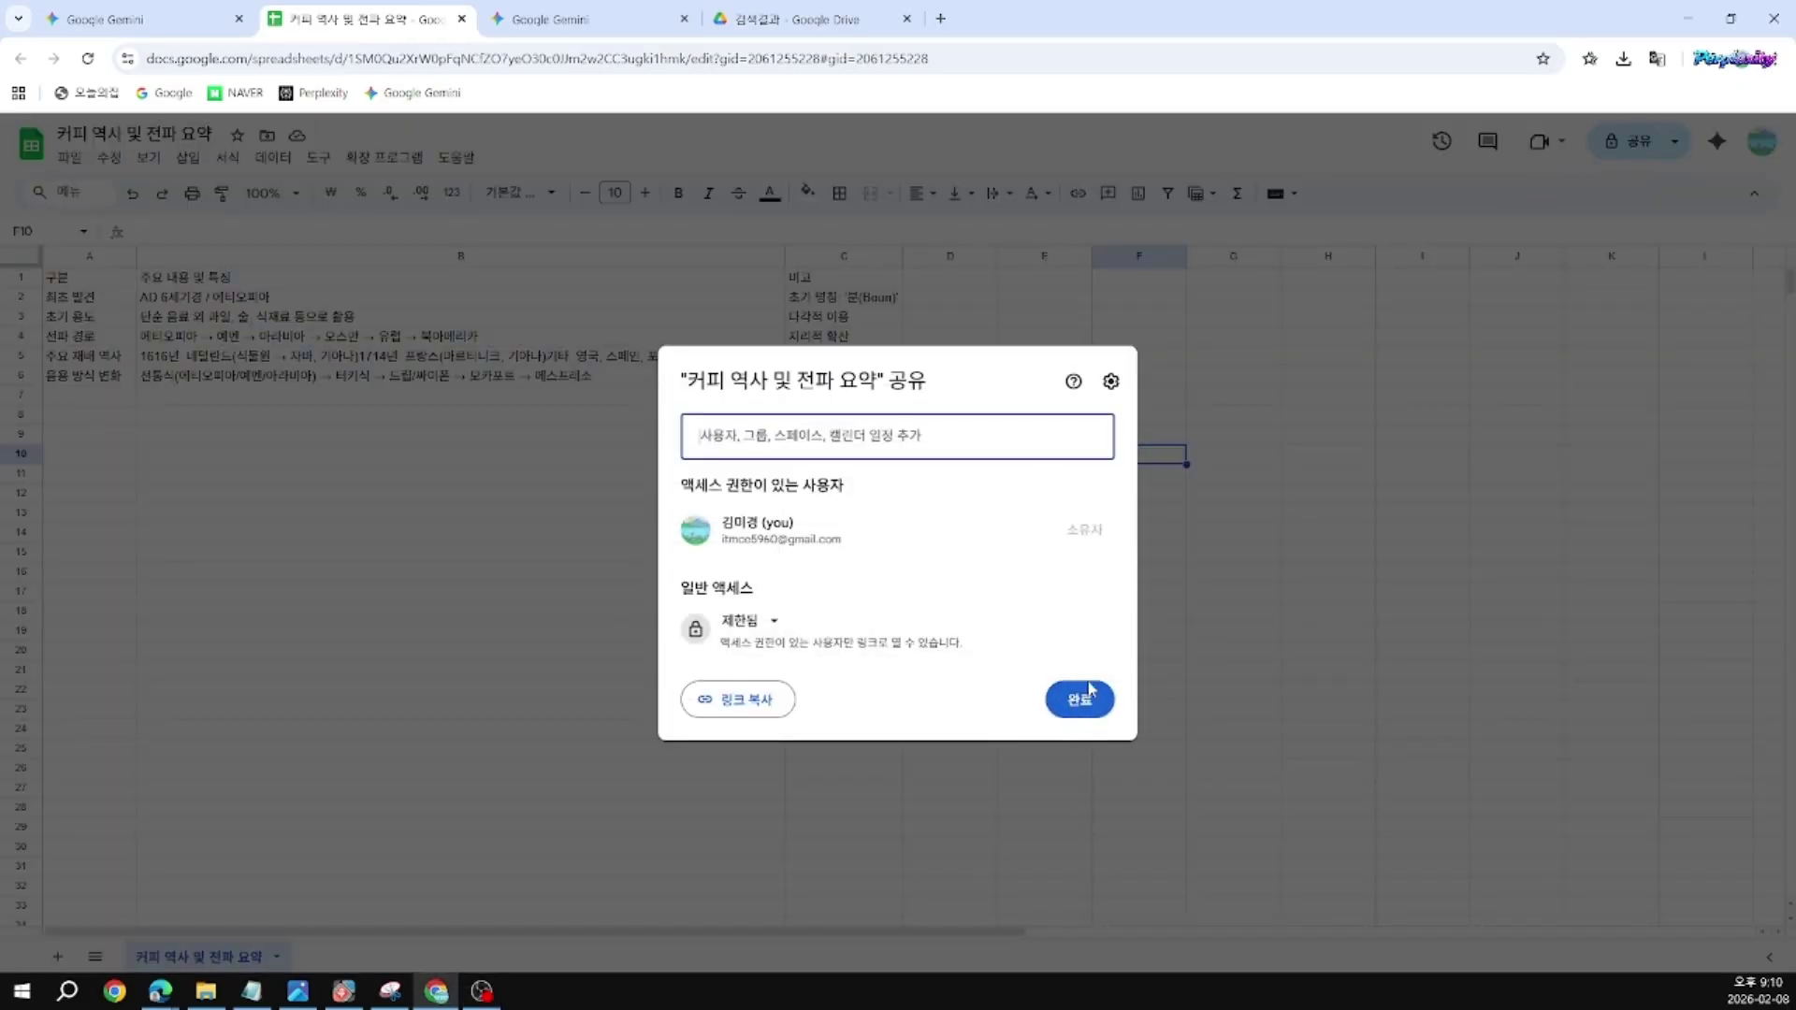
left_click(1080, 709)
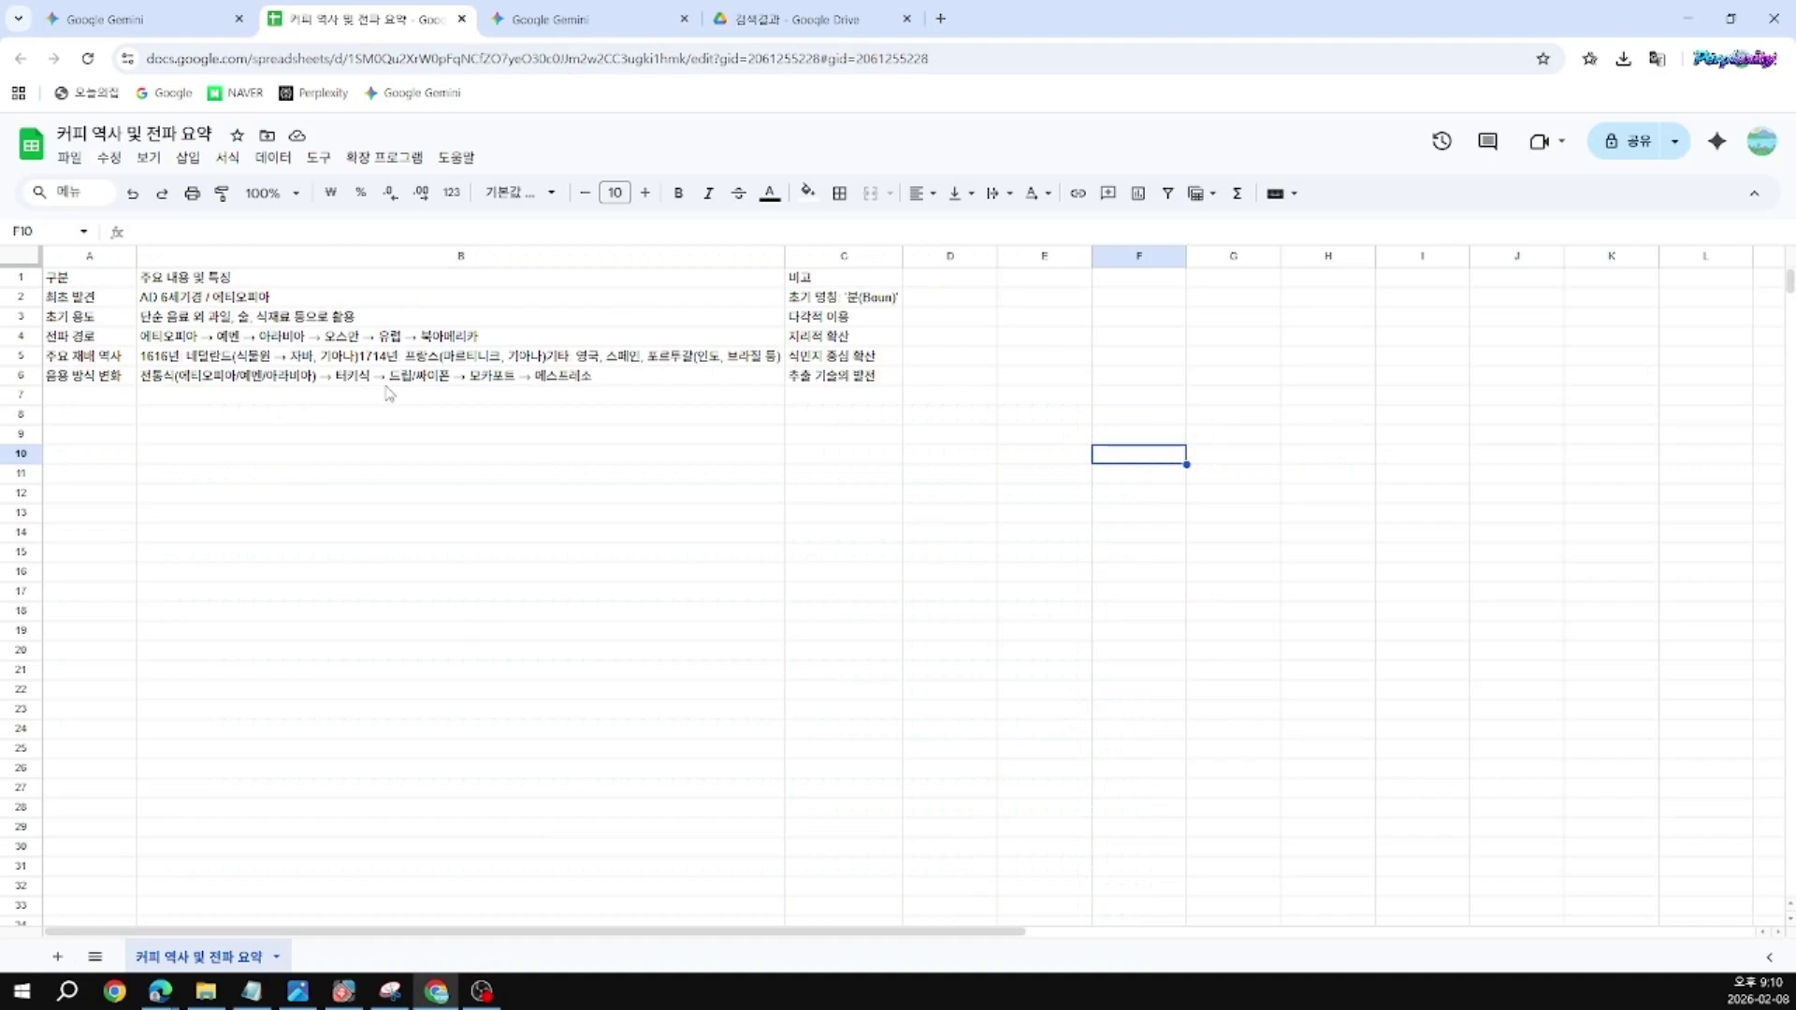
left_click(784, 24)
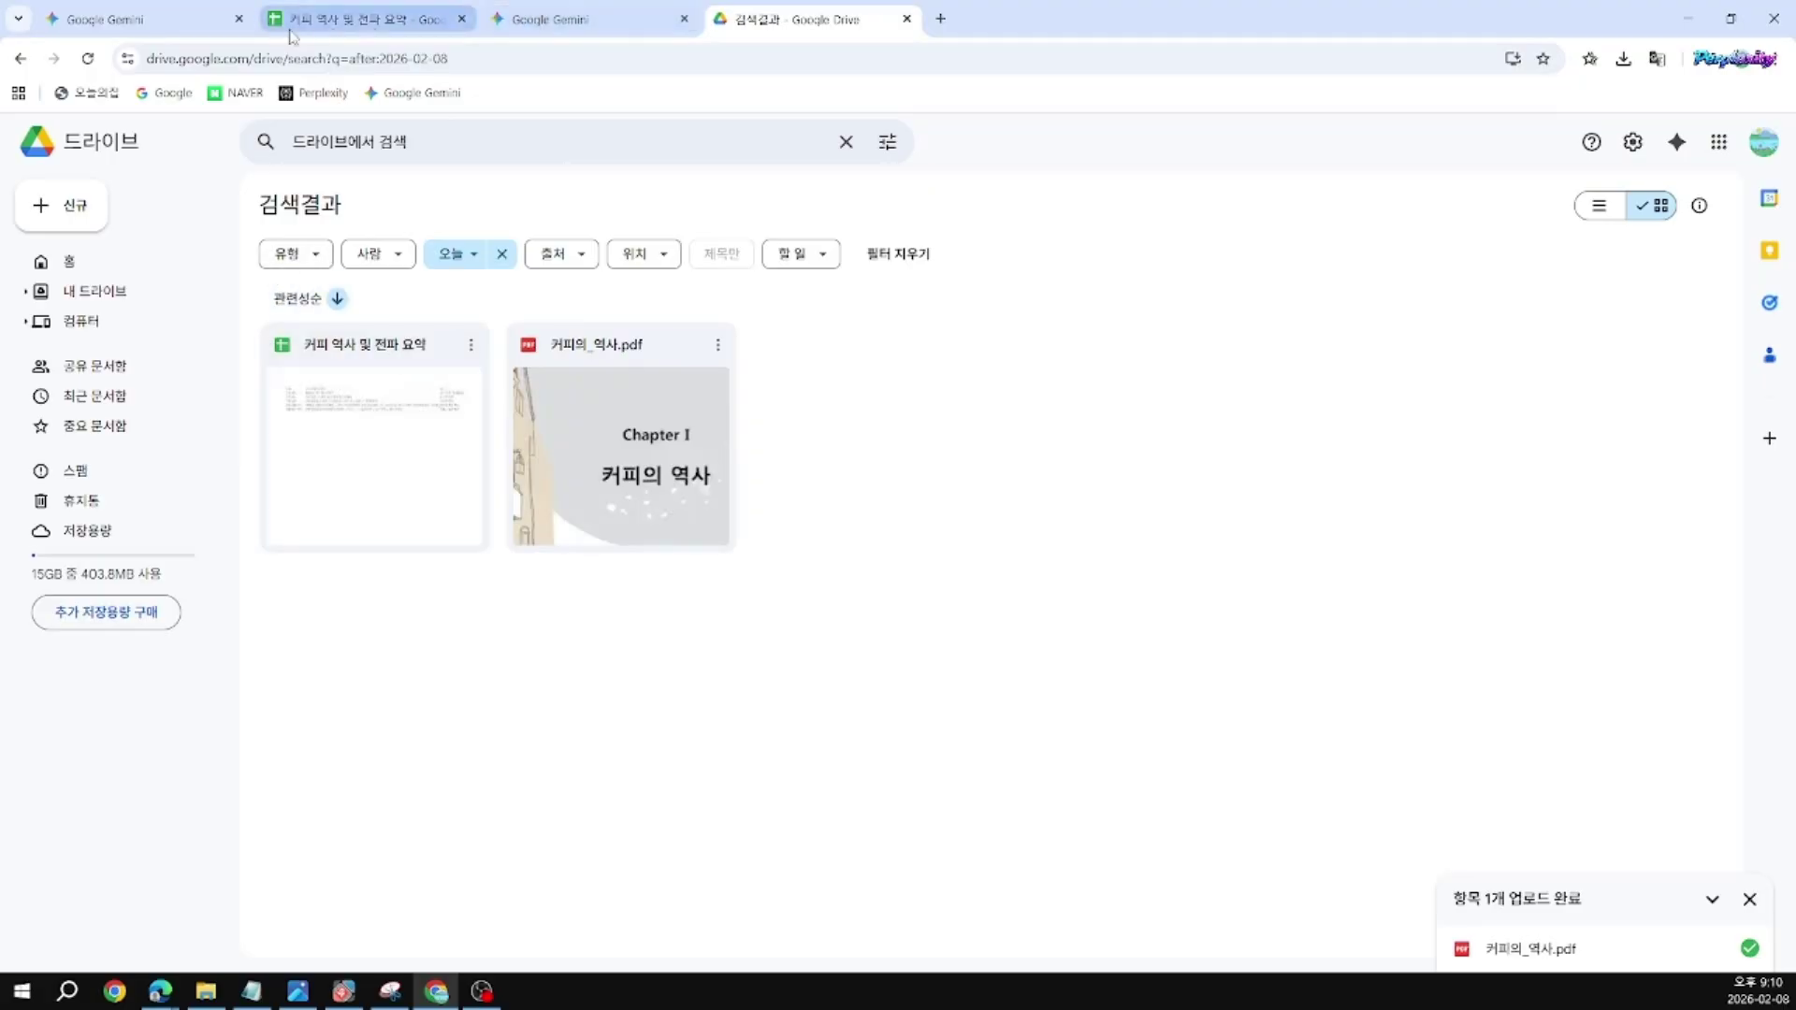
Step: Return to the coffee history chat in Google Gemini and review the whole conversation from the PDF summary to the table
left_click(147, 26)
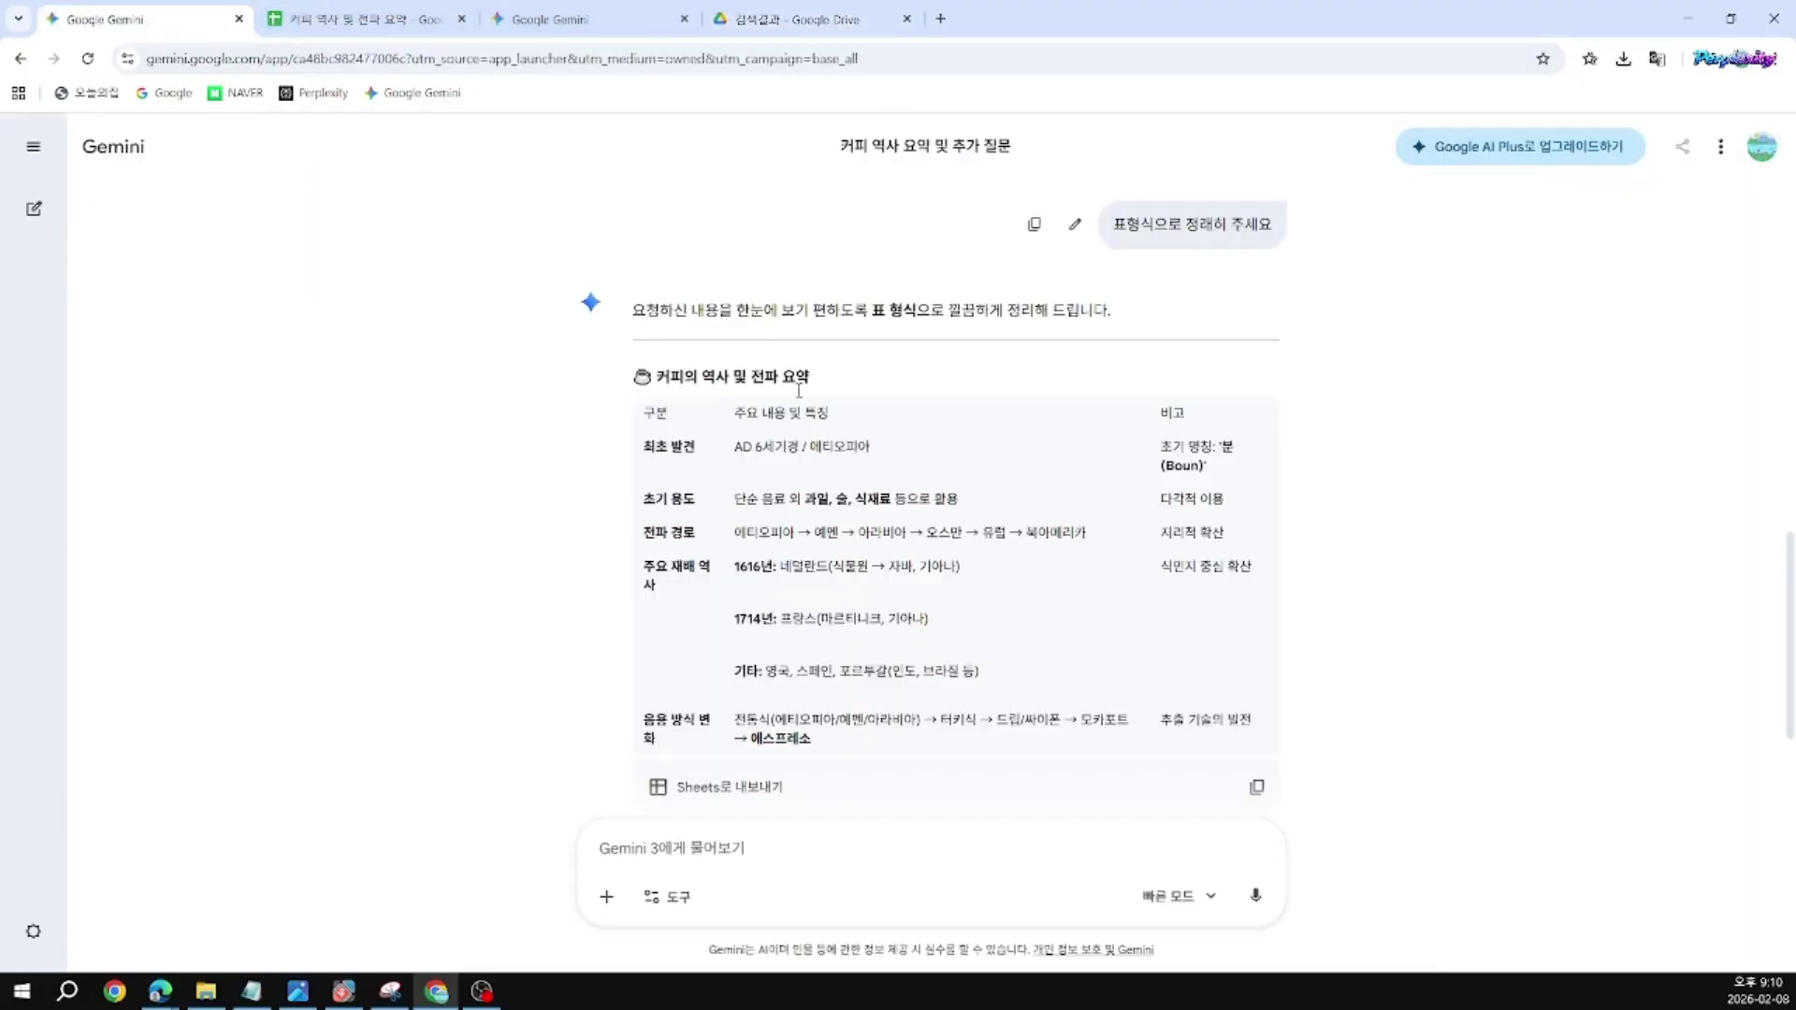
scroll(900, 713, "down", 1)
scroll(923, 661, "down", 1)
scroll(936, 601, "up", 15)
scroll(946, 594, "up", 1)
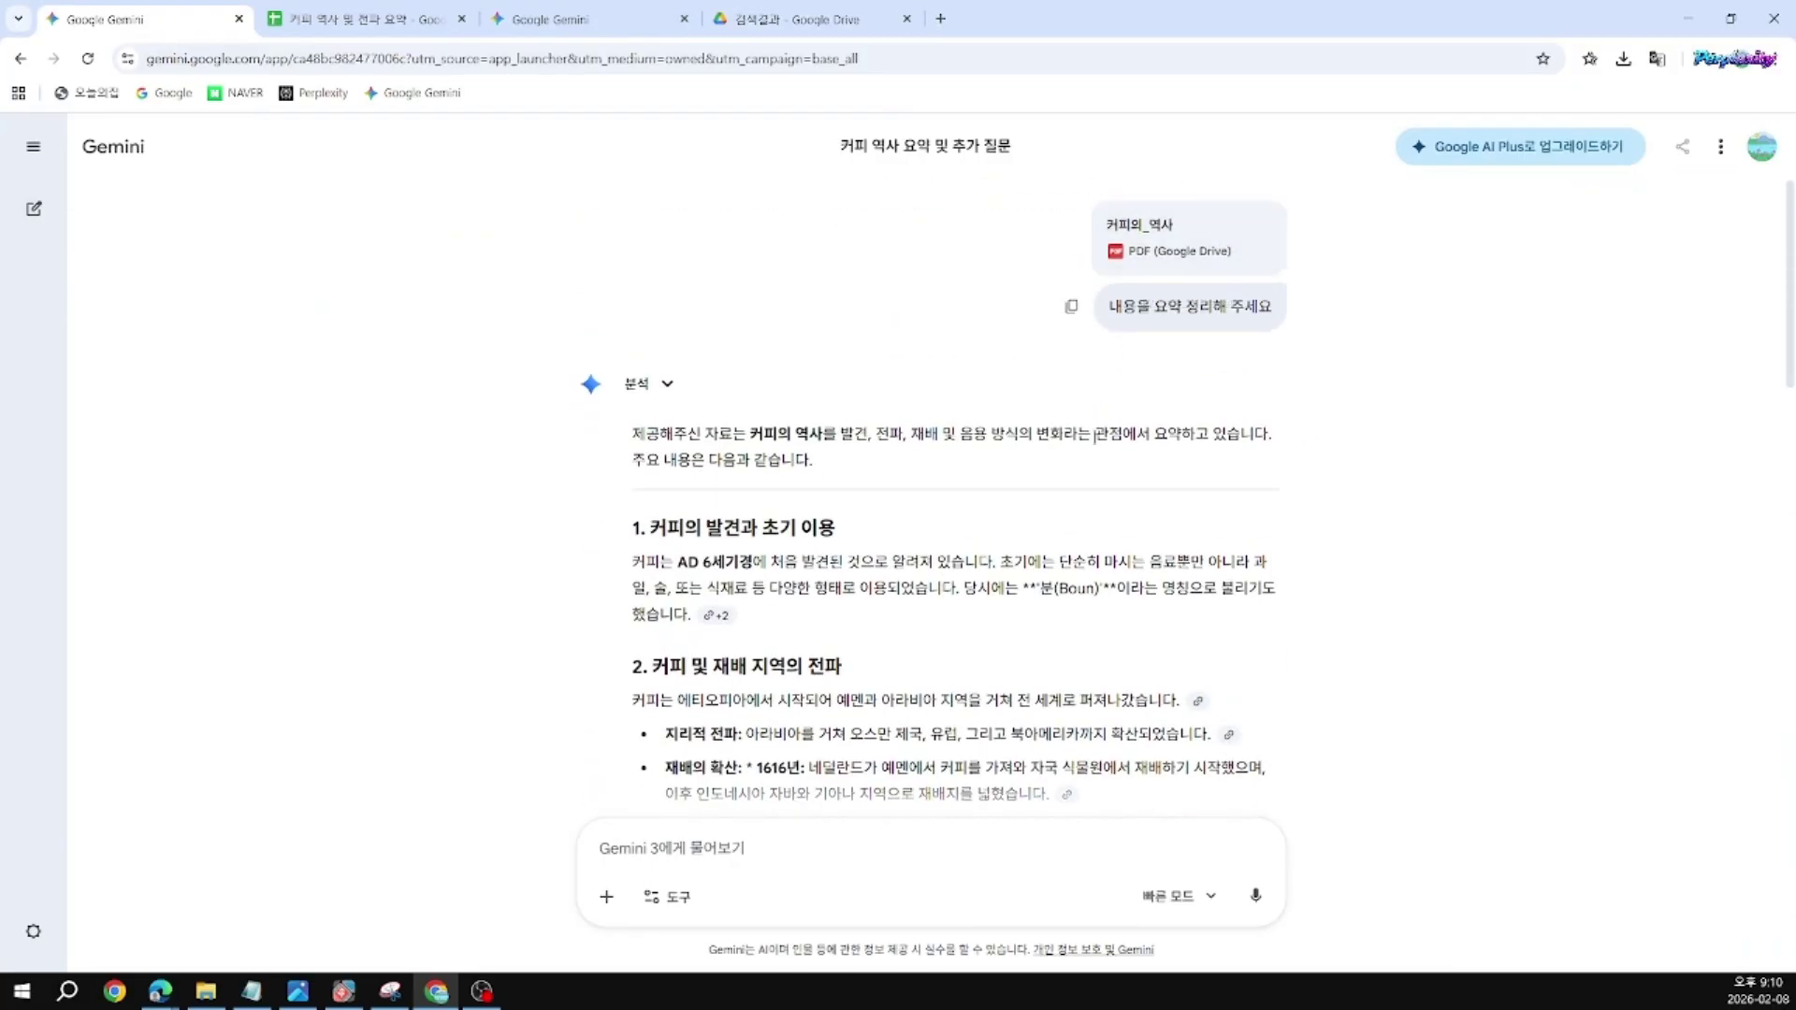
scroll(1076, 468, "down", 4)
scroll(1022, 552, "down", 15)
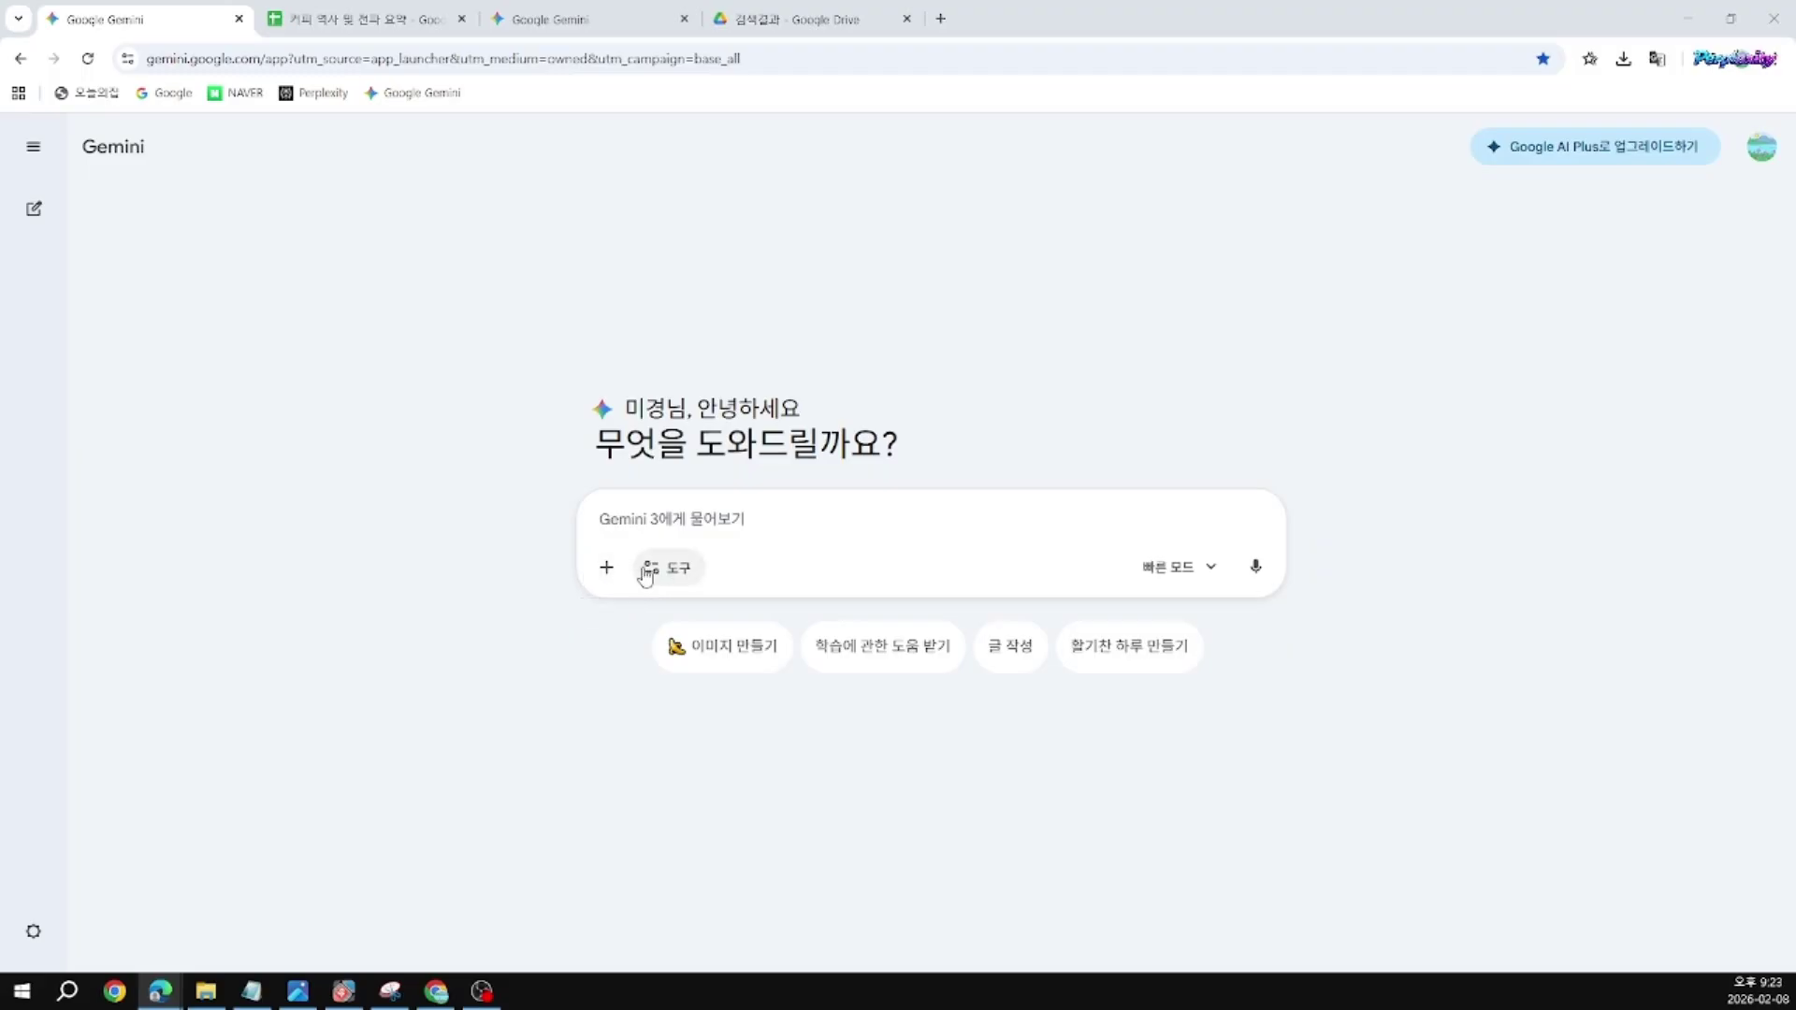
Step: Turn on the Canvas tool for the new chat's prompt
left_click(661, 575)
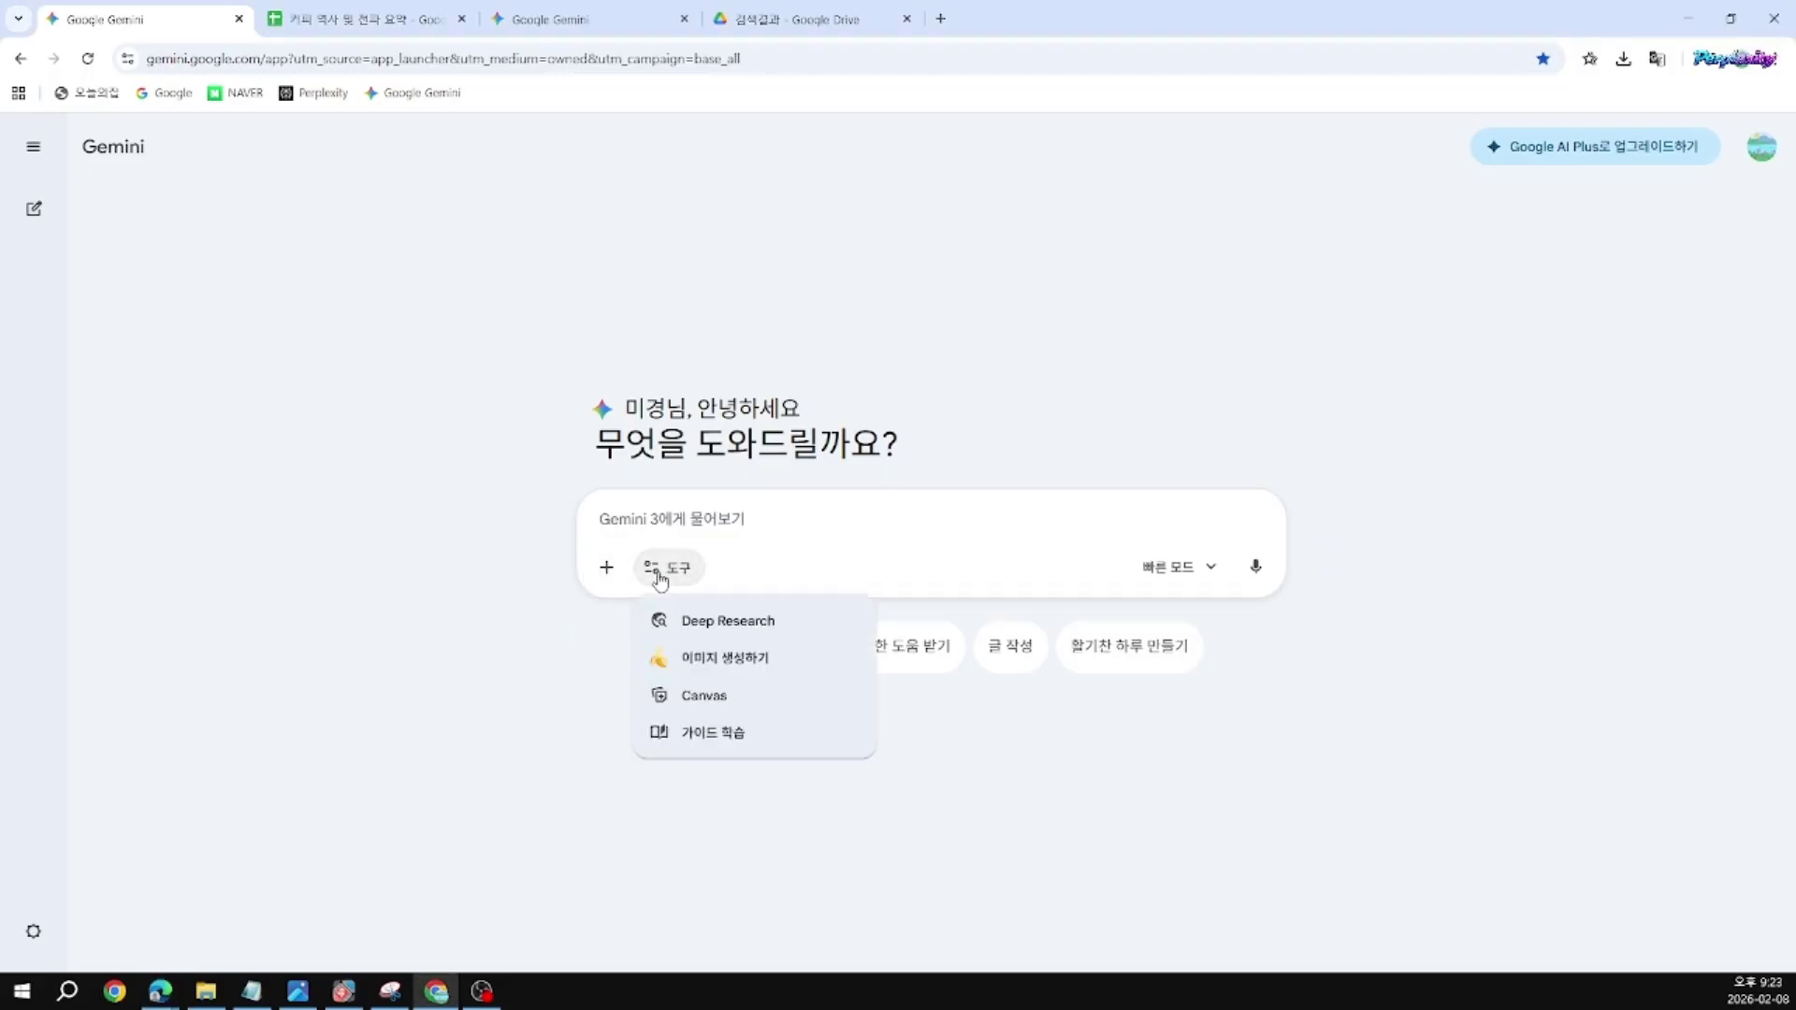
left_click(714, 697)
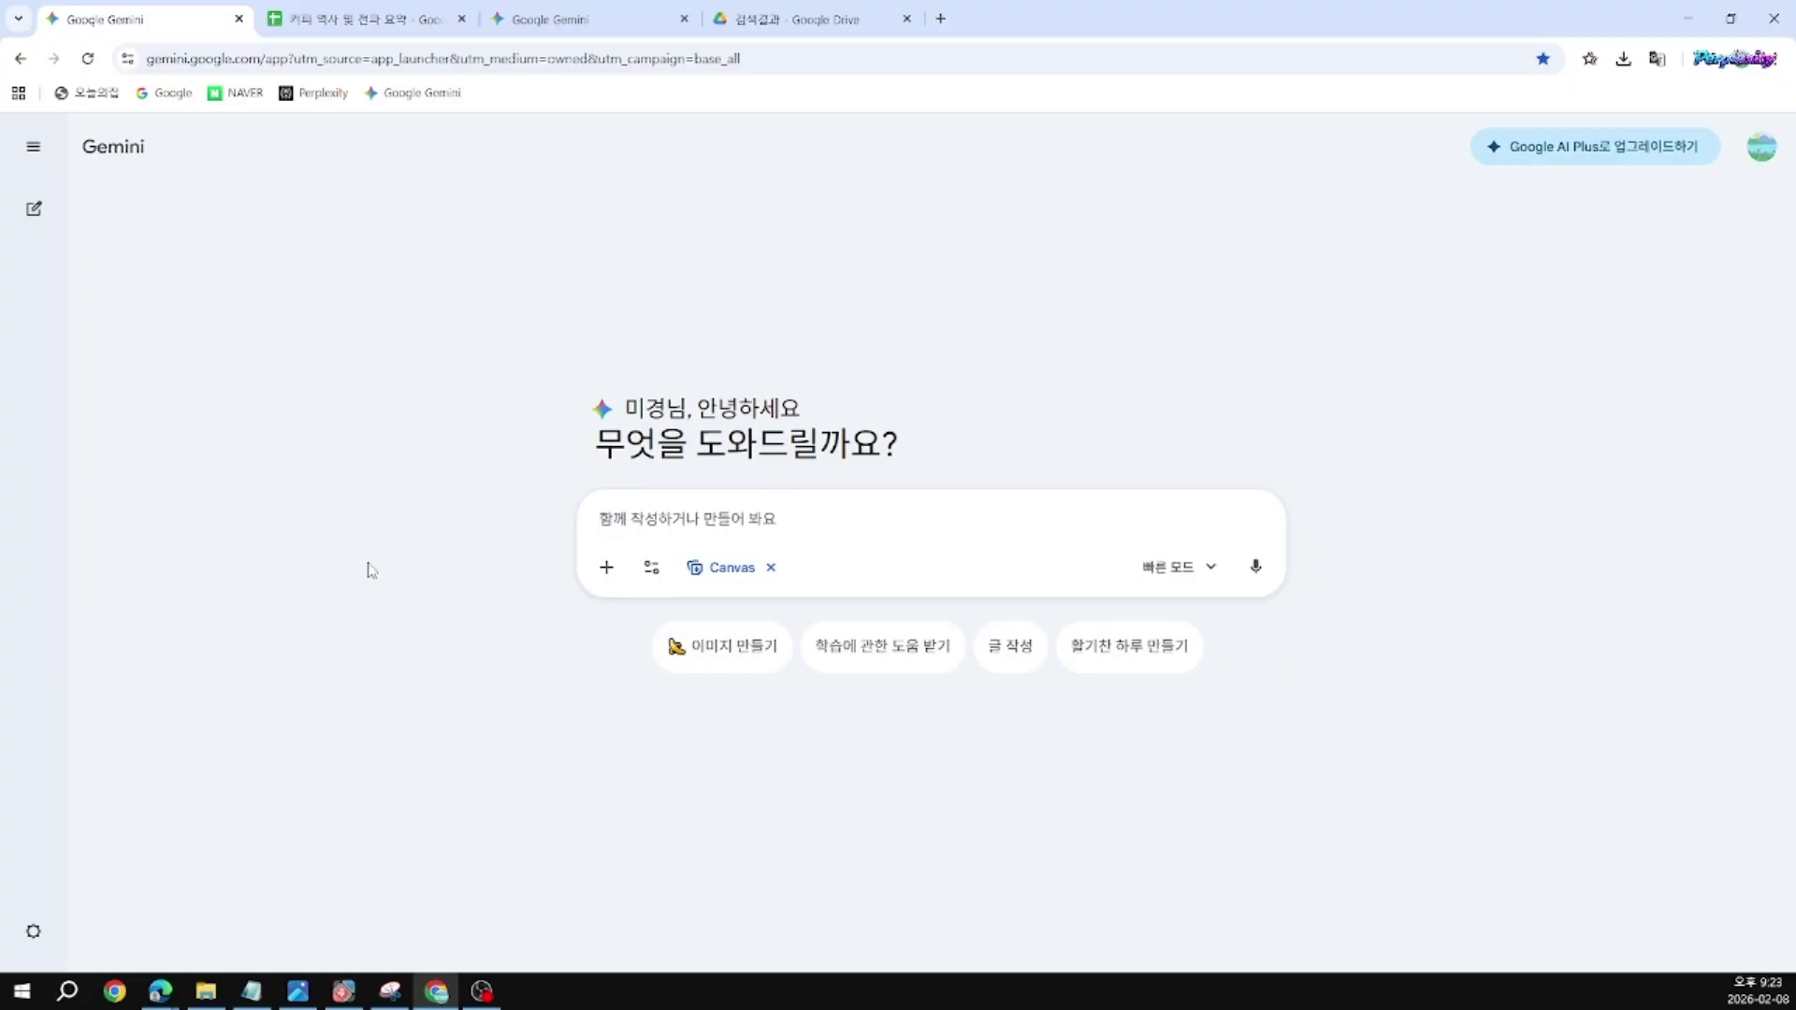
type("ㅅ")
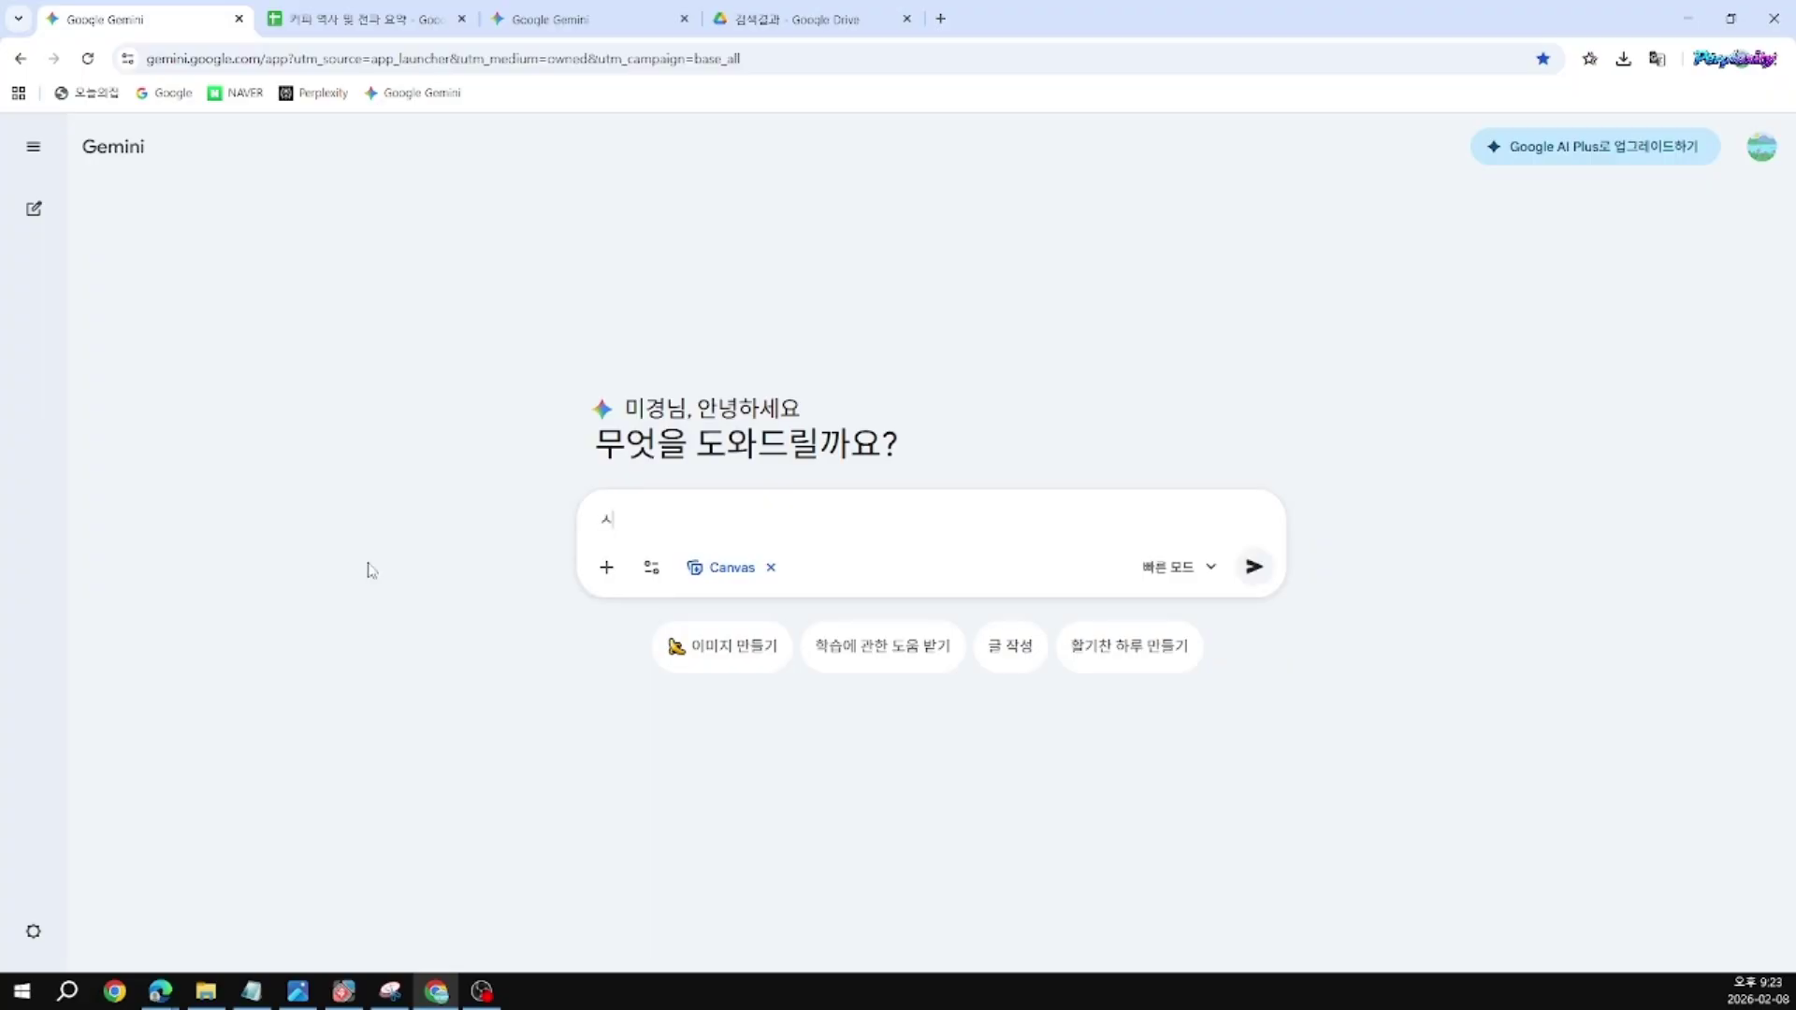
type("ㅔㅅ")
key("BackSpace")
key("BackSpace")
type("셋")
key("BackSpace")
key("BackSpace")
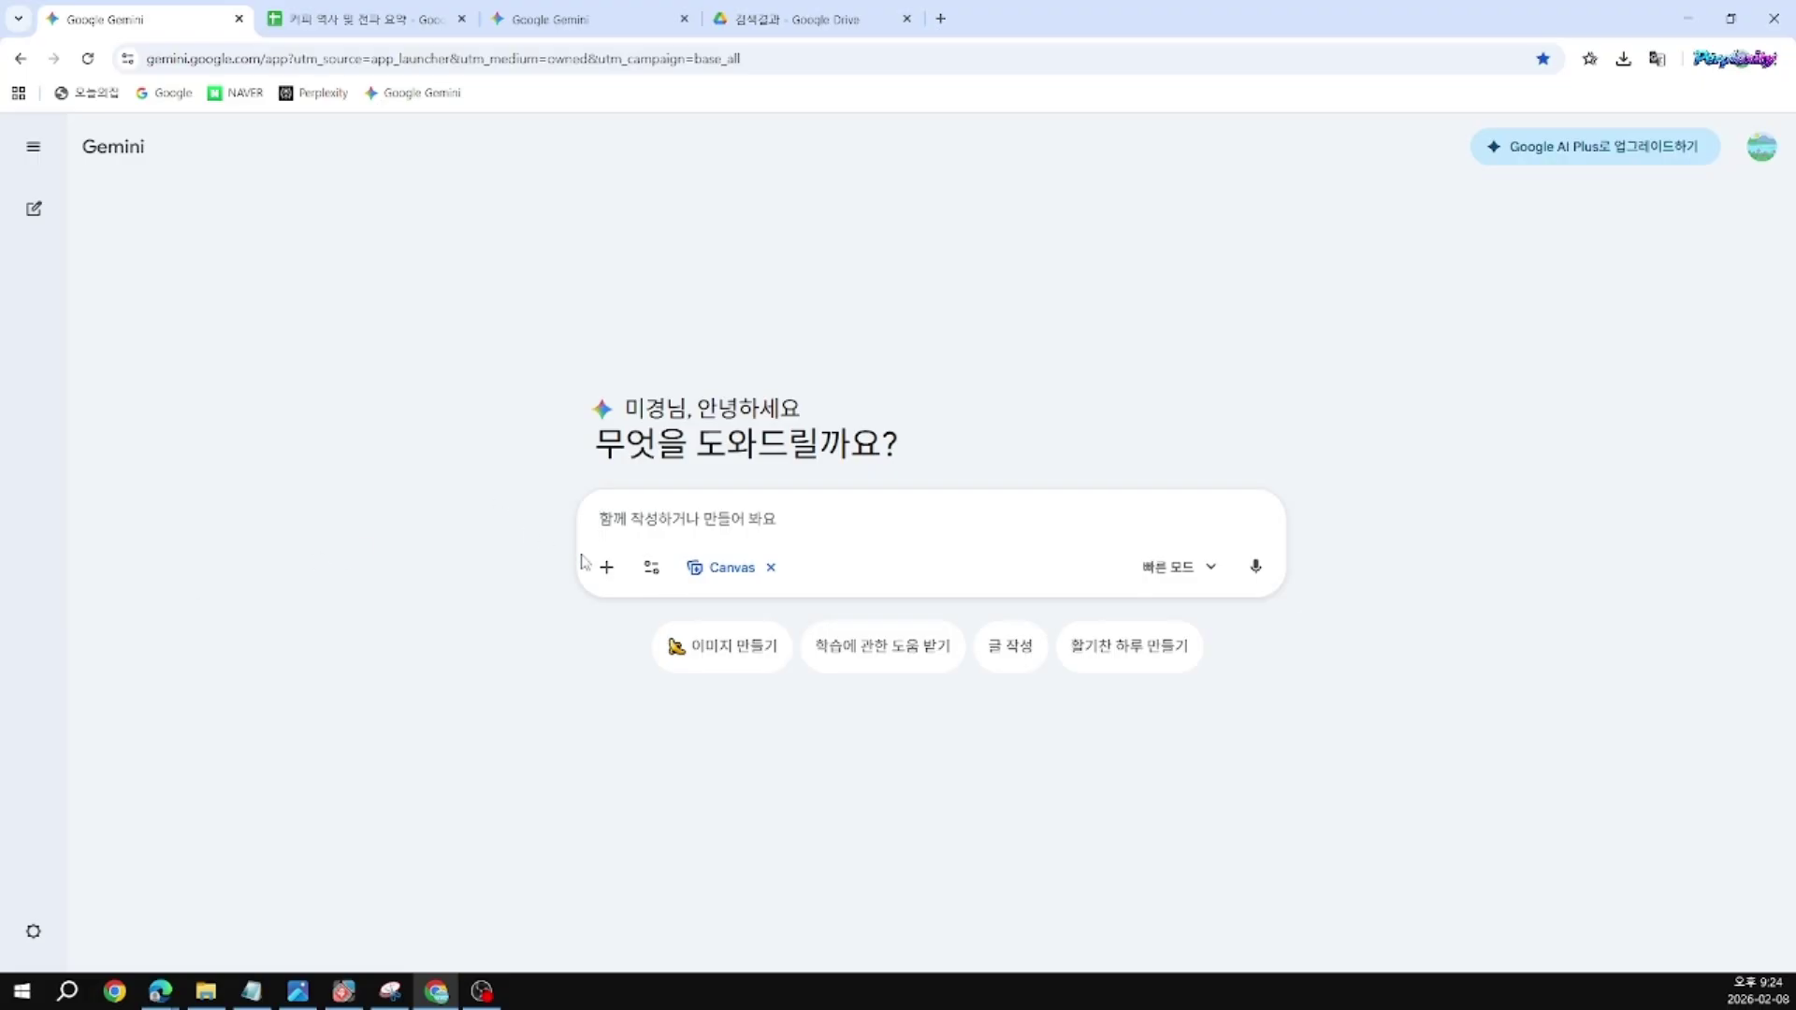
Step: Enter the prompt text "세계 기후변화의 심각성과 대응 방안을 주제로 ppt를 만들려고 합니다" without sending it
type("세계")
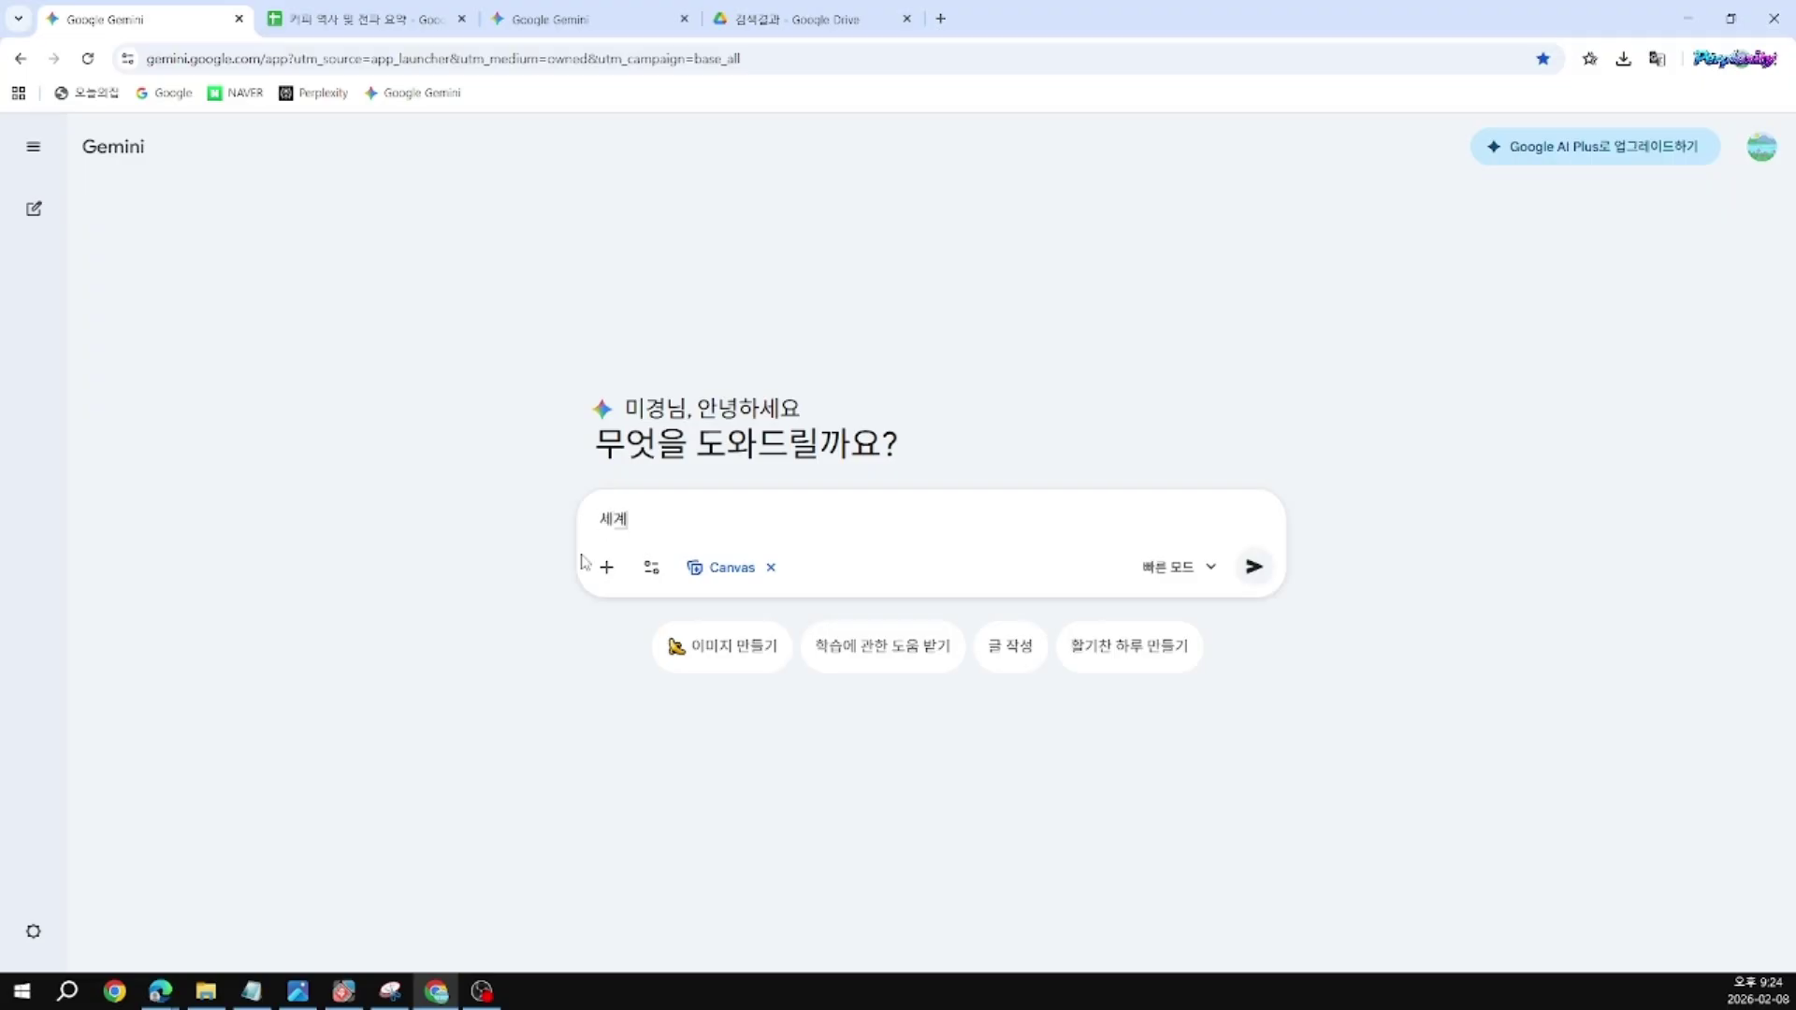
type(" 기후변")
type("화의 시")
type("ㅁ각성과")
type(" 대응 방ㅇ")
type("ㅏㄴ을 줘")
key("BackSpace")
type("제로")
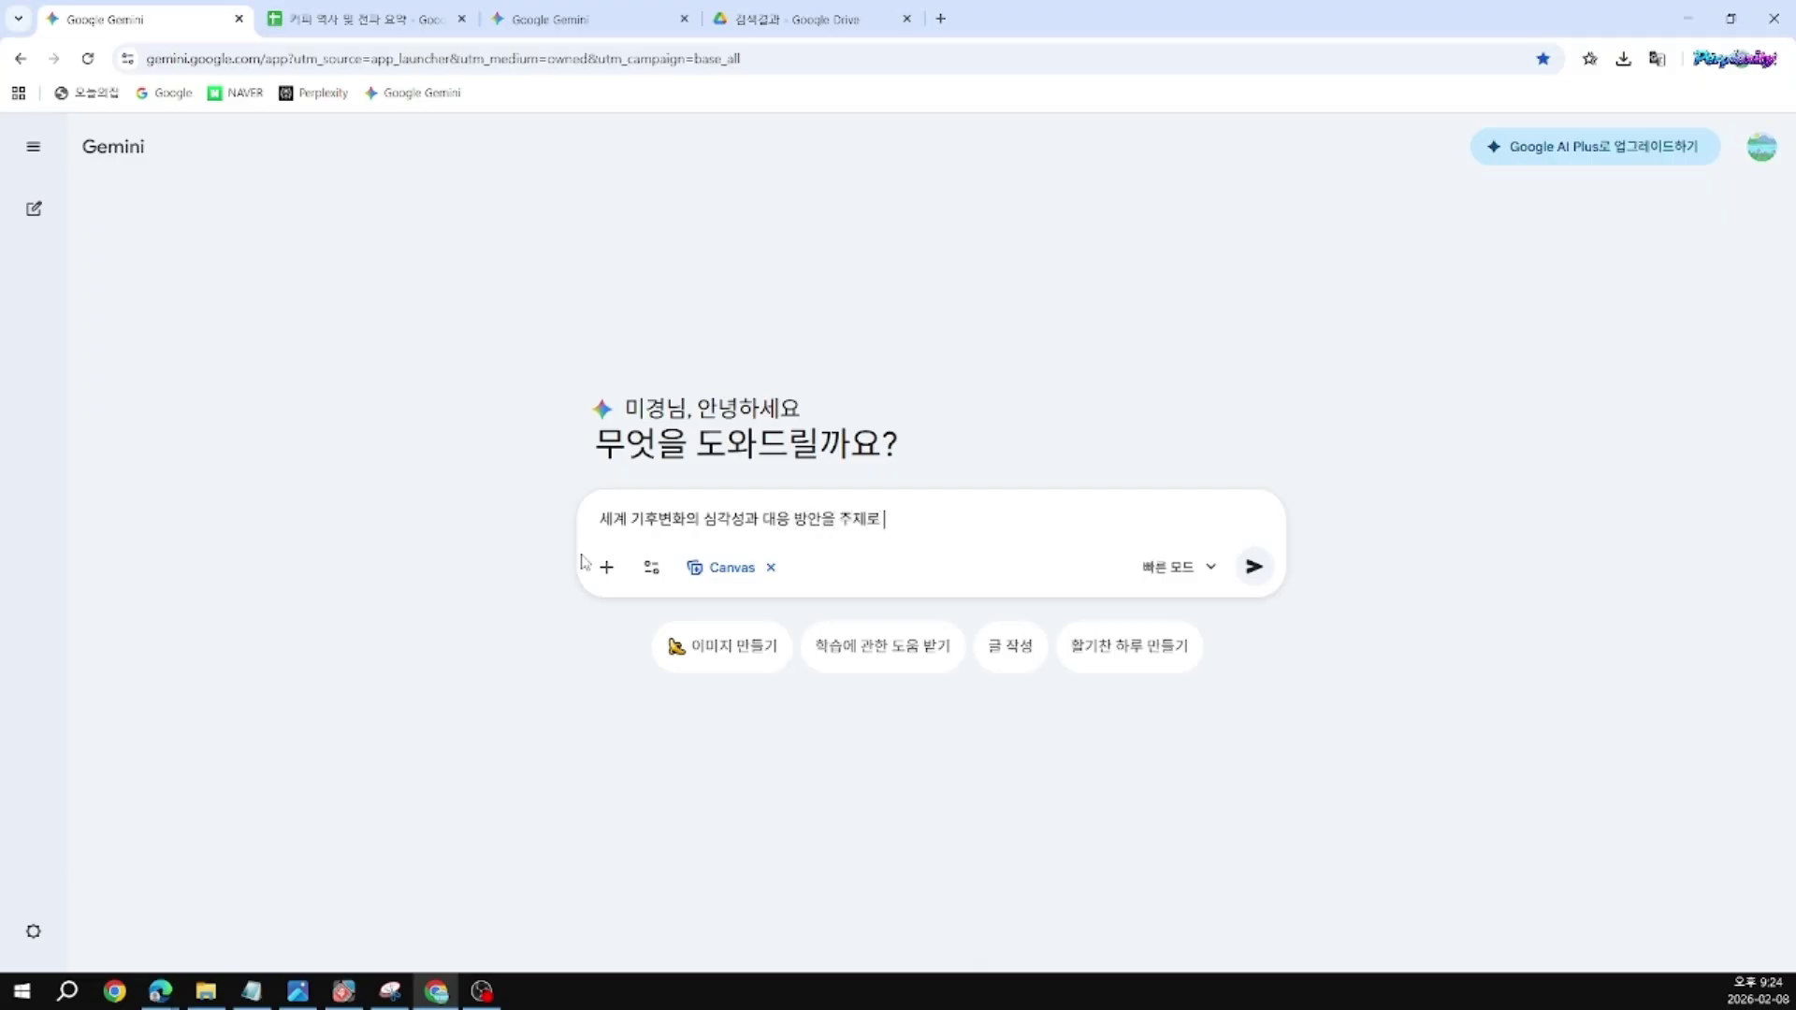
type(" pp")
type("t")
type("를 만드")
type("들려고")
type(" 합니다")
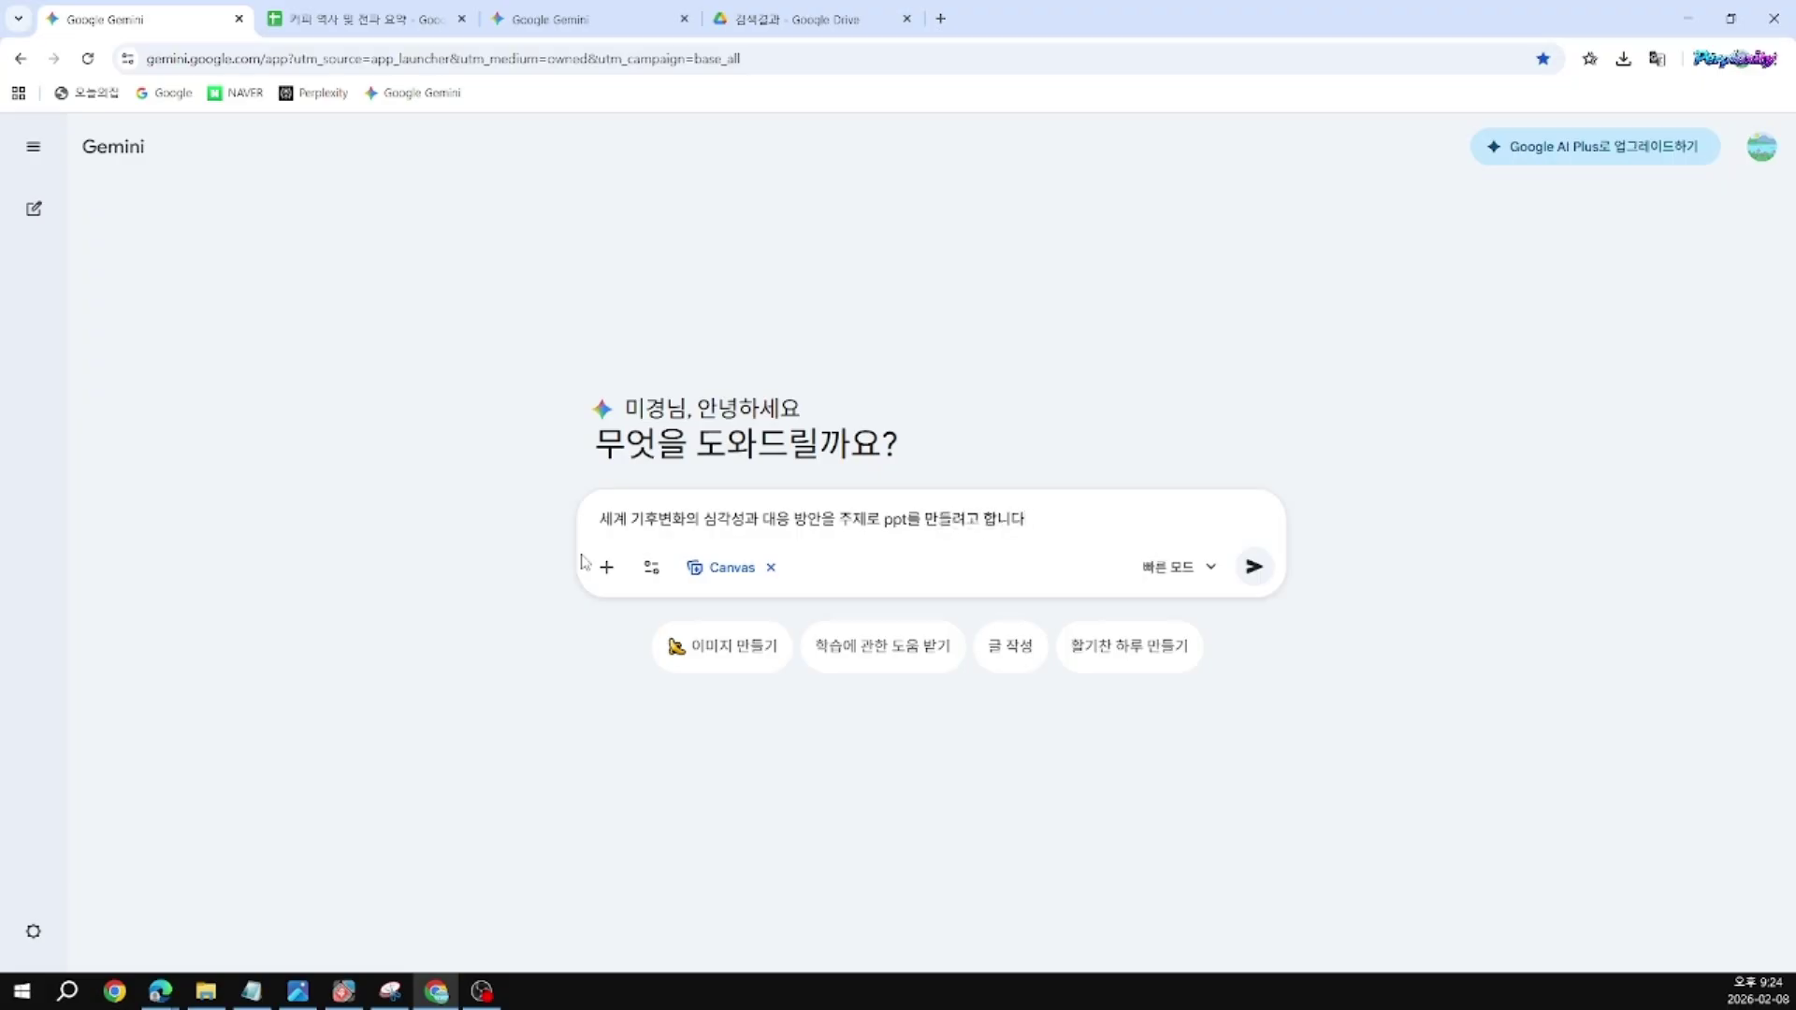
Step: Add "발표 대상은 대학생이고 약5분정도 발표 분량으로 만들어 주세요" to the prompt and start a new line
type(" 발표 대상은 대학생이고 ")
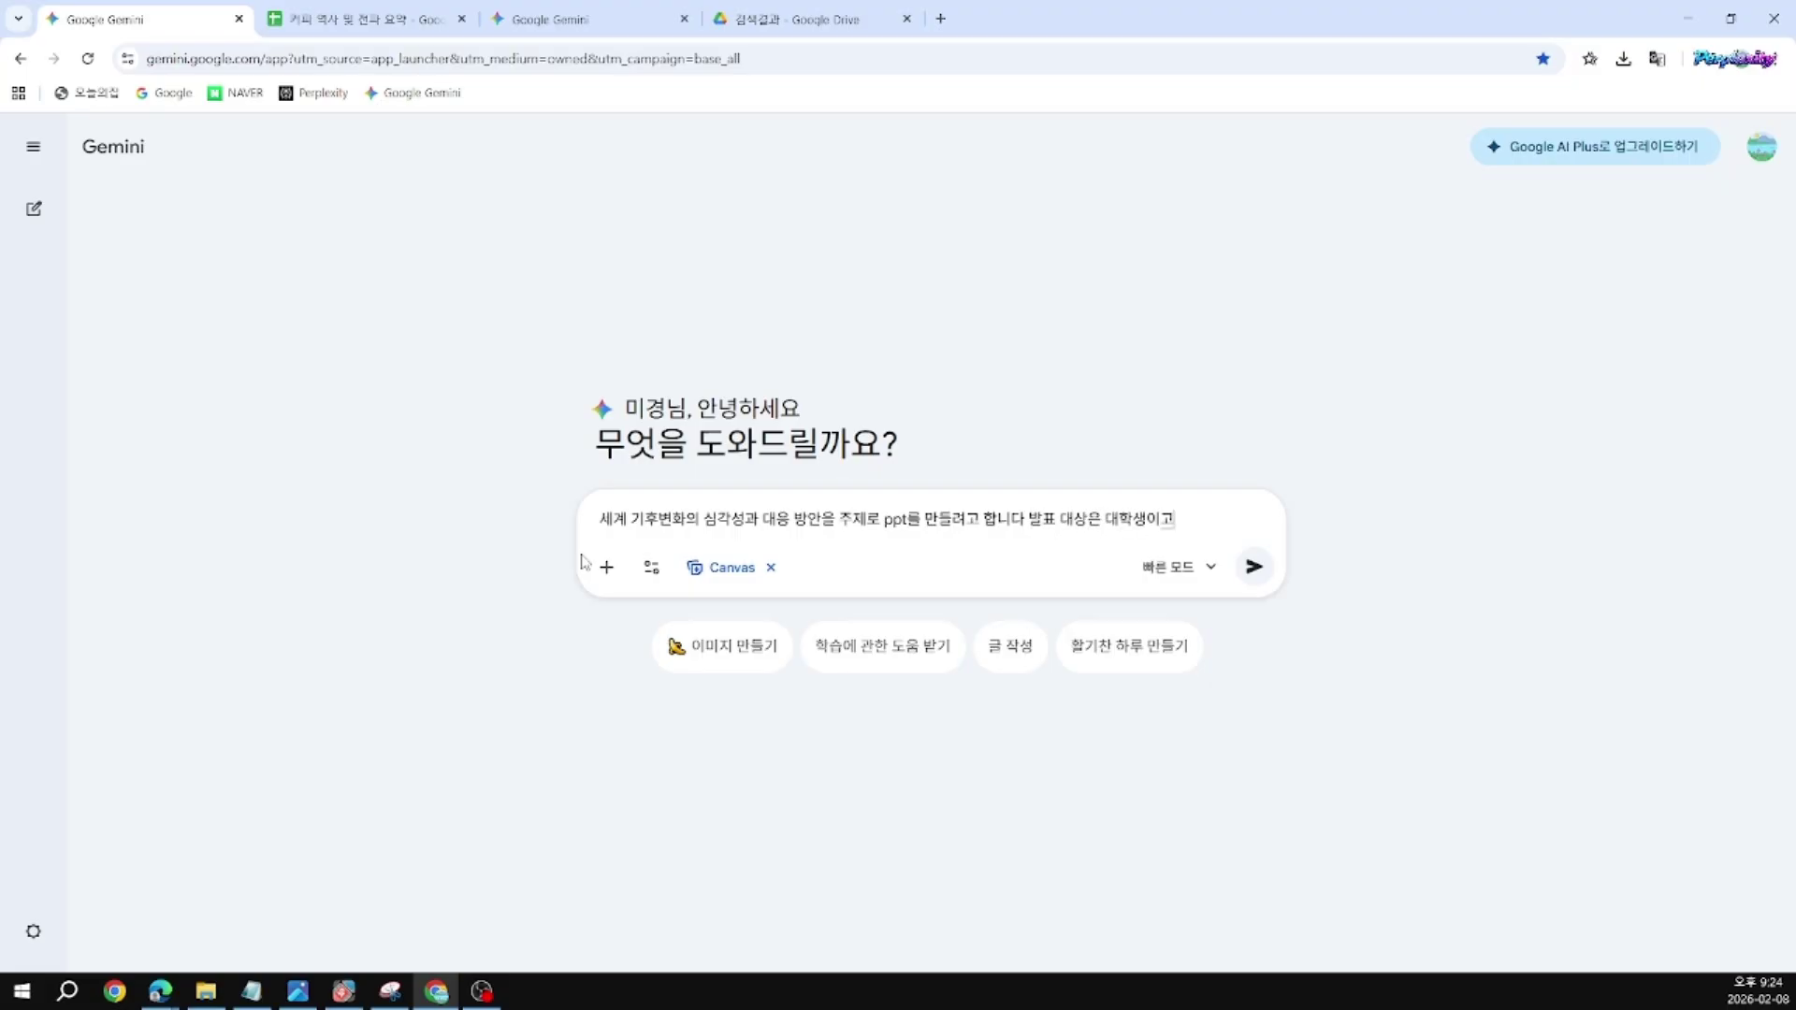
type("애")
type("5분지")
type("도 발표")
type(" 분량으로")
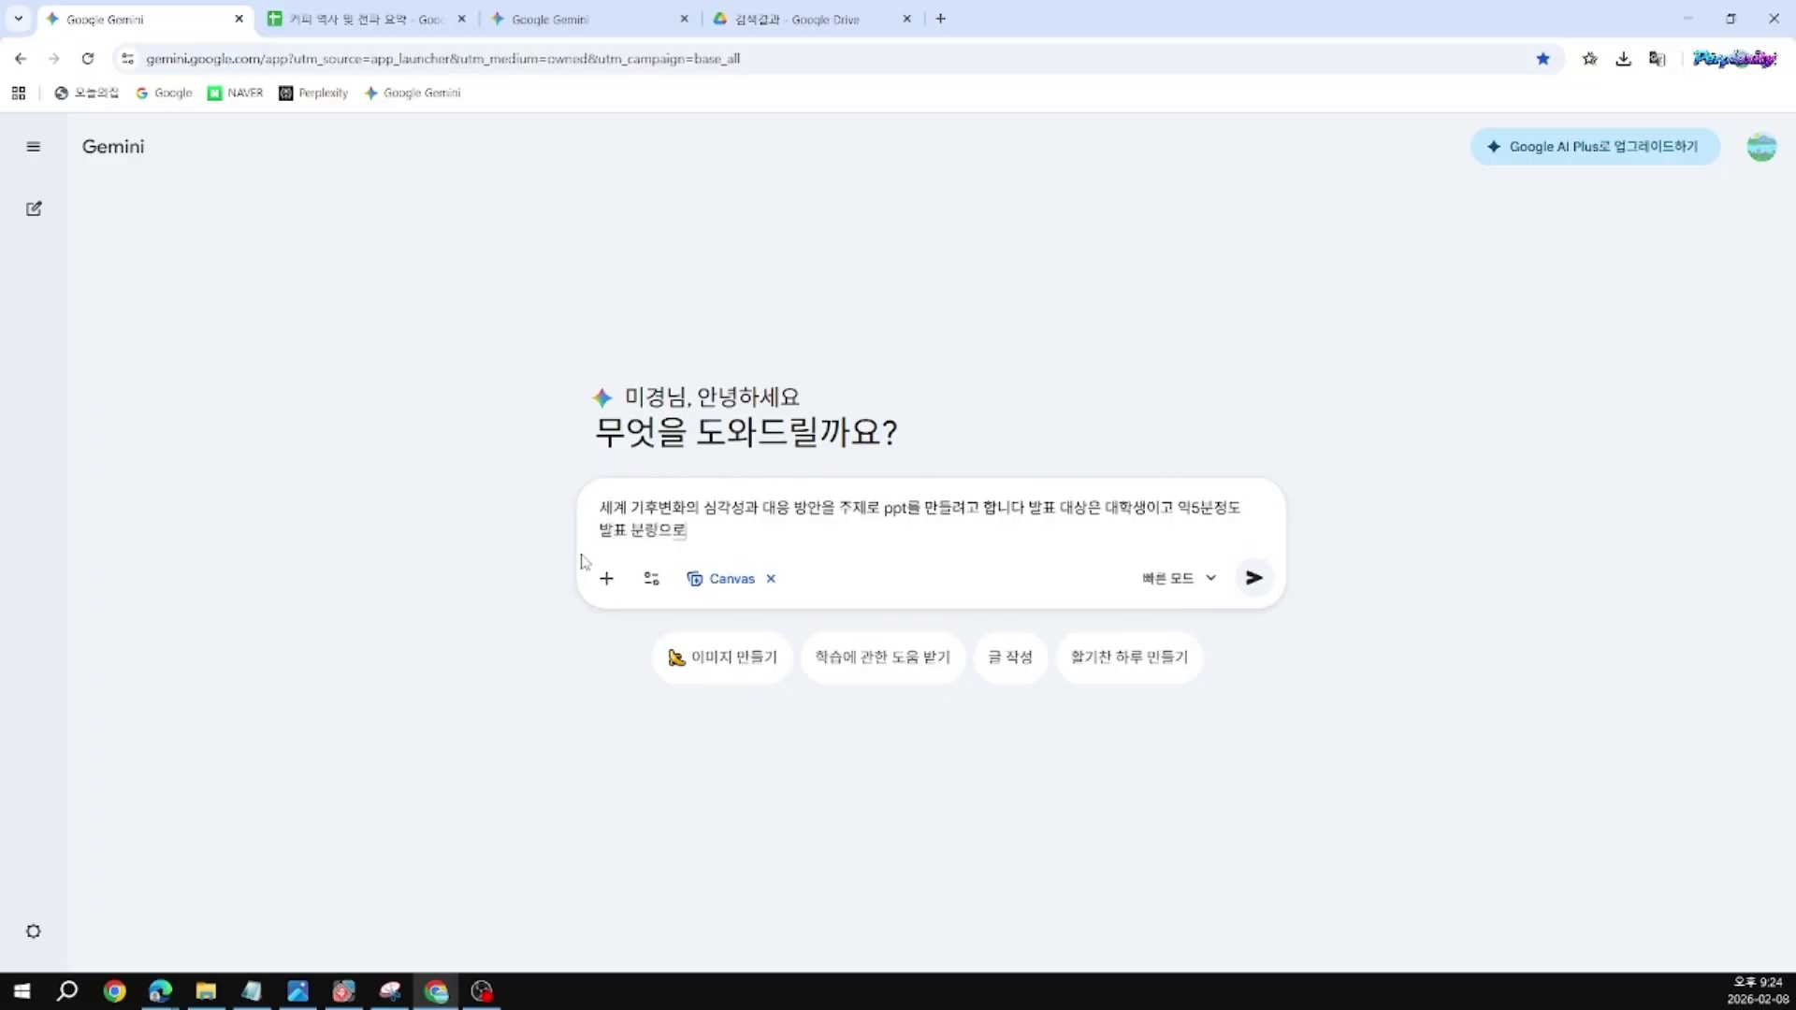
type(" 만들어 주세요")
key("shift+Return")
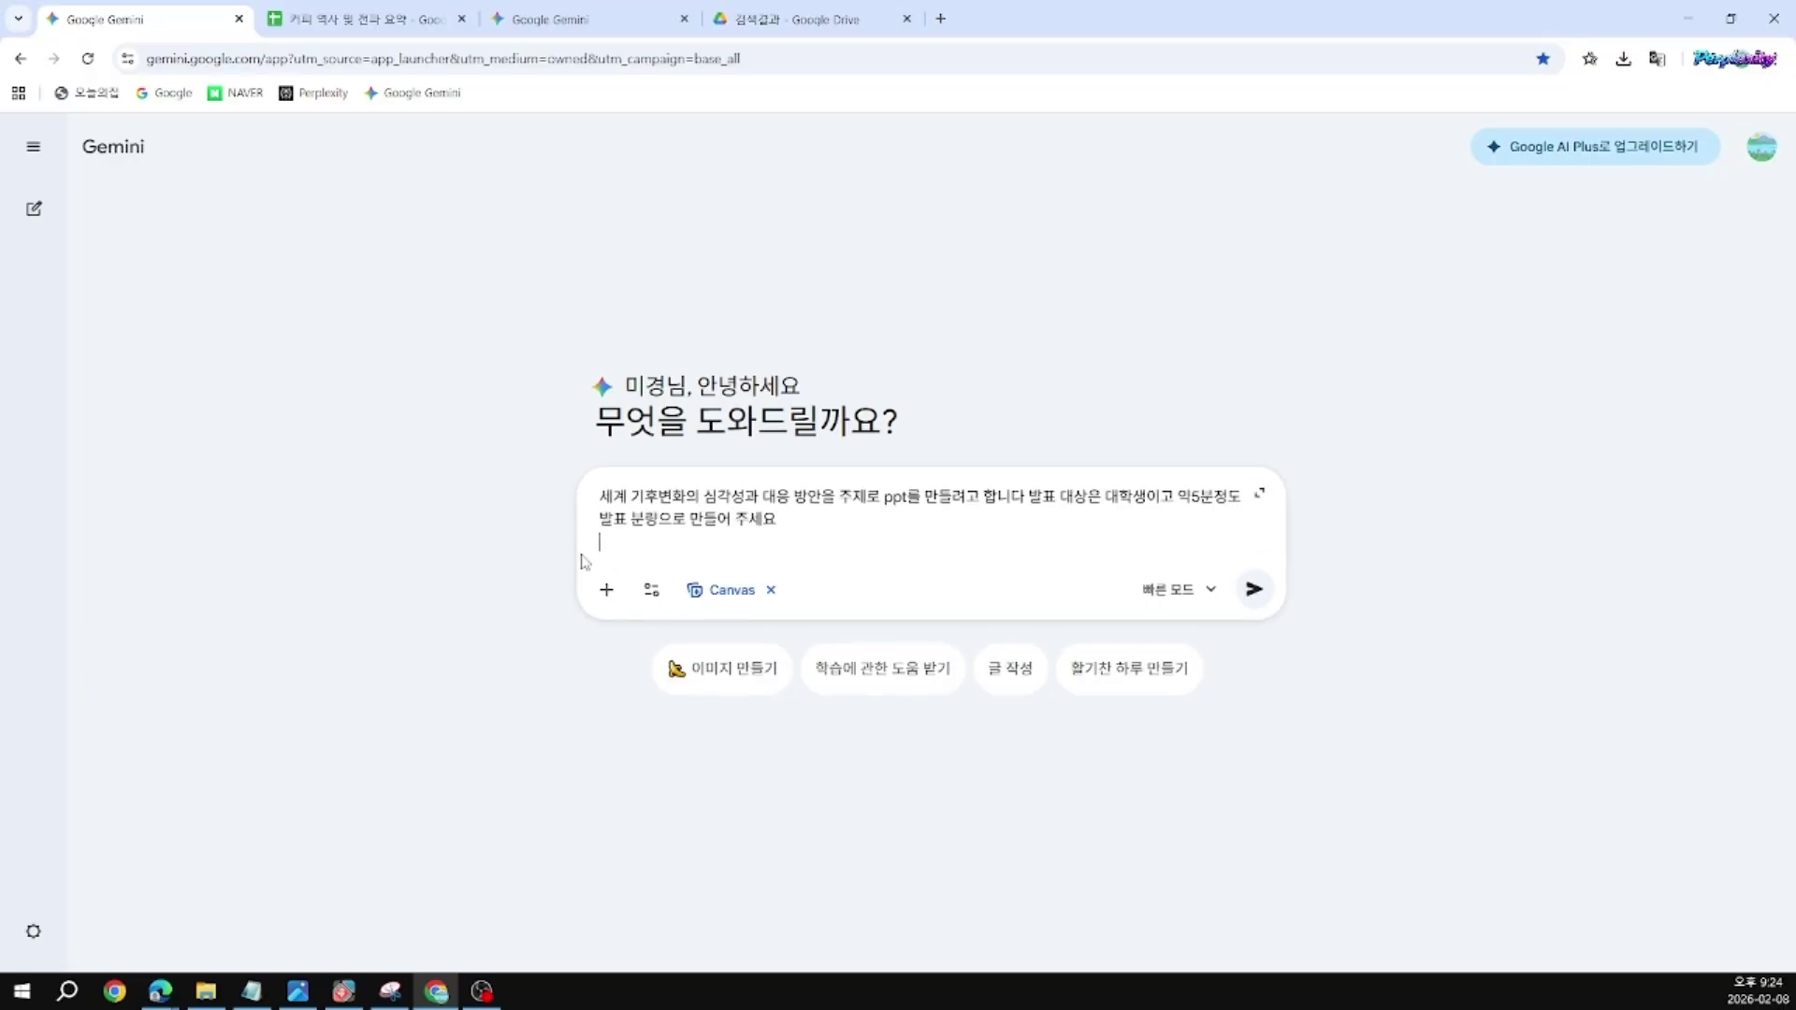
Step: Add the line "전체 10개의 스라이드의 목차를 만들어 주세요" to the prompt and send it
type("전체 10개의 스라이드의")
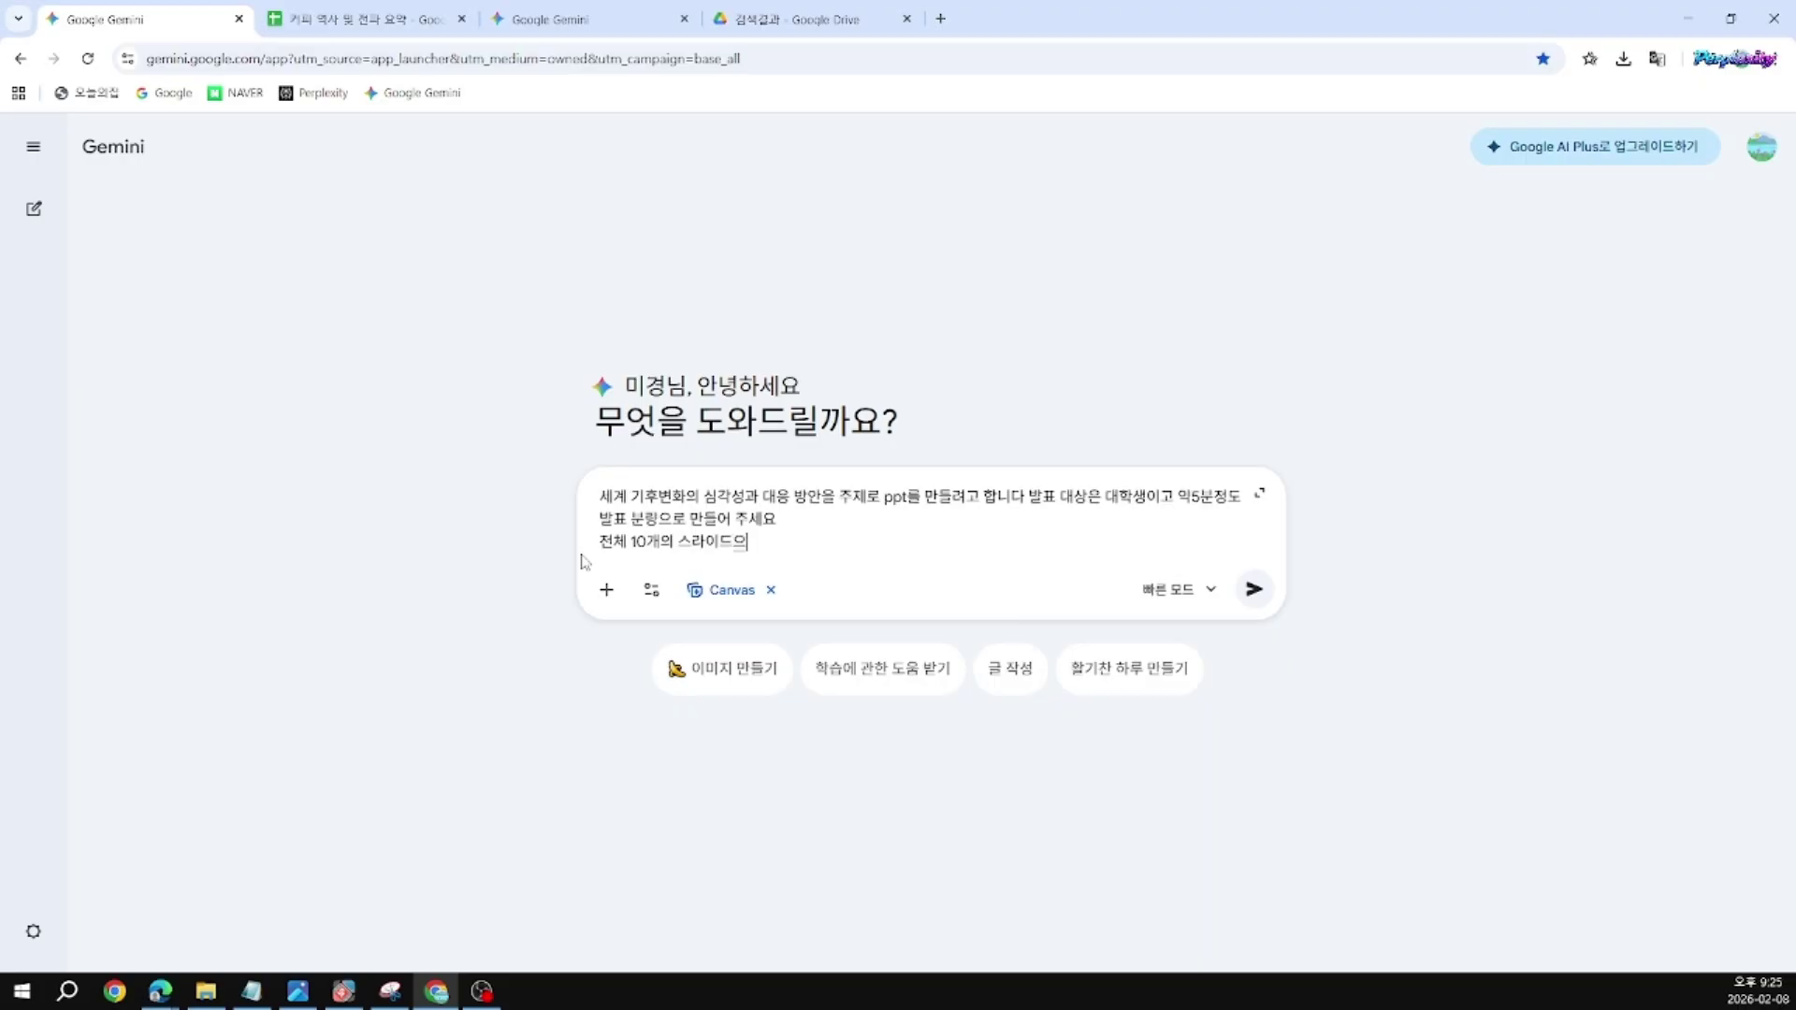
type(" 목차를")
type(" 만들에")
type(" 주세요")
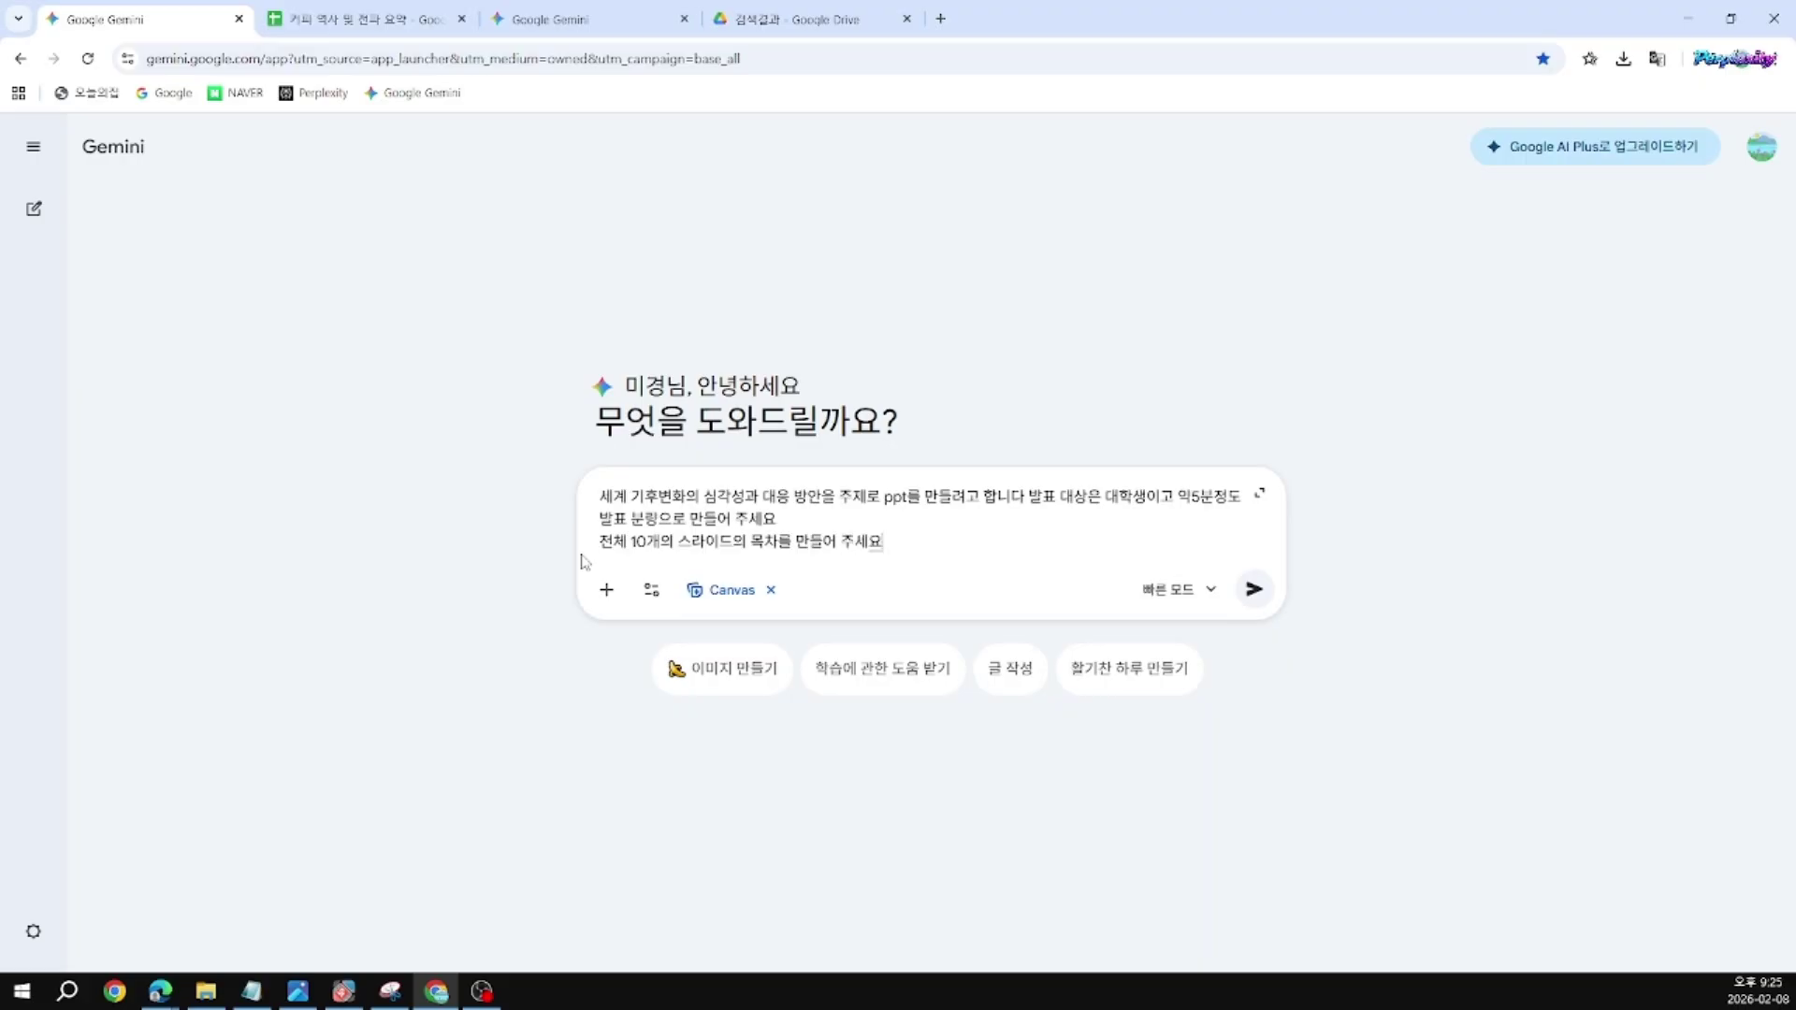
left_click(1256, 591)
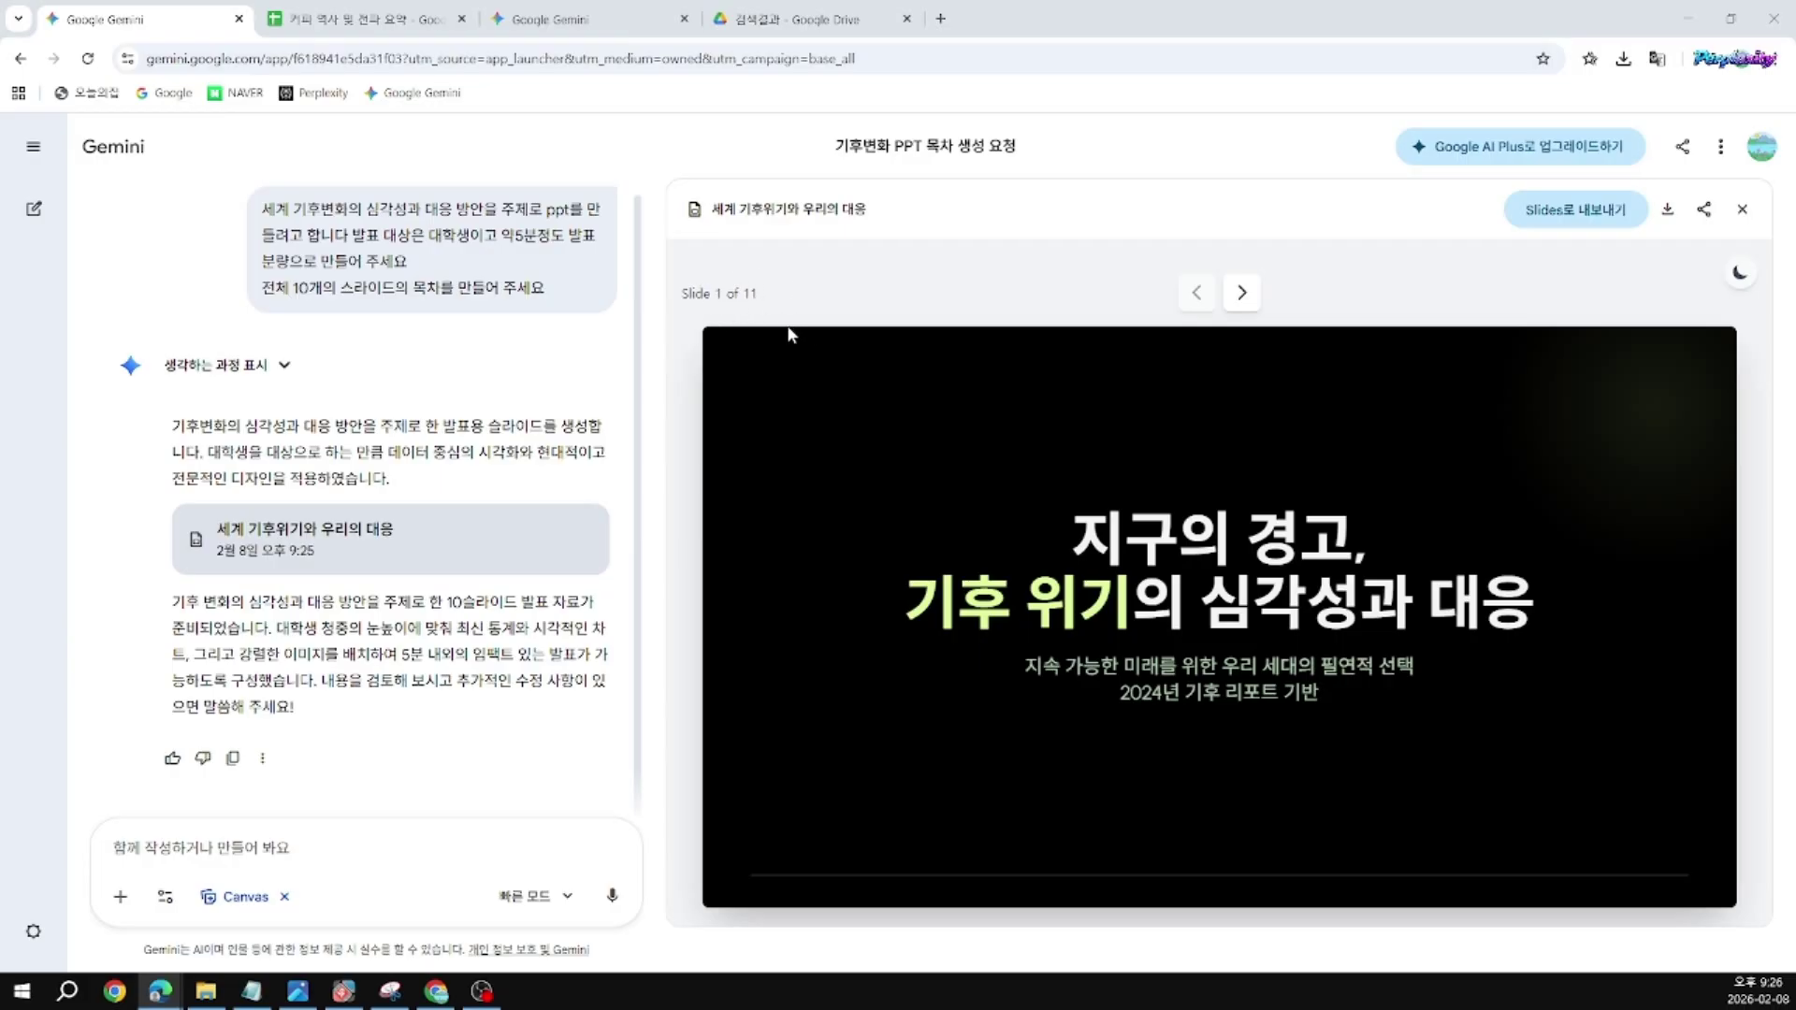
Step: Look through the generated climate crisis presentation from slide 1 to slide 9
left_click(1242, 294)
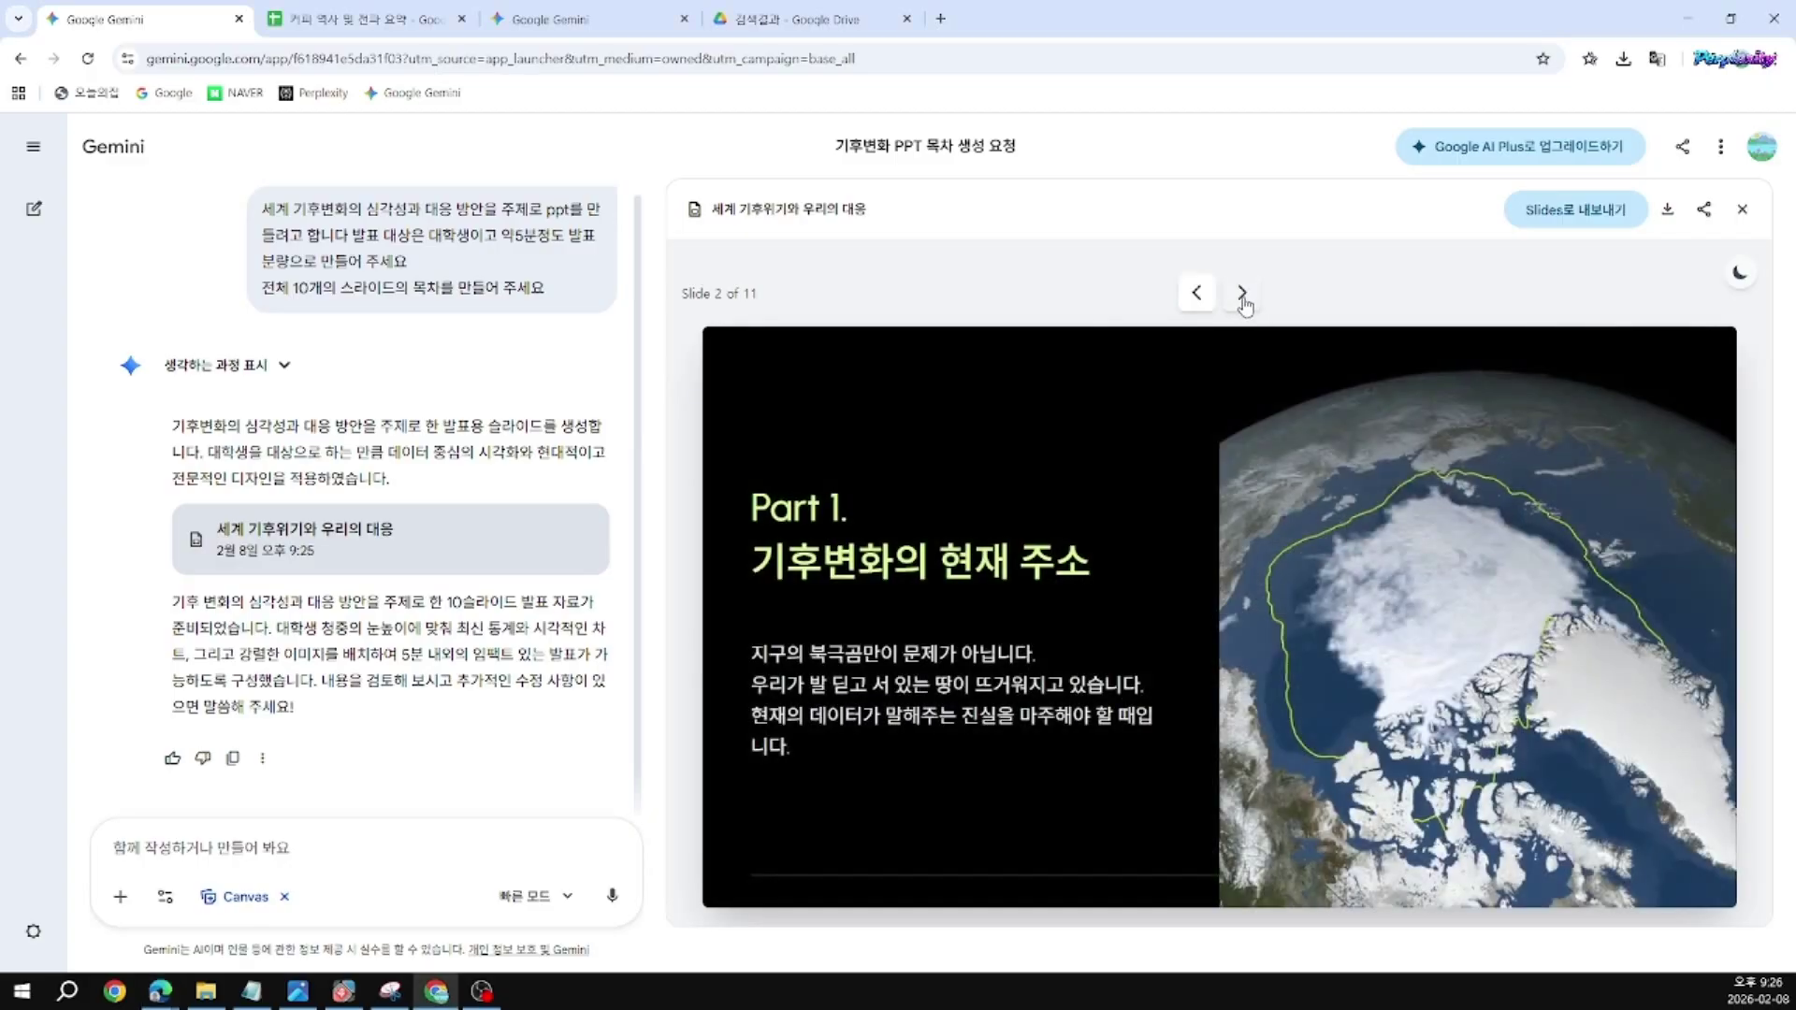
left_click(1242, 293)
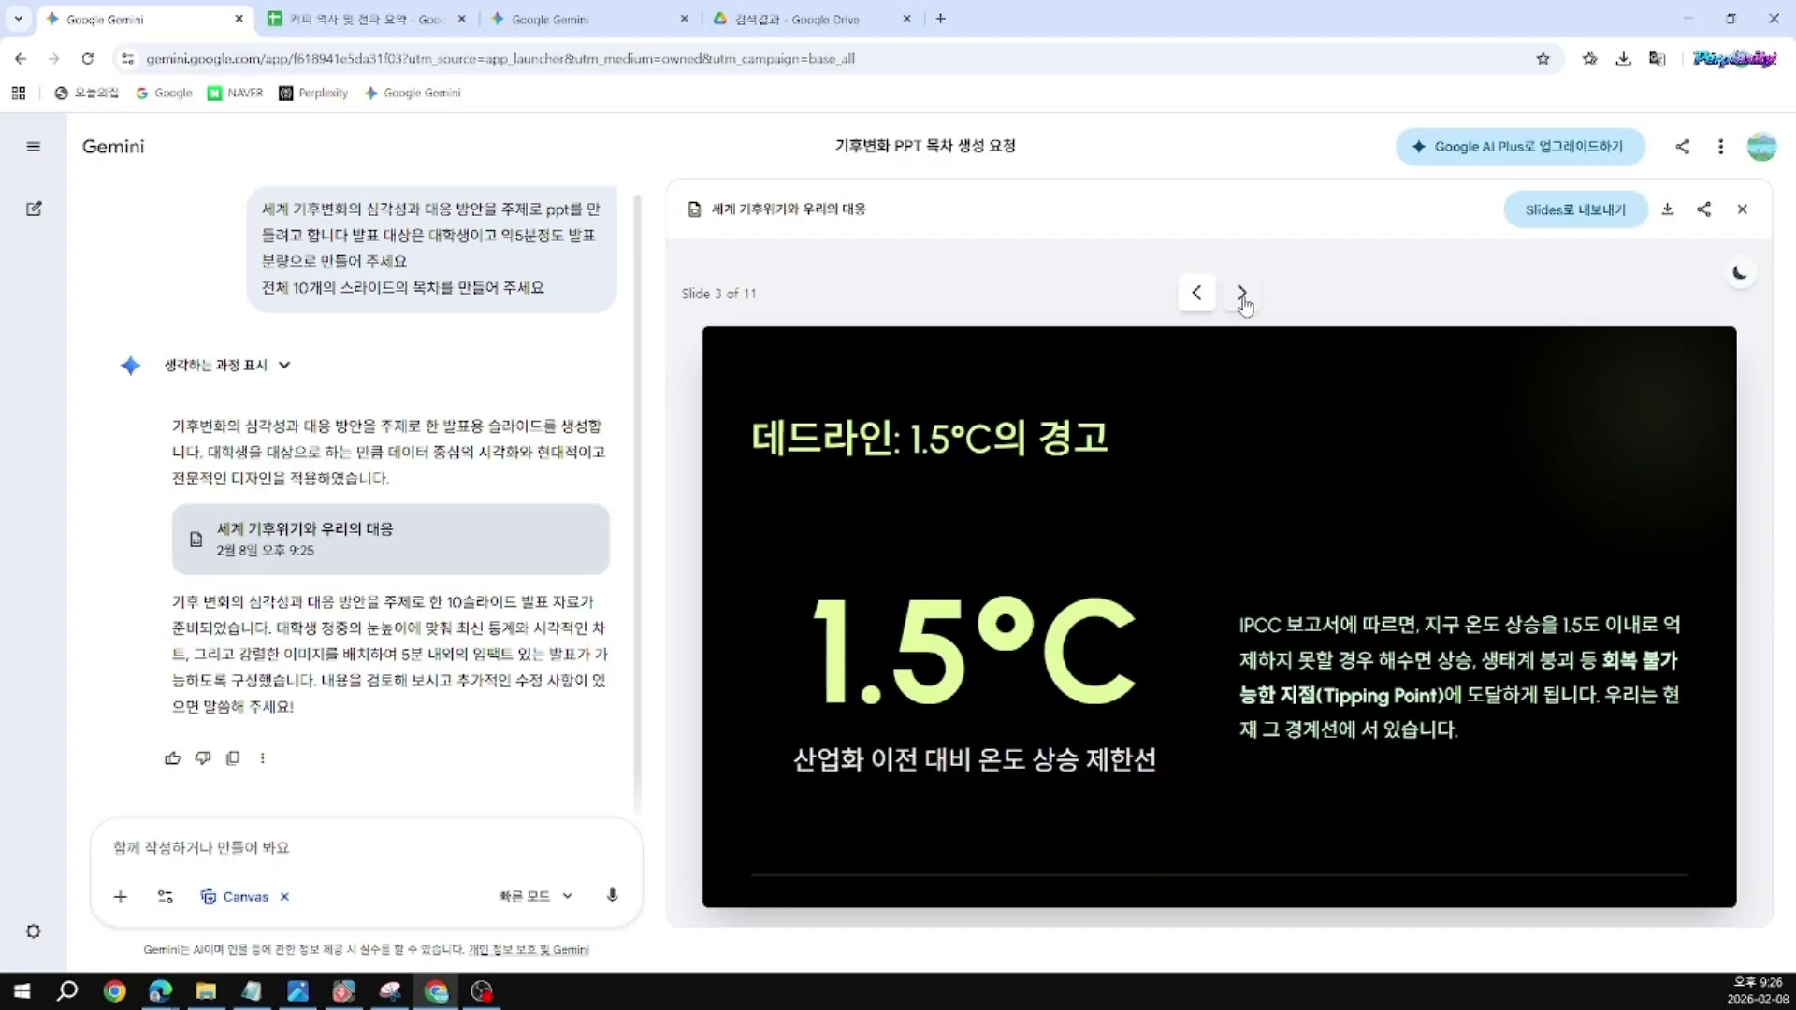
left_click(1242, 294)
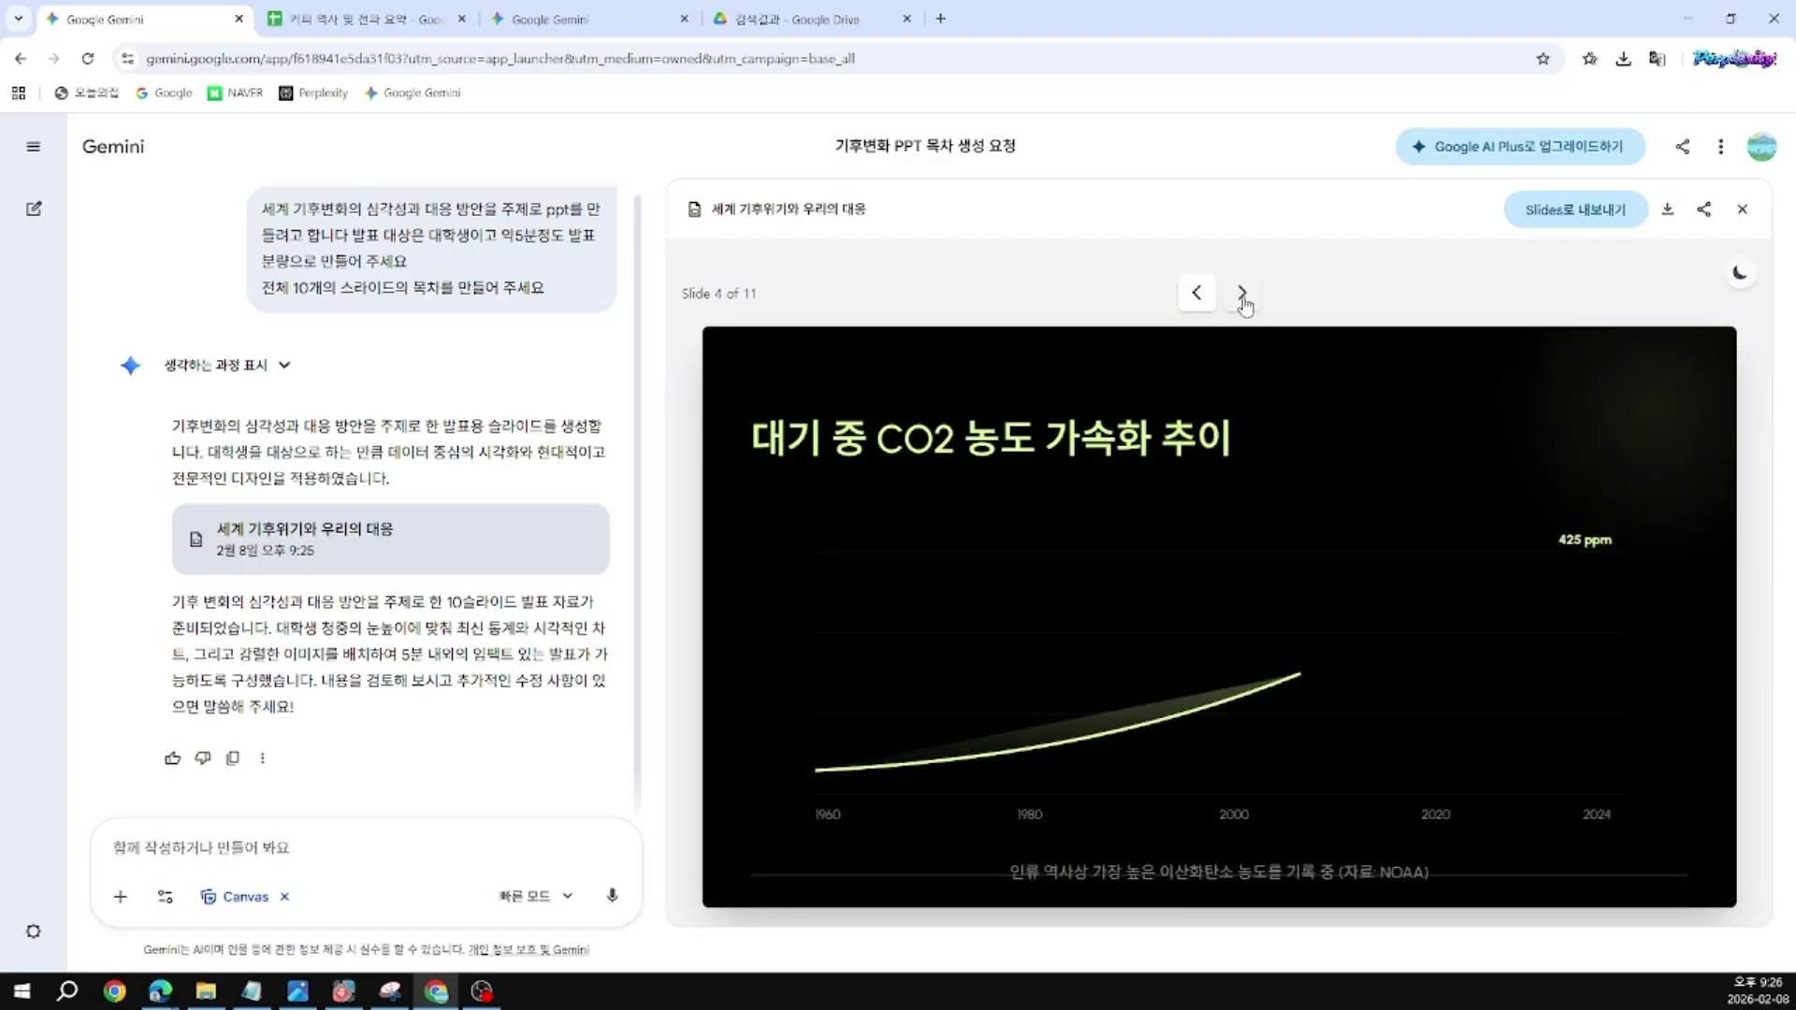
left_click(1243, 294)
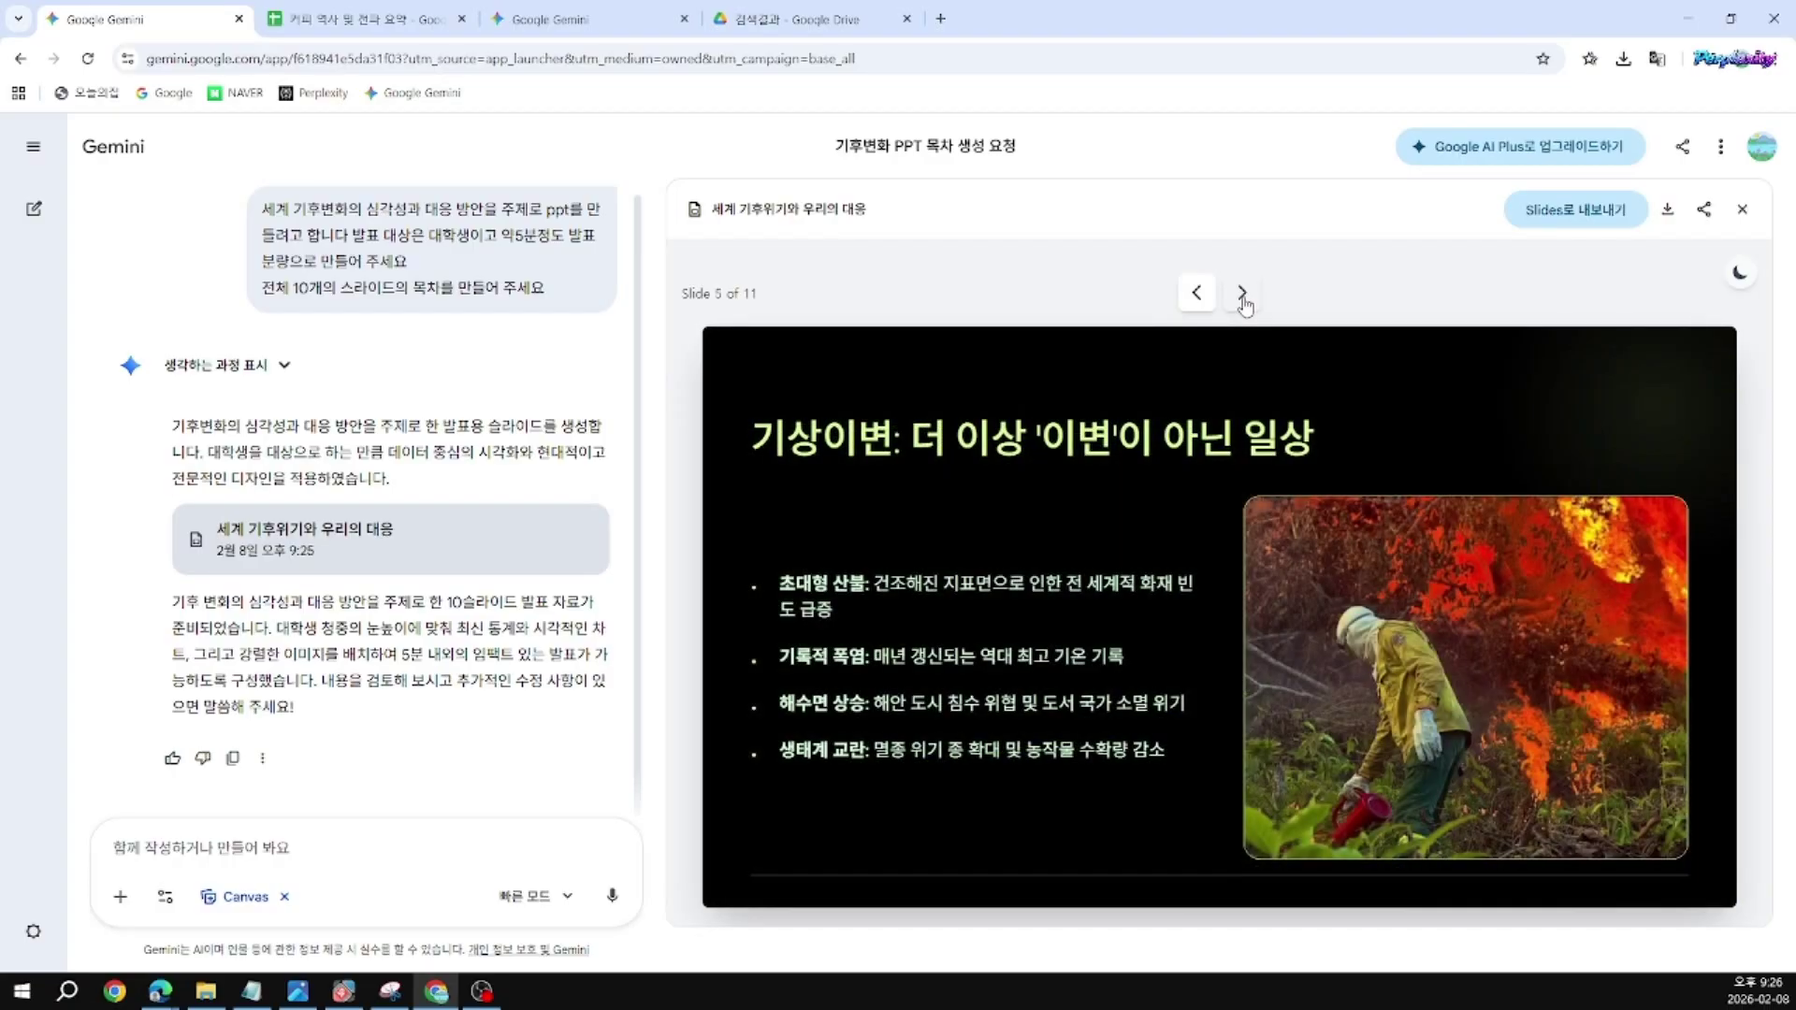
left_click(1242, 294)
left_click(1242, 294)
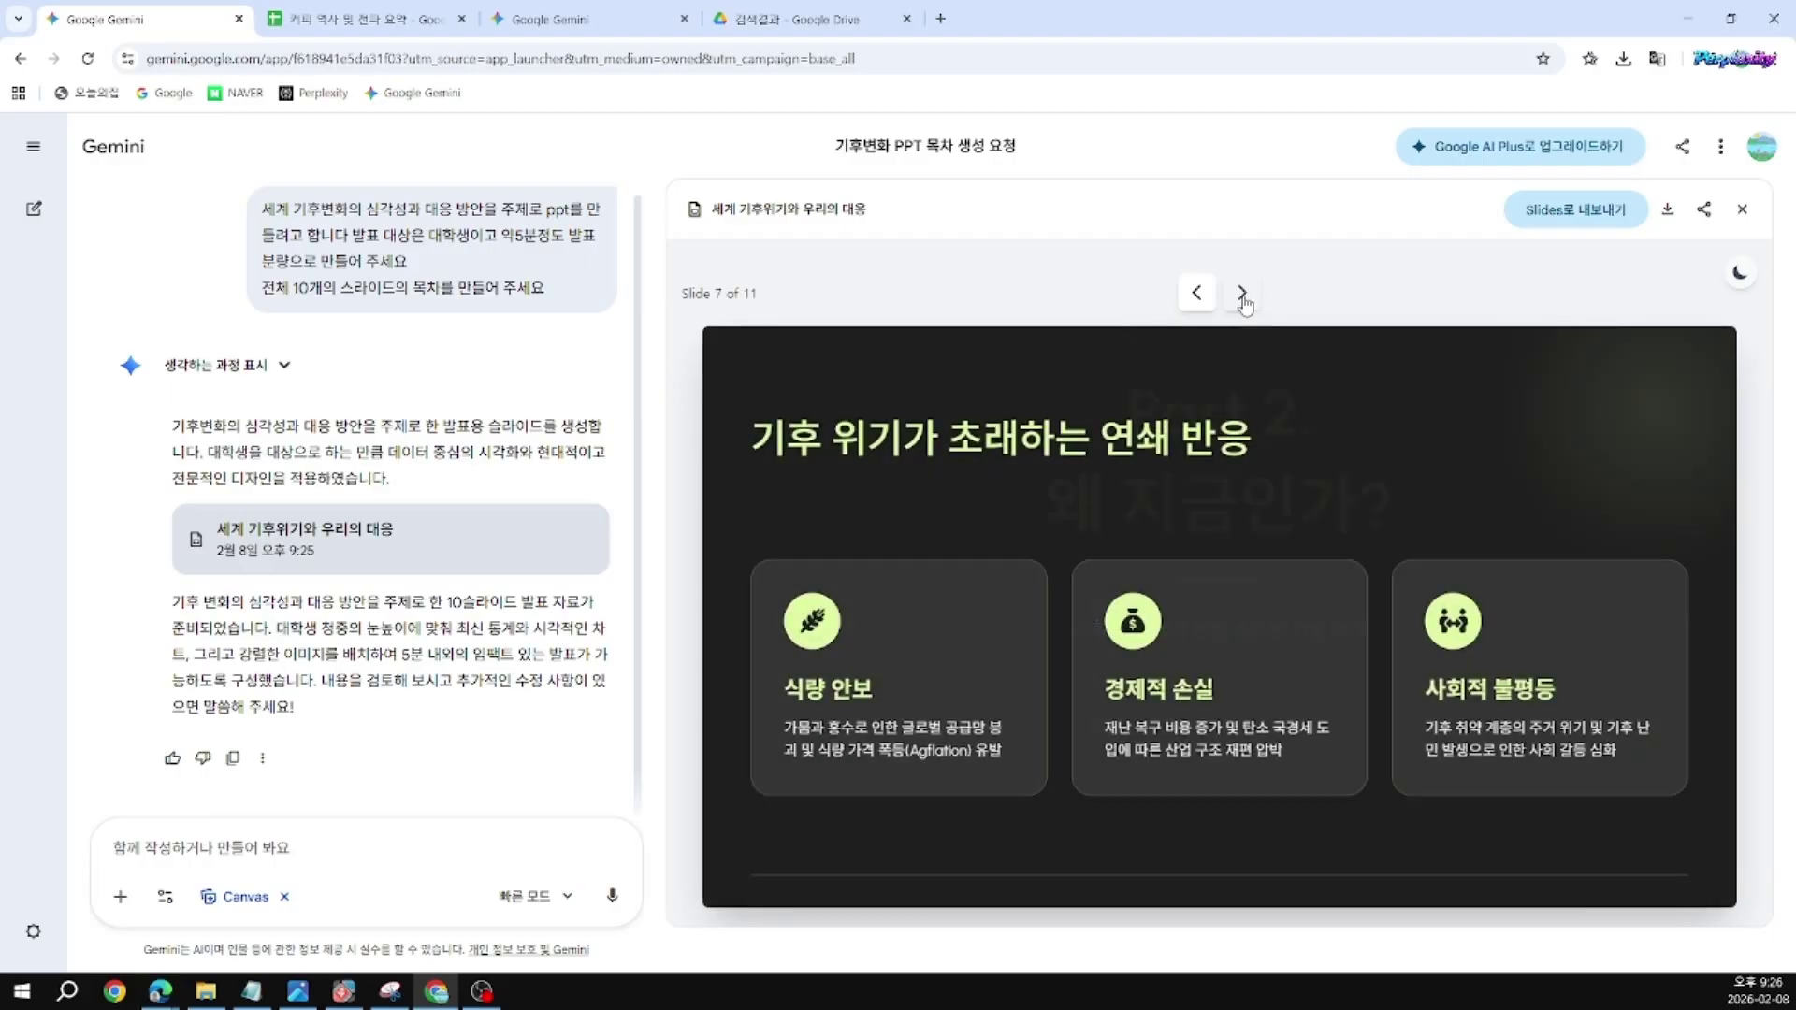
left_click(1242, 294)
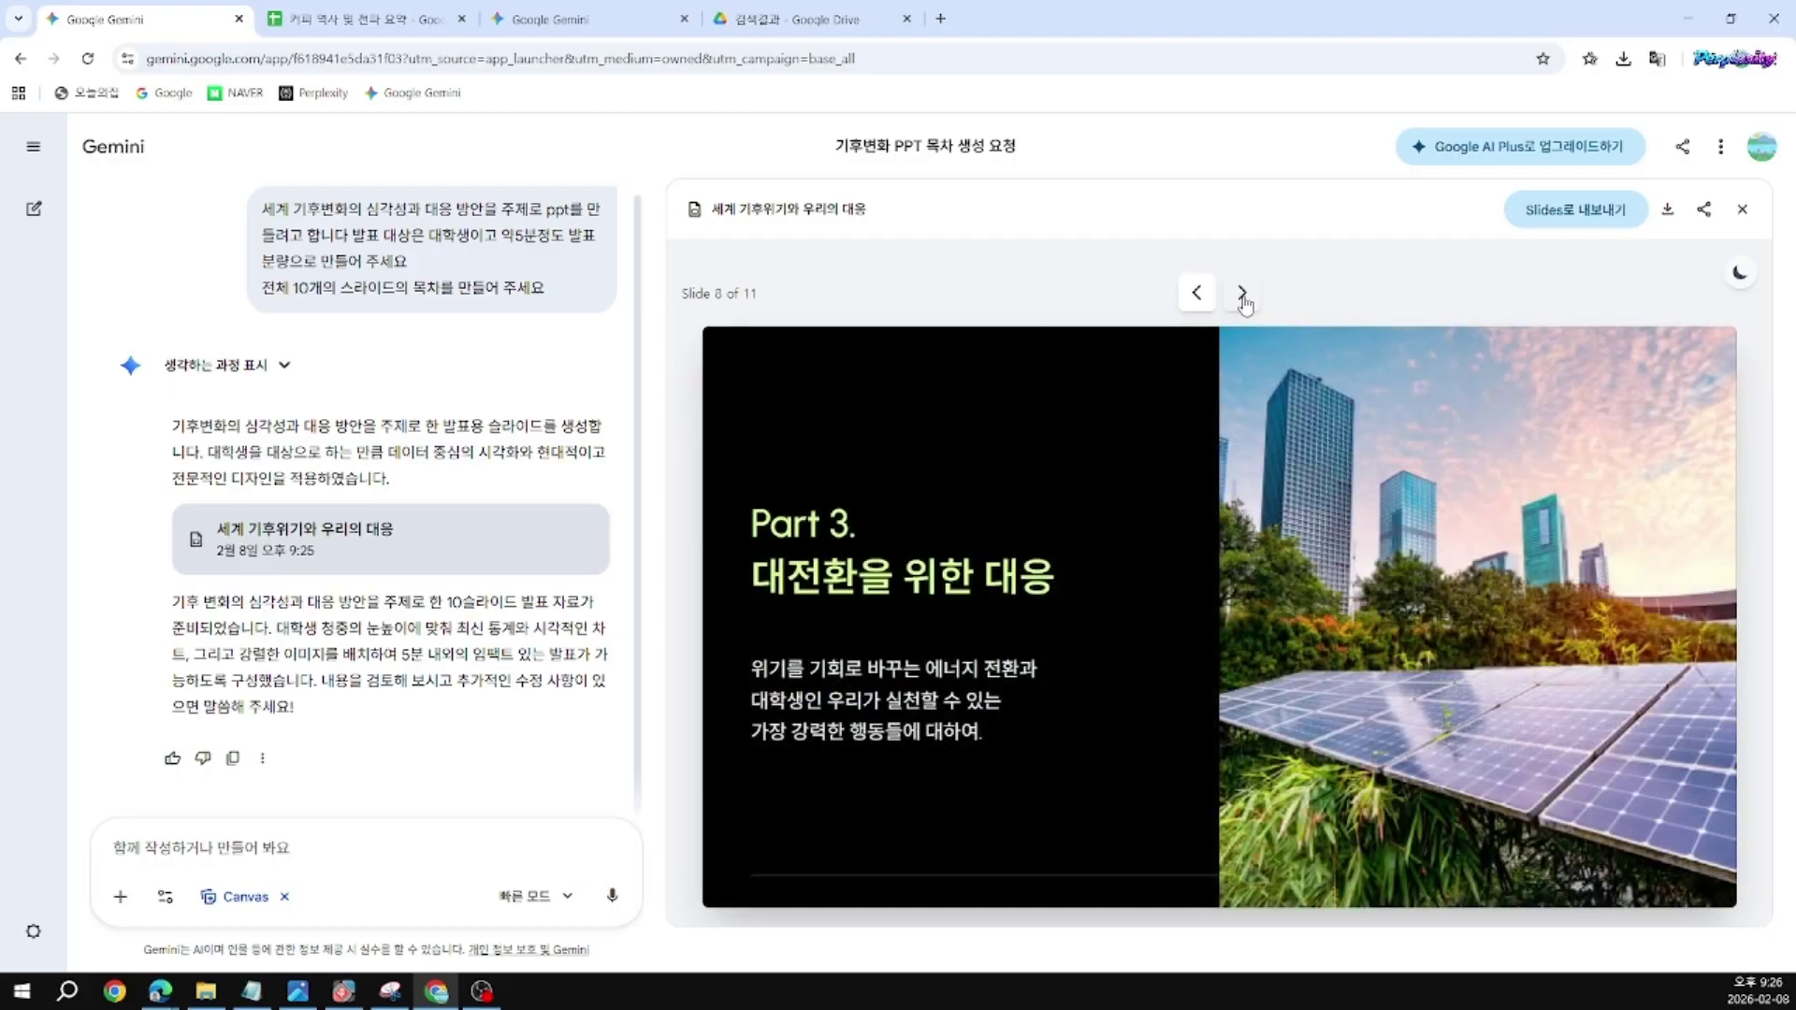
left_click(1245, 299)
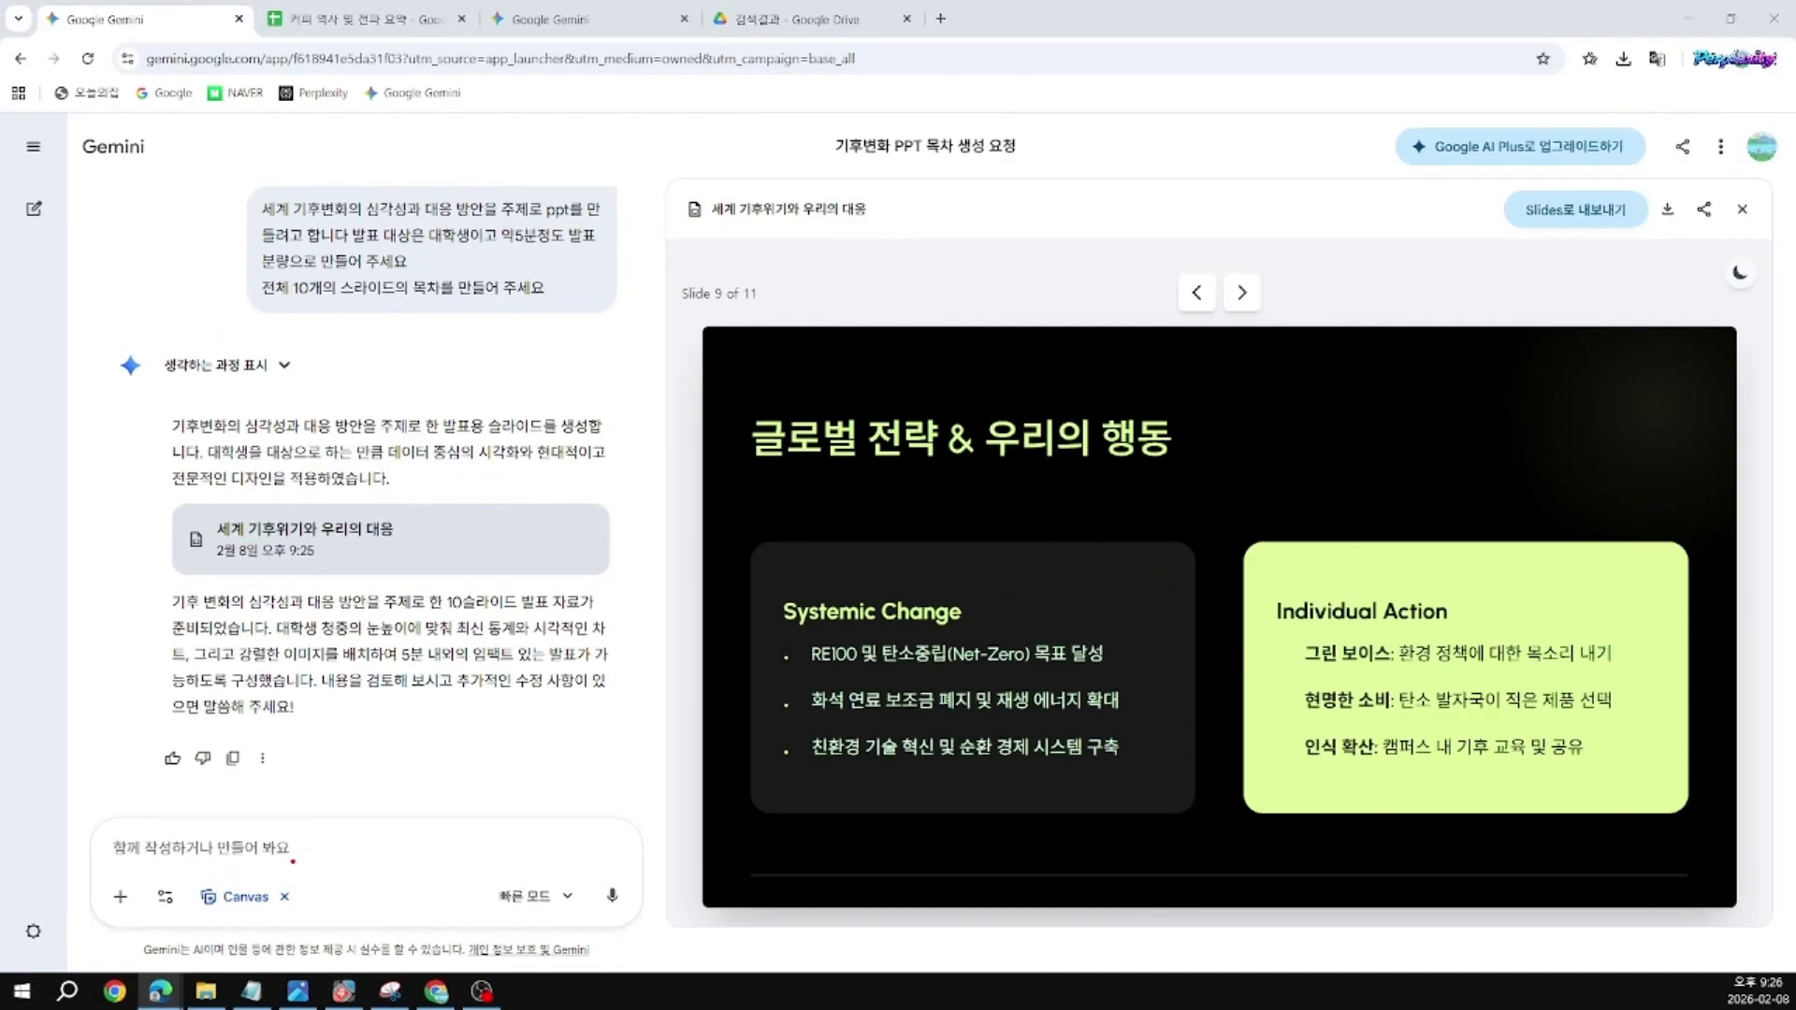
left_click_drag(264, 853, 419, 756)
left_click_drag(285, 809, 354, 855)
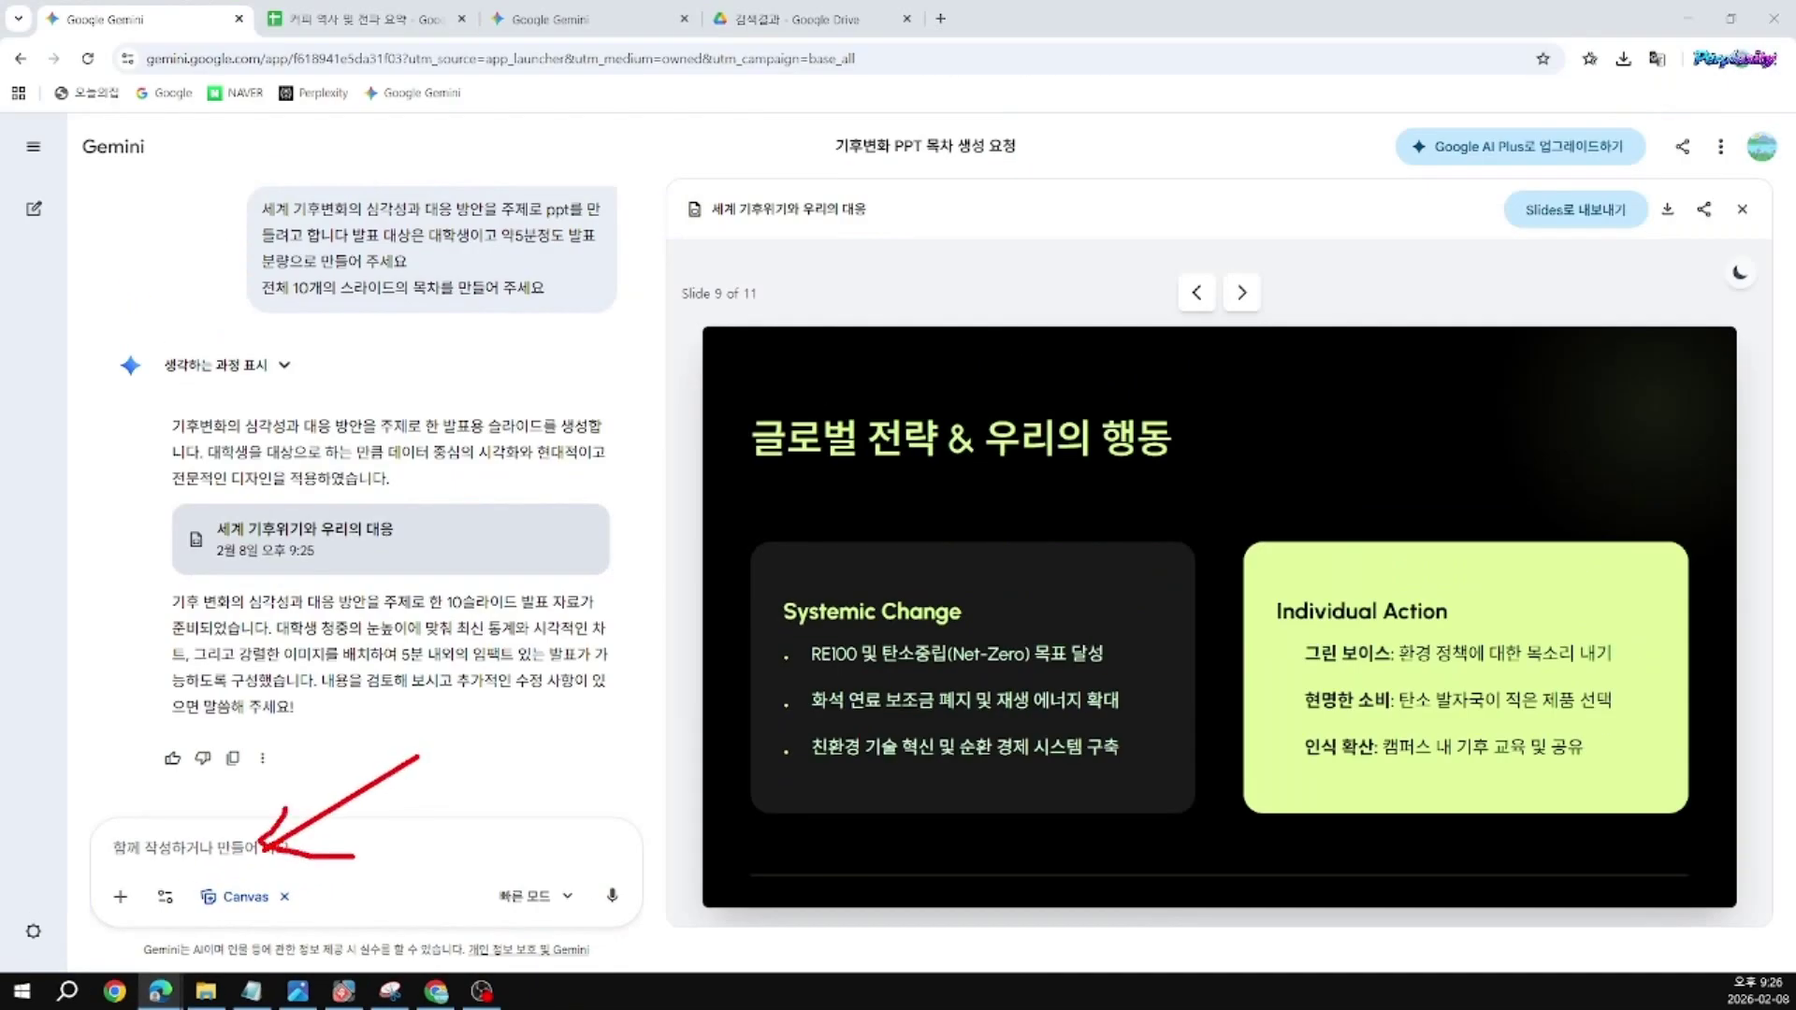
key("Escape")
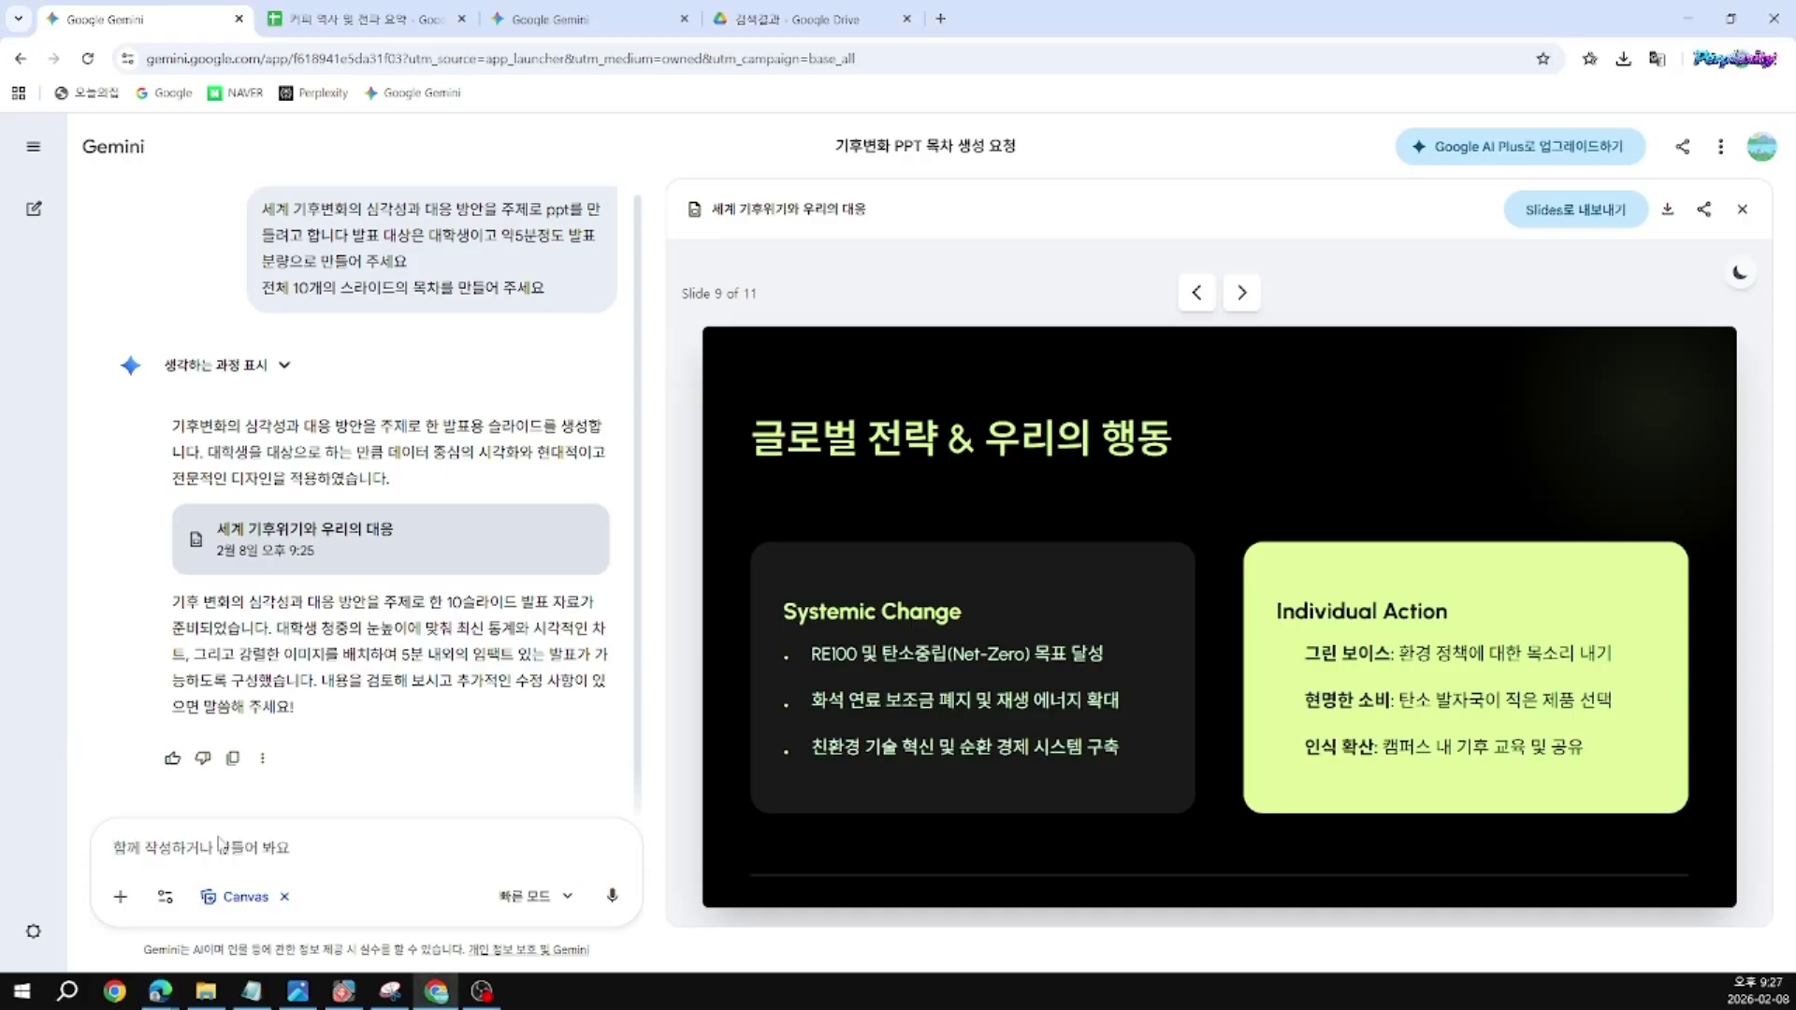
Step: Enter the follow-up prompt "방금 만들어준 목차 중에서 기후 변화가 생태계에 미치는 영향을 더 자세히 만들어 주세요" without sending it
type("뱀")
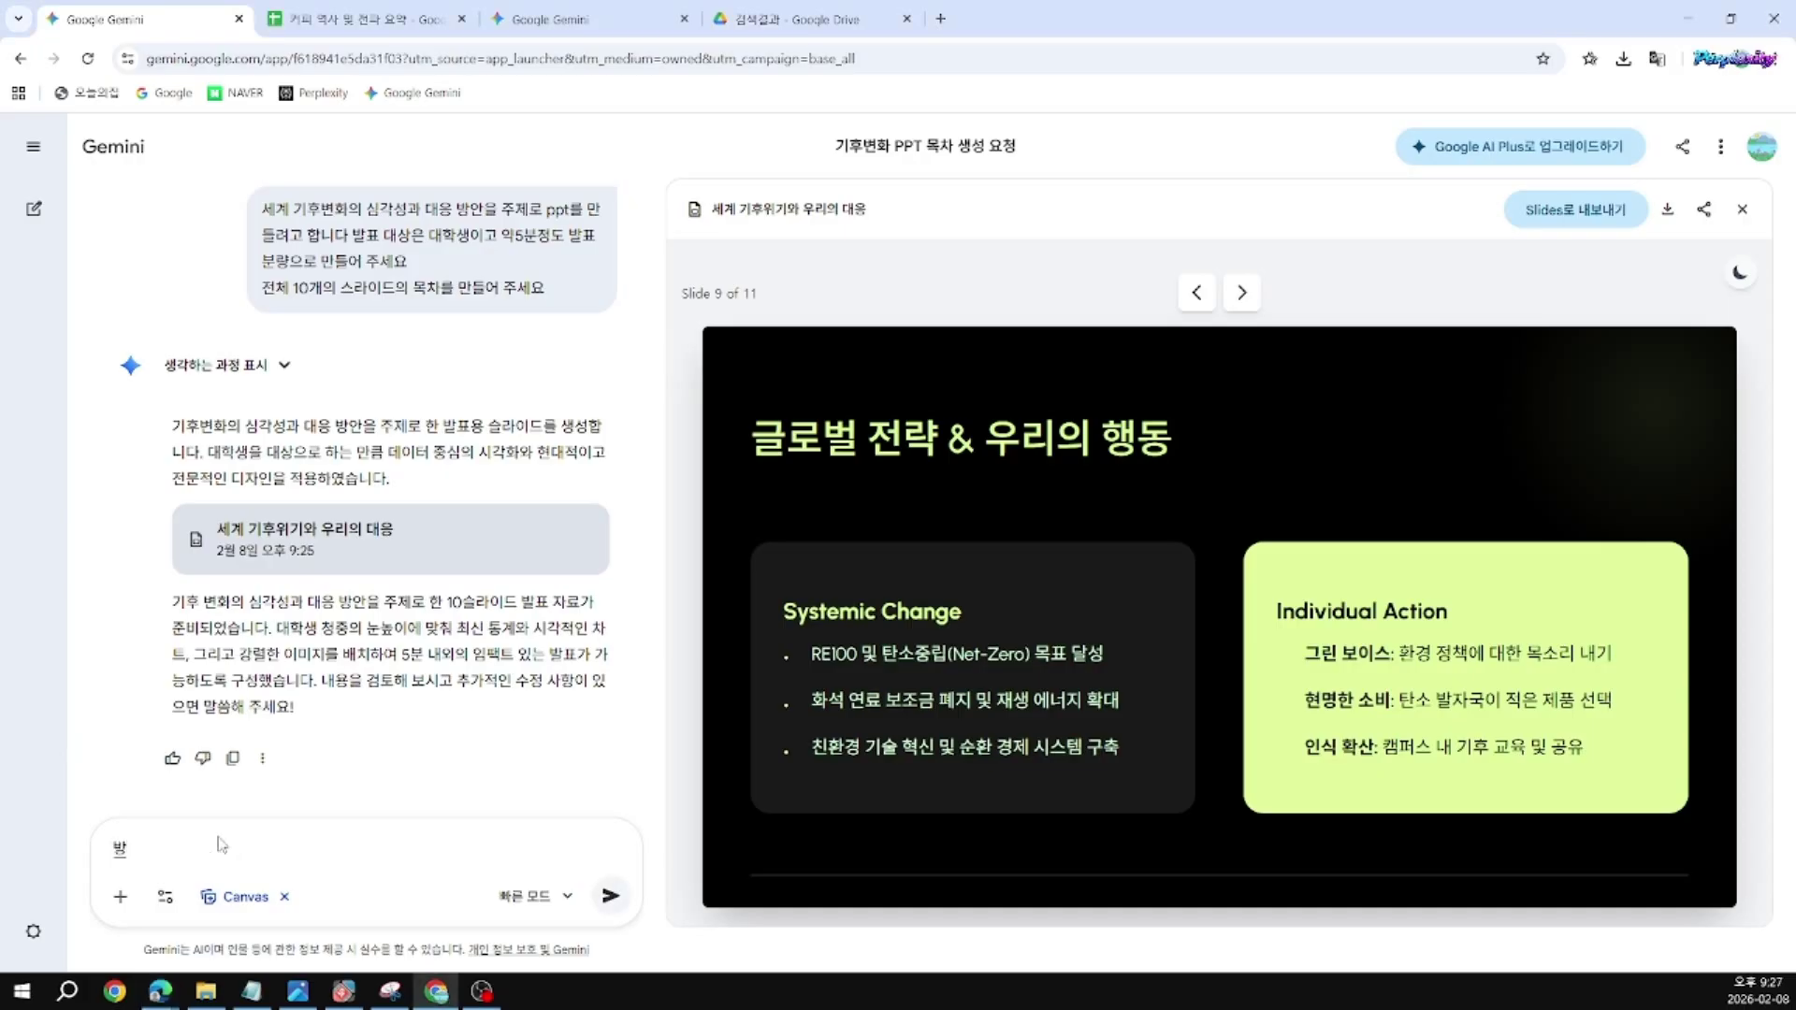
type("금 쯔")
key("BackSpace")
key("BackSpace")
key("BackSpace")
type("마")
type("ㄴ드ㄹ어준 미")
type("차 중에서")
type(" 기")
type("후 ㅂ")
type("화")
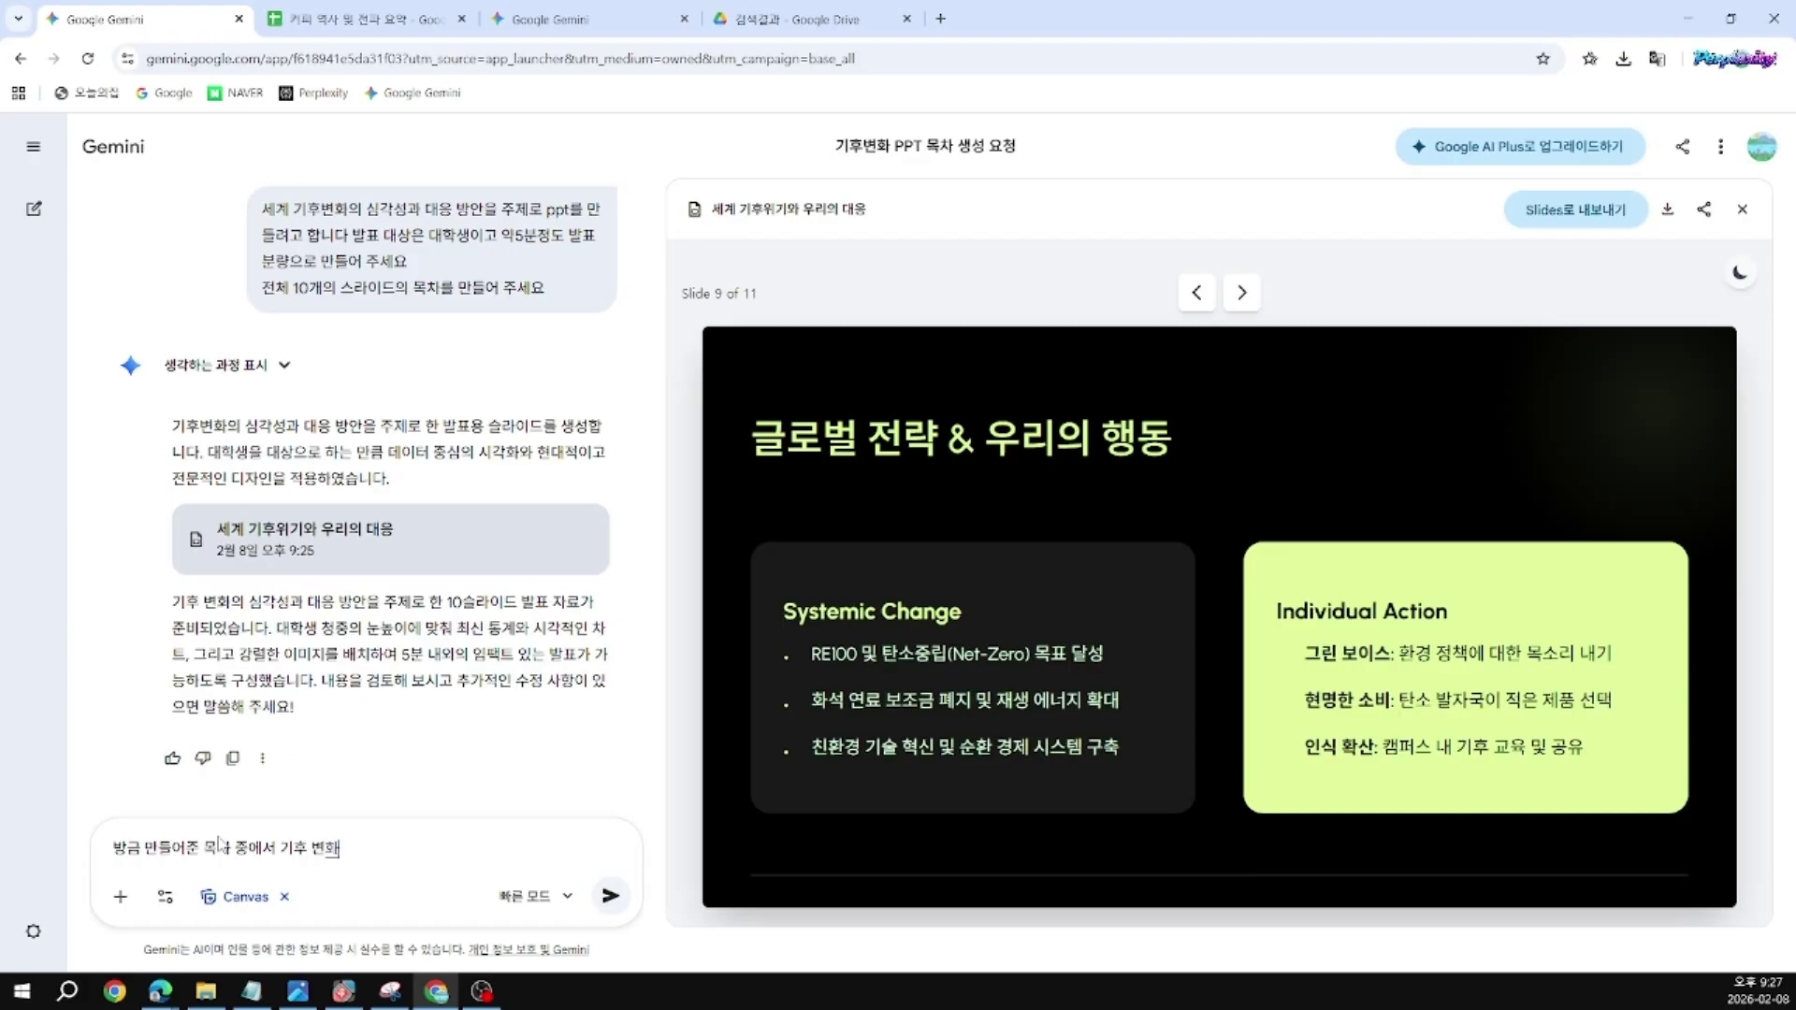
type("가 생태")
type("계에 미치느")
type("는 이")
type("향")
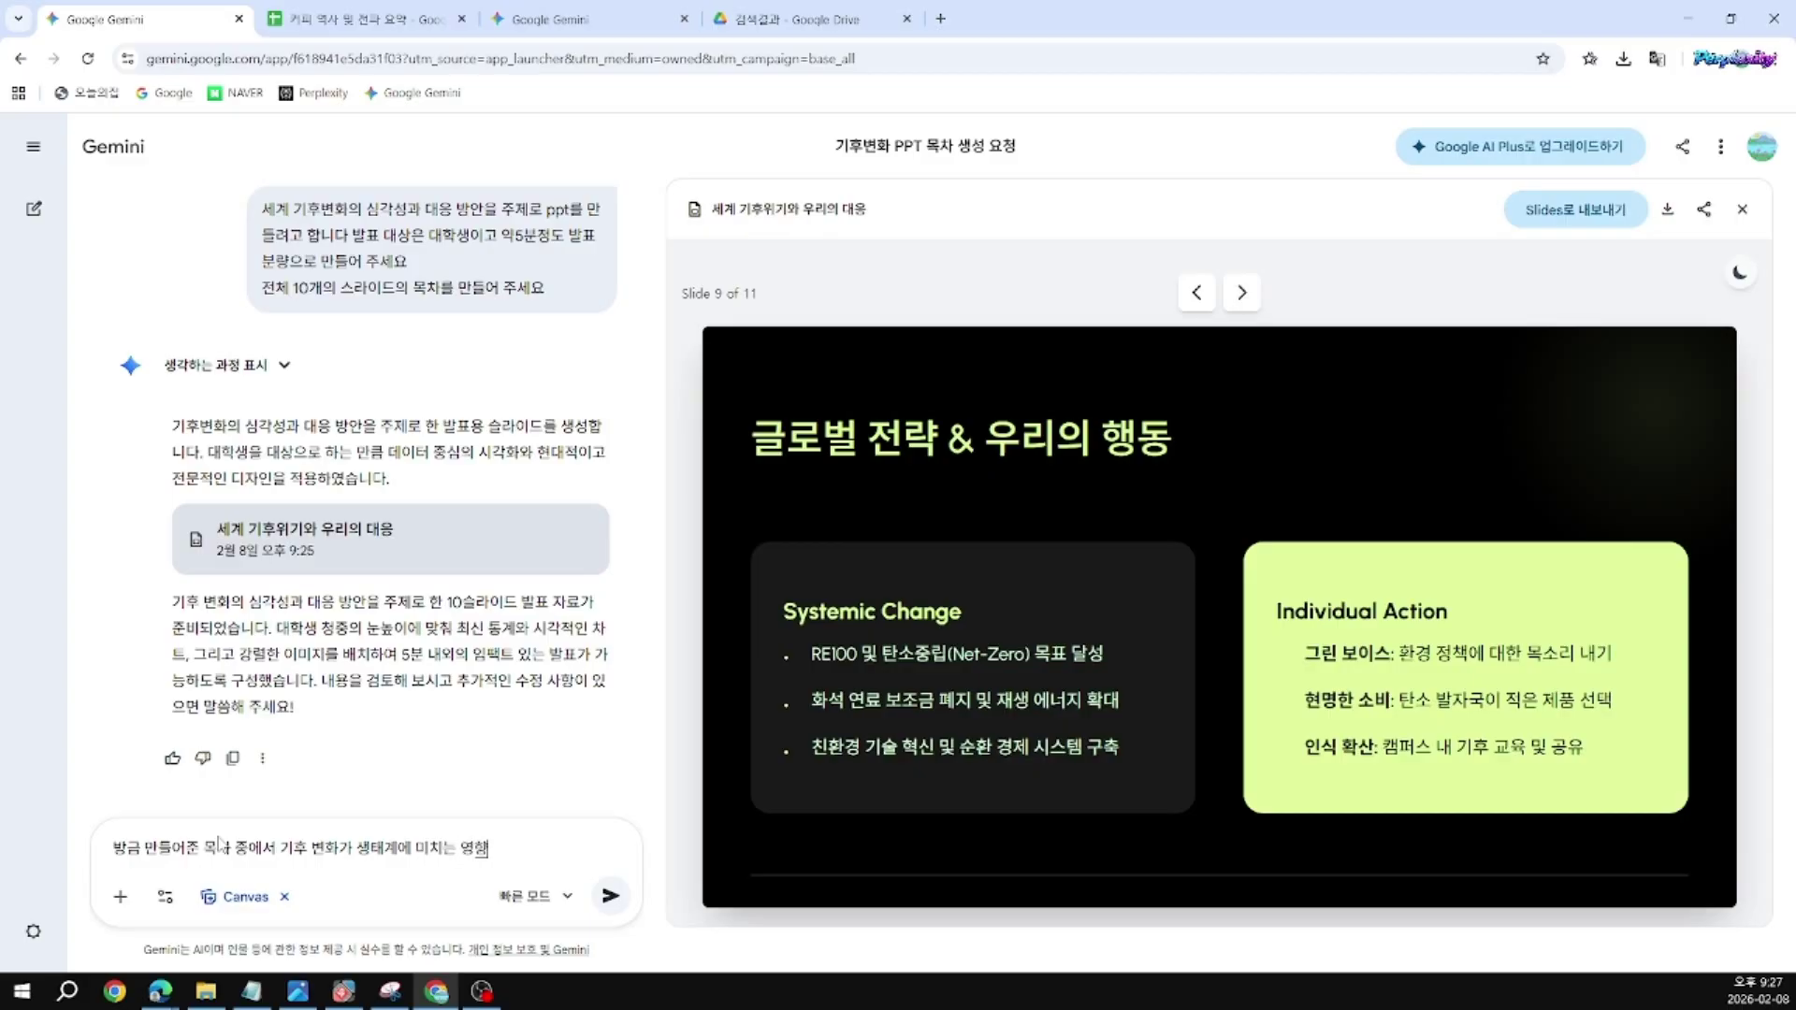
type("ㅇ")
type(" 더 자세히")
type(" 만들에")
type(" 주세요")
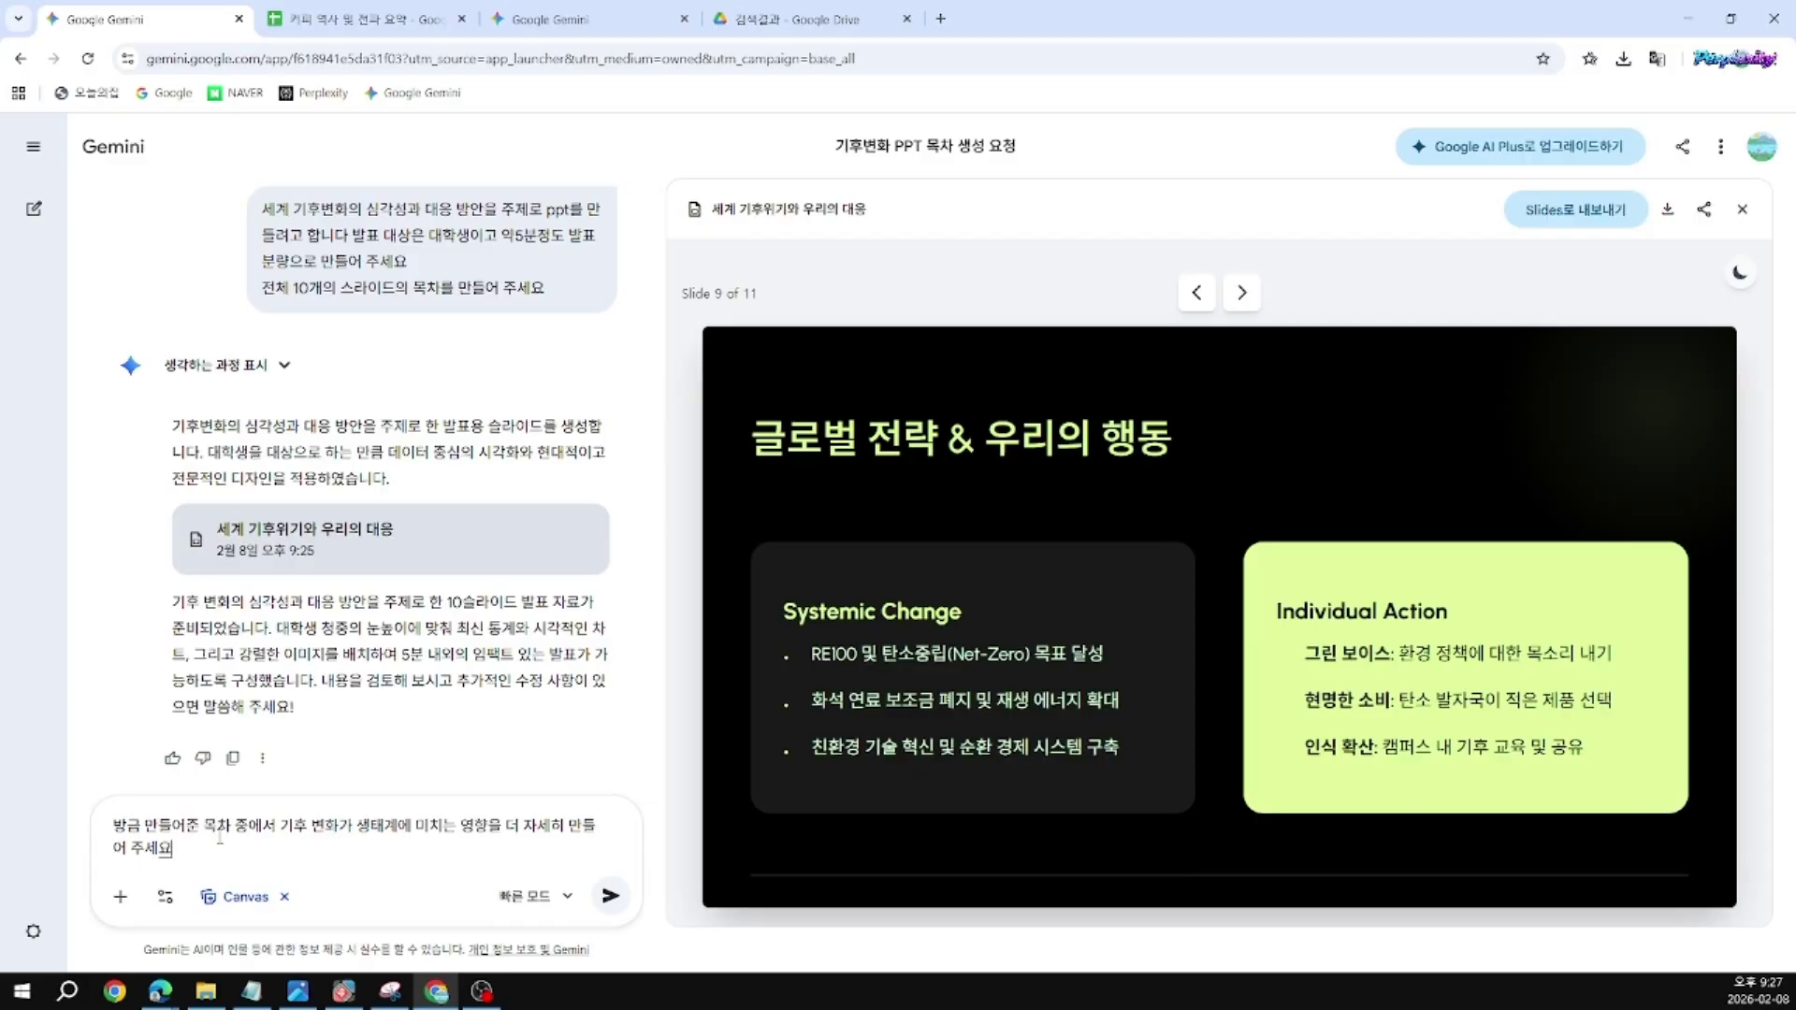
Step: Add "핵심 키워드 3가지도 추가해 주세요" on a new line of the follow-up prompt and send it
key("shift+Return")
type("핵")
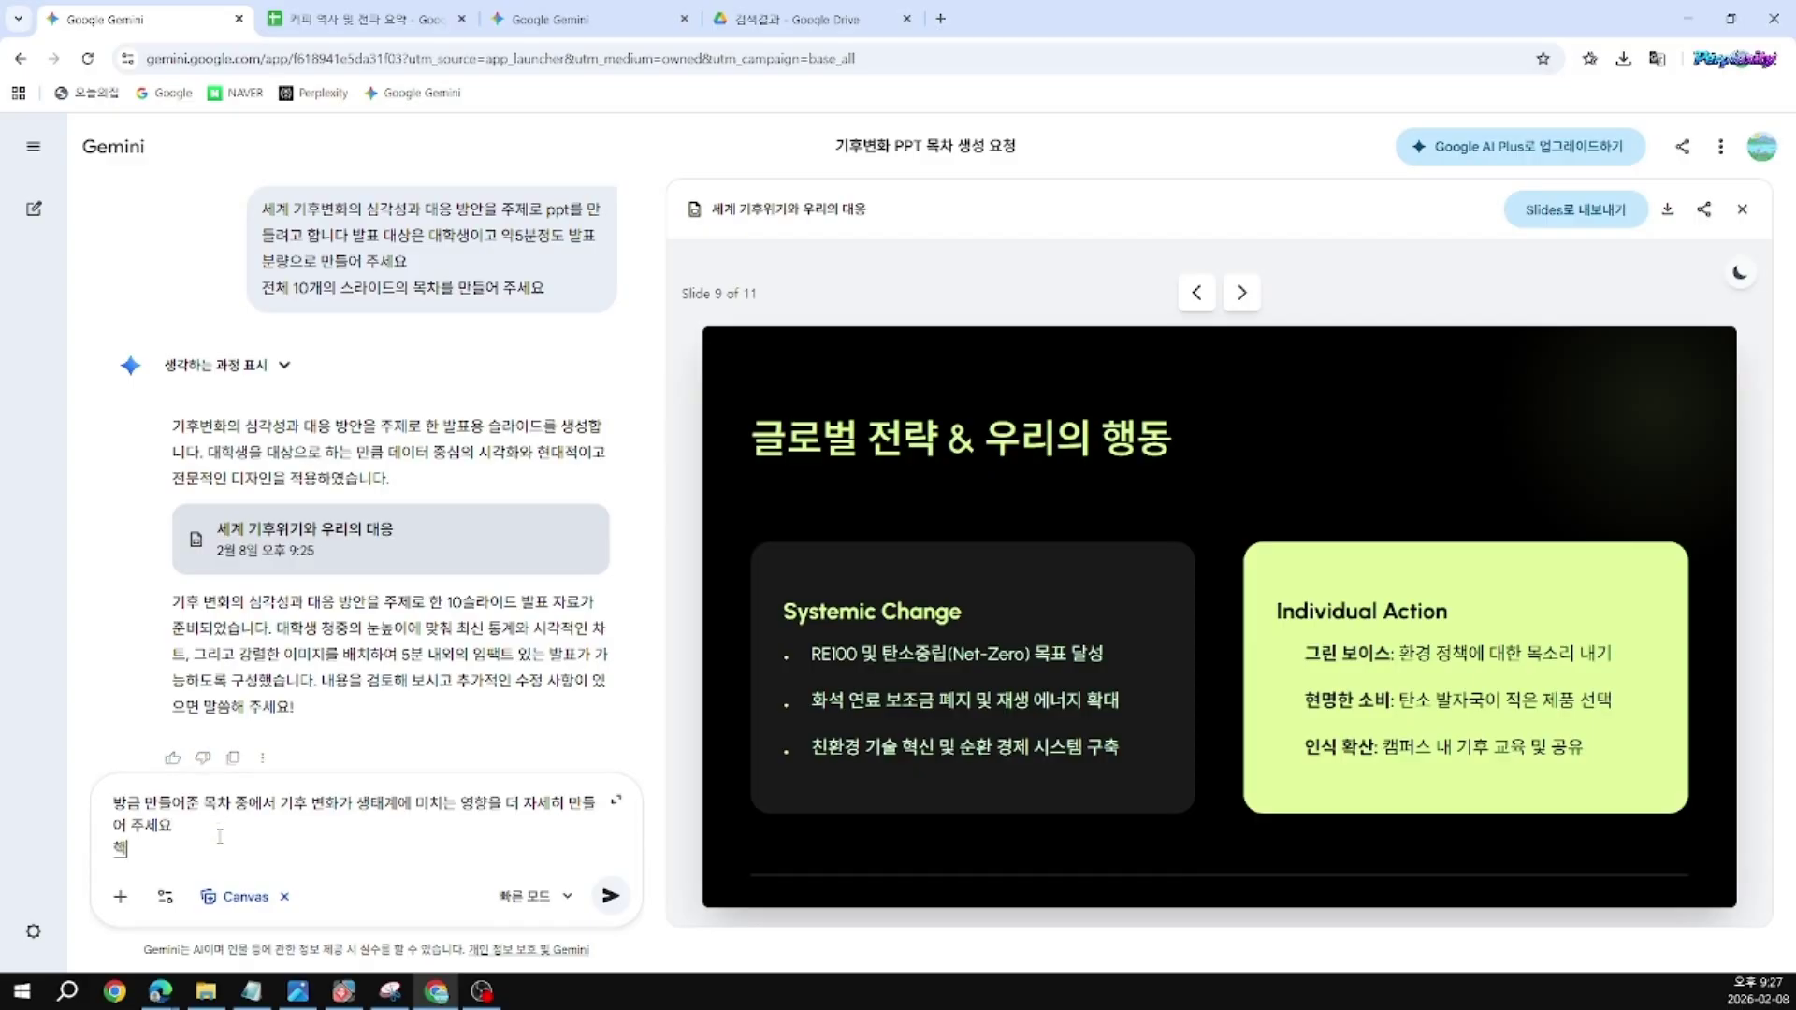
type("심 킹워드 3가지도 ㅊ")
type("가해 주셈")
type("요")
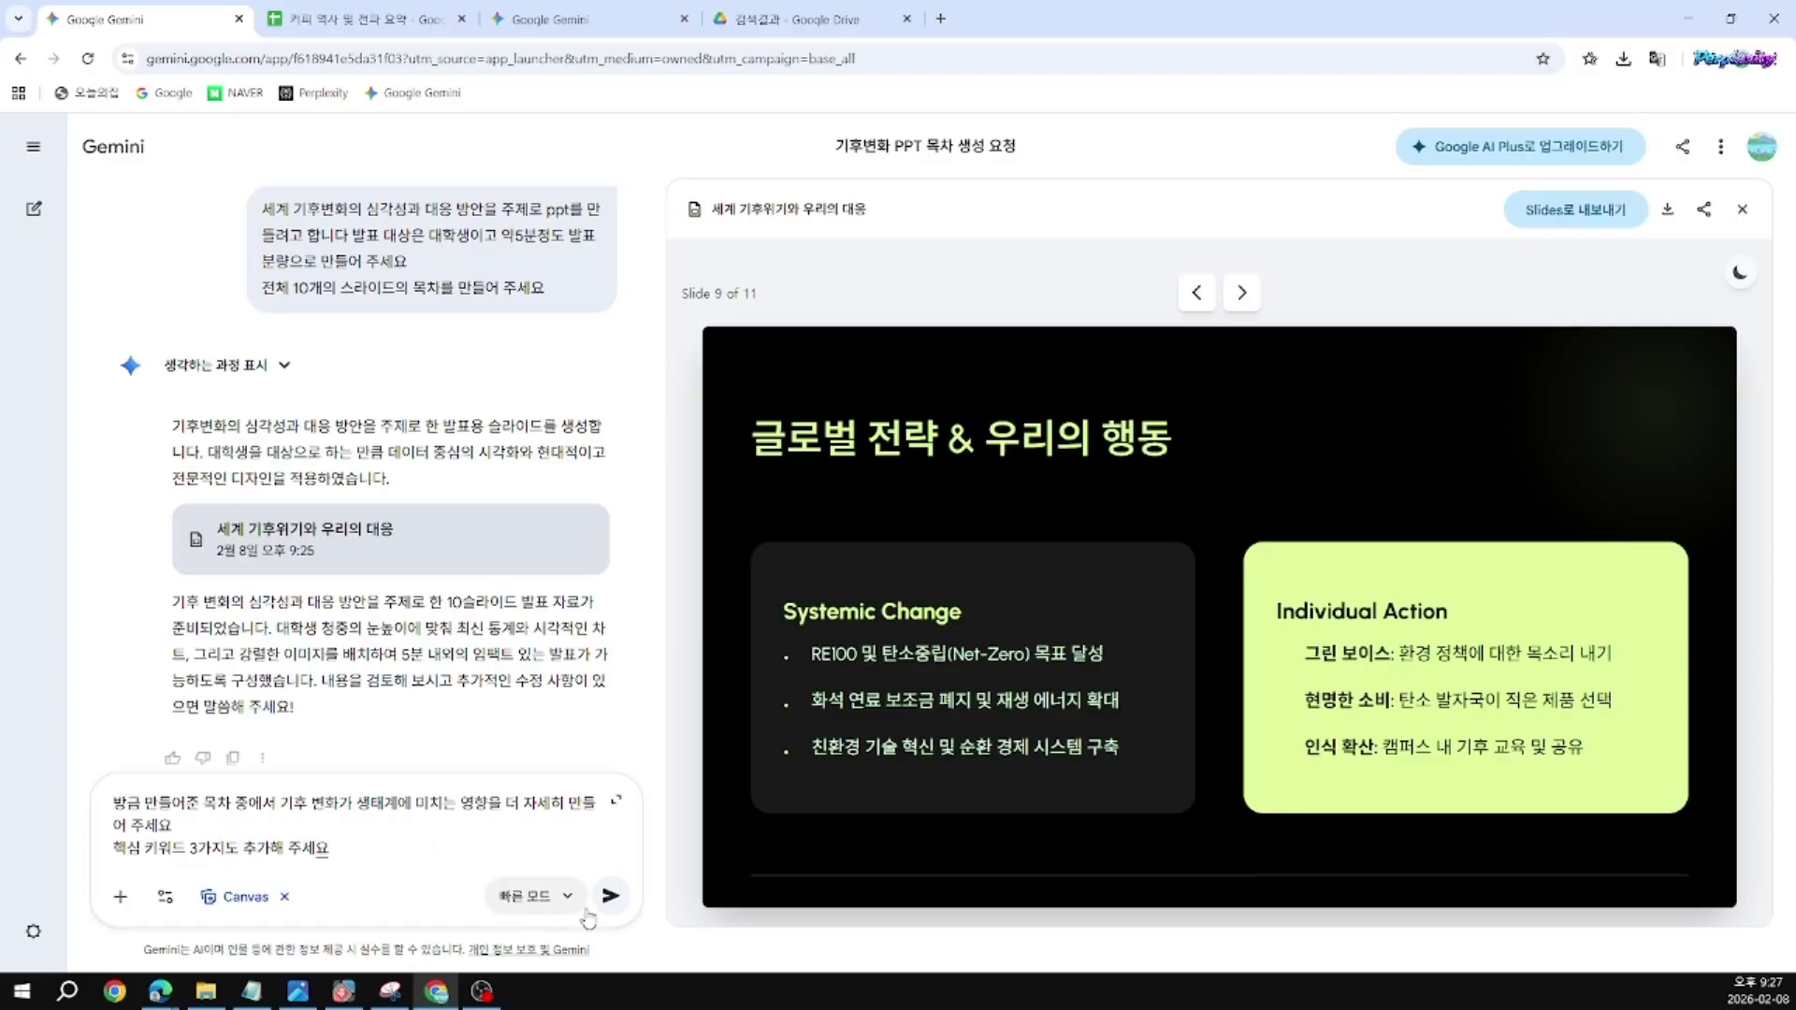
left_click(621, 901)
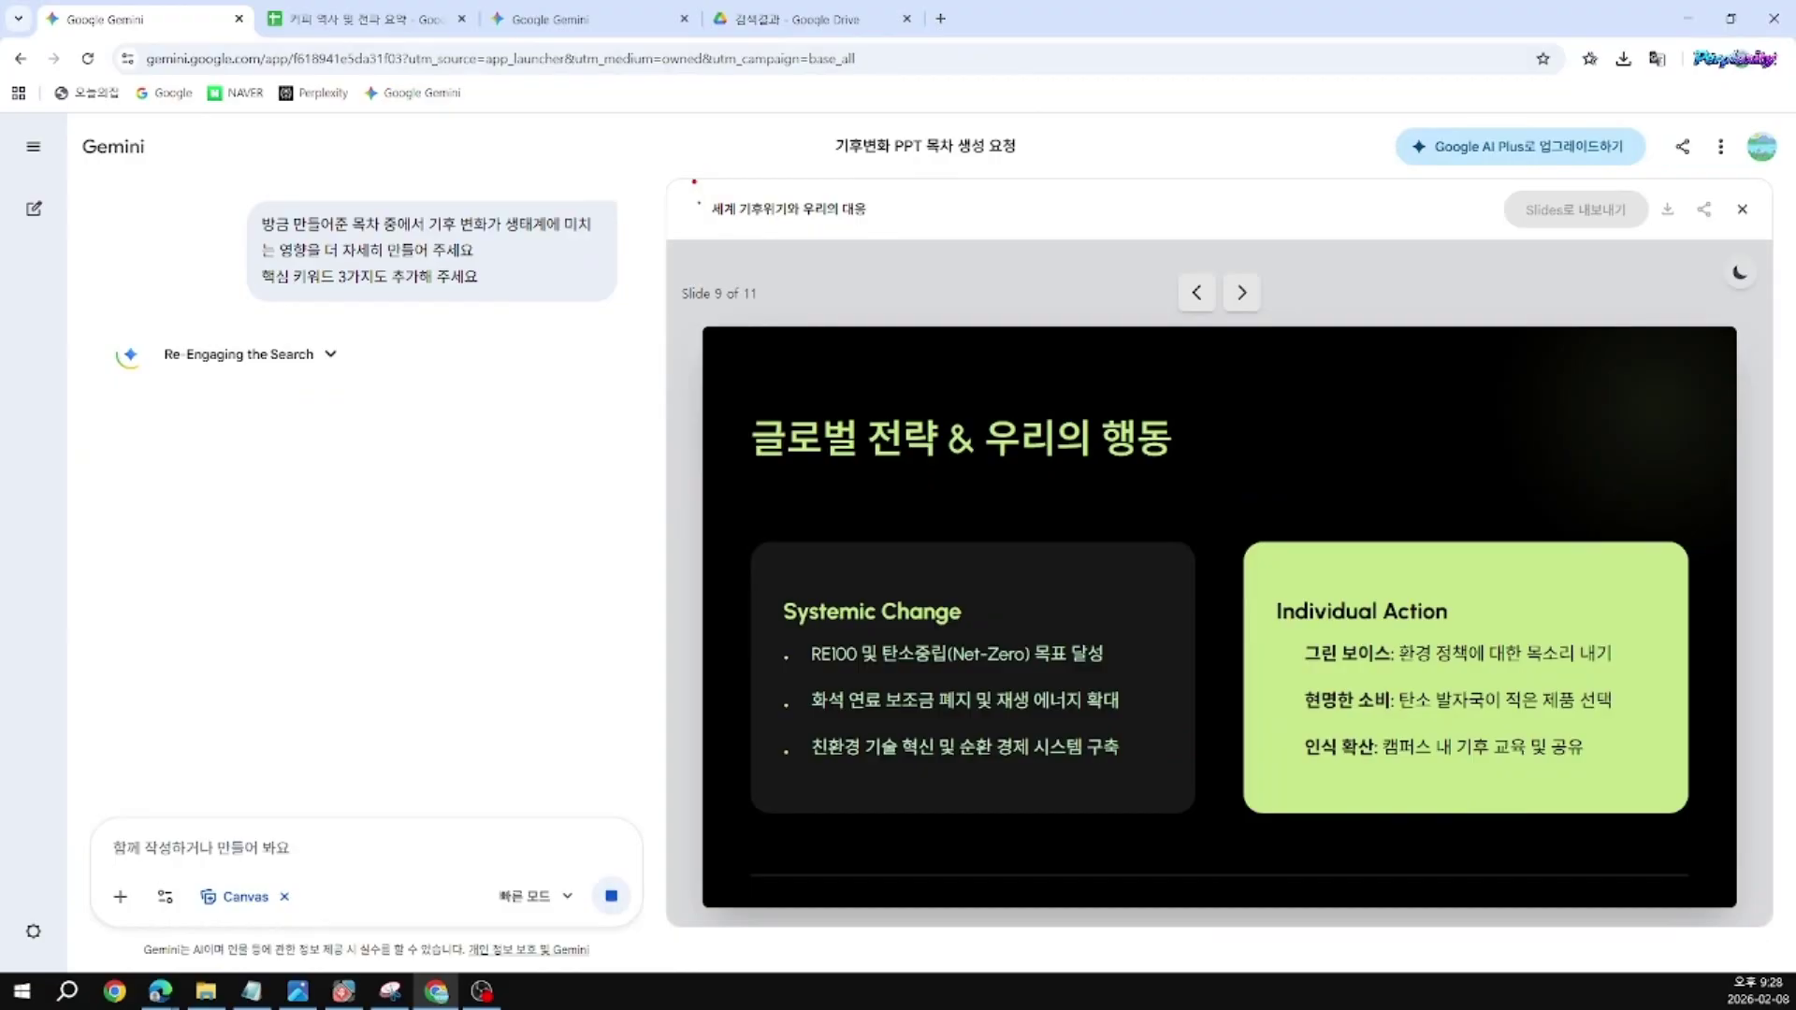
mouse_move(690, 185)
left_mouse_down()
mouse_move(857, 249)
mouse_move(914, 227)
left_mouse_up()
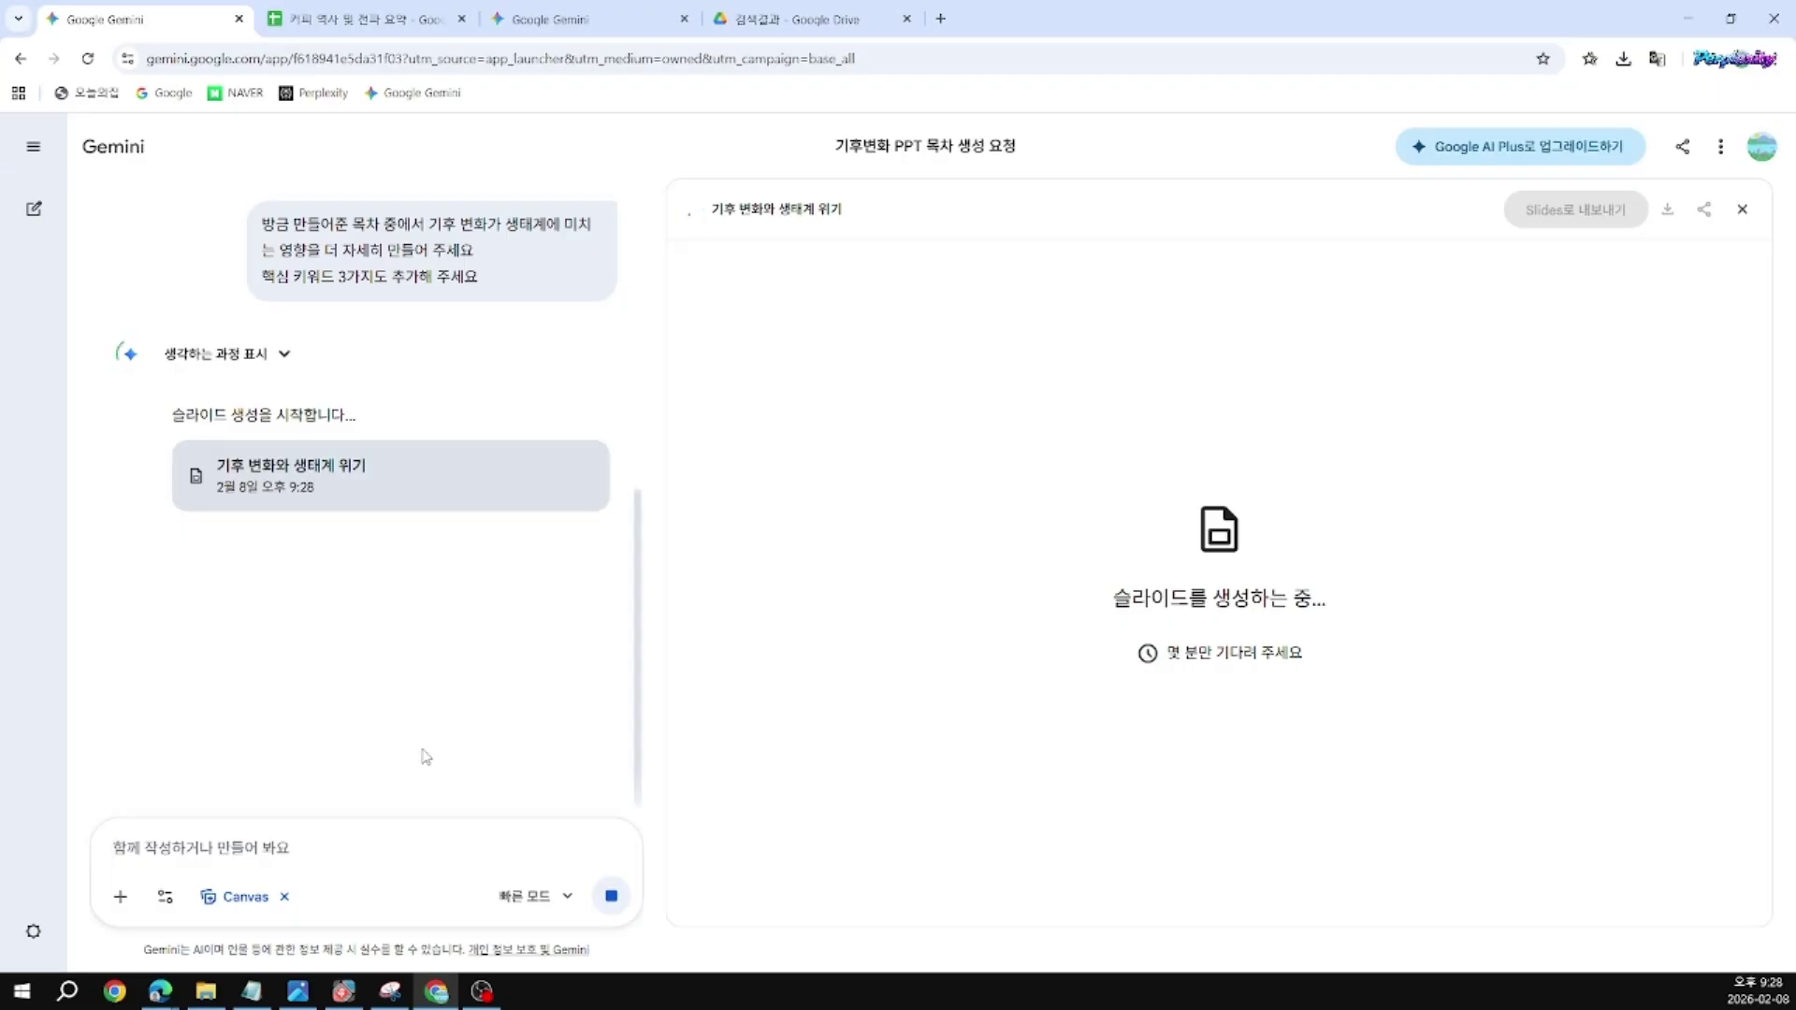
Step: Review the new ecosystem presentation up to slide 3 and read the chat response's explanation of the three keywords
scroll(427, 751, "down", 1)
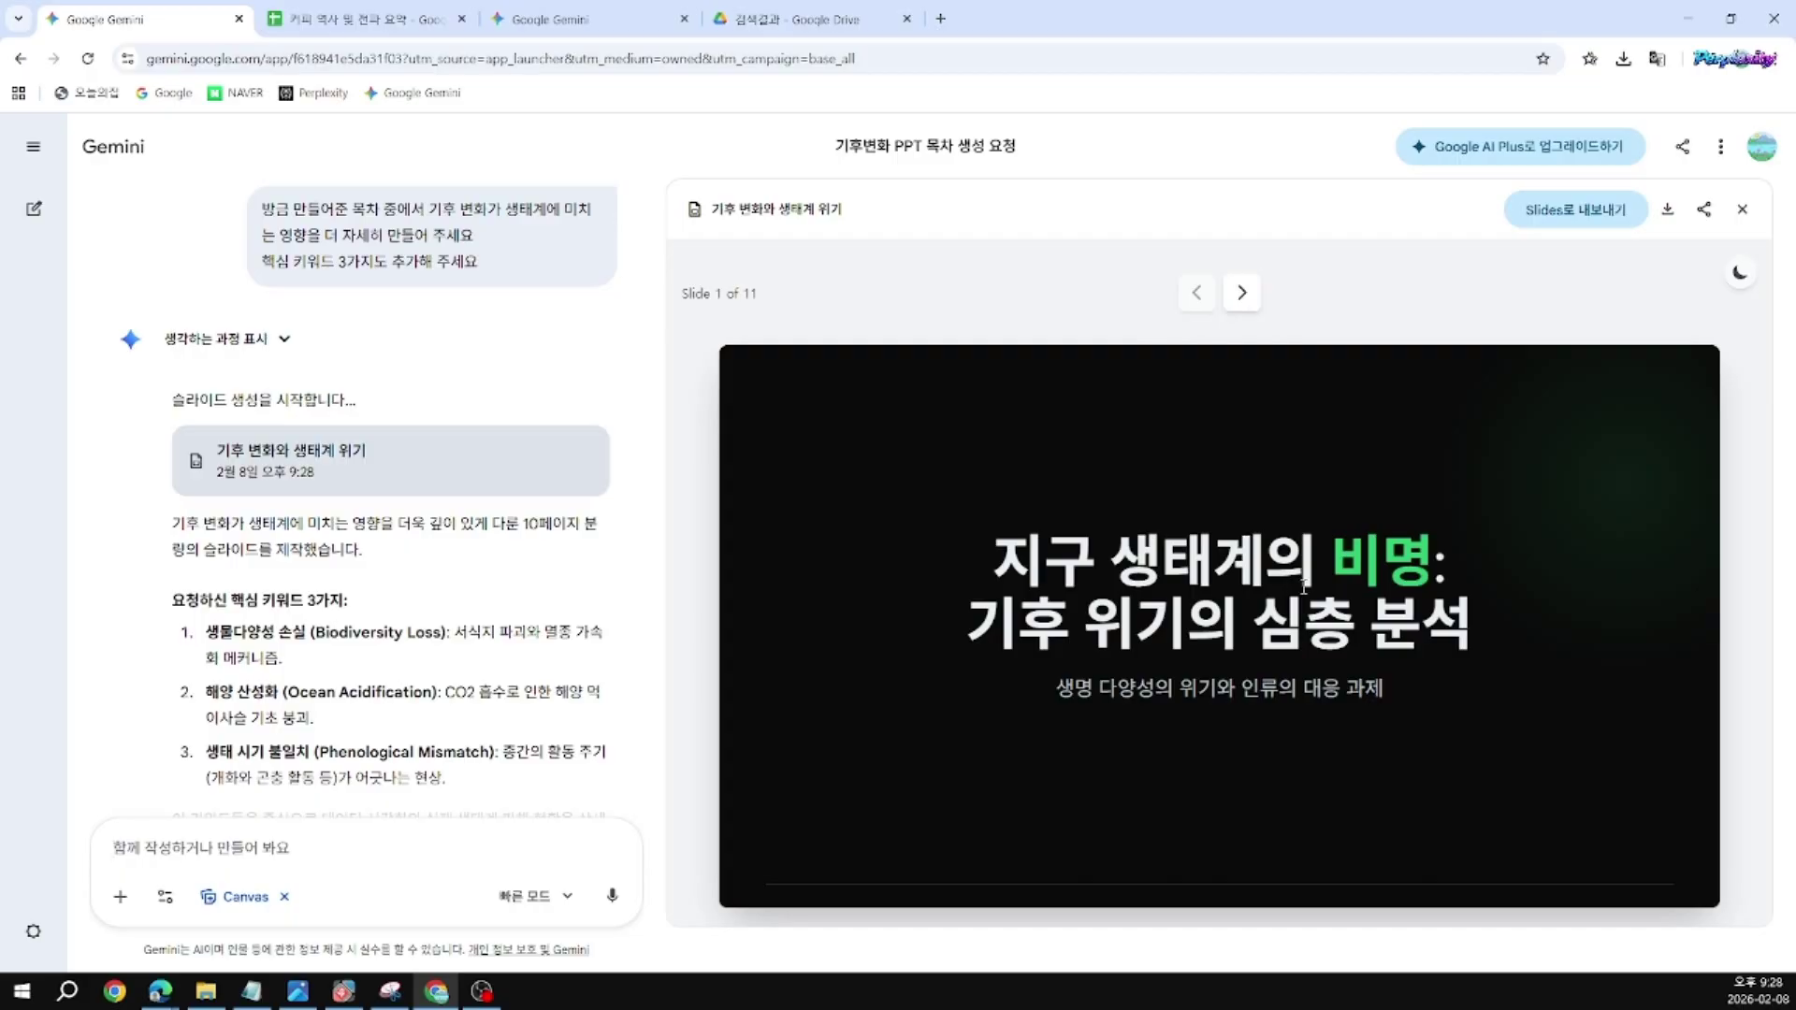
left_click(1251, 301)
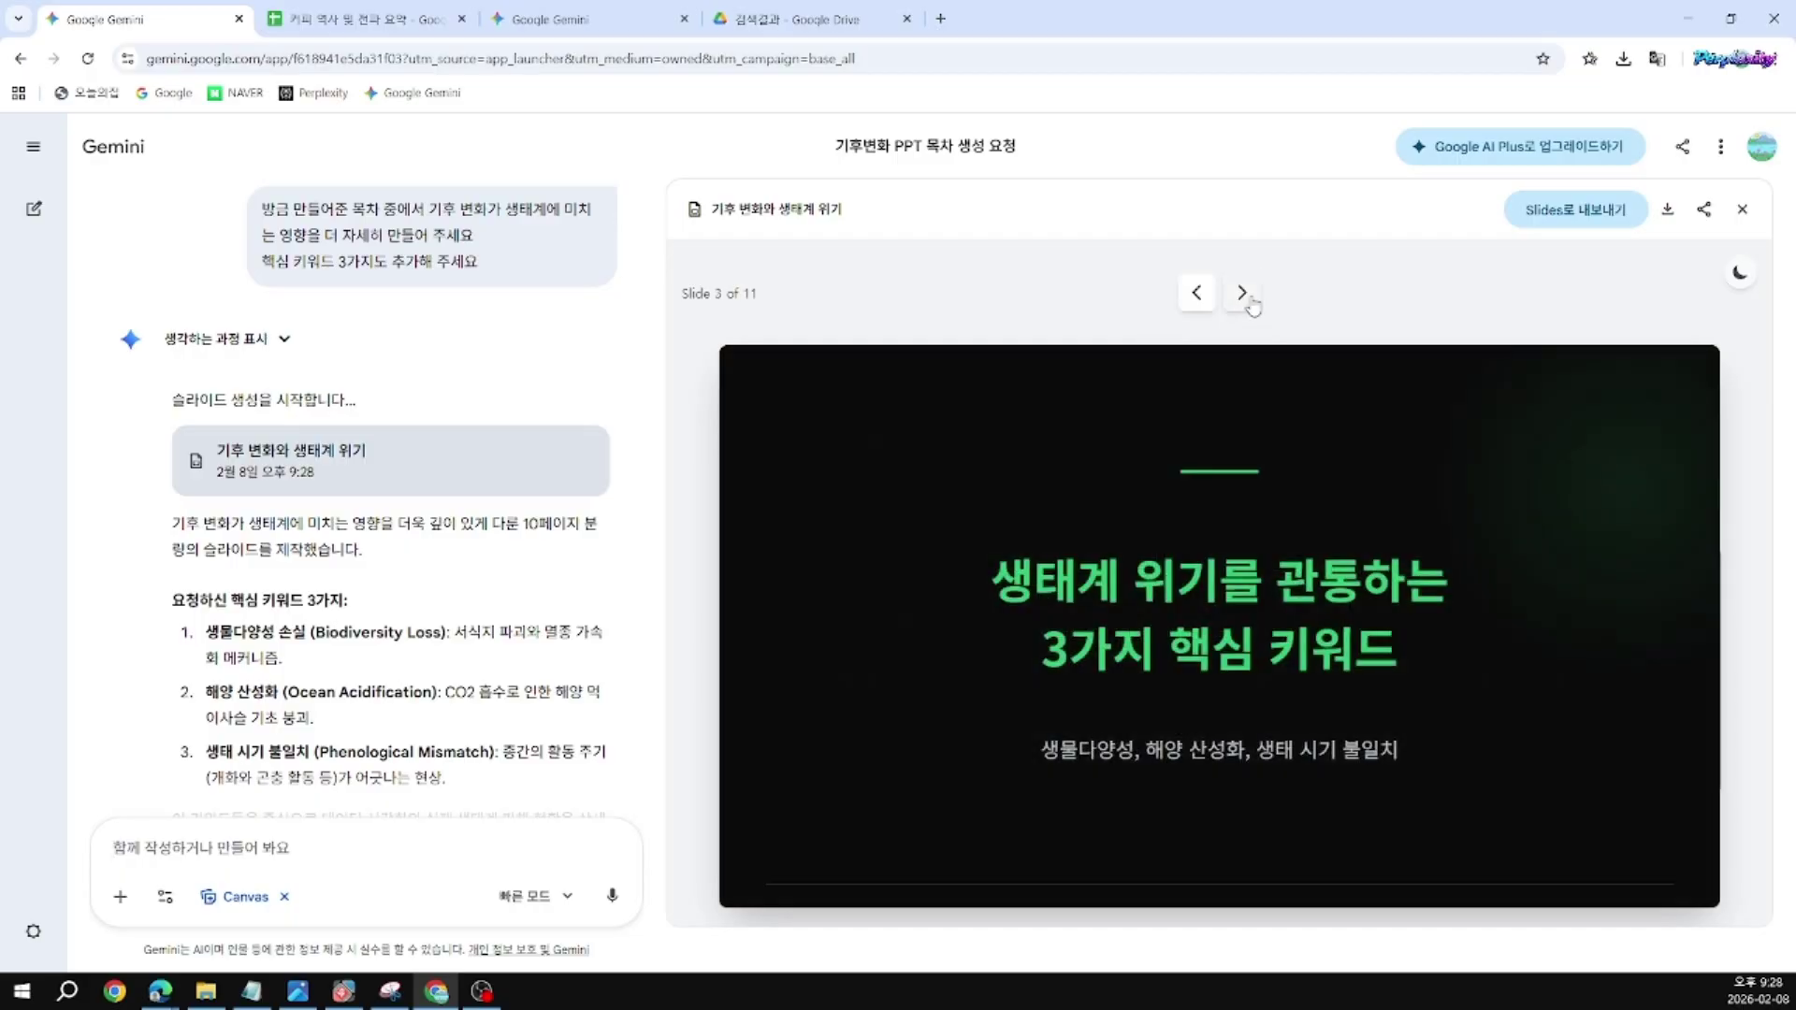
left_click(1251, 301)
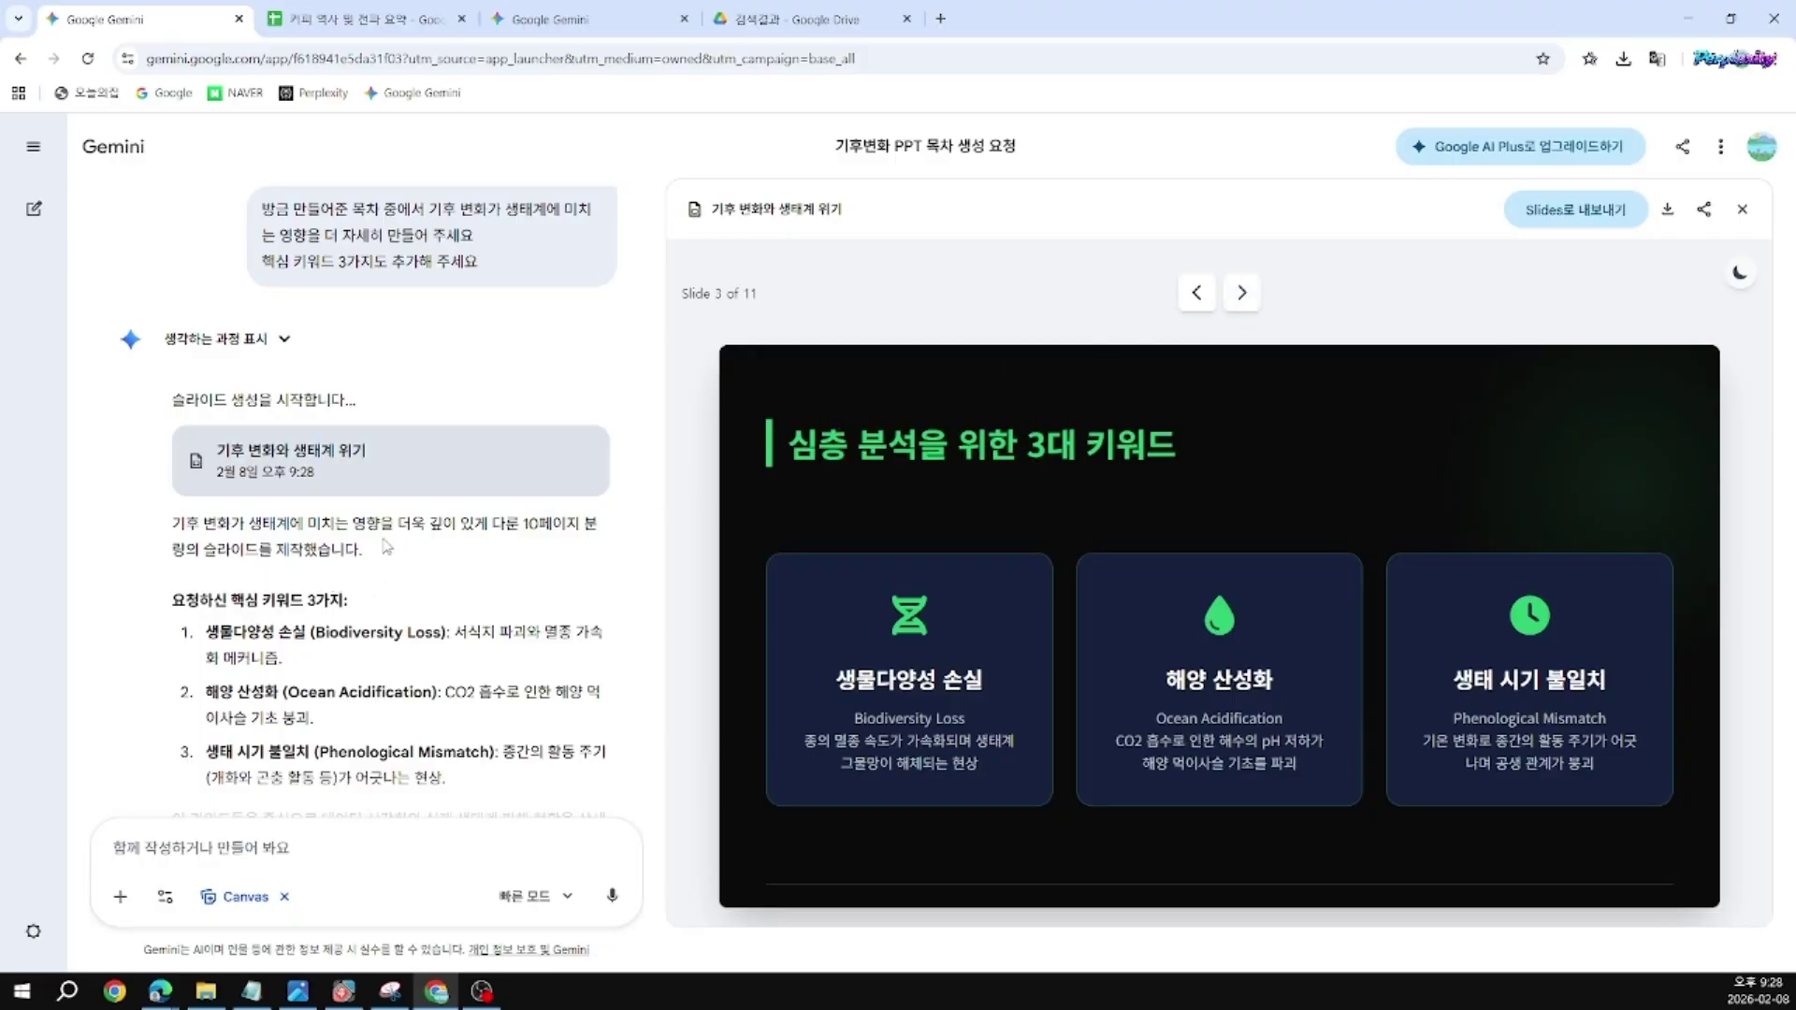
scroll(387, 547, "down", 2)
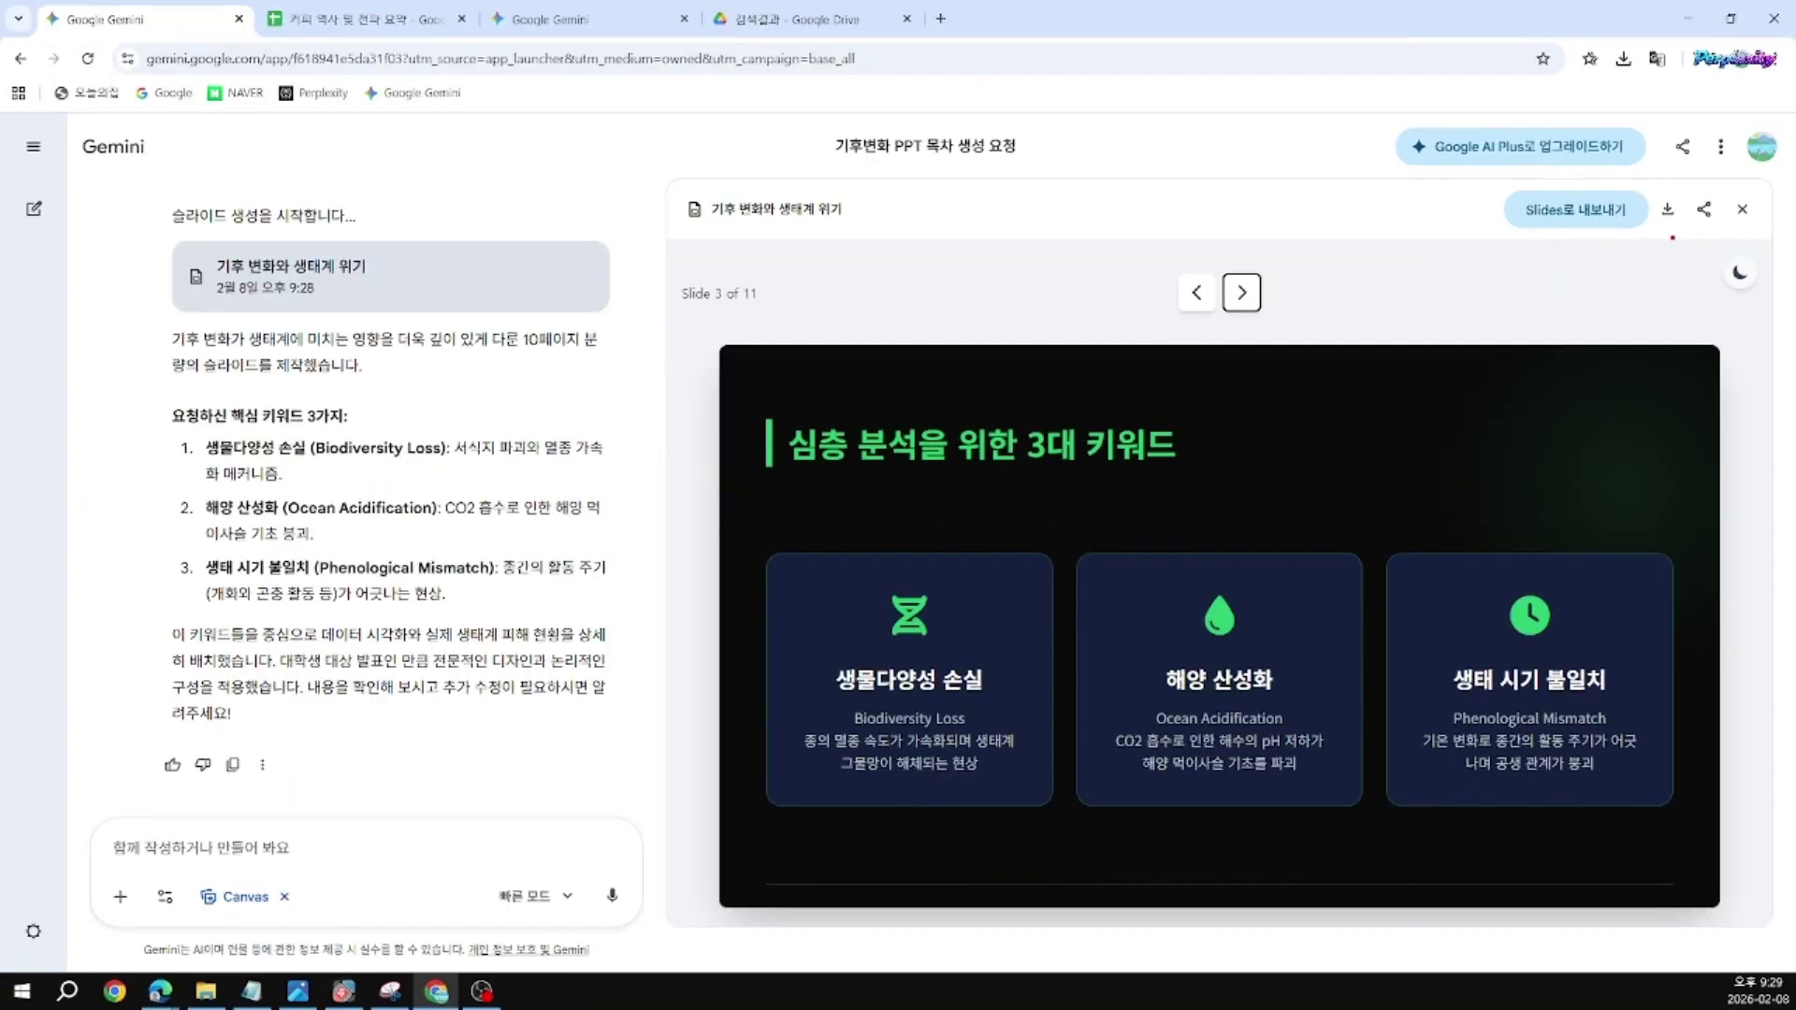
Step: Download the ecosystem presentation as a PDF and open the downloaded file 기후 변화와 생태계 위기.pdf
mouse_move(1671, 237)
left_mouse_down()
mouse_move(1647, 223)
mouse_move(1686, 194)
mouse_move(1670, 237)
left_mouse_up()
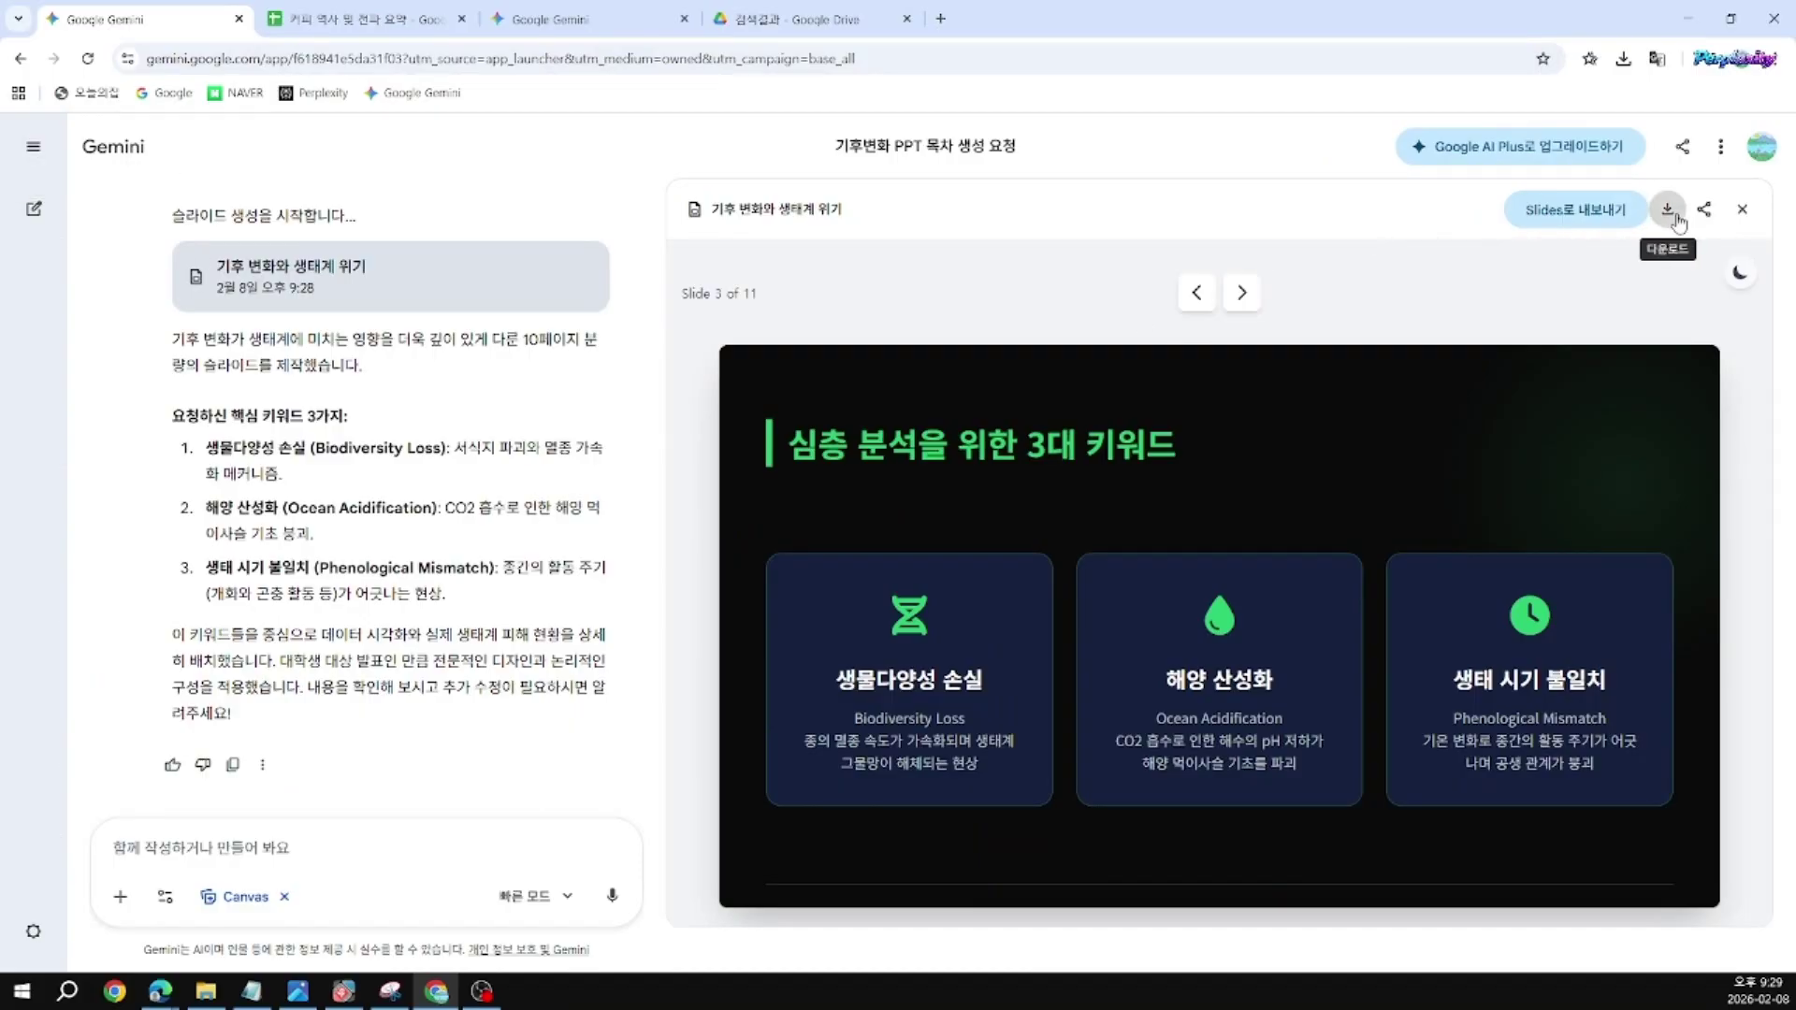
left_click(1669, 211)
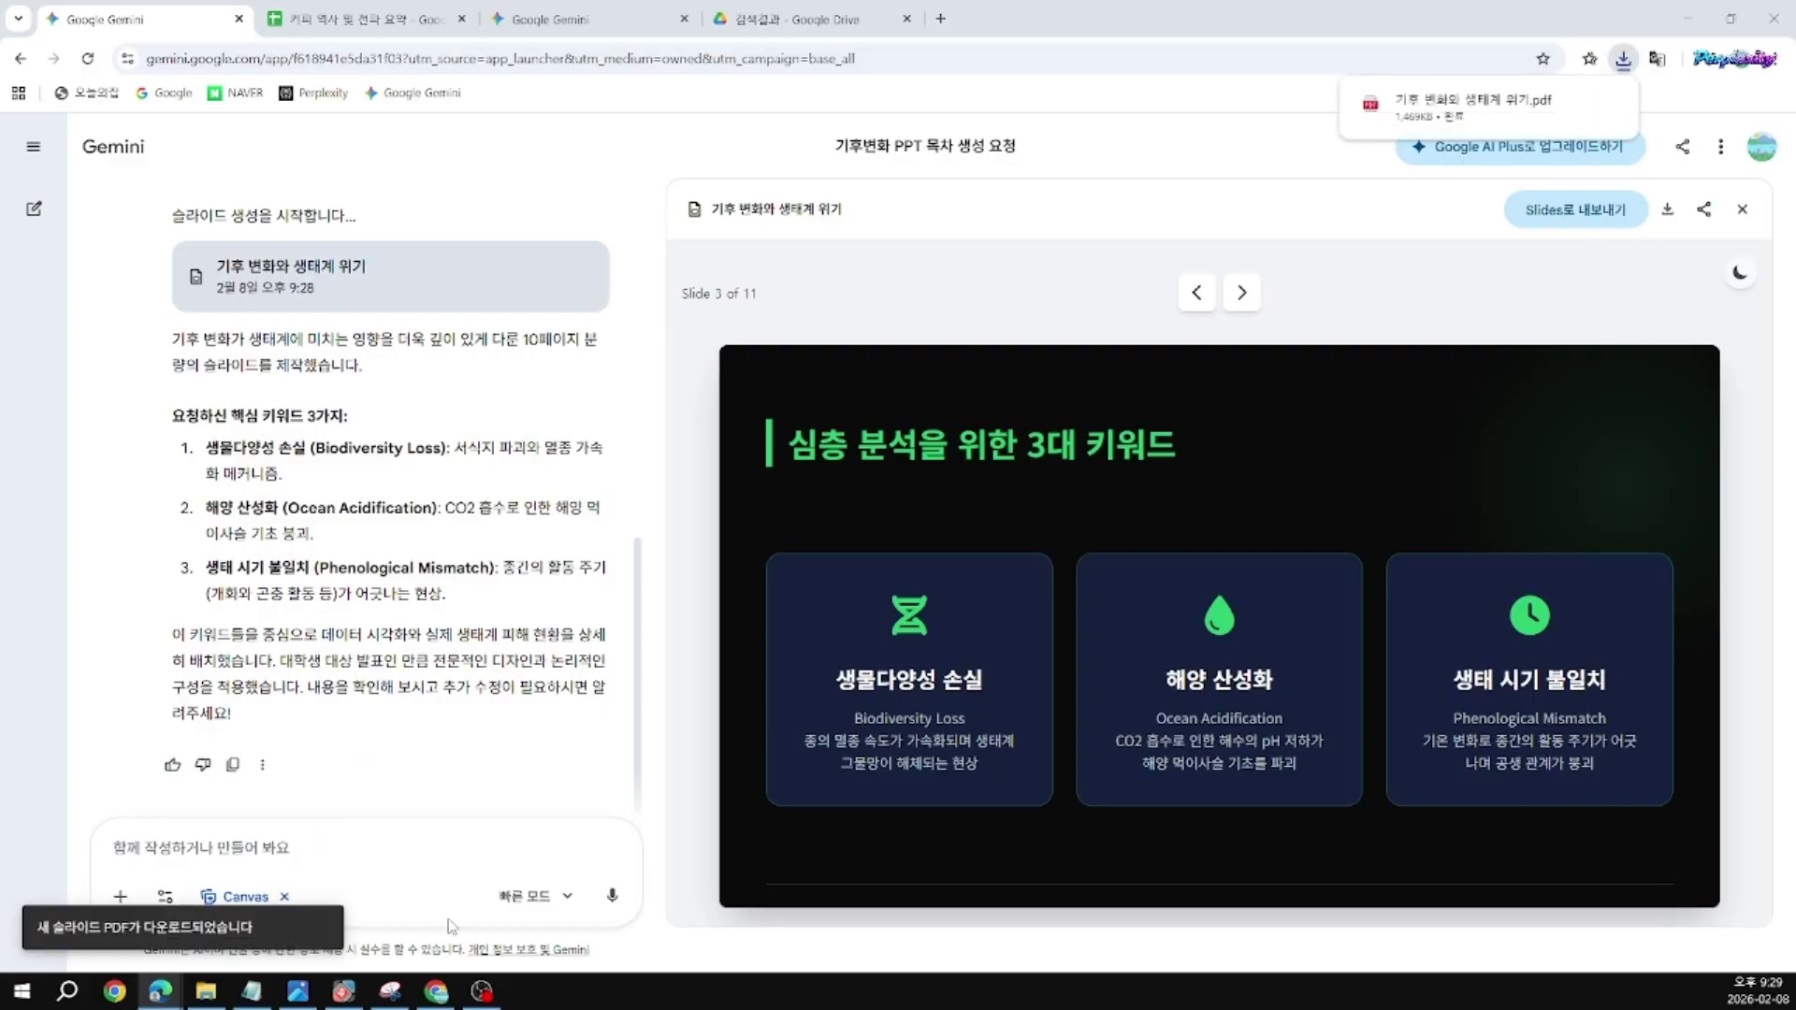
mouse_move(1577, 106)
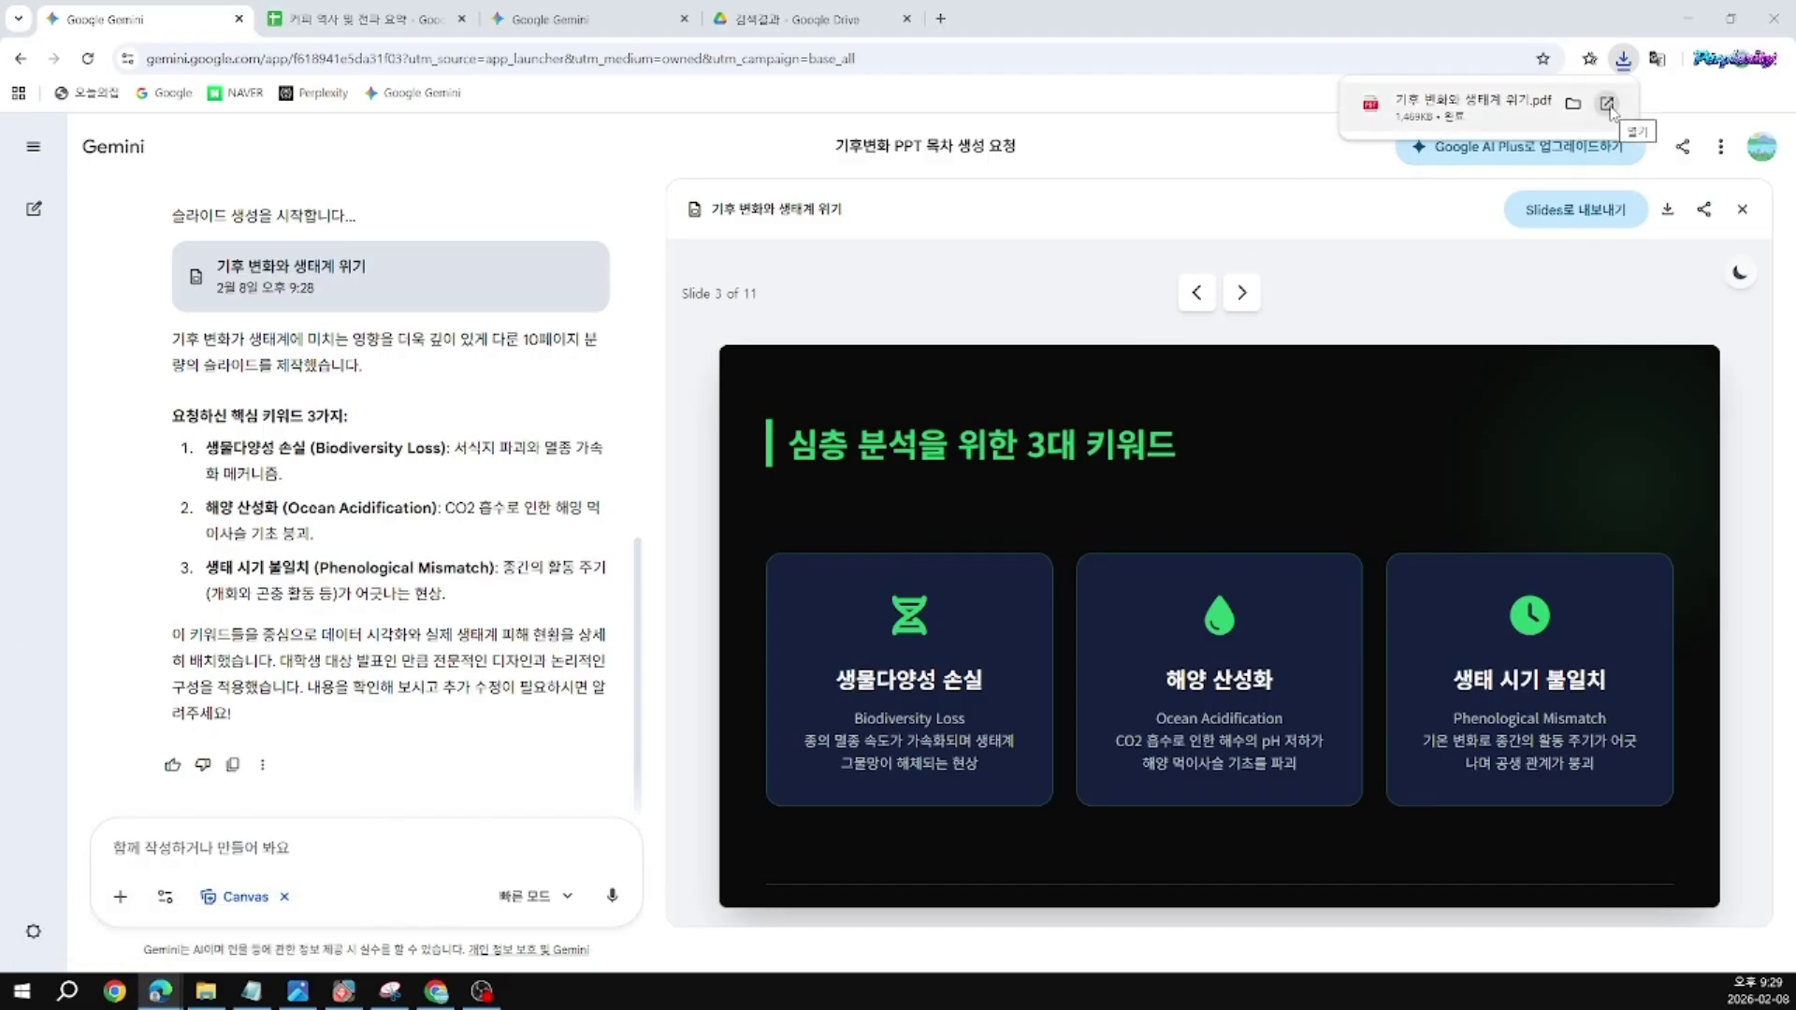
left_click(1607, 103)
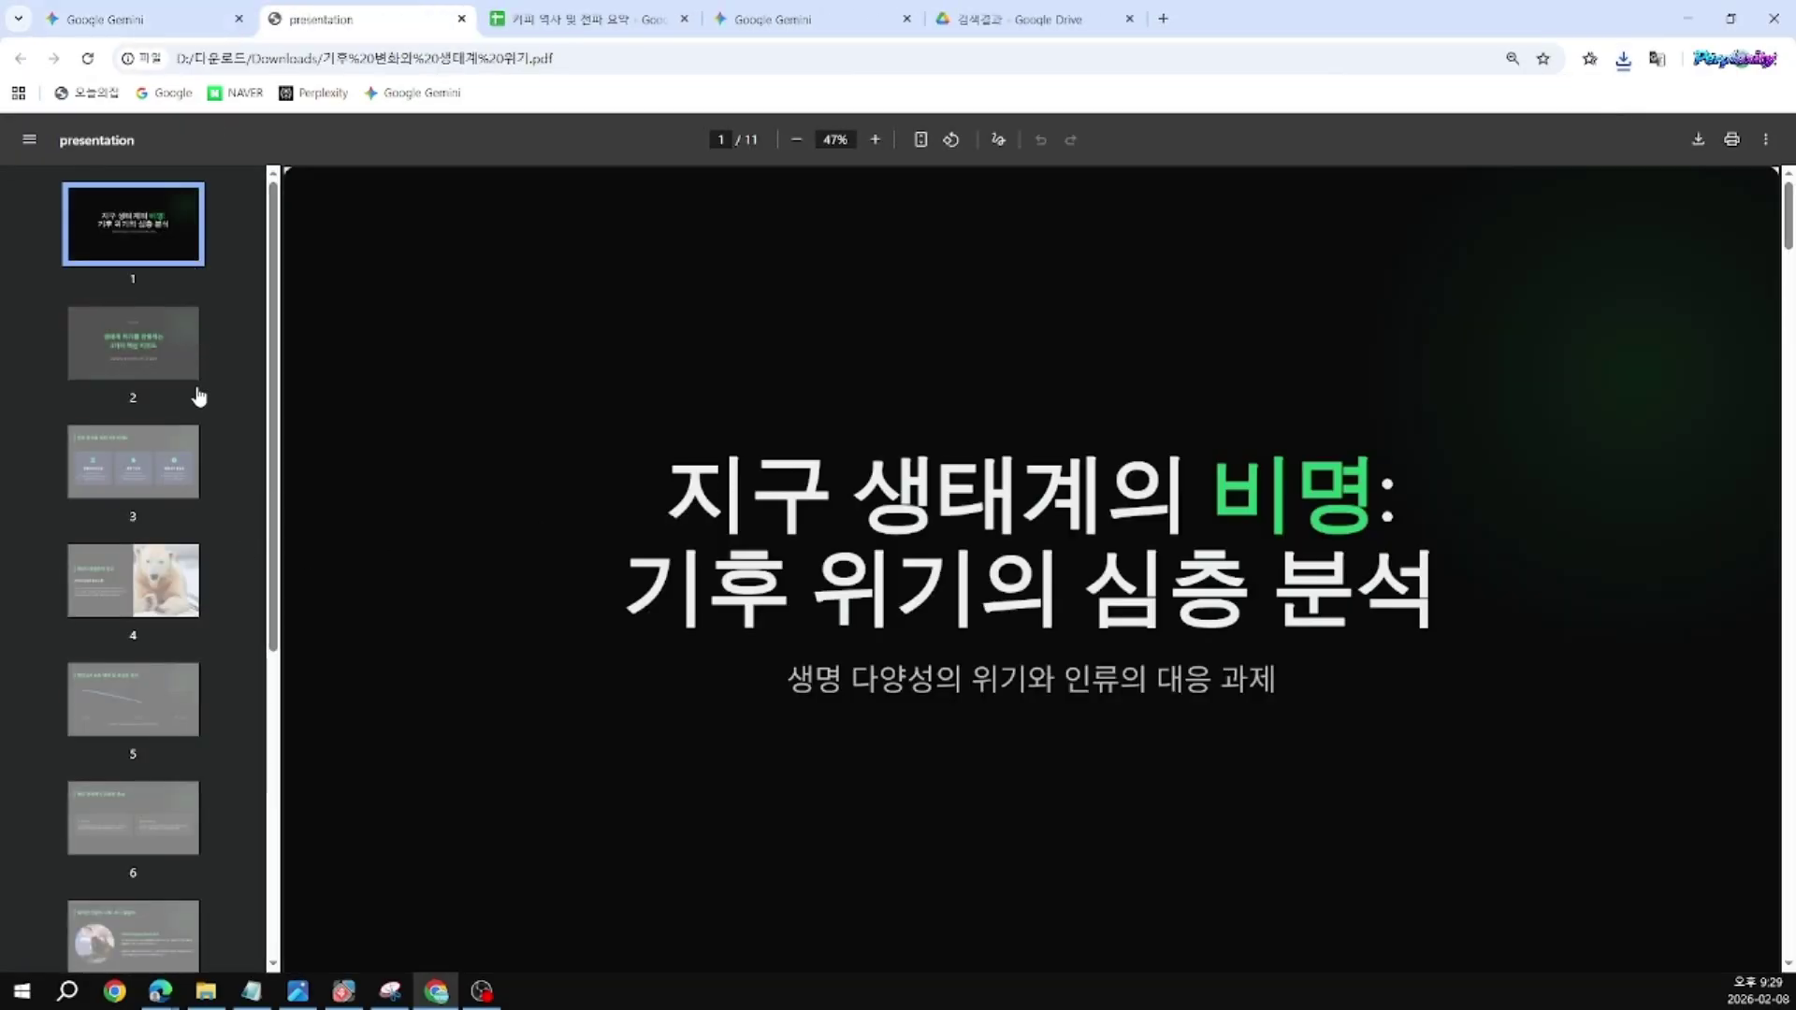
Step: Examine the downloaded PDF's page thumbnails and read through its slides up to page 6
scroll(165, 445, "down", 4)
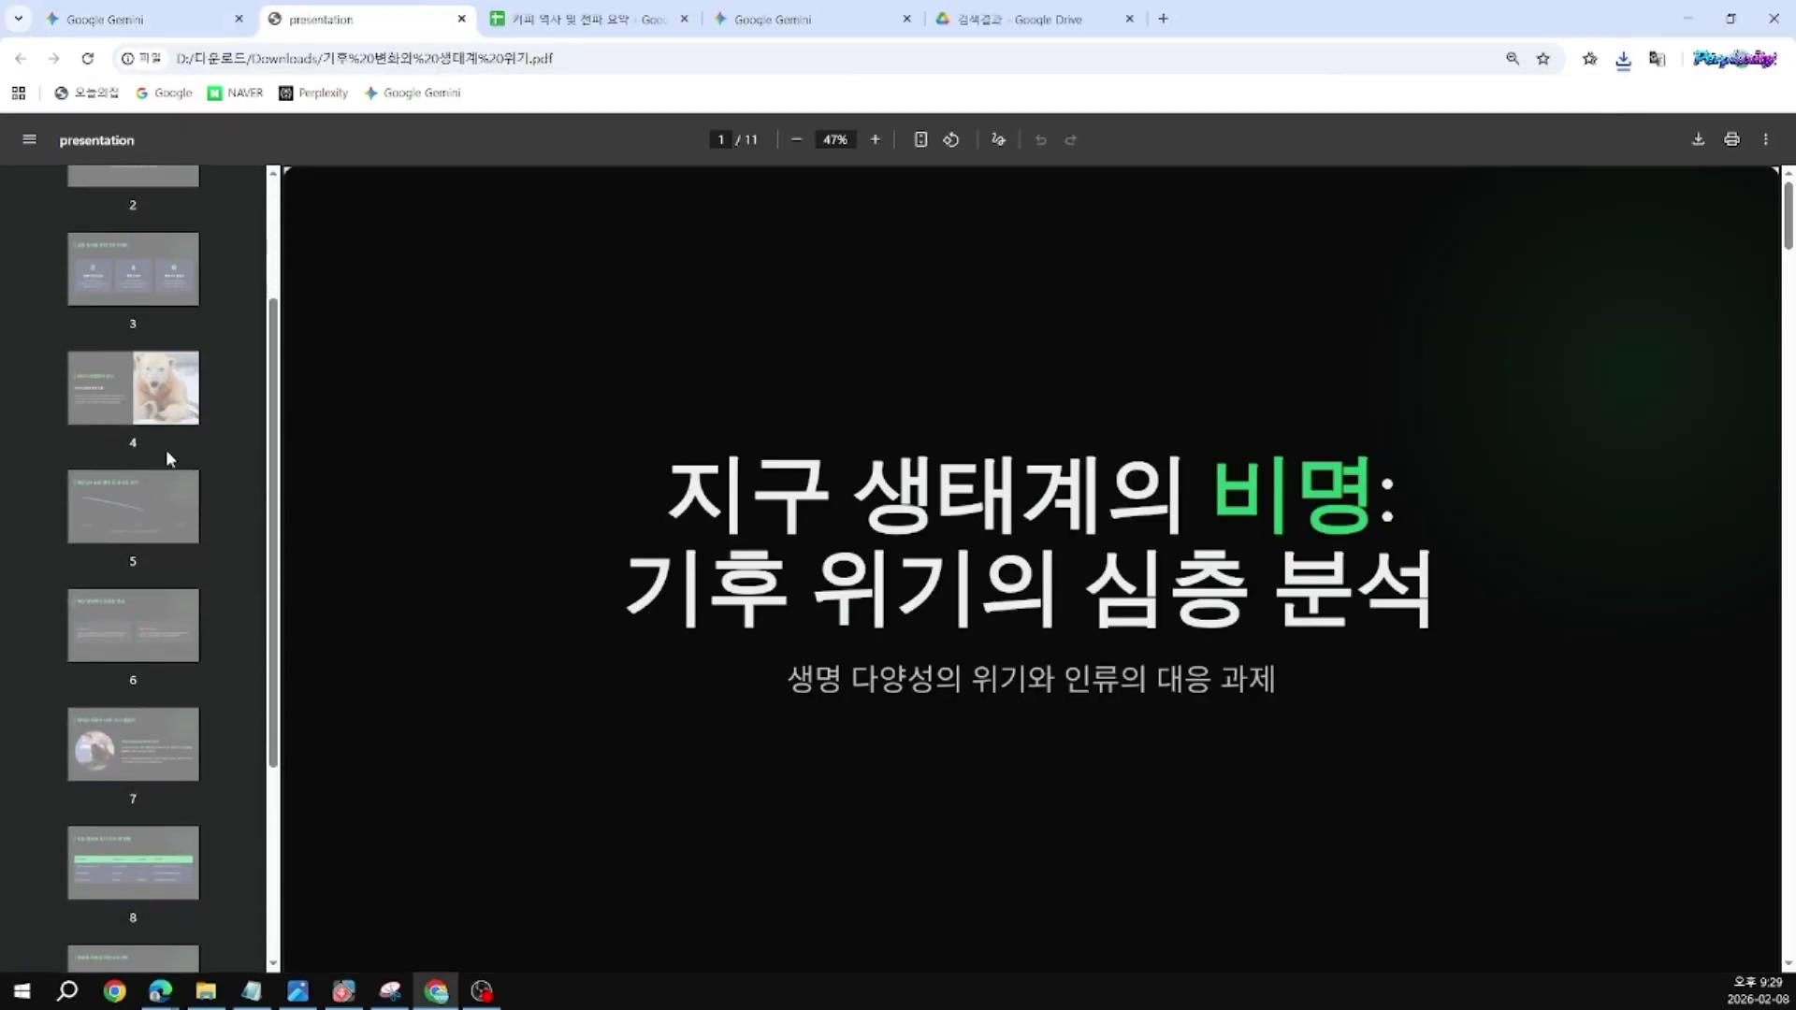
scroll(169, 479, "down", 2)
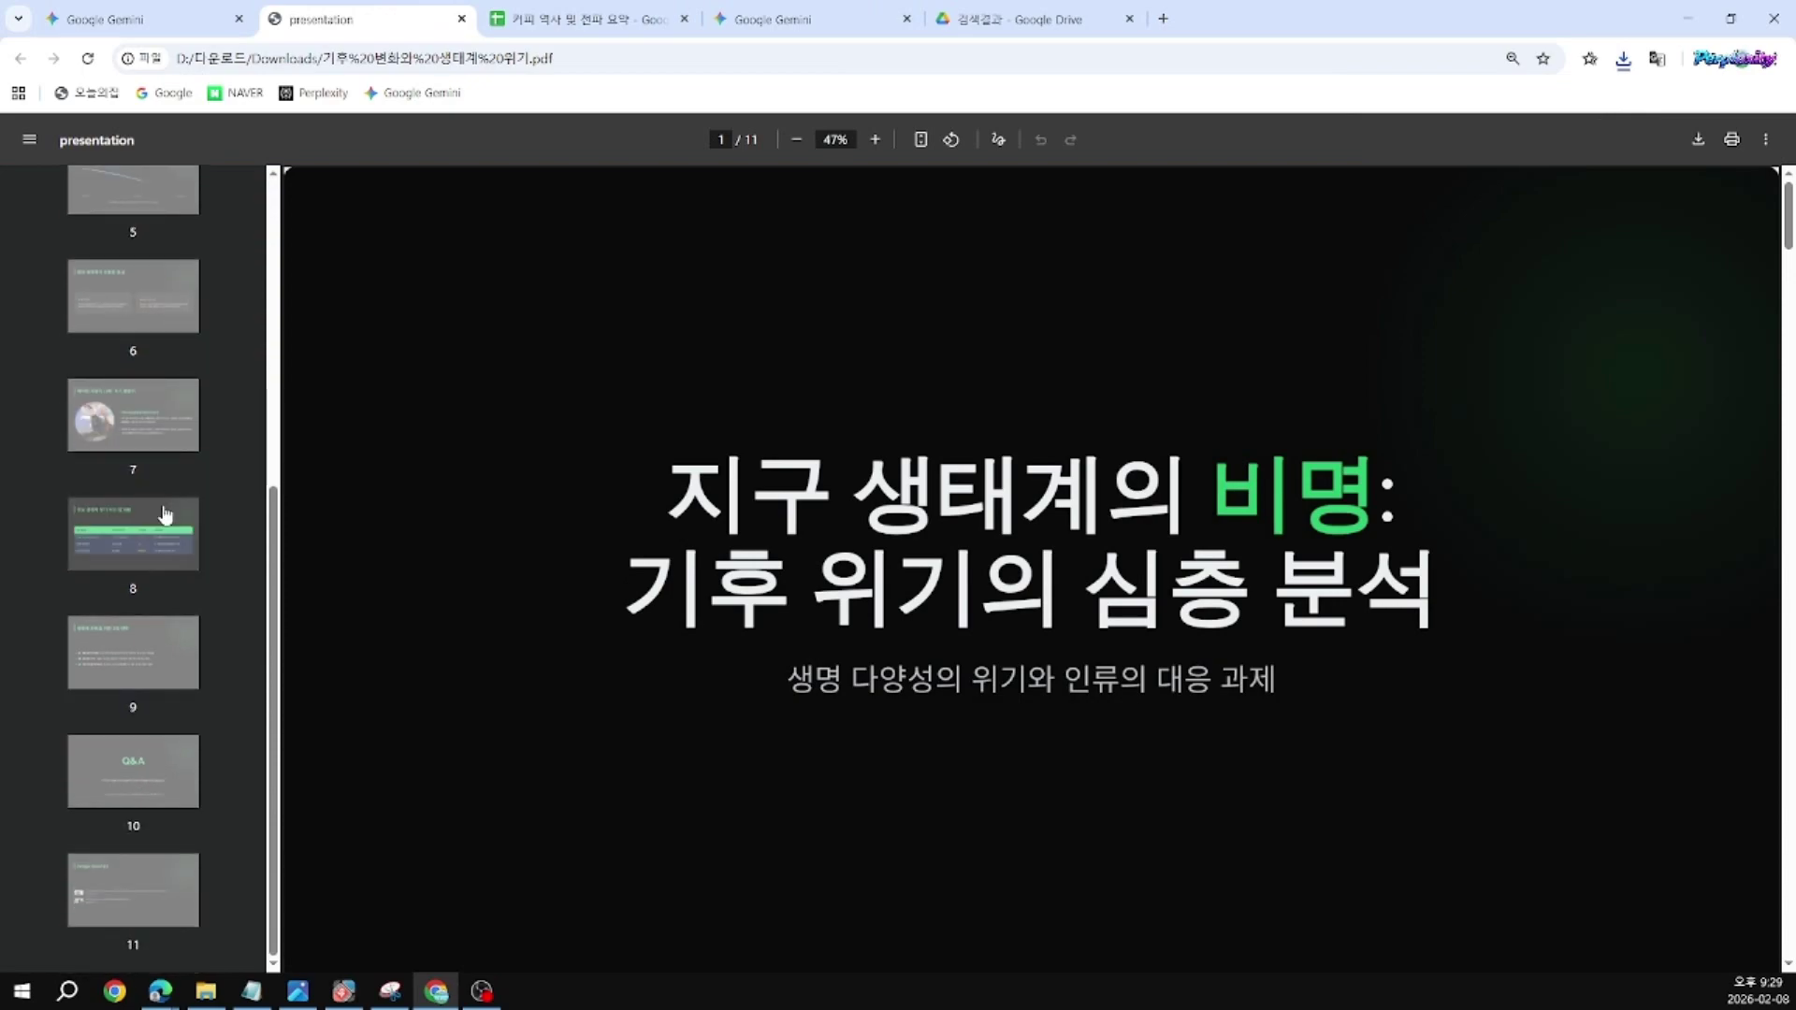
scroll(176, 493, "up", 2)
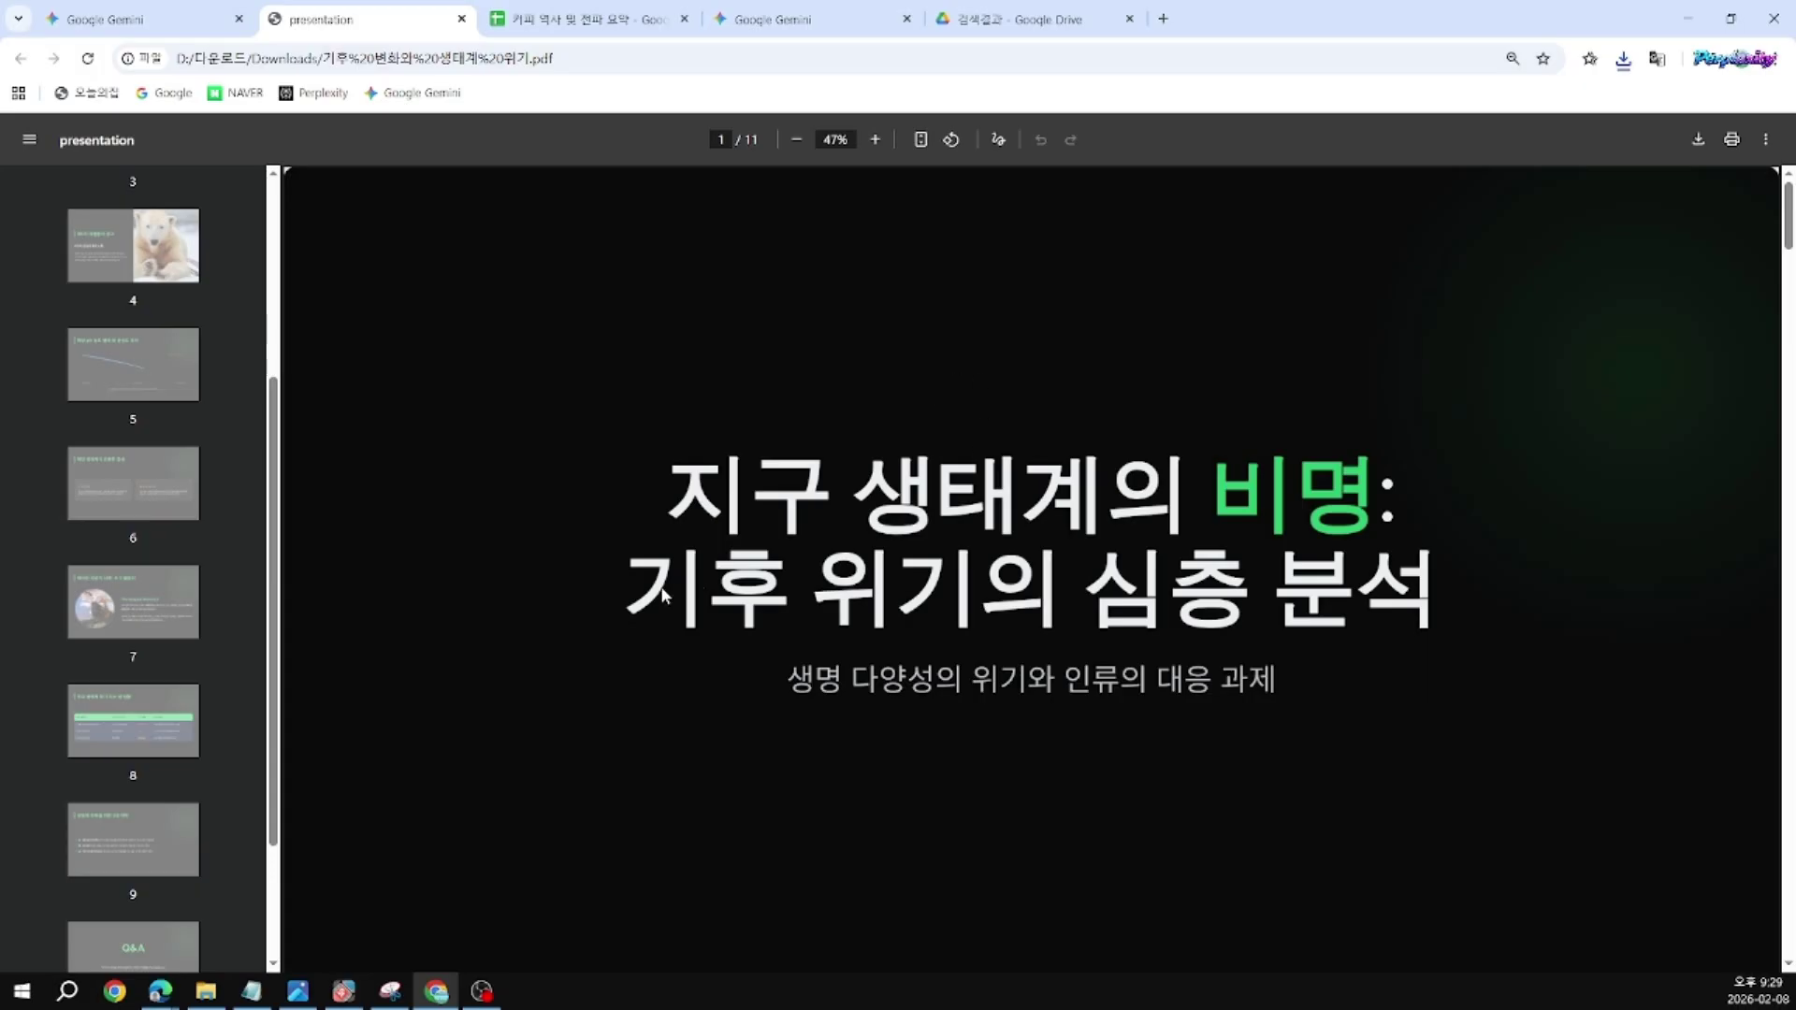
scroll(625, 613, "down", 8)
scroll(624, 619, "down", 8)
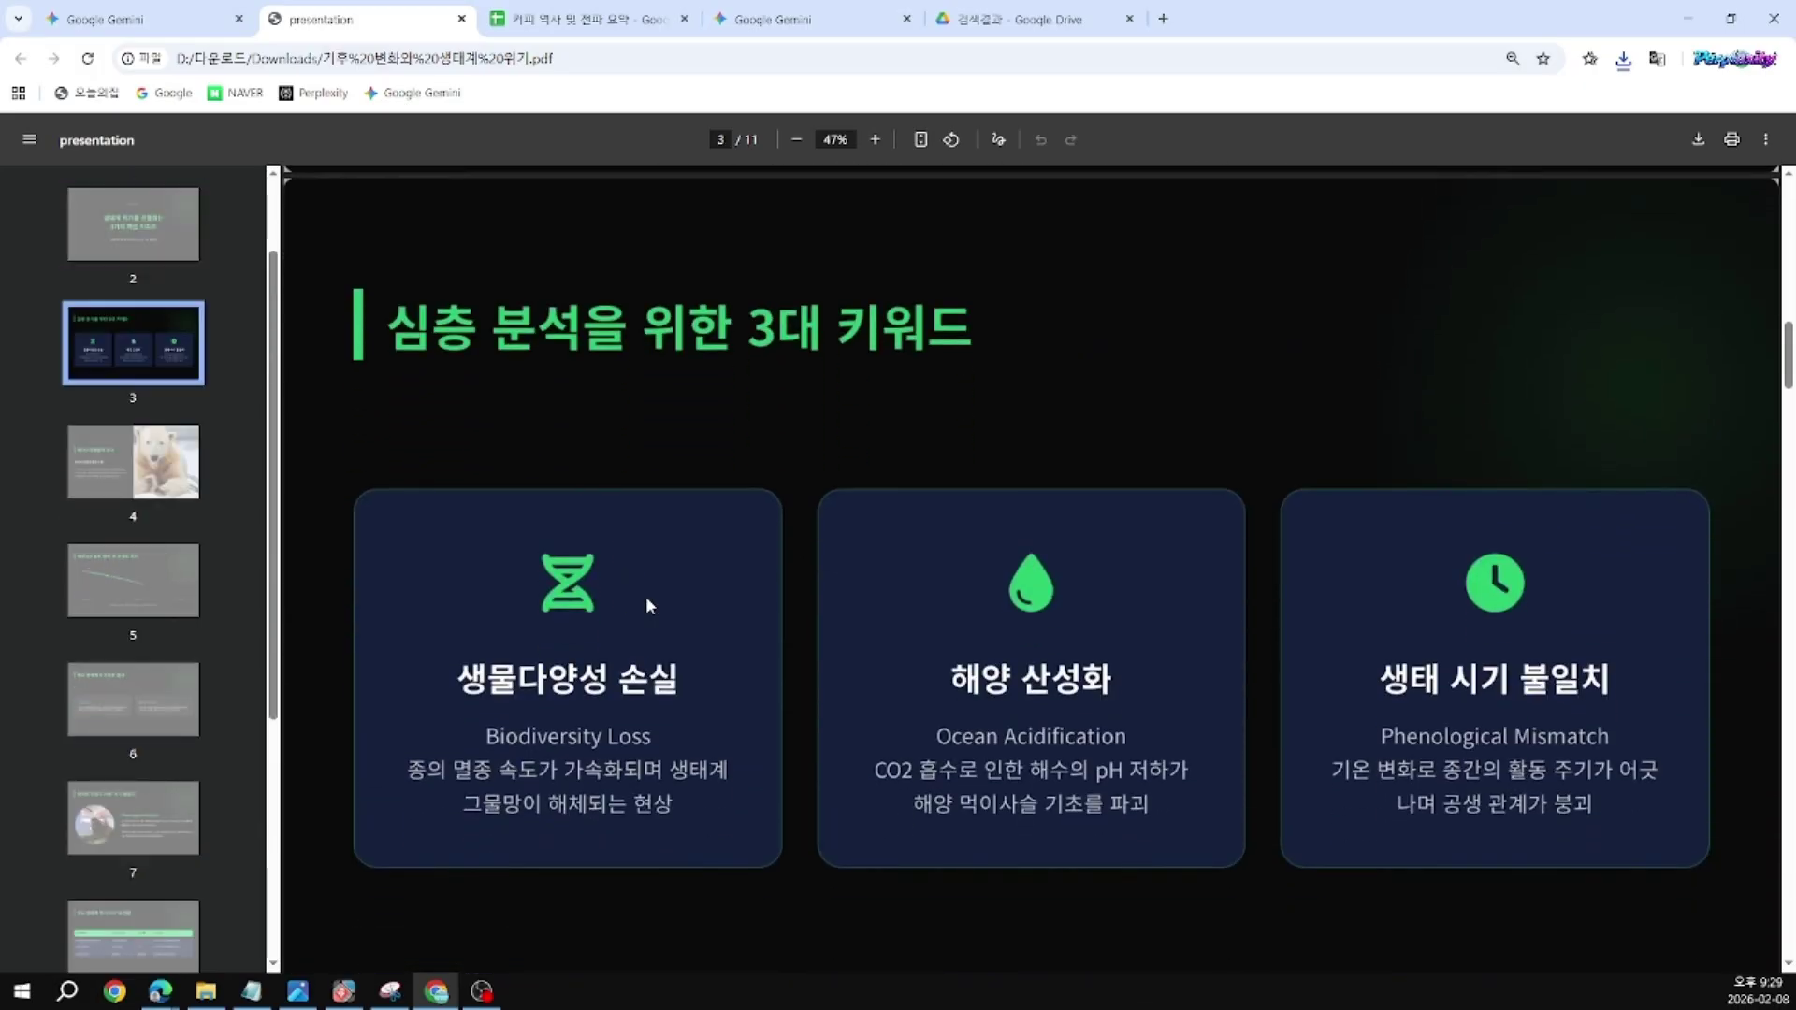
scroll(646, 599, "down", 6)
scroll(649, 603, "down", 6)
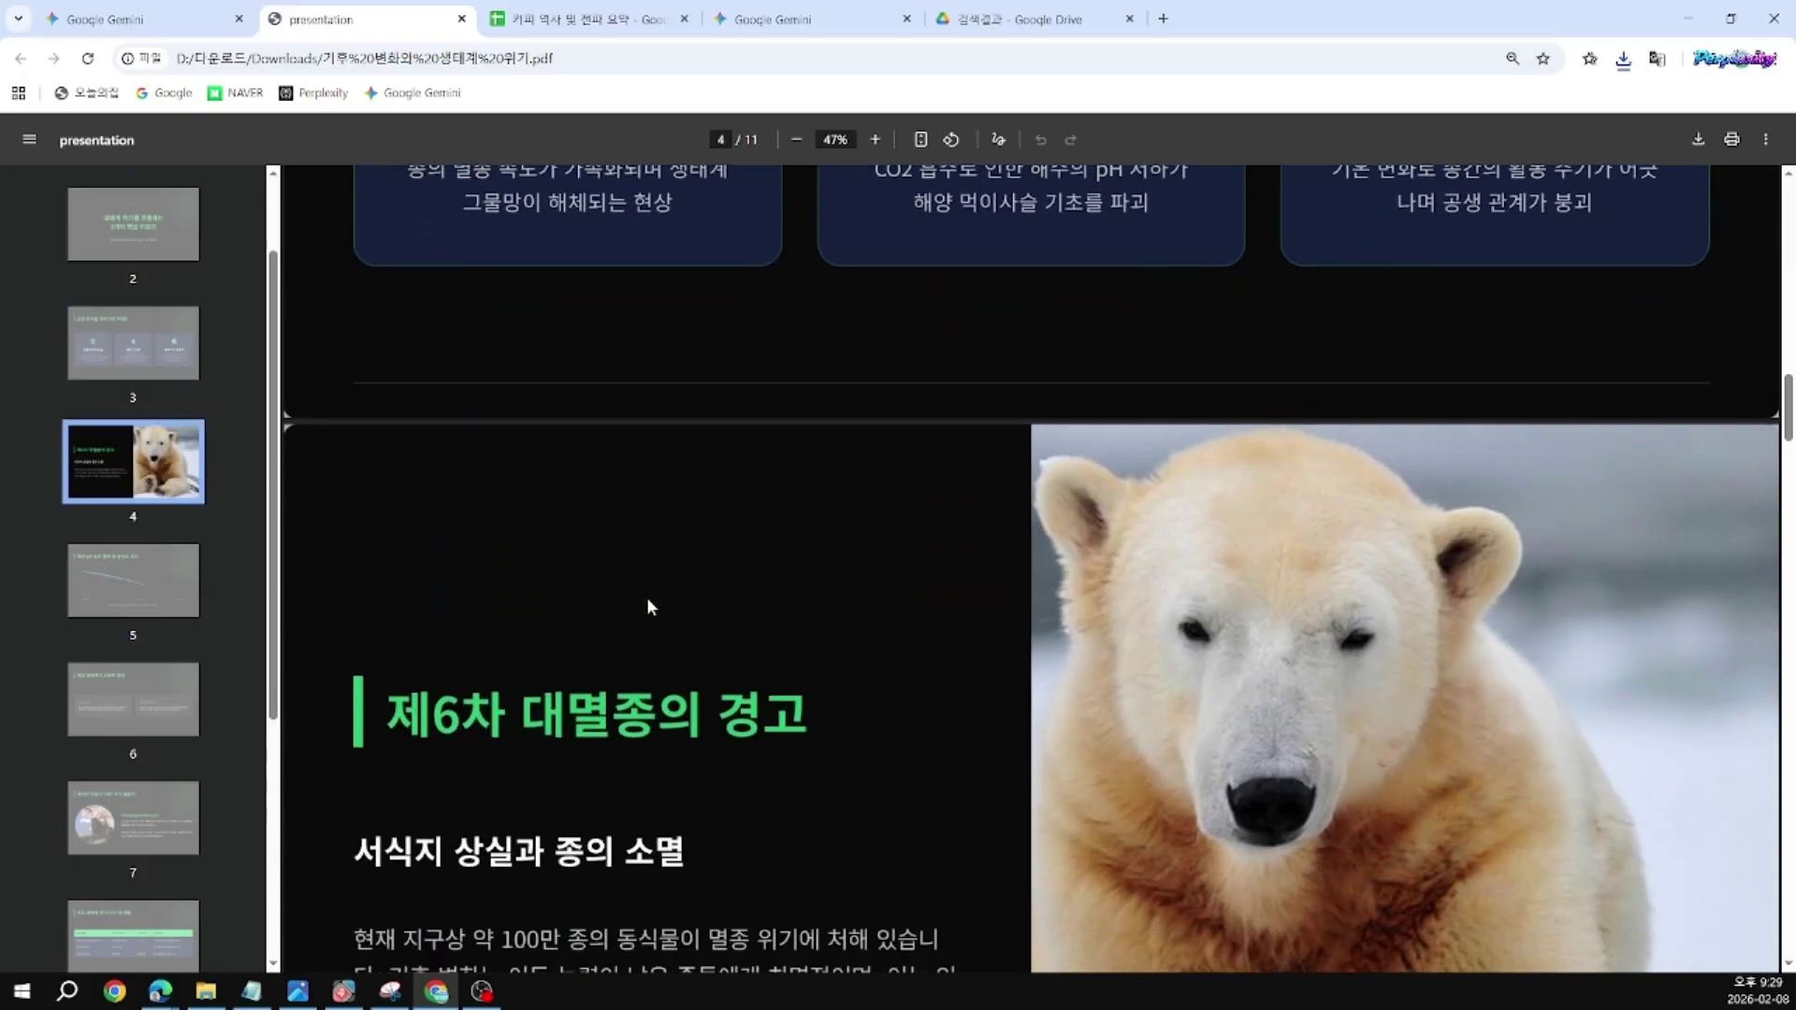
scroll(653, 607, "down", 10)
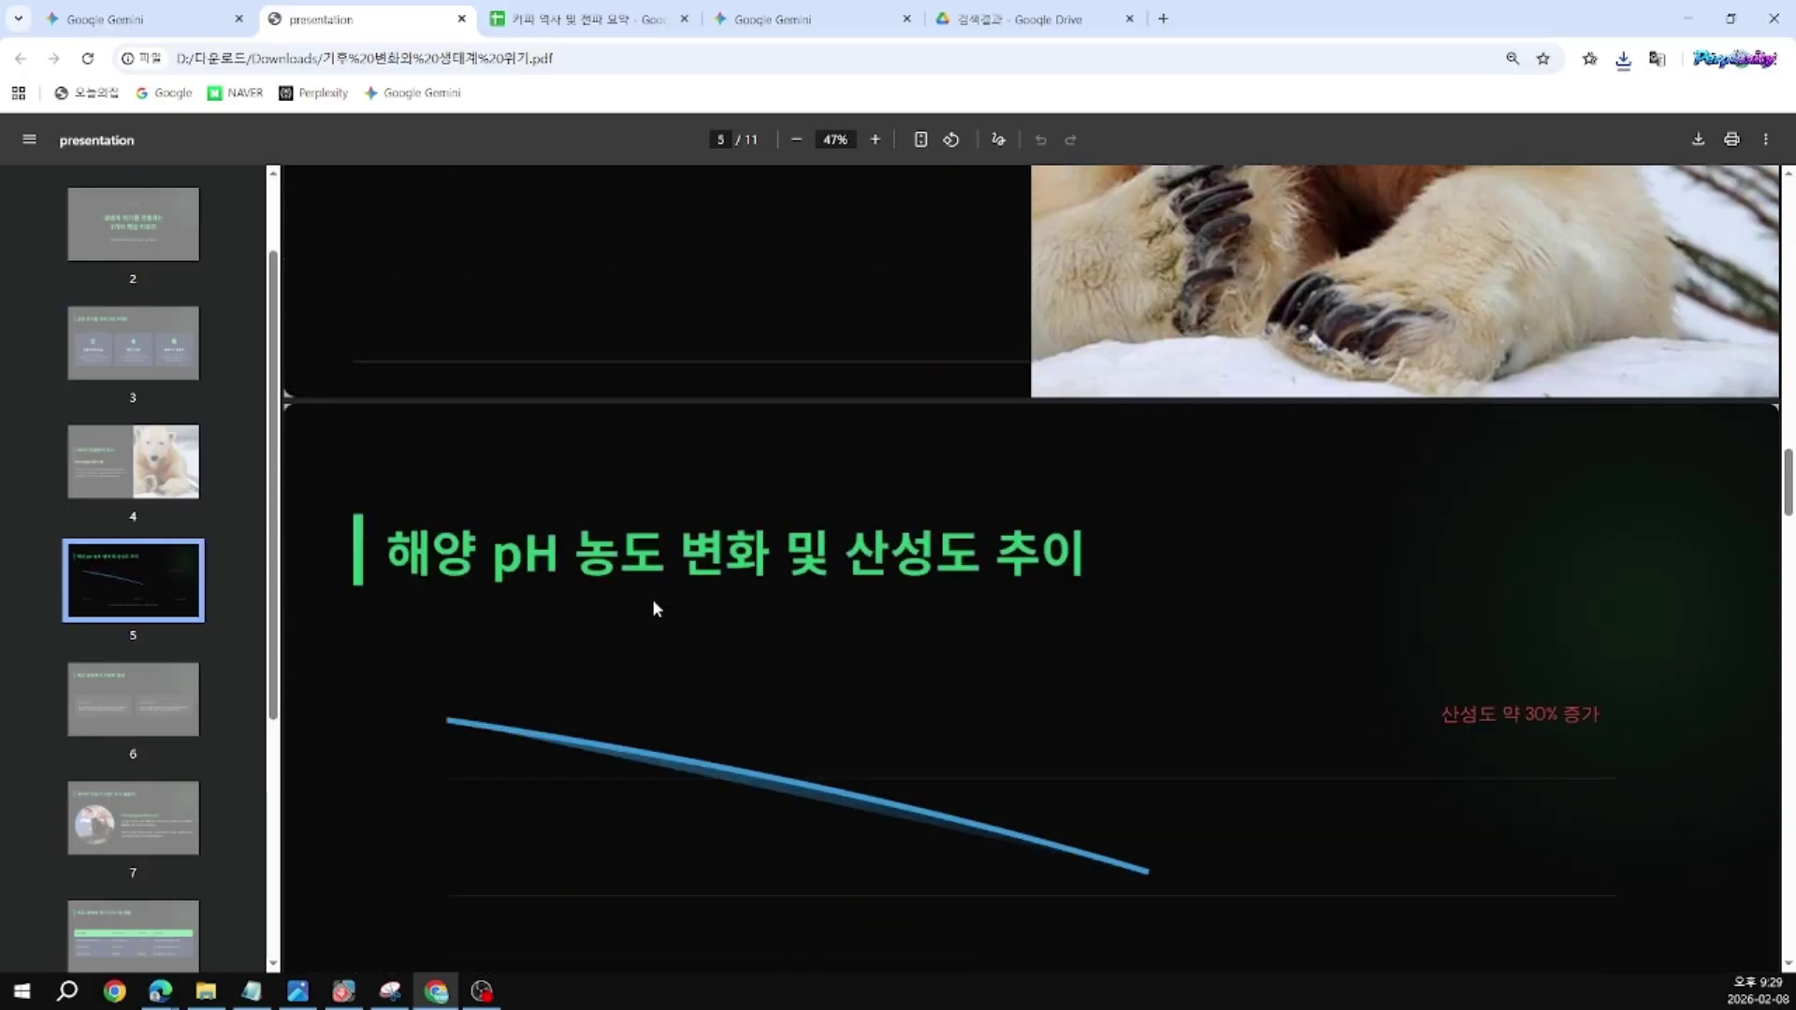
scroll(660, 606, "down", 10)
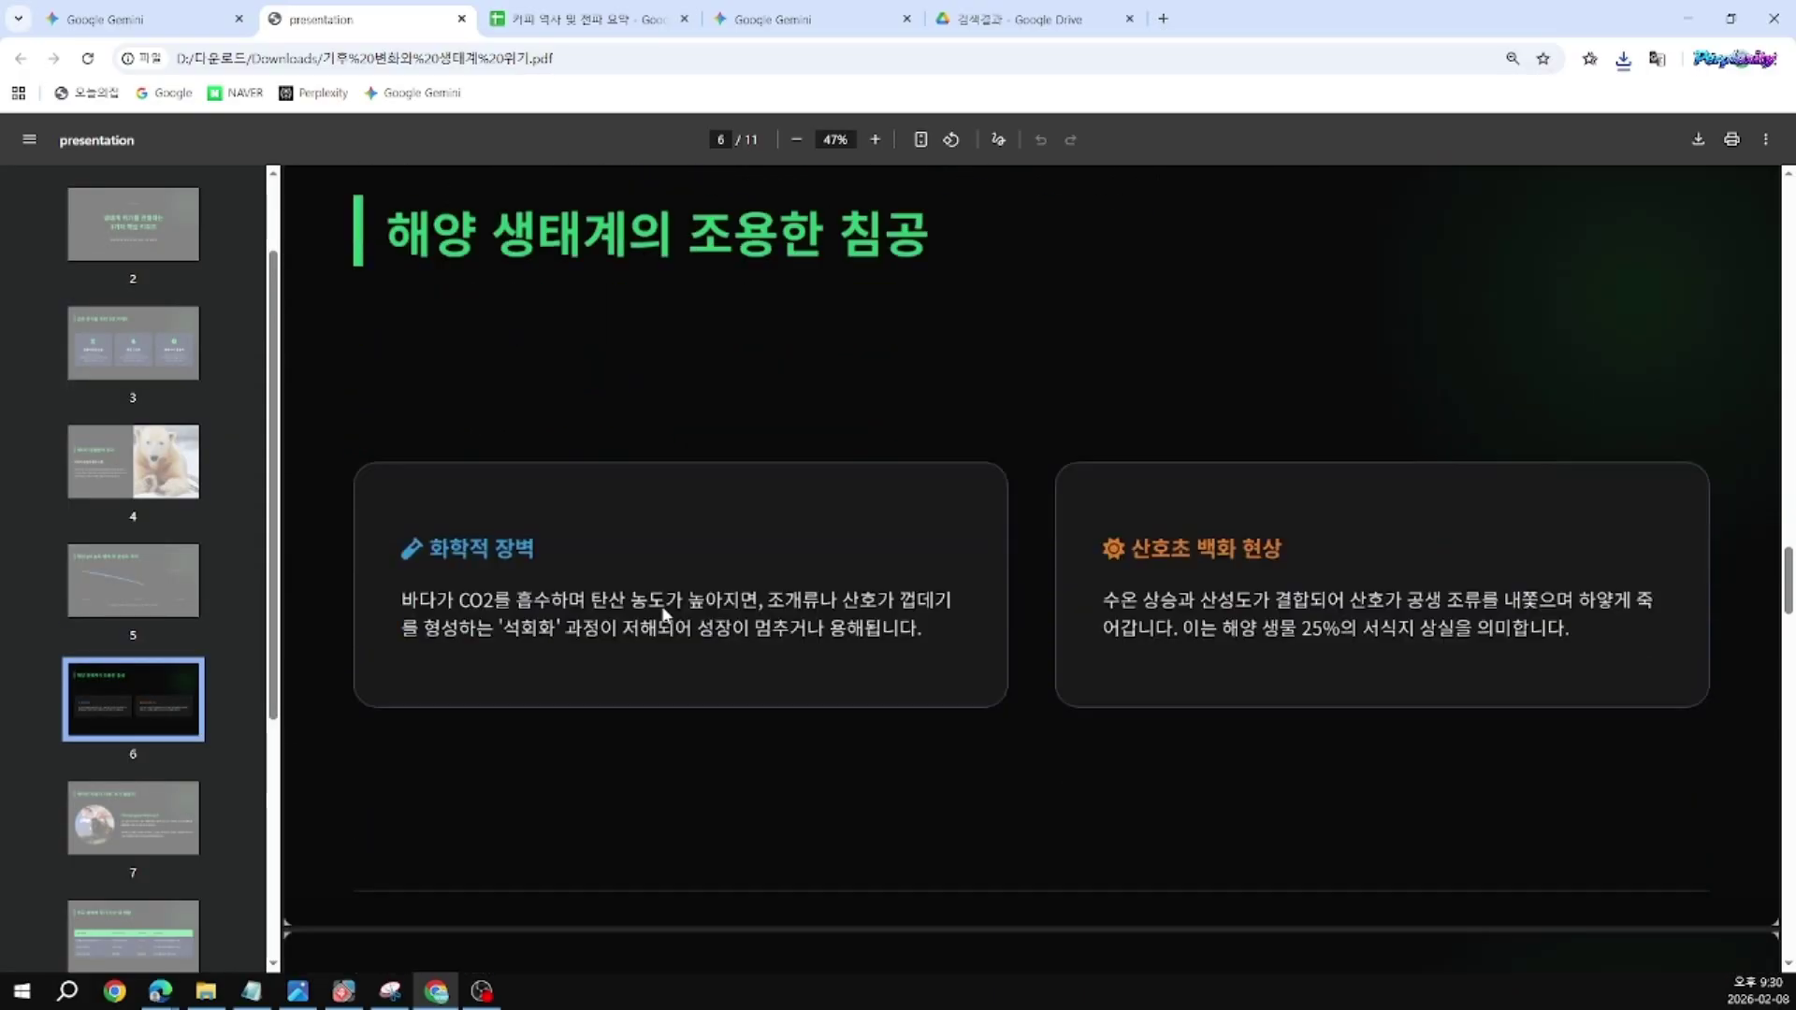
Step: Read through the PDF's slides up to page 8, return to the first page, and check the viewer's additional options
scroll(658, 617, "down", 10)
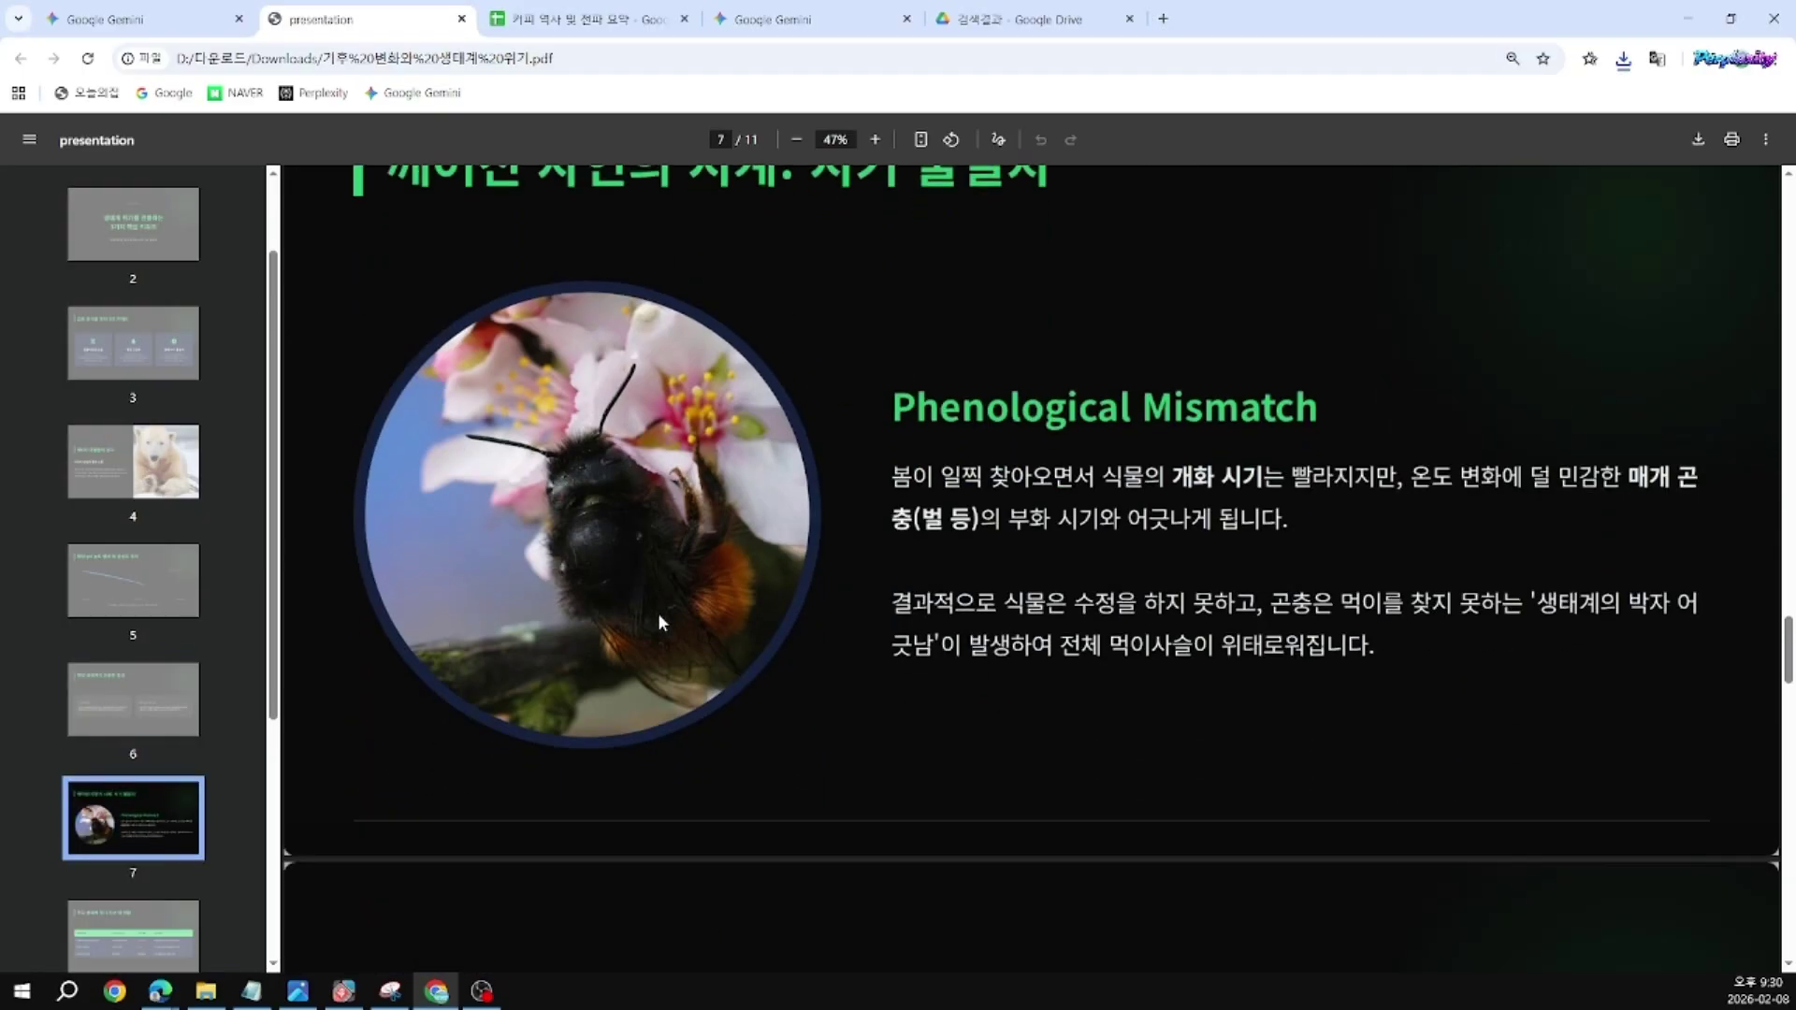
scroll(666, 625, "up", 10)
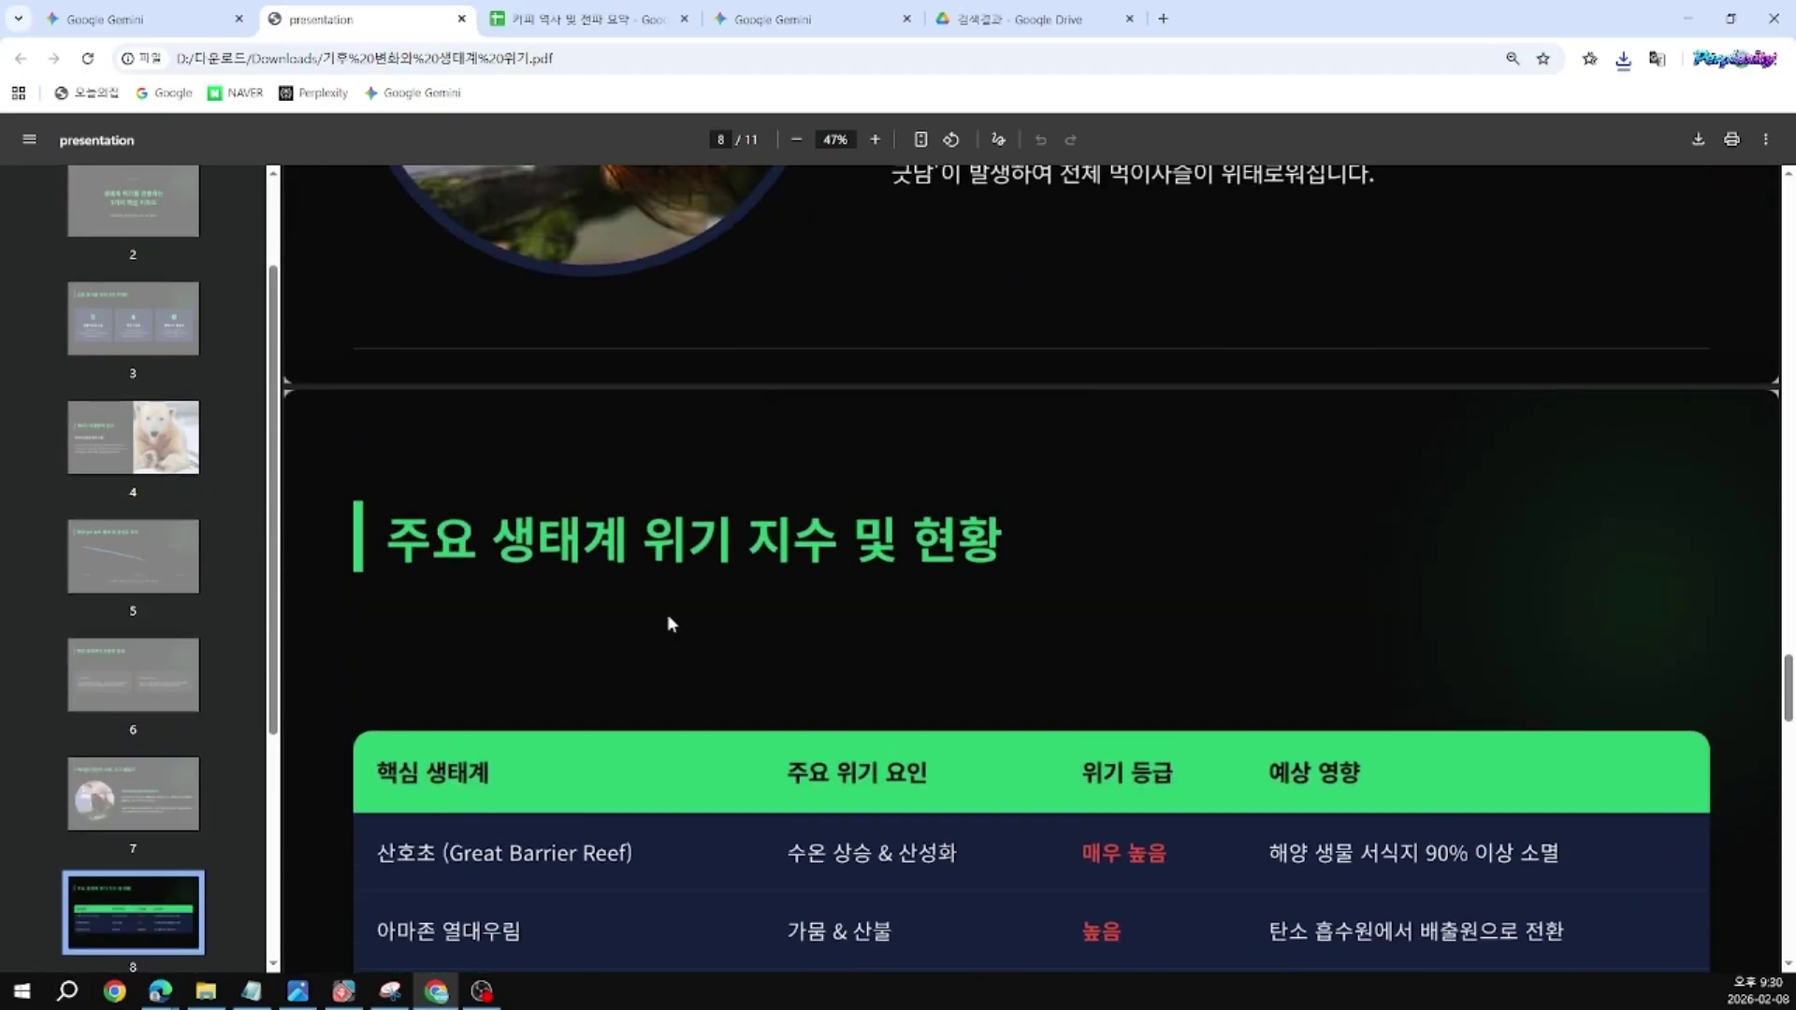
scroll(690, 546, "up", 15)
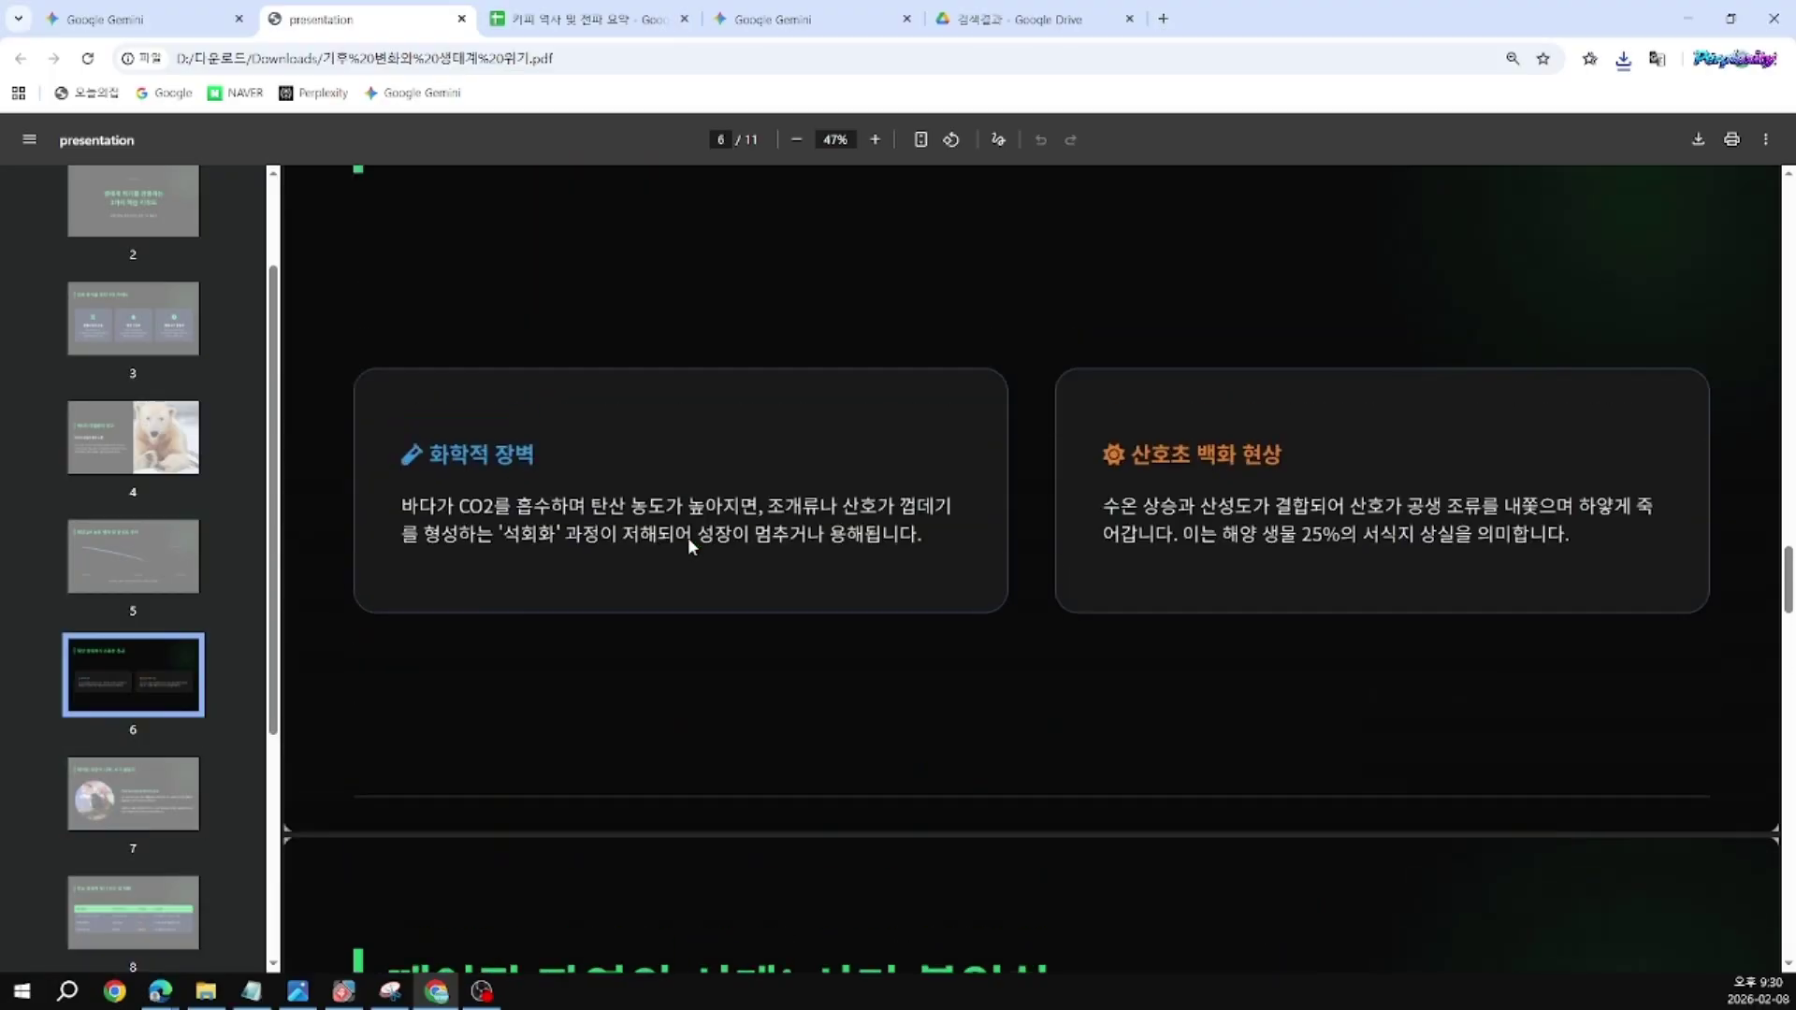
scroll(690, 546, "up", 10)
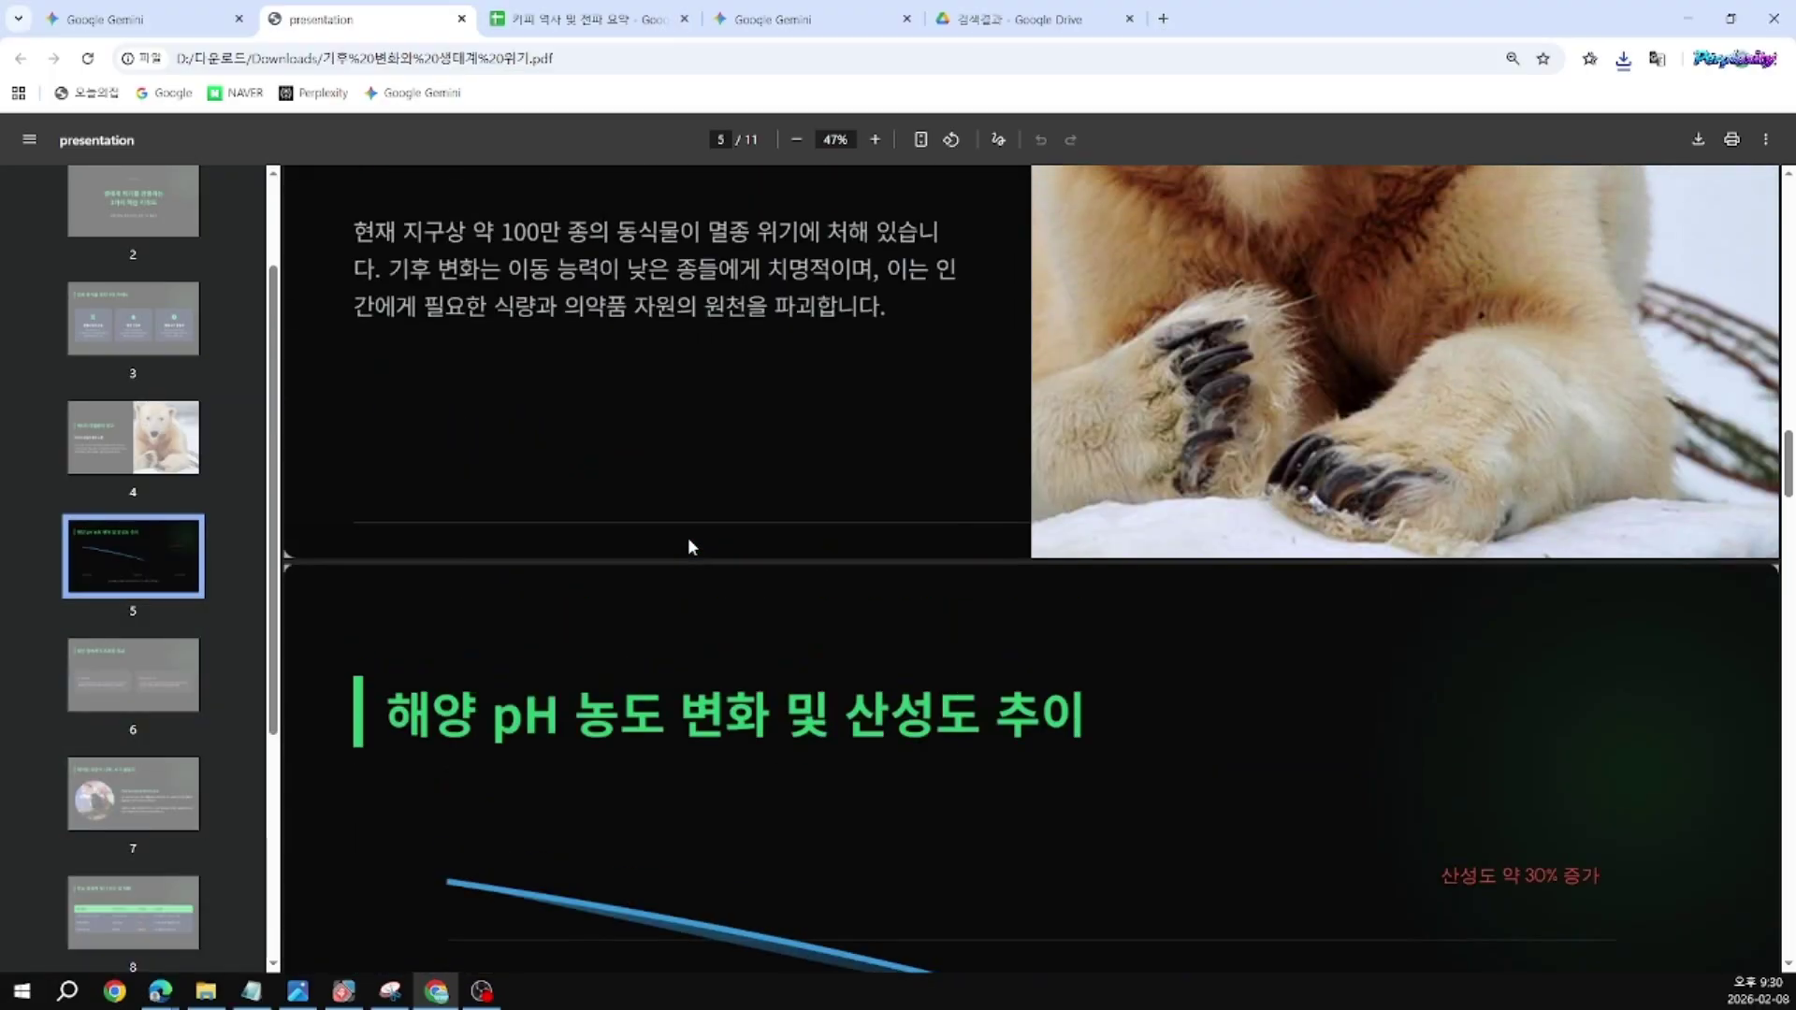
scroll(690, 547, "up", 10)
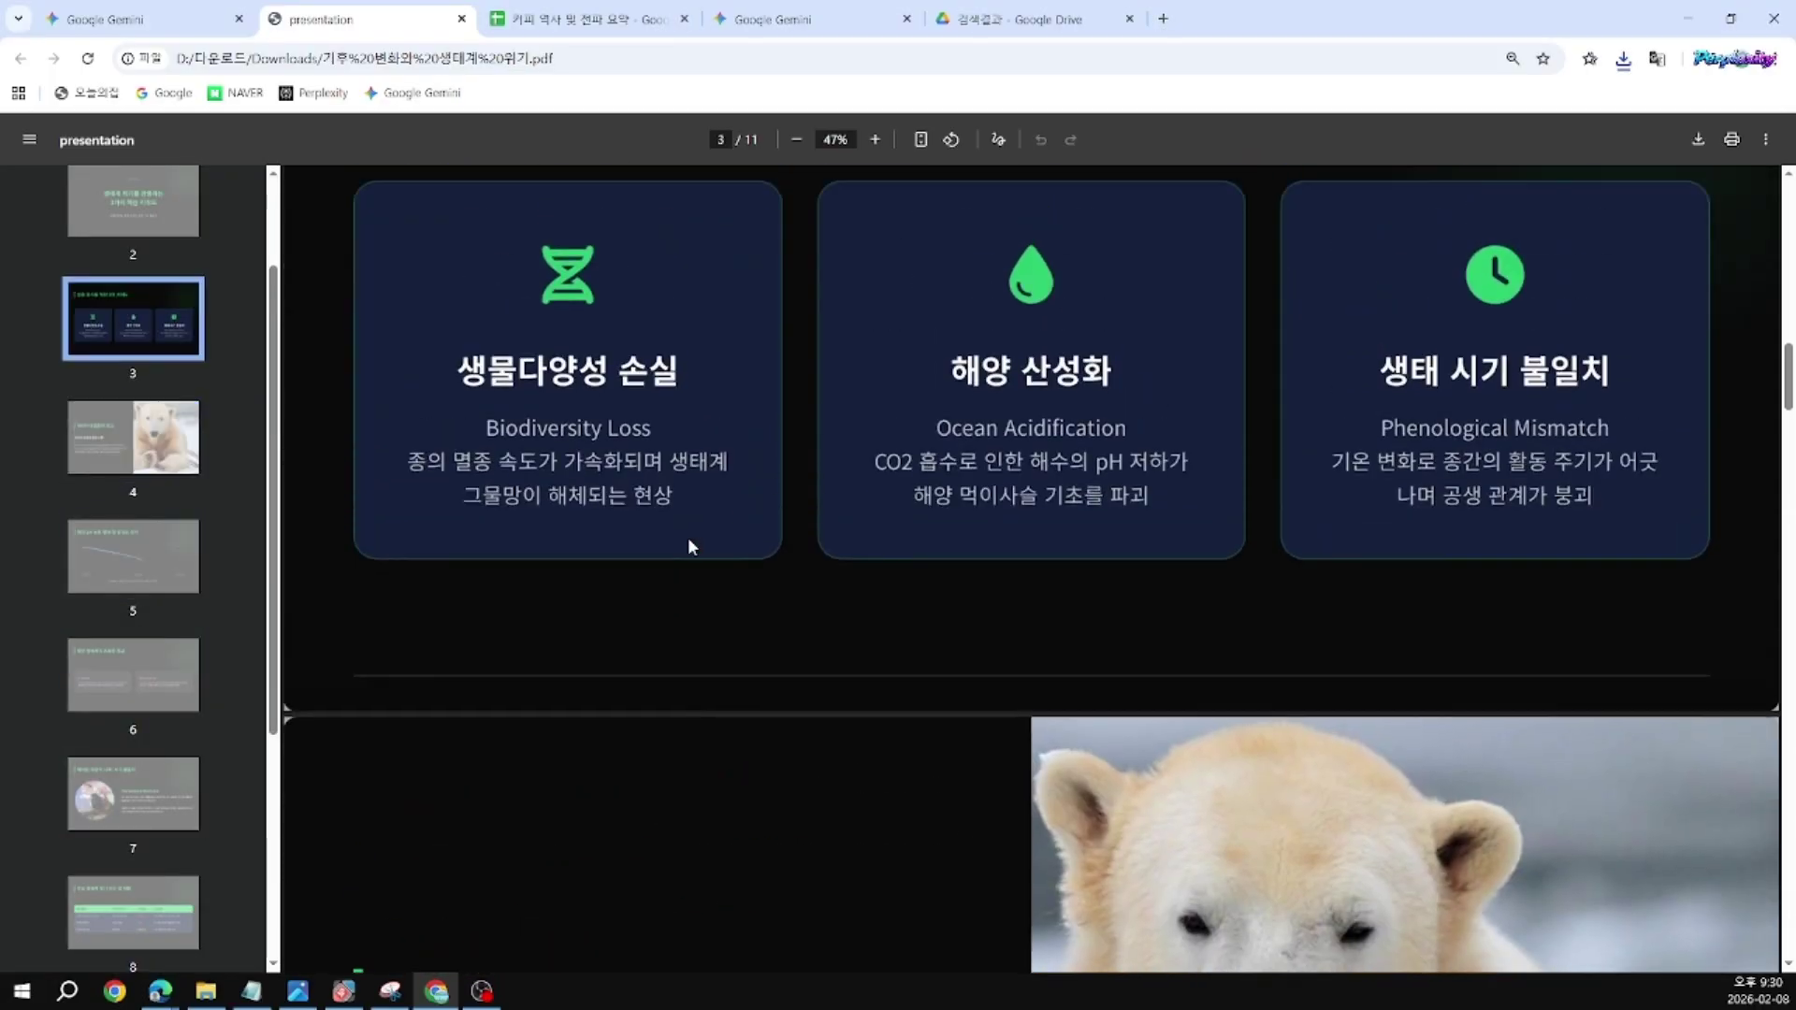
scroll(691, 546, "up", 10)
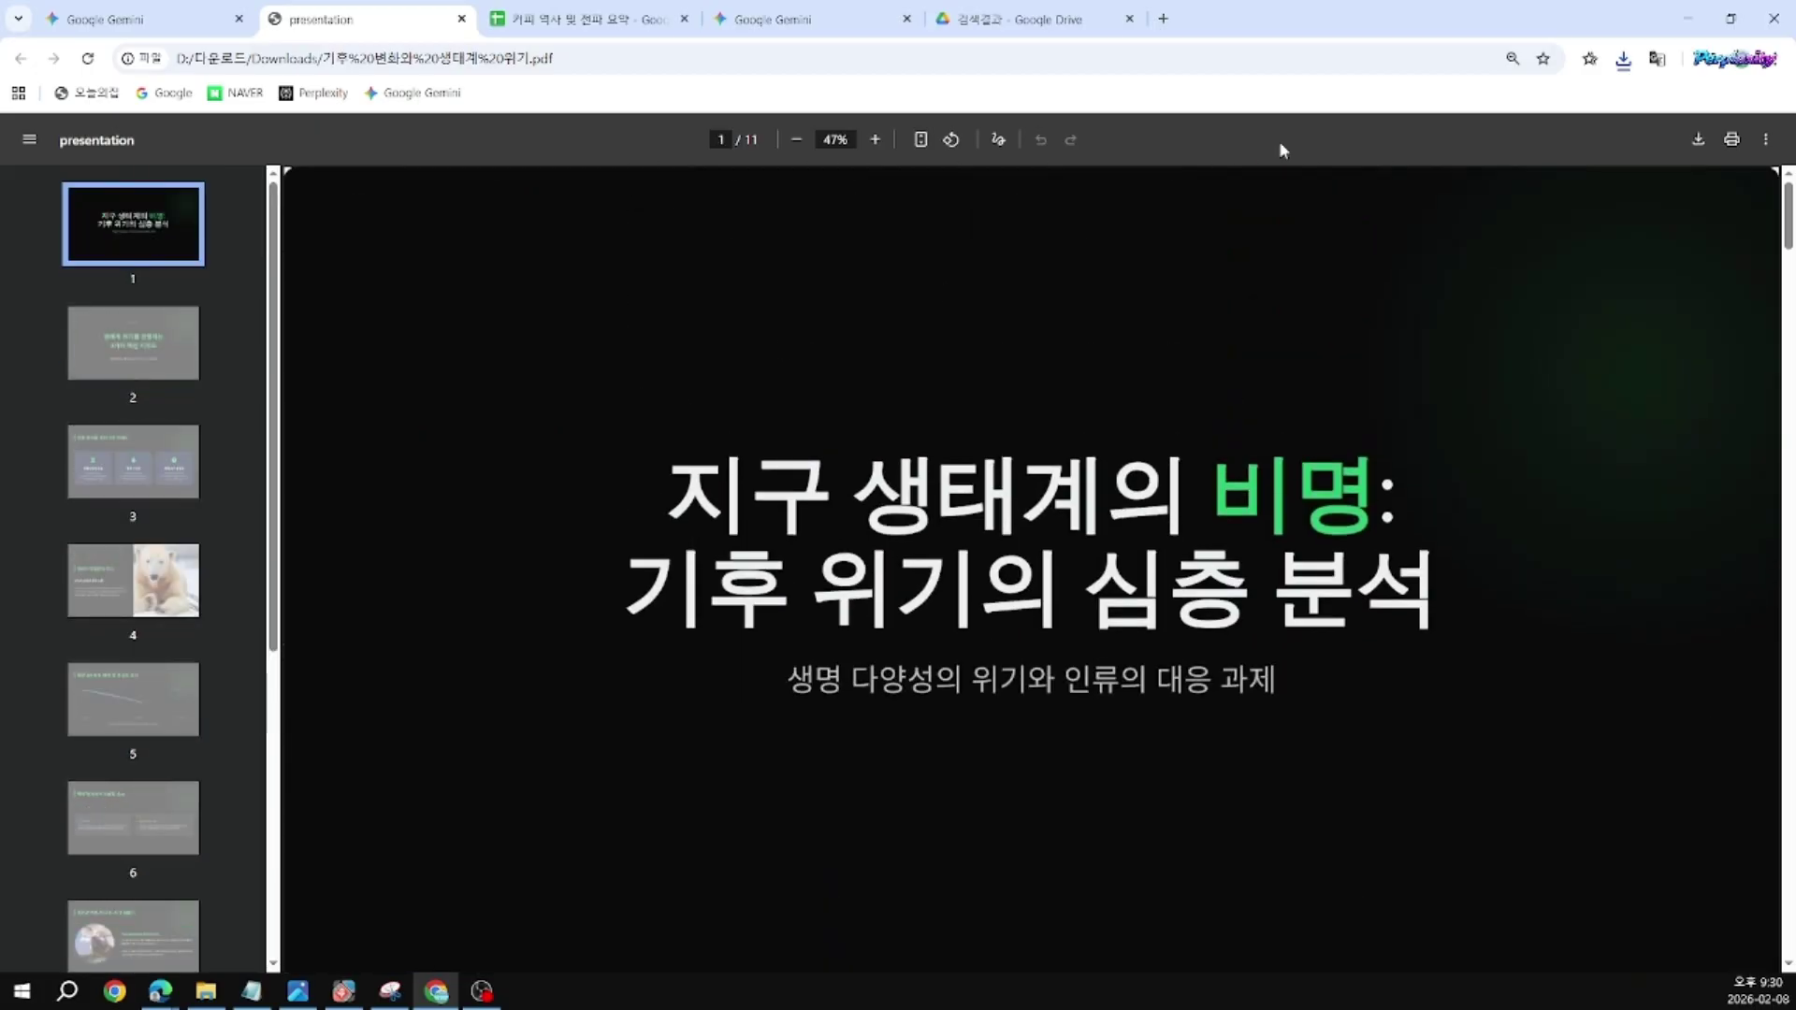
left_click(1699, 146)
left_click(1765, 142)
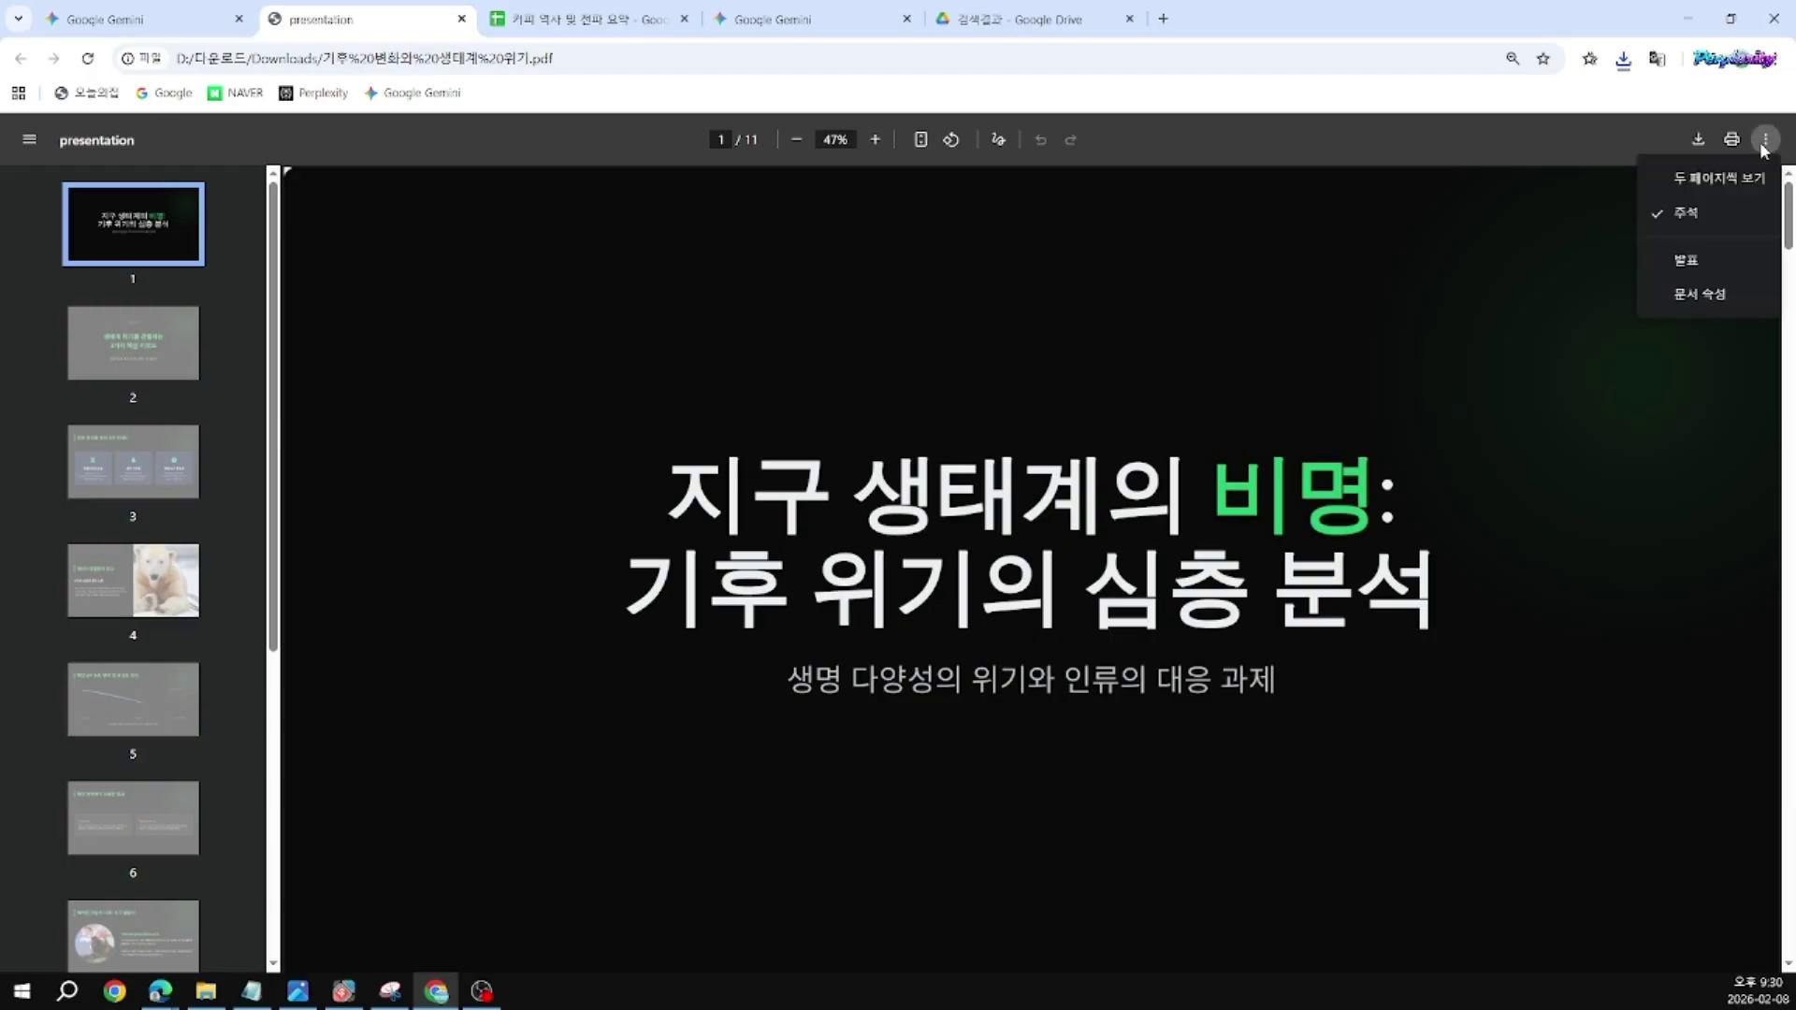
left_click(1700, 146)
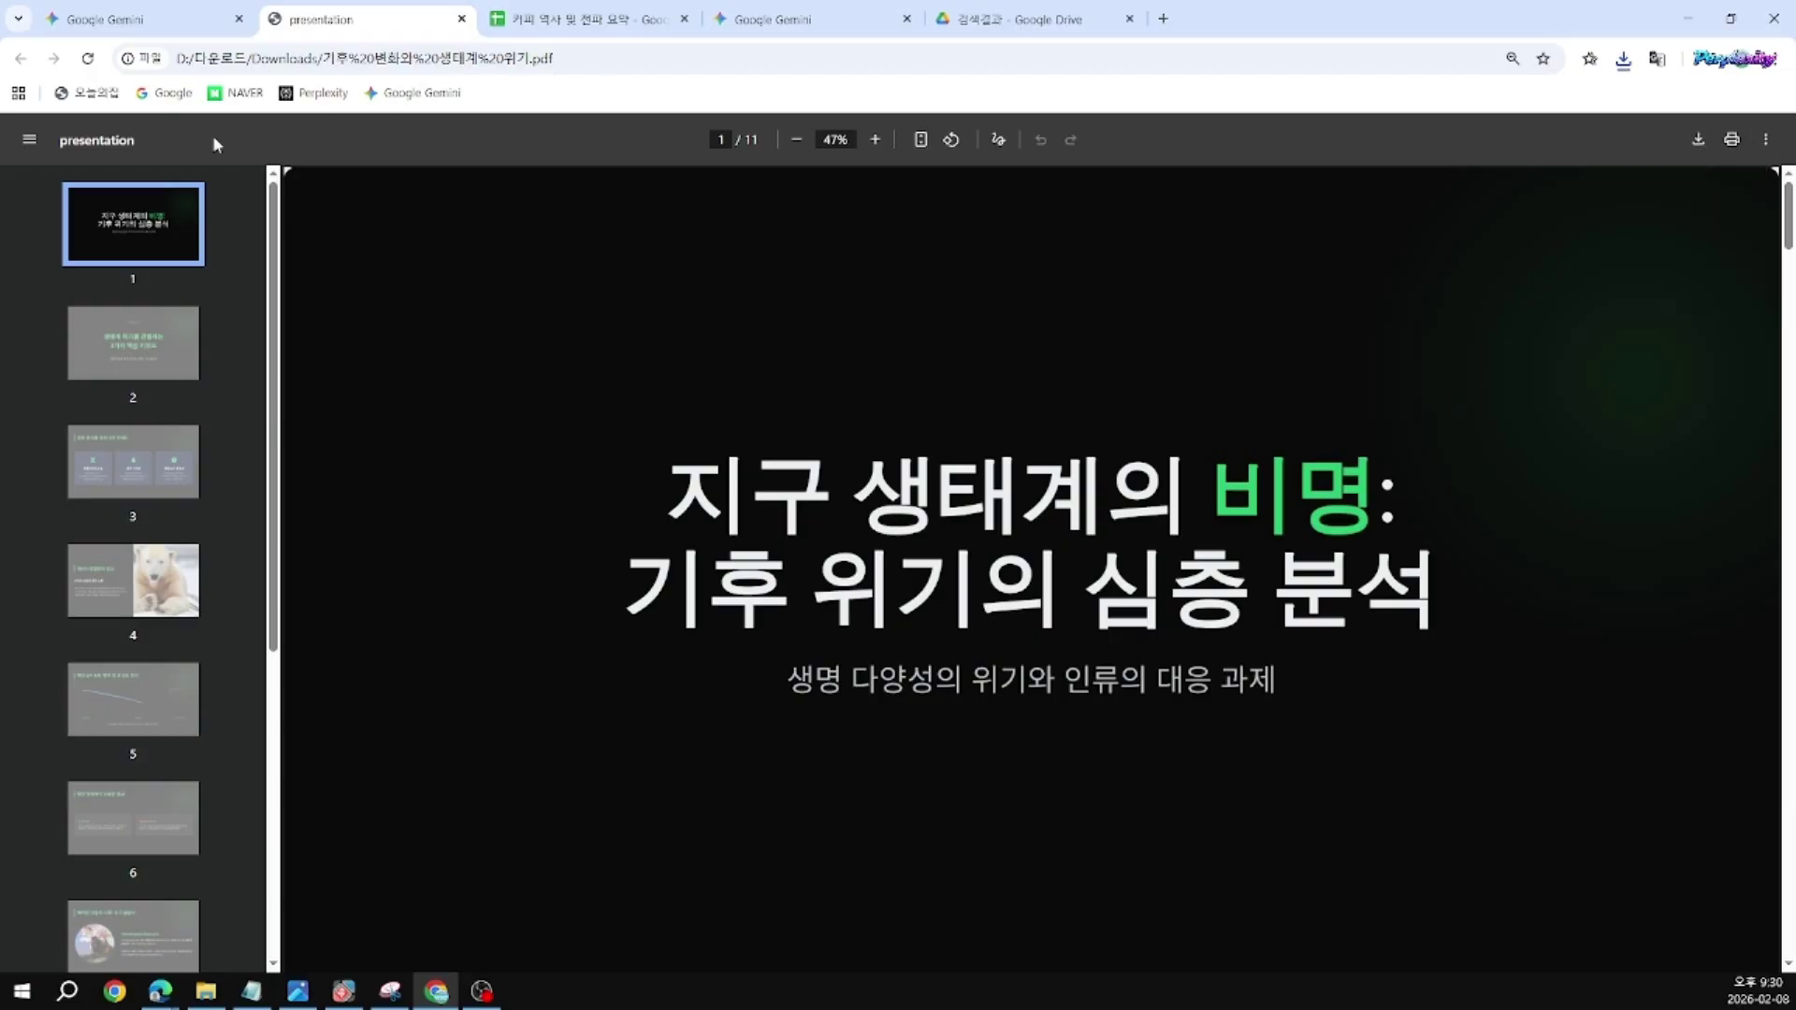
left_click(1773, 17)
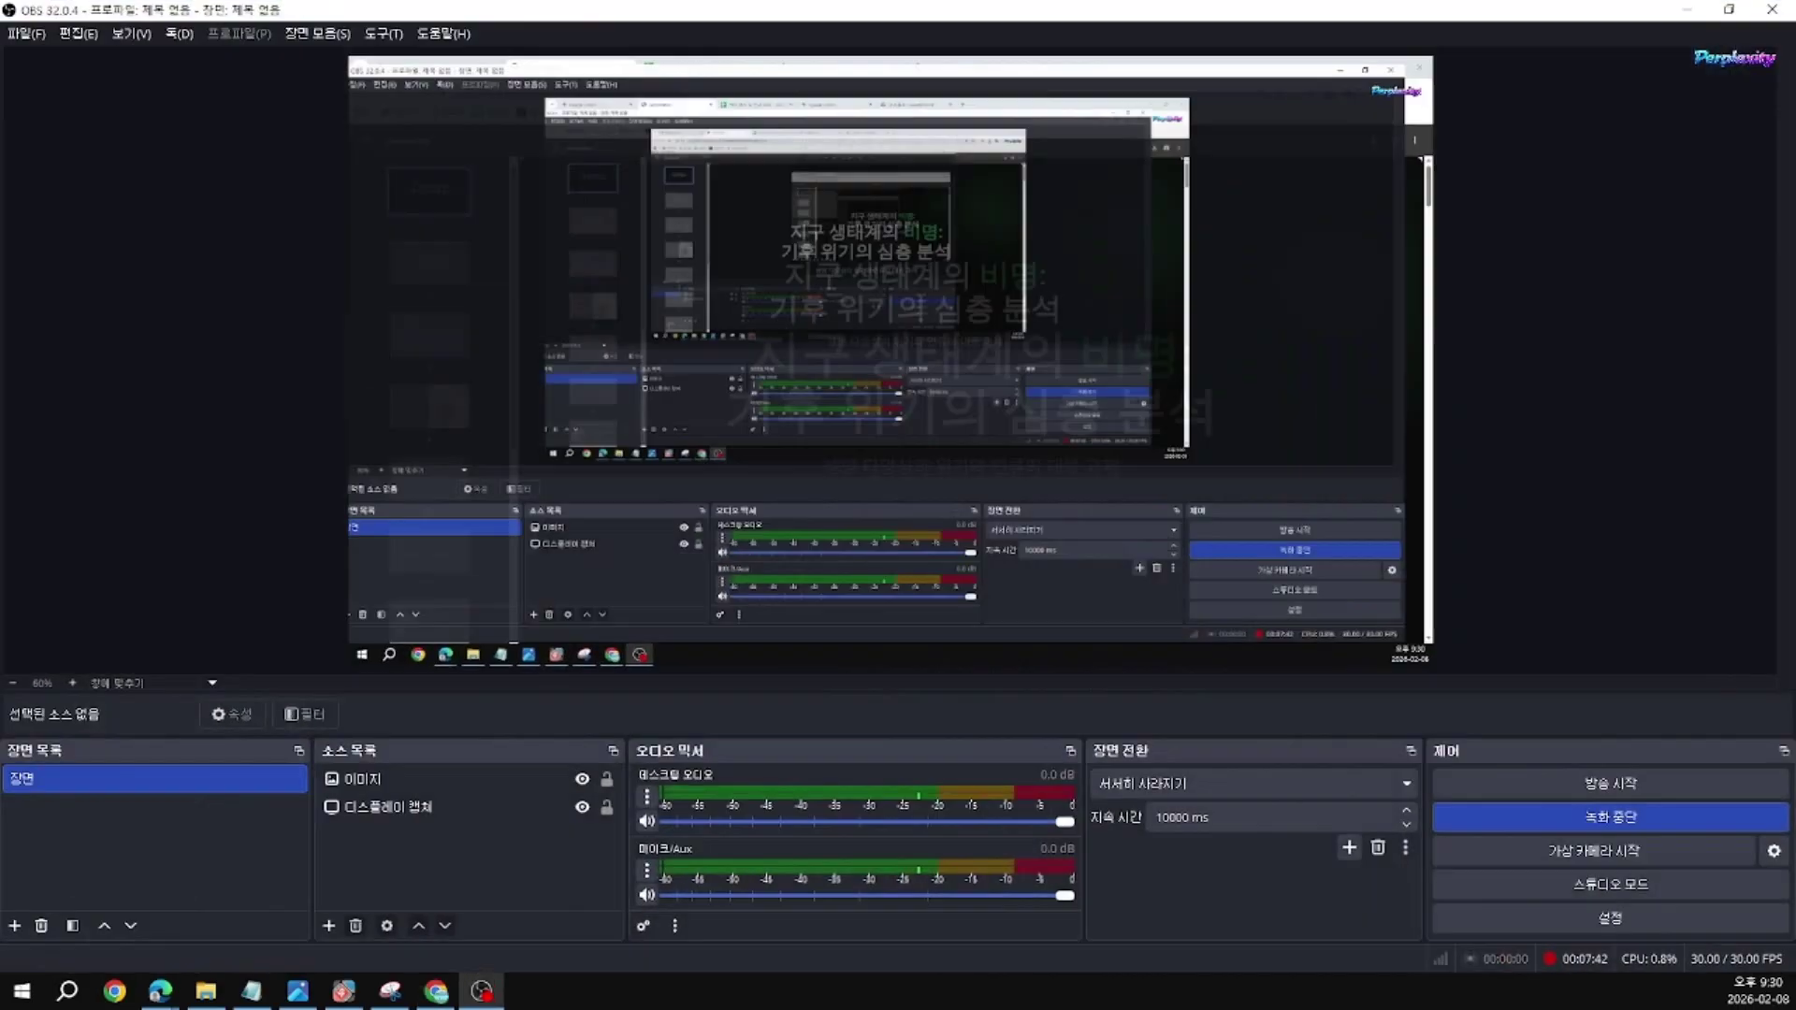
key("super+Down")
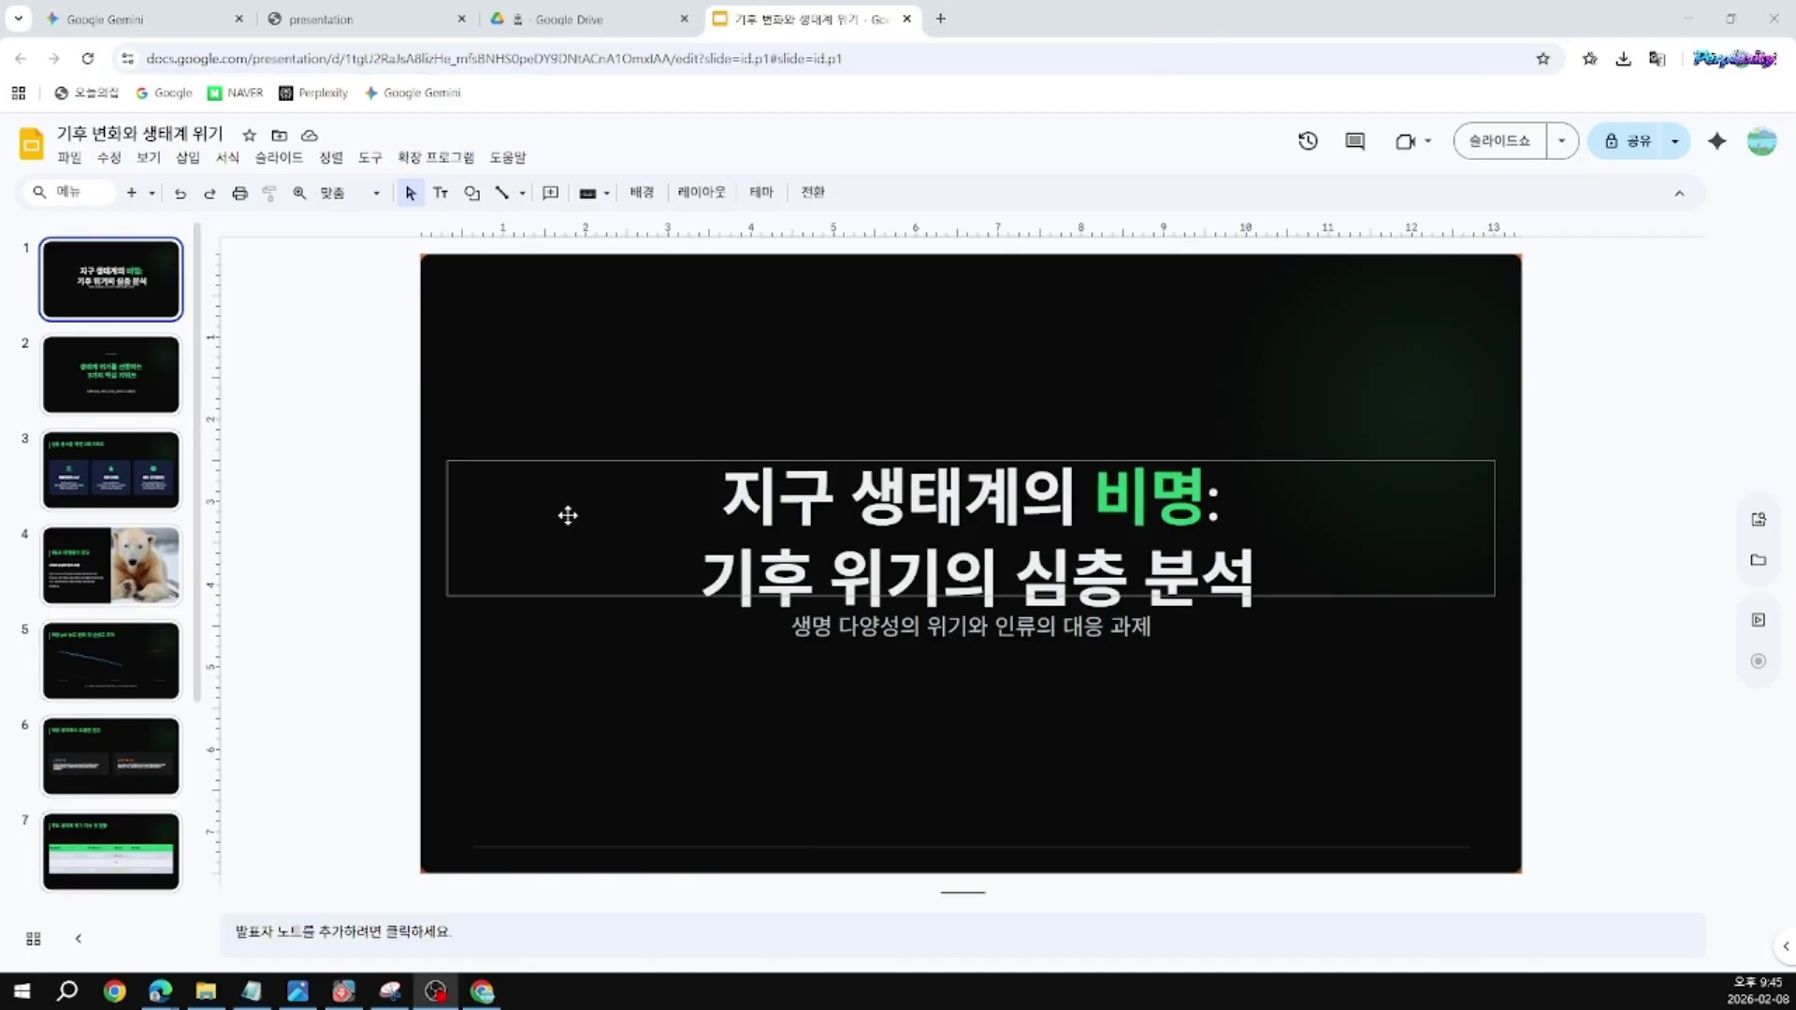
Step: In Google Slides, preview the title slide as a slideshow, exit it, and color the title word "지구" red
left_click(1512, 153)
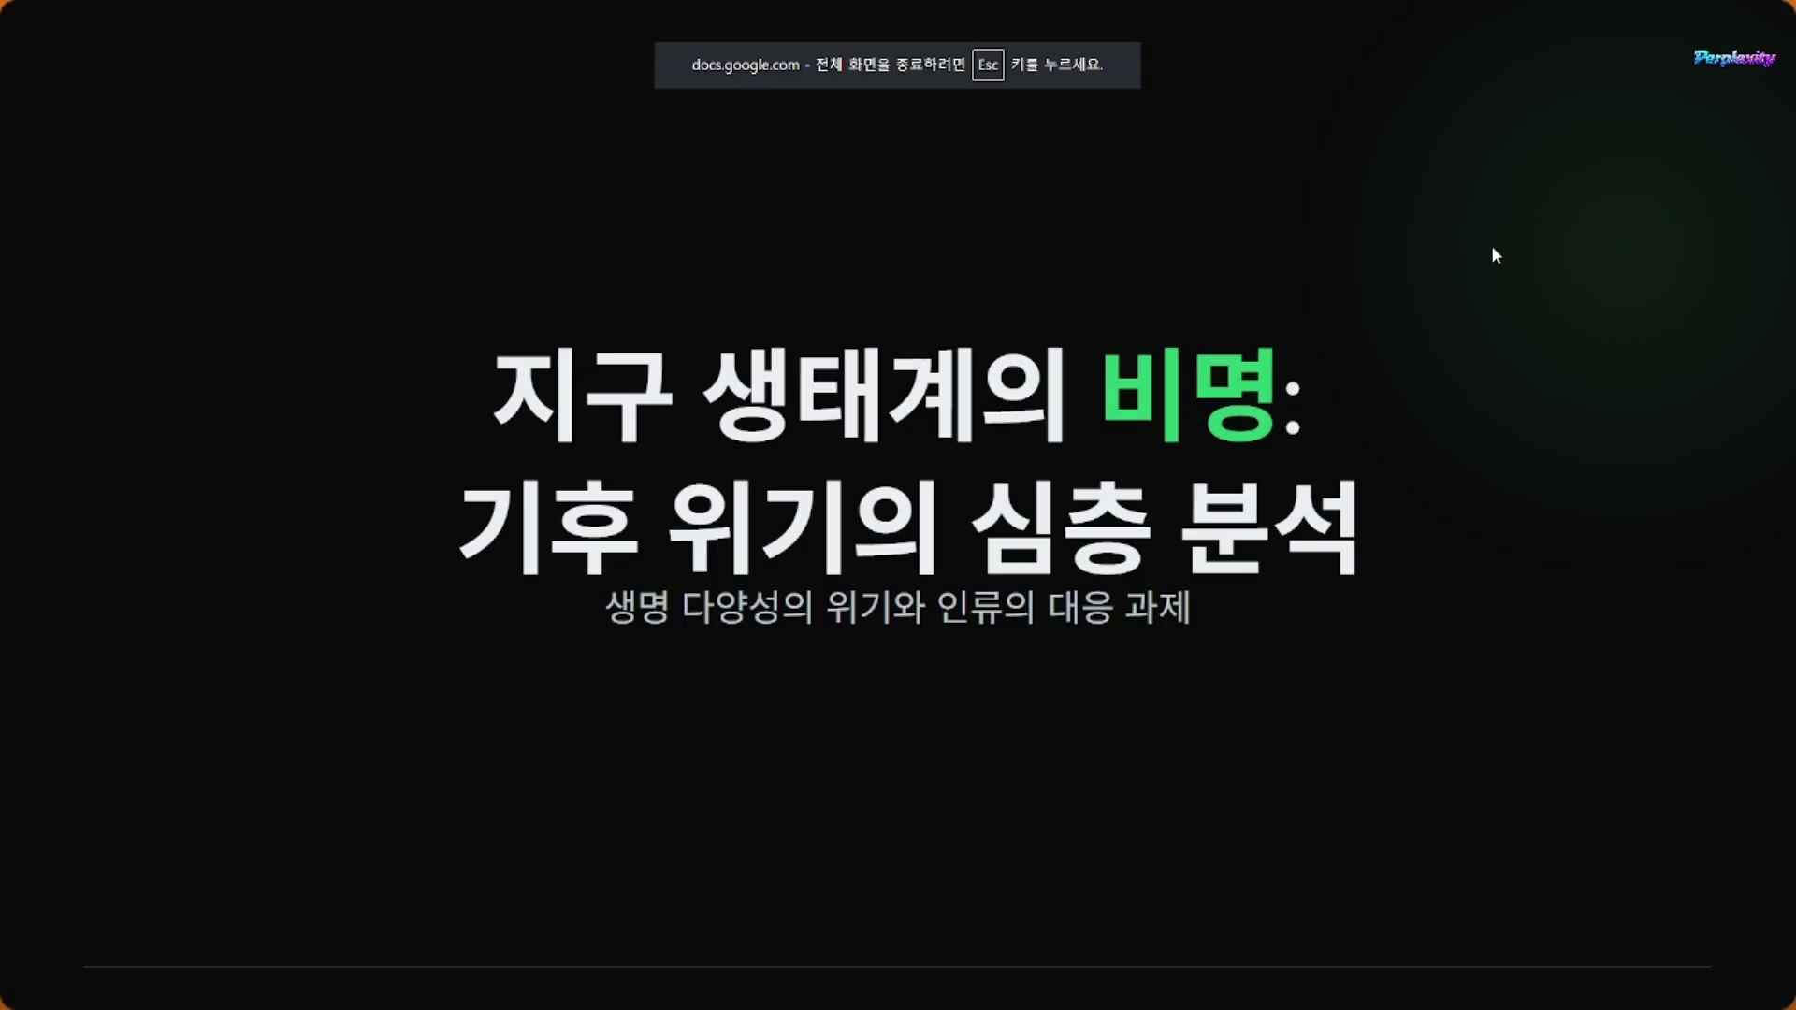
key("Escape")
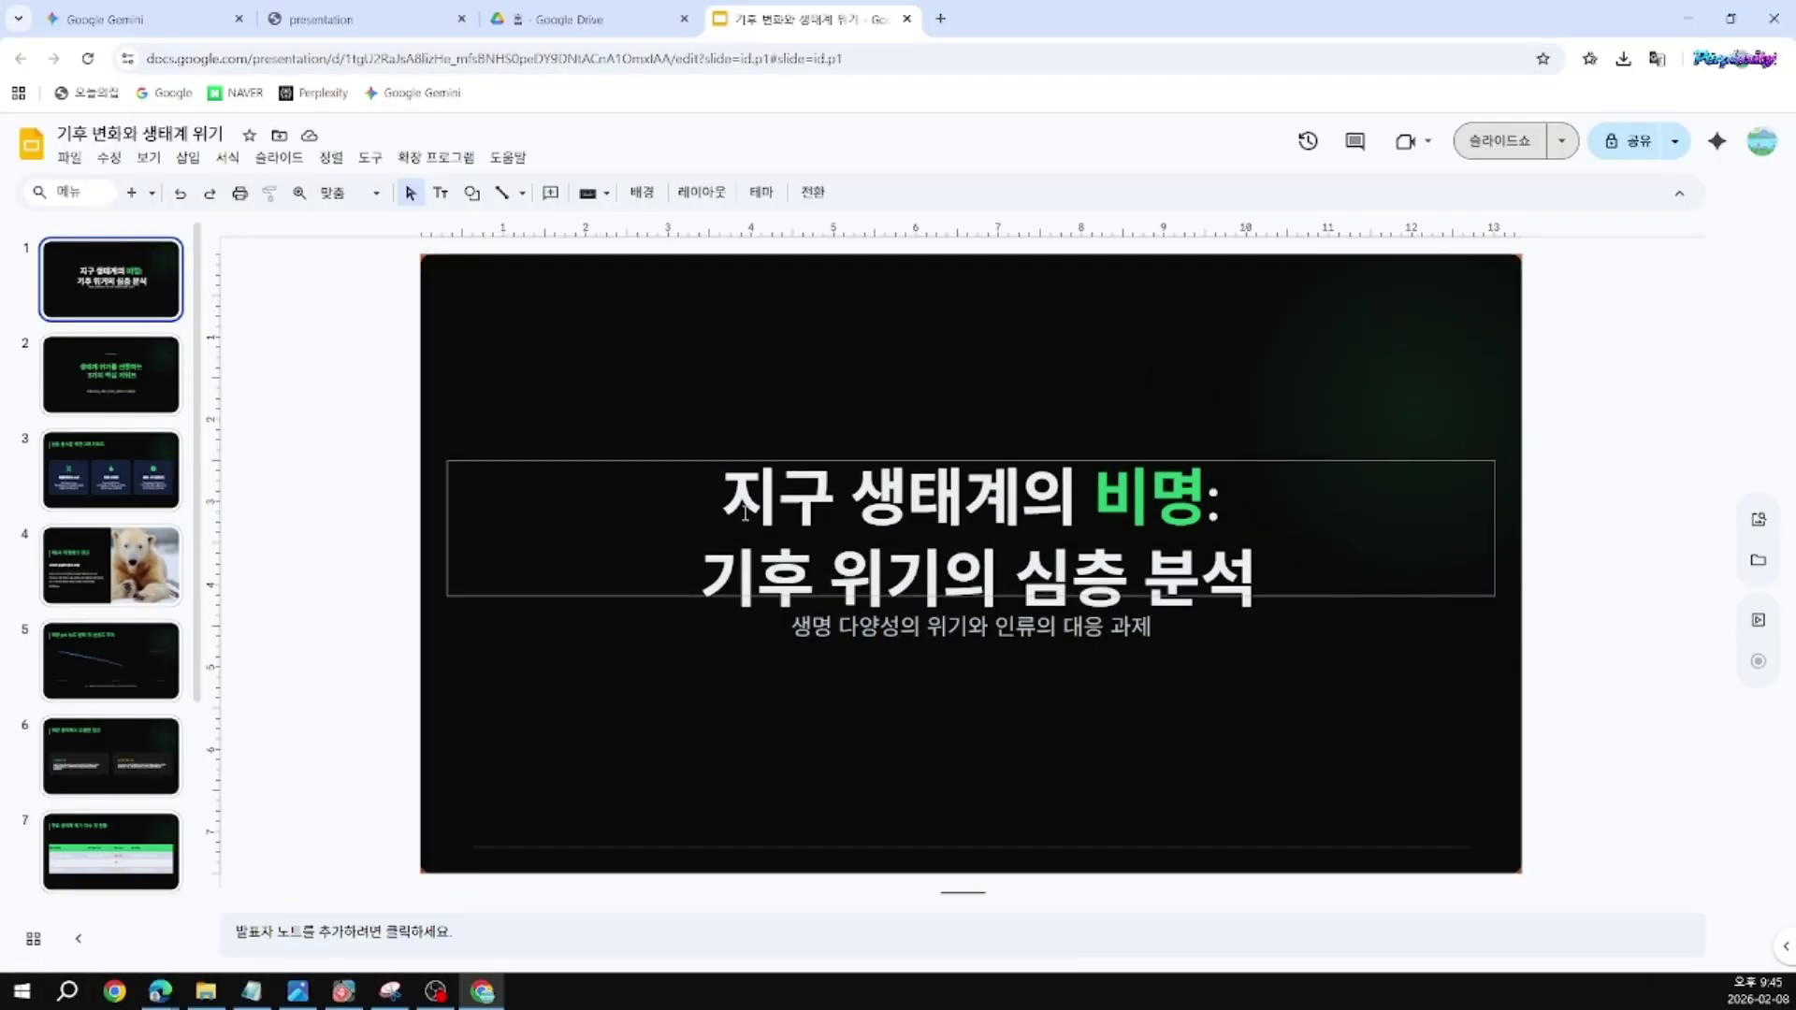
left_click_drag(731, 496, 810, 493)
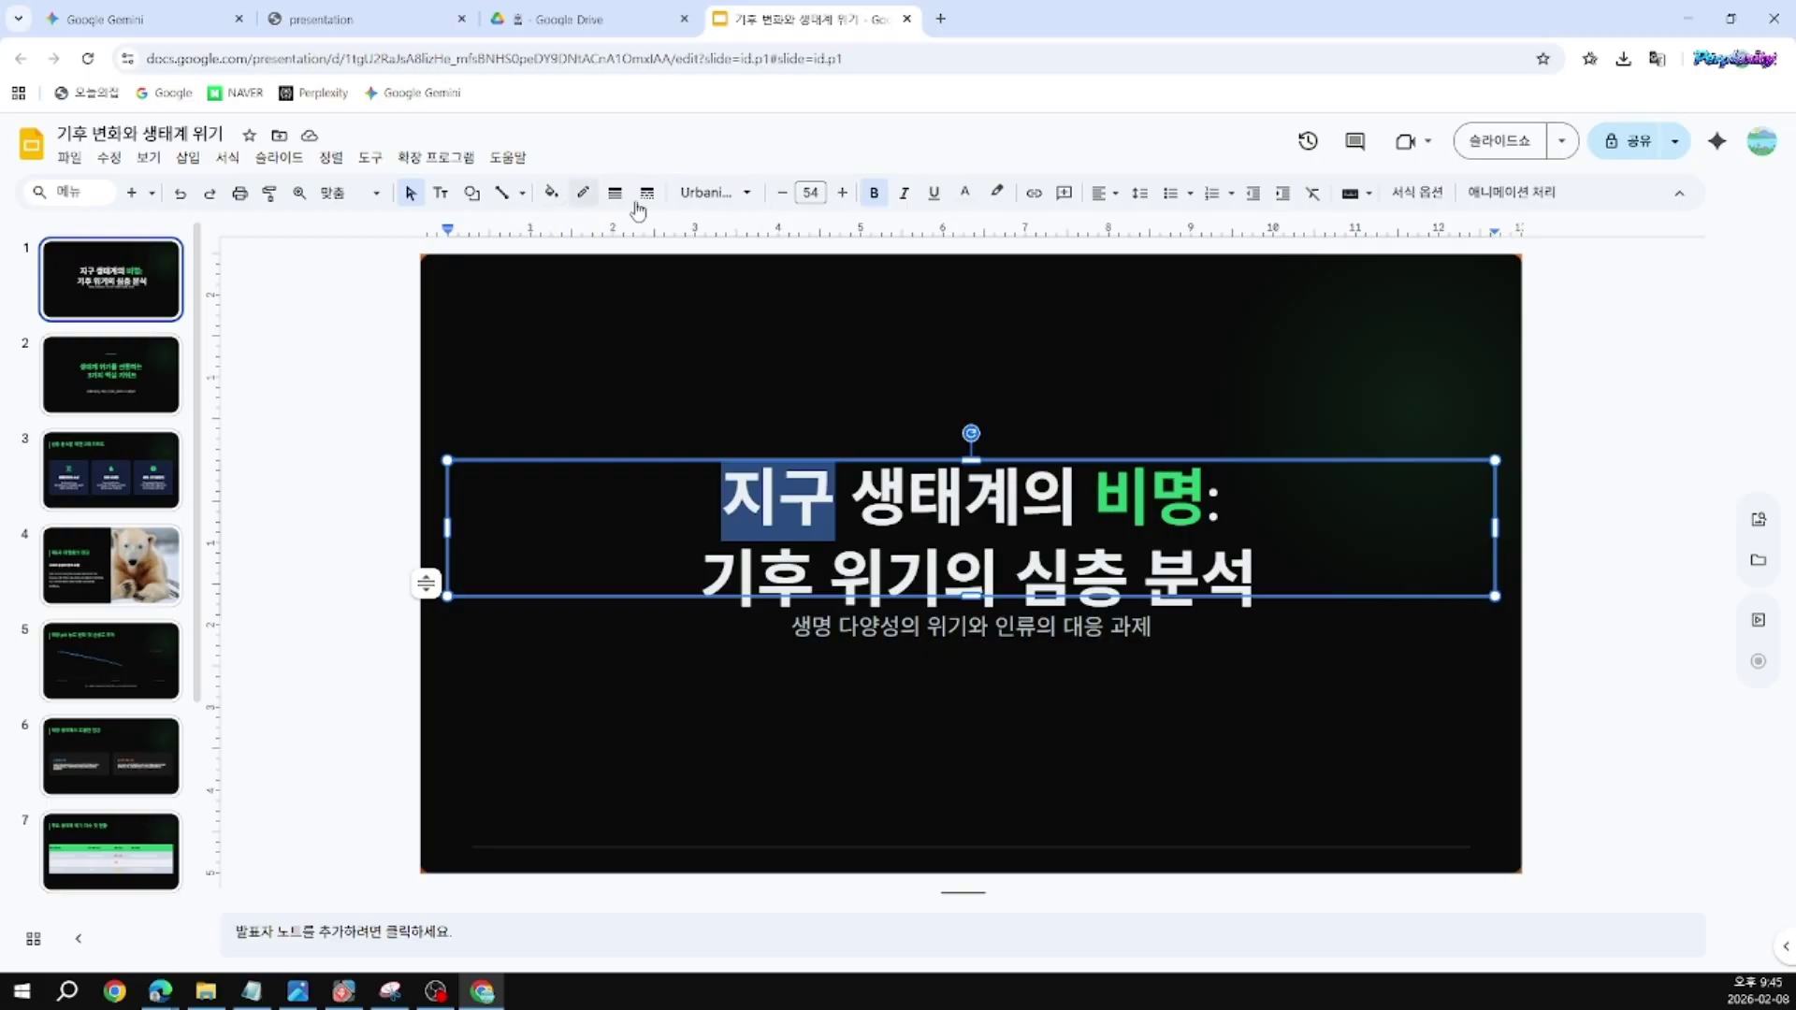
left_click(965, 194)
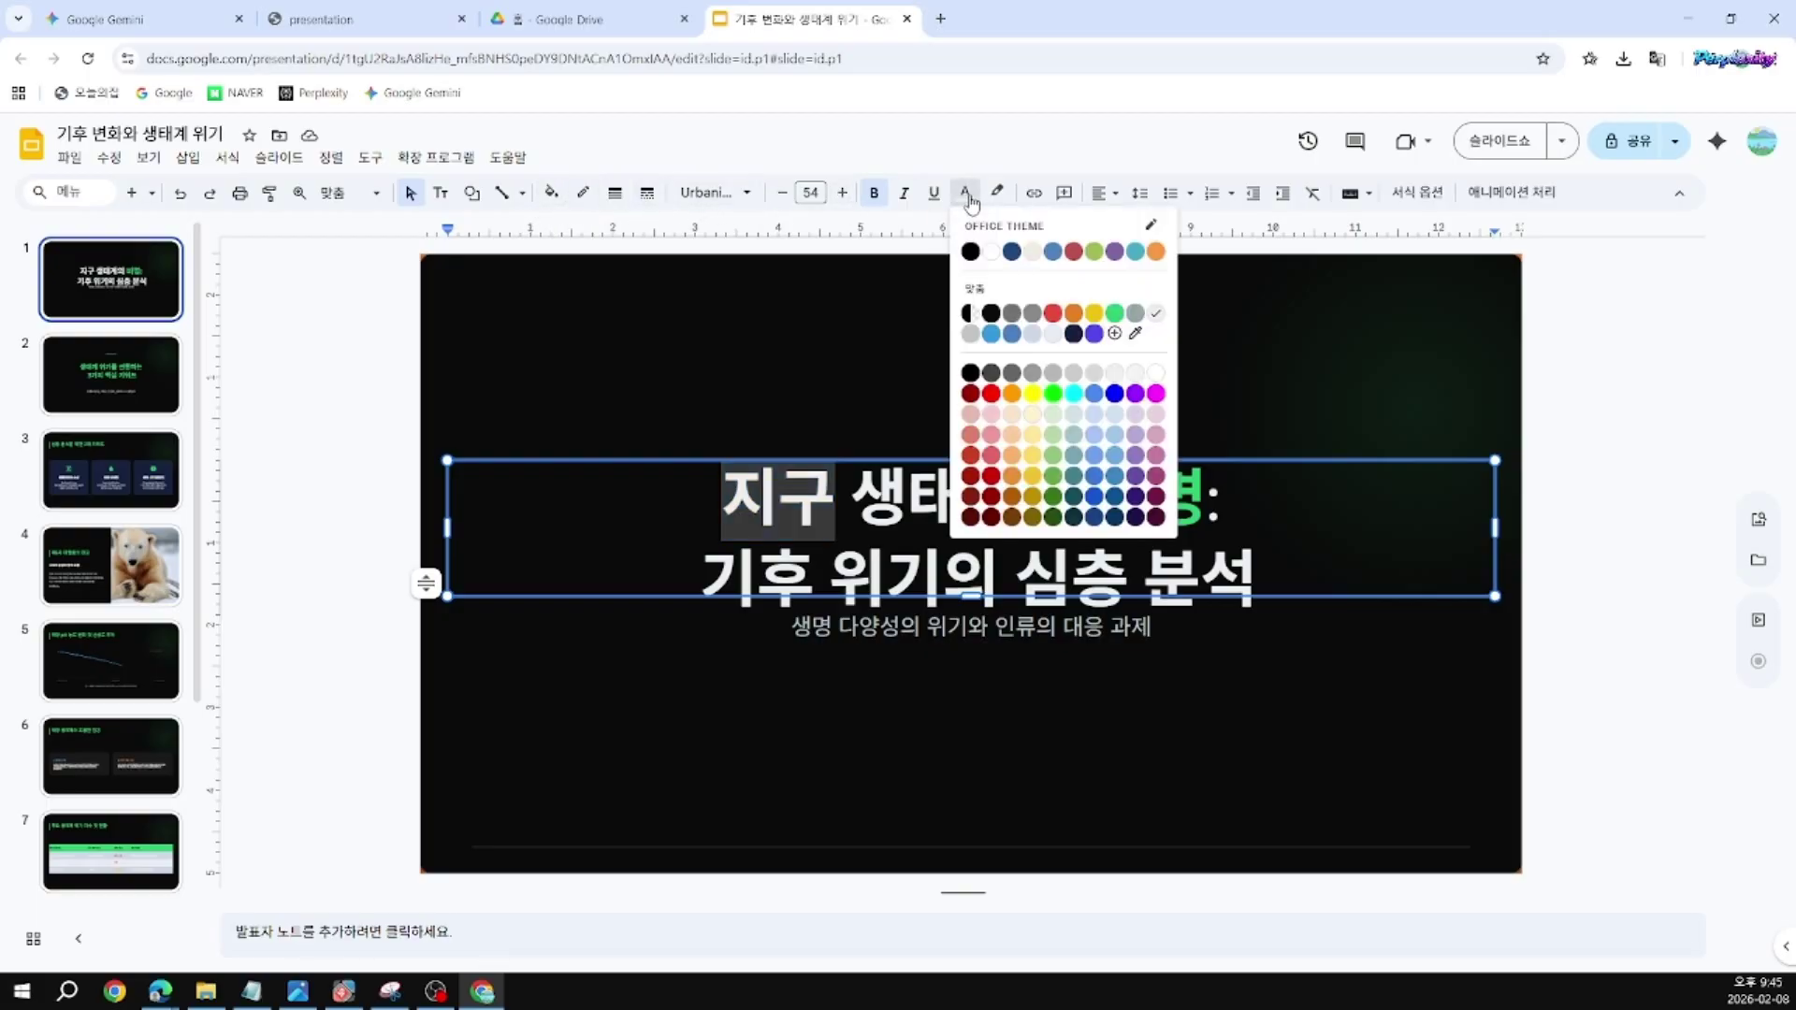
left_click(990, 393)
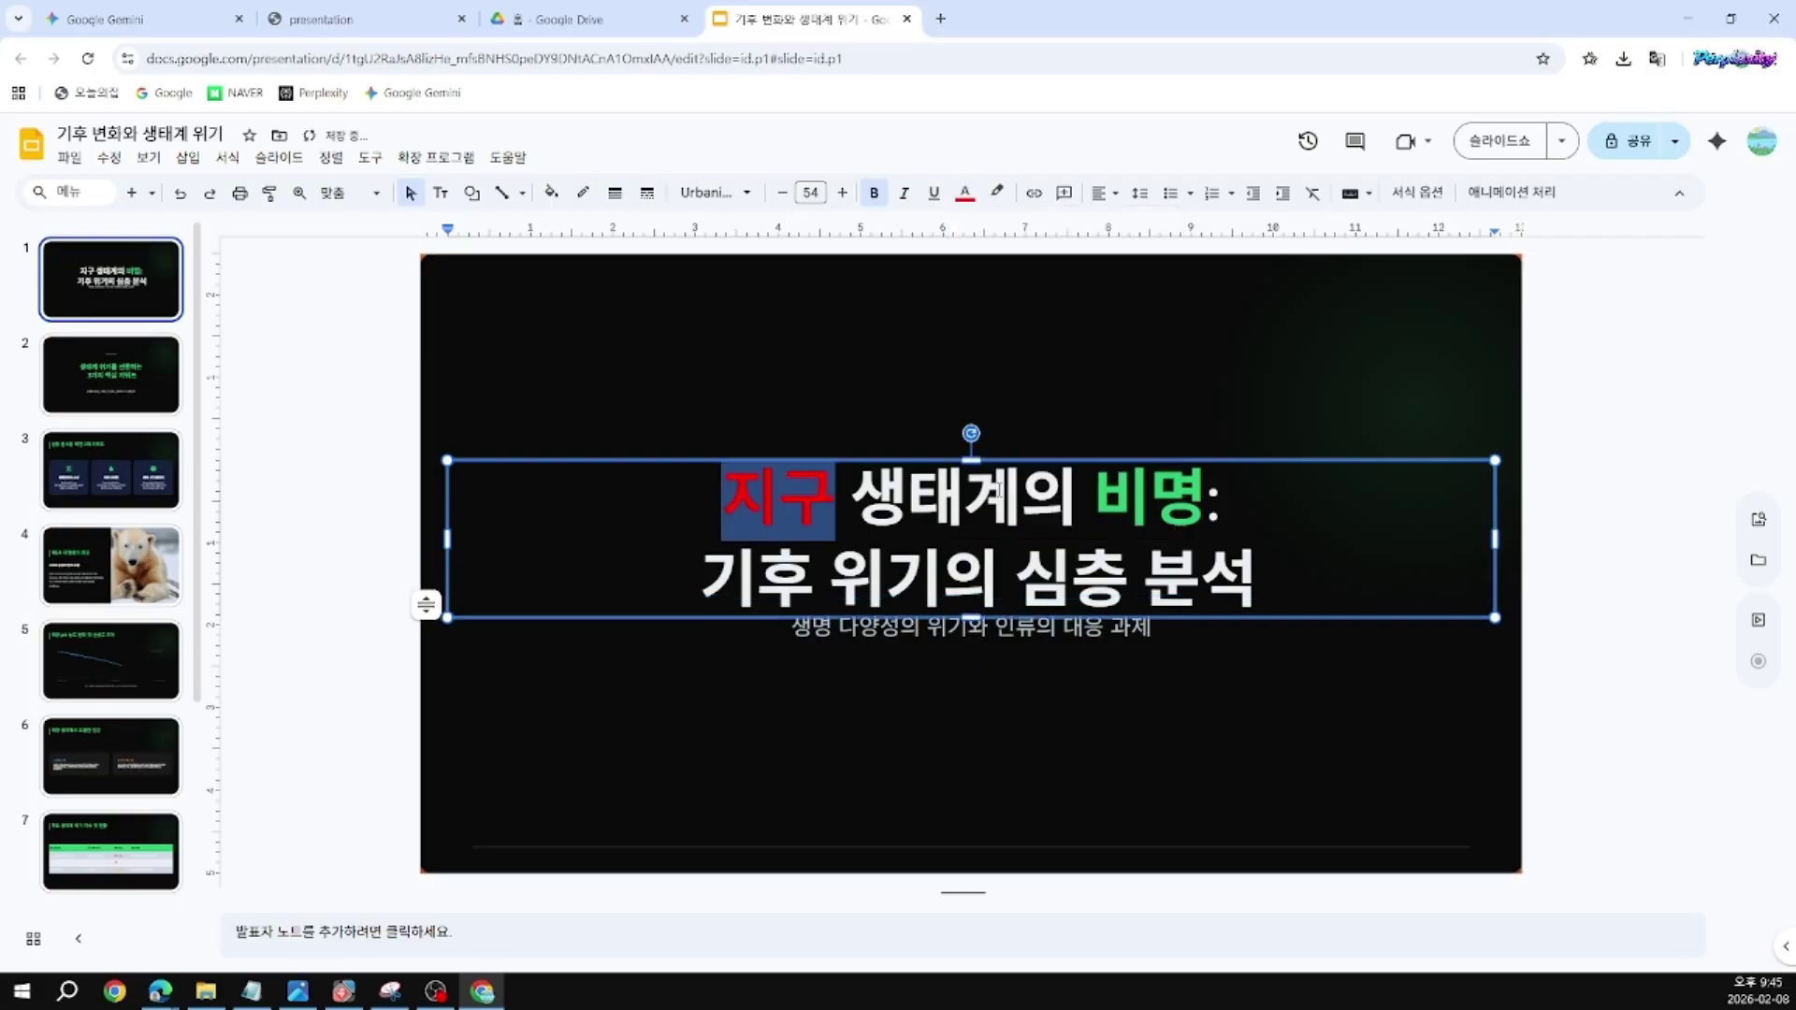
left_click(1611, 418)
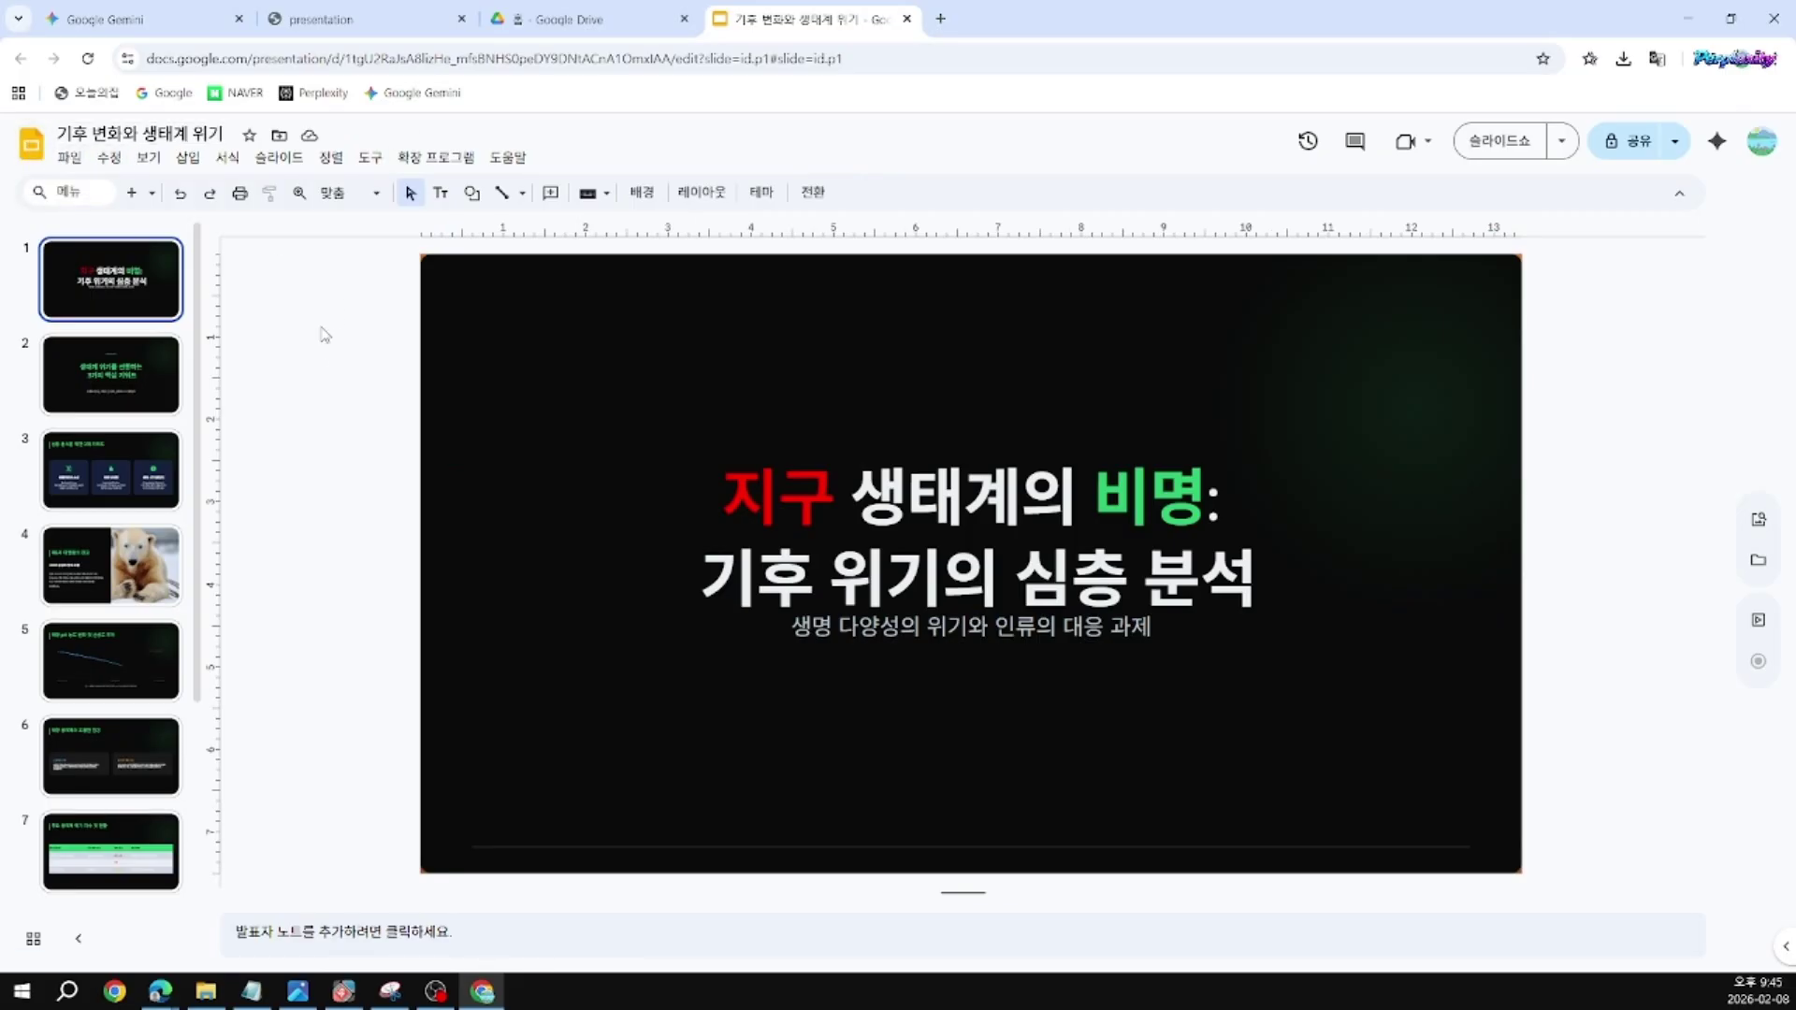
Step: Close the open copies of the presentation and reopen 기후 변화와 생태계 위기 from Google Drive
left_click(535, 23)
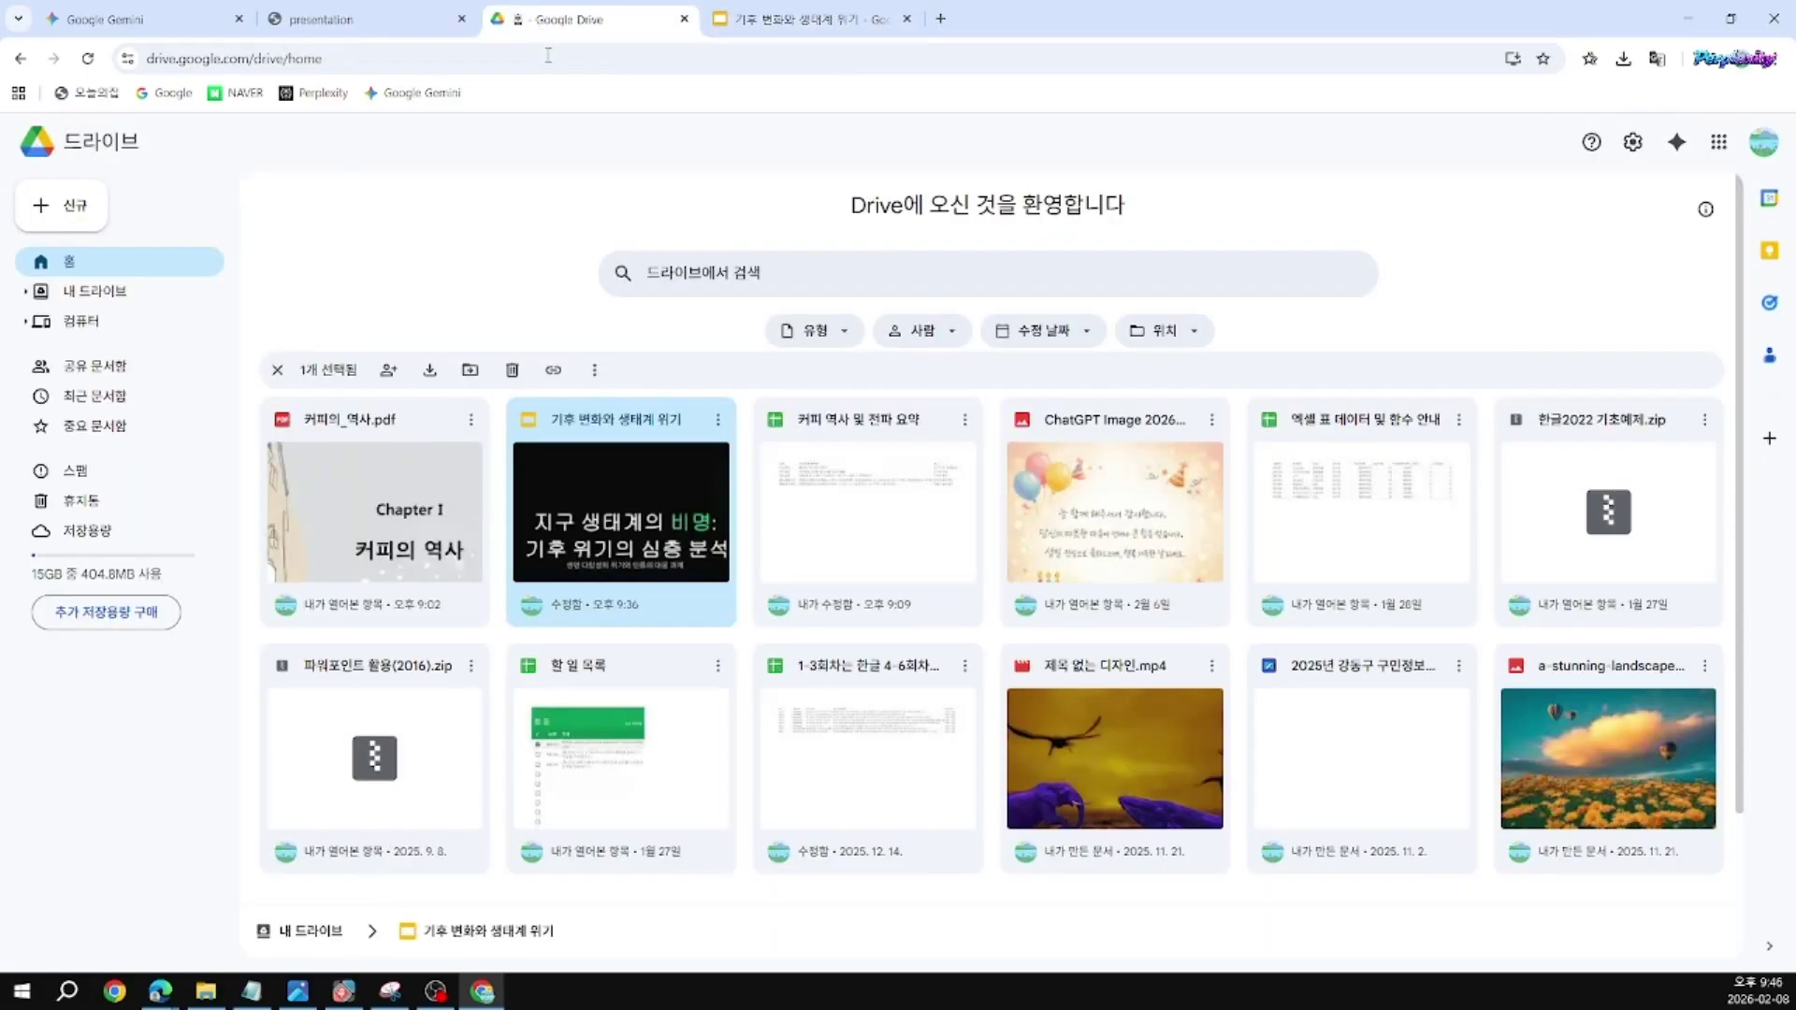
double_click(581, 513)
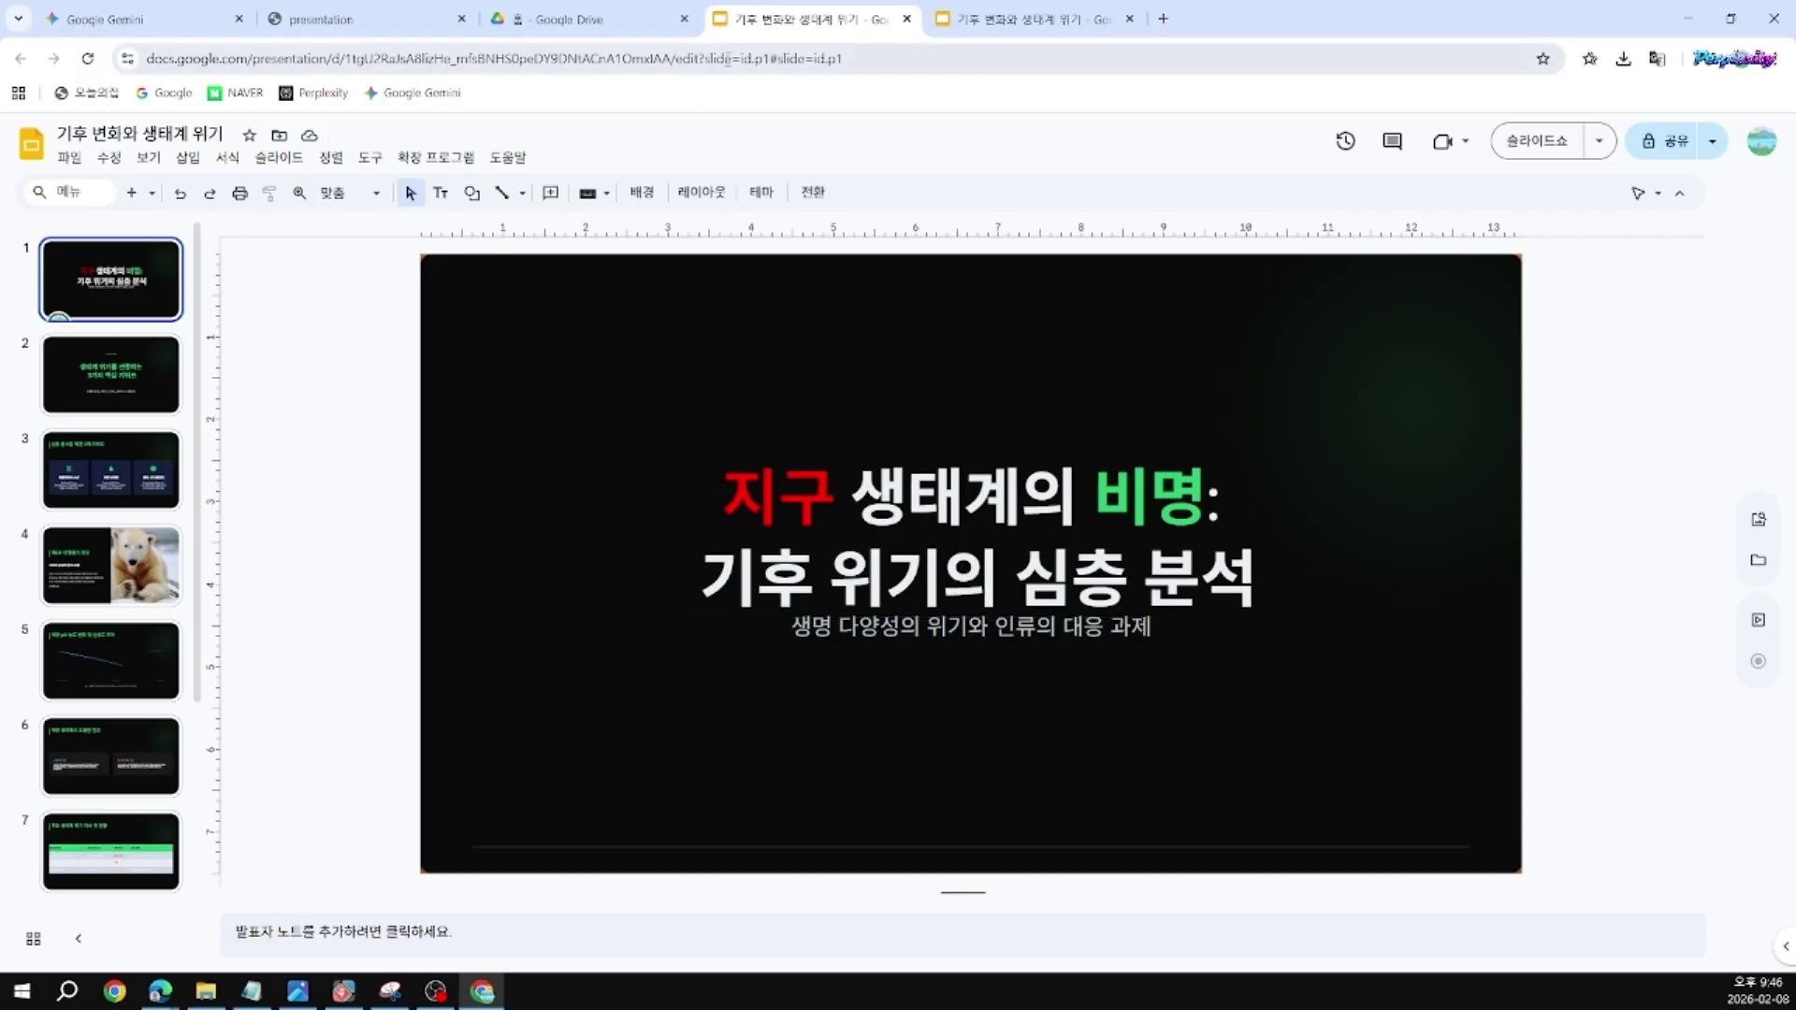
left_click(1129, 18)
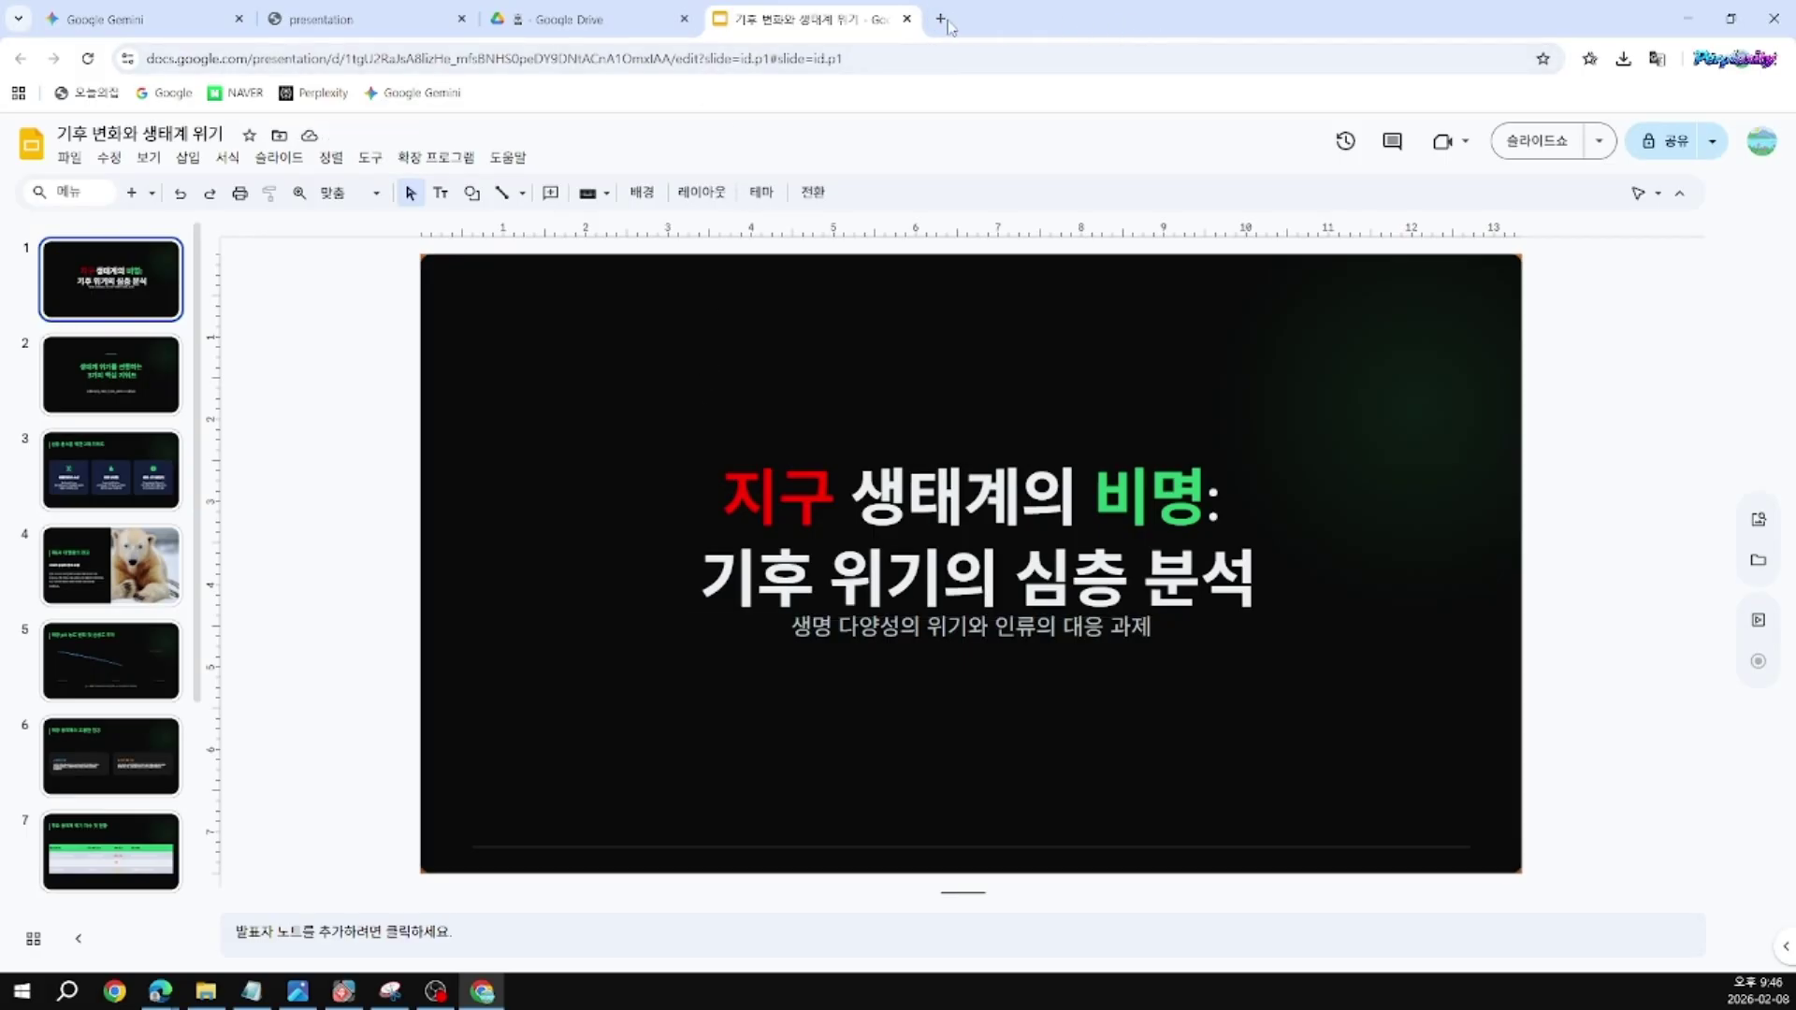
left_click(907, 19)
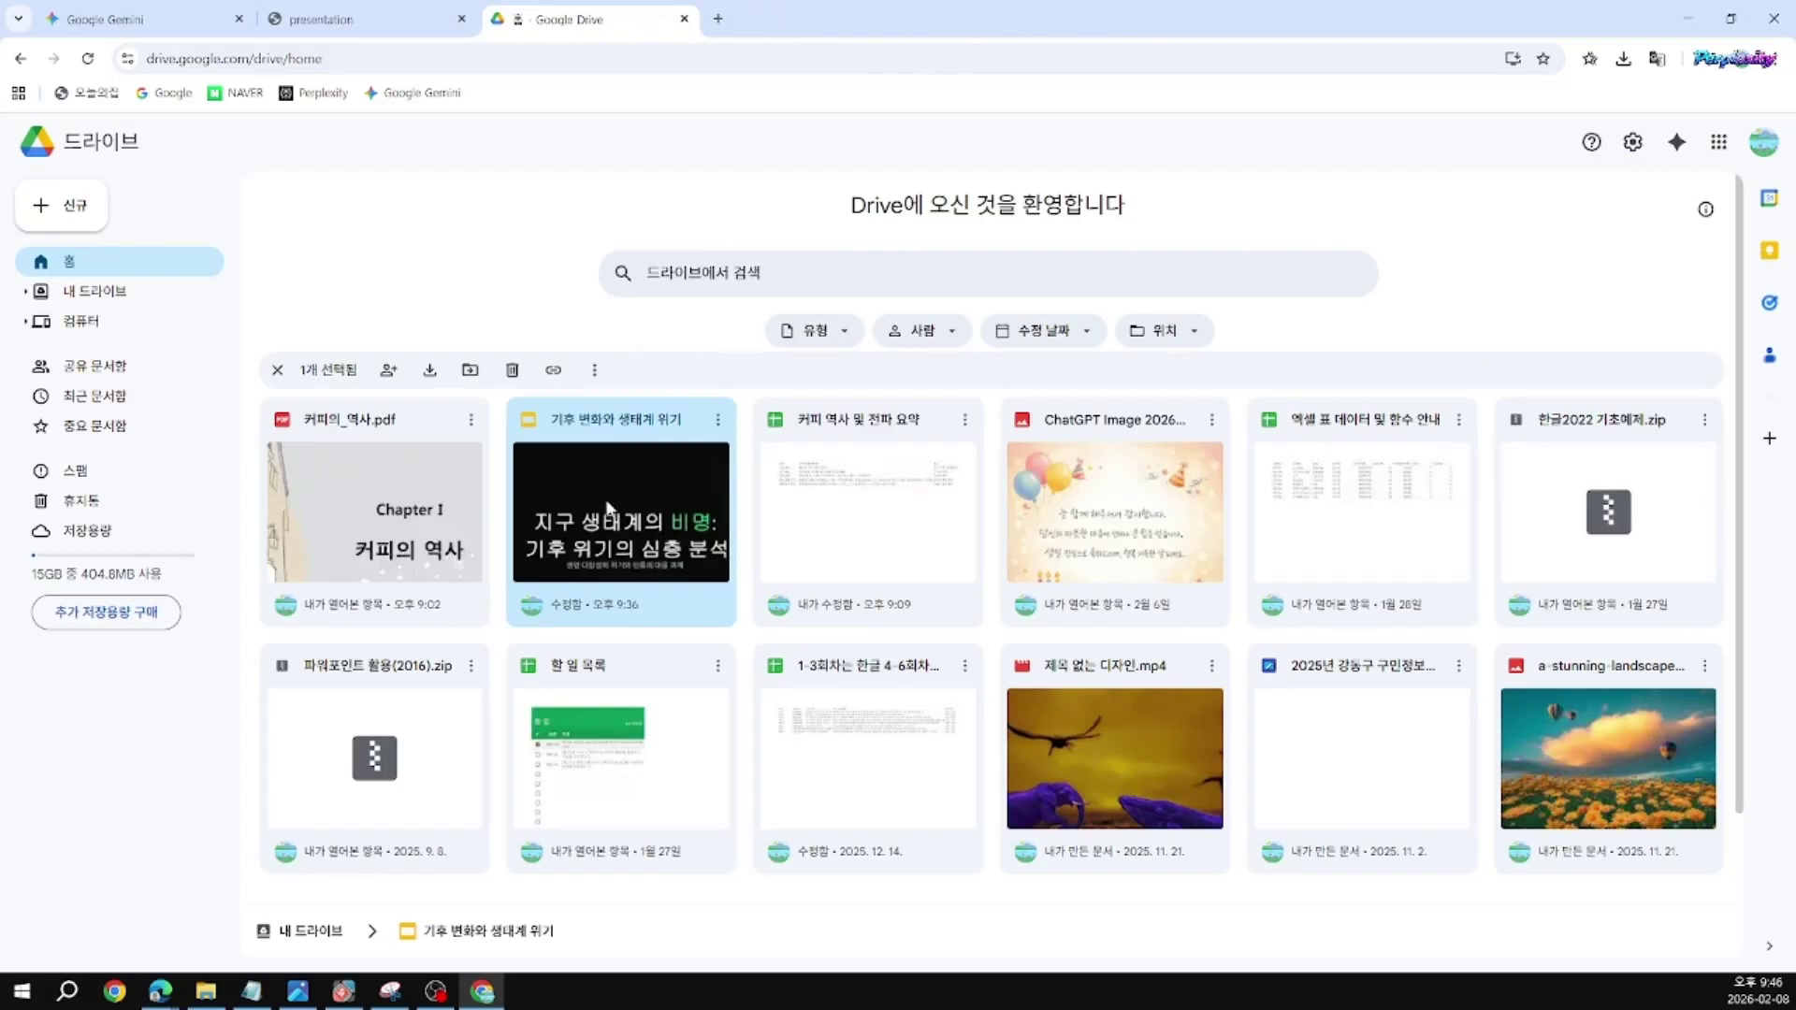
double_click(622, 529)
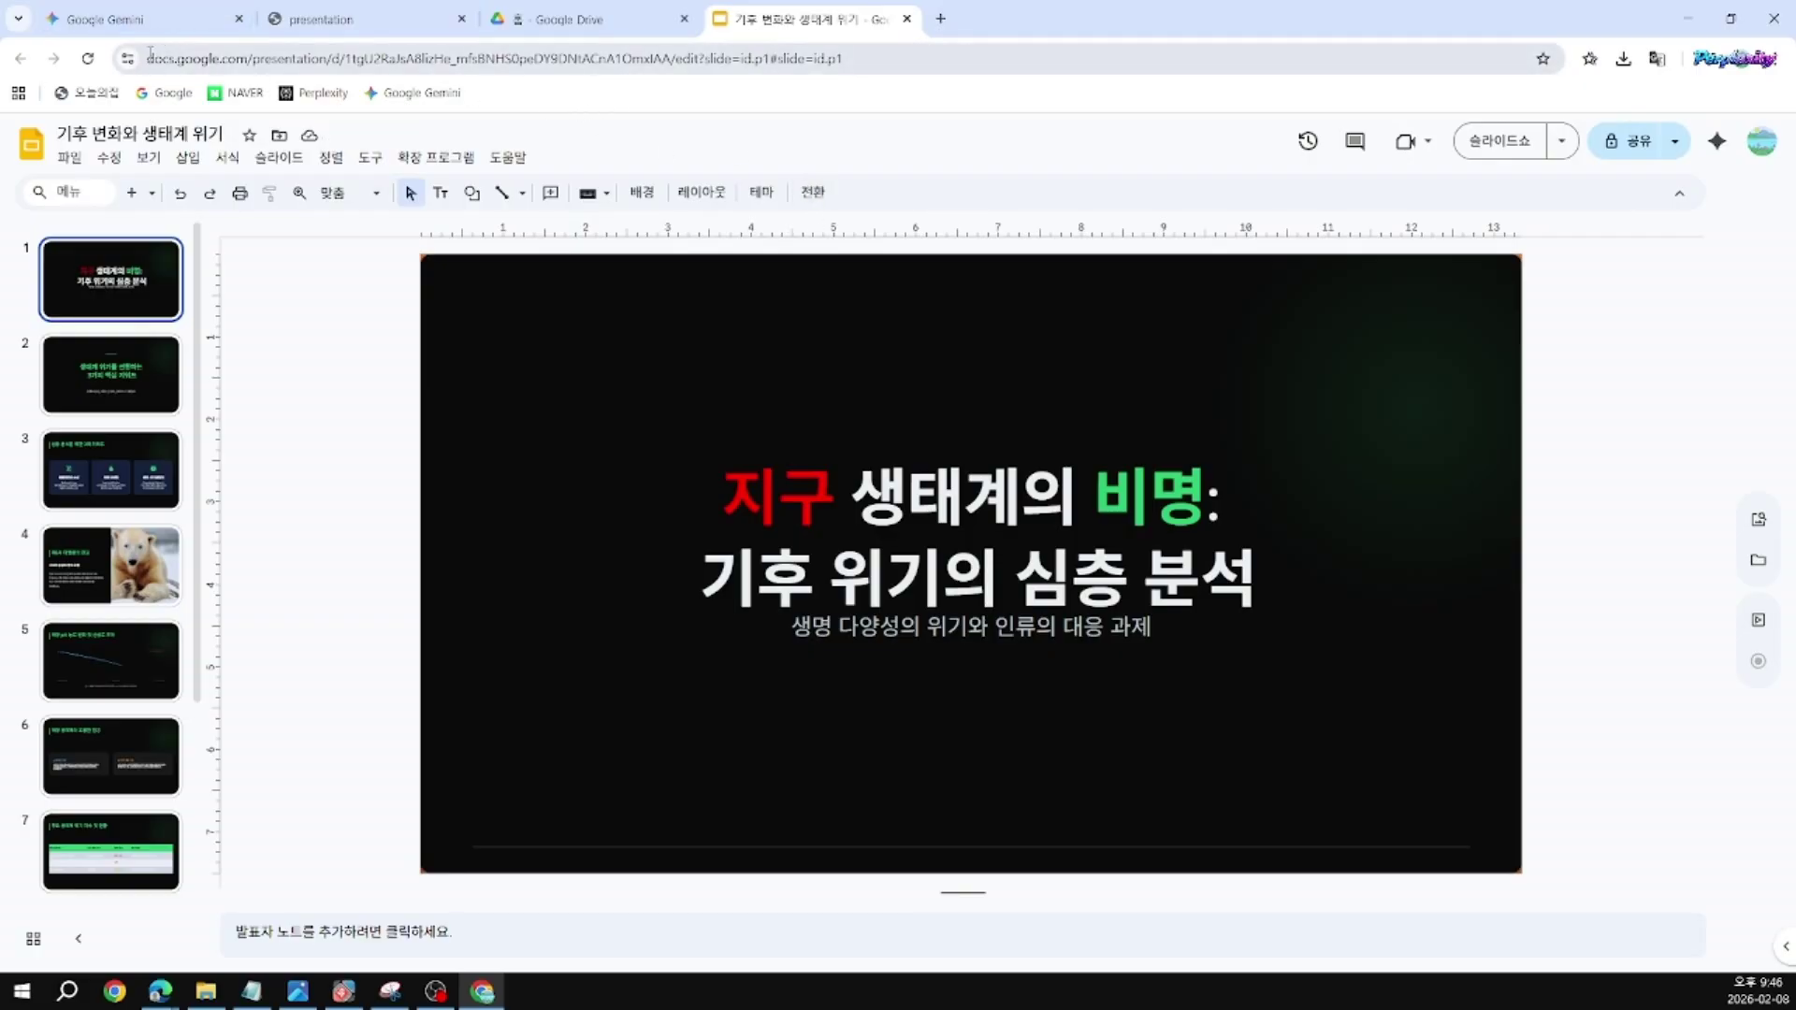
Step: Switch to the Gemini chat and send the follow-up prompt "배경을 밝은 색상으로 변경해 주세요"
left_click(143, 22)
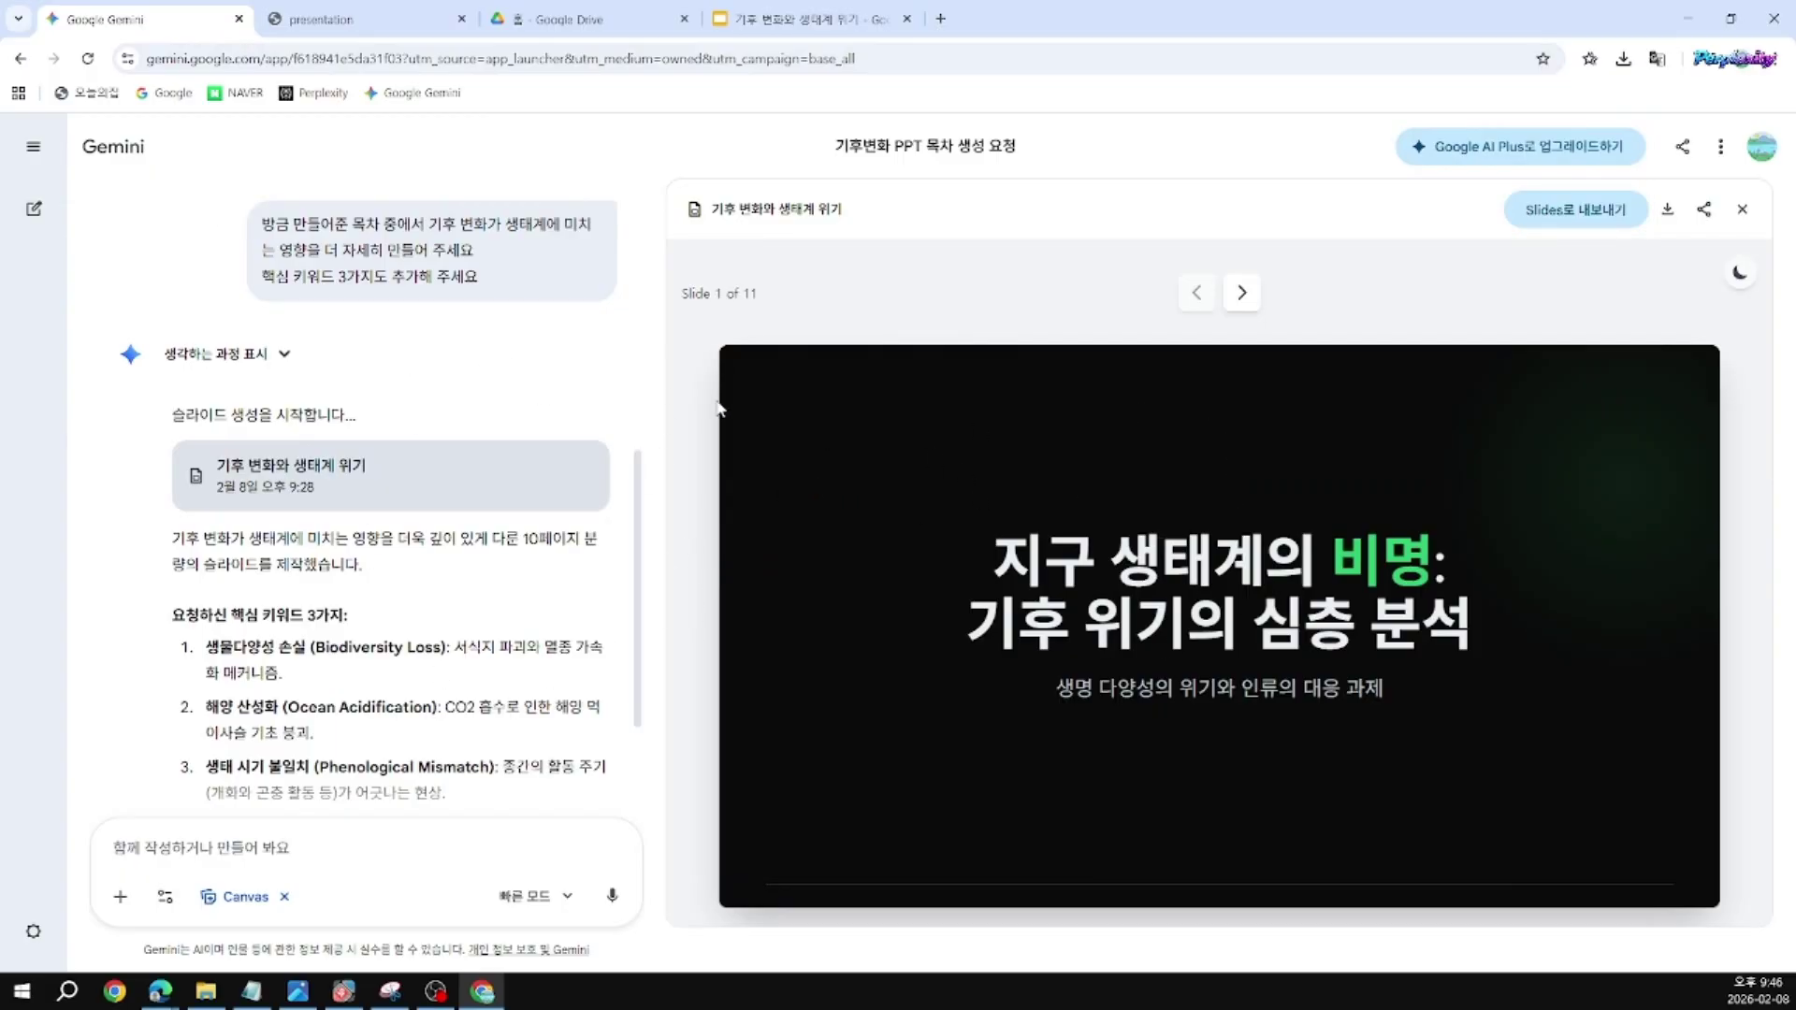
scroll(388, 491, "down", 2)
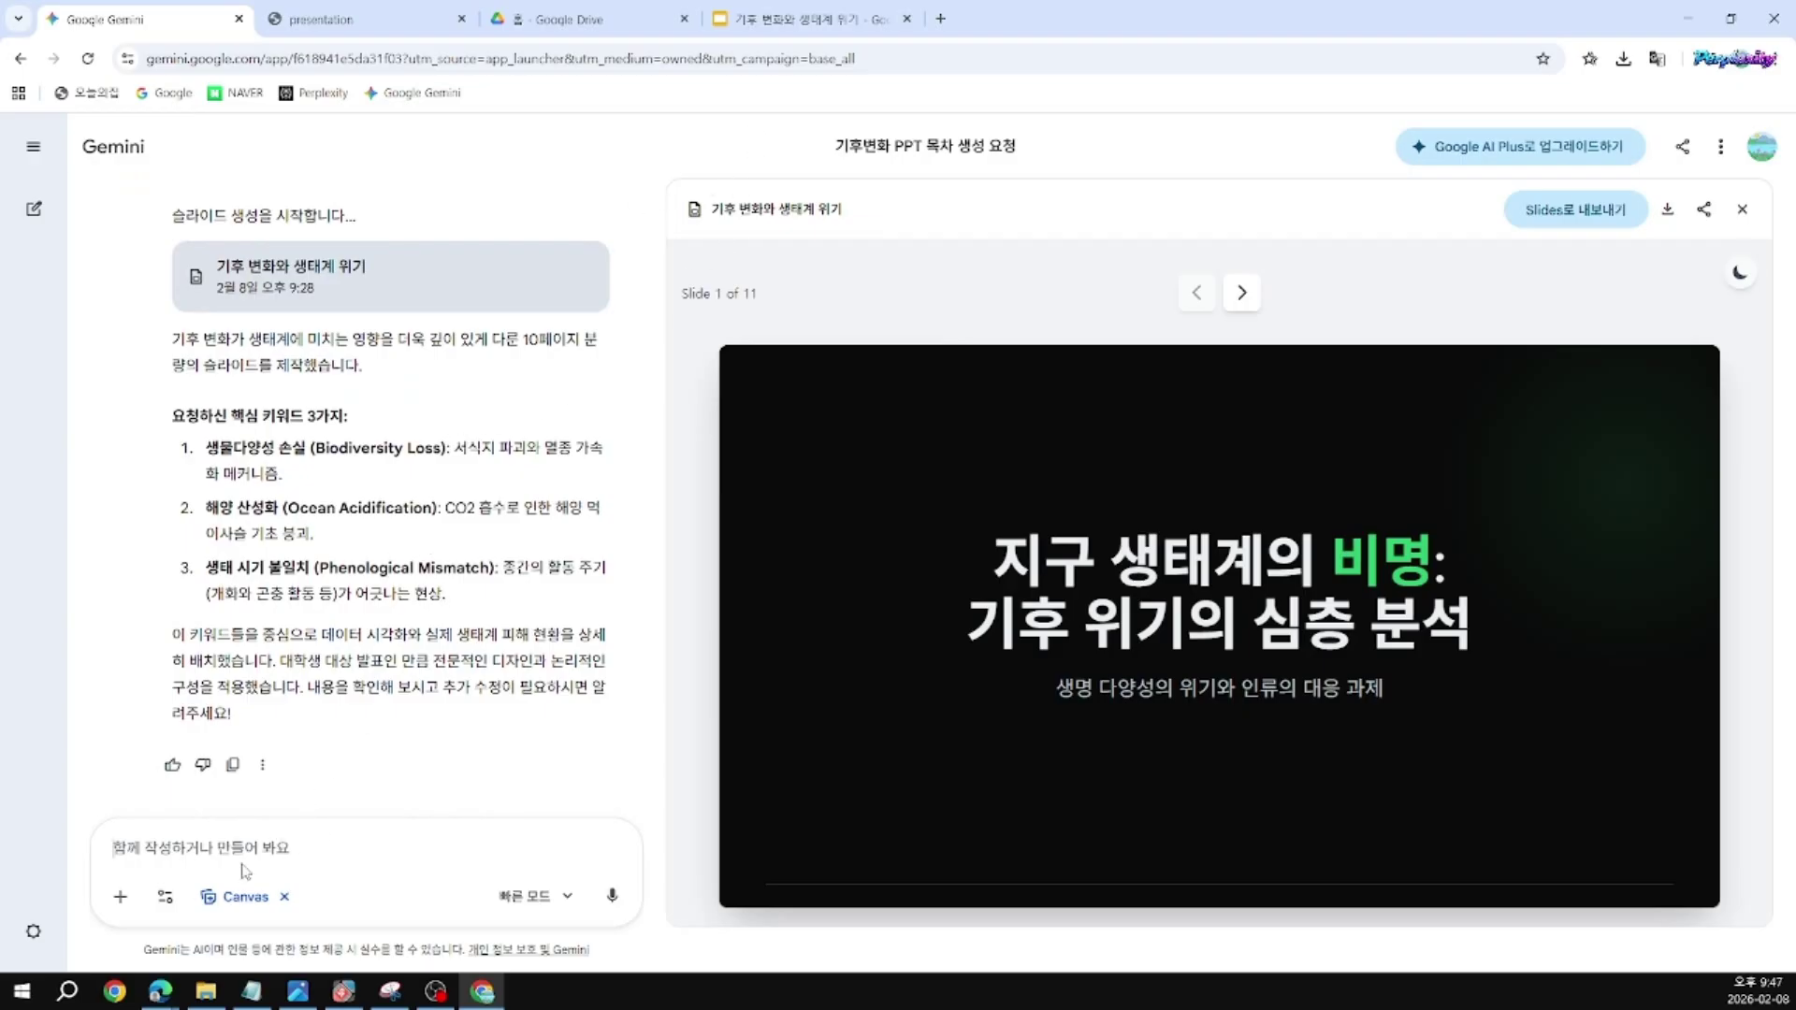
type("배경을")
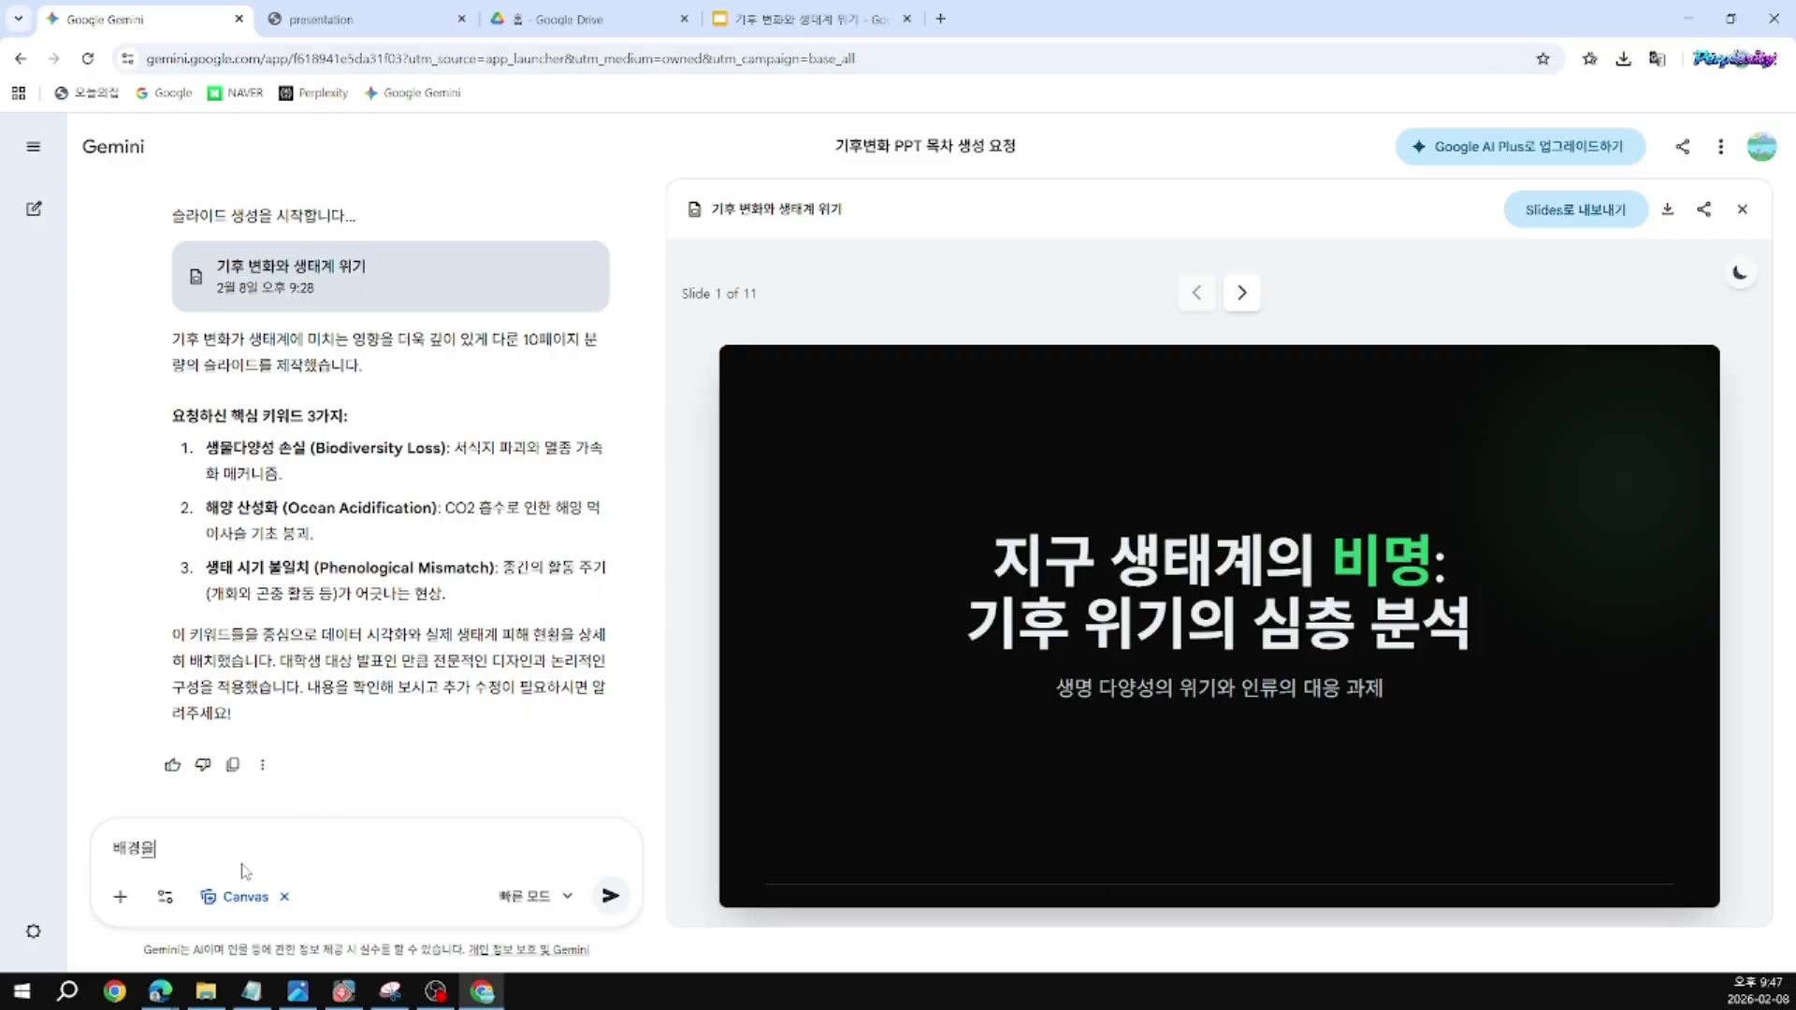
type(" 밝으")
type(" 색상으로")
type(" 변경해 주세요")
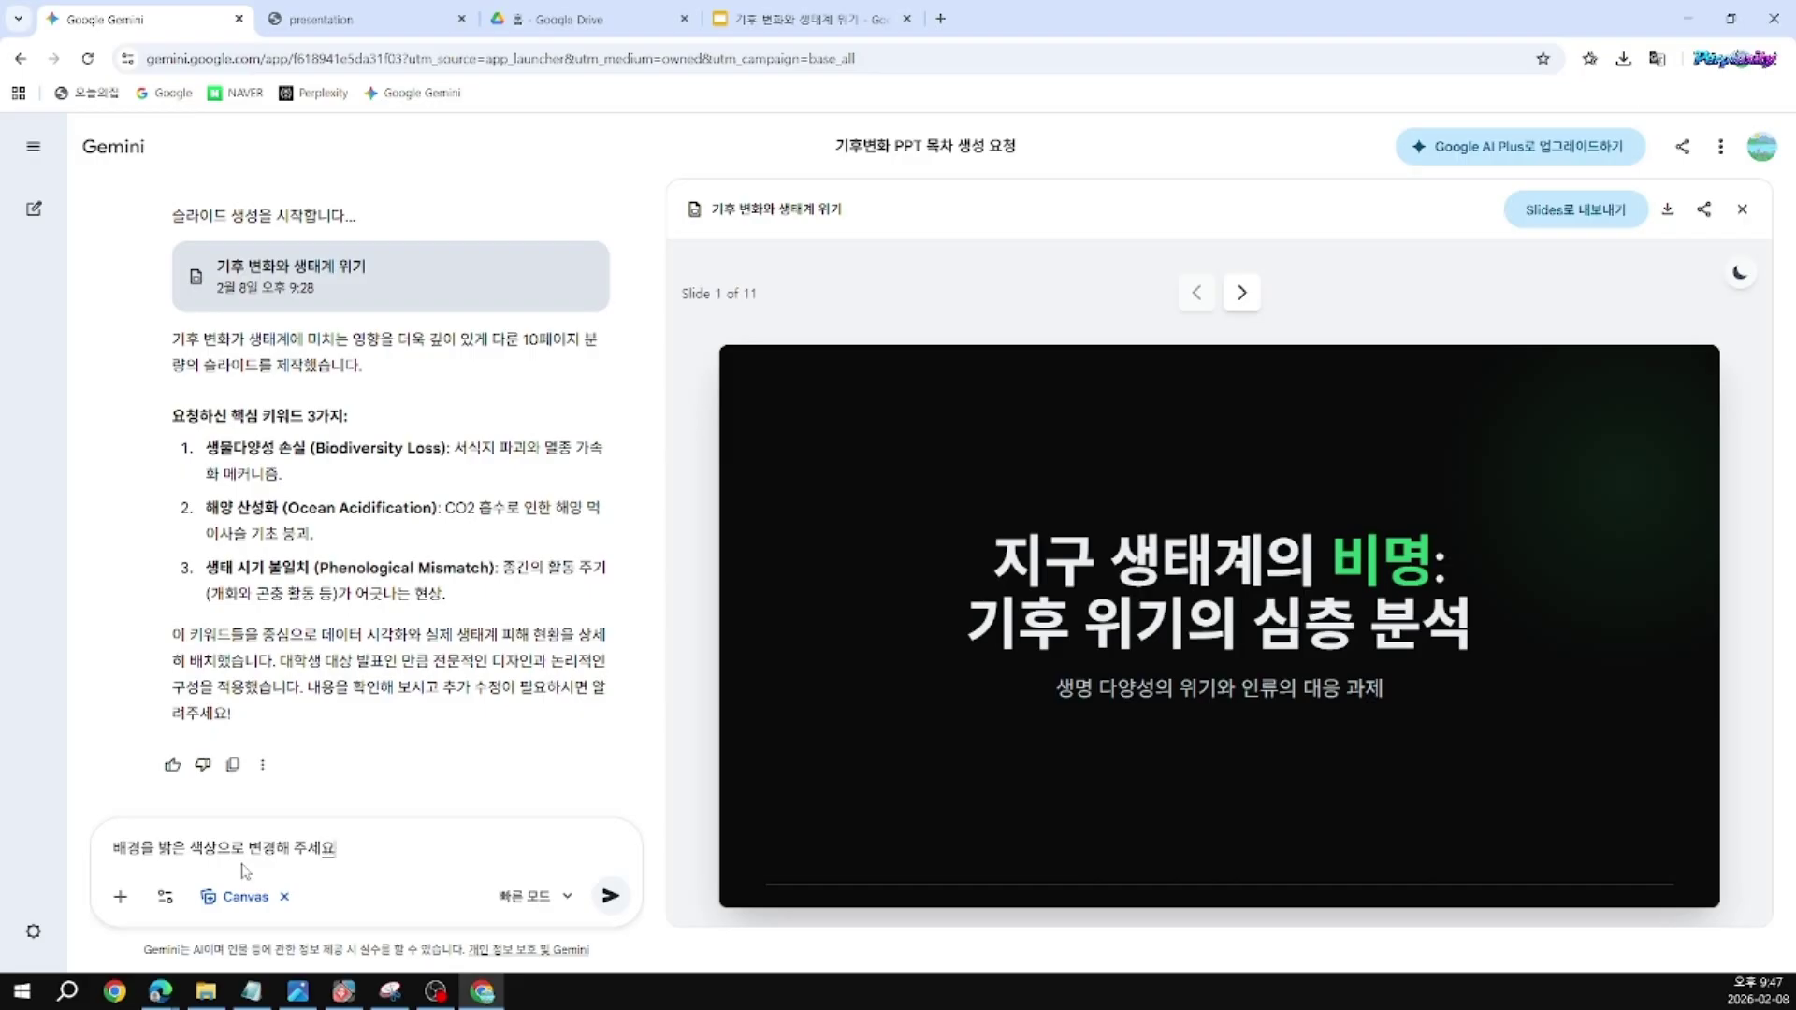
left_click(610, 898)
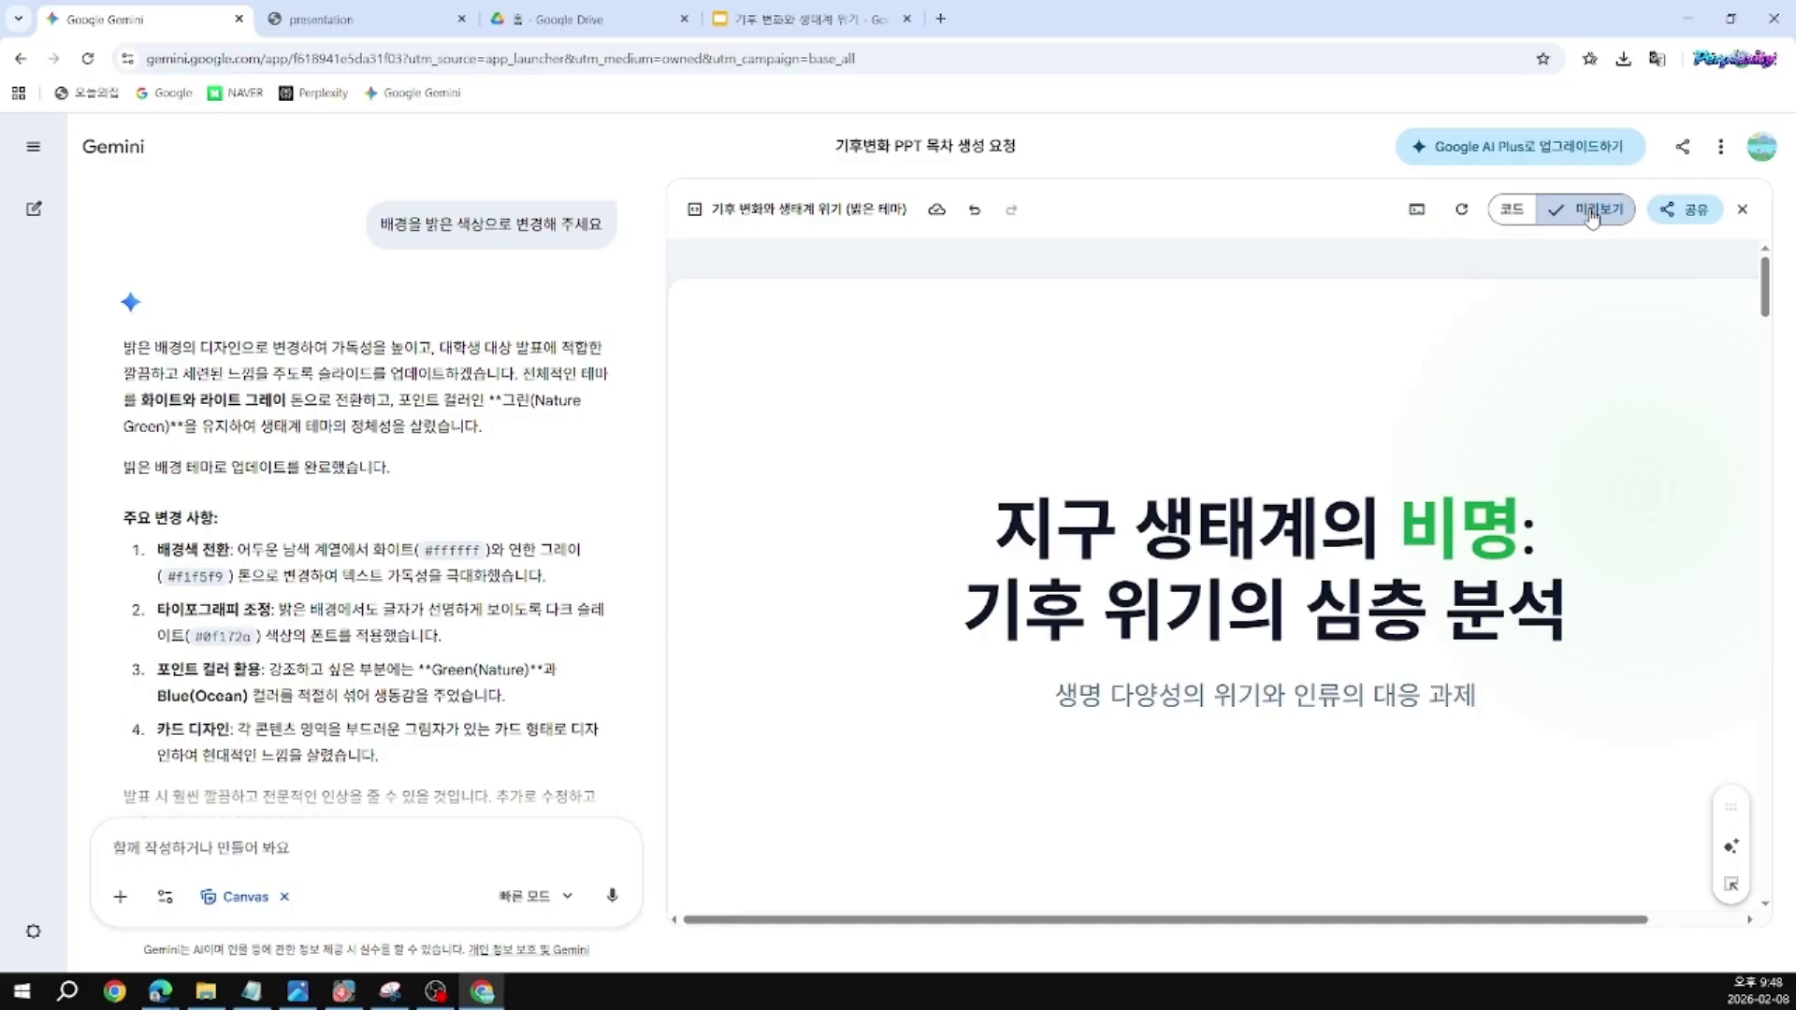
Step: Review the light-themed presentation in the Canvas preview and check its sharing options
scroll(1409, 522, "down", 3)
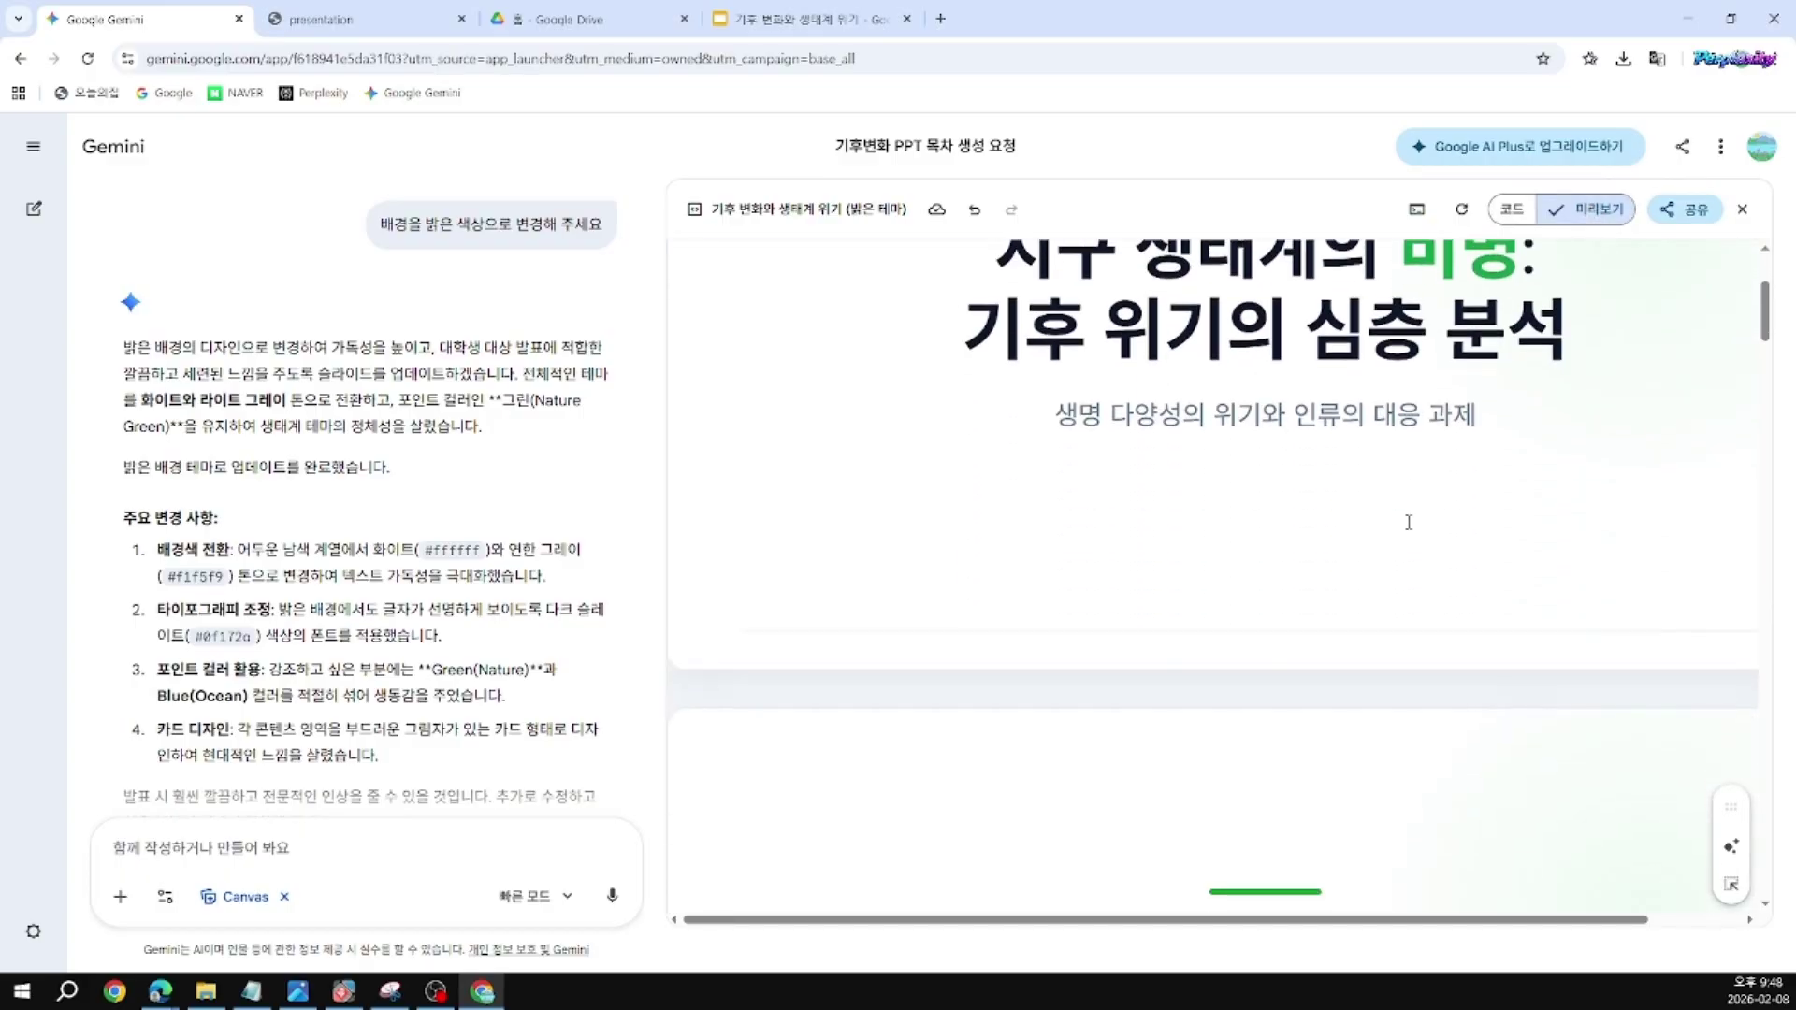
left_click(1679, 209)
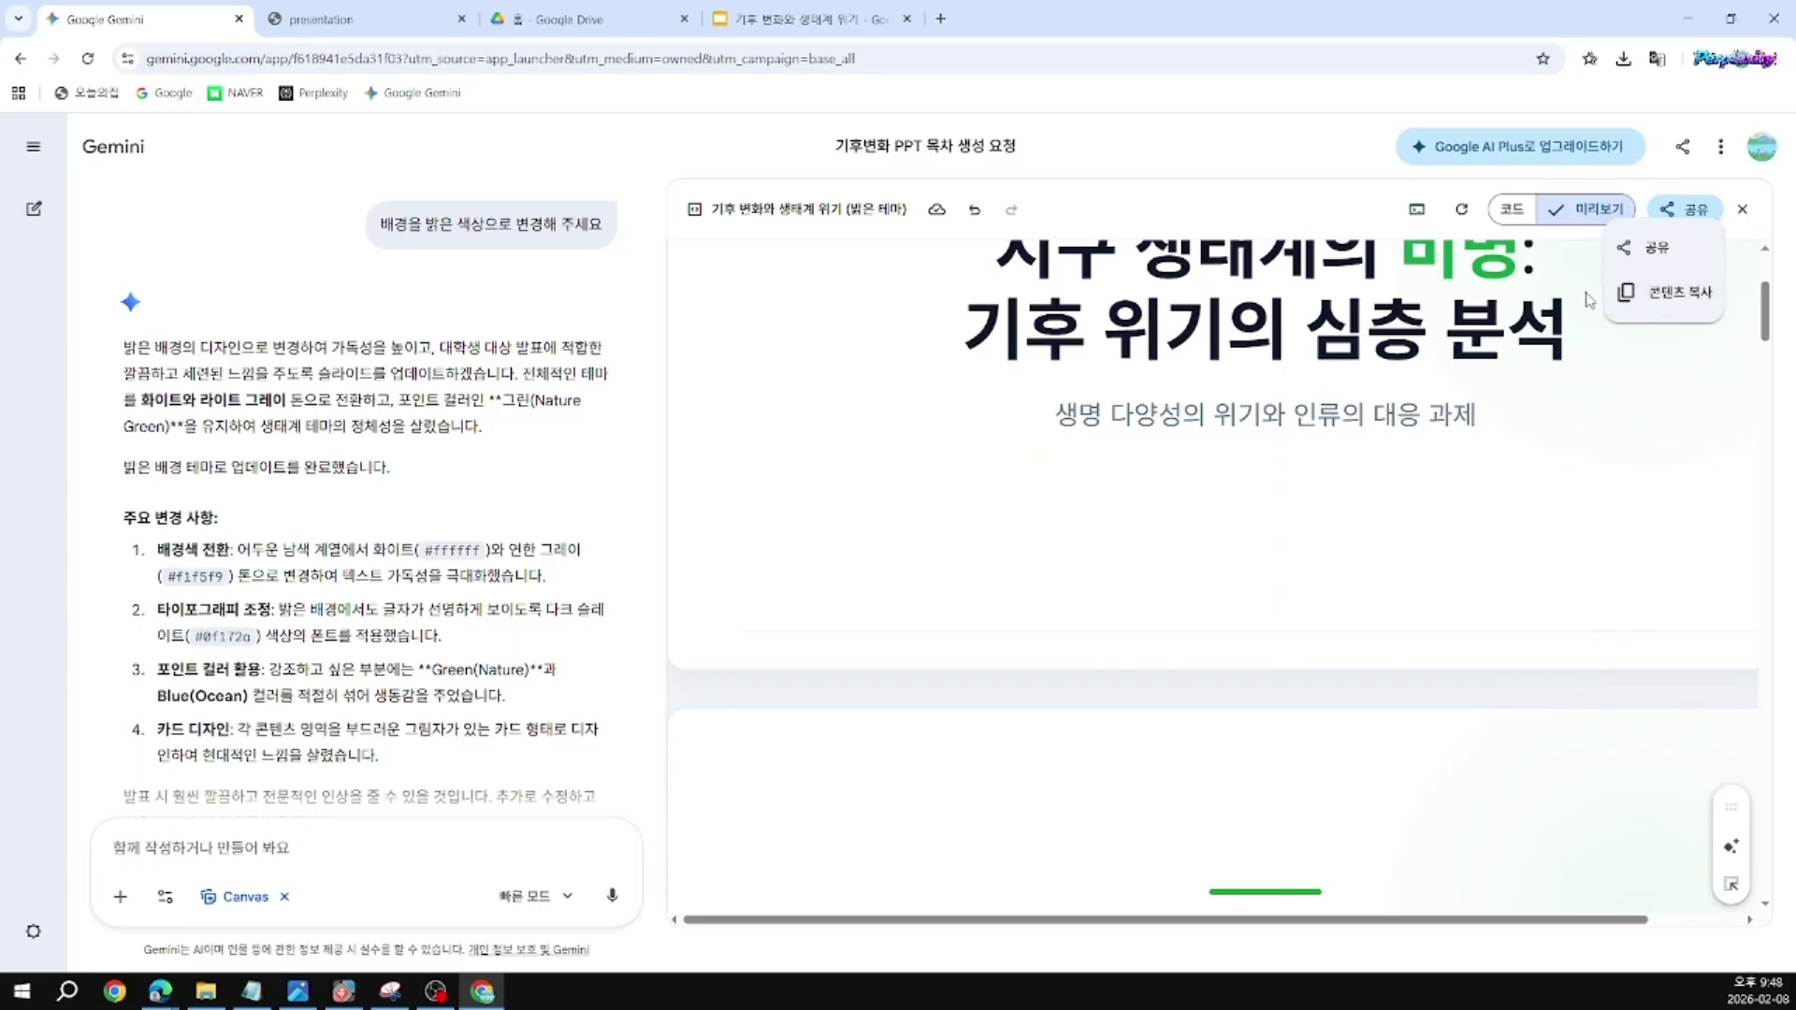
left_click(1301, 530)
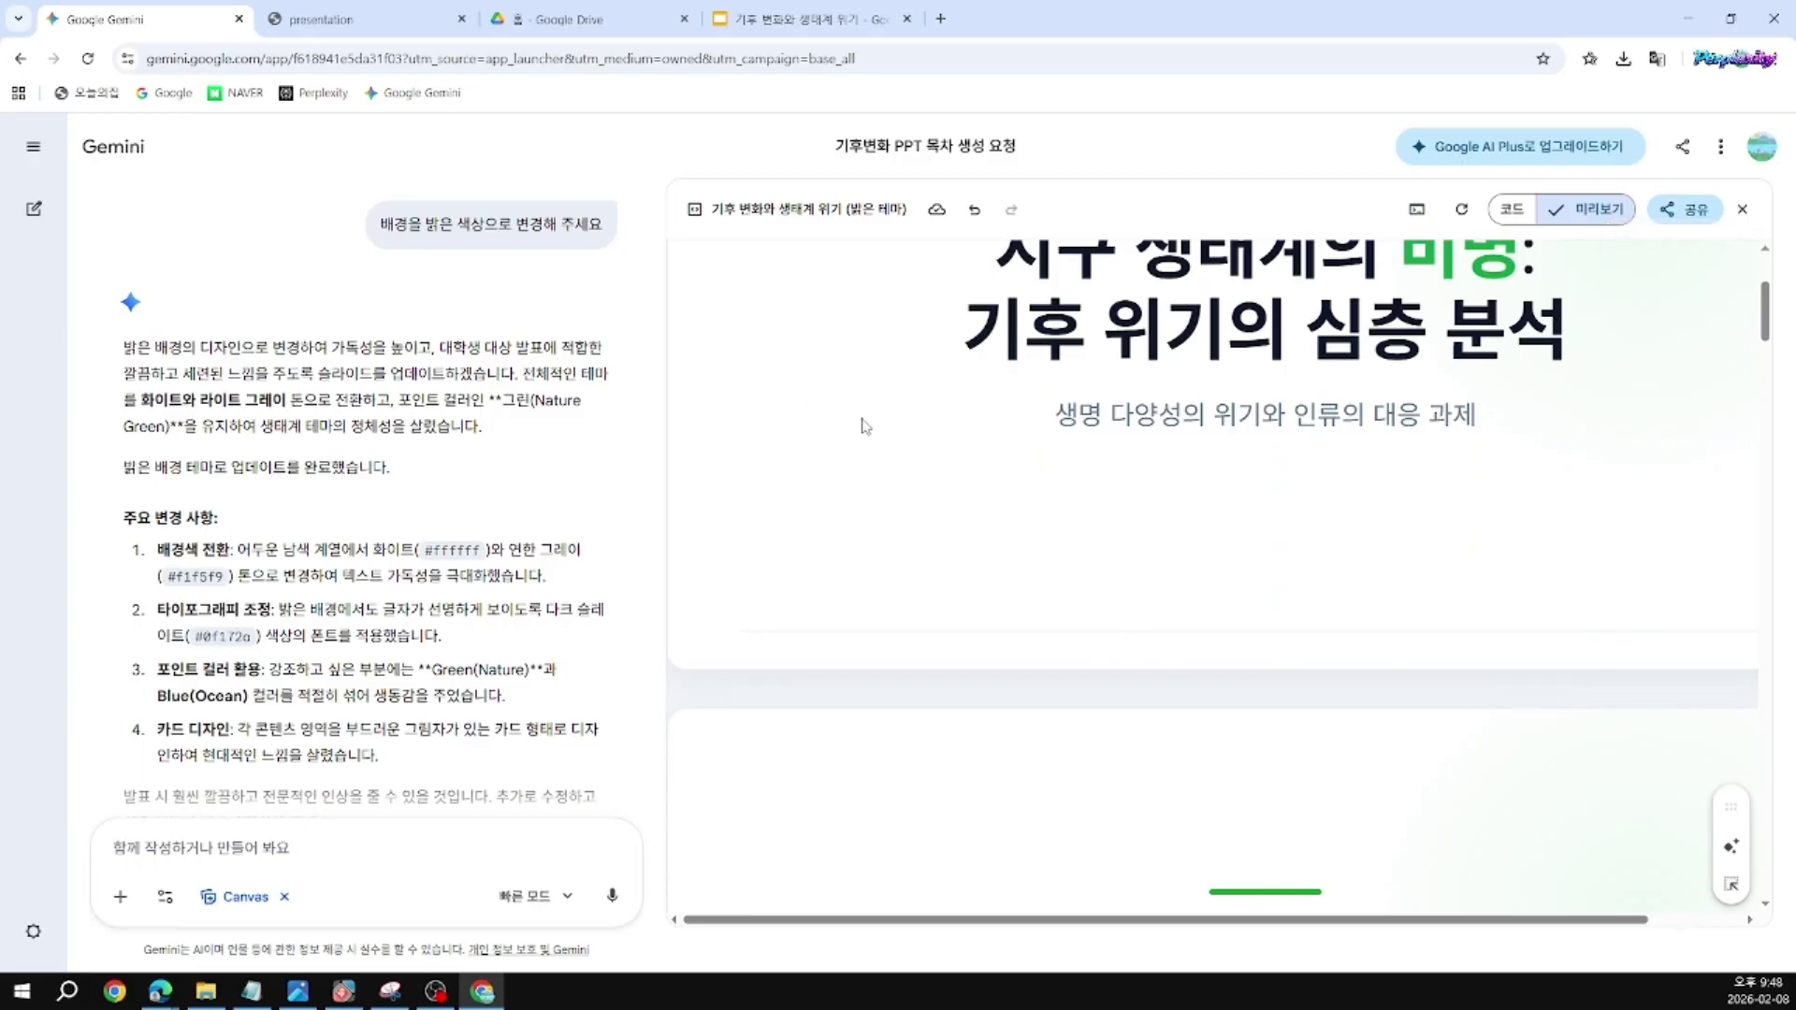
scroll(870, 402, "up", 3)
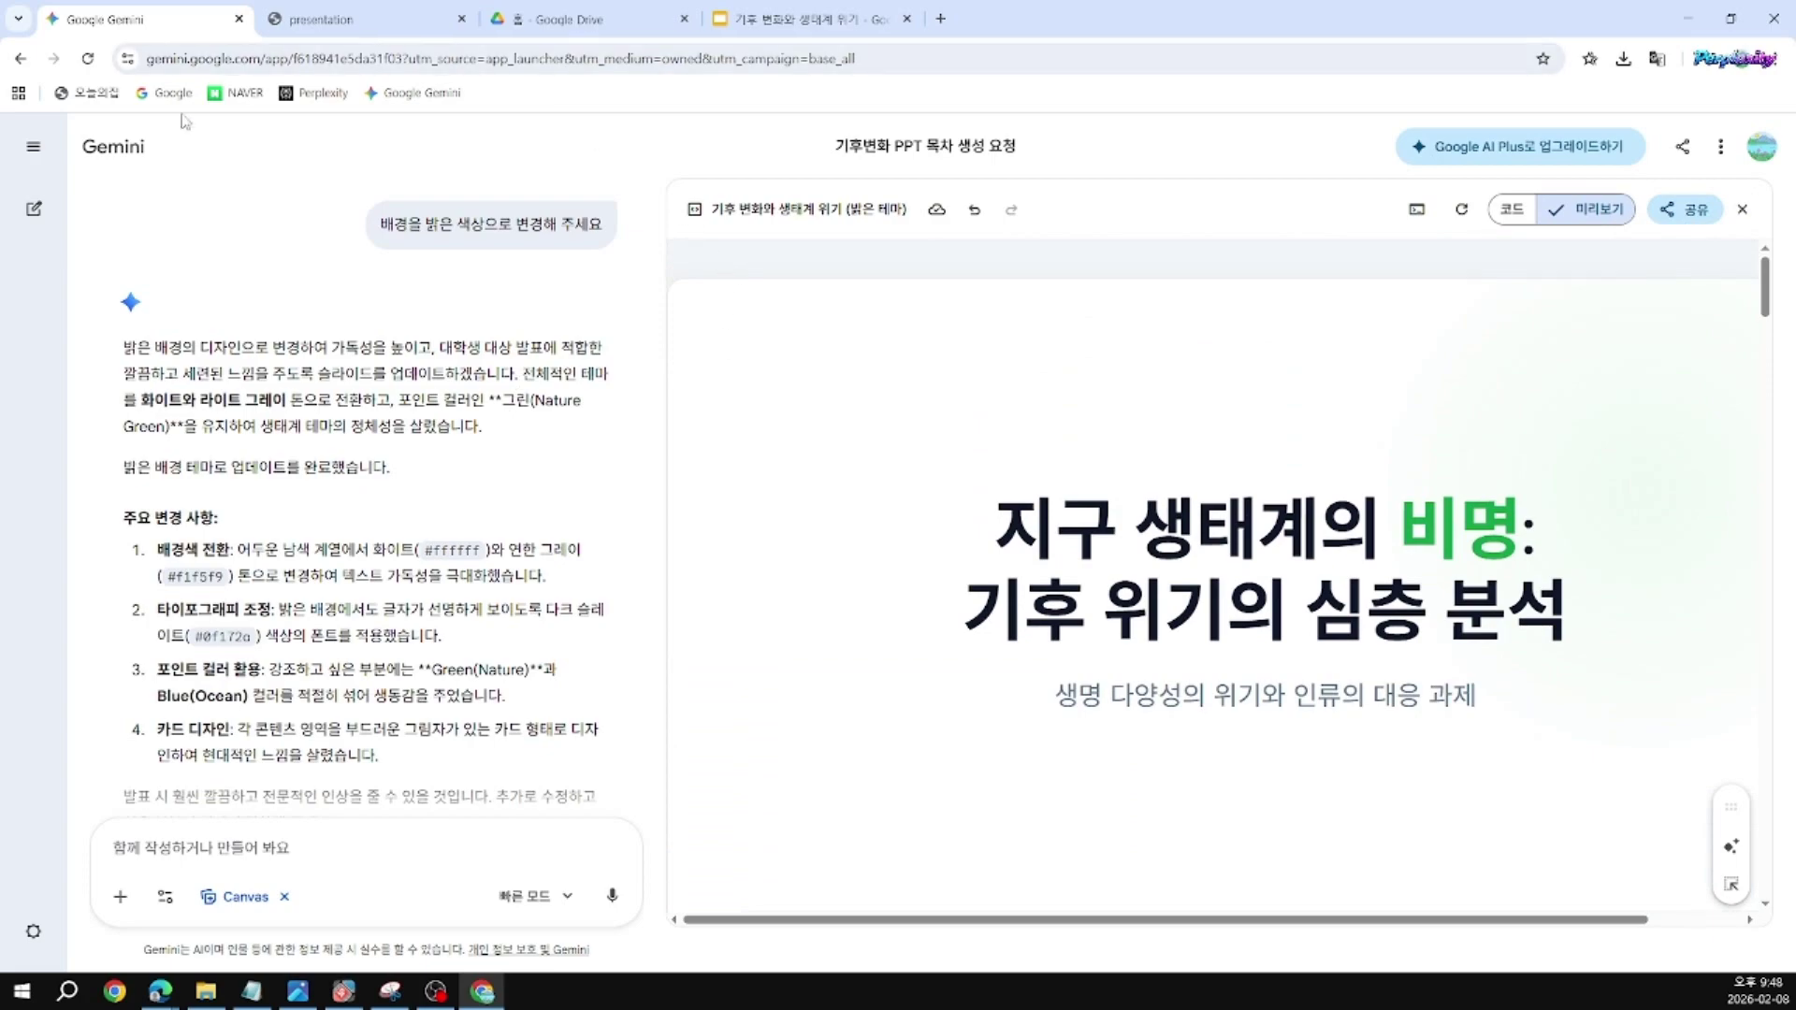
Step: Start a new Gemini chat and examine the file attachment sources and the available tools
left_click(114, 150)
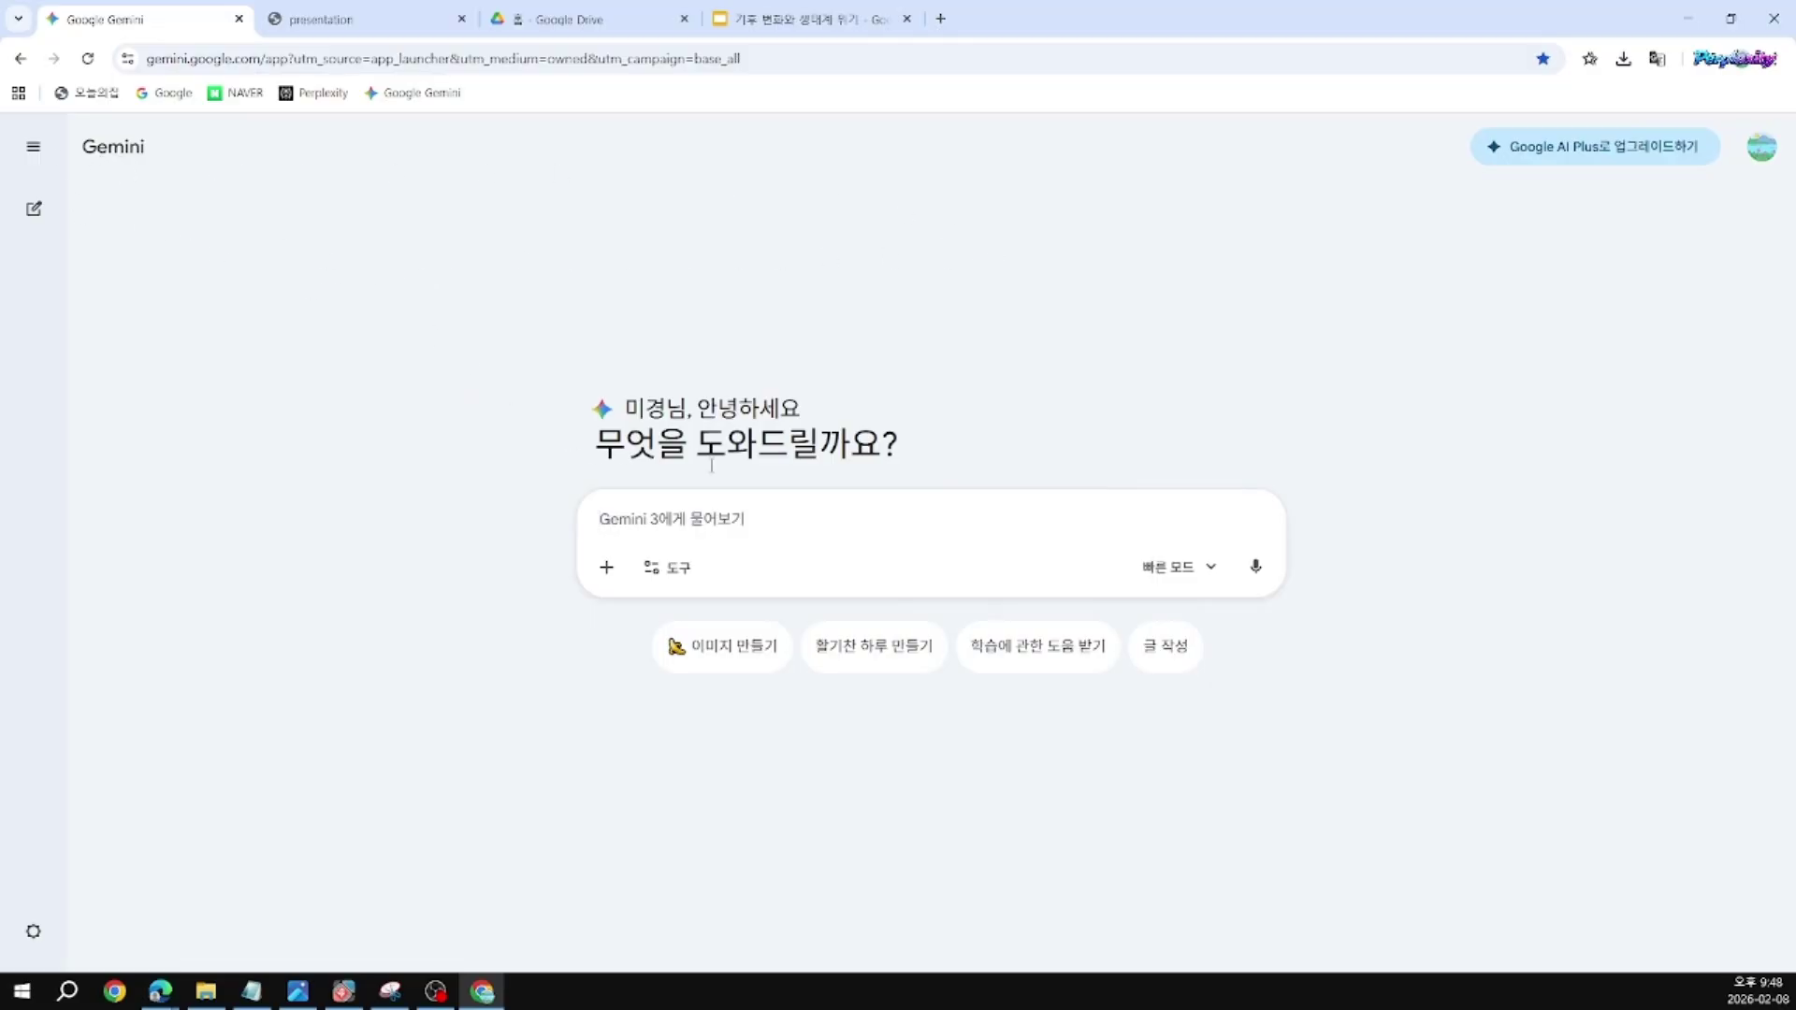
left_click(608, 571)
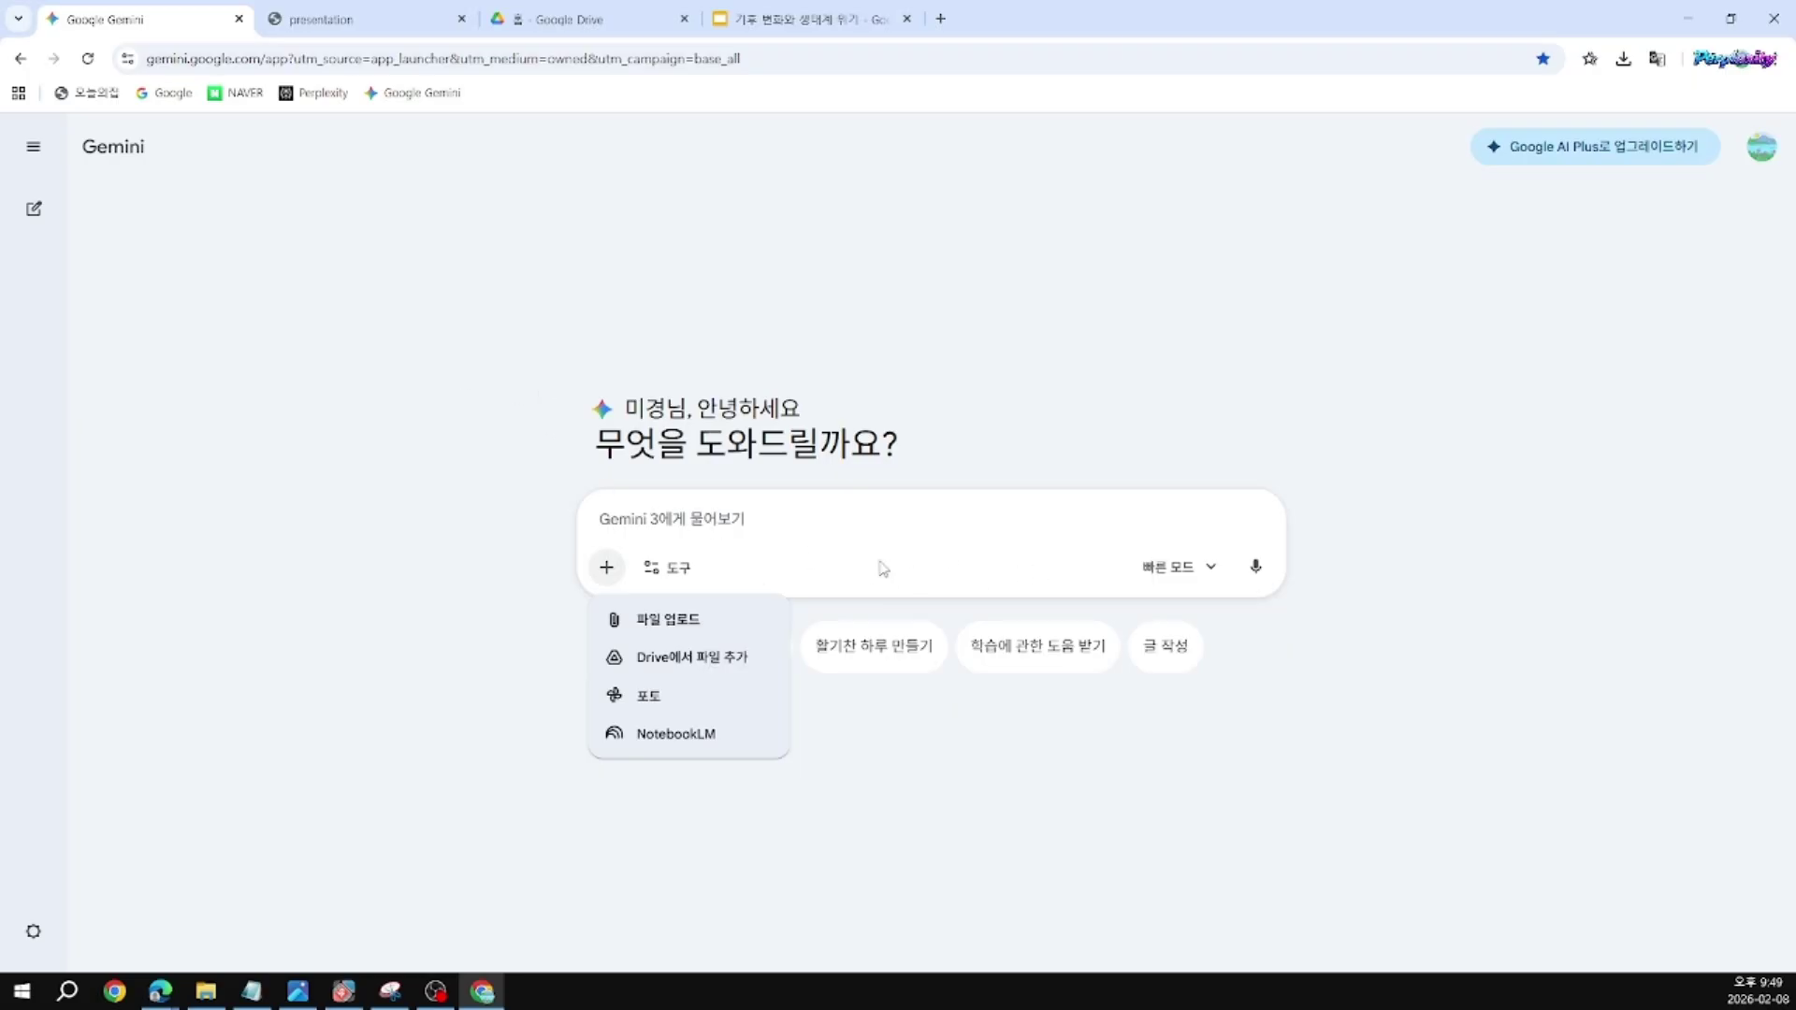
left_click(677, 568)
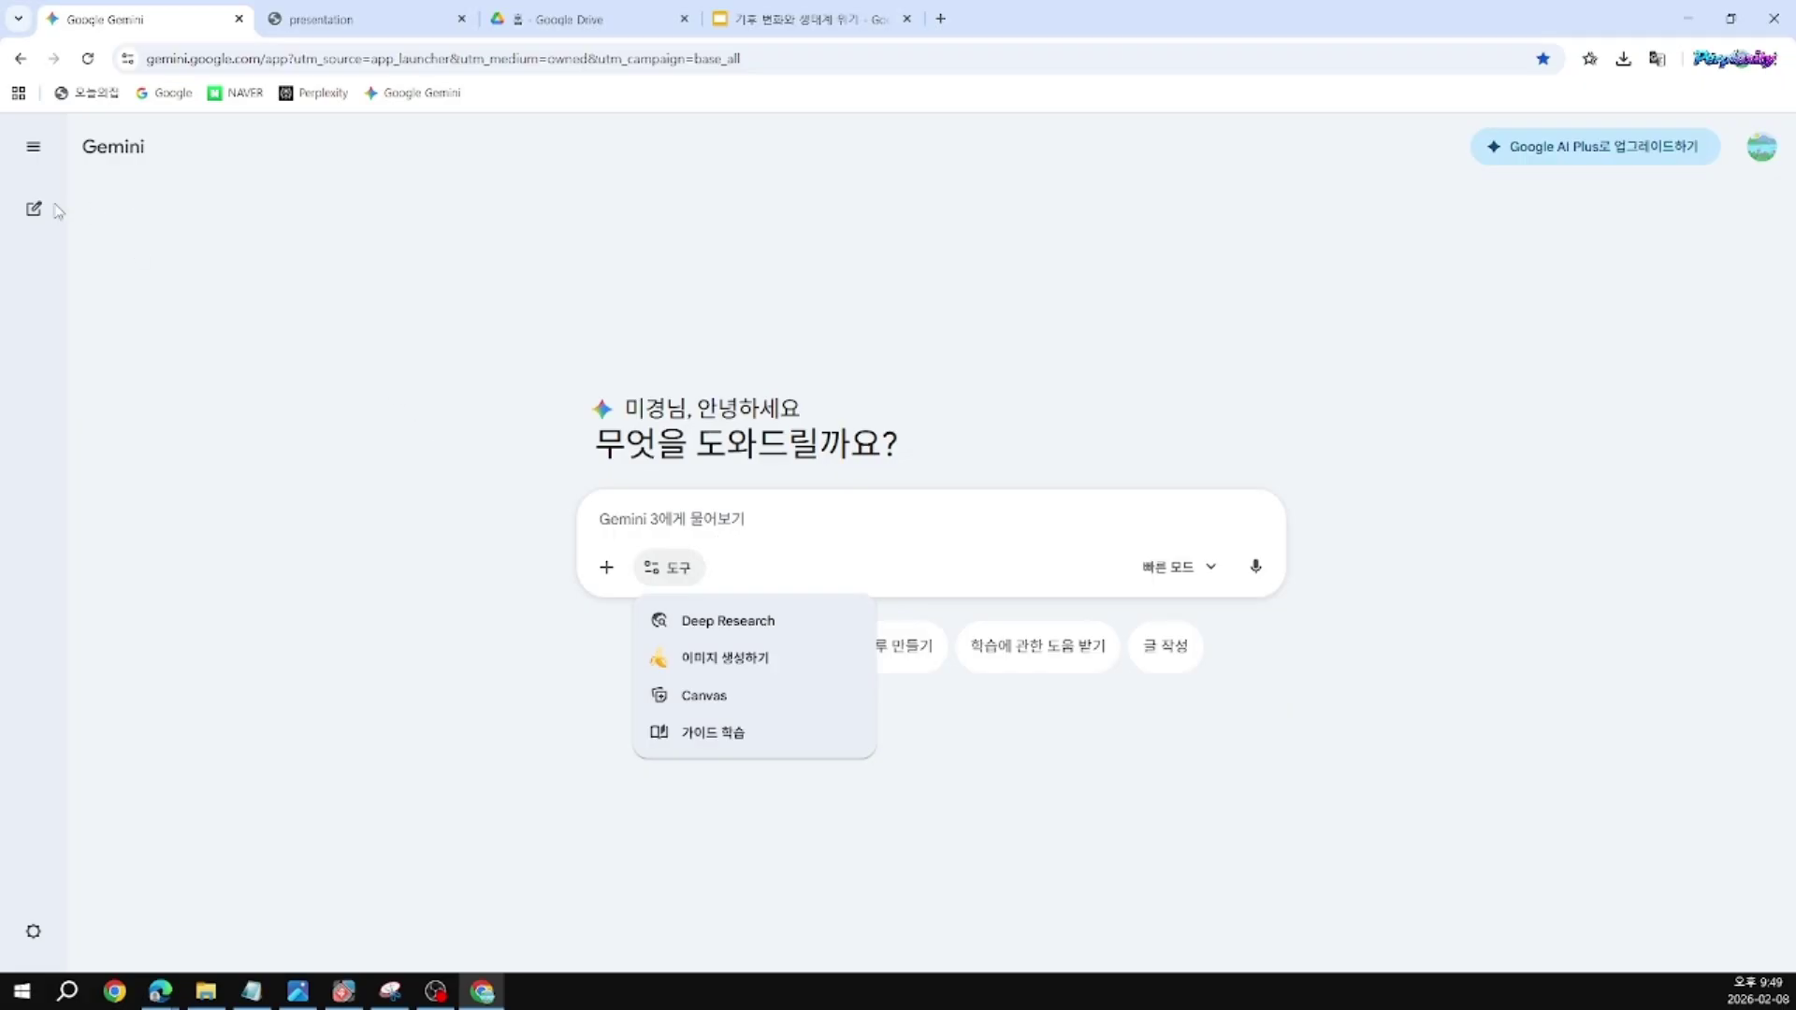
Step: Reopen the past chat about the neighborhood coffee shelter image, review its generated images, and return to a new chat
left_click(34, 149)
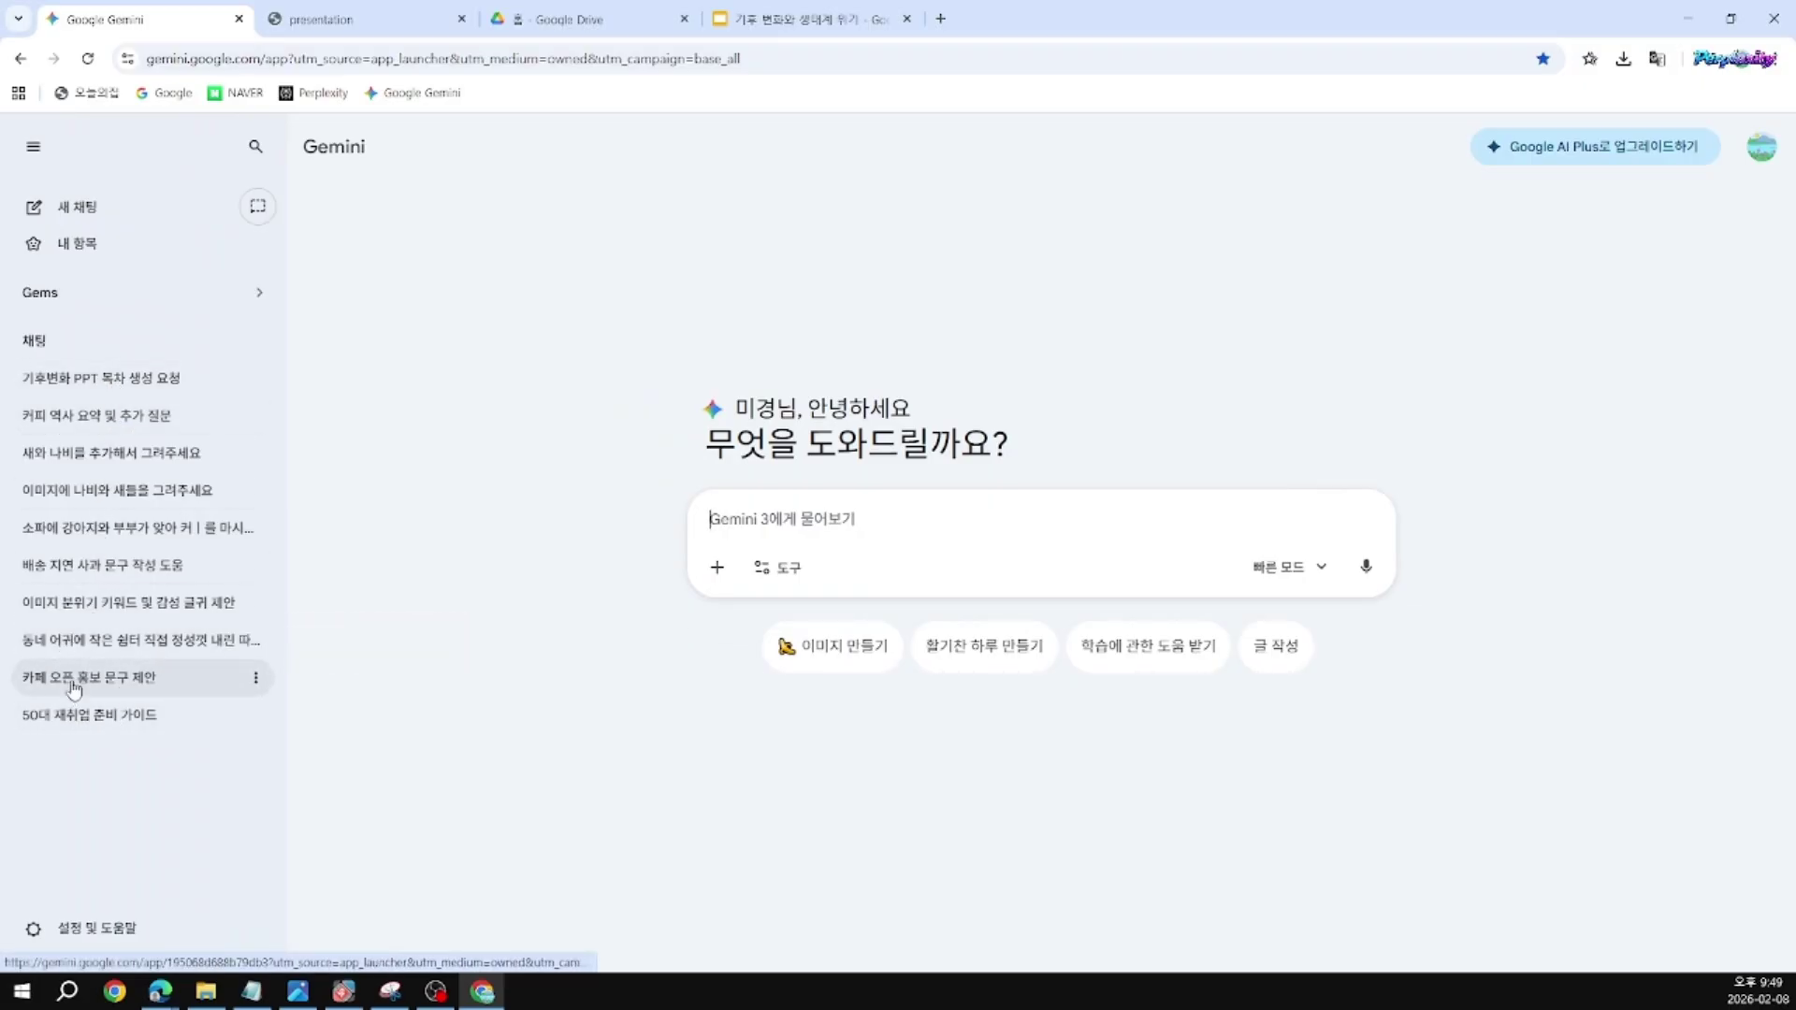
left_click(109, 653)
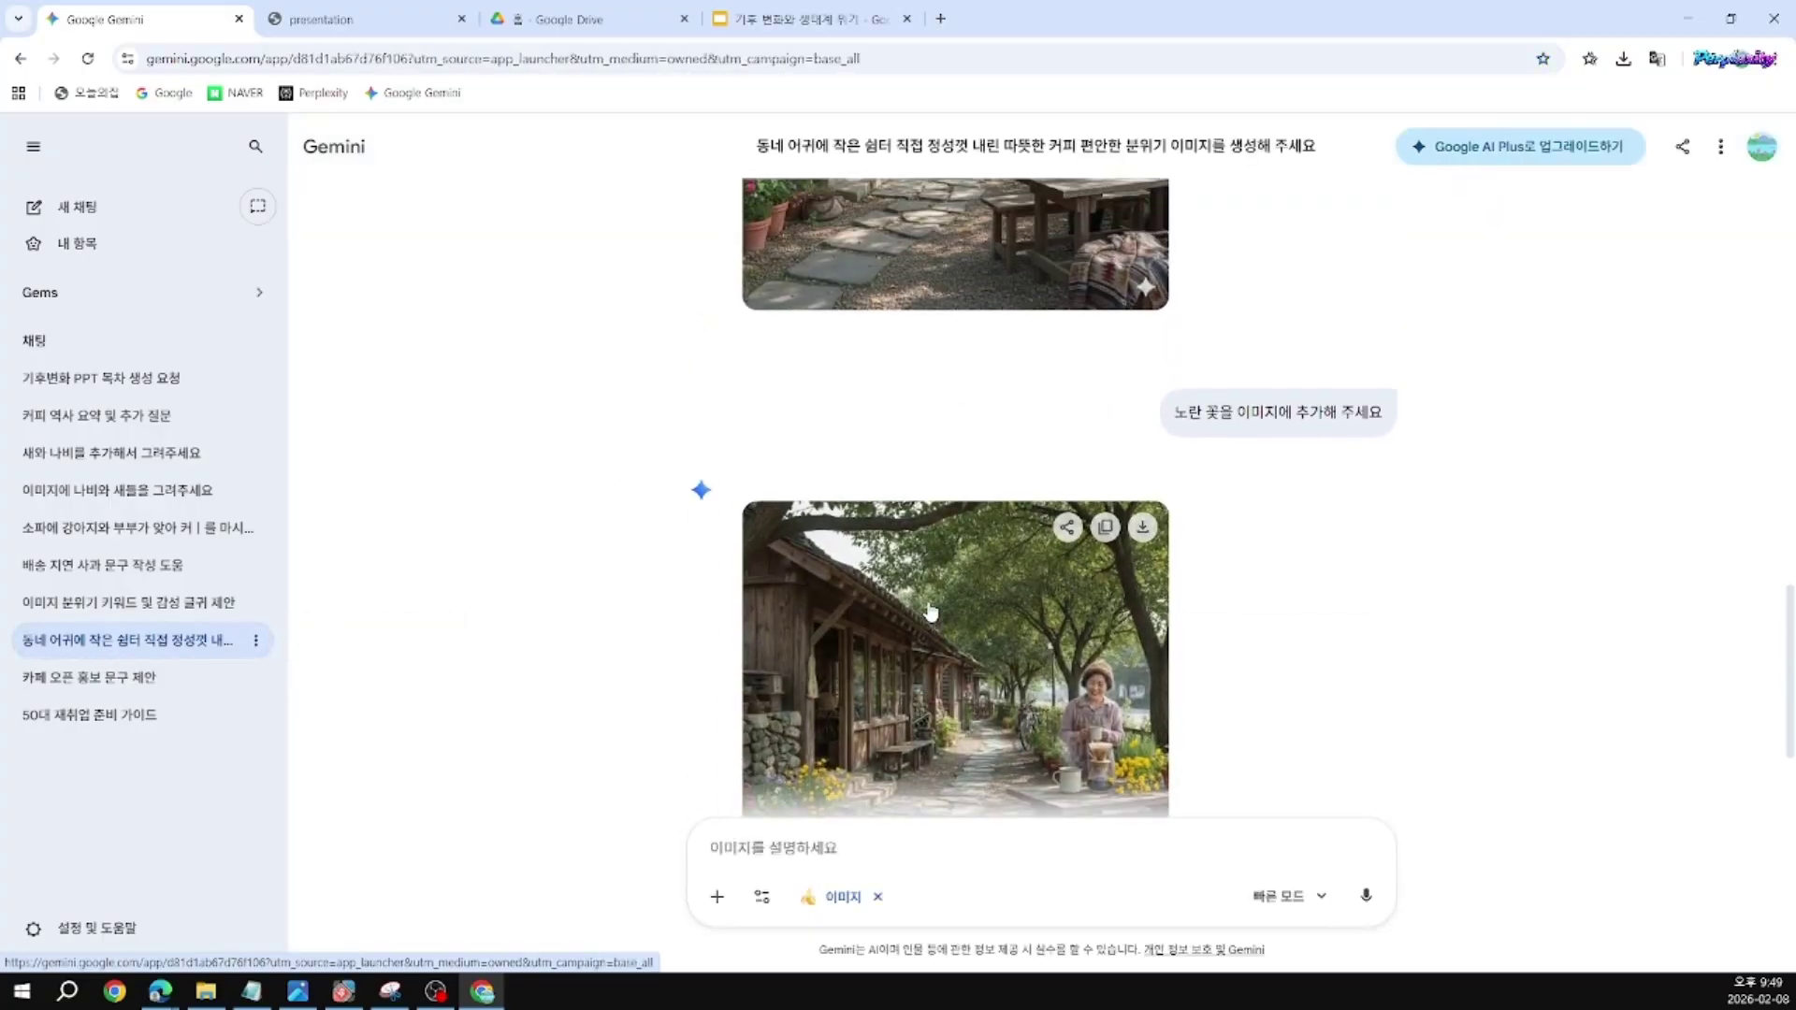
scroll(930, 610, "down", 10)
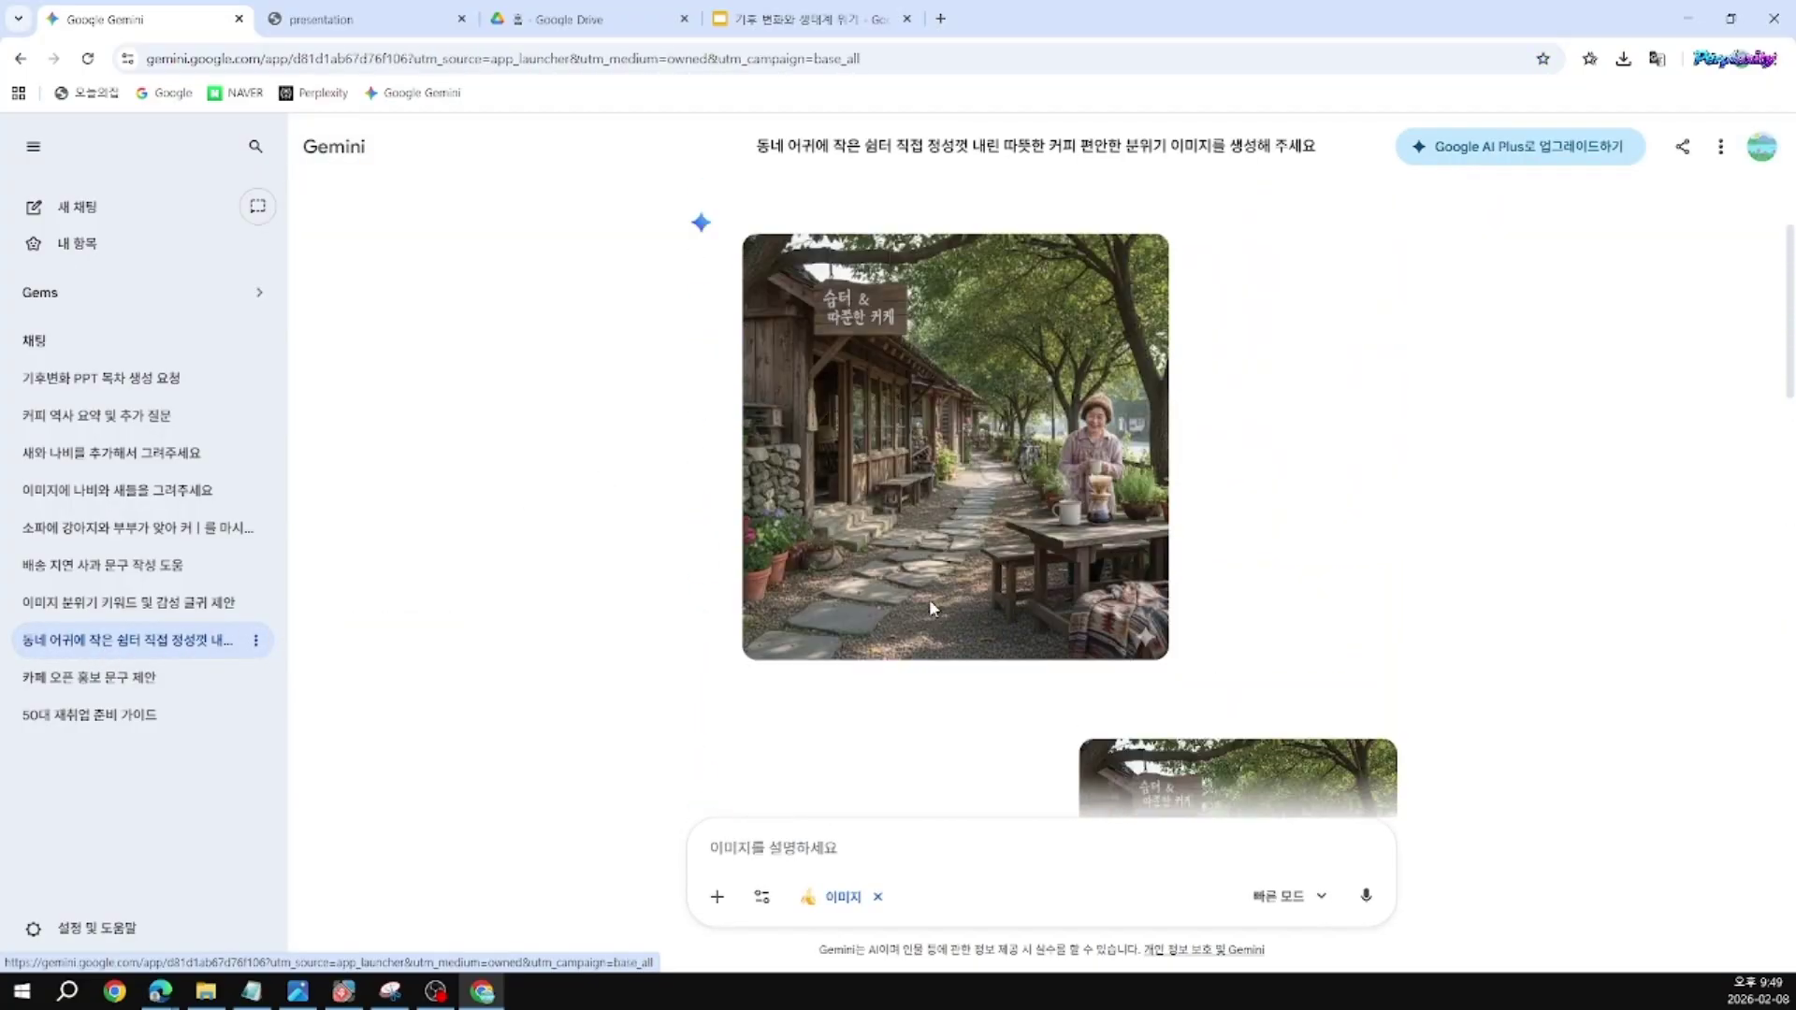
scroll(933, 609, "down", 5)
scroll(932, 610, "down", 3)
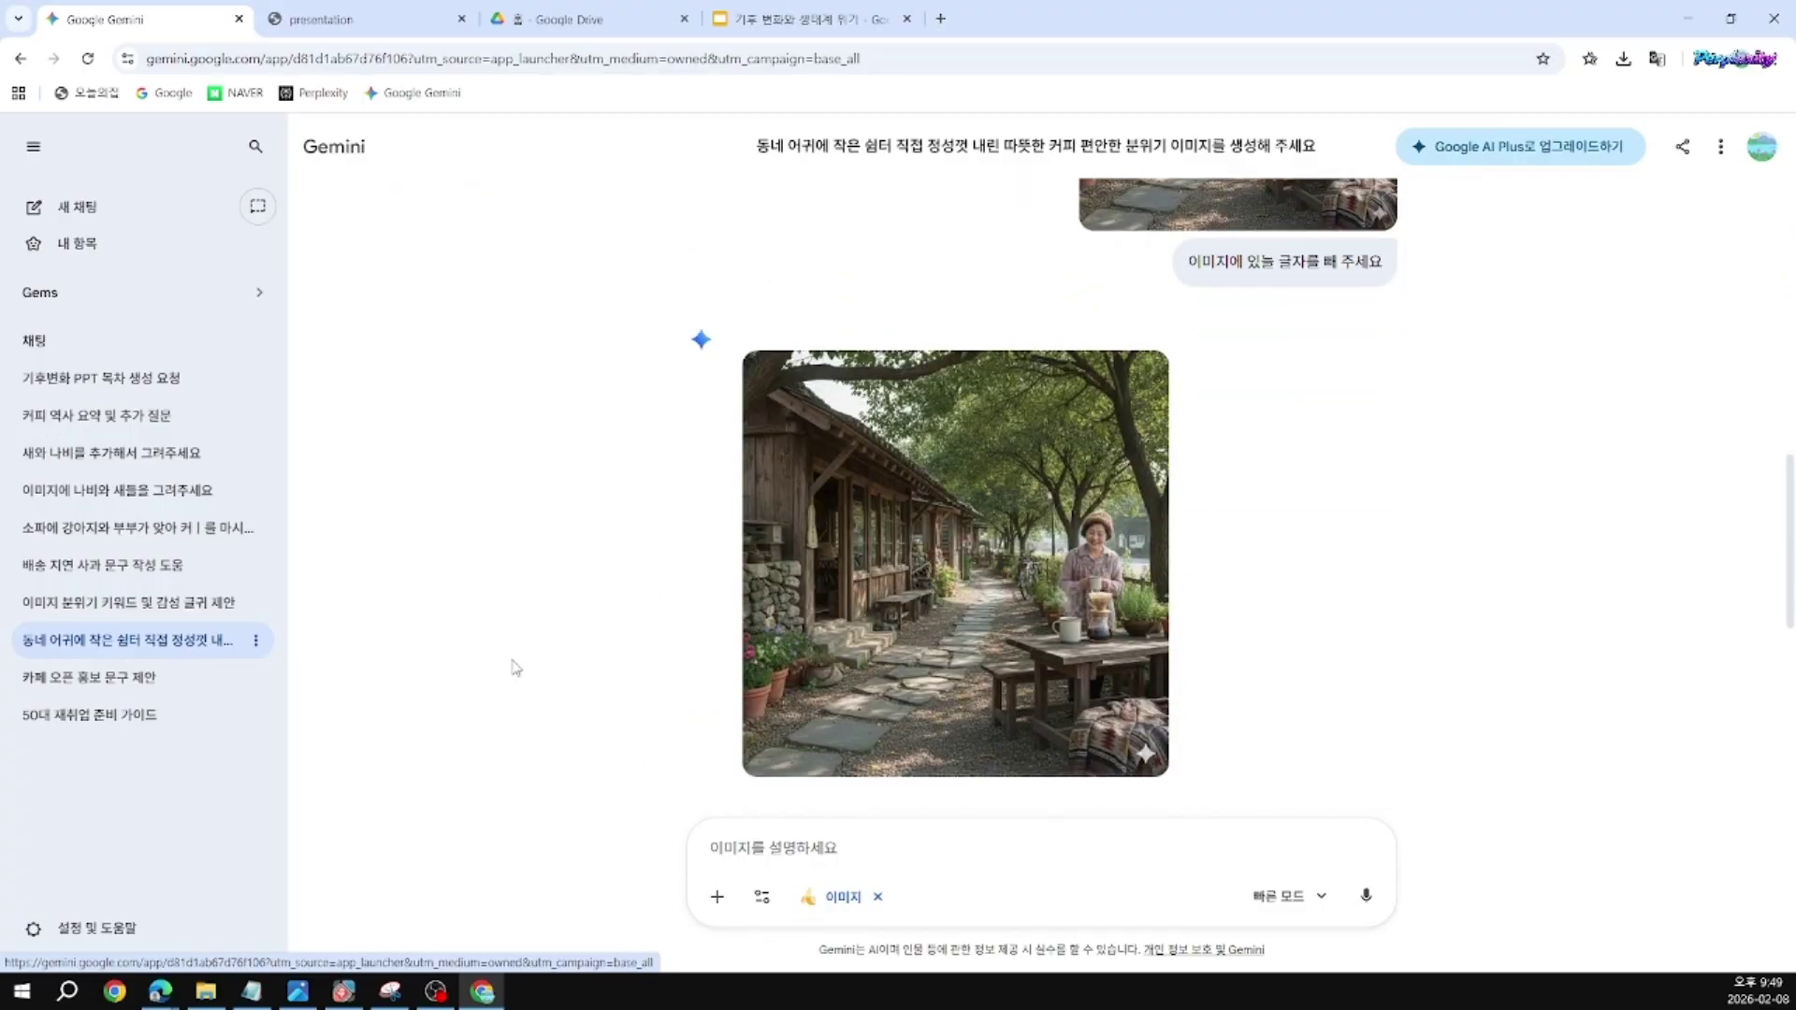
scroll(515, 668, "down", 4)
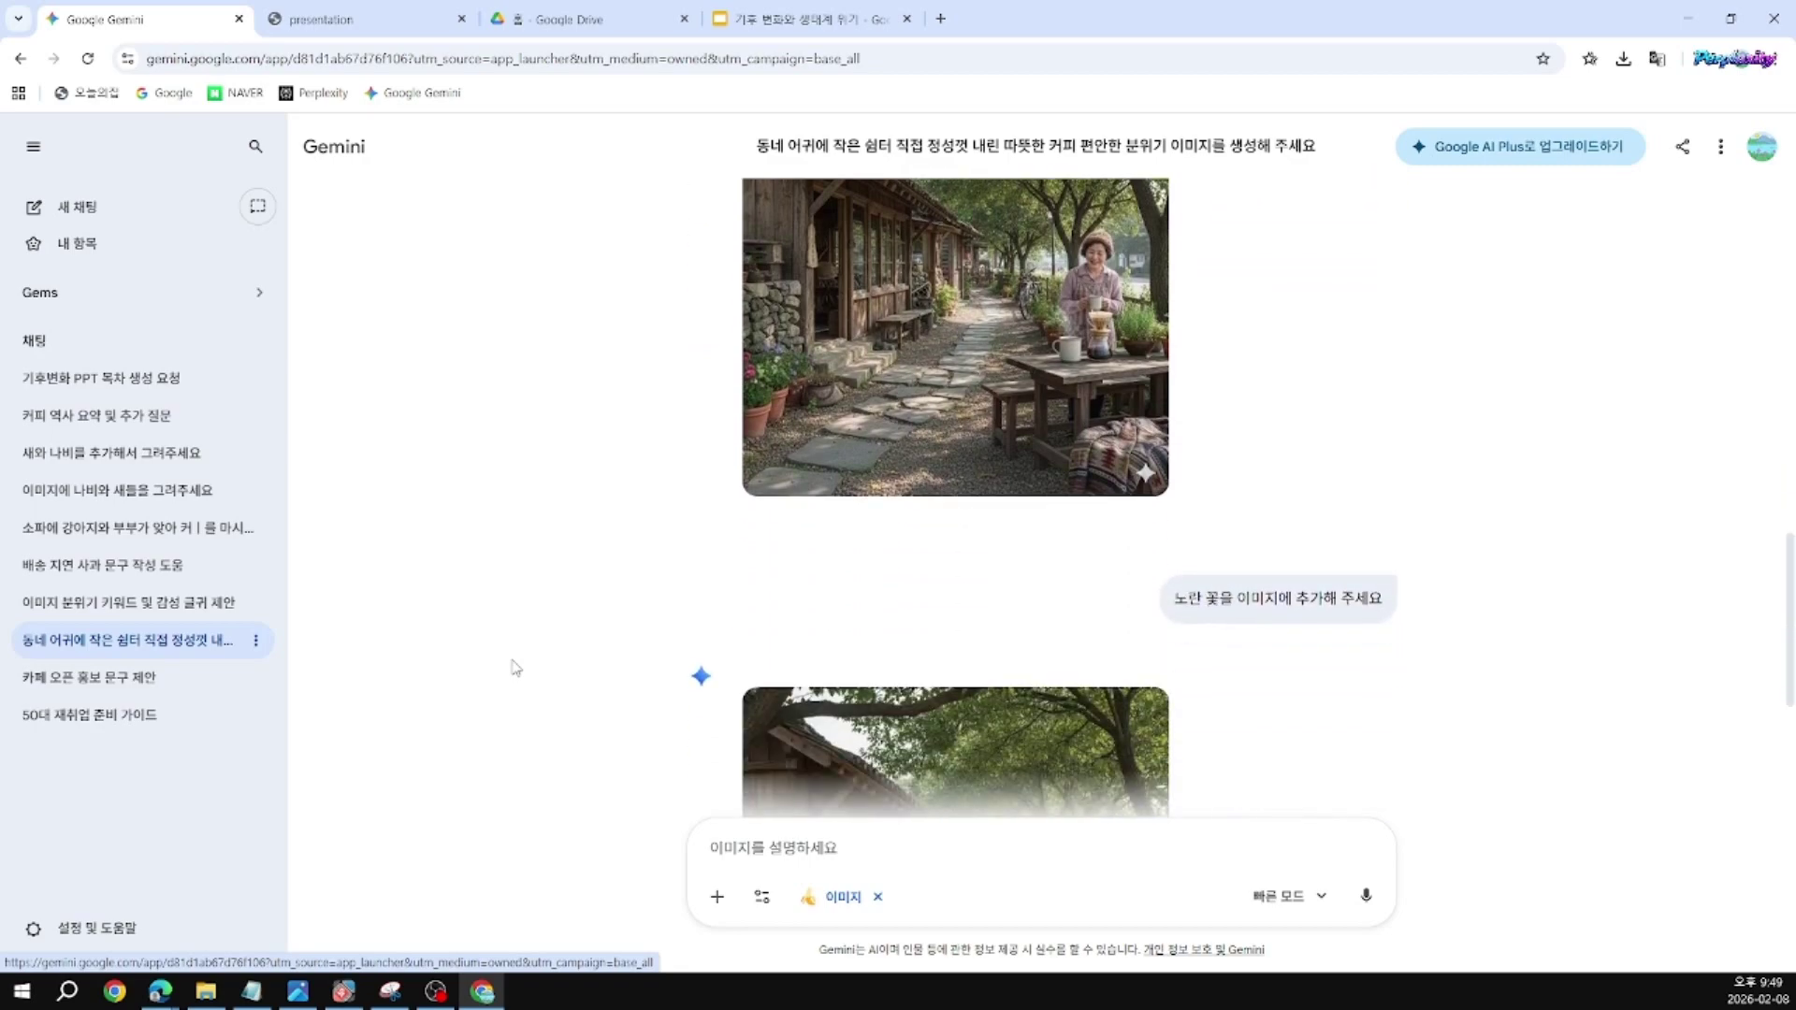
left_click(340, 157)
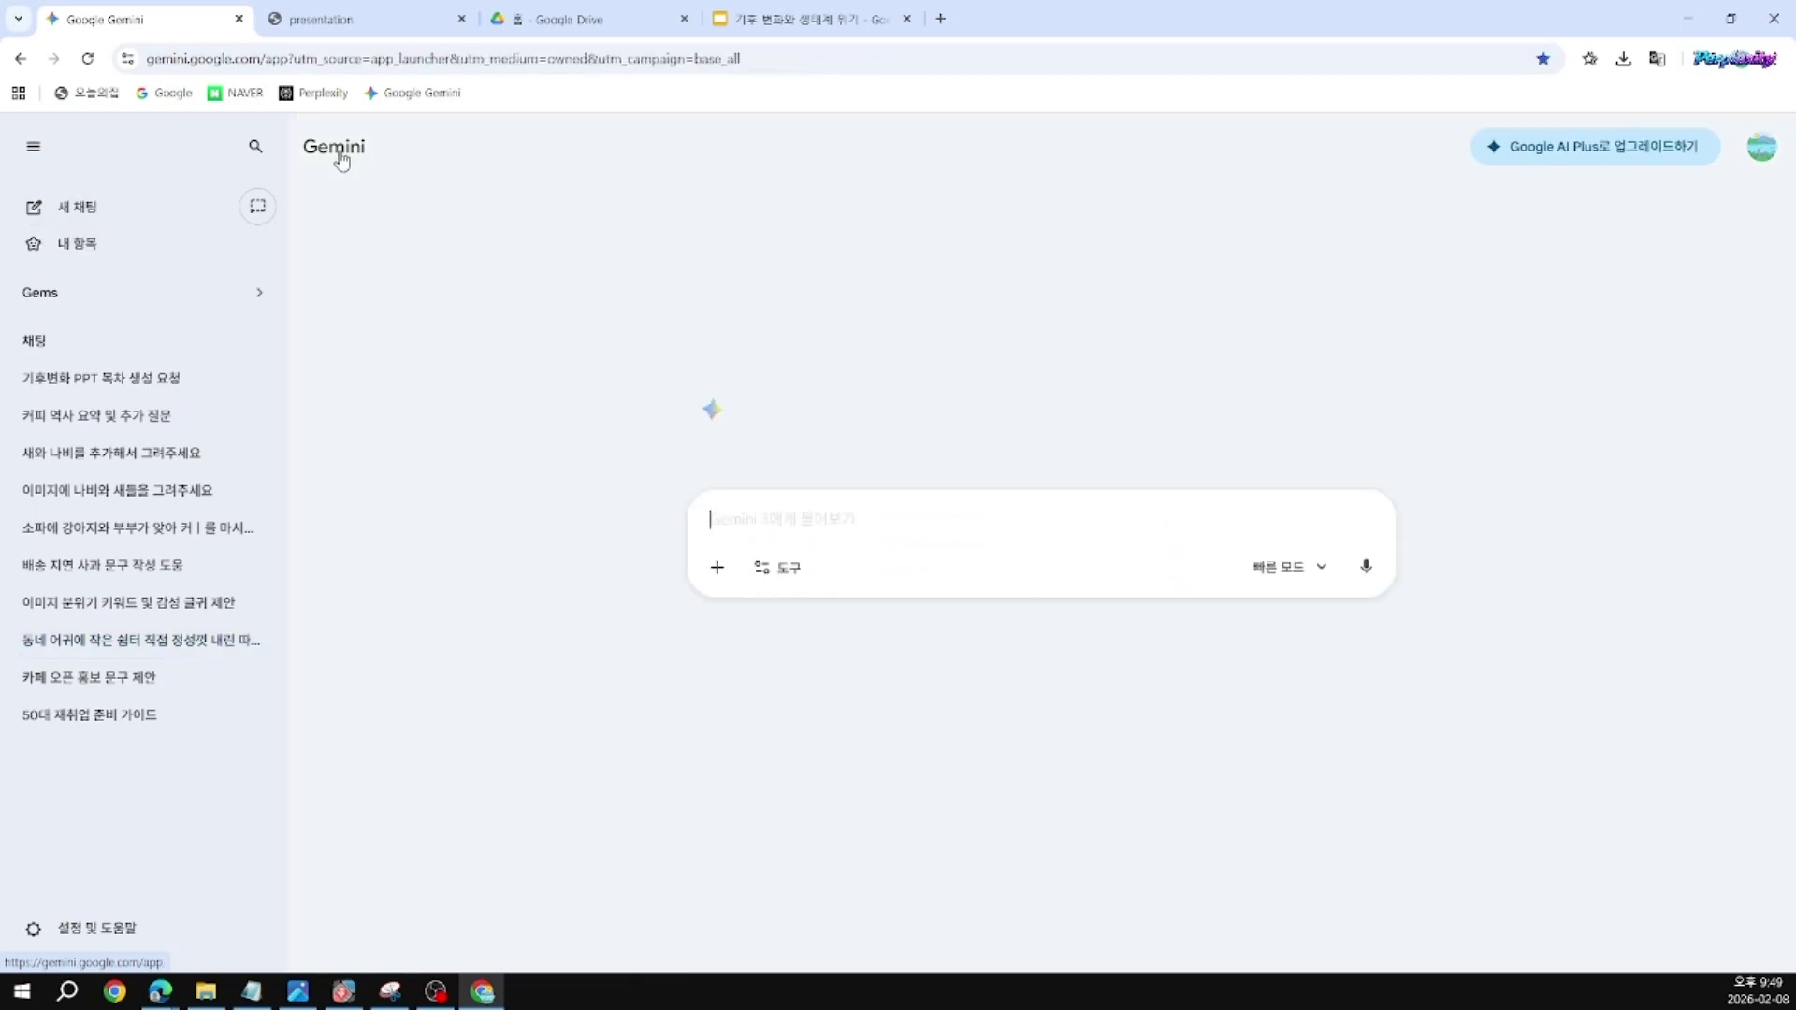